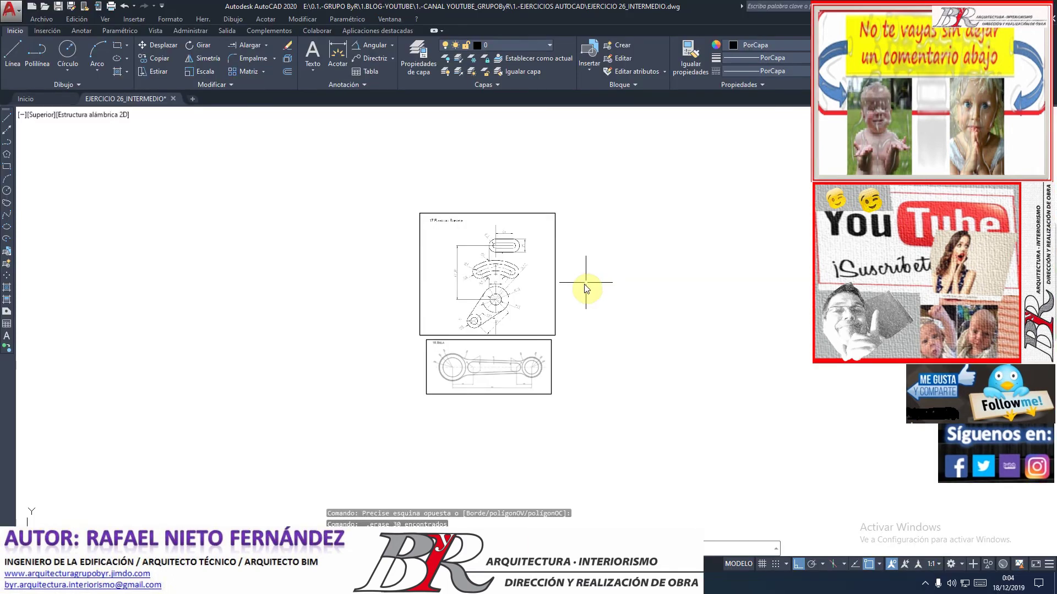
- Zoom in on the reference's top slot, then delete a stray line drawn across it
{"action": "scroll", "coordinate": [586, 286], "scroll_direction": "up", "scroll_amount": 2}
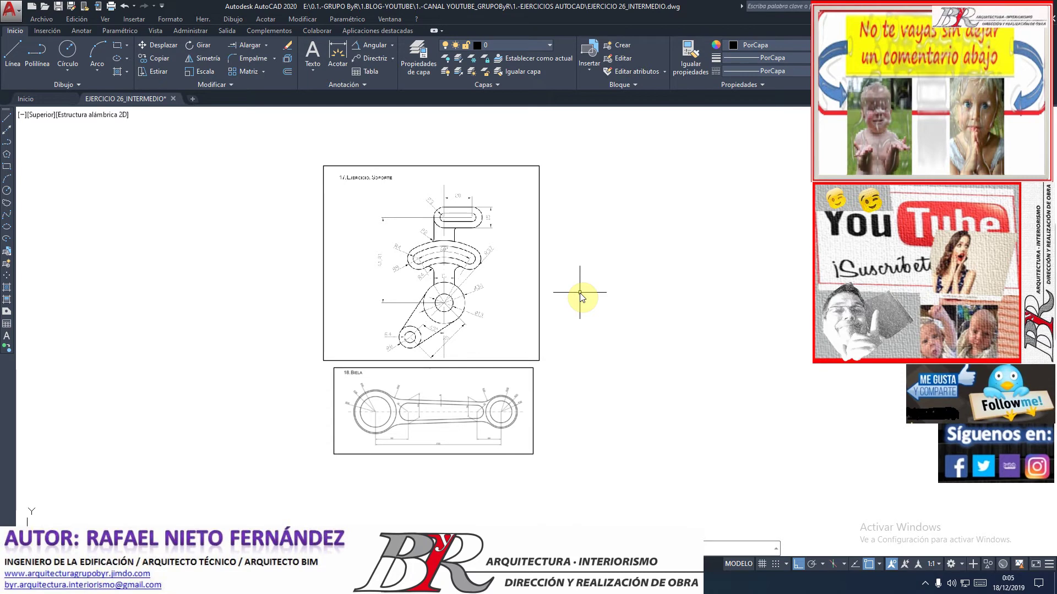
{"action": "scroll", "coordinate": [457, 267], "scroll_direction": "up", "scroll_amount": 2}
{"action": "scroll", "coordinate": [457, 267], "scroll_direction": "down", "scroll_amount": 2}
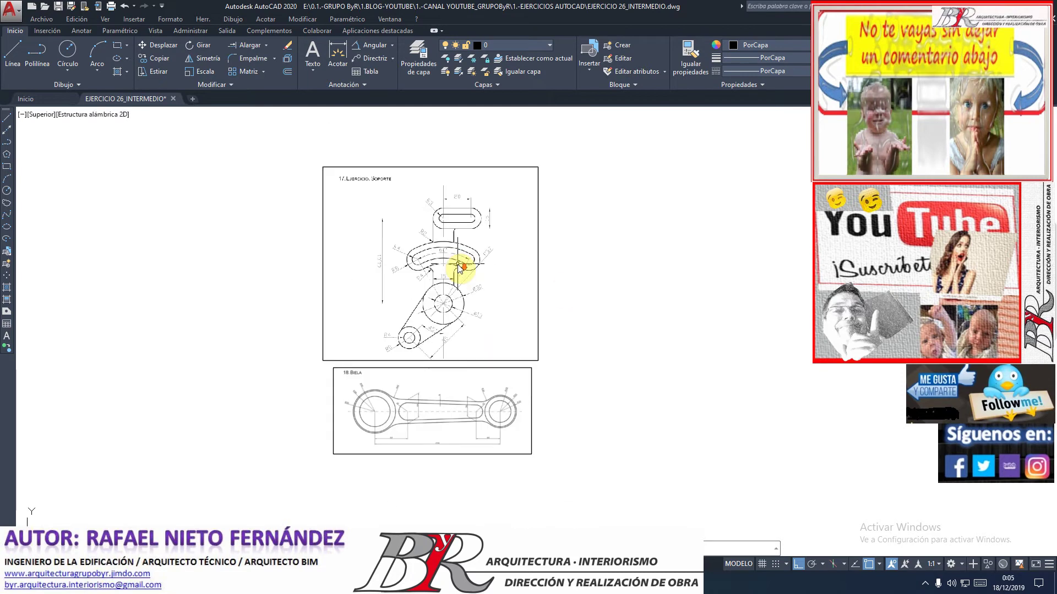
{"action": "scroll", "coordinate": [456, 267], "scroll_direction": "up", "scroll_amount": 2}
{"action": "scroll", "coordinate": [455, 264], "scroll_direction": "up", "scroll_amount": 2}
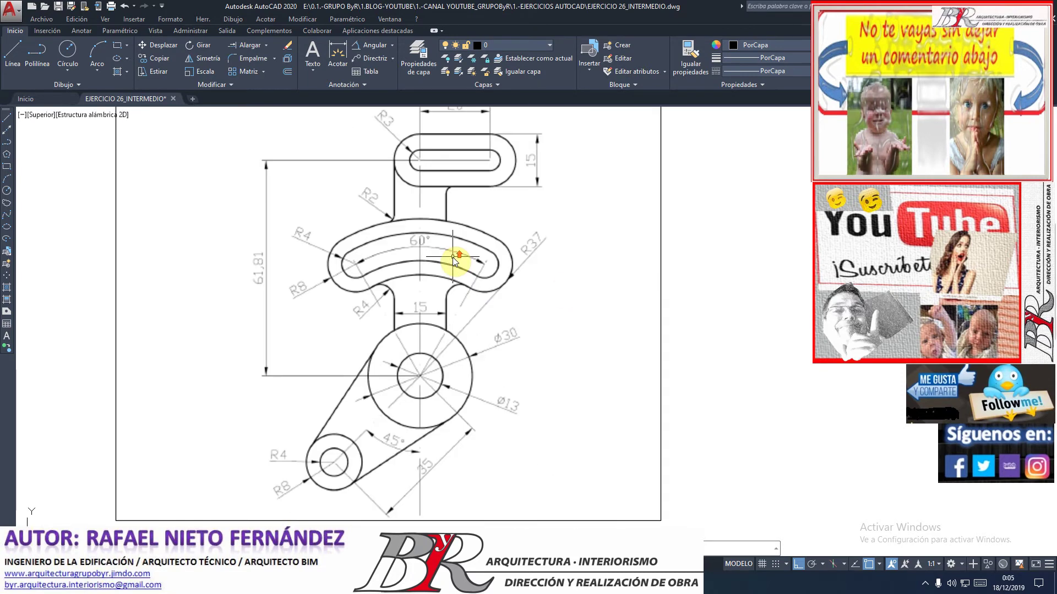
{"action": "scroll", "coordinate": [453, 259], "scroll_direction": "down", "scroll_amount": 3}
{"action": "scroll", "coordinate": [401, 372], "scroll_direction": "up", "scroll_amount": 2}
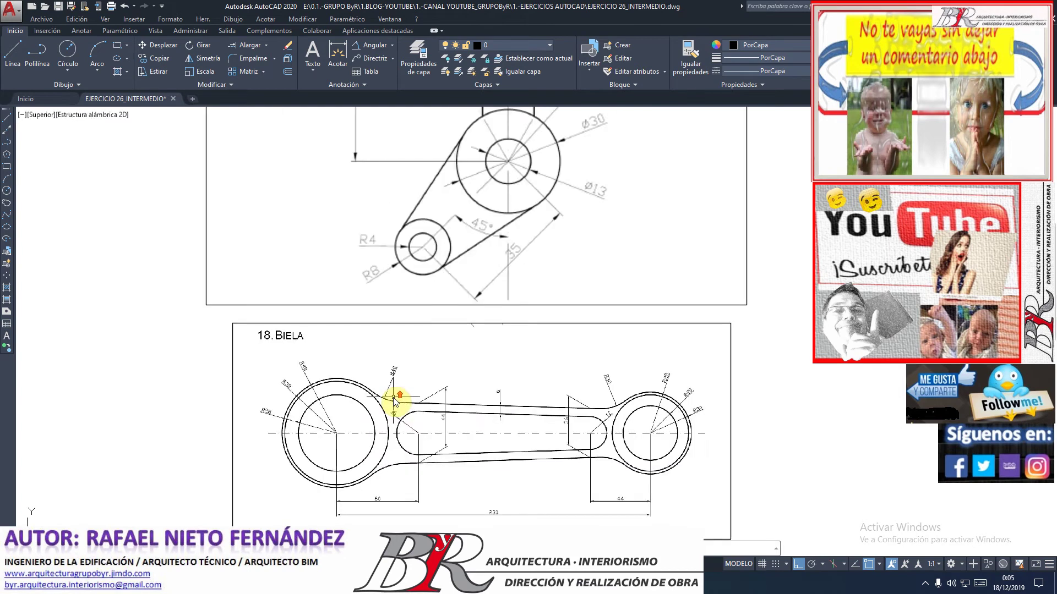
{"action": "scroll", "coordinate": [393, 399], "scroll_direction": "up", "scroll_amount": 2}
{"action": "scroll", "coordinate": [393, 401], "scroll_direction": "down", "scroll_amount": 2}
{"action": "scroll", "coordinate": [393, 400], "scroll_direction": "up", "scroll_amount": 2}
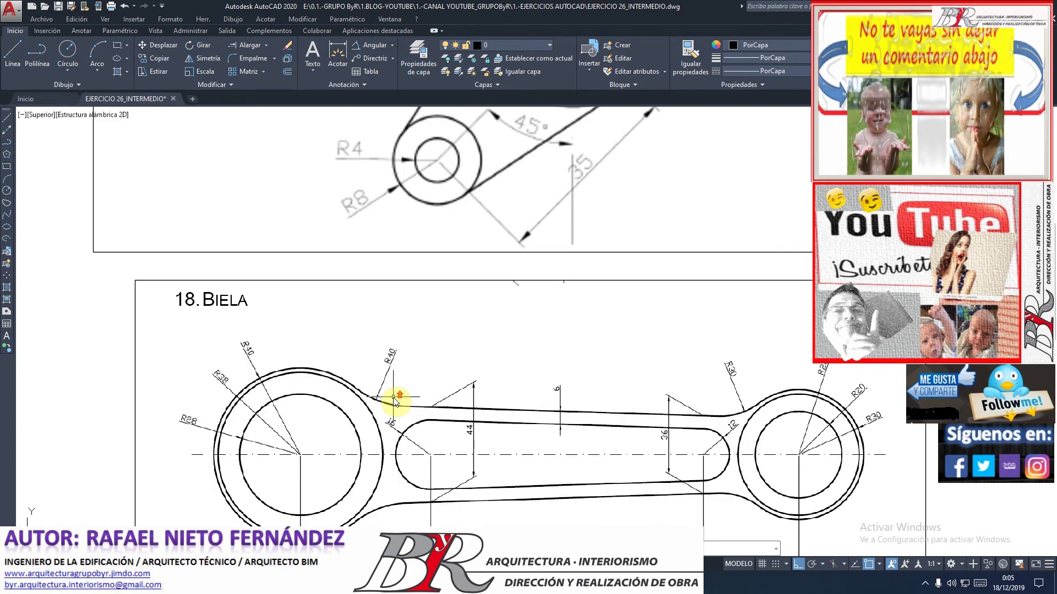
{"action": "scroll", "coordinate": [393, 401], "scroll_direction": "down", "scroll_amount": 2}
{"action": "scroll", "coordinate": [393, 401], "scroll_direction": "down", "scroll_amount": 1}
{"action": "scroll", "coordinate": [394, 401], "scroll_direction": "up", "scroll_amount": 1}
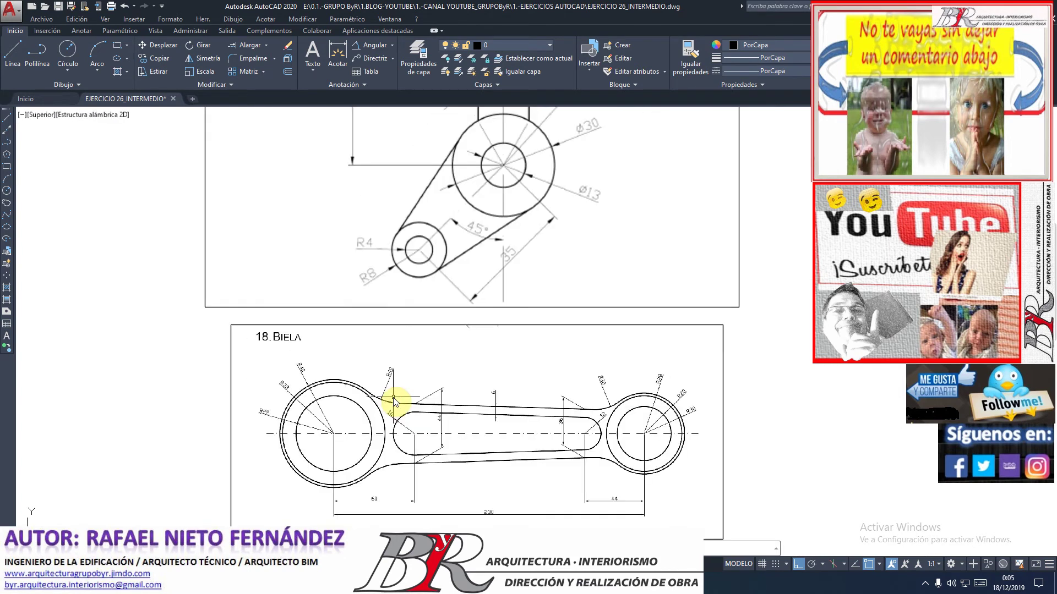
{"action": "scroll", "coordinate": [394, 401], "scroll_direction": "down", "scroll_amount": 2}
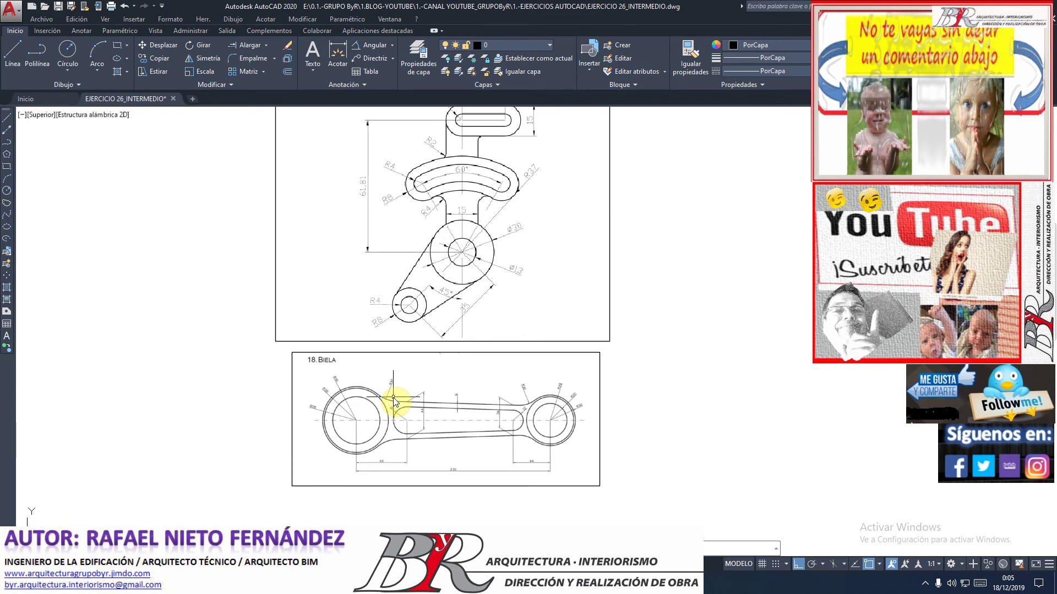
{"action": "scroll", "coordinate": [393, 400], "scroll_direction": "down", "scroll_amount": 2}
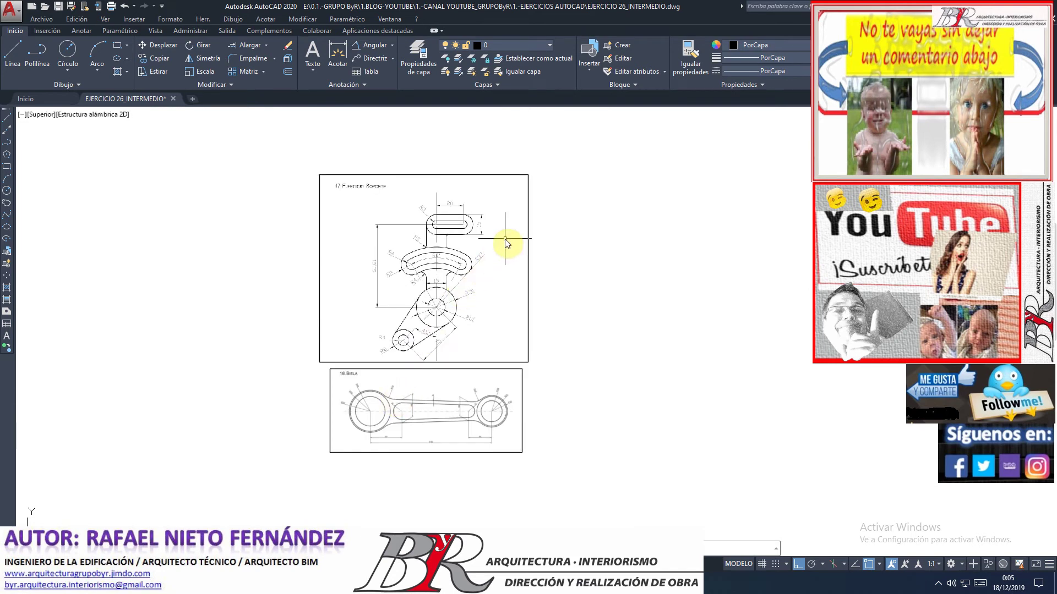
{"action": "scroll", "coordinate": [505, 239], "scroll_direction": "up", "scroll_amount": 2}
{"action": "scroll", "coordinate": [506, 239], "scroll_direction": "up", "scroll_amount": 2}
{"action": "scroll", "coordinate": [413, 266], "scroll_direction": "down", "scroll_amount": 2}
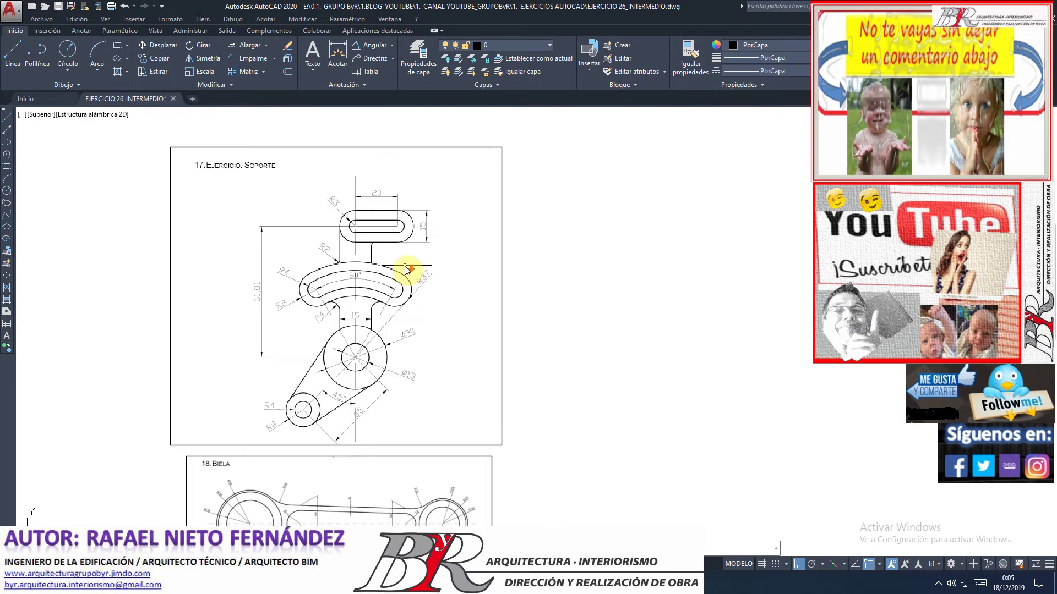
{"action": "scroll", "coordinate": [327, 252], "scroll_direction": "up", "scroll_amount": 2}
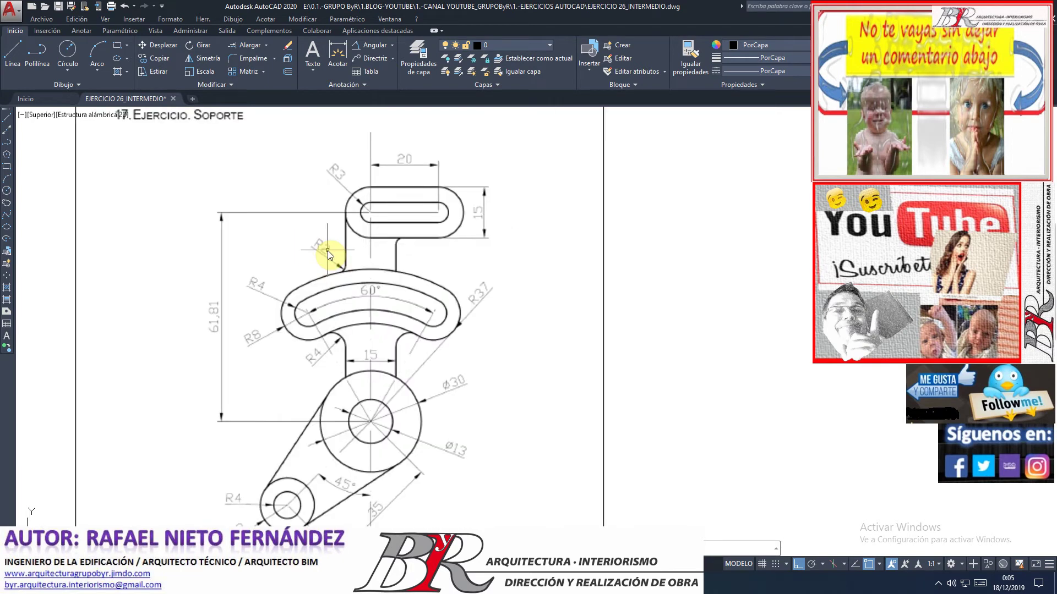
{"action": "scroll", "coordinate": [327, 250], "scroll_direction": "down", "scroll_amount": 2}
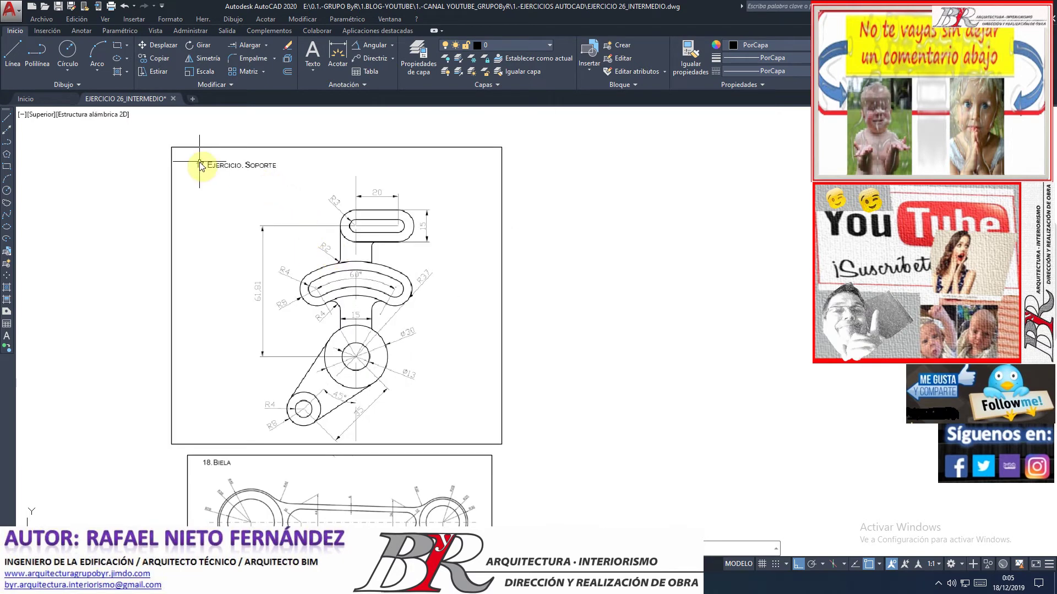
{"action": "scroll", "coordinate": [201, 166], "scroll_direction": "up", "scroll_amount": 2}
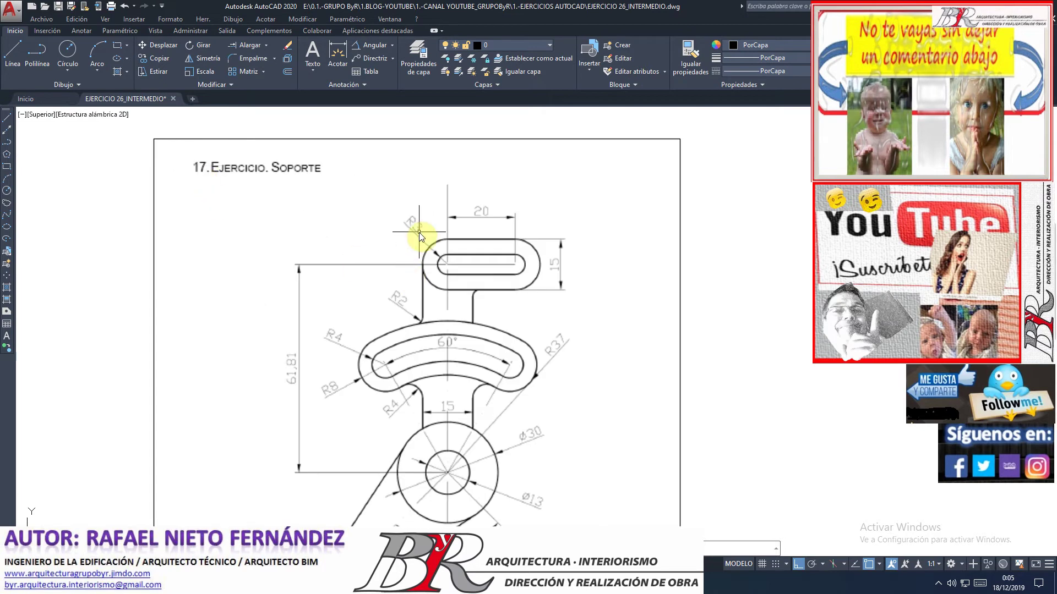
{"action": "scroll", "coordinate": [207, 257], "scroll_direction": "down", "scroll_amount": 2}
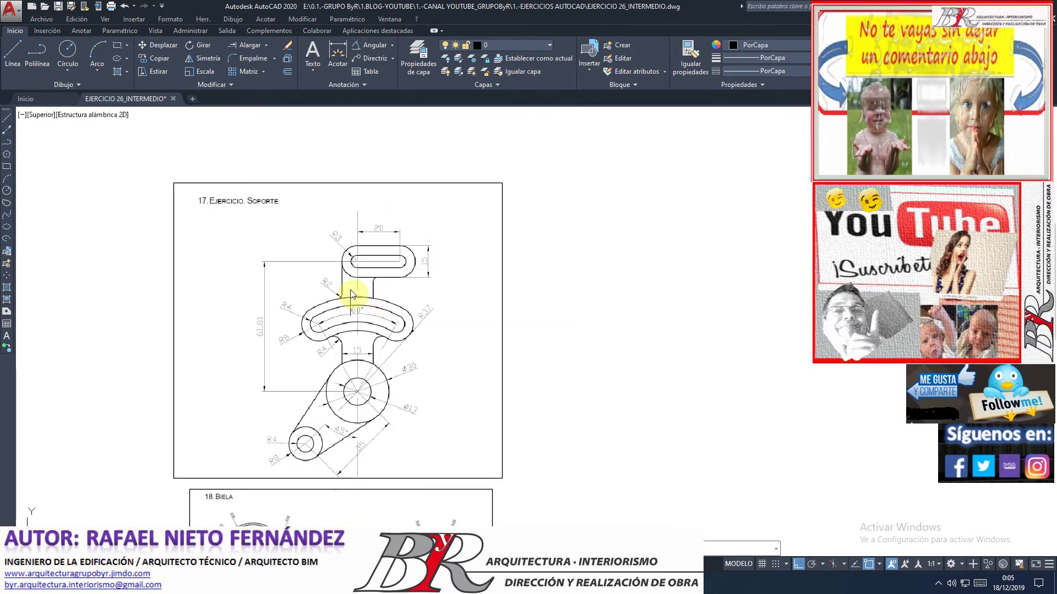
{"action": "scroll", "coordinate": [346, 297], "scroll_direction": "up", "scroll_amount": 1}
{"action": "scroll", "coordinate": [220, 341], "scroll_direction": "up", "scroll_amount": 1}
{"action": "scroll", "coordinate": [267, 318], "scroll_direction": "down", "scroll_amount": 2}
{"action": "scroll", "coordinate": [359, 355], "scroll_direction": "up", "scroll_amount": 2}
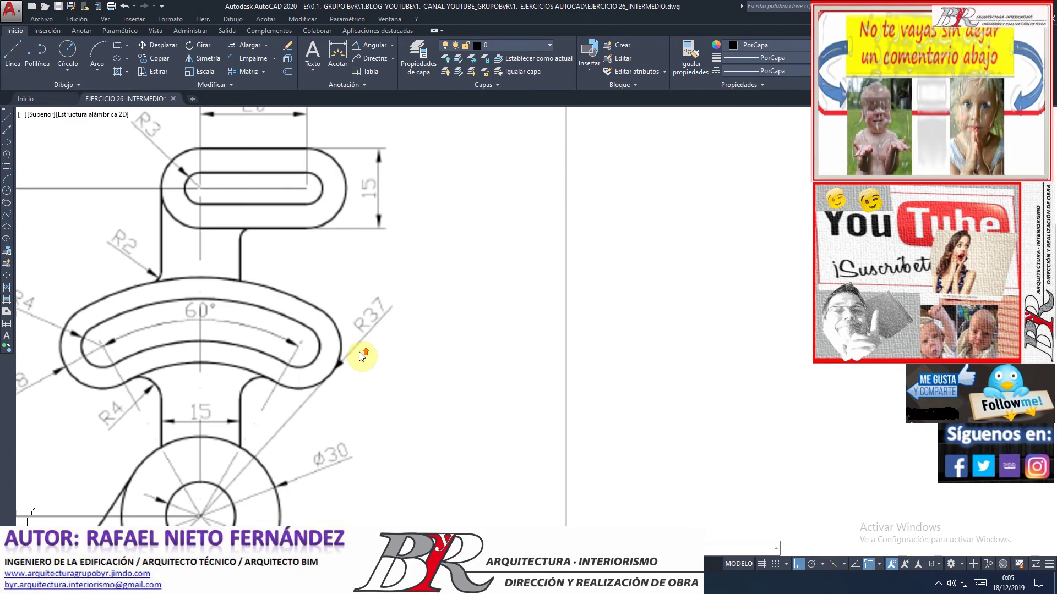
{"action": "scroll", "coordinate": [359, 352], "scroll_direction": "down", "scroll_amount": 3}
{"action": "scroll", "coordinate": [275, 434], "scroll_direction": "up", "scroll_amount": 4}
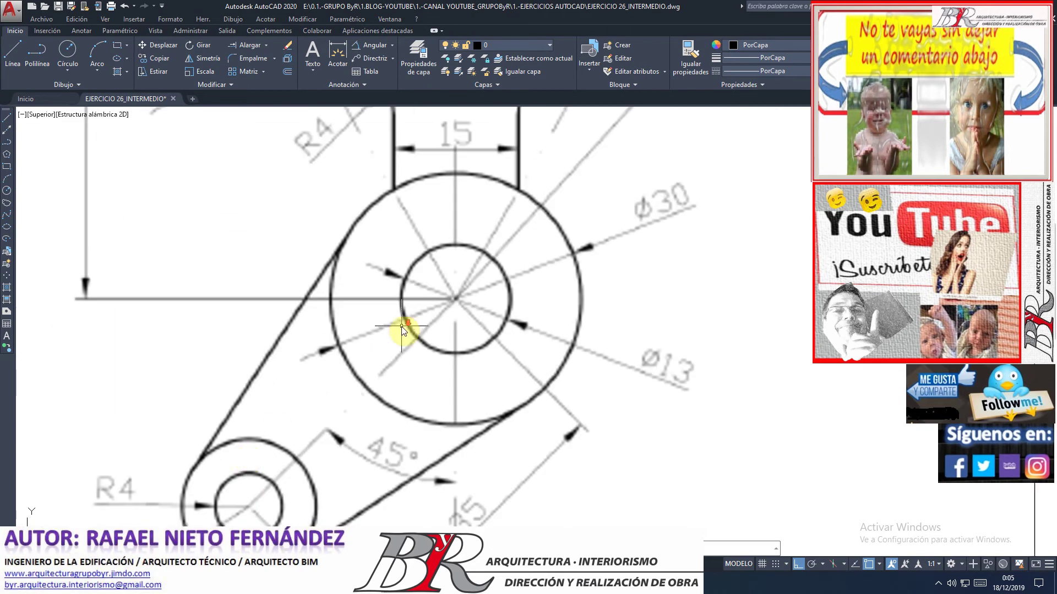
{"action": "scroll", "coordinate": [406, 330], "scroll_direction": "down", "scroll_amount": 2}
{"action": "scroll", "coordinate": [361, 389], "scroll_direction": "up", "scroll_amount": 2}
{"action": "scroll", "coordinate": [359, 385], "scroll_direction": "down", "scroll_amount": 4}
{"action": "scroll", "coordinate": [358, 384], "scroll_direction": "down", "scroll_amount": 2}
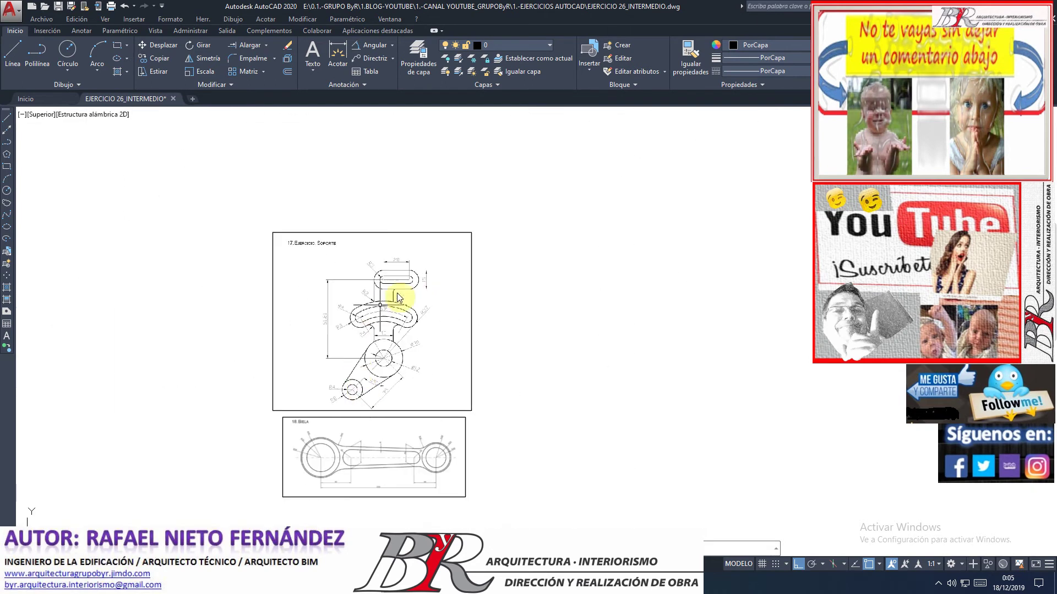
{"action": "scroll", "coordinate": [410, 279], "scroll_direction": "up", "scroll_amount": 5}
{"action": "scroll", "coordinate": [307, 278], "scroll_direction": "down", "scroll_amount": 3}
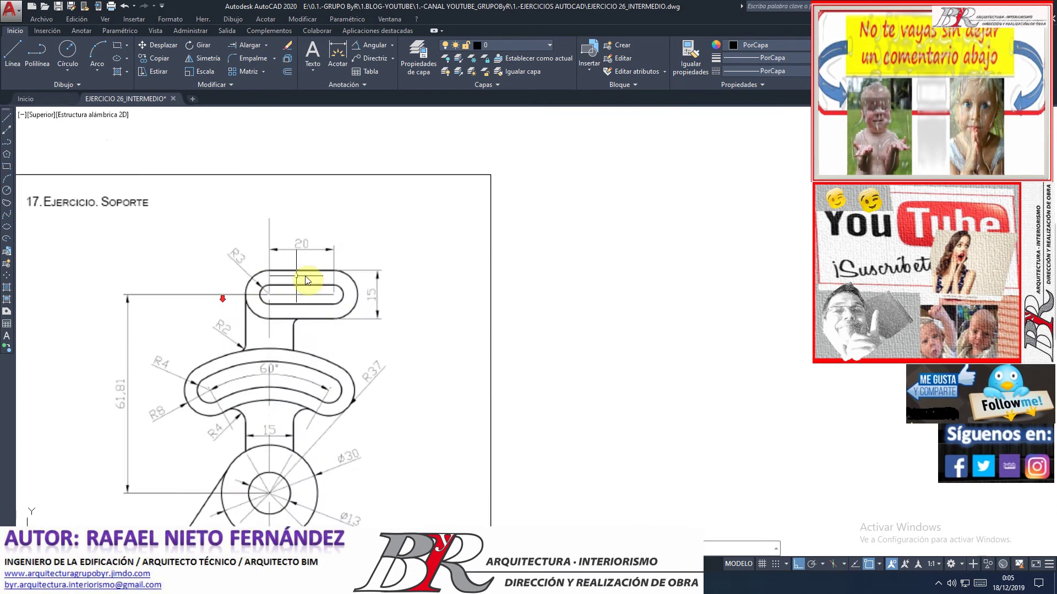
{"action": "scroll", "coordinate": [306, 277], "scroll_direction": "up", "scroll_amount": 2}
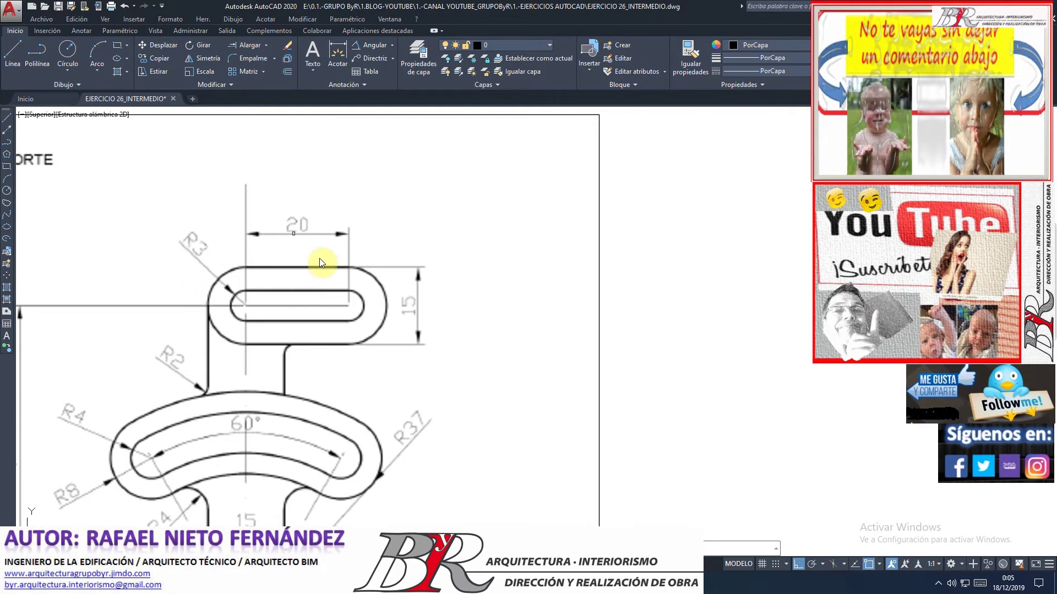
{"action": "left_click", "coordinate": [349, 305]}
{"action": "left_click", "coordinate": [245, 305]}
{"action": "left_click", "coordinate": [272, 306]}
{"action": "key", "text": "Delete"}
- Draw a Centre, Radius circle of radius 3 beside the reference
{"action": "left_click", "coordinate": [66, 75]}
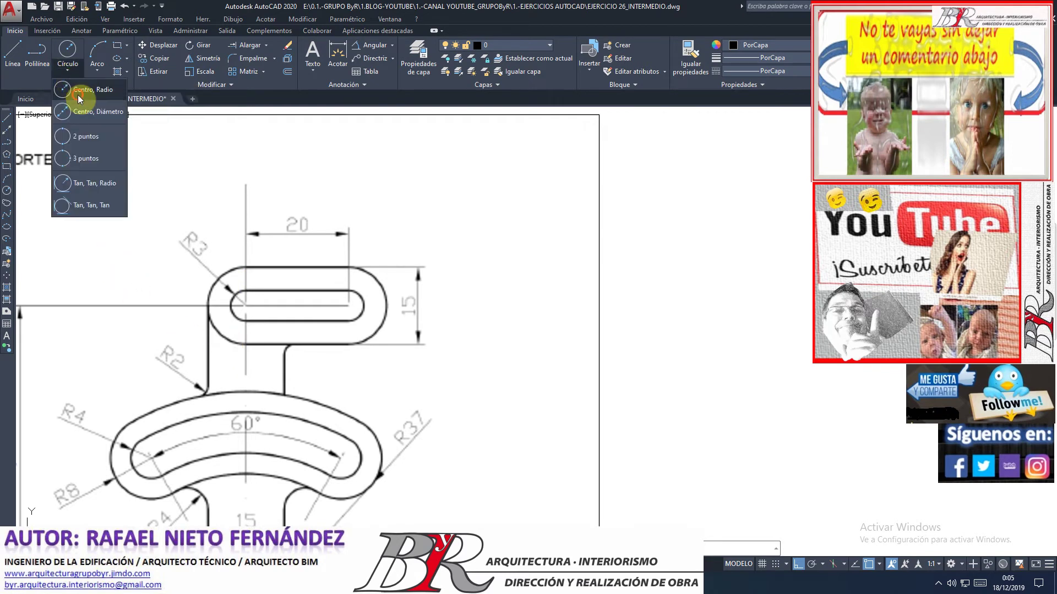
{"action": "left_click", "coordinate": [78, 94]}
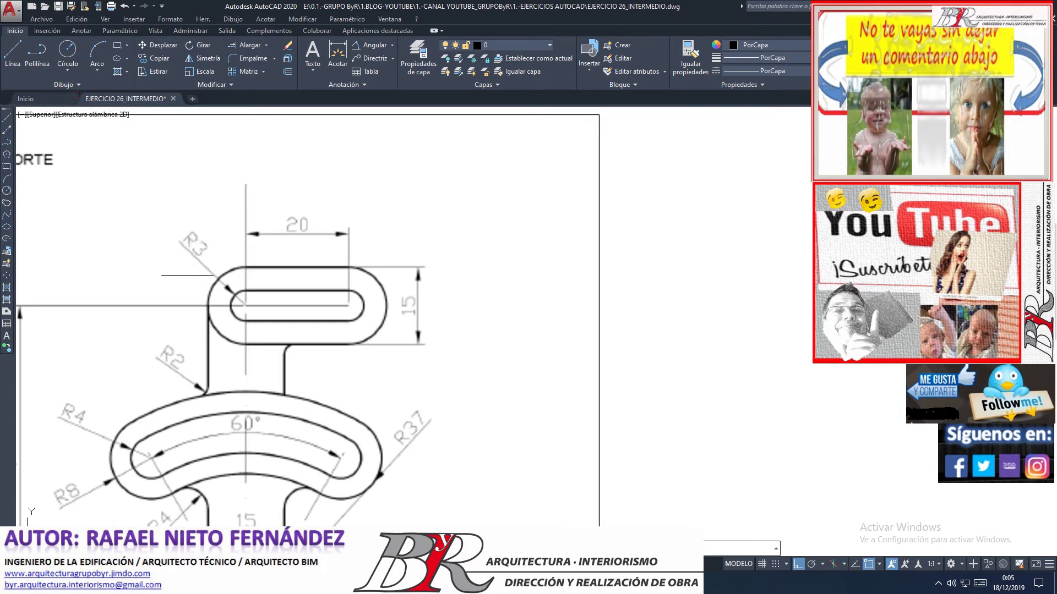
{"action": "scroll", "coordinate": [298, 313], "scroll_direction": "down", "scroll_amount": 2}
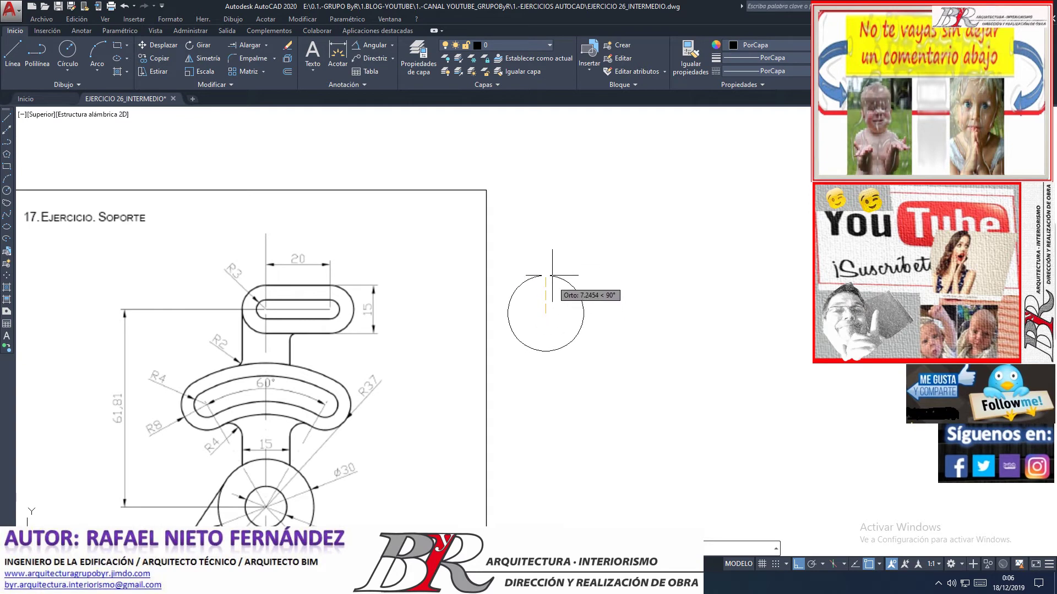
{"action": "scroll", "coordinate": [529, 304], "scroll_direction": "up", "scroll_amount": 2}
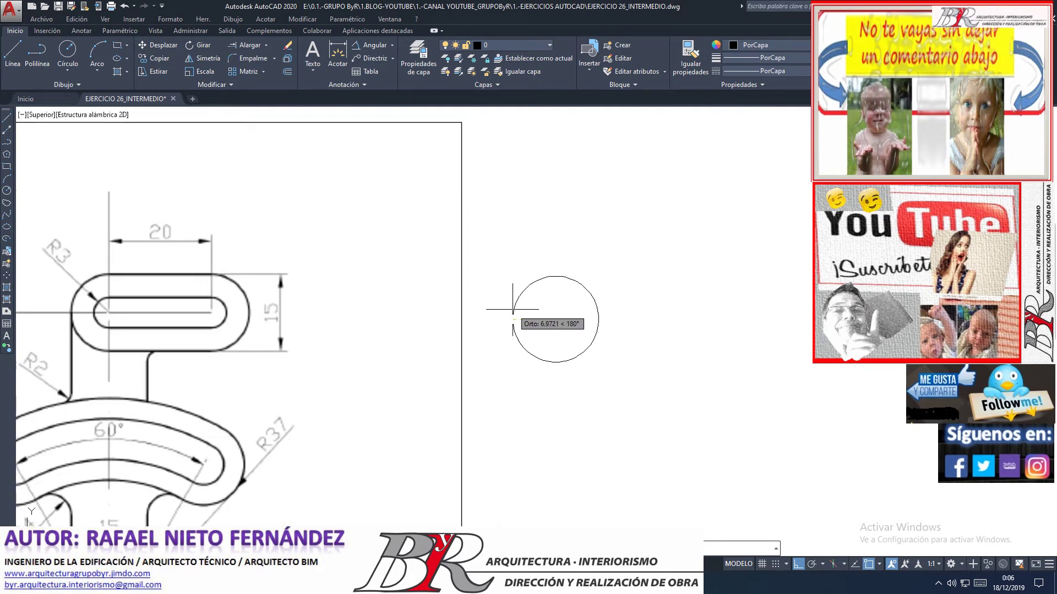
{"action": "type", "text": "3"}
{"action": "key", "text": "Return"}
{"action": "key", "text": "Return"}
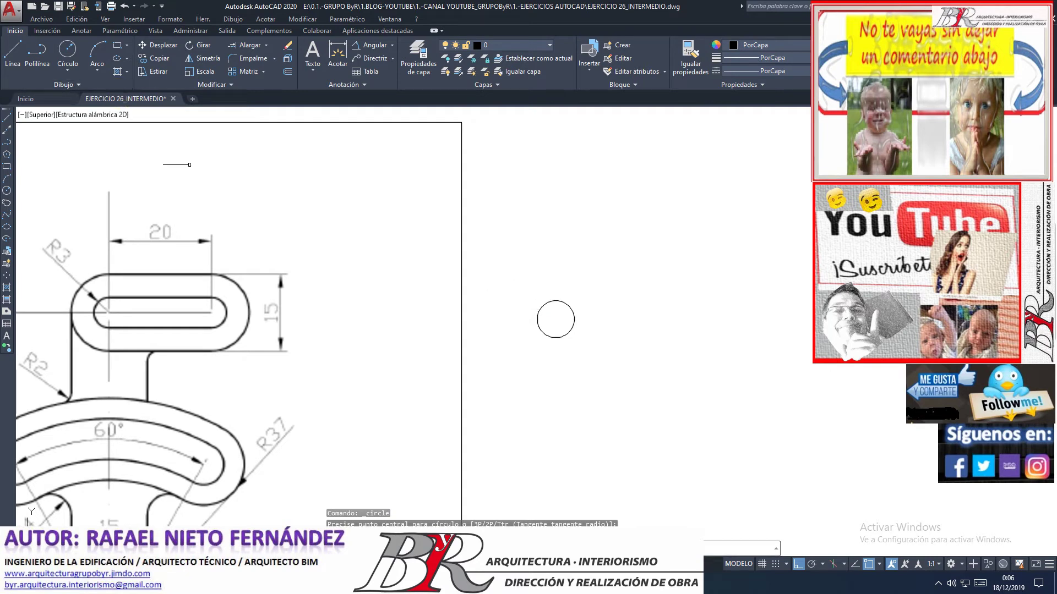
{"action": "scroll", "coordinate": [159, 253], "scroll_direction": "down", "scroll_amount": 2}
{"action": "scroll", "coordinate": [120, 298], "scroll_direction": "up", "scroll_amount": 2}
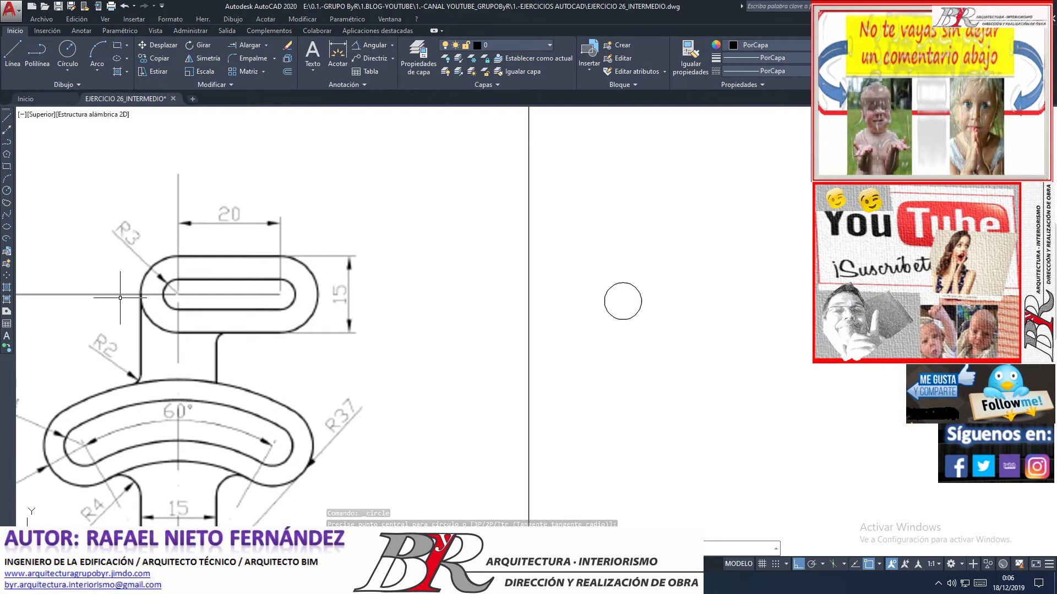
{"action": "scroll", "coordinate": [248, 302], "scroll_direction": "down", "scroll_amount": 1}
{"action": "scroll", "coordinate": [202, 286], "scroll_direction": "up", "scroll_amount": 3}
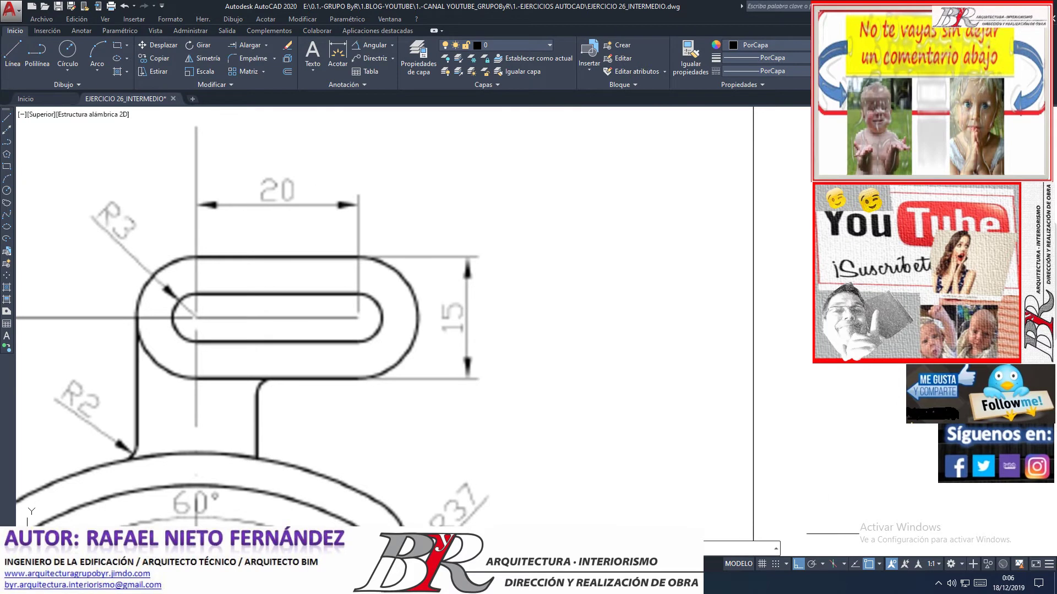
- Check the object snap list and start a vertical line through the small circle
{"action": "left_click", "coordinate": [879, 564]}
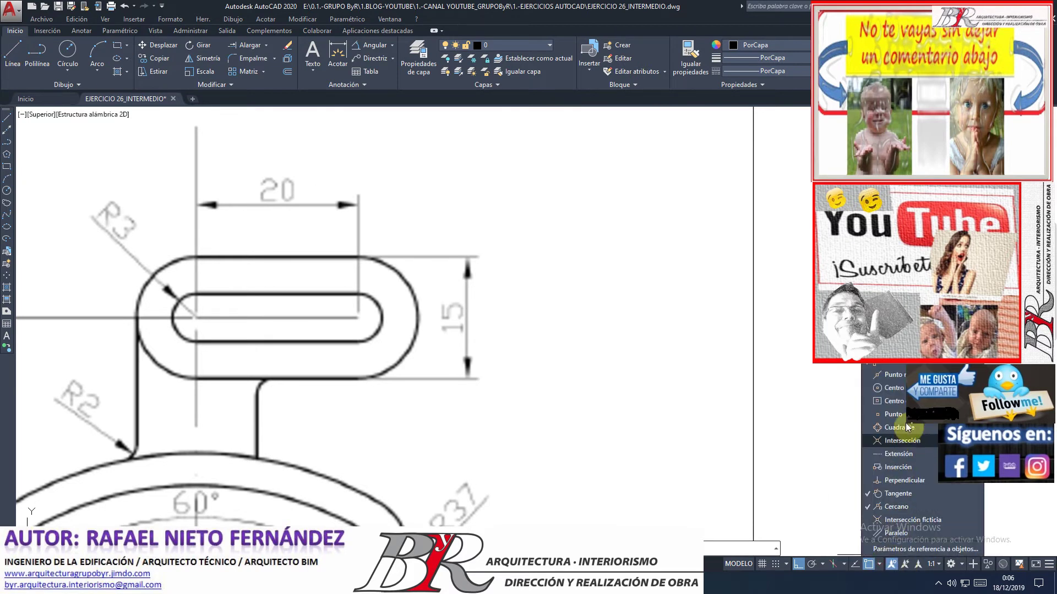
{"action": "left_click", "coordinate": [891, 388]}
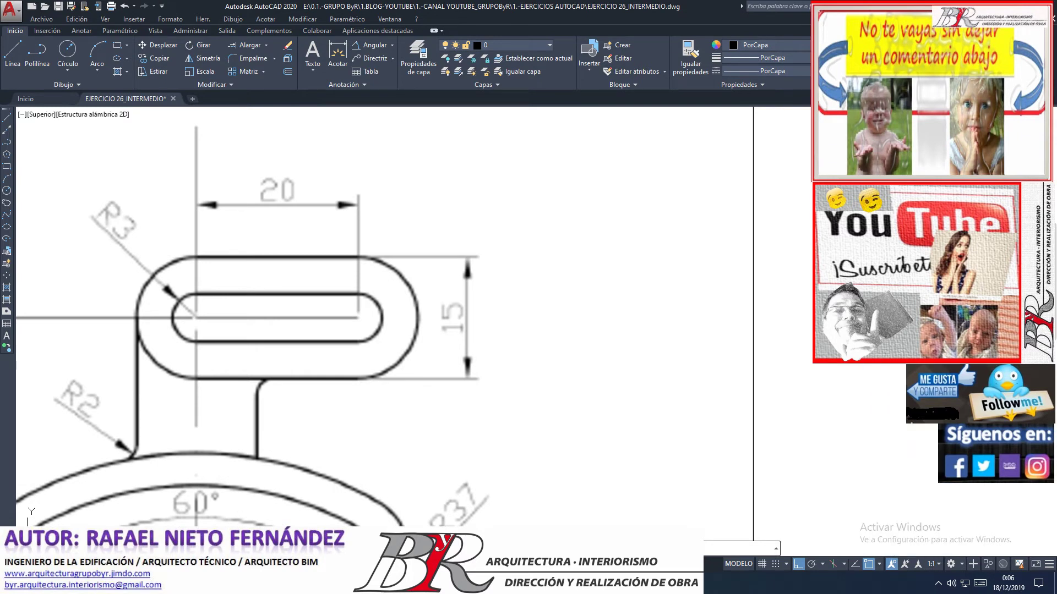
{"action": "left_click", "coordinate": [902, 450]}
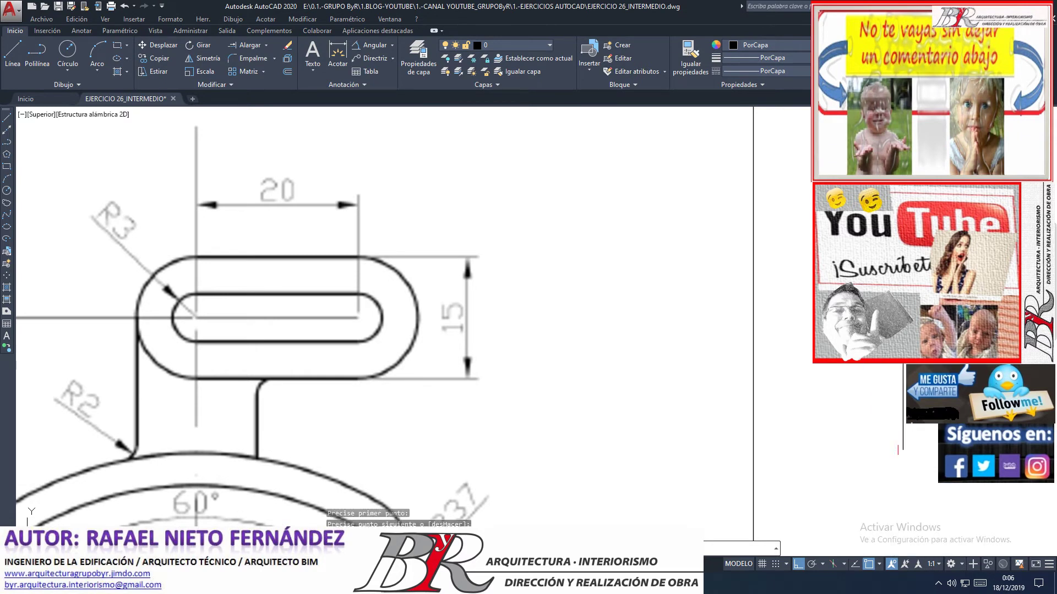
{"action": "scroll", "coordinate": [141, 241], "scroll_direction": "down", "scroll_amount": 2}
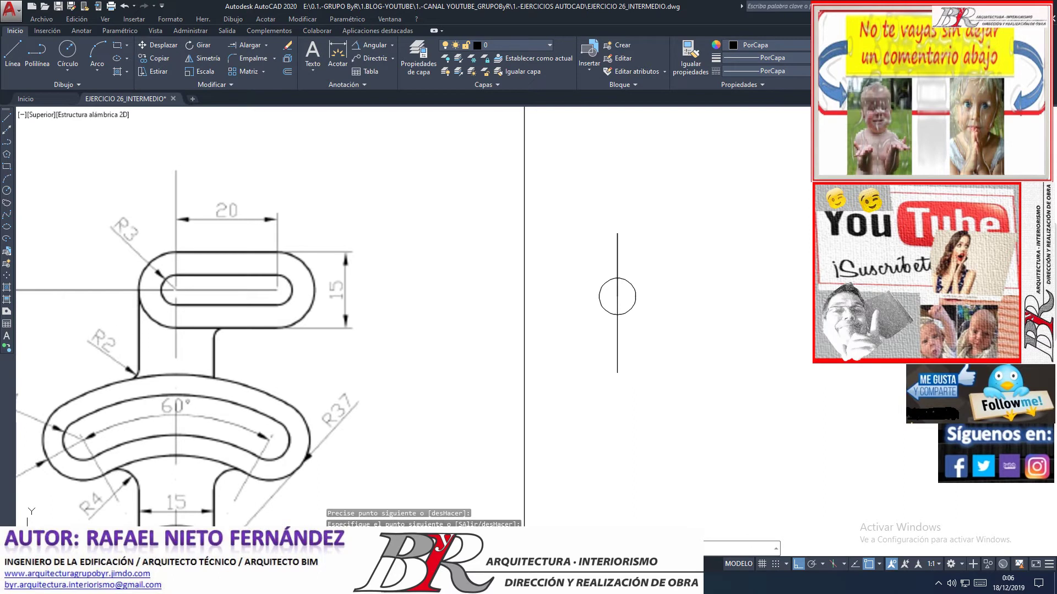
{"action": "scroll", "coordinate": [173, 400], "scroll_direction": "down", "scroll_amount": 2}
{"action": "scroll", "coordinate": [163, 412], "scroll_direction": "up", "scroll_amount": 2}
{"action": "scroll", "coordinate": [162, 412], "scroll_direction": "up", "scroll_amount": 4}
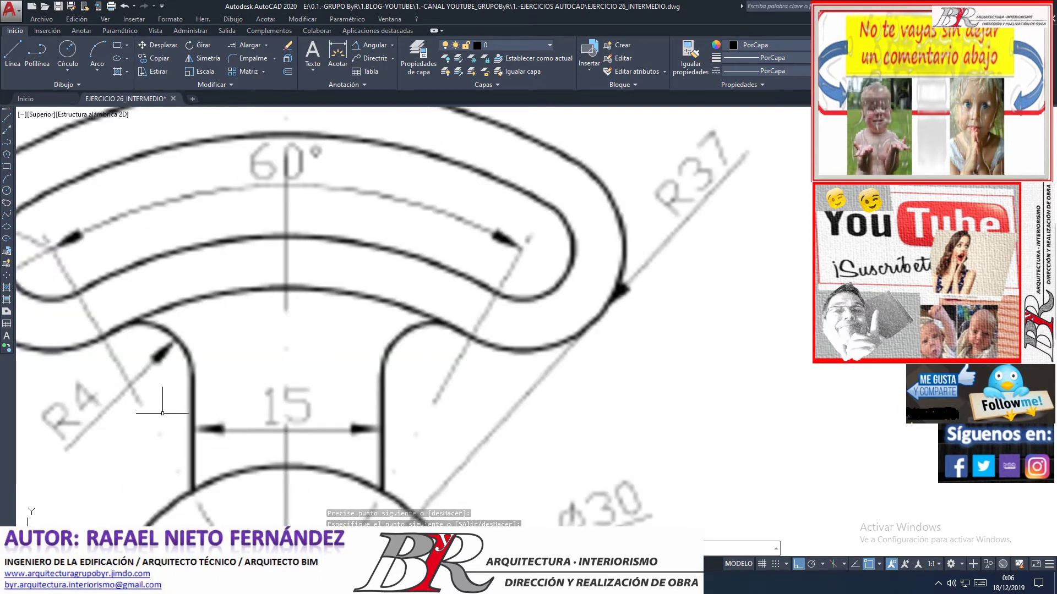
- Complete the vertical line and dismiss an accidental selection window
{"action": "left_click", "coordinate": [413, 432]}
{"action": "scroll", "coordinate": [345, 481], "scroll_direction": "down", "scroll_amount": 2}
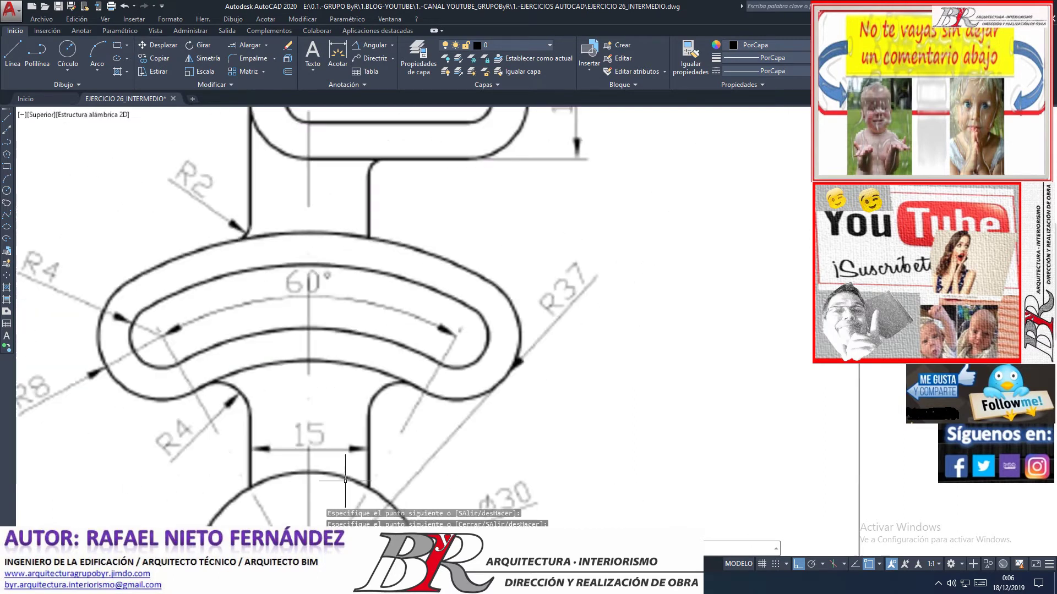
{"action": "scroll", "coordinate": [345, 480], "scroll_direction": "down", "scroll_amount": 2}
{"action": "scroll", "coordinate": [298, 211], "scroll_direction": "up", "scroll_amount": 3}
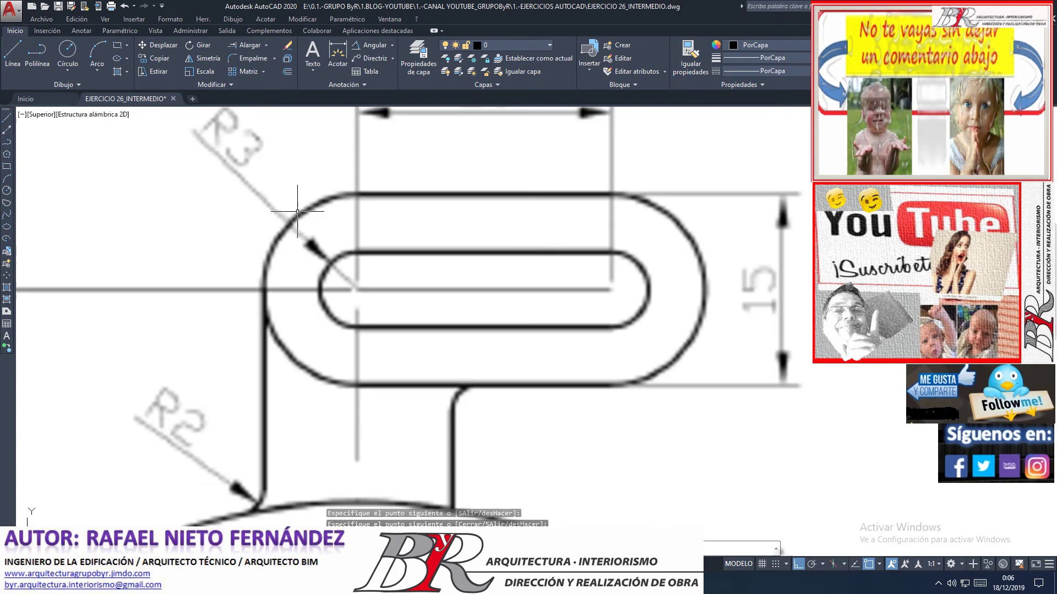
{"action": "key", "text": "Return"}
{"action": "left_click", "coordinate": [344, 269]}
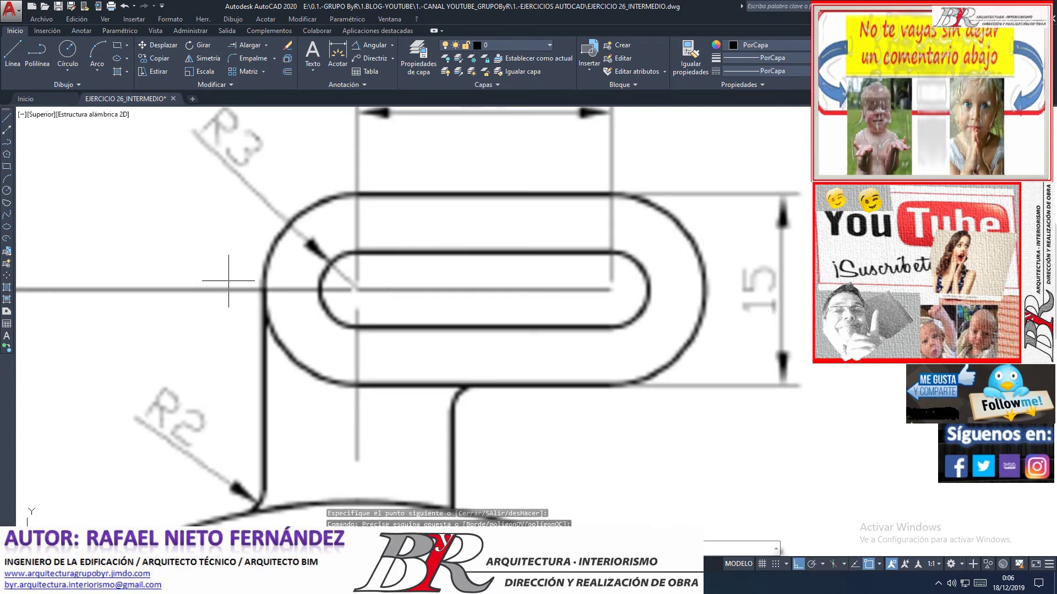
{"action": "left_click", "coordinate": [228, 280]}
{"action": "left_click", "coordinate": [253, 299]}
{"action": "scroll", "coordinate": [244, 298], "scroll_direction": "down", "scroll_amount": 6}
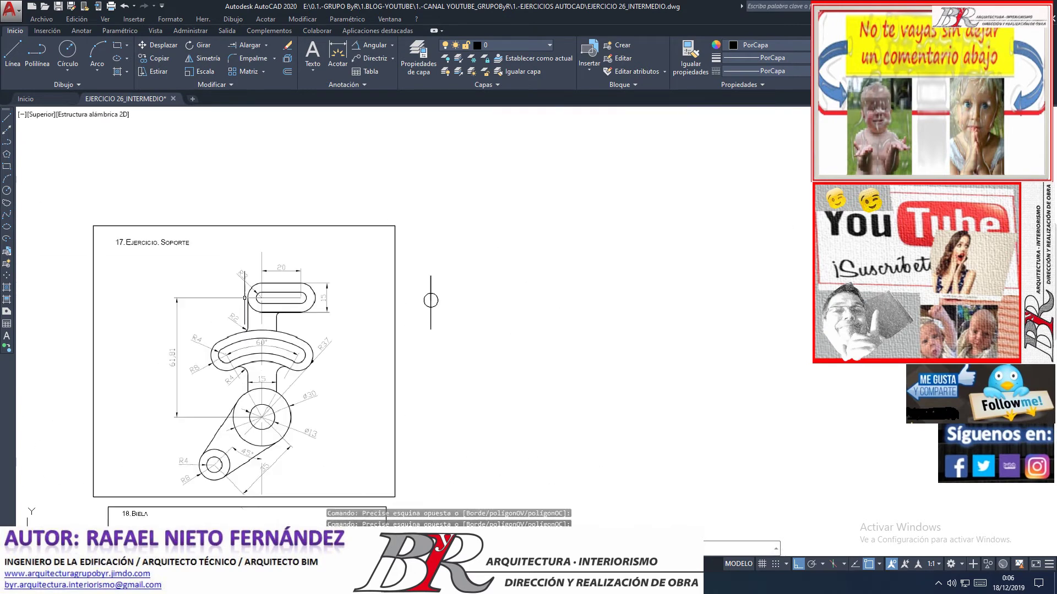
- Offset the vertical centre line to the left using the EQ command
{"action": "scroll", "coordinate": [407, 294], "scroll_direction": "up", "scroll_amount": 4}
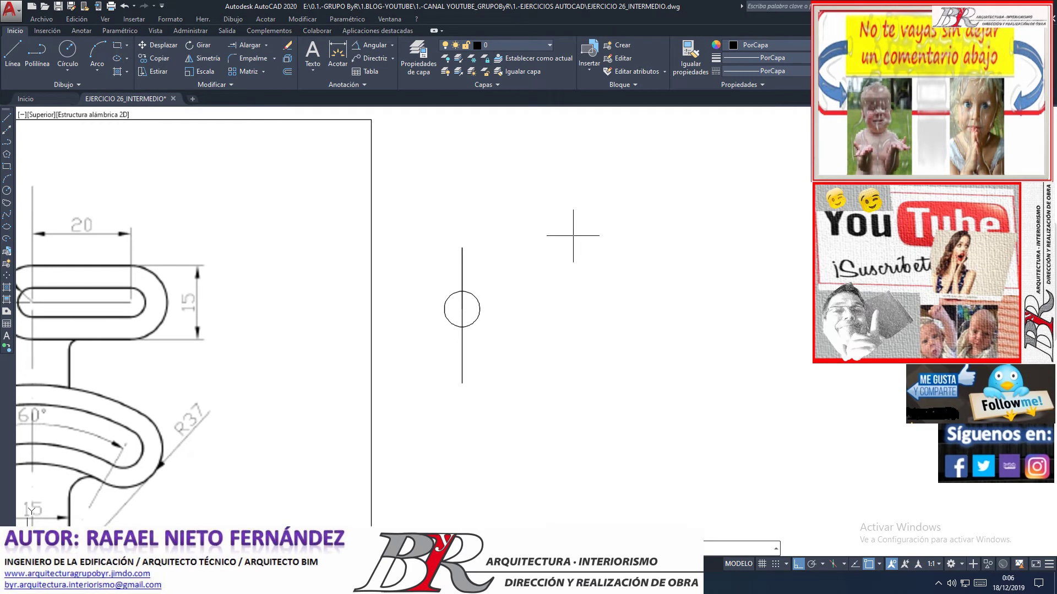
{"action": "type", "text": "eq"}
{"action": "key", "text": "Return"}
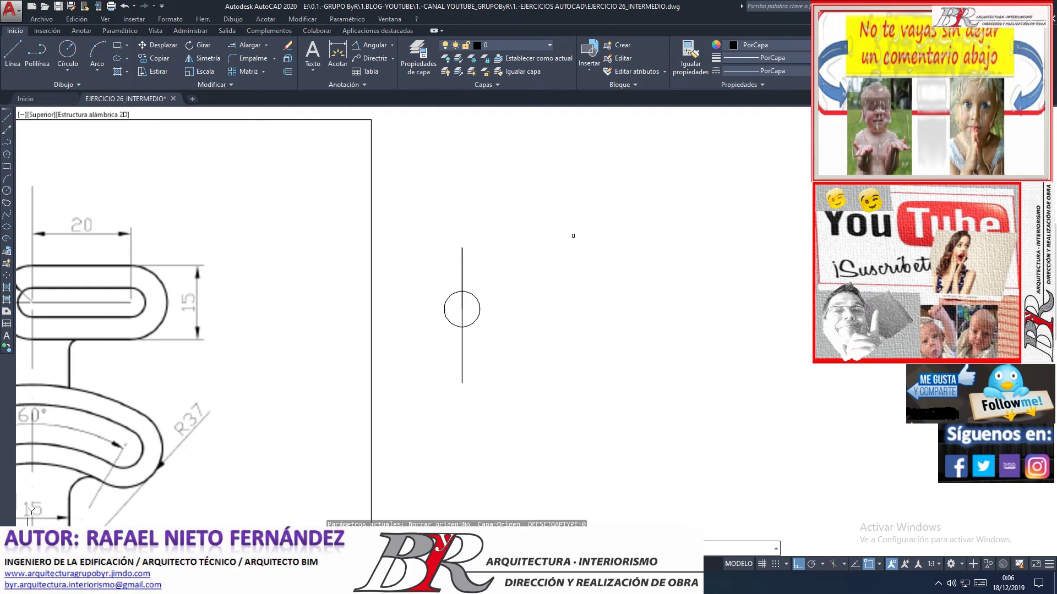
{"action": "left_click", "coordinate": [462, 337]}
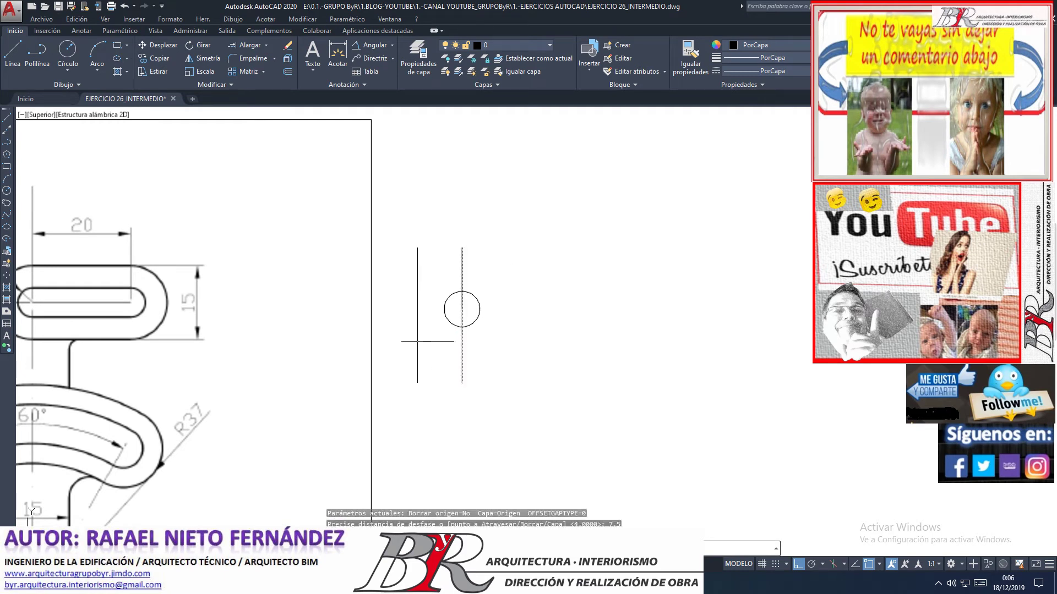
- Start a Centre, Radius circle on the small circle's centre
{"action": "left_click", "coordinate": [67, 70]}
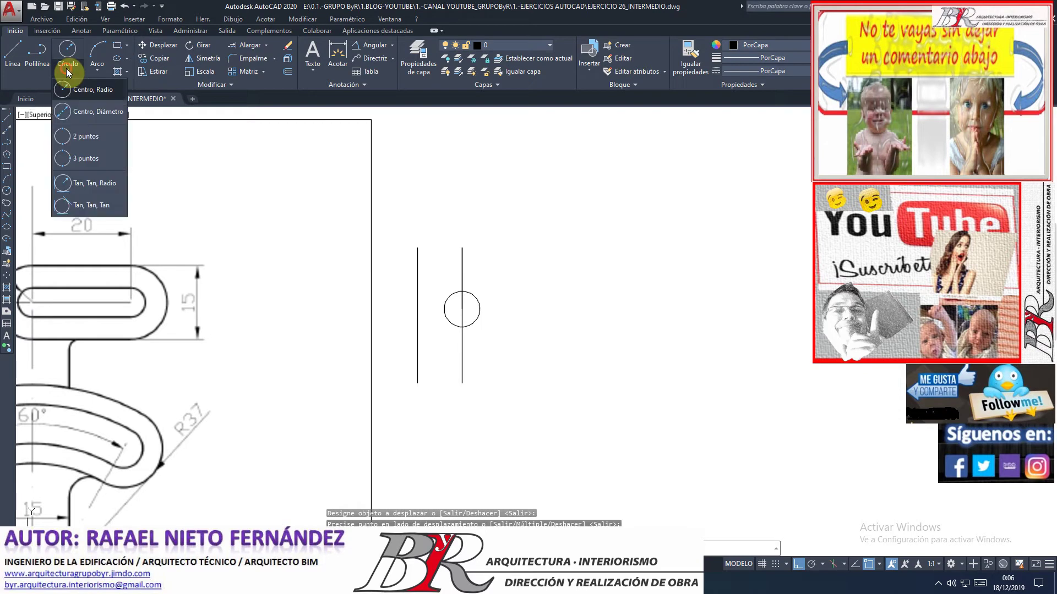
{"action": "left_click", "coordinate": [76, 88]}
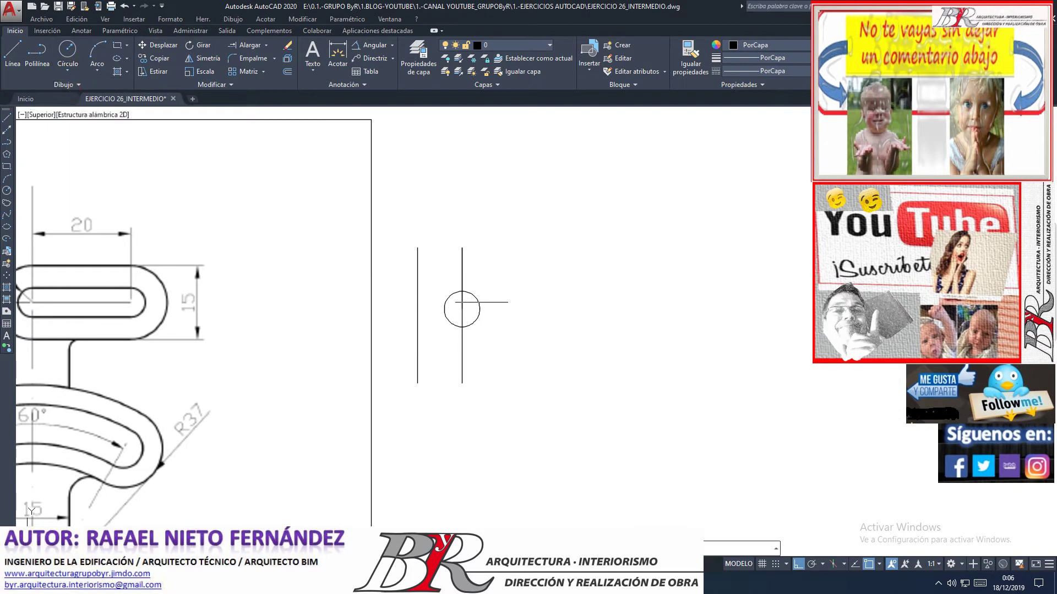
{"action": "left_click", "coordinate": [479, 302]}
{"action": "key", "text": "Return"}
{"action": "left_click", "coordinate": [462, 309]}
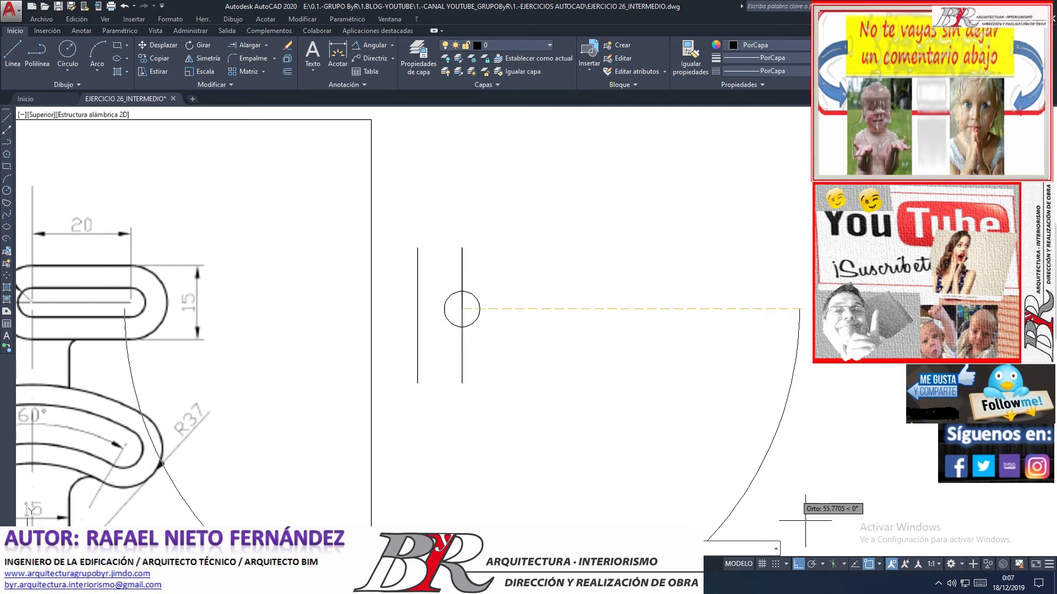
- Turn on Perpendicular snap and size the outer concentric circle to the left line
{"action": "left_click", "coordinate": [880, 564]}
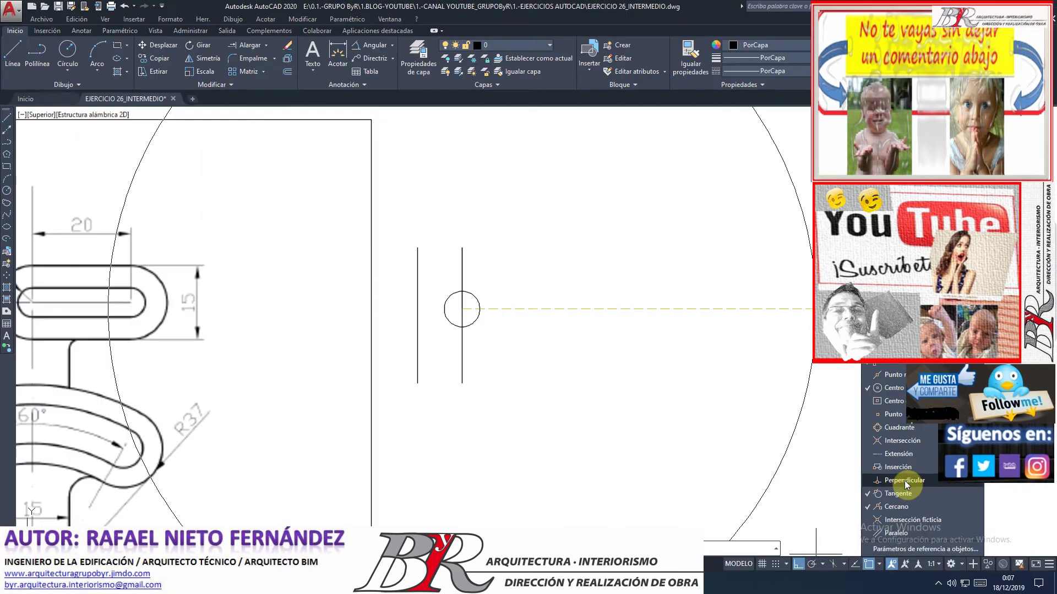
{"action": "left_click", "coordinate": [904, 481]}
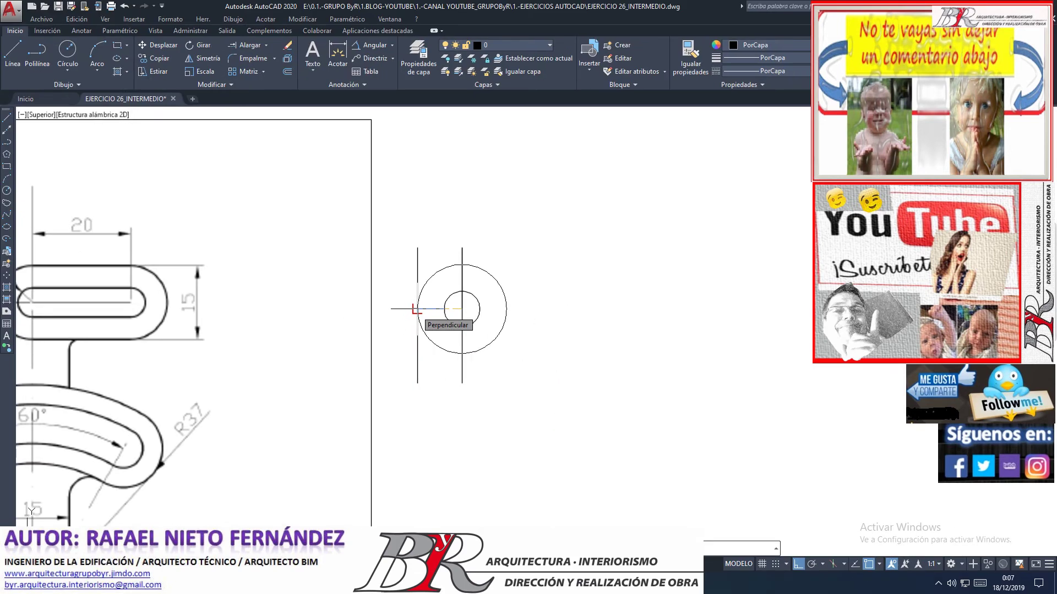
{"action": "scroll", "coordinate": [440, 314], "scroll_direction": "down", "scroll_amount": 3}
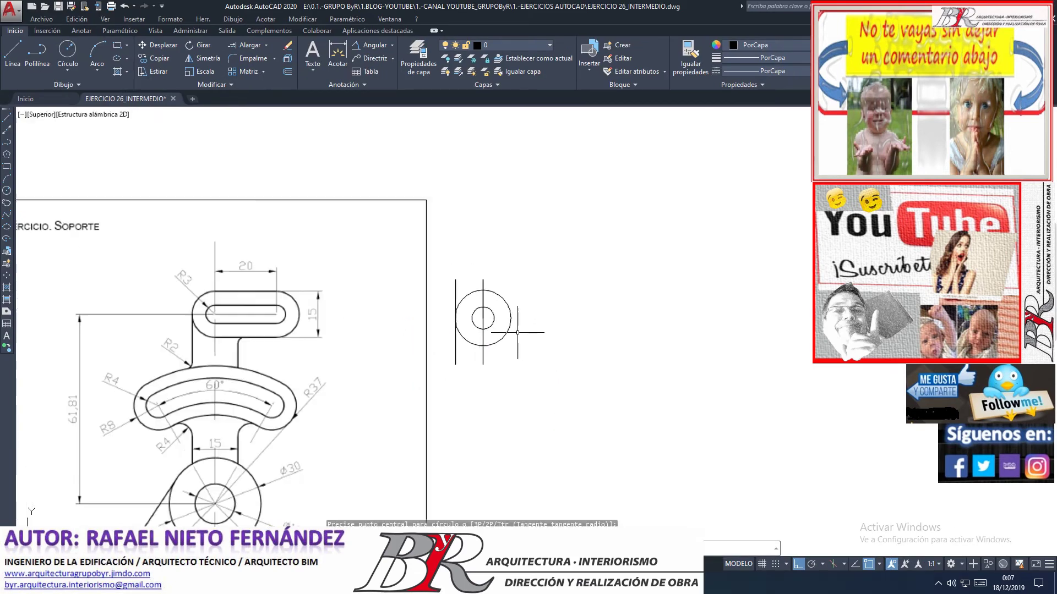
{"action": "scroll", "coordinate": [474, 330], "scroll_direction": "down", "scroll_amount": 2}
{"action": "scroll", "coordinate": [484, 331], "scroll_direction": "up", "scroll_amount": 3}
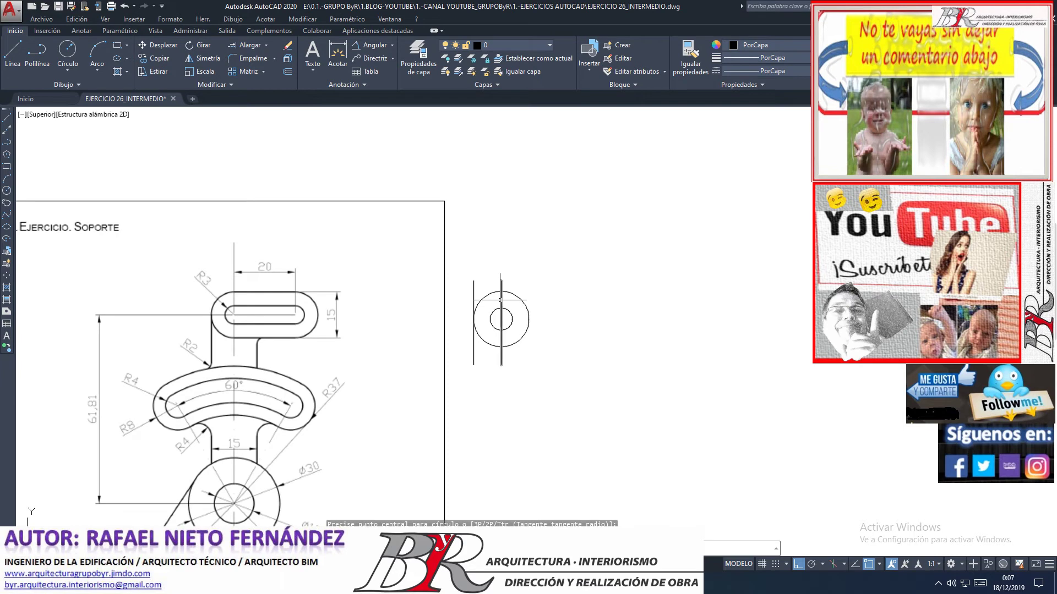
{"action": "left_click", "coordinate": [501, 318]}
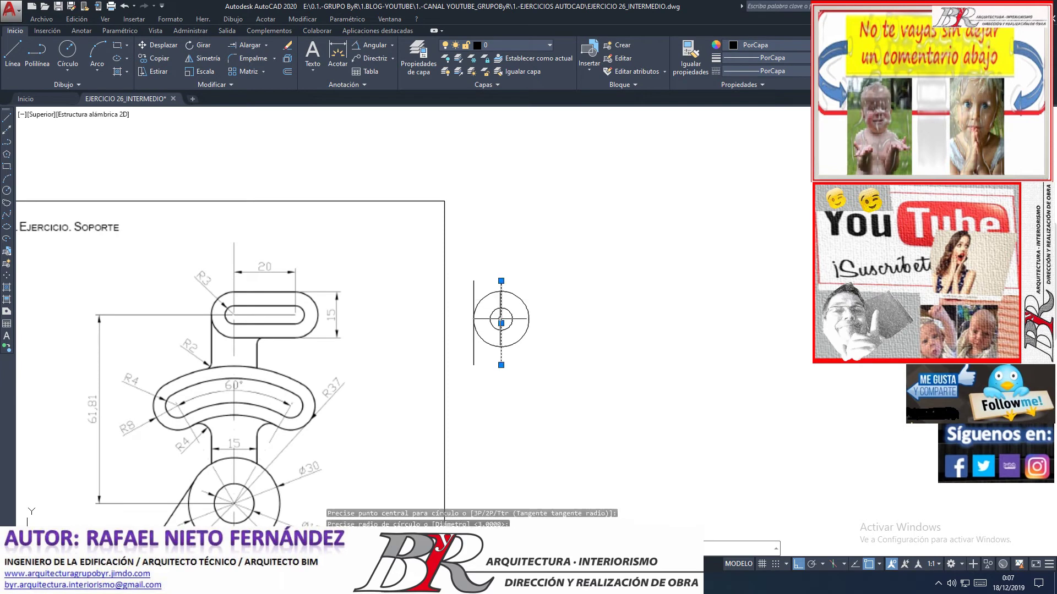
{"action": "key", "text": "Return"}
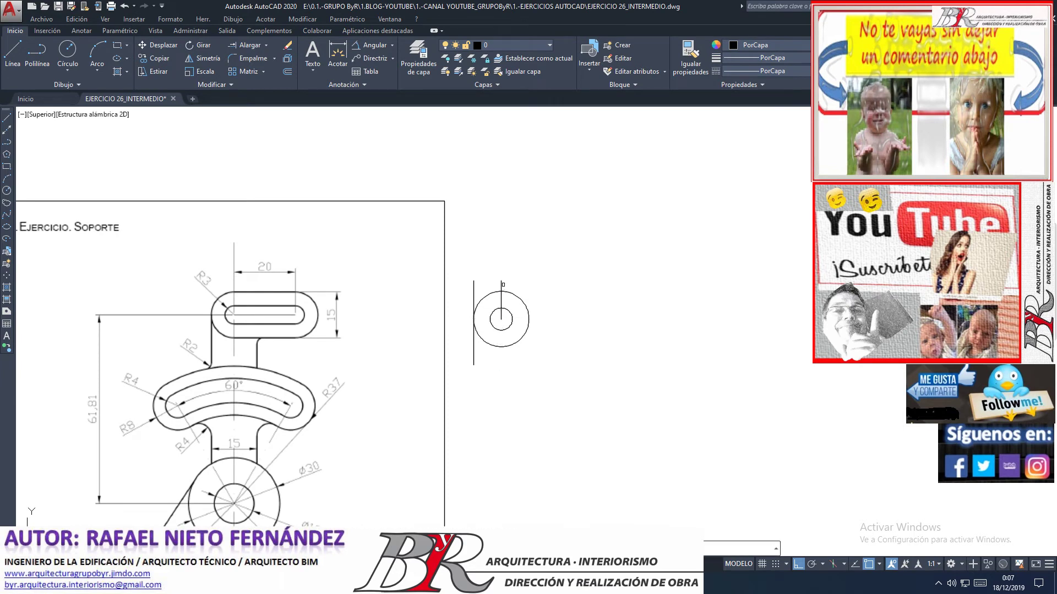
- Erase the vertical construction line left of the circles
{"action": "left_click", "coordinate": [501, 282]}
{"action": "key", "text": "Return"}
{"action": "scroll", "coordinate": [475, 304], "scroll_direction": "up", "scroll_amount": 4}
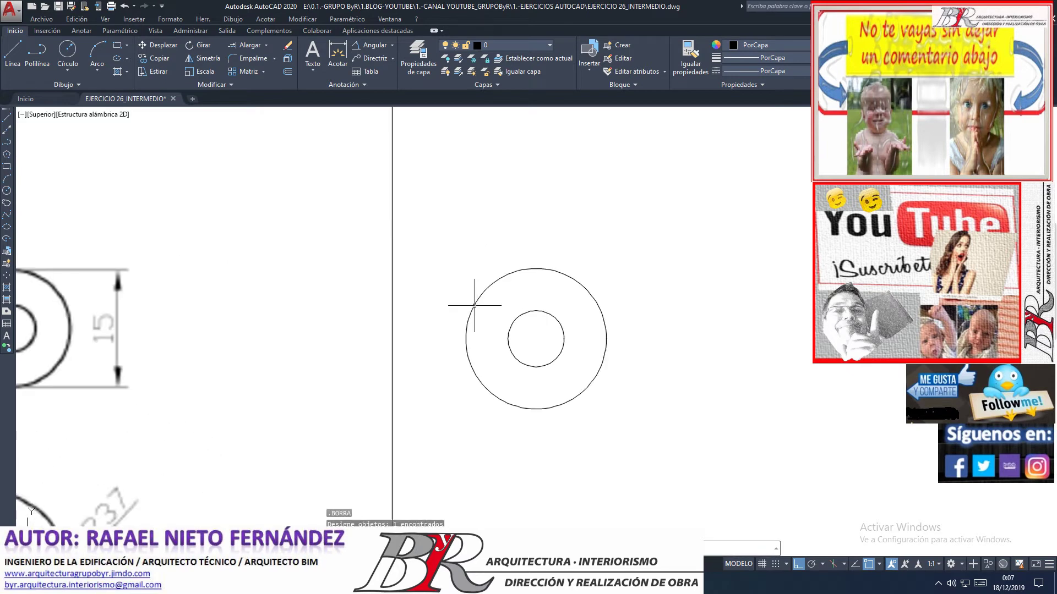
{"action": "scroll", "coordinate": [520, 330], "scroll_direction": "down", "scroll_amount": 2}
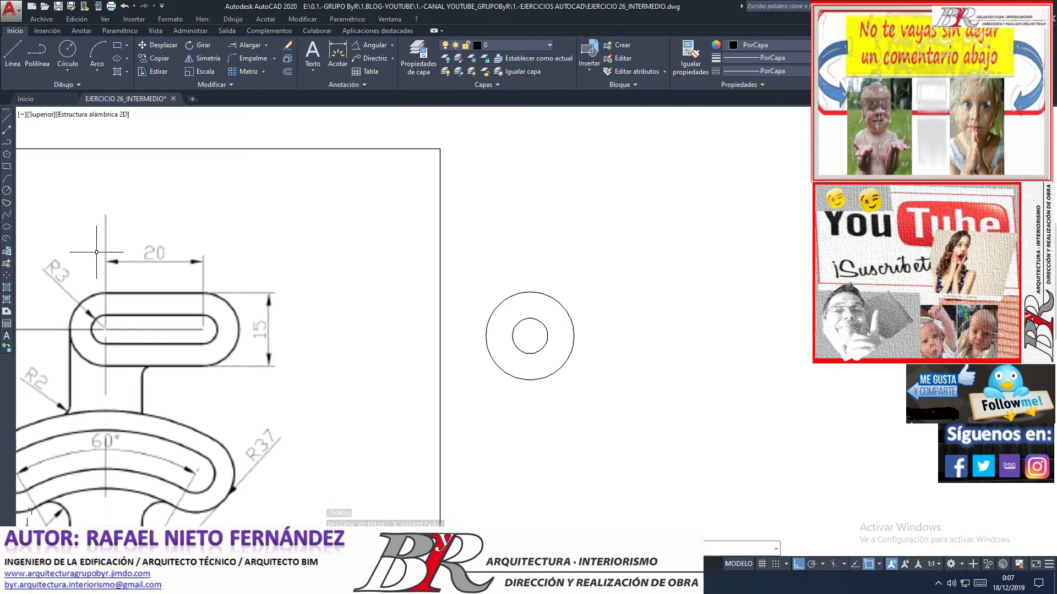
- Select the inner and outer concentric circles and zoom in on them
{"action": "key", "text": "Return"}
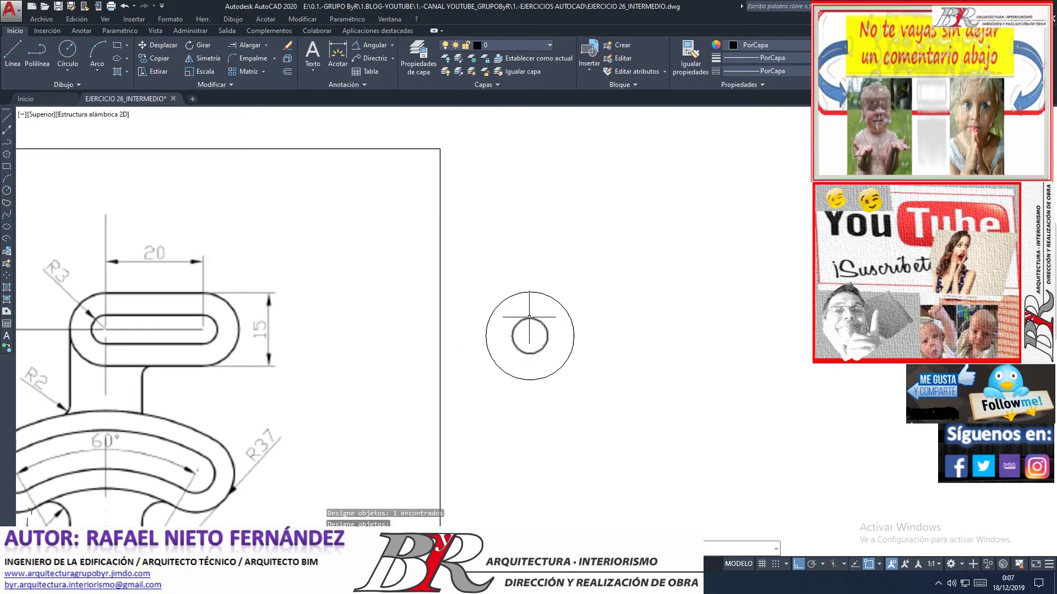
{"action": "left_click", "coordinate": [530, 318]}
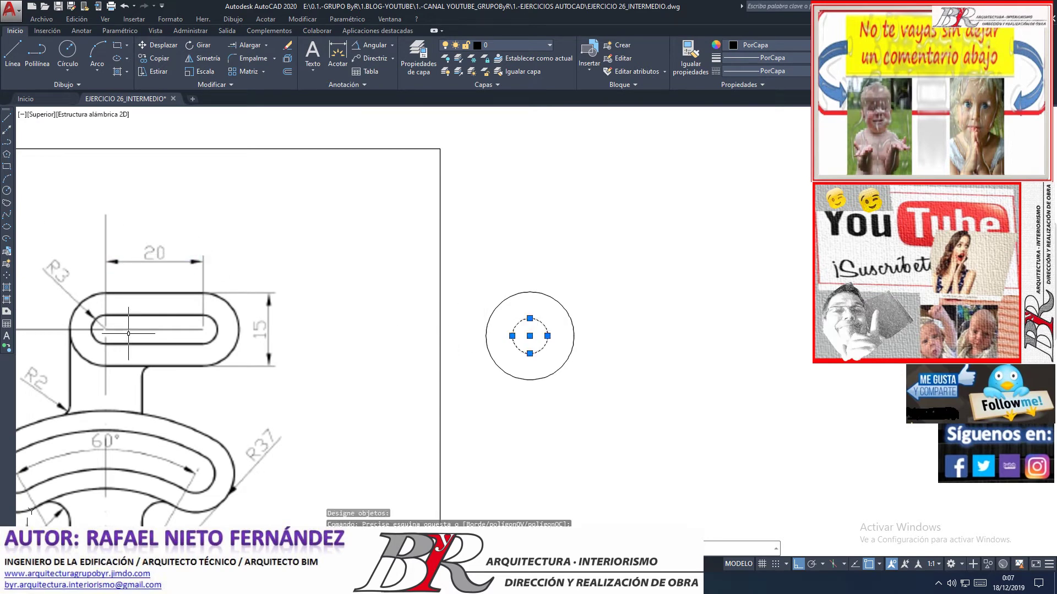
{"action": "left_click", "coordinate": [558, 368]}
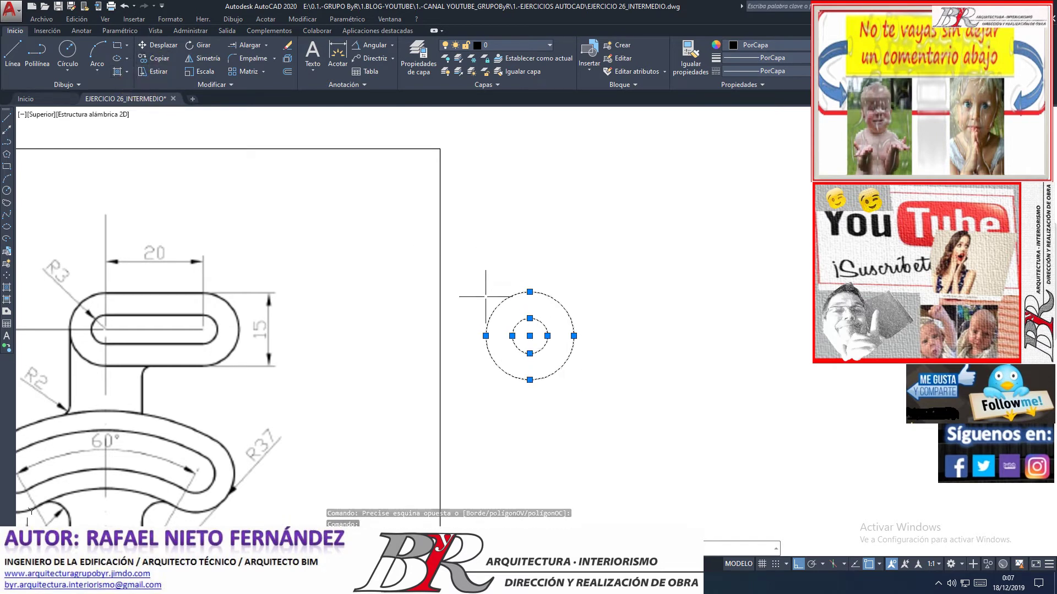
{"action": "scroll", "coordinate": [509, 331], "scroll_direction": "up", "scroll_amount": 2}
{"action": "scroll", "coordinate": [506, 332], "scroll_direction": "up", "scroll_amount": 2}
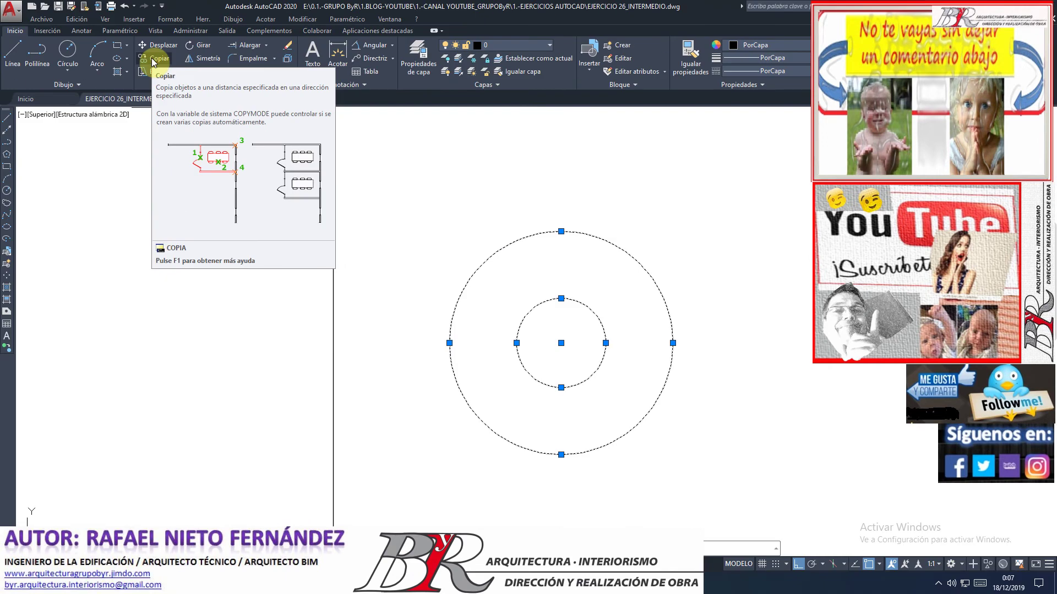
- Copy both circles 20 units right with Ortho on, using their centre as base point
{"action": "left_click", "coordinate": [154, 60]}
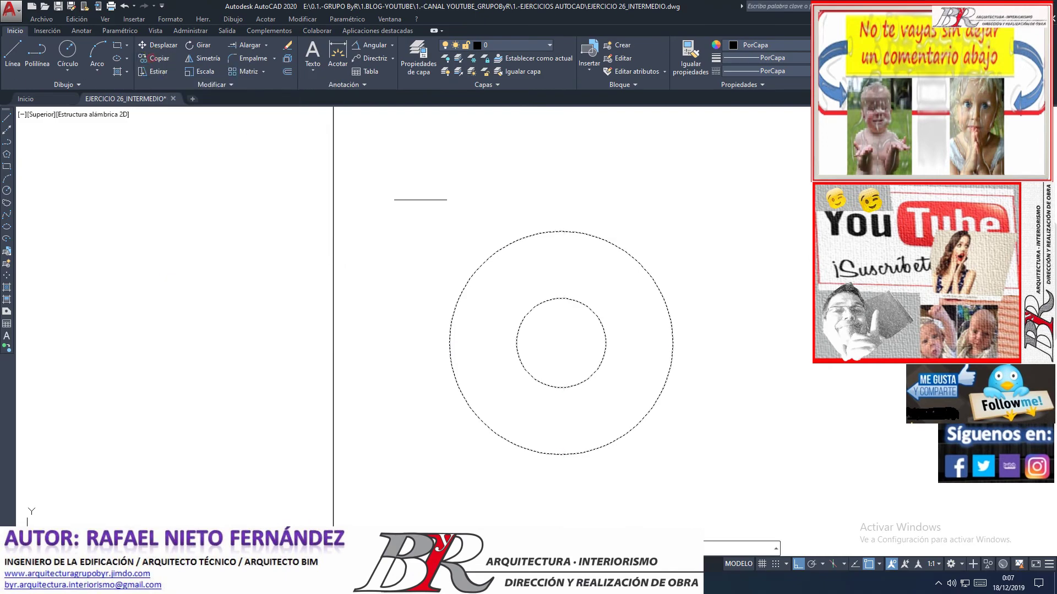
{"action": "left_click", "coordinate": [560, 343]}
{"action": "scroll", "coordinate": [524, 347], "scroll_direction": "down", "scroll_amount": 5}
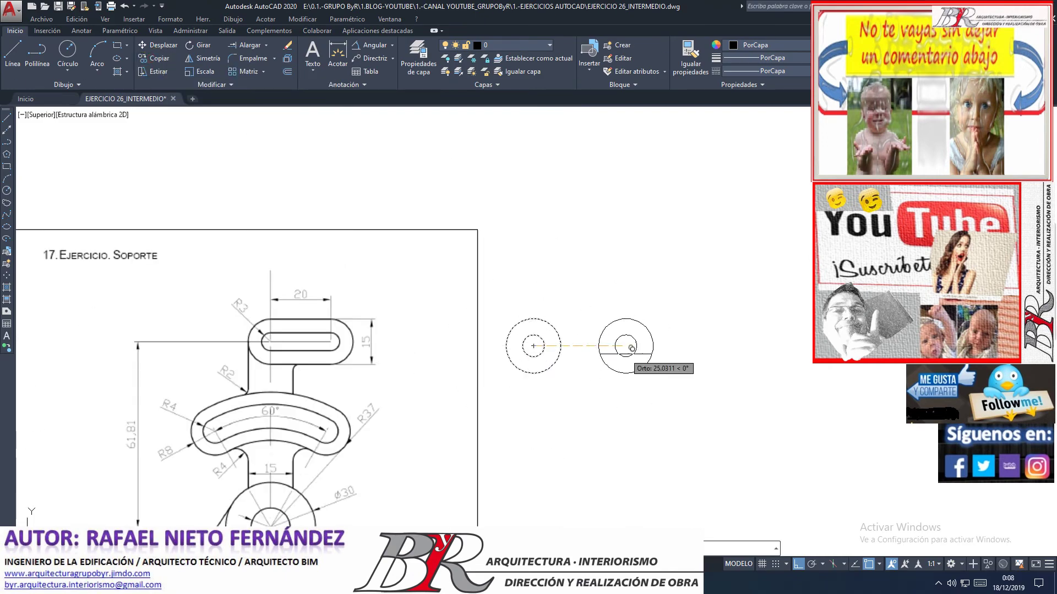
{"action": "left_click", "coordinate": [798, 564]}
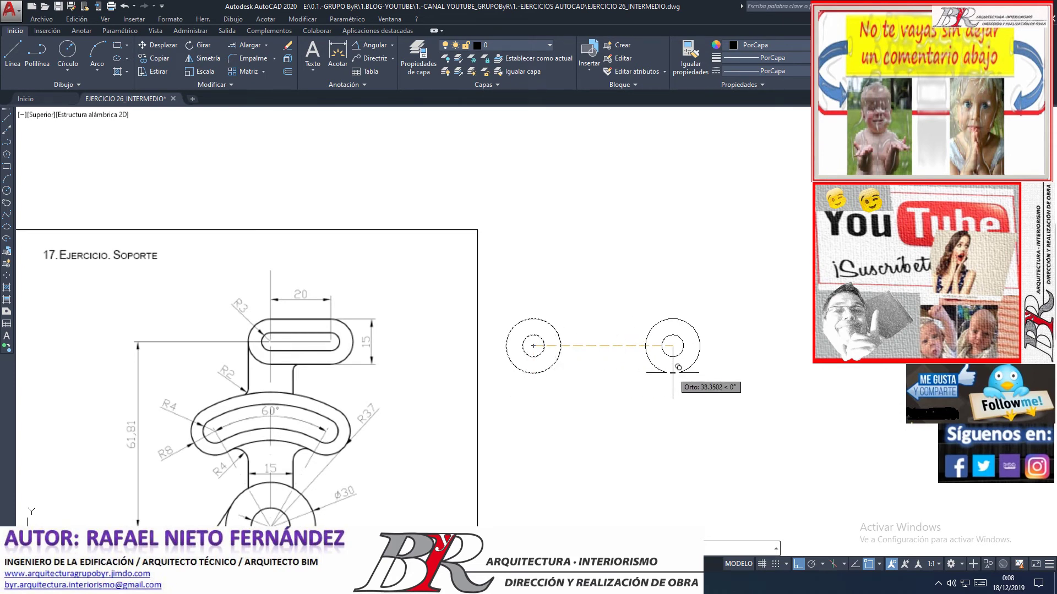
{"action": "type", "text": "20"}
{"action": "key", "text": "Return"}
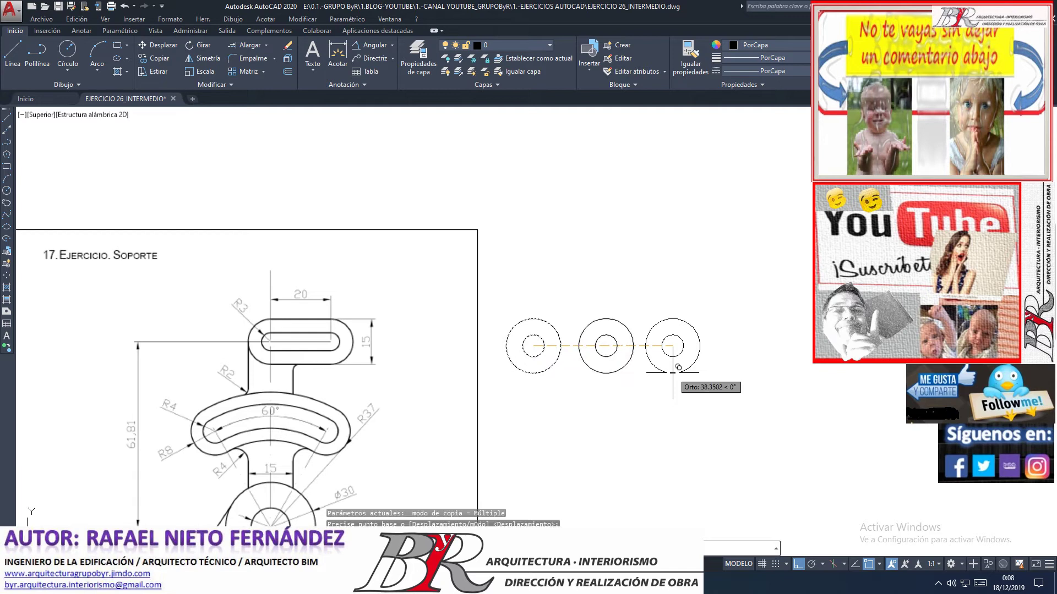
{"action": "key", "text": "Return"}
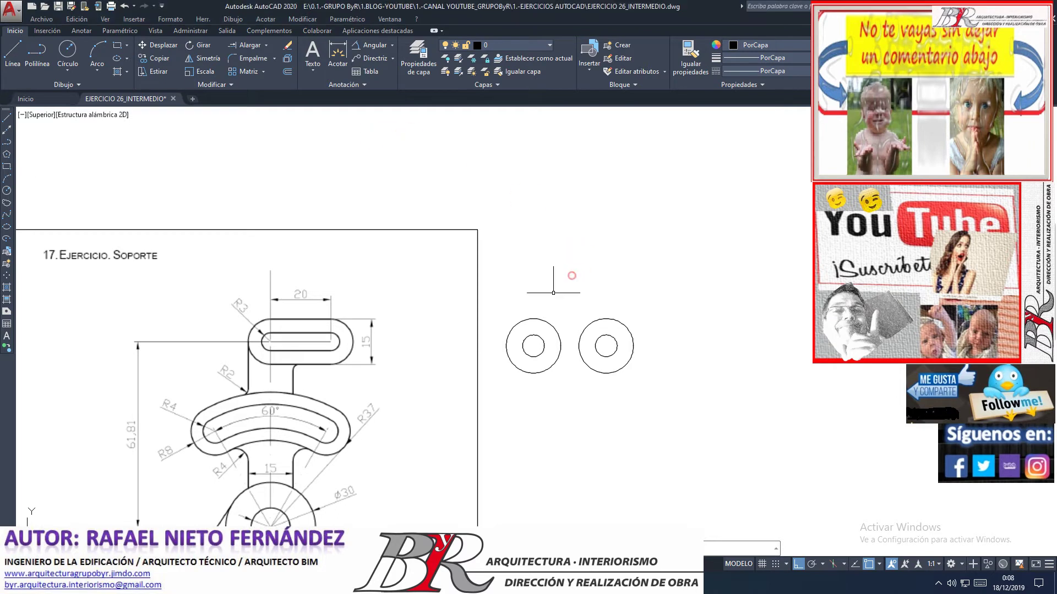
{"action": "scroll", "coordinate": [512, 342], "scroll_direction": "up", "scroll_amount": 2}
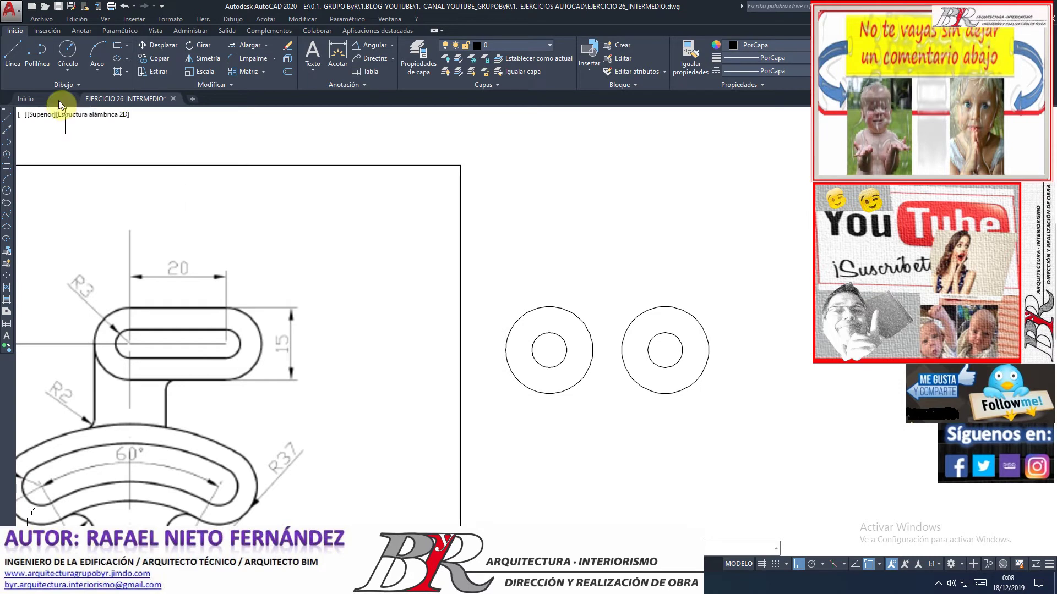
- Enable Quadrant snap and draw a line joining the tops of both outer circles
{"action": "left_click", "coordinate": [17, 53]}
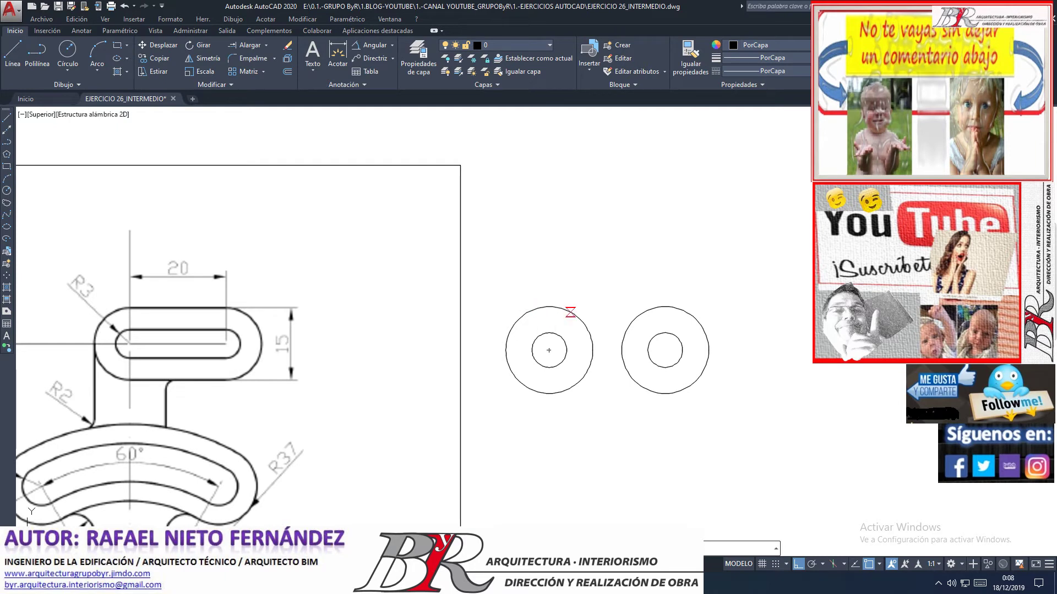
{"action": "left_click", "coordinate": [880, 564]}
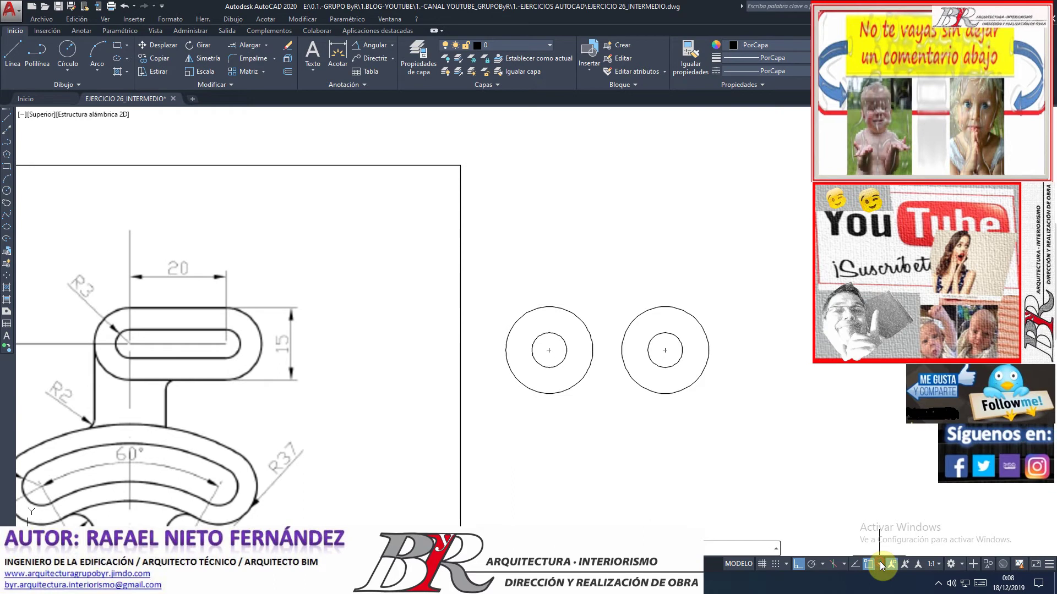
{"action": "left_click", "coordinate": [881, 565]}
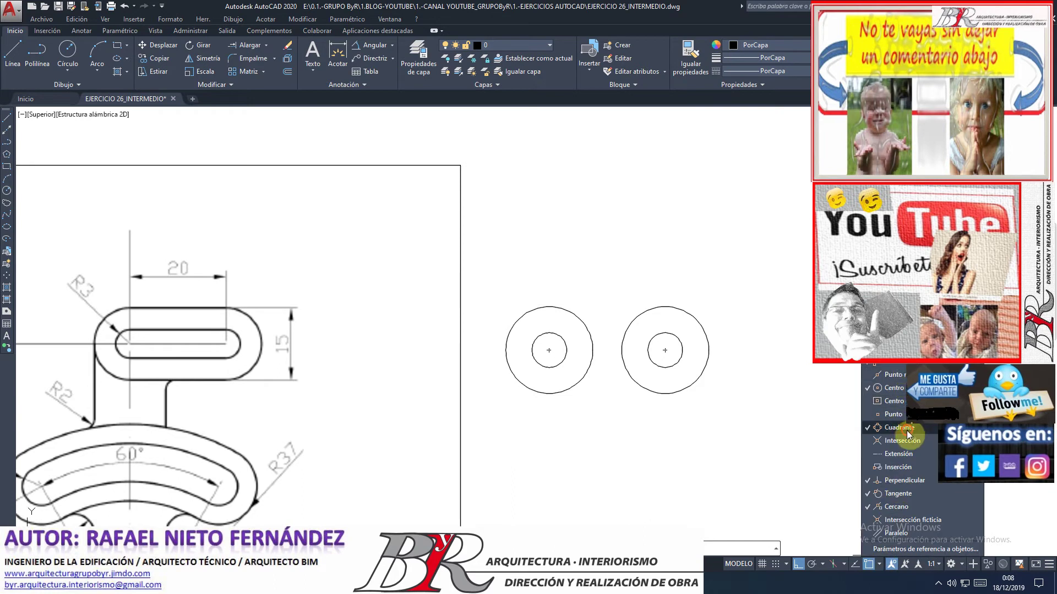
{"action": "left_click", "coordinate": [907, 435]}
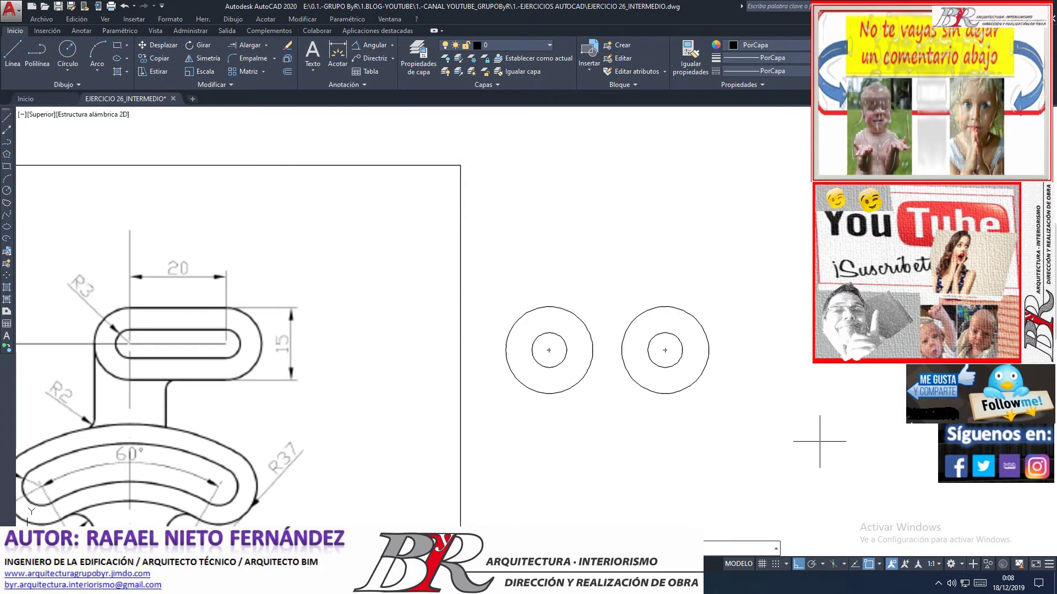
{"action": "left_click", "coordinate": [880, 564]}
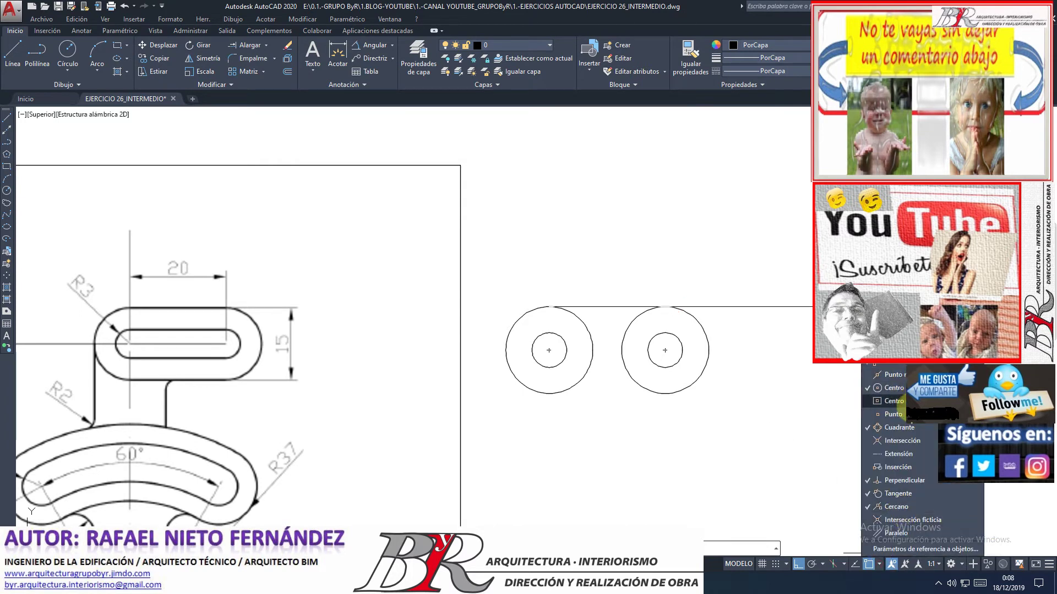
{"action": "left_click", "coordinate": [665, 307]}
{"action": "key", "text": "Return"}
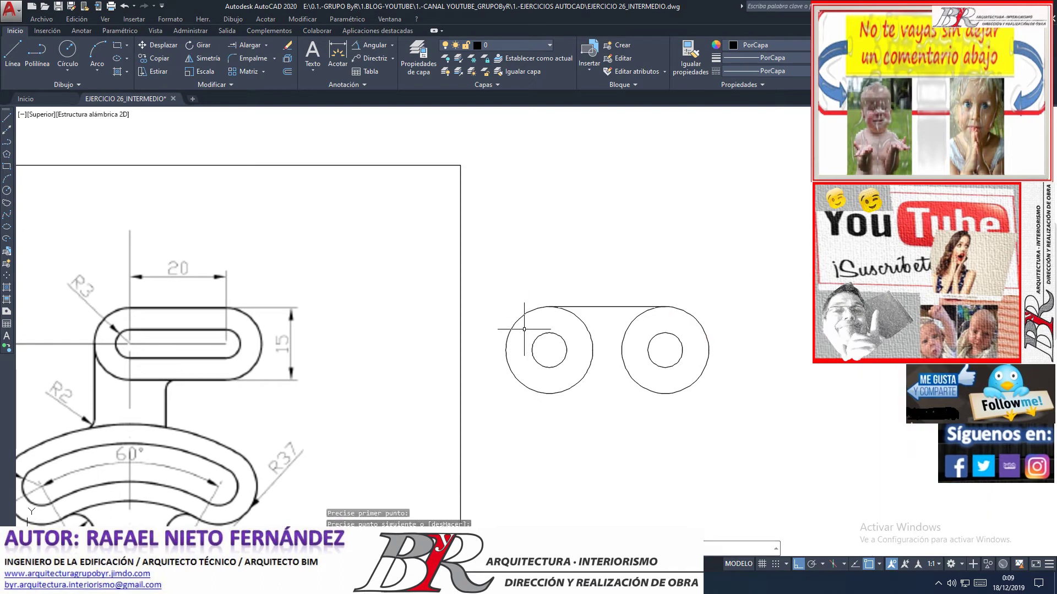
- Draw a line joining the tops of both inner circles
{"action": "key", "text": "Return"}
{"action": "left_click", "coordinate": [549, 333]}
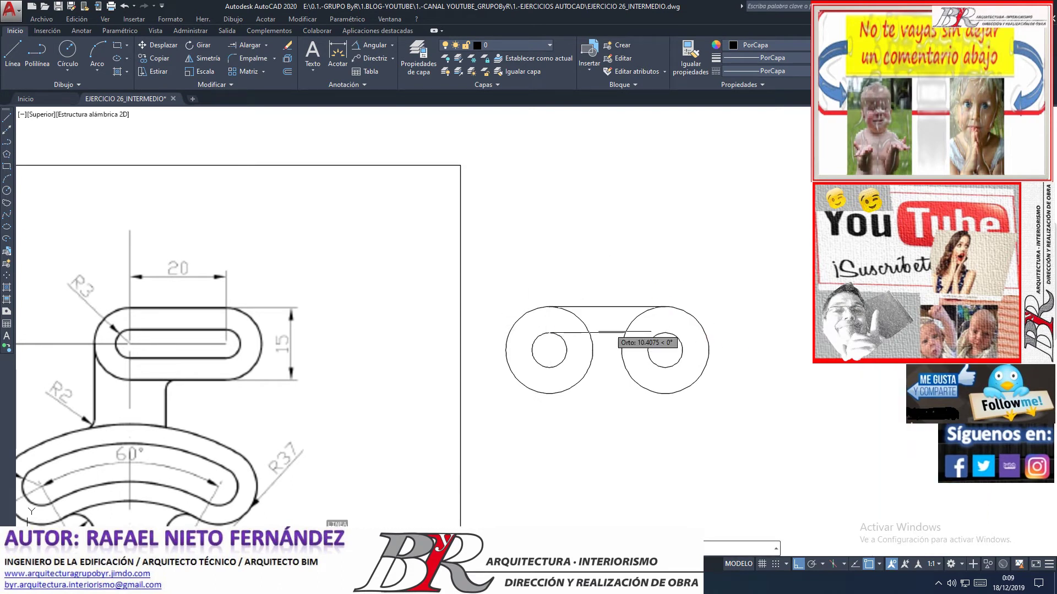
{"action": "left_click", "coordinate": [665, 332]}
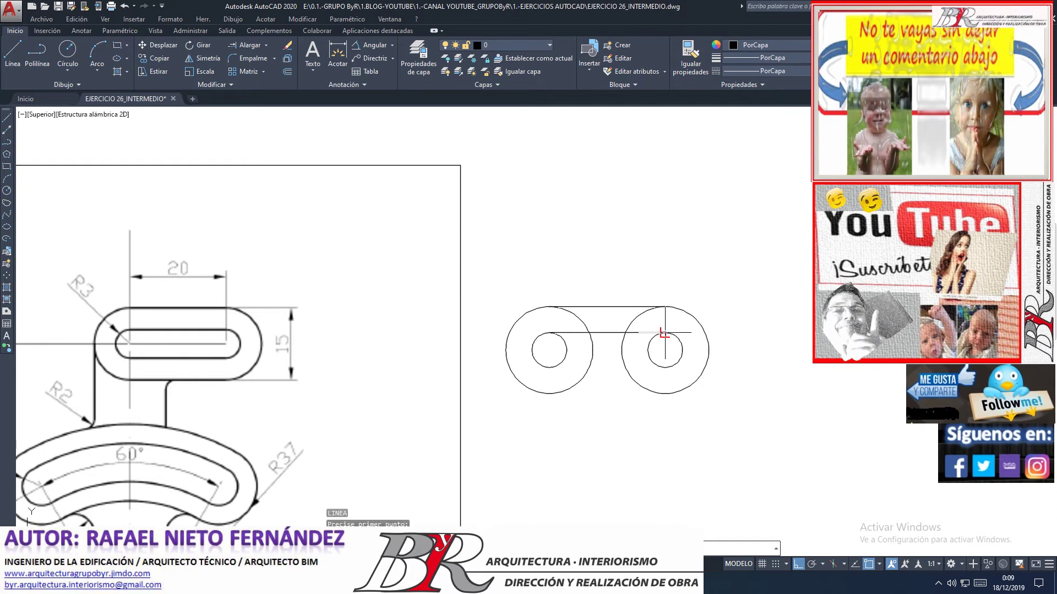
{"action": "key", "text": "Return"}
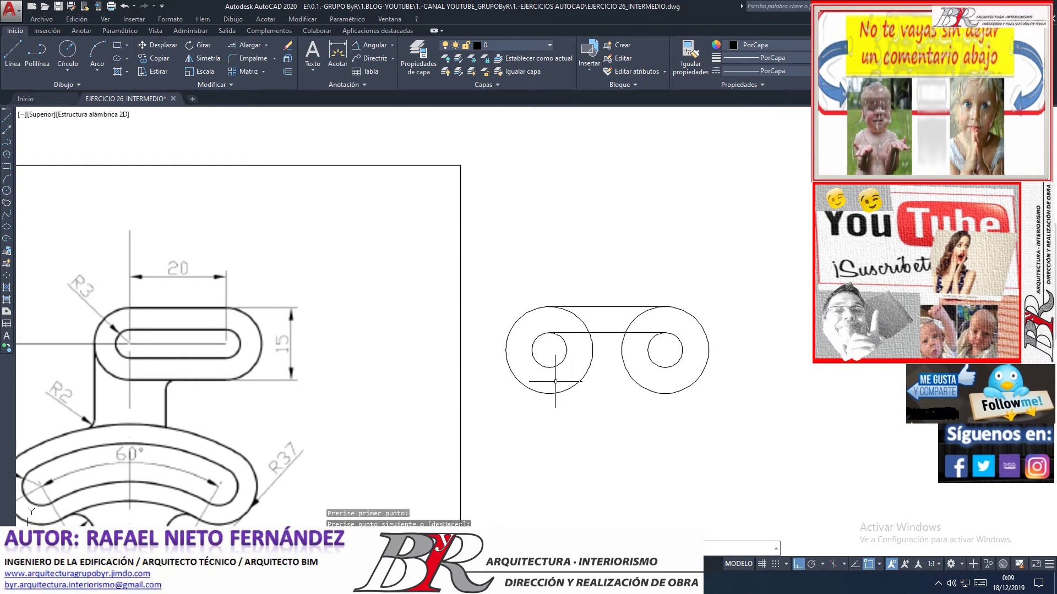
- Start MIRROR and select both horizontal top lines as the objects to mirror
{"action": "left_click", "coordinate": [200, 58]}
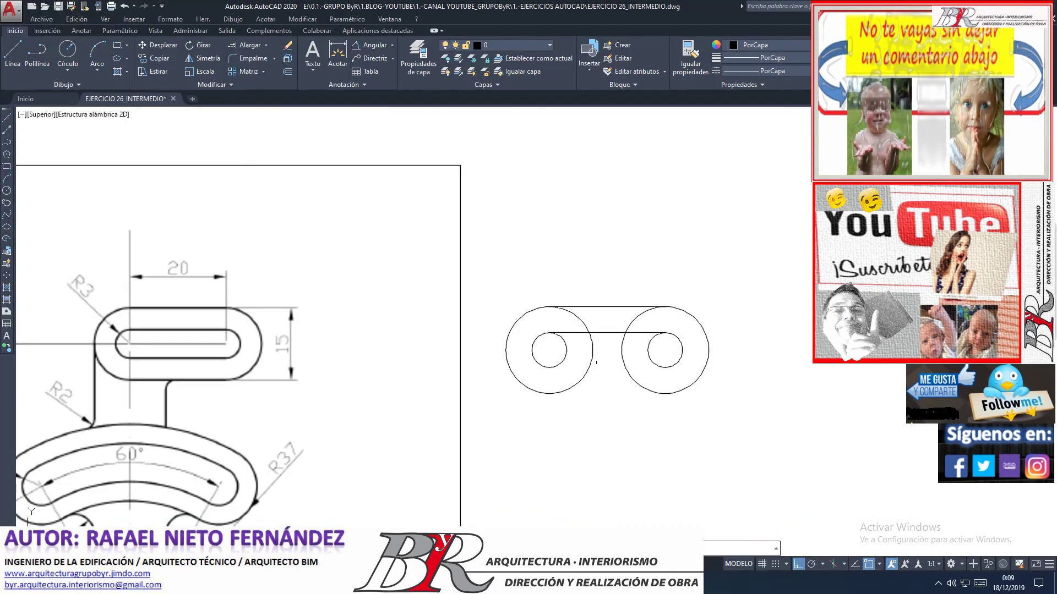
{"action": "left_click_drag", "start_coordinate": [608, 283], "coordinate": [600, 282]}
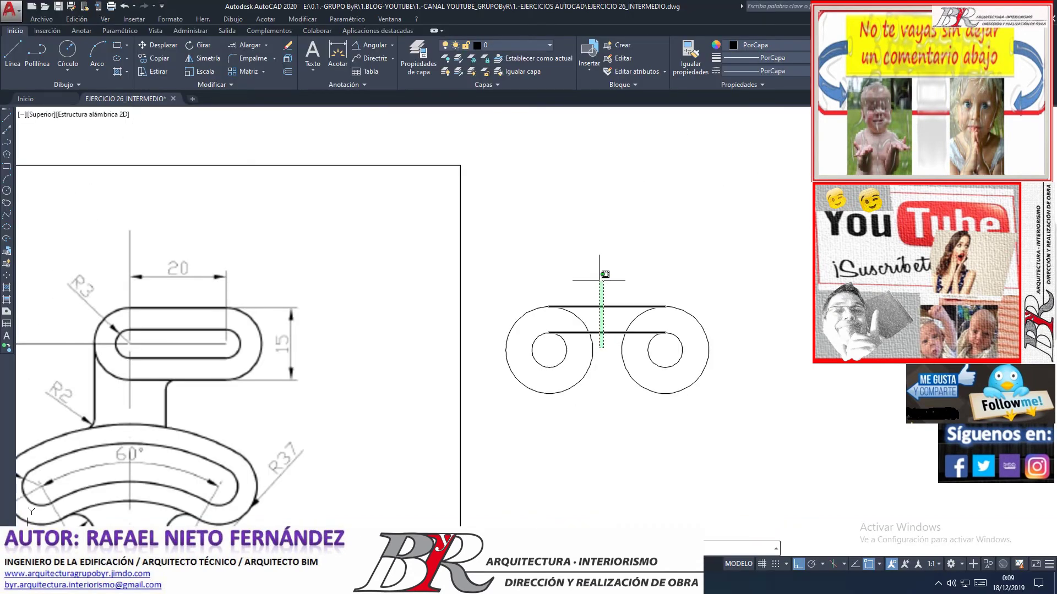
{"action": "type", "text": "mirror"}
{"action": "key", "text": "Return"}
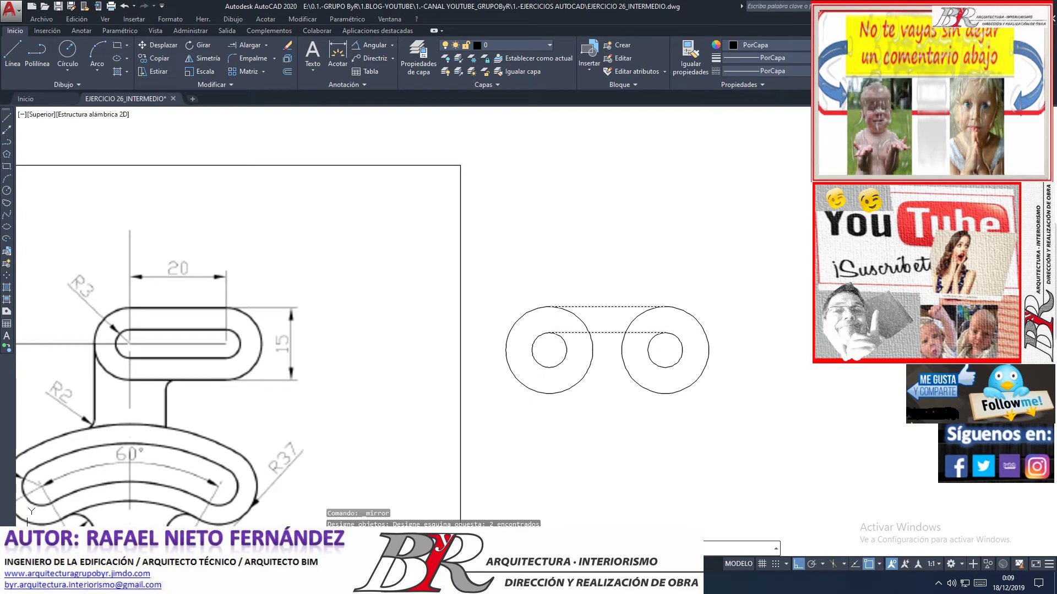
{"action": "key", "text": "Return"}
{"action": "left_click", "coordinate": [505, 350]}
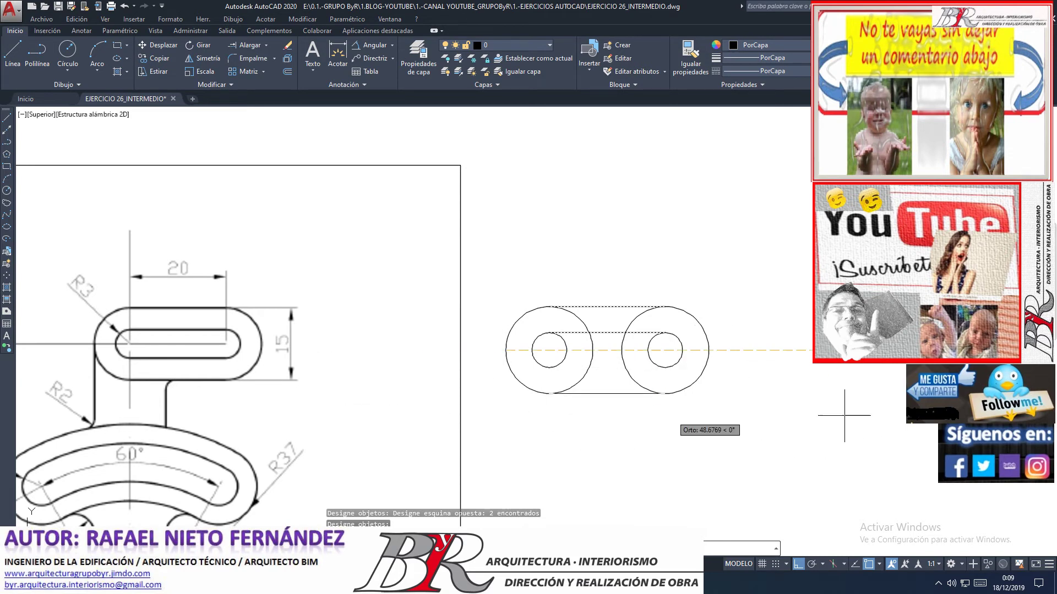
{"action": "scroll", "coordinate": [661, 396], "scroll_direction": "up", "scroll_amount": 2}
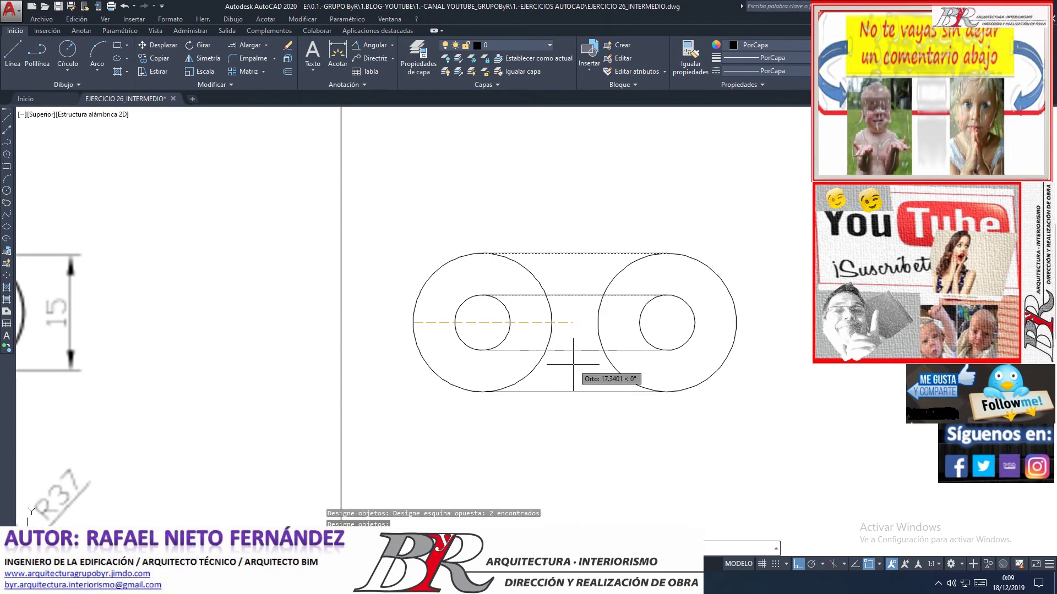
{"action": "key", "text": "Return"}
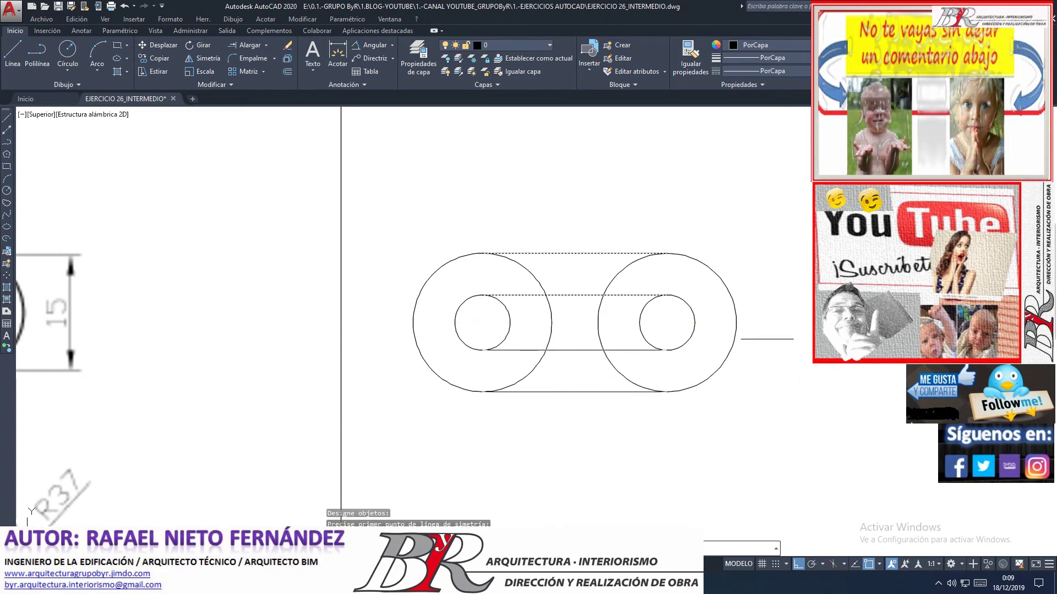
{"action": "scroll", "coordinate": [554, 319], "scroll_direction": "down", "scroll_amount": 2}
{"action": "scroll", "coordinate": [558, 273], "scroll_direction": "down", "scroll_amount": 1}
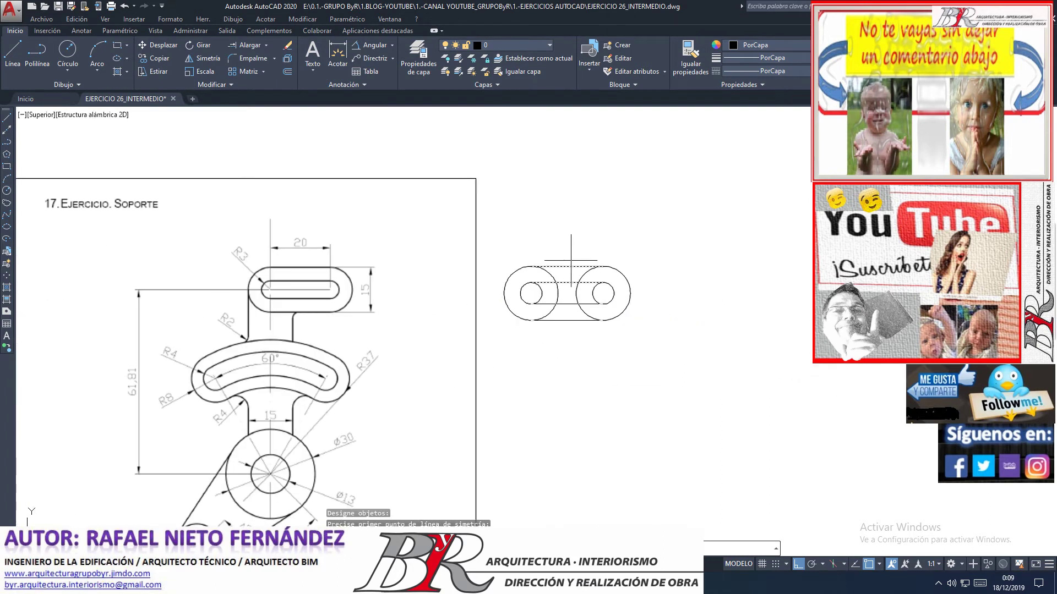
- Pick the mirror axis through the circle centres to create the matching bottom lines
{"action": "scroll", "coordinate": [570, 260], "scroll_direction": "up", "scroll_amount": 1}
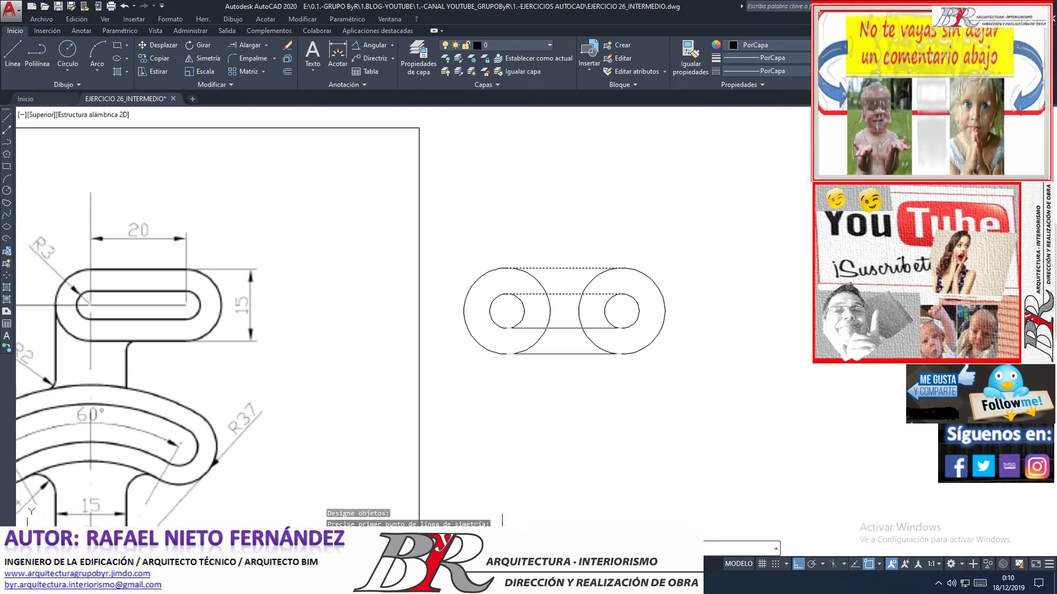
{"action": "left_click", "coordinate": [502, 539]}
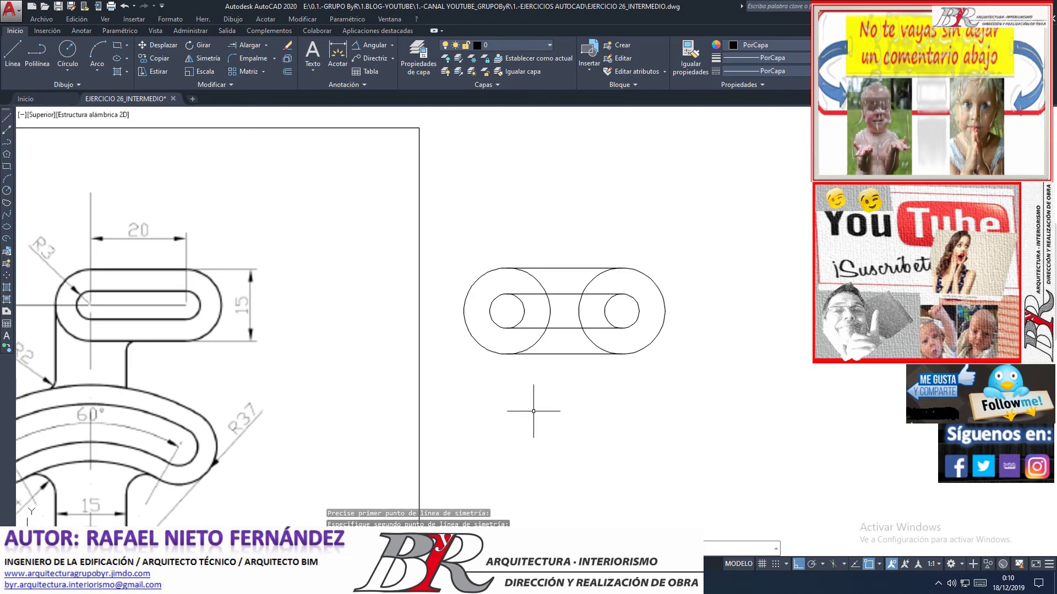
{"action": "scroll", "coordinate": [566, 353], "scroll_direction": "down", "scroll_amount": 2}
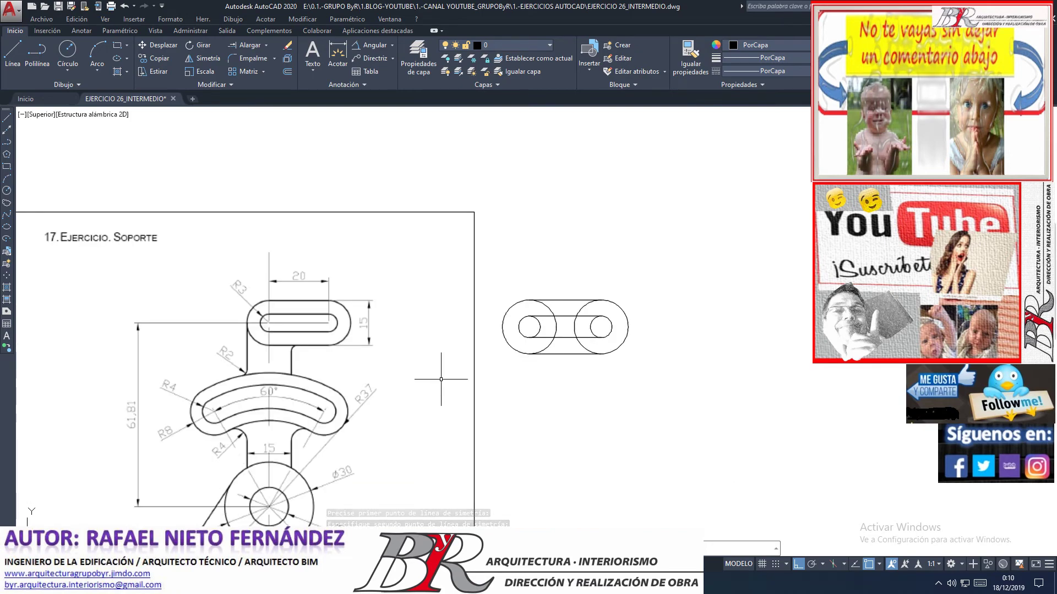
{"action": "scroll", "coordinate": [440, 379], "scroll_direction": "up", "scroll_amount": 2}
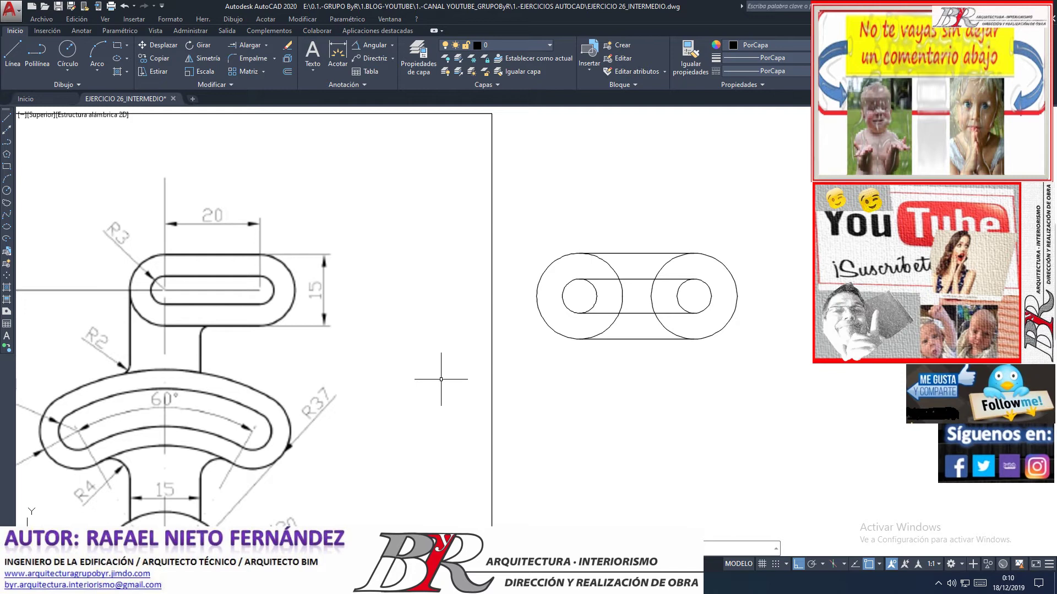
{"action": "scroll", "coordinate": [298, 316], "scroll_direction": "down", "scroll_amount": 3}
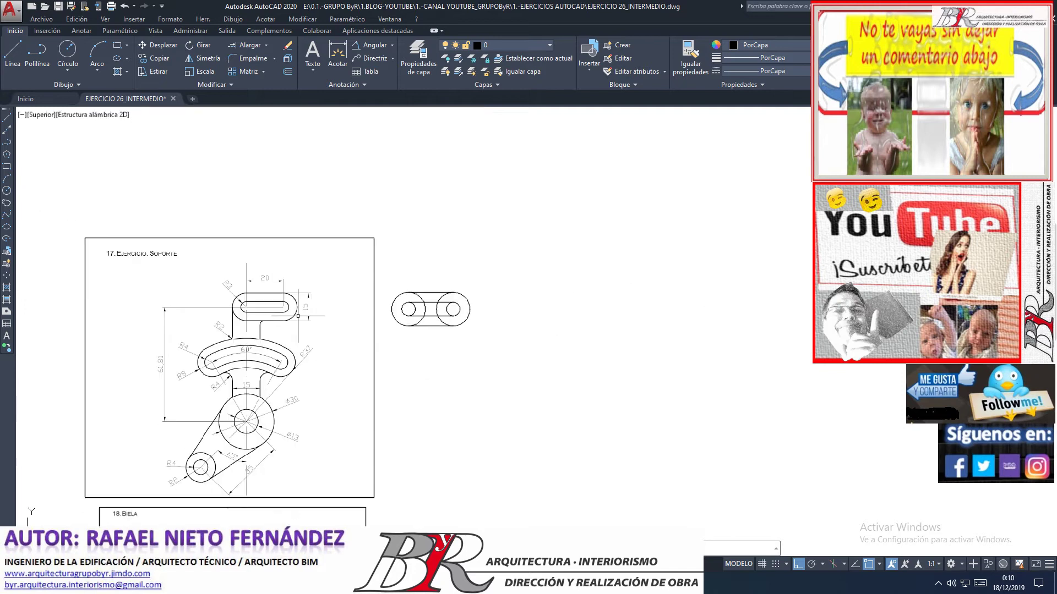
{"action": "scroll", "coordinate": [210, 407], "scroll_direction": "up", "scroll_amount": 2}
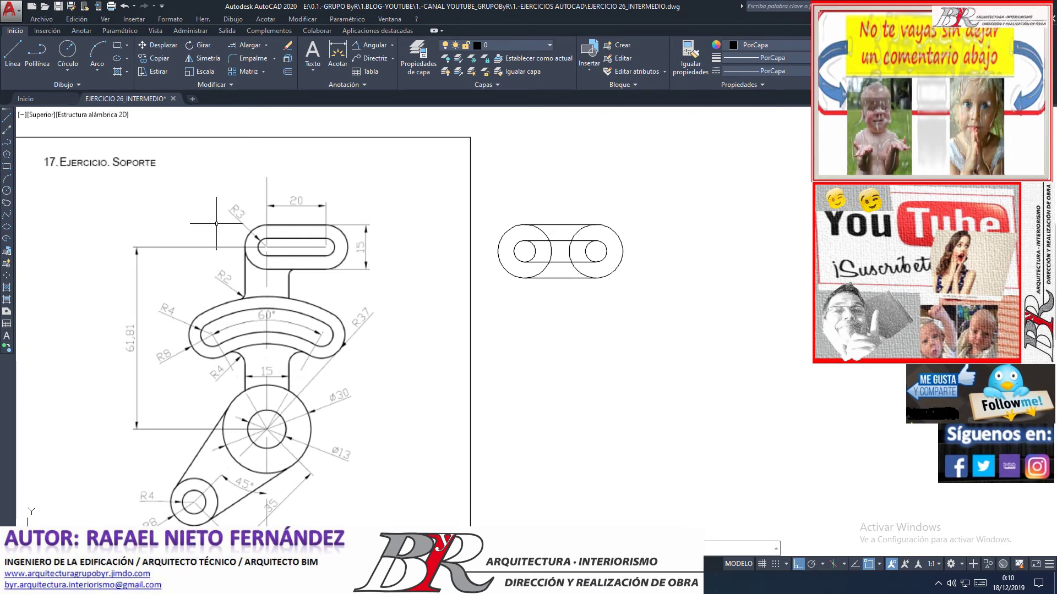
{"action": "scroll", "coordinate": [115, 341], "scroll_direction": "up", "scroll_amount": 5}
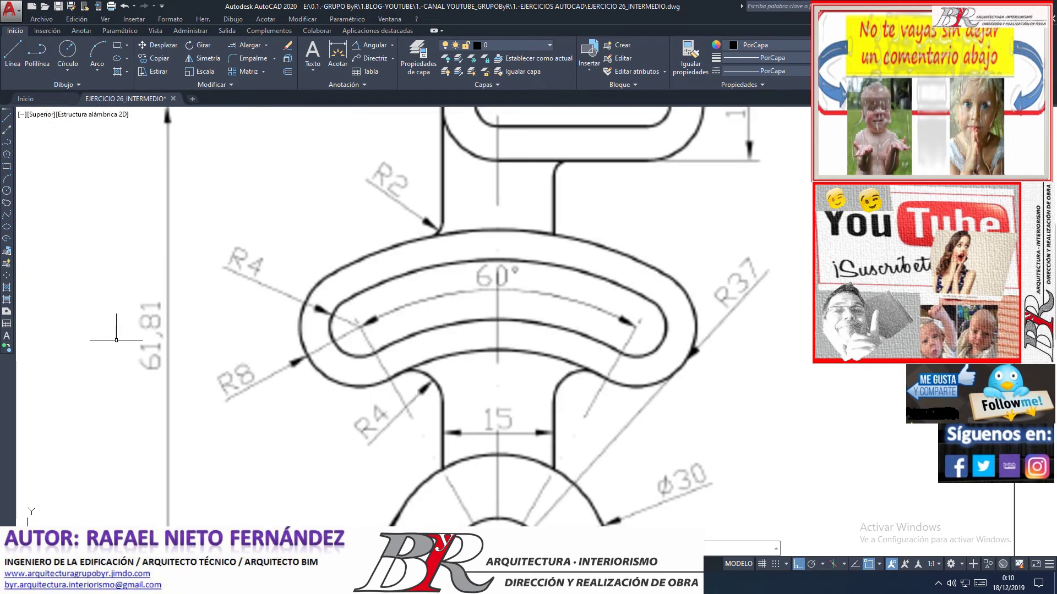
{"action": "left_click", "coordinate": [107, 284]}
{"action": "left_click", "coordinate": [195, 383]}
{"action": "scroll", "coordinate": [194, 384], "scroll_direction": "down", "scroll_amount": 5}
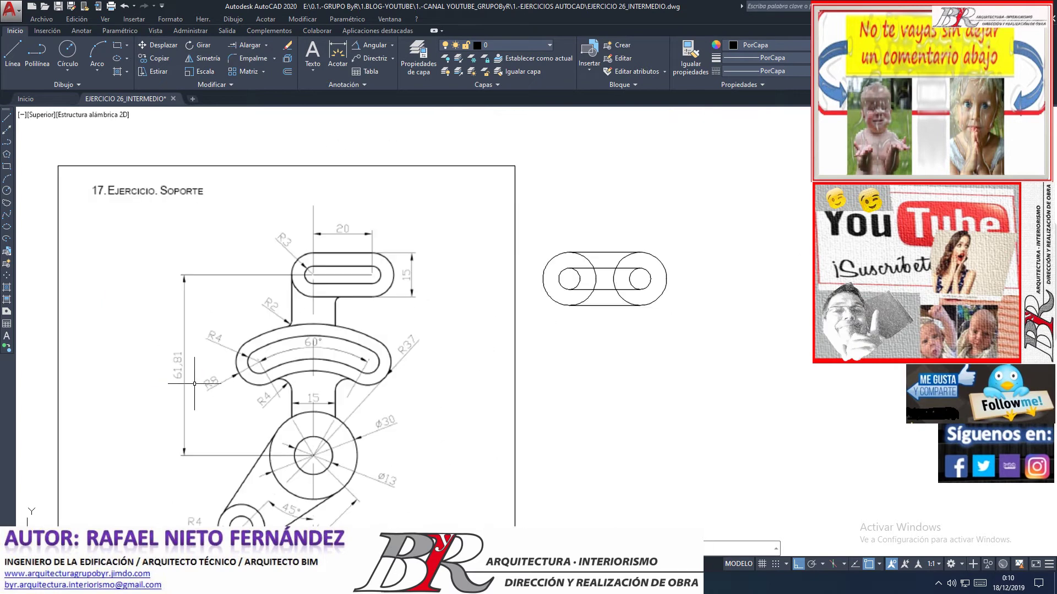
- Turn on Center snap and start a vertical line down from the left circle's centre
{"action": "left_click", "coordinate": [18, 48]}
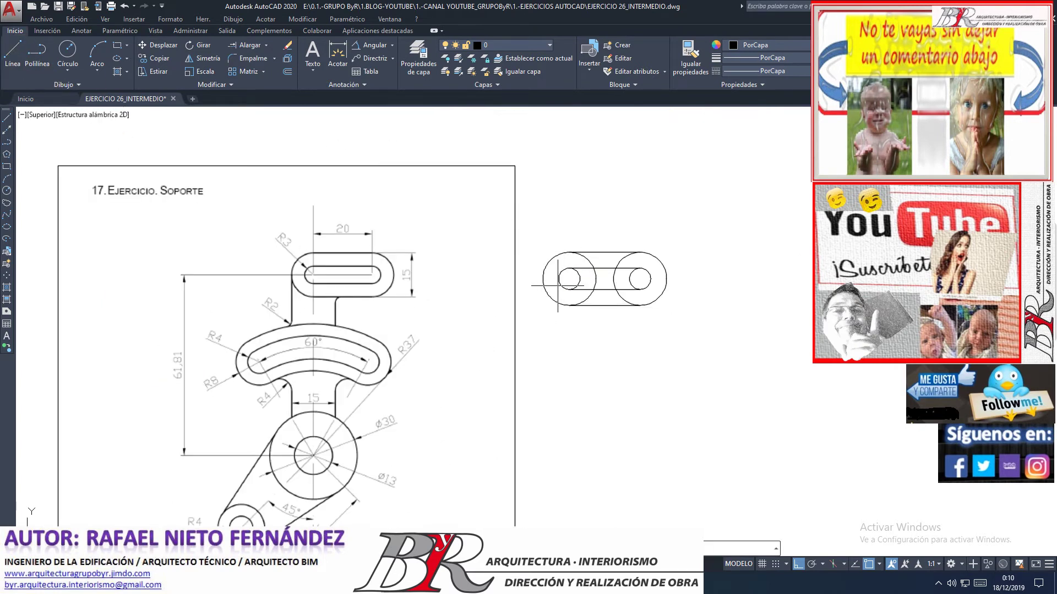
{"action": "scroll", "coordinate": [572, 279], "scroll_direction": "up", "scroll_amount": 6}
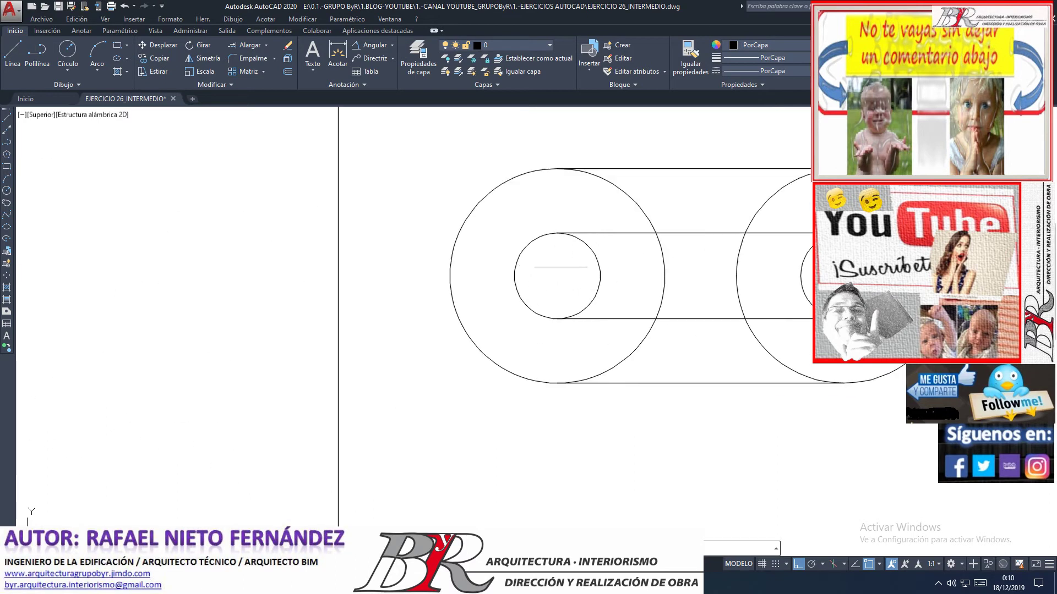
{"action": "left_click", "coordinate": [810, 563]}
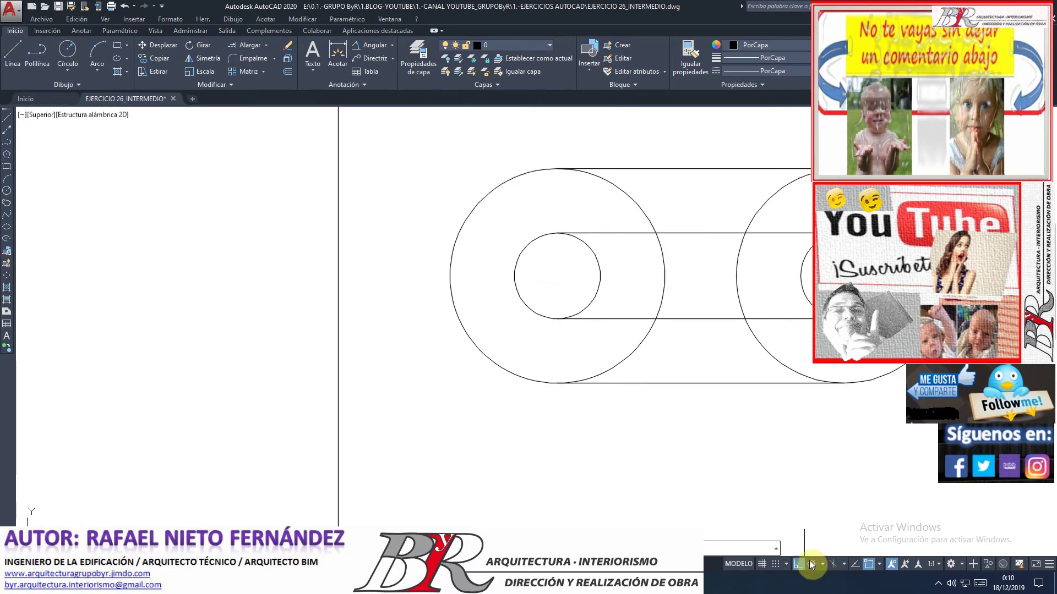
{"action": "left_click", "coordinate": [878, 565]}
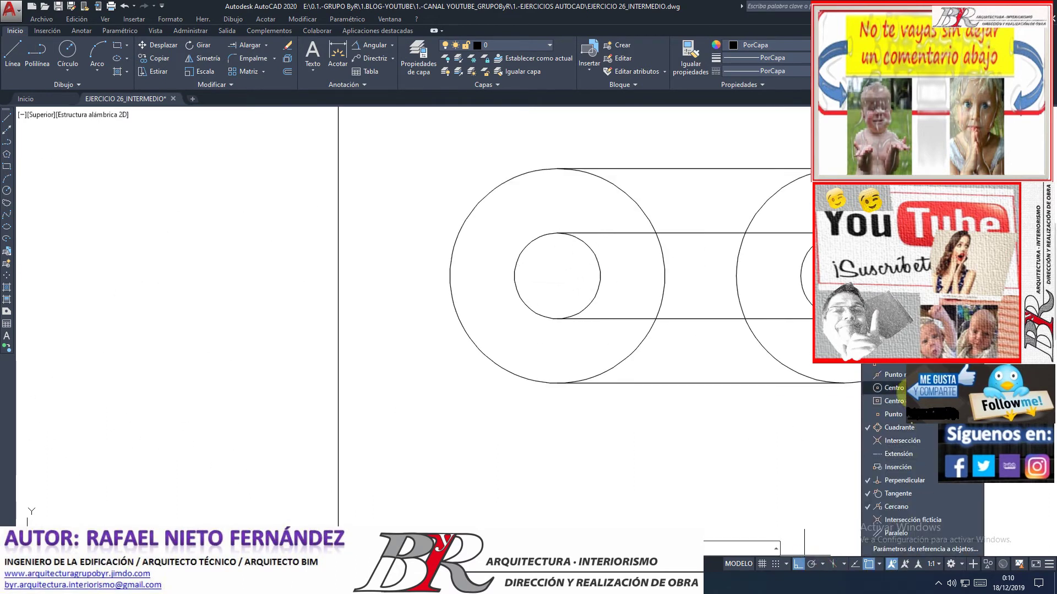
{"action": "left_click", "coordinate": [601, 297]}
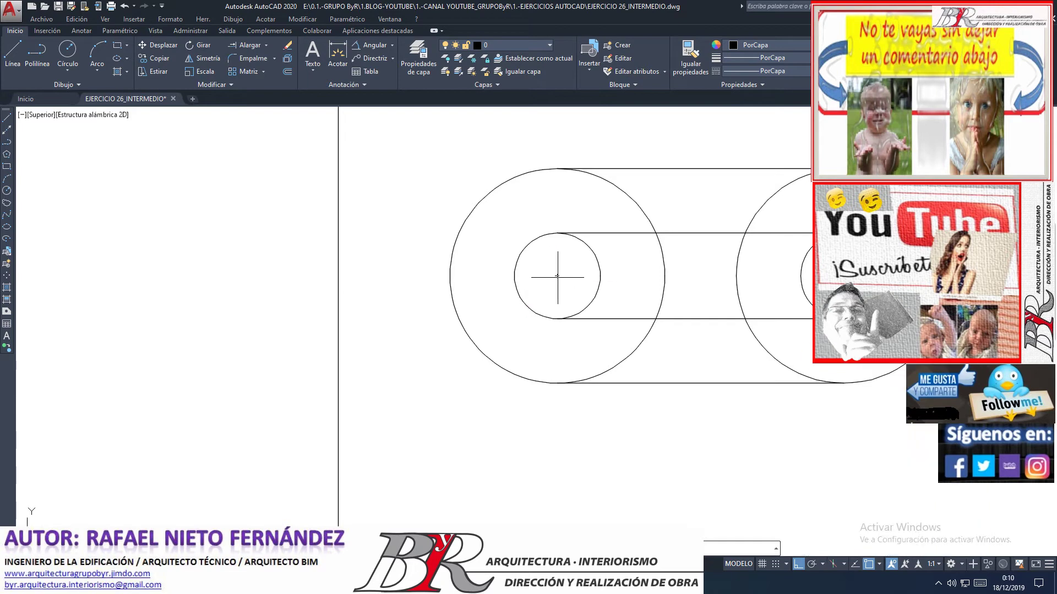
{"action": "left_click", "coordinate": [558, 276]}
{"action": "scroll", "coordinate": [557, 277], "scroll_direction": "down", "scroll_amount": 5}
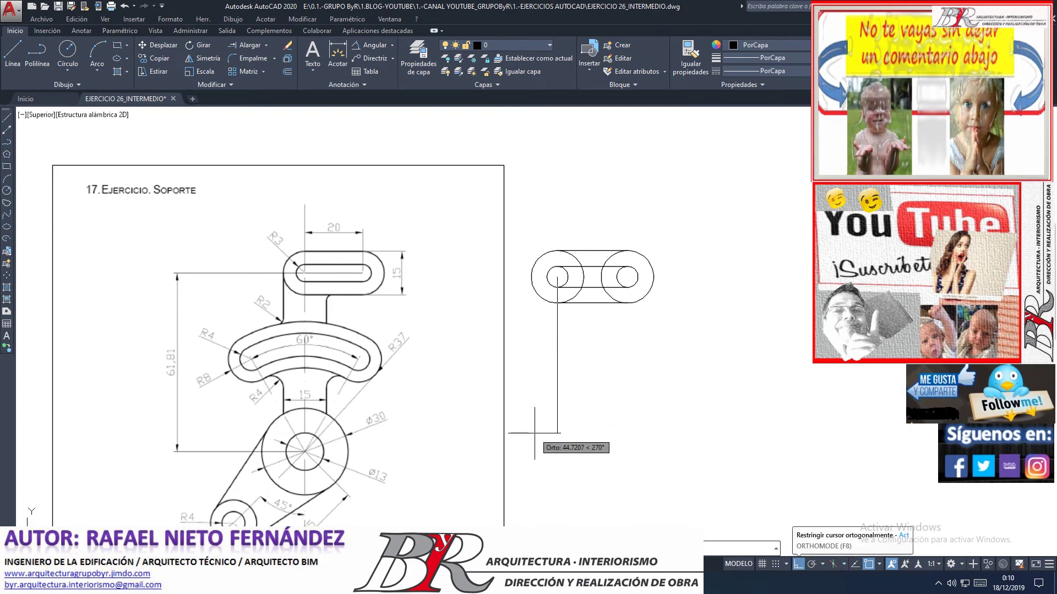
- Draw the neck line 61.81 units straight down from the left circle's centre
{"action": "left_click", "coordinate": [534, 433]}
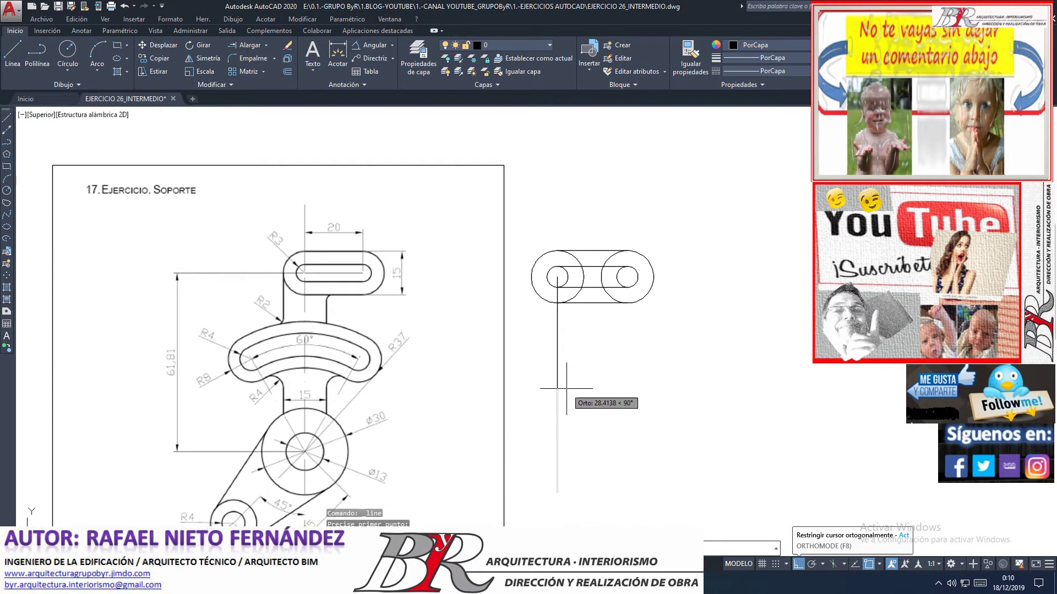
{"action": "type", "text": "61,81"}
{"action": "key", "text": "Return"}
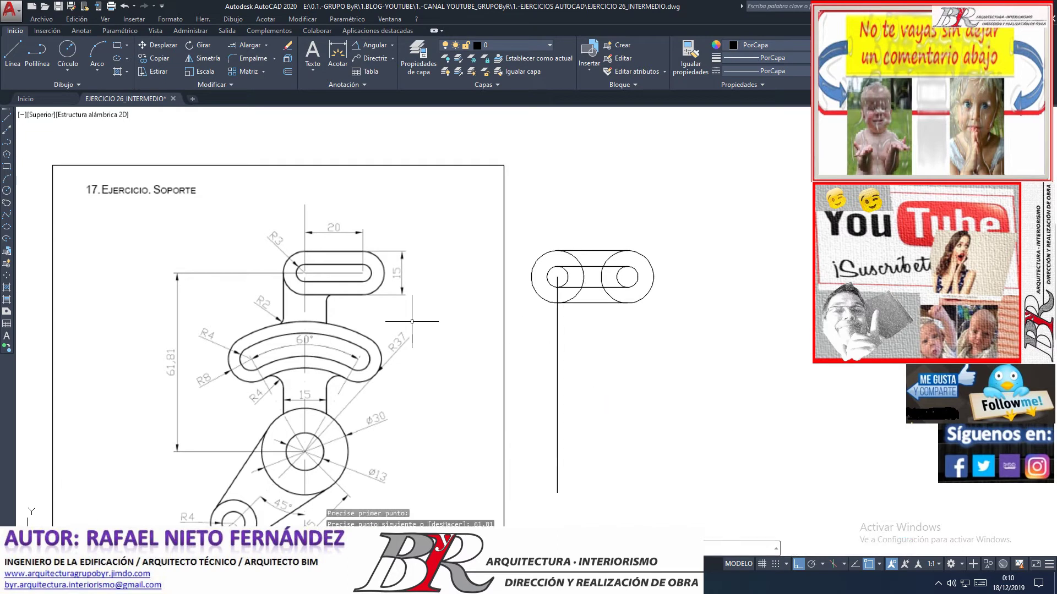
{"action": "scroll", "coordinate": [414, 320], "scroll_direction": "down", "scroll_amount": 4}
{"action": "scroll", "coordinate": [431, 404], "scroll_direction": "up", "scroll_amount": 2}
{"action": "scroll", "coordinate": [341, 357], "scroll_direction": "up", "scroll_amount": 2}
{"action": "scroll", "coordinate": [340, 357], "scroll_direction": "up", "scroll_amount": 2}
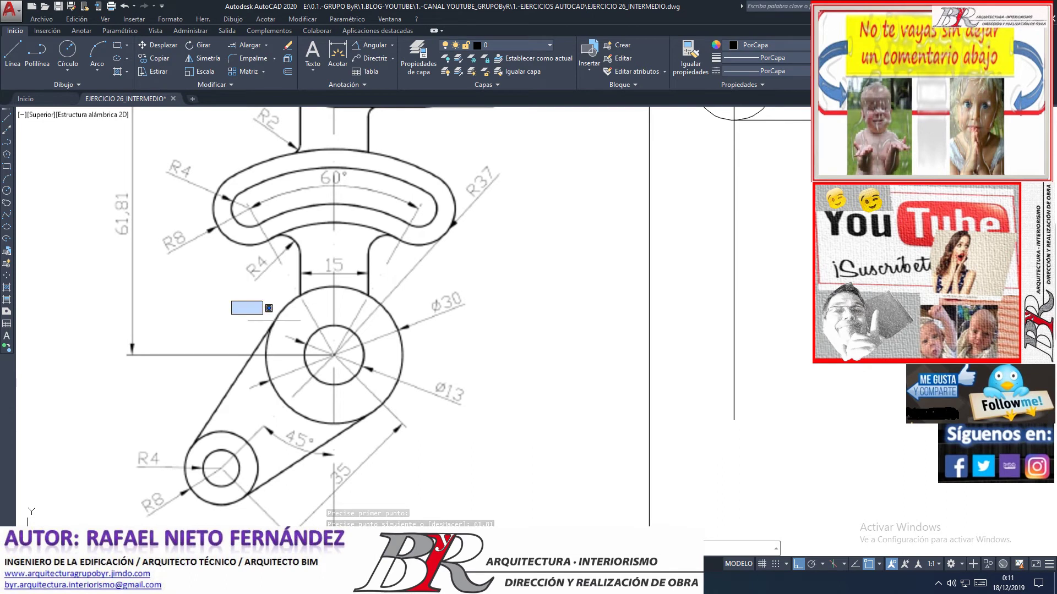
- Finish the vertical neck line and end the Line command
{"action": "left_click", "coordinate": [231, 301]}
{"action": "left_click", "coordinate": [492, 474]}
{"action": "key", "text": "Escape"}
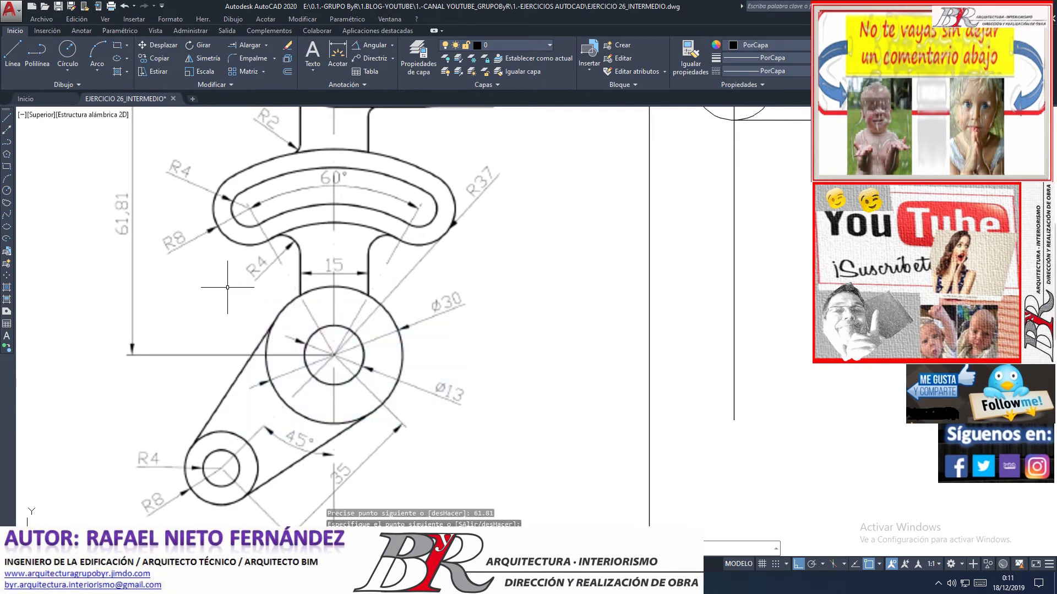
{"action": "left_click", "coordinate": [226, 287]}
{"action": "scroll", "coordinate": [460, 464], "scroll_direction": "down", "scroll_amount": 3}
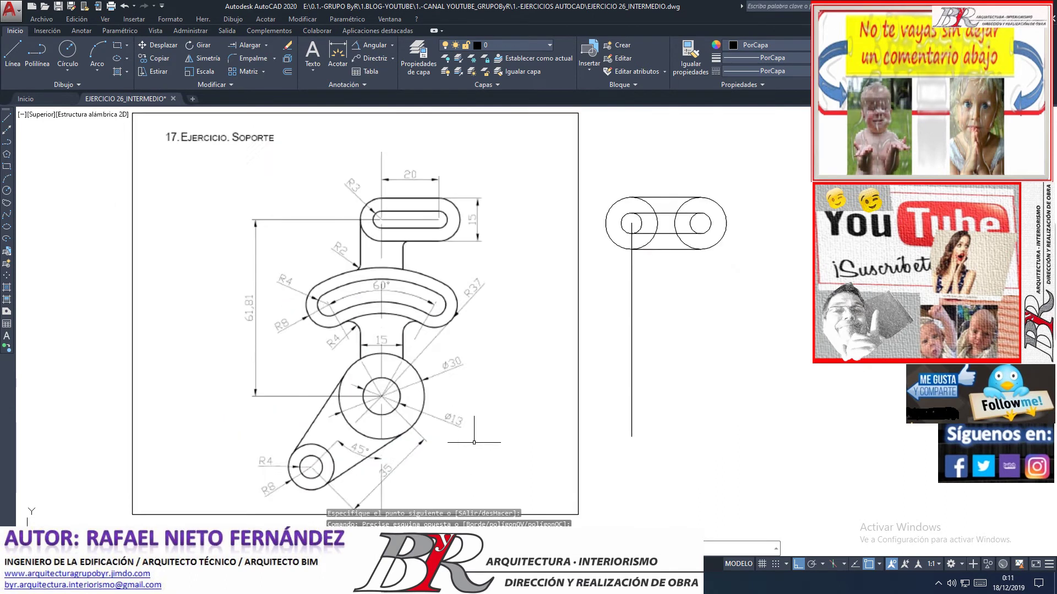
{"action": "scroll", "coordinate": [494, 390], "scroll_direction": "up", "scroll_amount": 3}
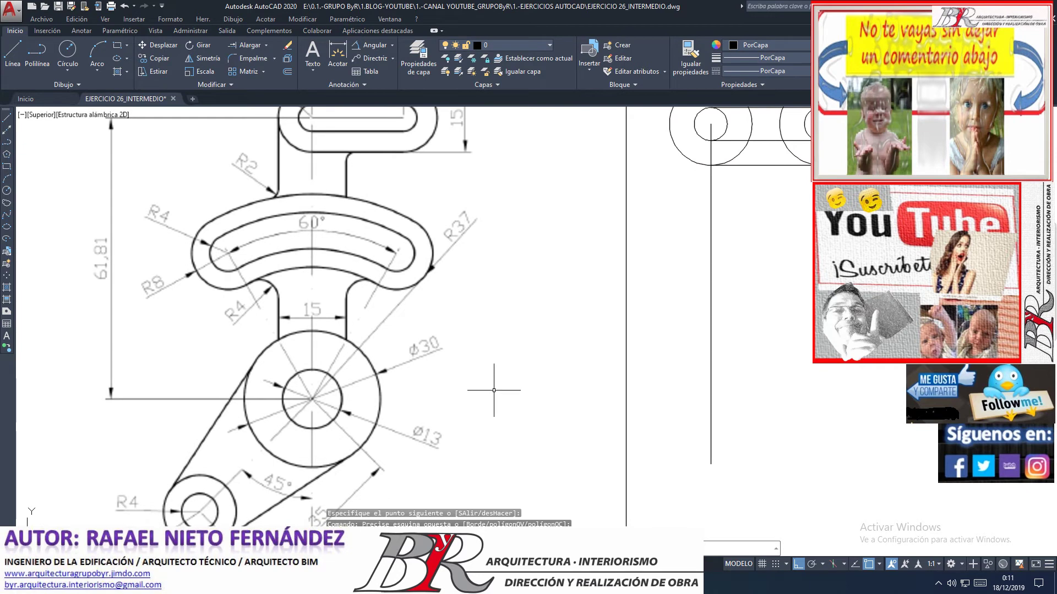
{"action": "left_click", "coordinate": [68, 71]}
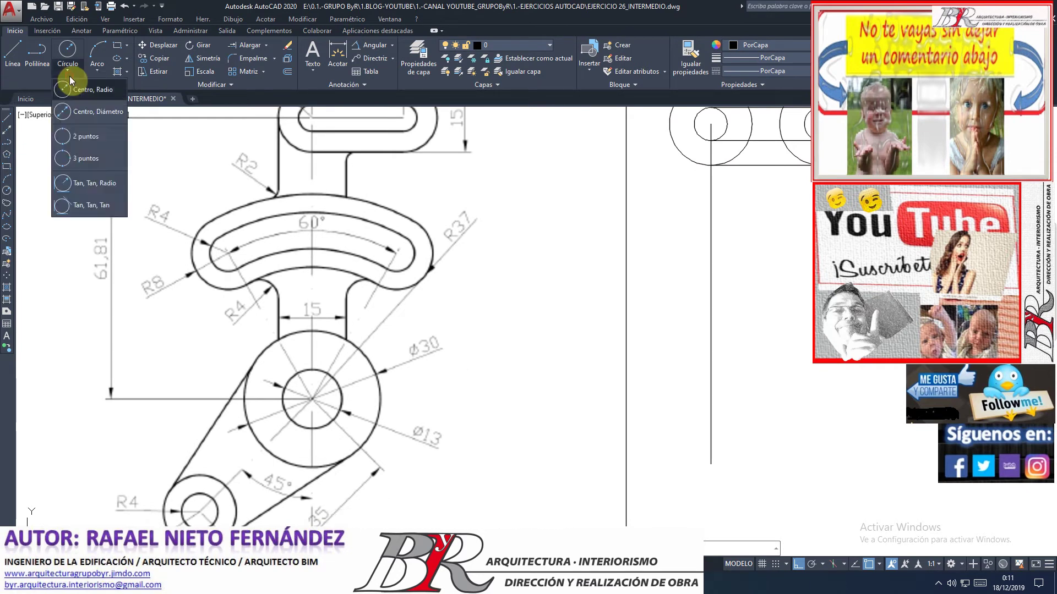
- Draw a Ø30 circle centred on the neck line's lower endpoint
{"action": "left_click", "coordinate": [80, 113]}
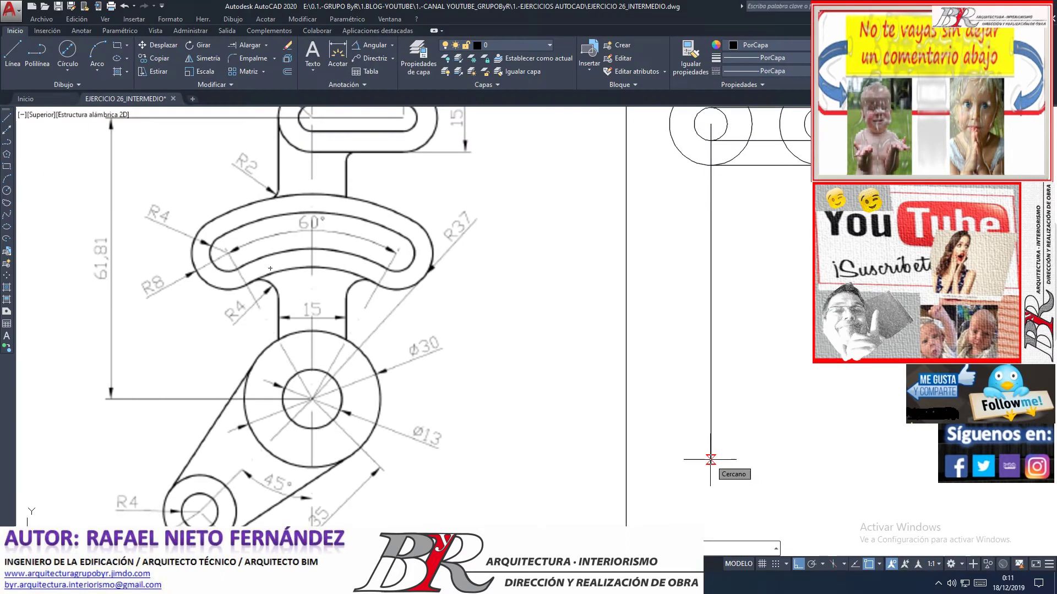
{"action": "left_click", "coordinate": [875, 564]}
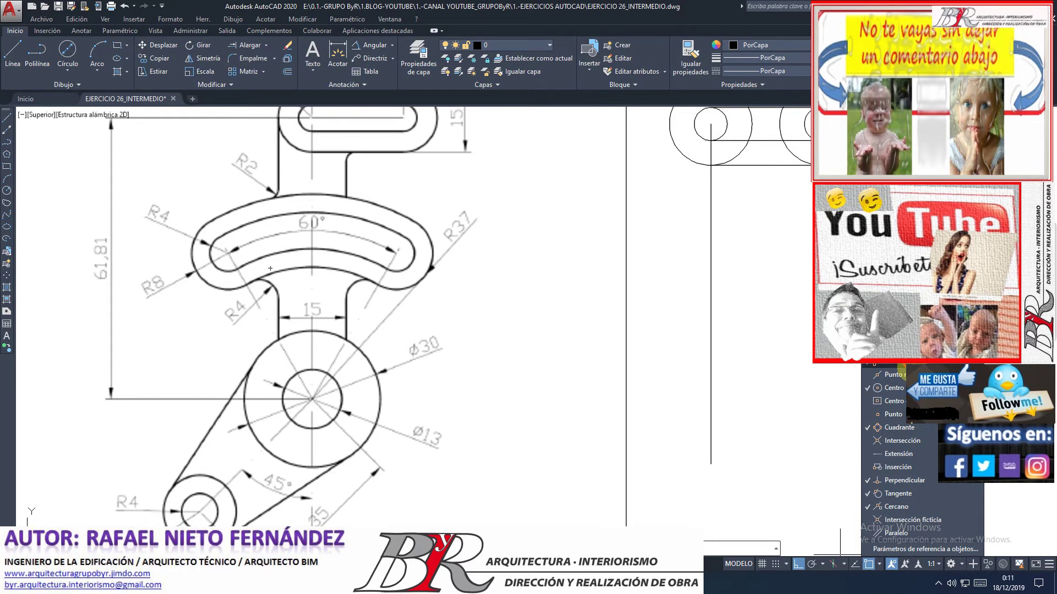
{"action": "left_click", "coordinate": [738, 448]}
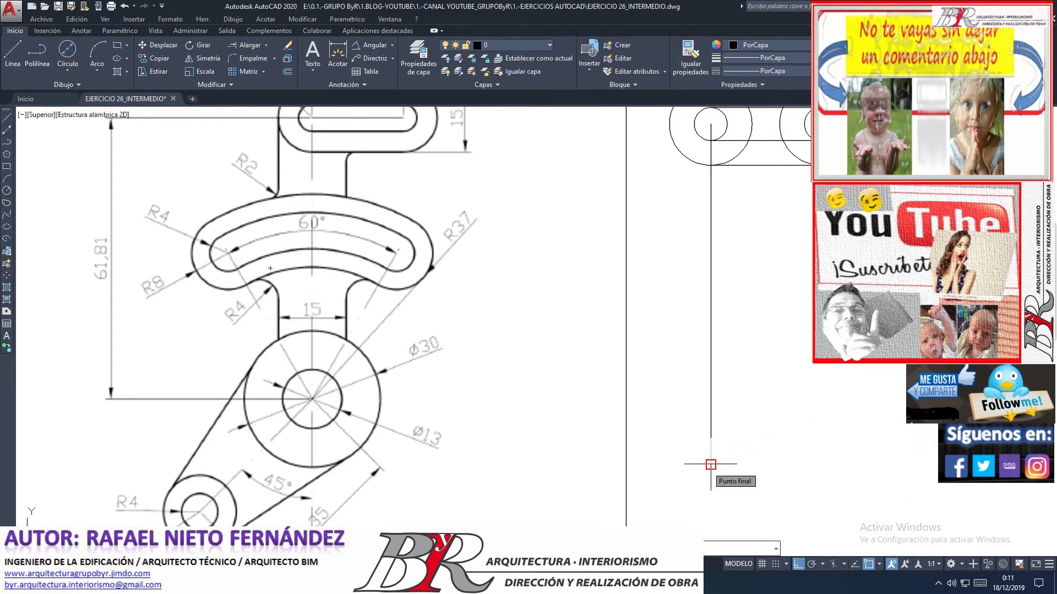
{"action": "left_click", "coordinate": [710, 464]}
{"action": "type", "text": "30"}
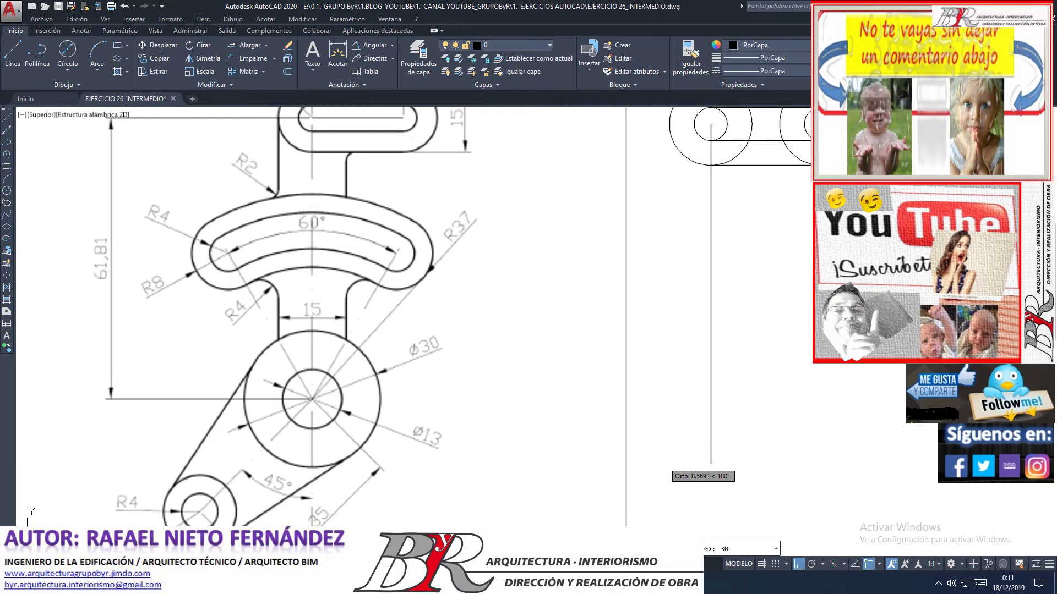
{"action": "key", "text": "Return"}
{"action": "key", "text": "Return"}
{"action": "scroll", "coordinate": [491, 405], "scroll_direction": "down", "scroll_amount": 2}
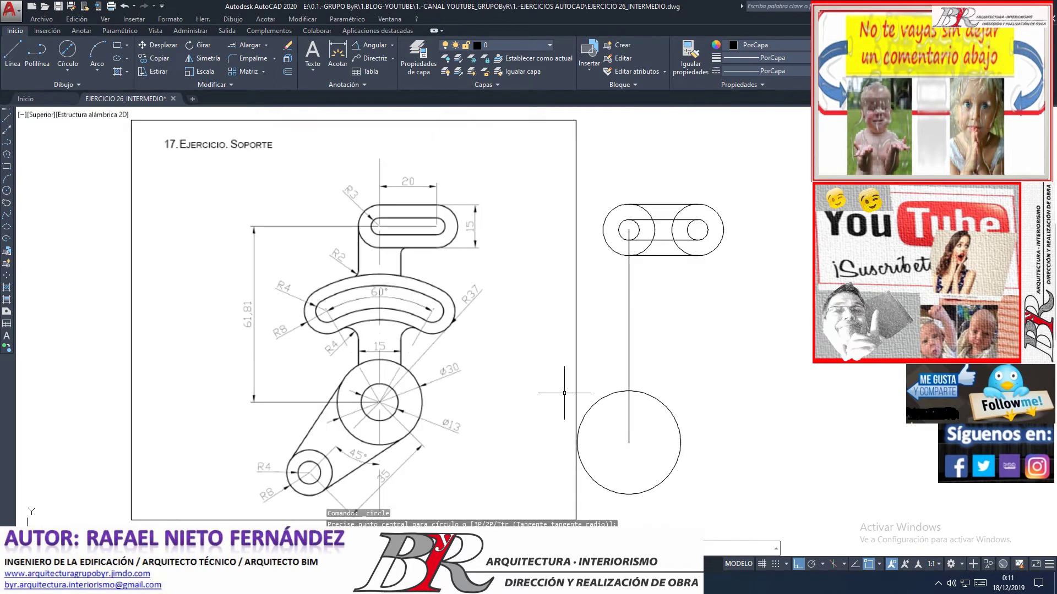
- Crossing-select the whole redraw and move it slightly to the right
{"action": "mouse_move", "coordinate": [748, 481]}
{"action": "left_mouse_down"}
{"action": "mouse_move", "coordinate": [716, 299]}
{"action": "mouse_move", "coordinate": [583, 171]}
{"action": "left_mouse_up"}
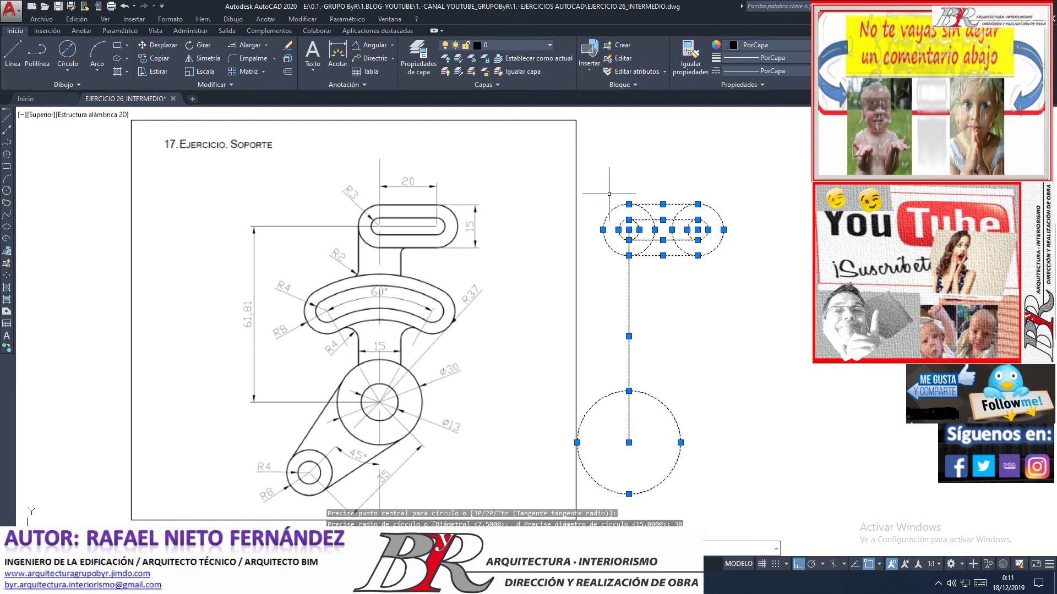
{"action": "left_click", "coordinate": [149, 45]}
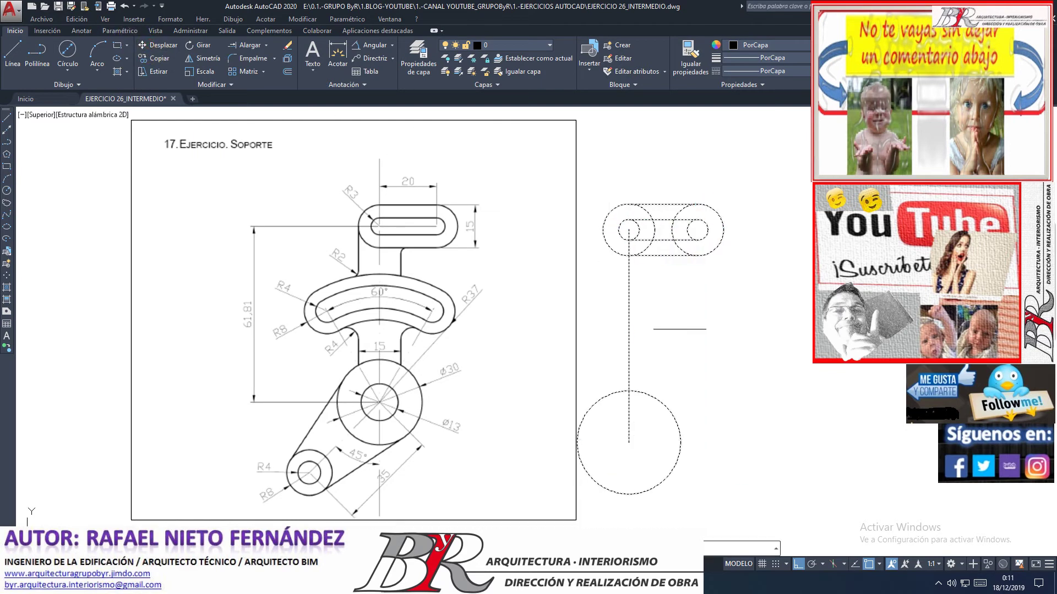
{"action": "left_click", "coordinate": [679, 328]}
{"action": "left_click", "coordinate": [699, 329]}
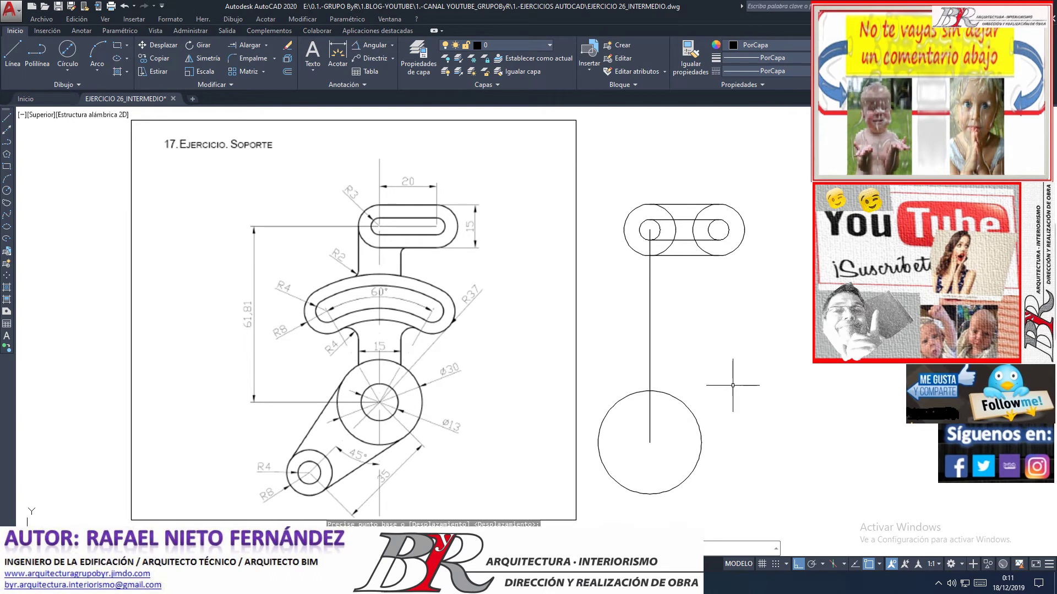
{"action": "left_click", "coordinate": [141, 71]}
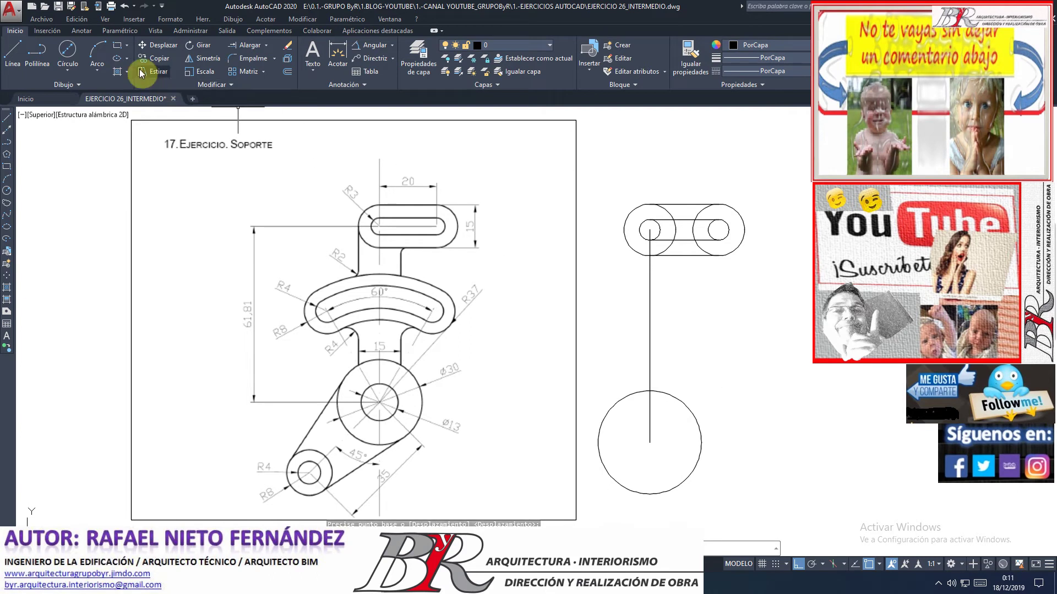
- Draw a Ø13 circle by centre and diameter, concentric with the Ø30 base ring
{"action": "left_click", "coordinate": [68, 71]}
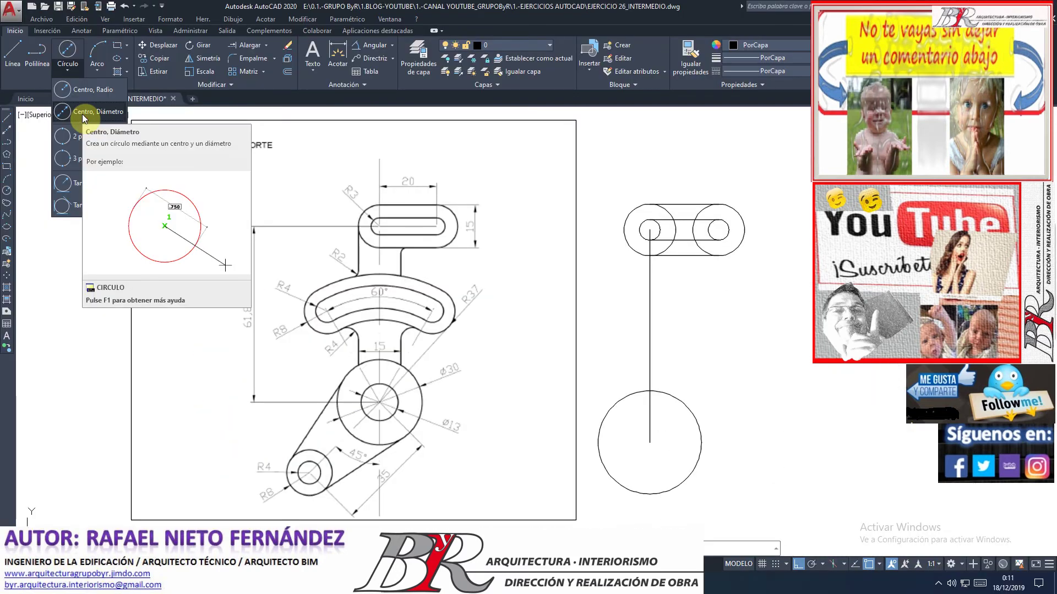
{"action": "left_click", "coordinate": [81, 112]}
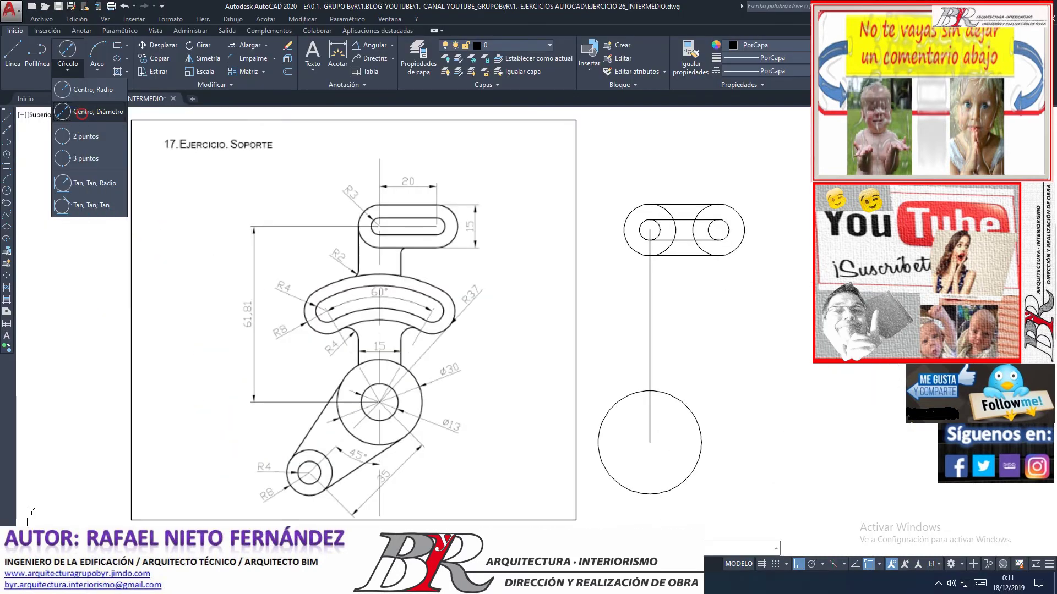
{"action": "left_click", "coordinate": [650, 442]}
{"action": "type", "text": "13"}
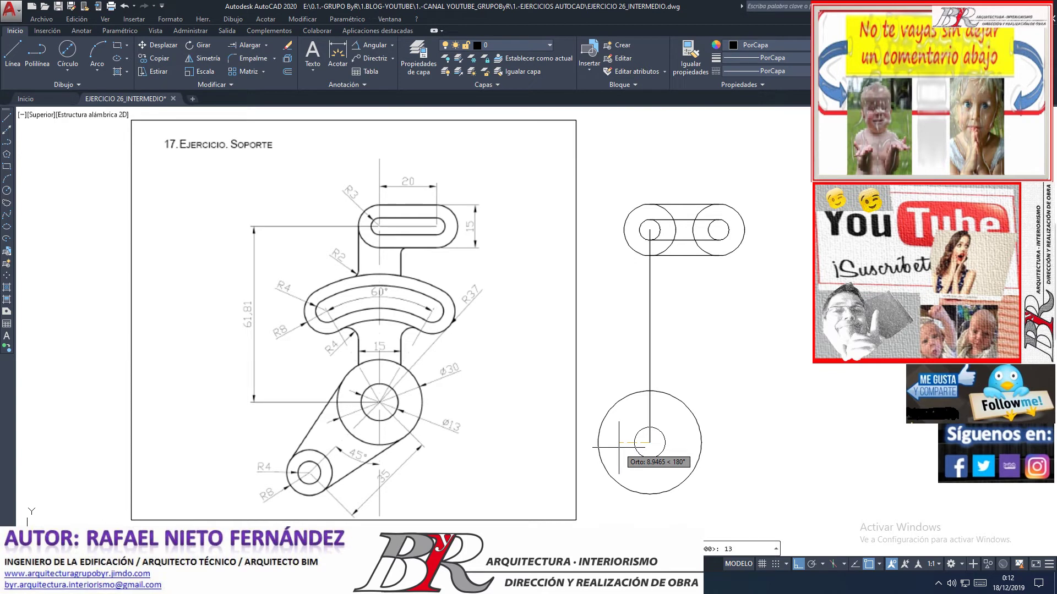
{"action": "key", "text": "Return"}
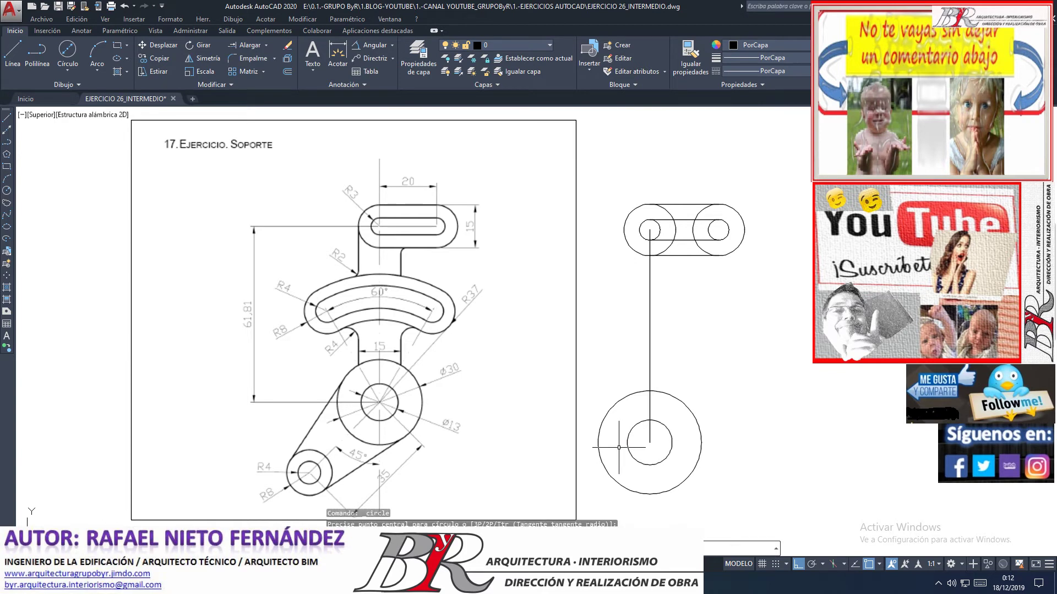
{"action": "scroll", "coordinate": [618, 447], "scroll_direction": "down", "scroll_amount": 3}
- Select the redrawn bracket and move it about 16 units to the right
{"action": "scroll", "coordinate": [618, 448], "scroll_direction": "down", "scroll_amount": 3}
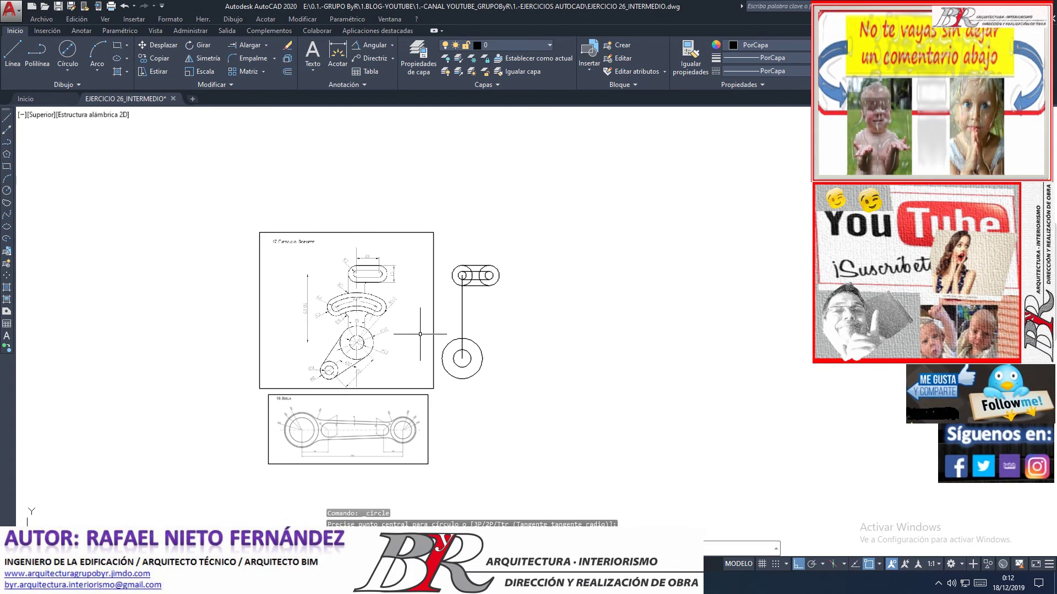
{"action": "scroll", "coordinate": [539, 418], "scroll_direction": "up", "scroll_amount": 2}
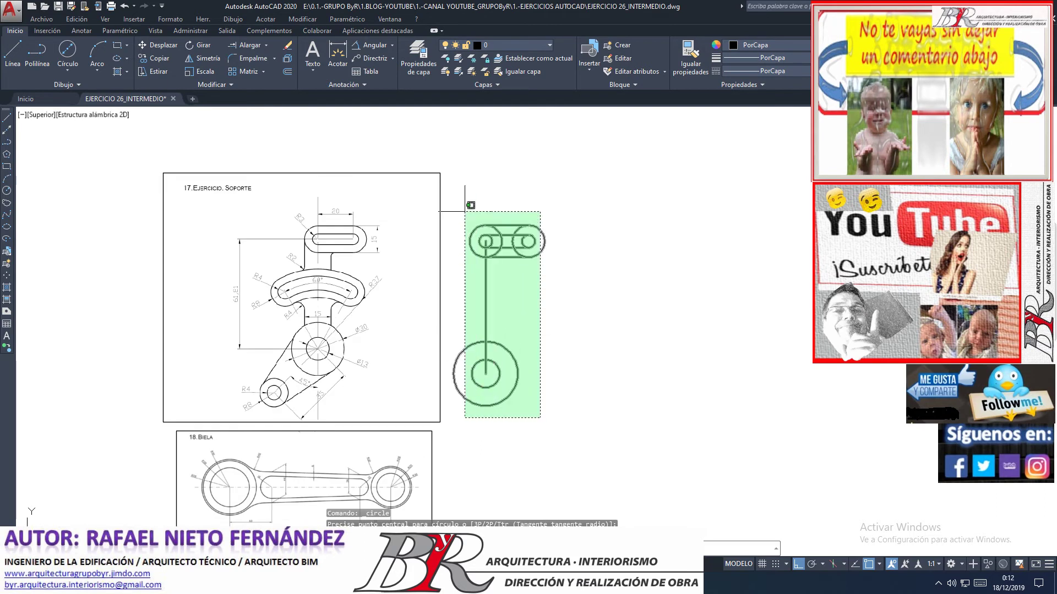
{"action": "left_click_drag", "start_coordinate": [542, 421], "coordinate": [465, 205]}
{"action": "left_click", "coordinate": [156, 44]}
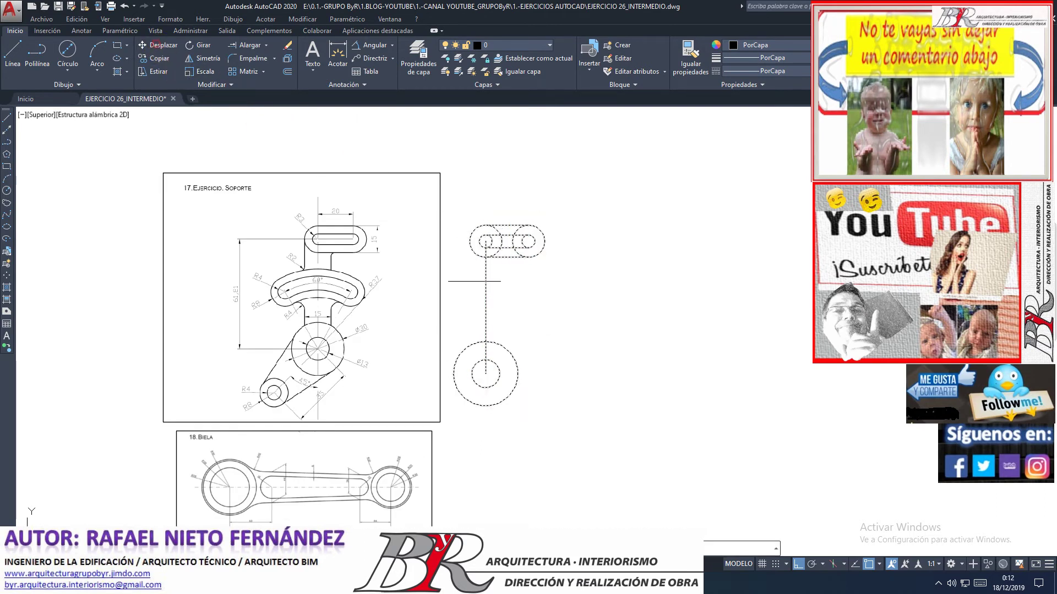
{"action": "left_click", "coordinate": [522, 327]}
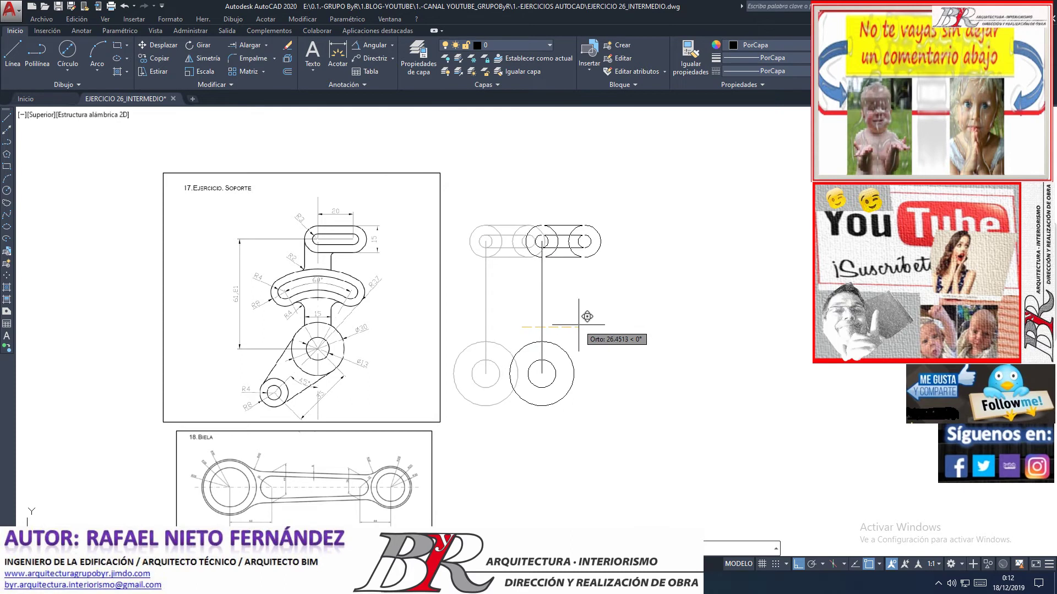
{"action": "left_click", "coordinate": [579, 316]}
- Zoom around the reference's angled lower arm and start a new line
{"action": "scroll", "coordinate": [280, 392], "scroll_direction": "up", "scroll_amount": 2}
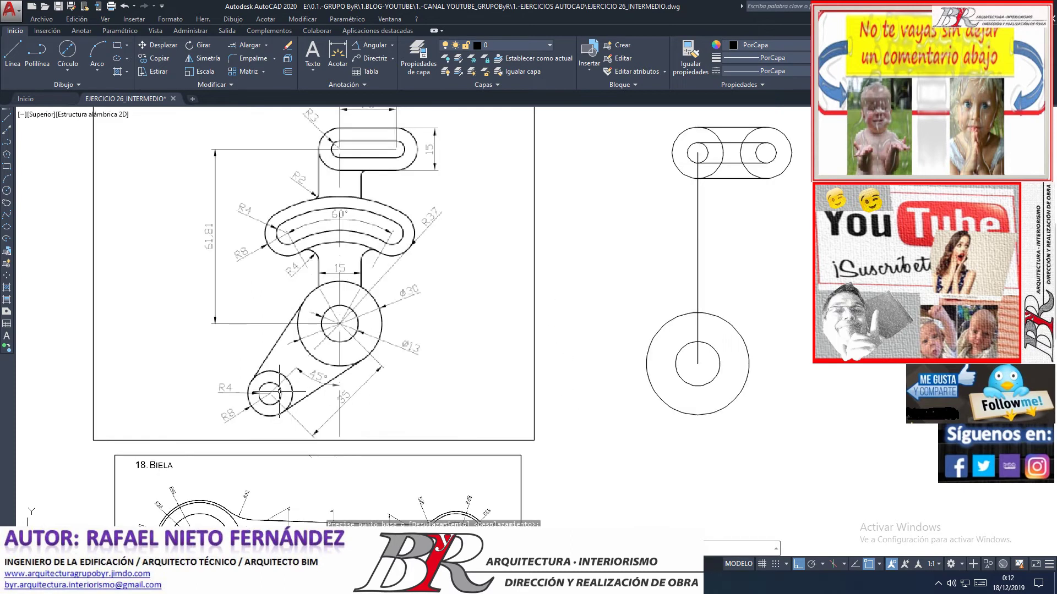
{"action": "scroll", "coordinate": [279, 391], "scroll_direction": "up", "scroll_amount": 2}
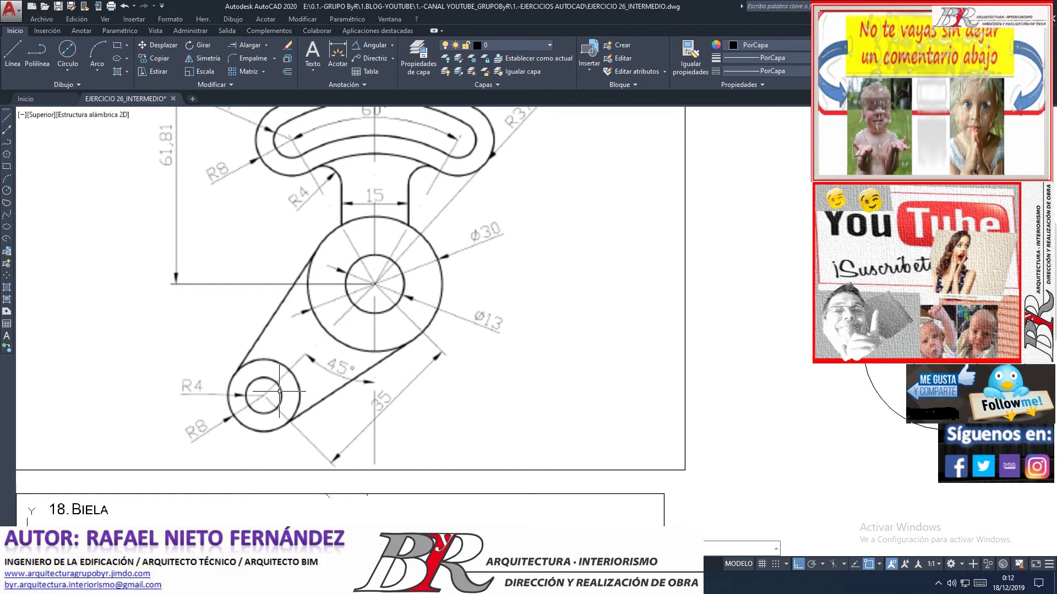
{"action": "scroll", "coordinate": [279, 392], "scroll_direction": "down", "scroll_amount": 5}
{"action": "scroll", "coordinate": [870, 479], "scroll_direction": "up", "scroll_amount": 2}
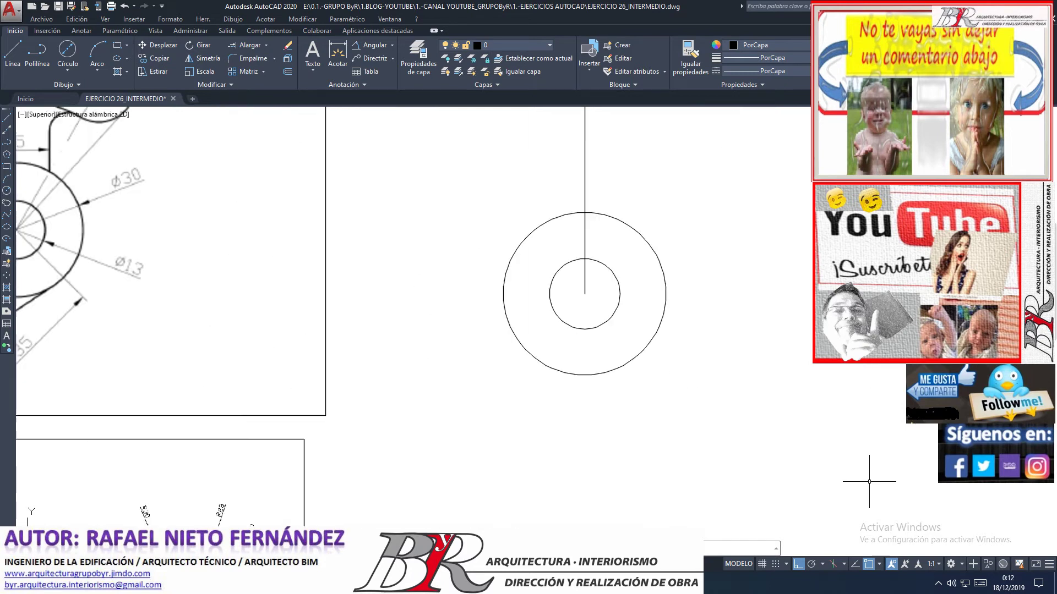
{"action": "left_click", "coordinate": [20, 54]}
{"action": "scroll", "coordinate": [420, 312], "scroll_direction": "down", "scroll_amount": 5}
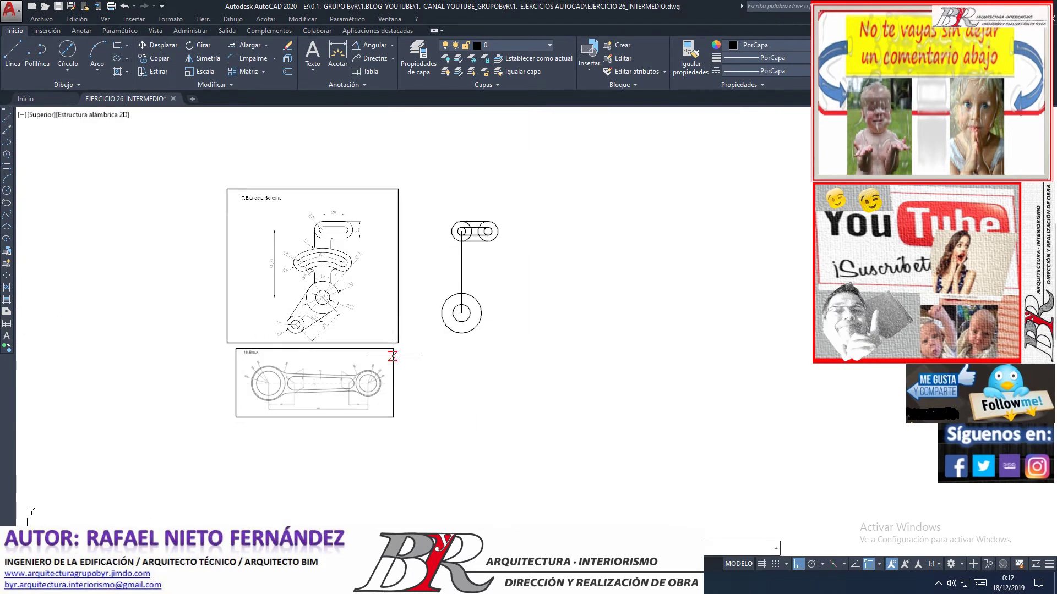
{"action": "scroll", "coordinate": [420, 341], "scroll_direction": "up", "scroll_amount": 4}
- Start a free-angle line below the base ring with Ortho off, then cancel it
{"action": "left_click", "coordinate": [424, 354]}
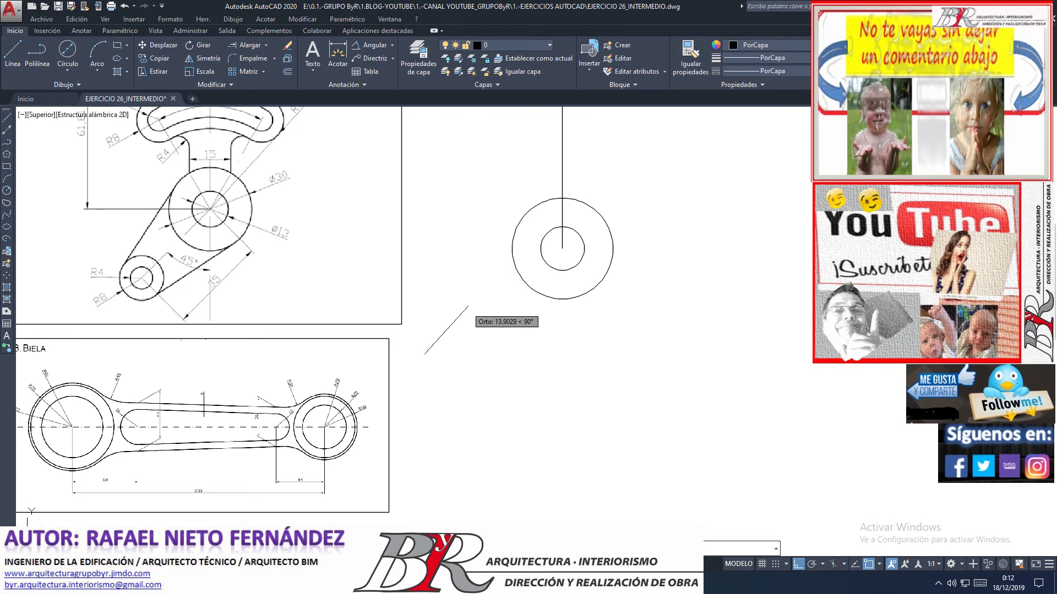
{"action": "key", "text": "F8"}
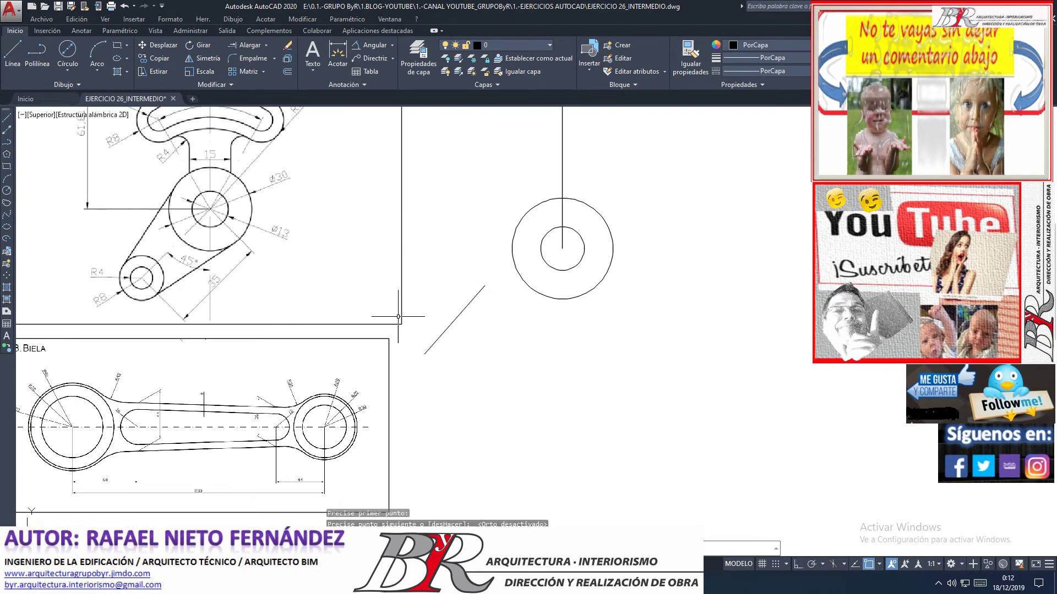
{"action": "key", "text": "Escape"}
- Redefine the coordinate system with SCP, then return it to World
{"action": "type", "text": "scp"}
{"action": "key", "text": "Return"}
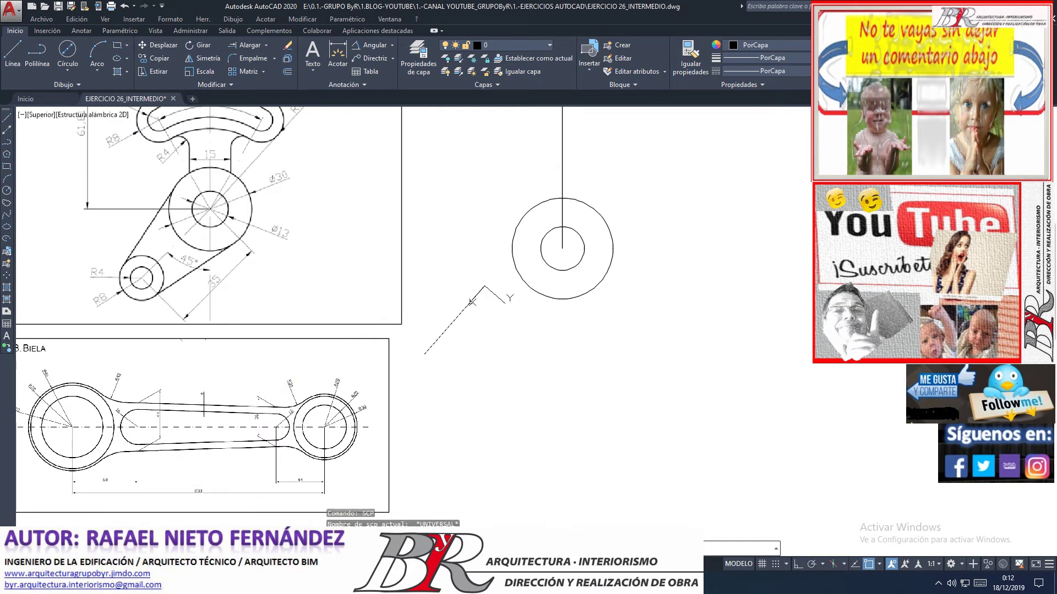
{"action": "type", "text": "B"}
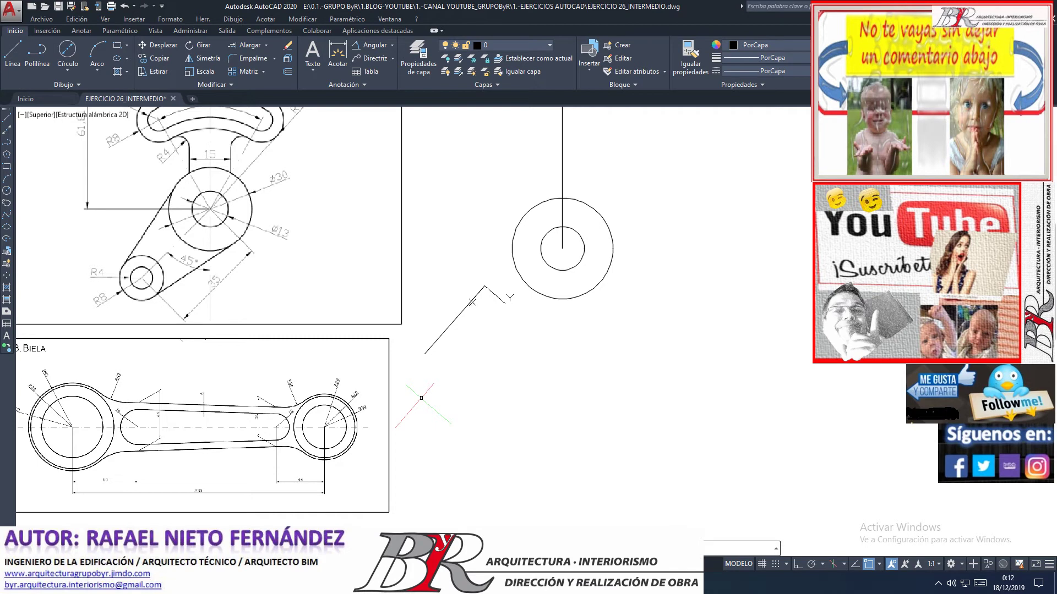
{"action": "left_click", "coordinate": [421, 397]}
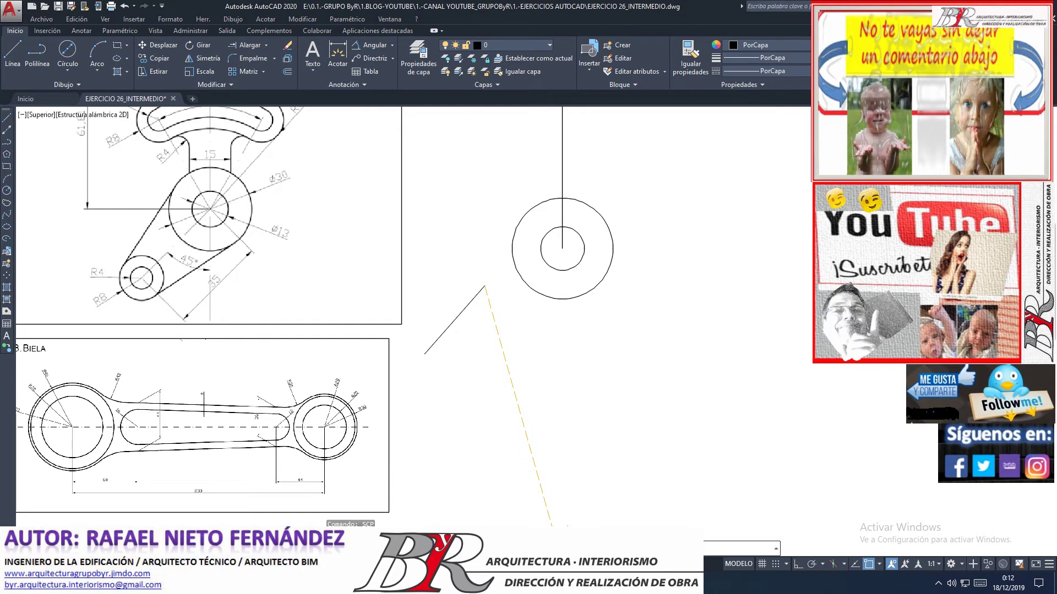
{"action": "key", "text": "Escape"}
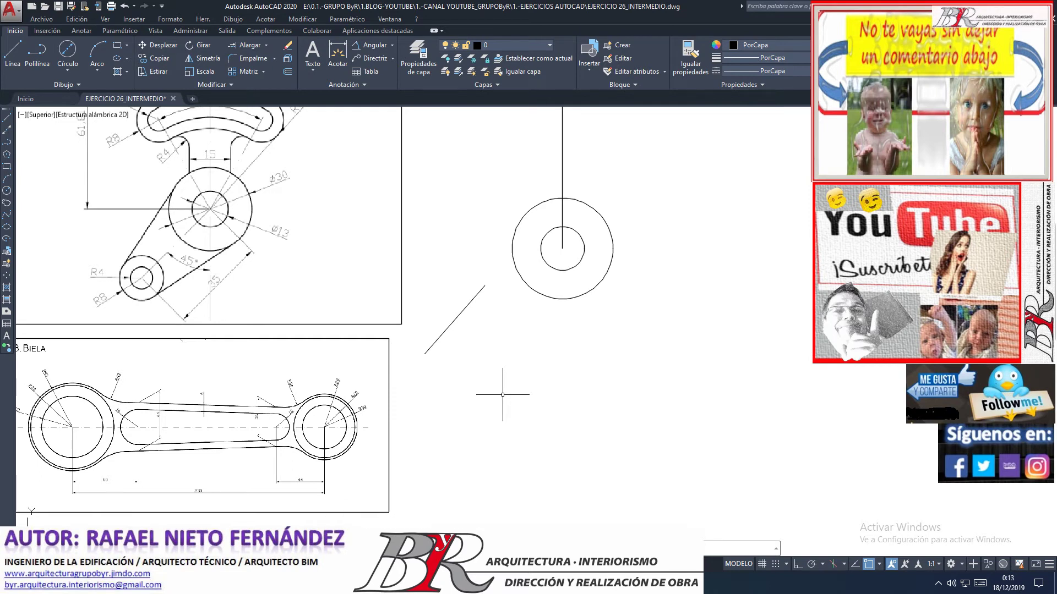
- Zoom in on the reference's 45° dimension
{"action": "left_click", "coordinate": [162, 243]}
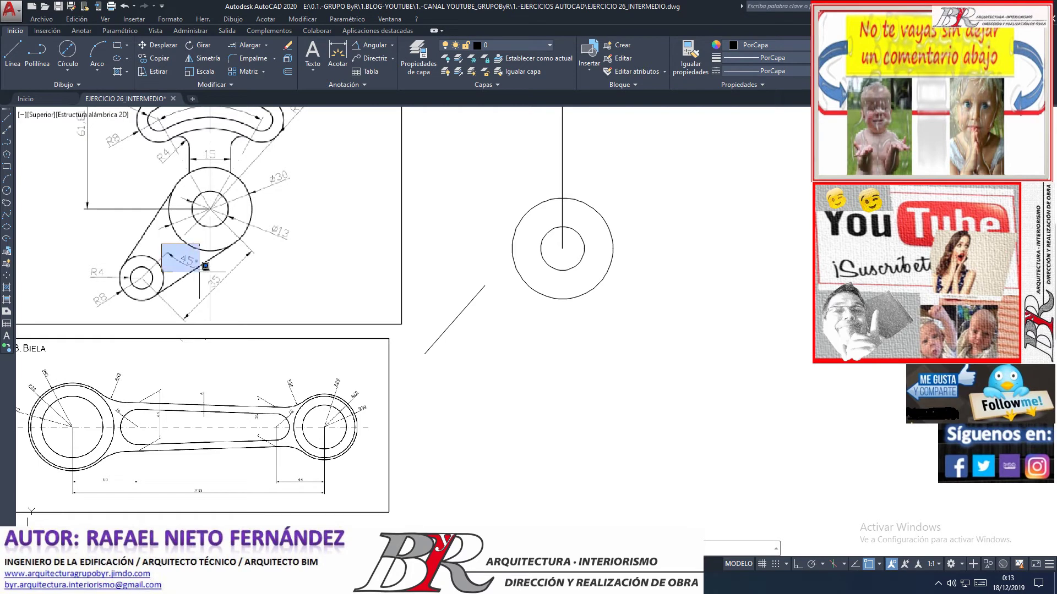
{"action": "left_click", "coordinate": [219, 282]}
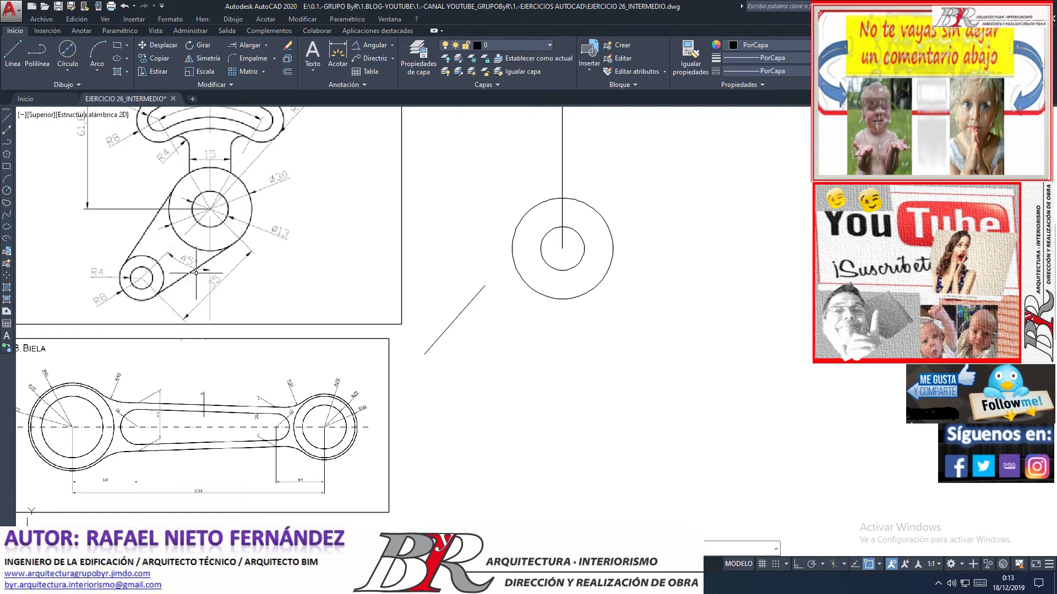
{"action": "left_click", "coordinate": [208, 275]}
{"action": "scroll", "coordinate": [155, 275], "scroll_direction": "up", "scroll_amount": 4}
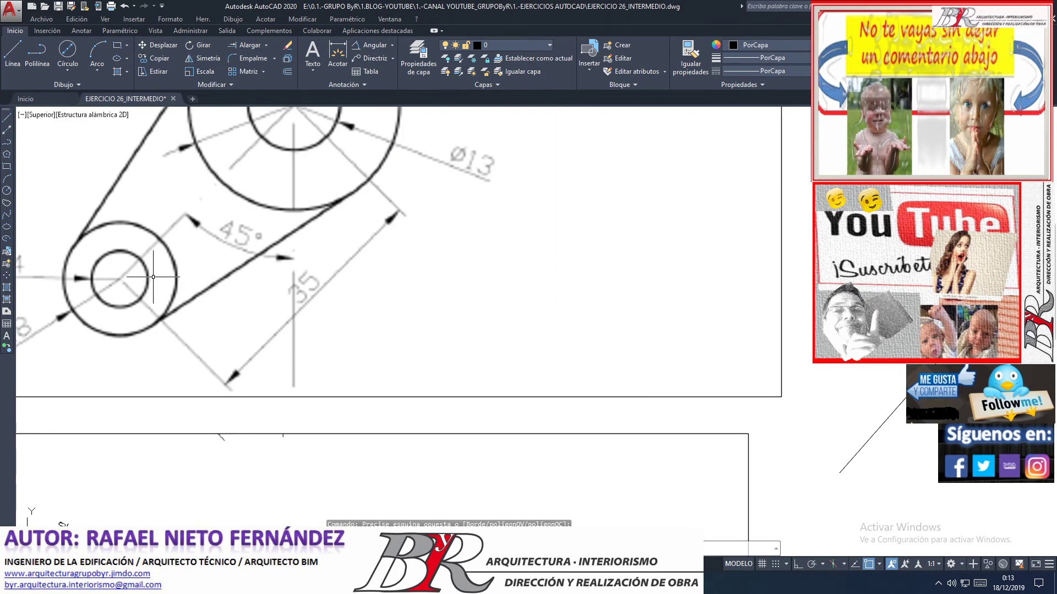
{"action": "scroll", "coordinate": [168, 262], "scroll_direction": "down", "scroll_amount": 4}
{"action": "scroll", "coordinate": [169, 260], "scroll_direction": "up", "scroll_amount": 2}
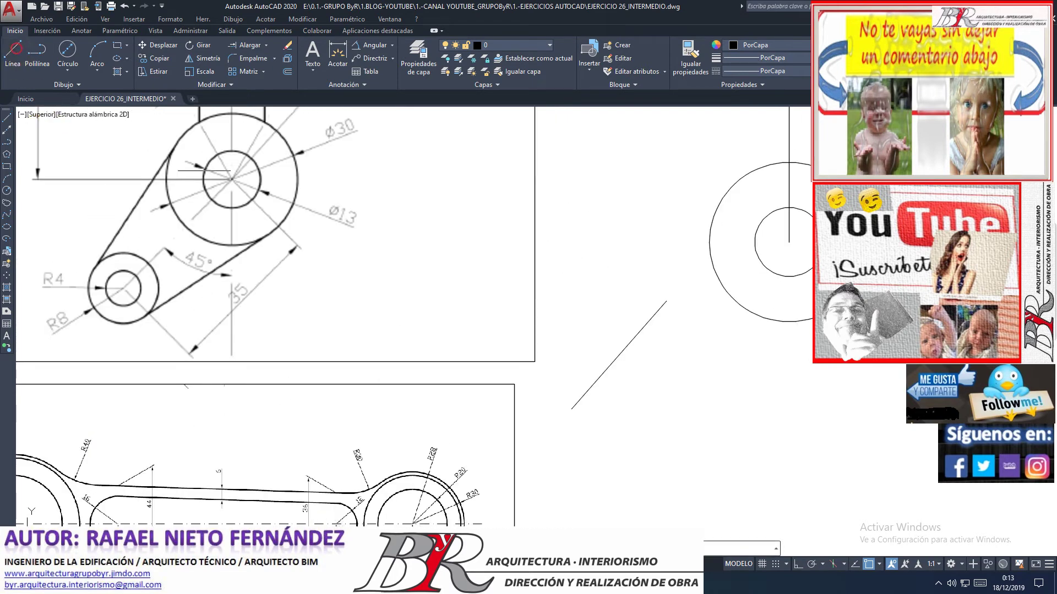
- Draw a helper right triangle with Ortho on: a horizontal leg and a vertical leg of 1
{"action": "left_click", "coordinate": [609, 434]}
{"action": "key", "text": "F8"}
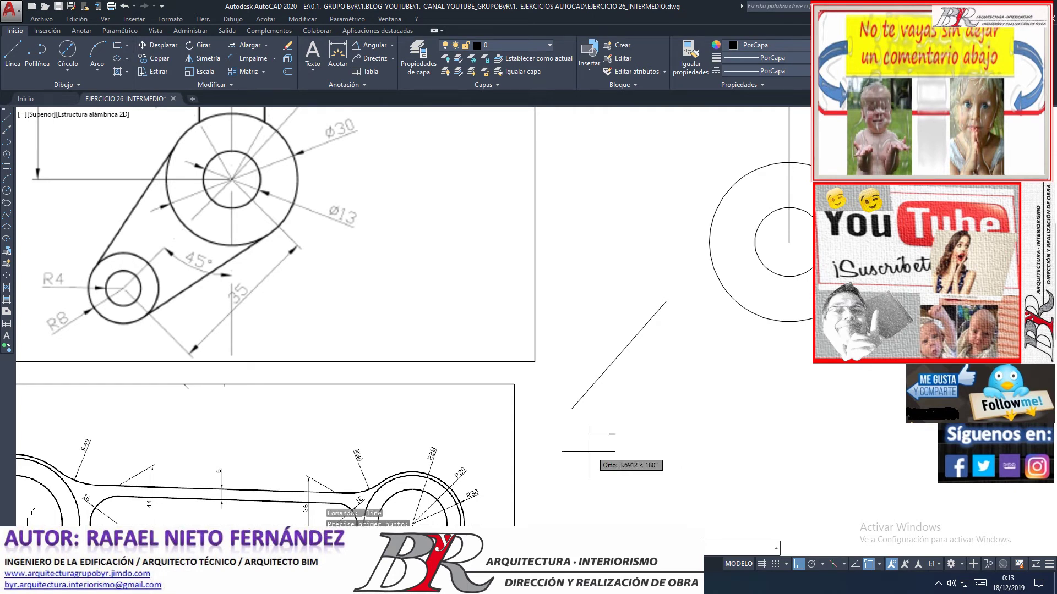
{"action": "scroll", "coordinate": [590, 449], "scroll_direction": "up", "scroll_amount": 6}
{"action": "left_click", "coordinate": [687, 378]}
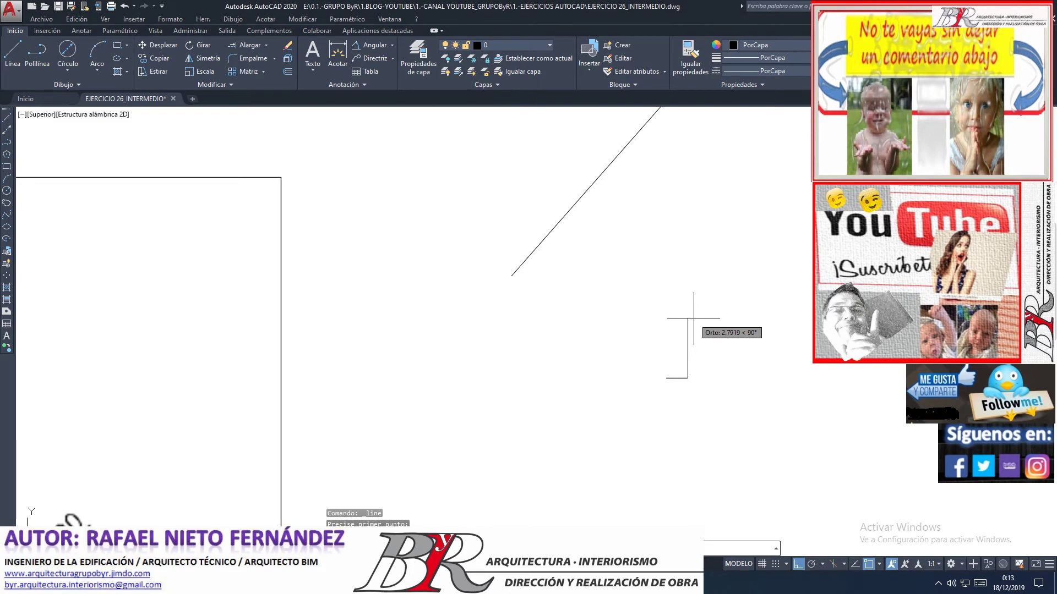
{"action": "type", "text": "1"}
{"action": "key", "text": "Return"}
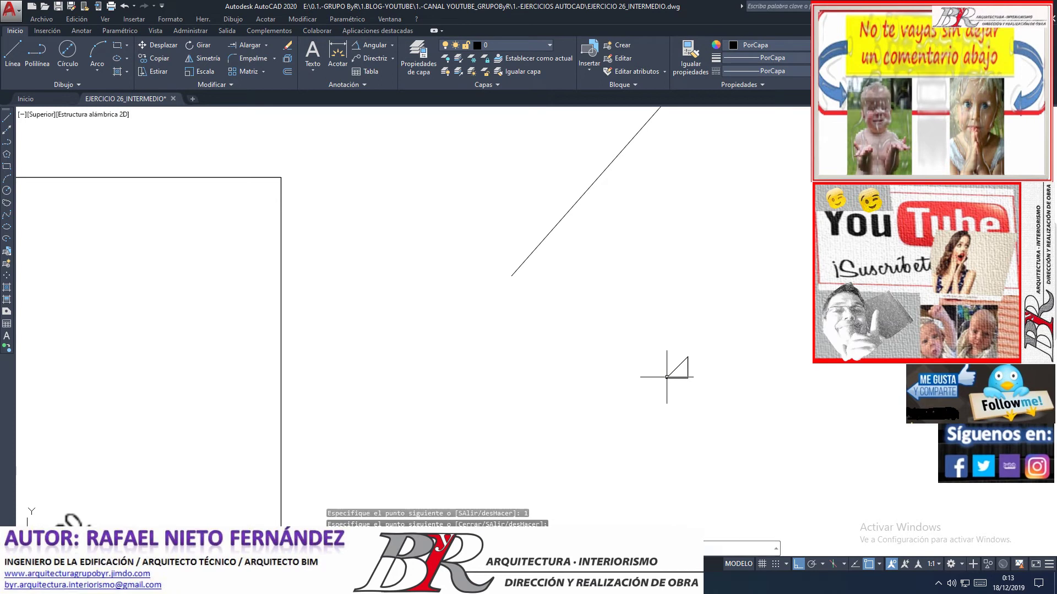
{"action": "scroll", "coordinate": [672, 366], "scroll_direction": "up", "scroll_amount": 4}
{"action": "scroll", "coordinate": [680, 381], "scroll_direction": "up", "scroll_amount": 2}
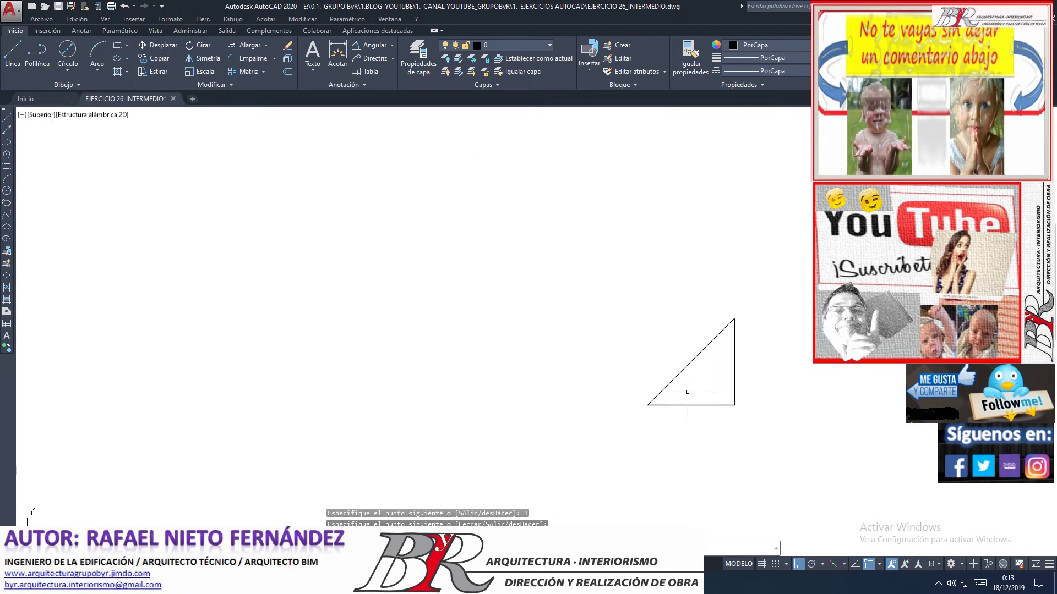
{"action": "scroll", "coordinate": [682, 384], "scroll_direction": "up", "scroll_amount": 2}
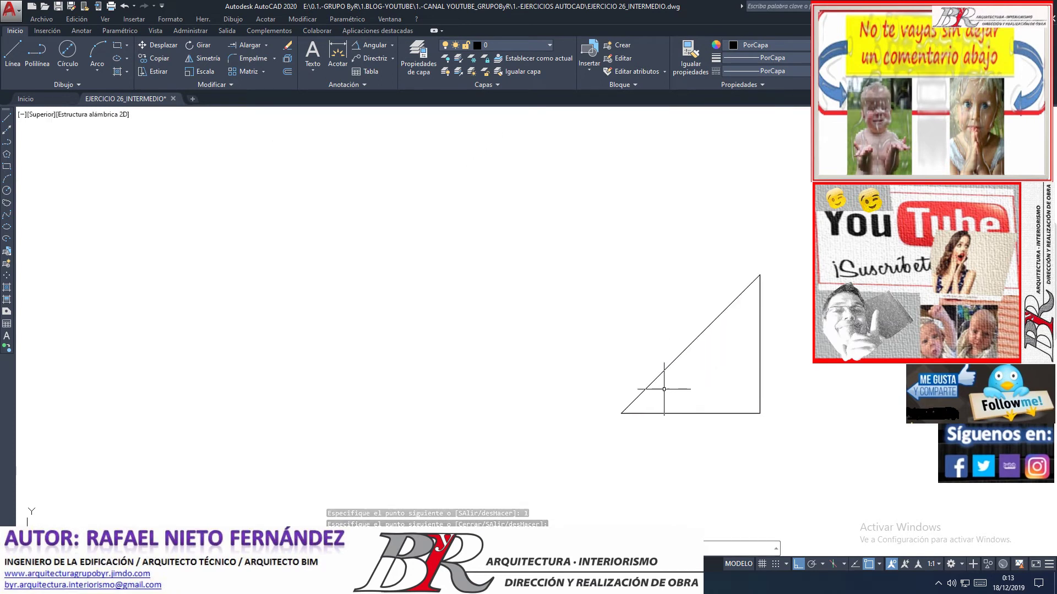
{"action": "scroll", "coordinate": [589, 379], "scroll_direction": "down", "scroll_amount": 4}
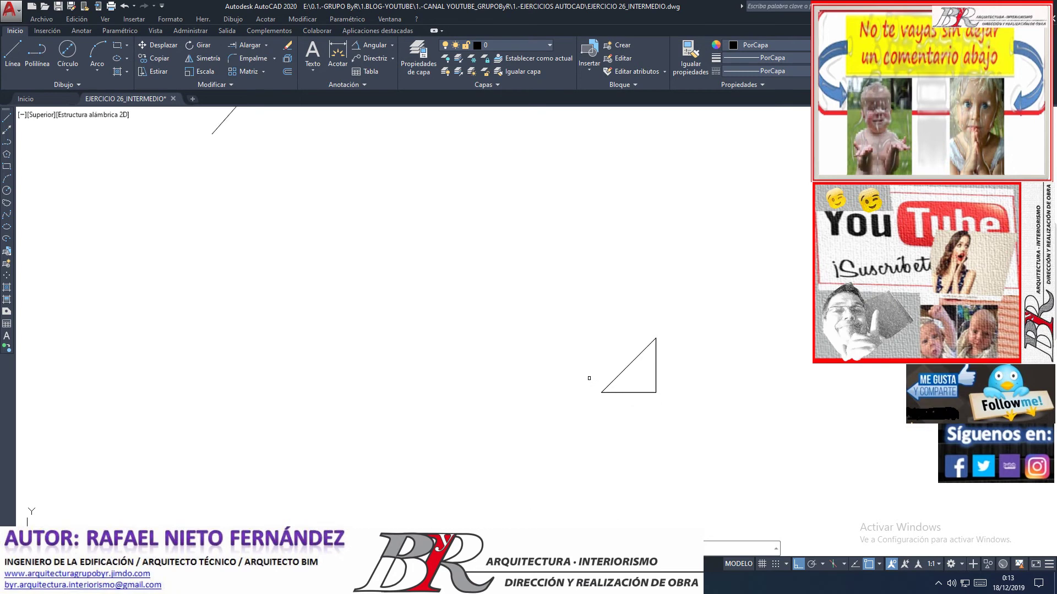
{"action": "scroll", "coordinate": [650, 379], "scroll_direction": "up", "scroll_amount": 4}
- Select the triangle and scale it from its lower-left corner using the Reference option
{"action": "left_click", "coordinate": [696, 442]}
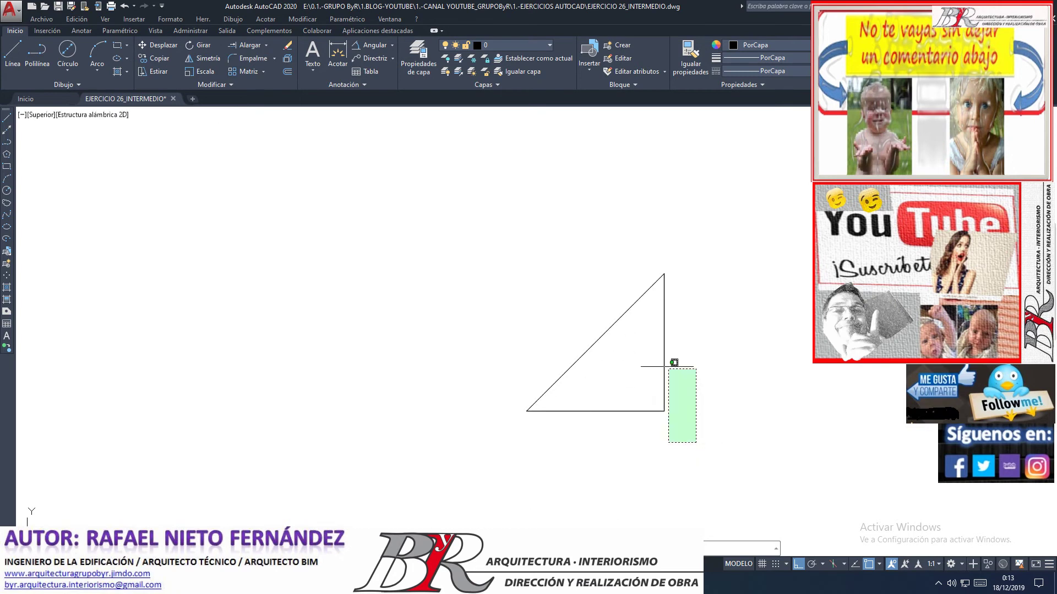
{"action": "left_click", "coordinate": [492, 240]}
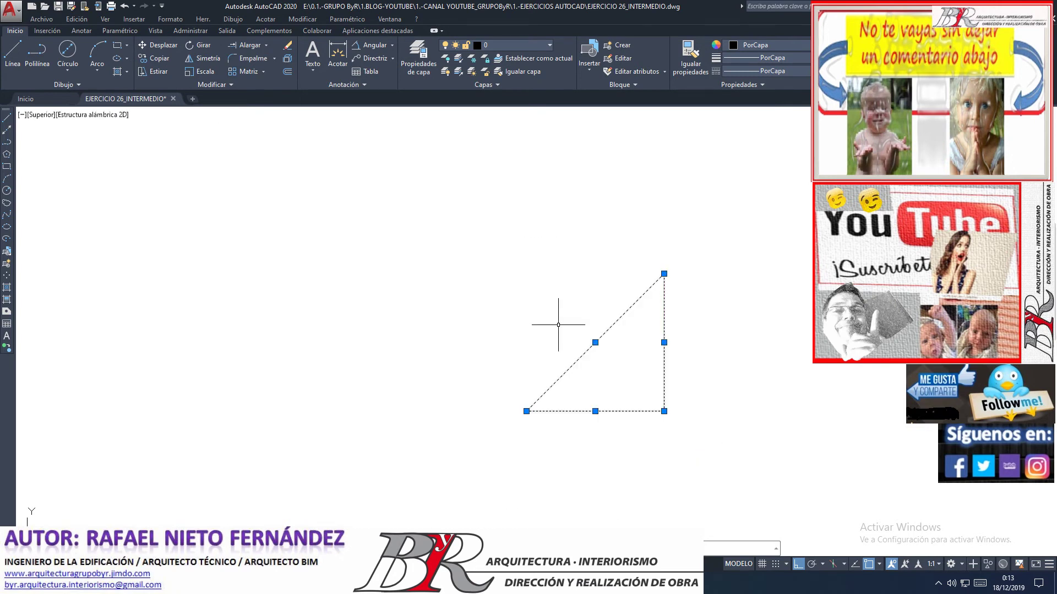
{"action": "left_click", "coordinate": [196, 71]}
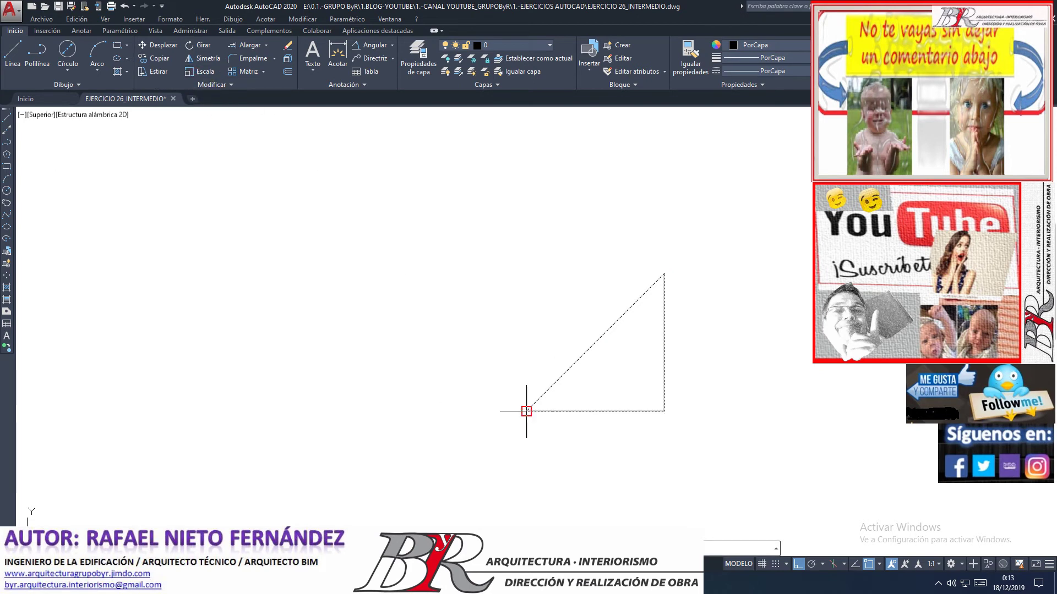
{"action": "left_click", "coordinate": [526, 410]}
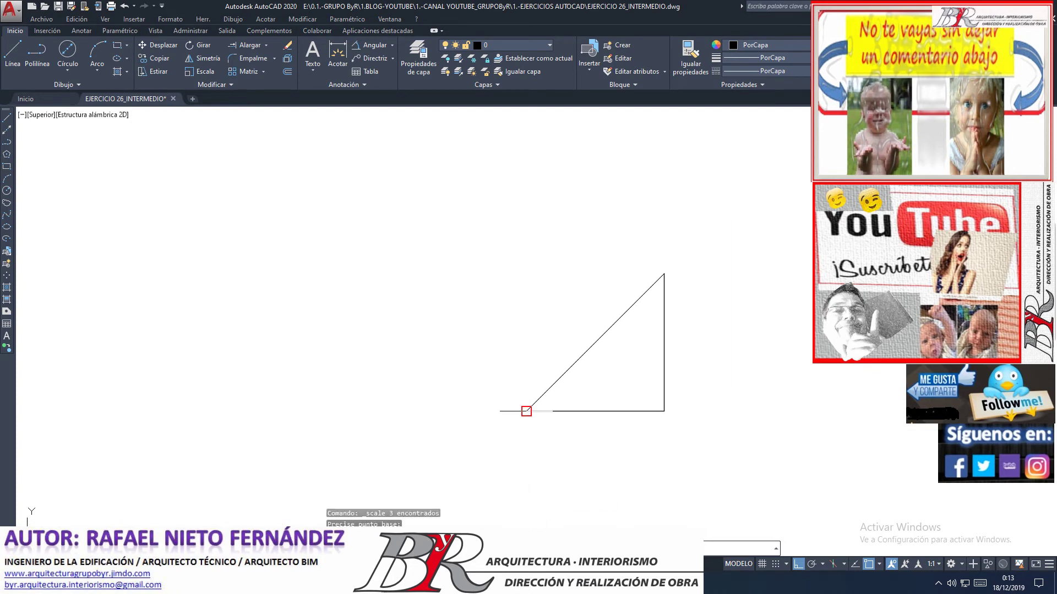
{"action": "left_click", "coordinate": [526, 411]}
{"action": "type", "text": "R"}
{"action": "key", "text": "Return"}
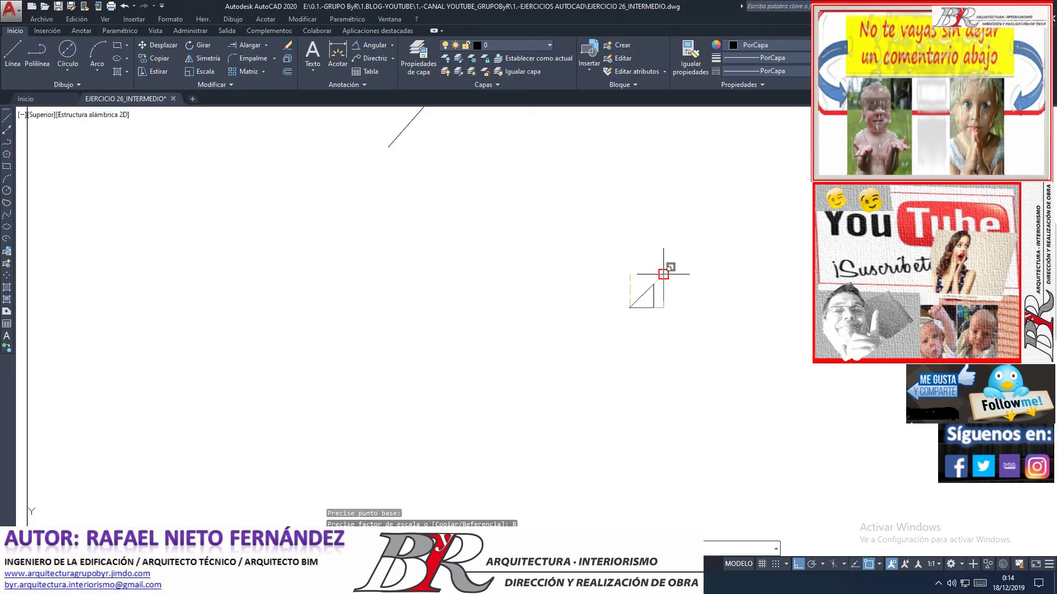
- Set the reference length to the top vertex with new length 35, then accept the recovery save
{"action": "left_click", "coordinate": [663, 274]}
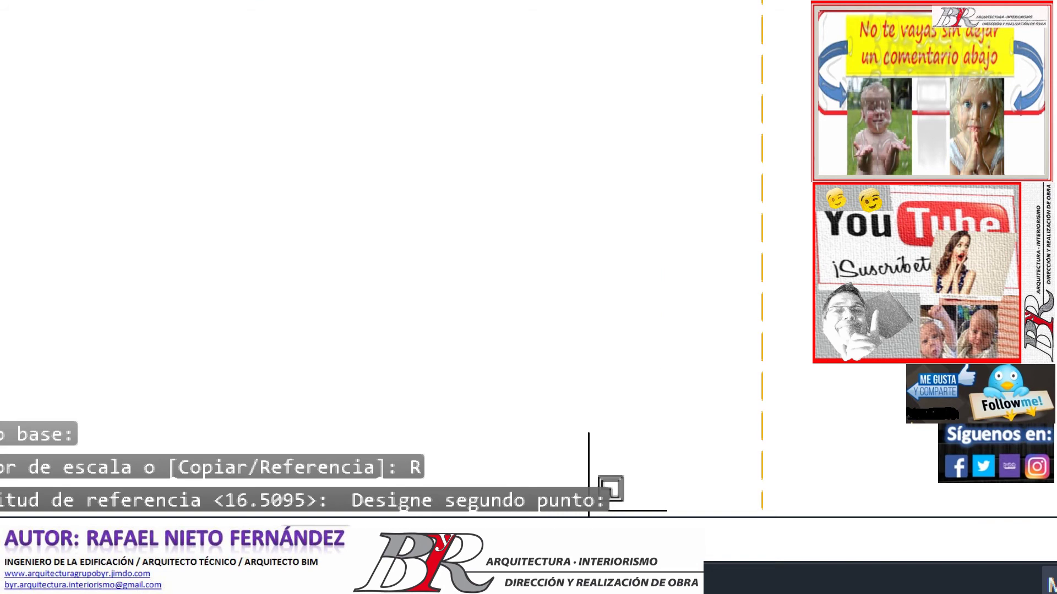
{"action": "left_click", "coordinate": [589, 511]}
{"action": "type", "text": "35"}
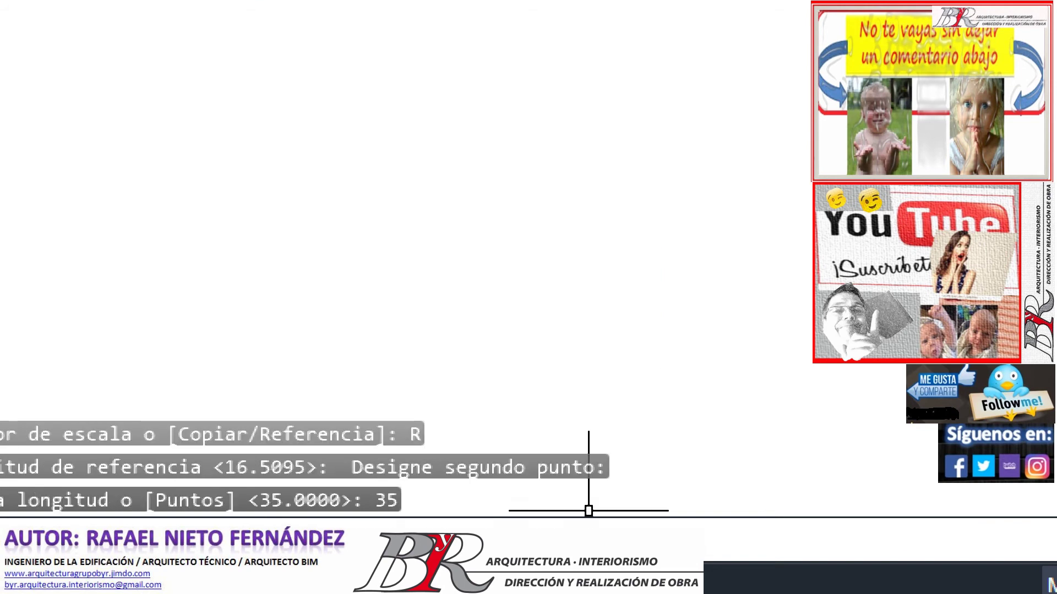
{"action": "key", "text": "Return"}
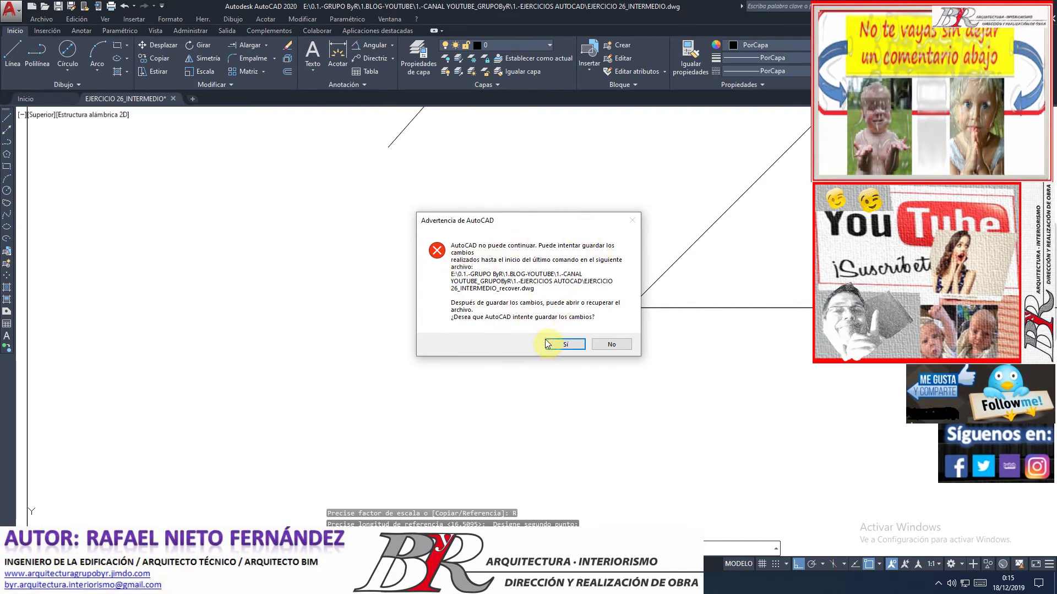
{"action": "left_click", "coordinate": [564, 345]}
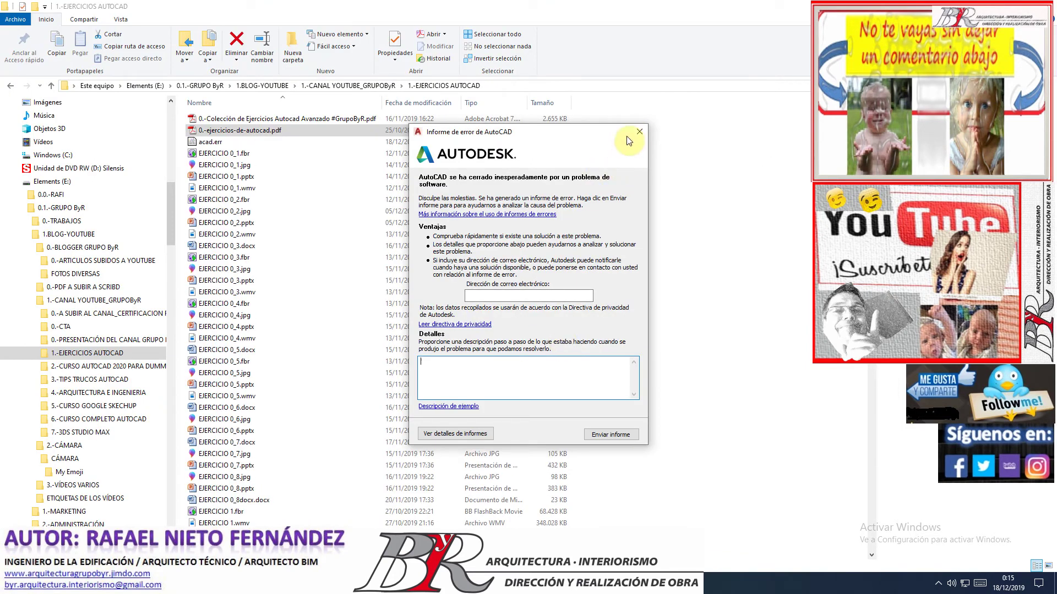
- Close the AutoCAD error report without sending it and scroll the exercises folder
{"action": "left_click", "coordinate": [638, 133]}
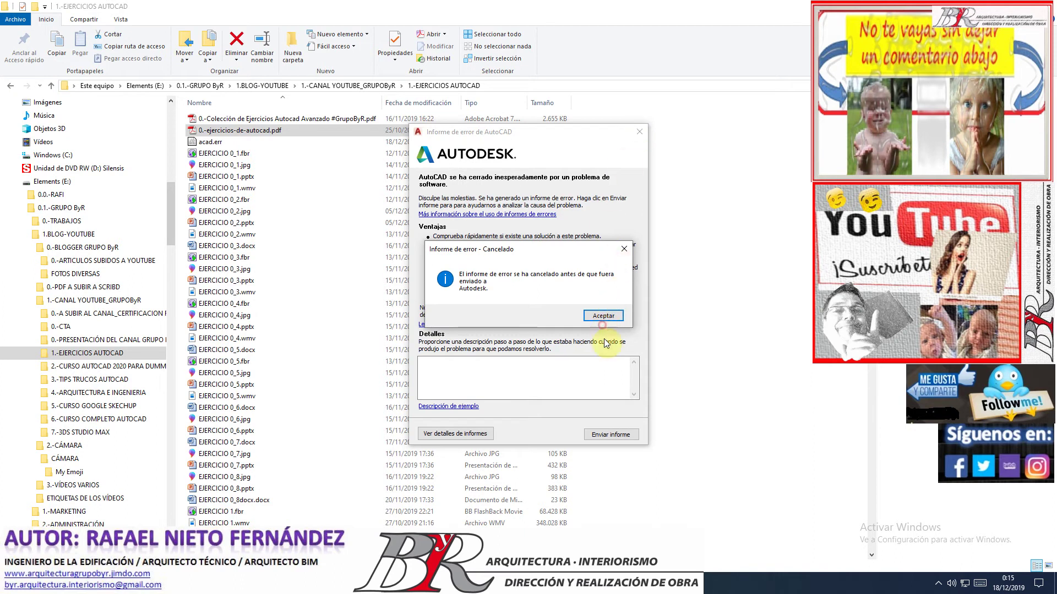
{"action": "left_click", "coordinate": [603, 316]}
{"action": "scroll", "coordinate": [363, 469], "scroll_direction": "down", "scroll_amount": 10}
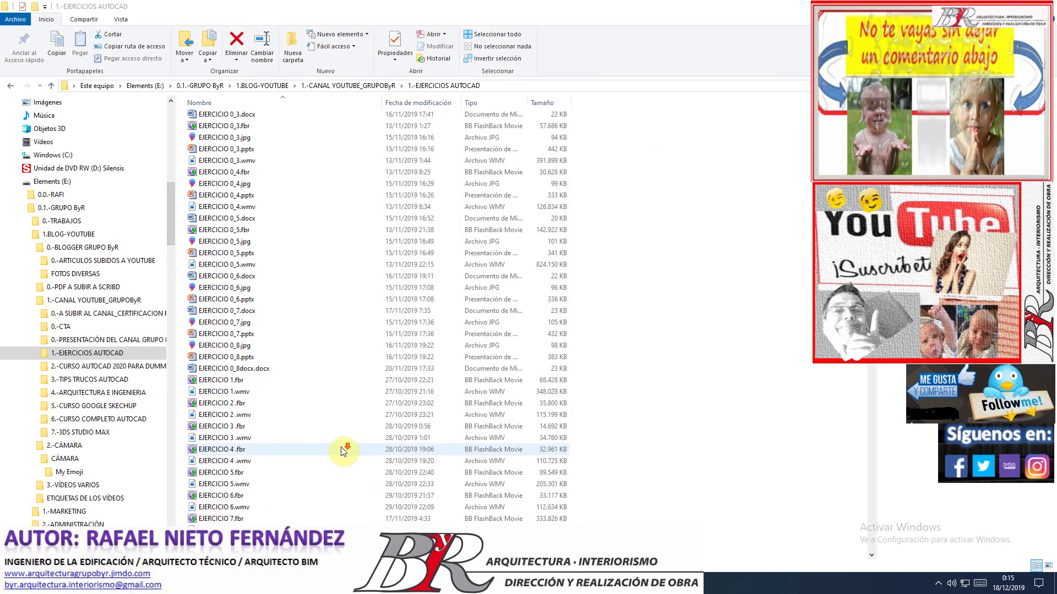
{"action": "scroll", "coordinate": [347, 448], "scroll_direction": "down", "scroll_amount": 10}
{"action": "scroll", "coordinate": [344, 448], "scroll_direction": "down", "scroll_amount": 10}
{"action": "scroll", "coordinate": [345, 448], "scroll_direction": "down", "scroll_amount": 10}
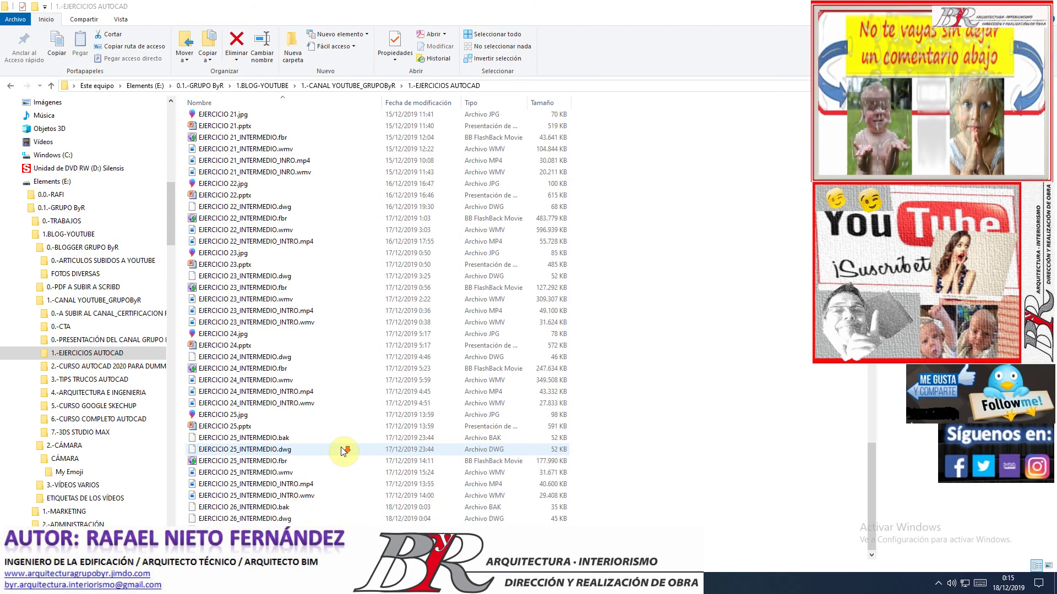
{"action": "scroll", "coordinate": [344, 449], "scroll_direction": "down", "scroll_amount": 4}
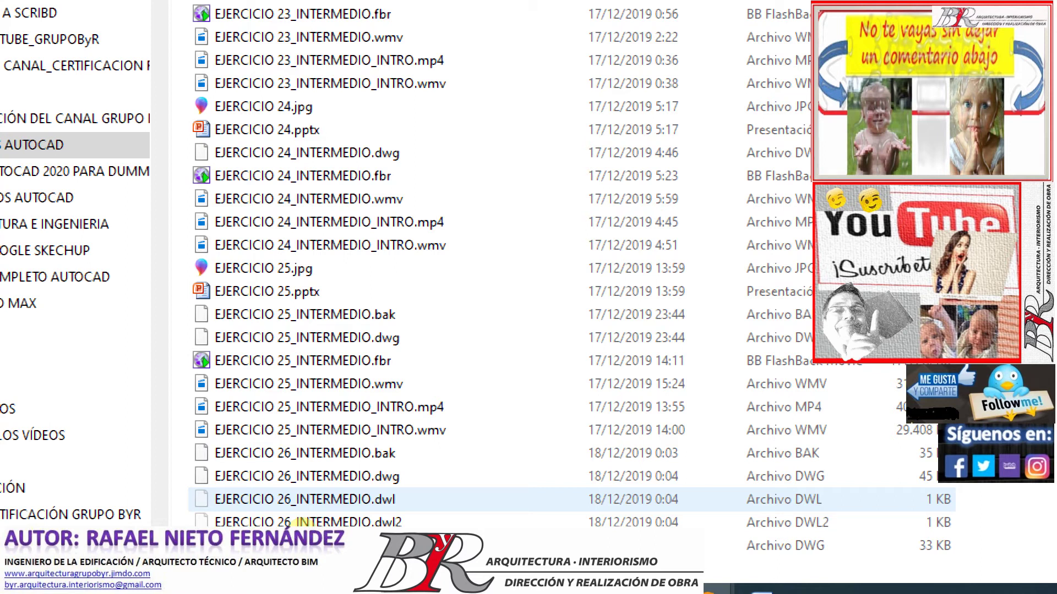
- Browse the exercise 24–26 backup and drawing files with the arrow keys
{"action": "key", "text": "Up"}
{"action": "key", "text": "Up"}
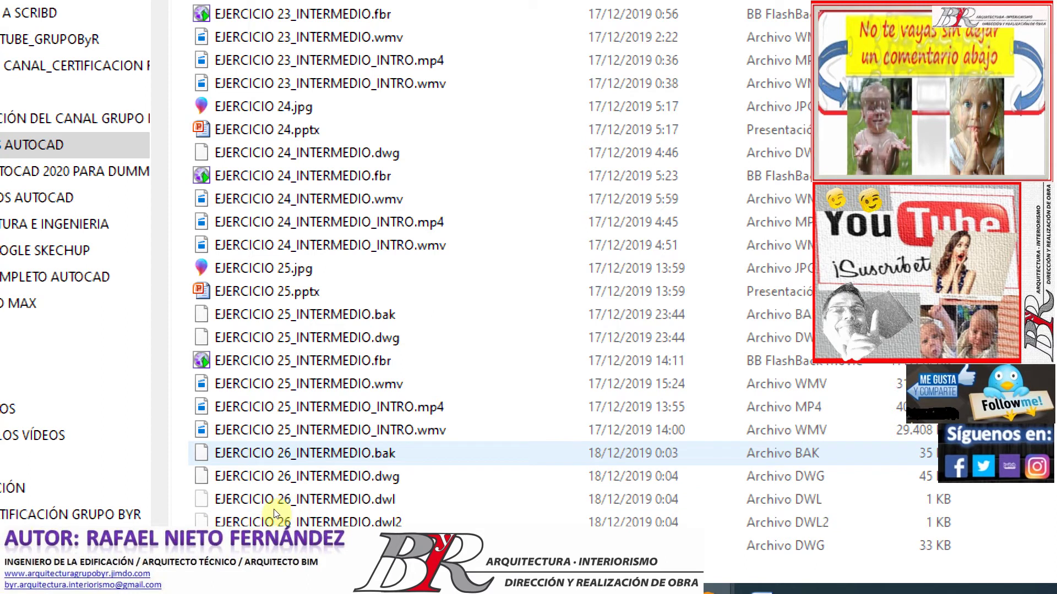
{"action": "key", "text": "Down"}
{"action": "key", "text": "Down"}
{"action": "key", "text": "Down"}
{"action": "key", "text": "Down"}
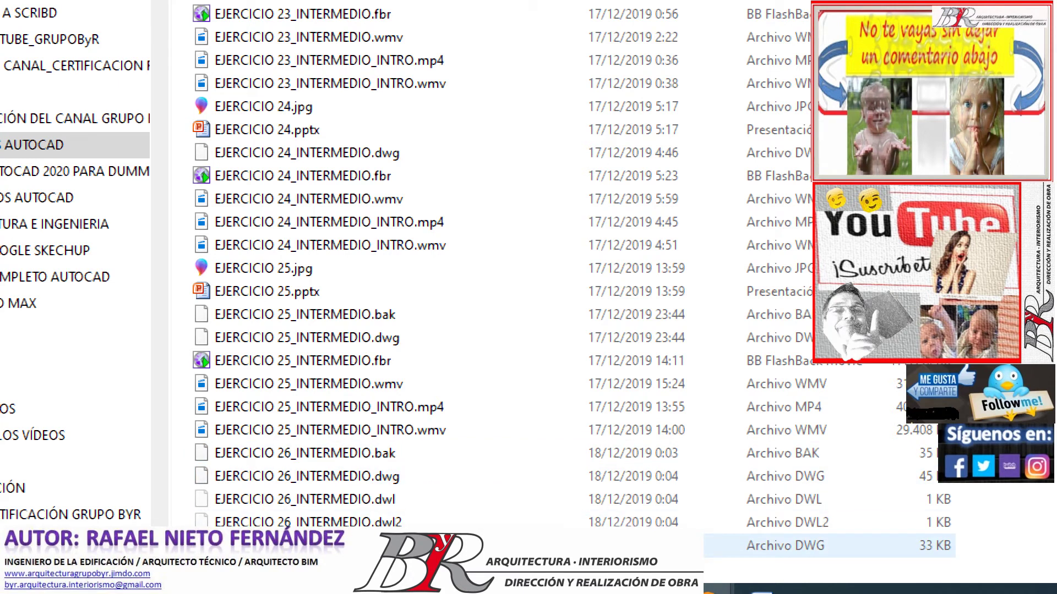
{"action": "key", "text": "Up"}
{"action": "key", "text": "Up"}
{"action": "key", "text": "Up"}
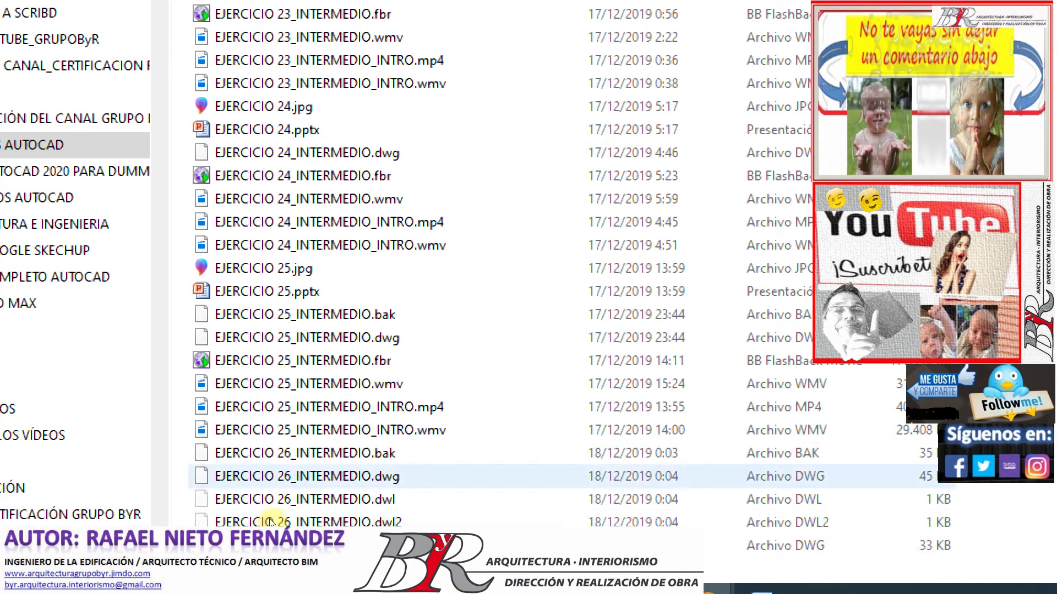
{"action": "key", "text": "Up"}
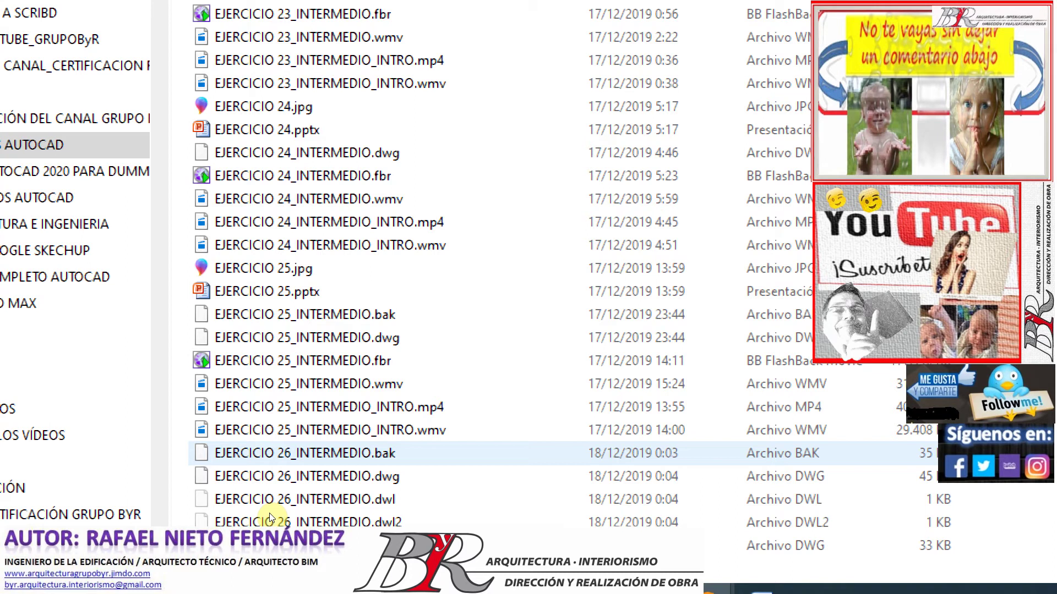
{"action": "key", "text": "Up"}
{"action": "key", "text": "Up"}
{"action": "key", "text": "Up"}
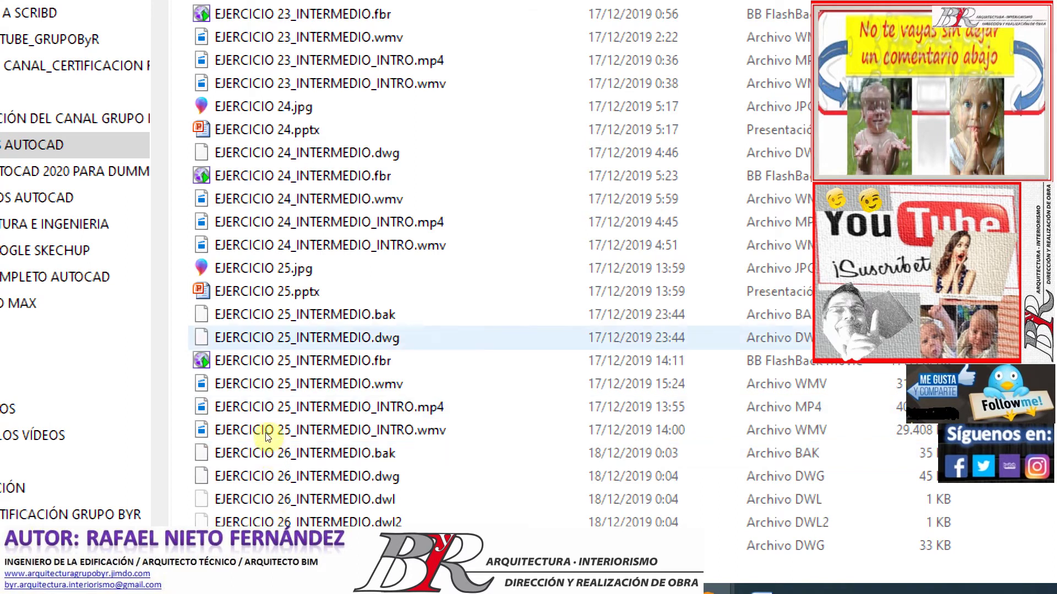
{"action": "key", "text": "Up"}
{"action": "key", "text": "Up"}
{"action": "key", "text": "Down"}
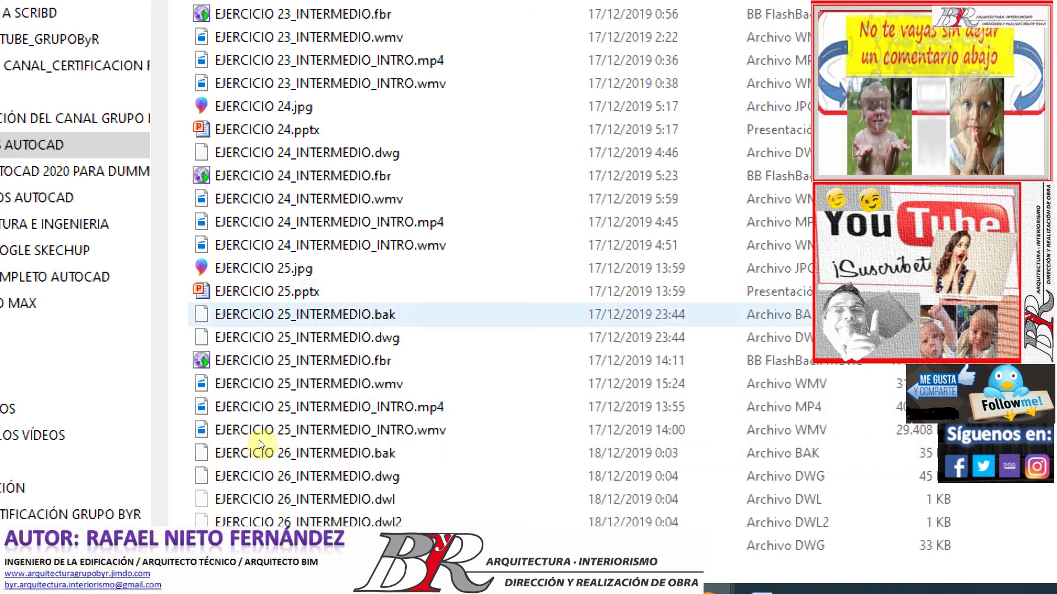
{"action": "key", "text": "Down"}
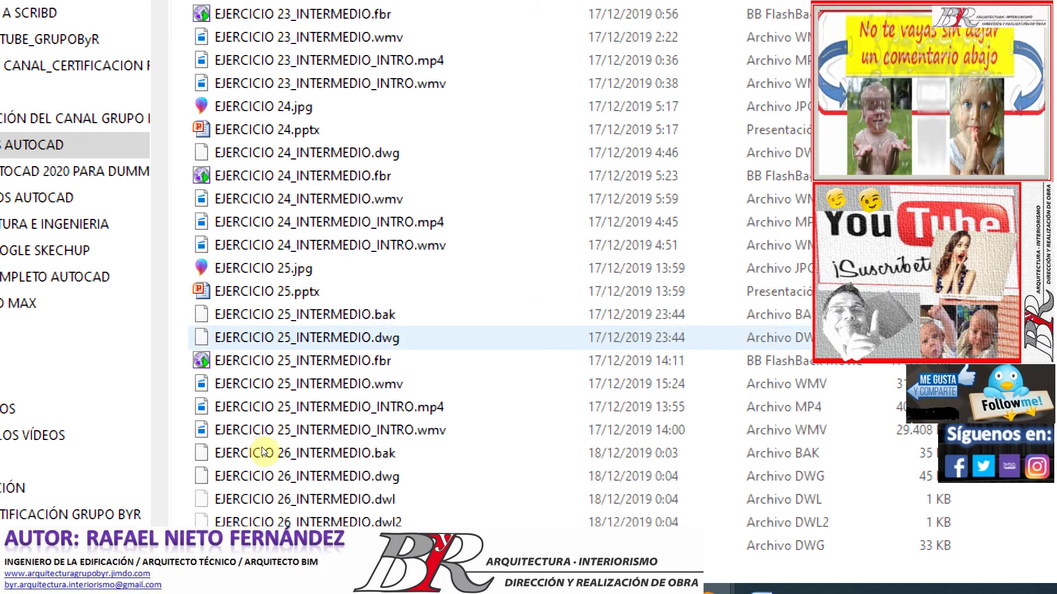
{"action": "key", "text": "Up"}
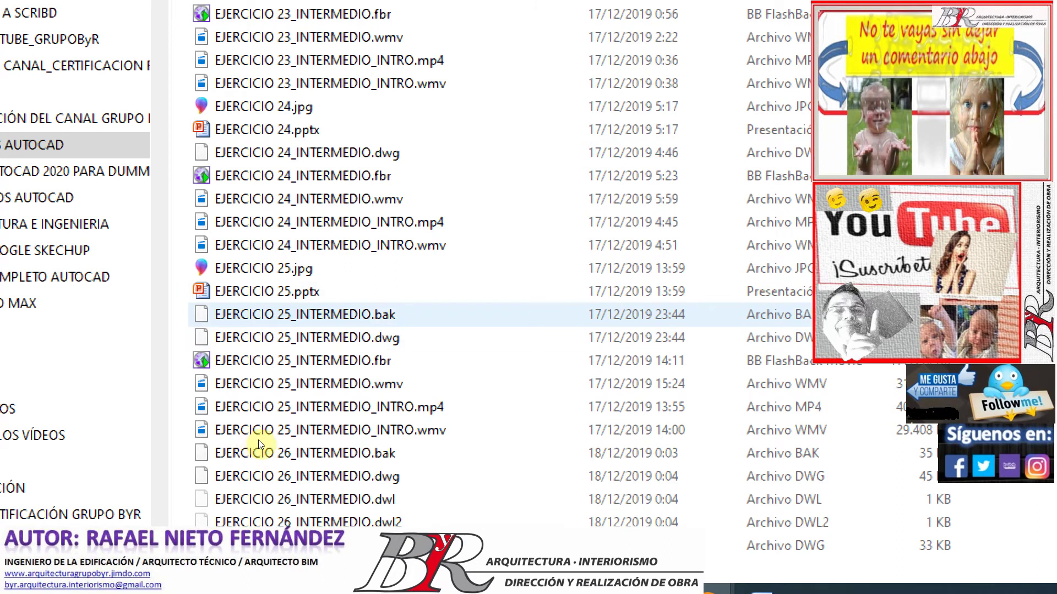
{"action": "key", "text": "Up"}
{"action": "key", "text": "Up"}
{"action": "key", "text": "Up"}
{"action": "key", "text": "Up"}
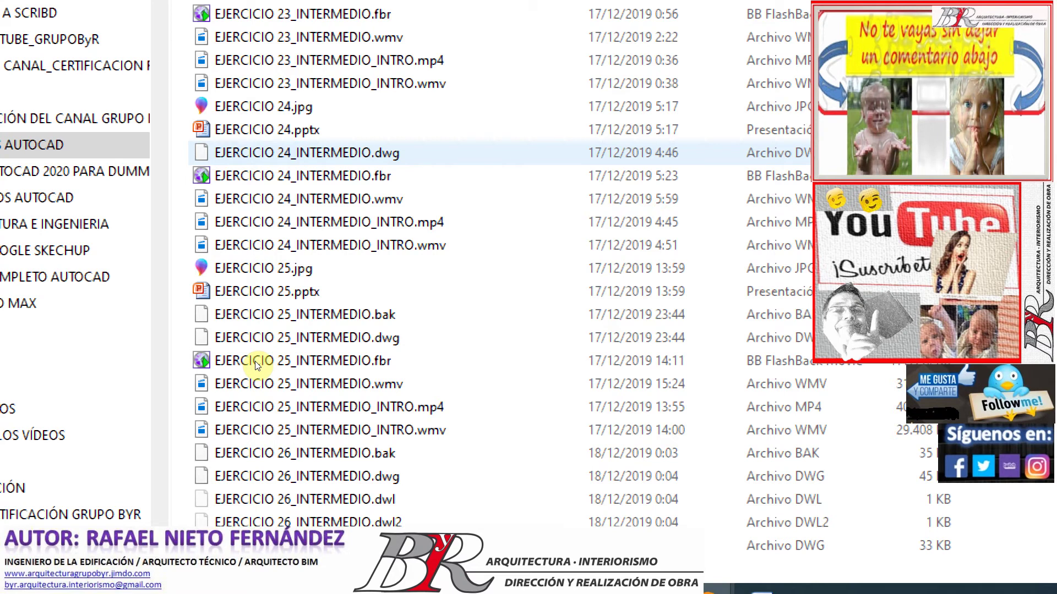
- Return to the exercise 26 files and select EJERCICIO 26_INTERMEDIO_recover.dwg
{"action": "left_click", "coordinate": [266, 513]}
{"action": "key", "text": "Up"}
{"action": "key", "text": "Up"}
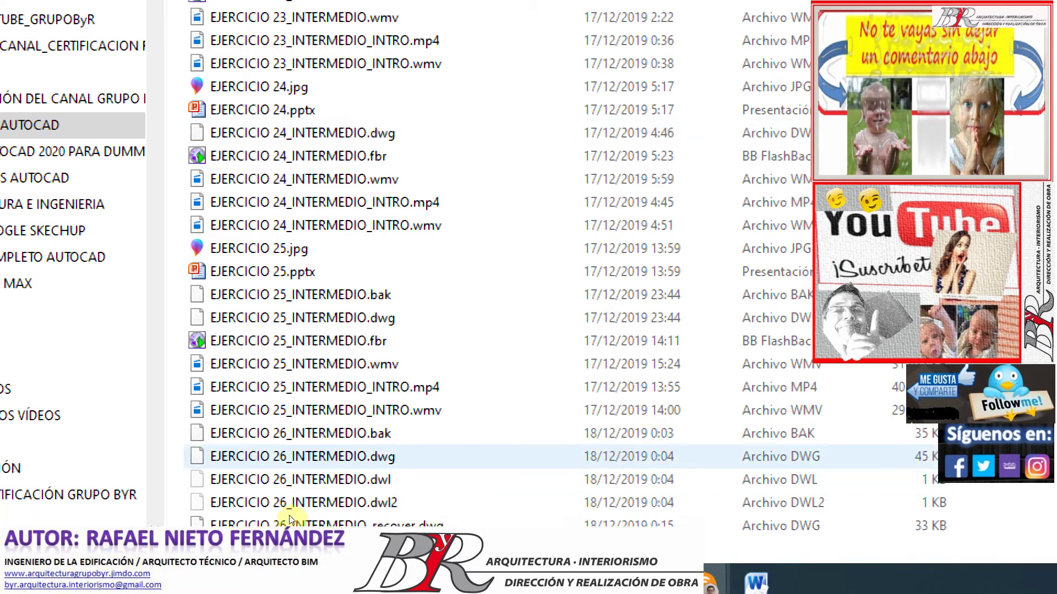
{"action": "key", "text": "Up"}
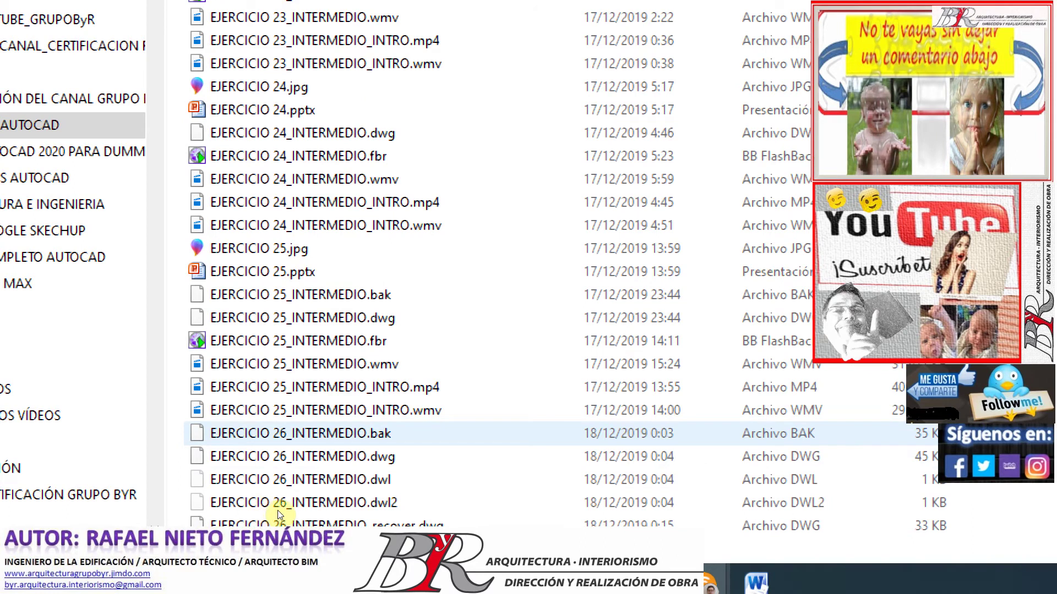
{"action": "key", "text": "Up"}
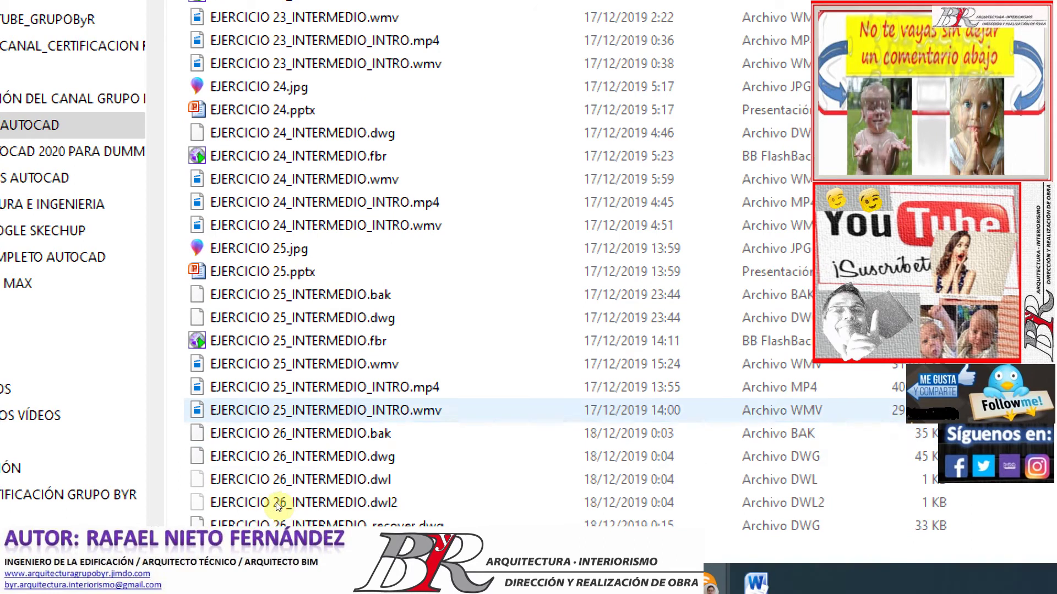
{"action": "key", "text": "Down"}
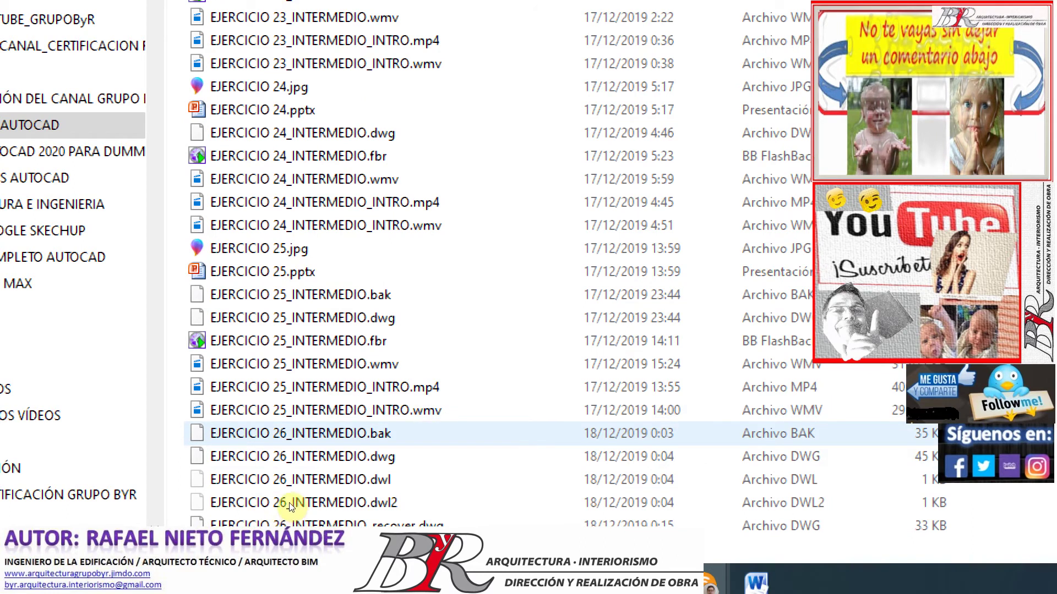
{"action": "key", "text": "Up"}
{"action": "key", "text": "Down"}
{"action": "key", "text": "Down"}
{"action": "key", "text": "Up"}
{"action": "key", "text": "Up"}
{"action": "key", "text": "Down"}
{"action": "key", "text": "Down"}
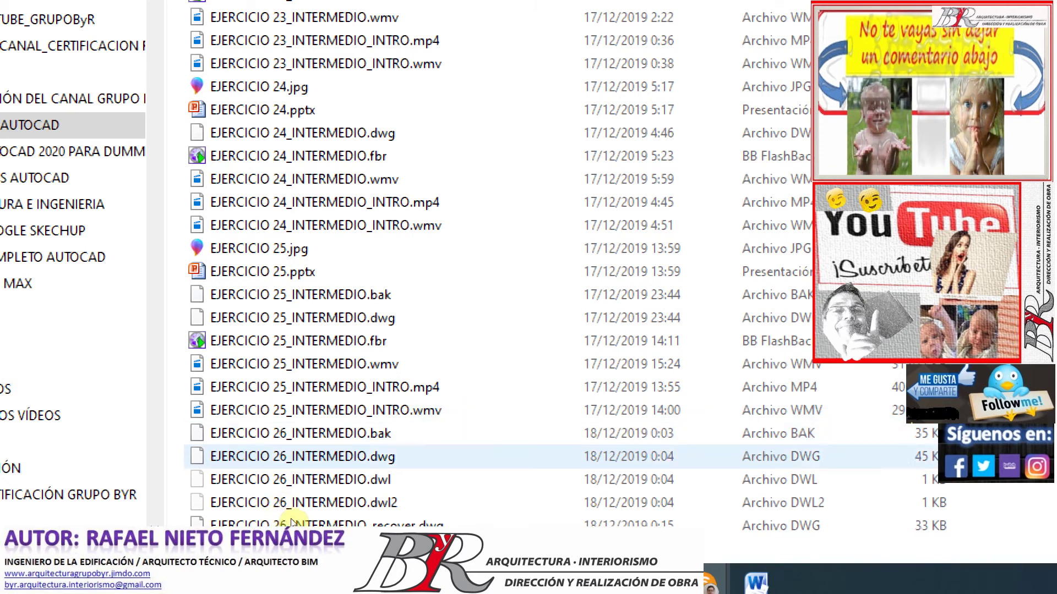
{"action": "key", "text": "Up"}
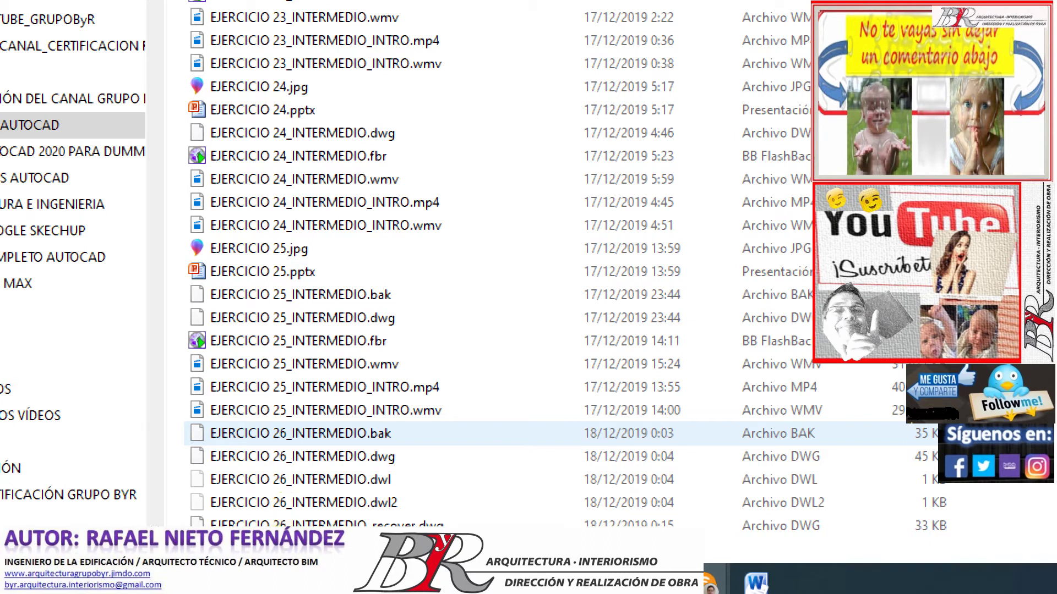
{"action": "left_click", "coordinate": [286, 525]}
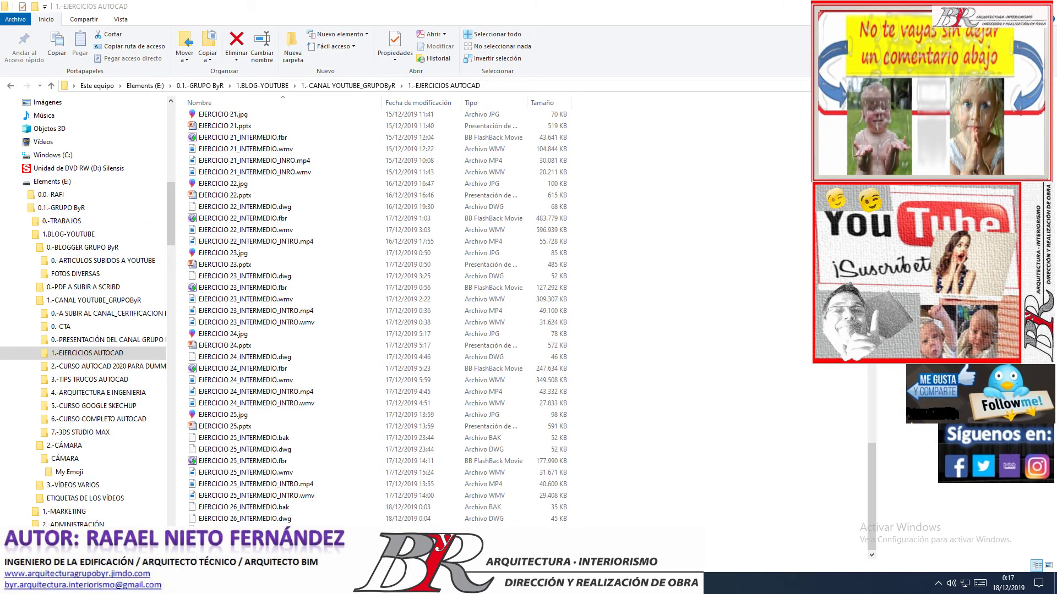
- Open EJERCICIO 26_INTERMEDIO_recover.dwg with the AutoCAD DWG Launcher
{"action": "key", "text": "Down"}
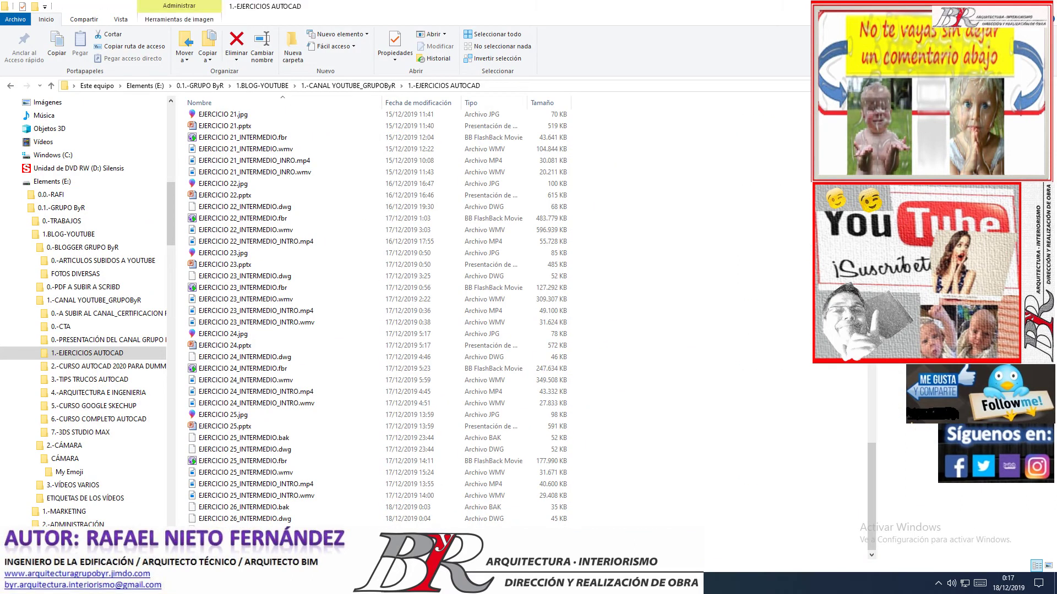
{"action": "key", "text": "Return"}
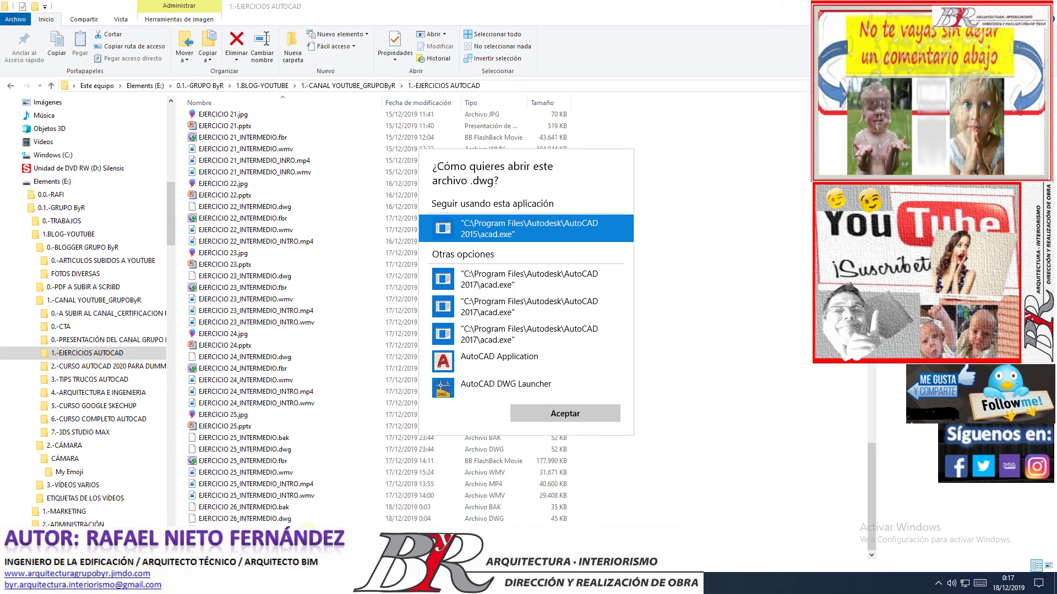
{"action": "left_click", "coordinate": [491, 387]}
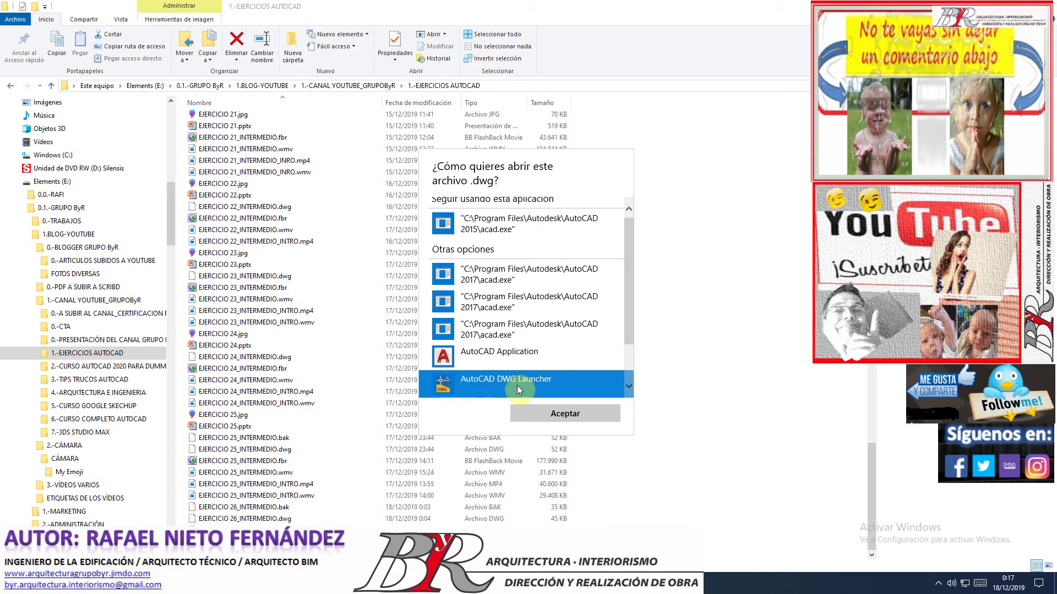
{"action": "scroll", "coordinate": [531, 375], "scroll_direction": "down", "scroll_amount": 2}
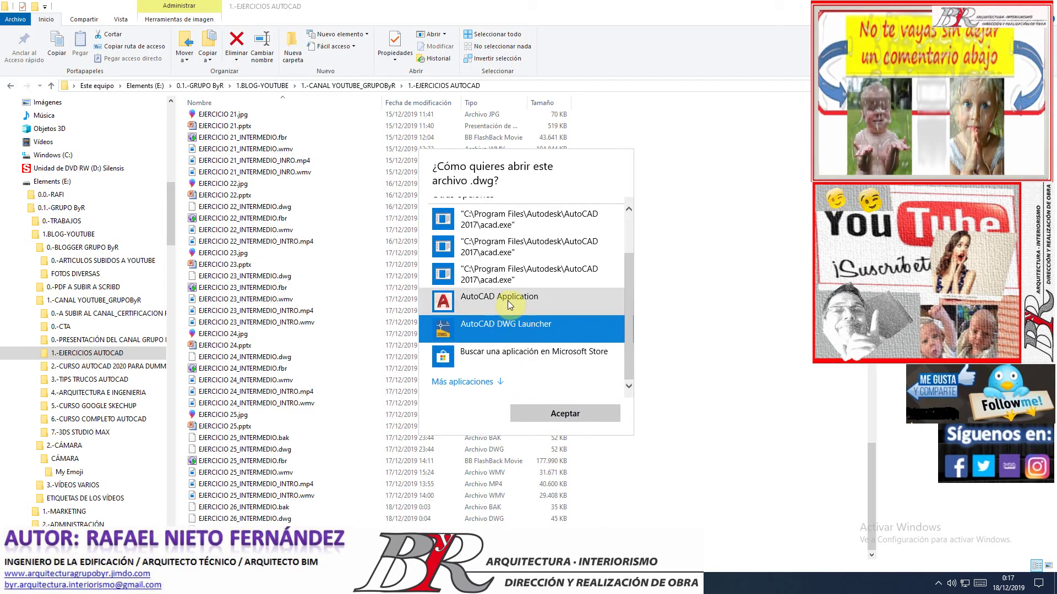
{"action": "left_click", "coordinate": [549, 416]}
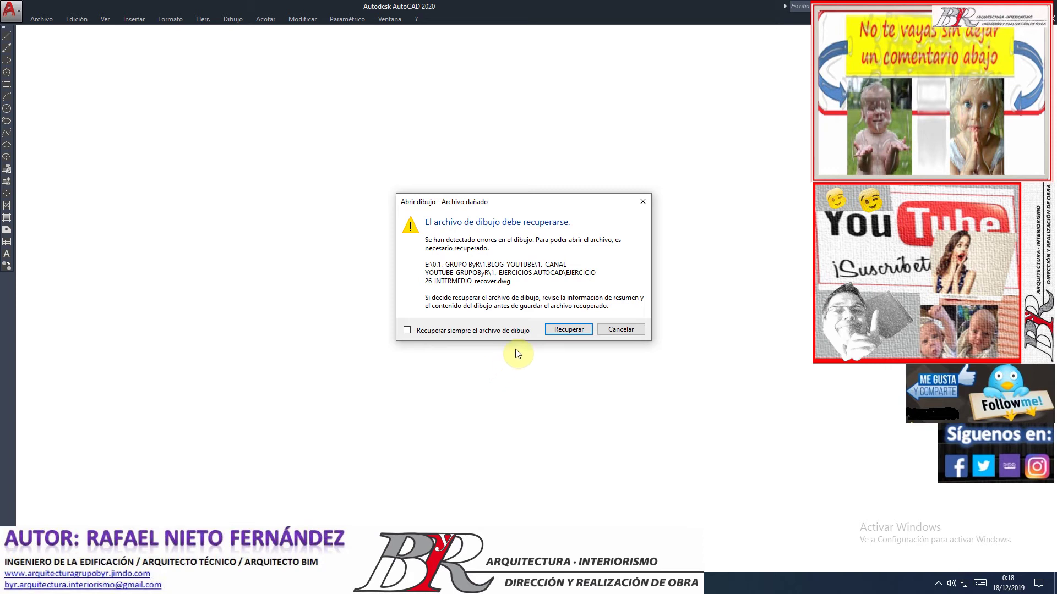
- Recover the drawing, dismiss the notices, auto-hide the Drawing Recovery Manager and zoom out
{"action": "left_click", "coordinate": [559, 328]}
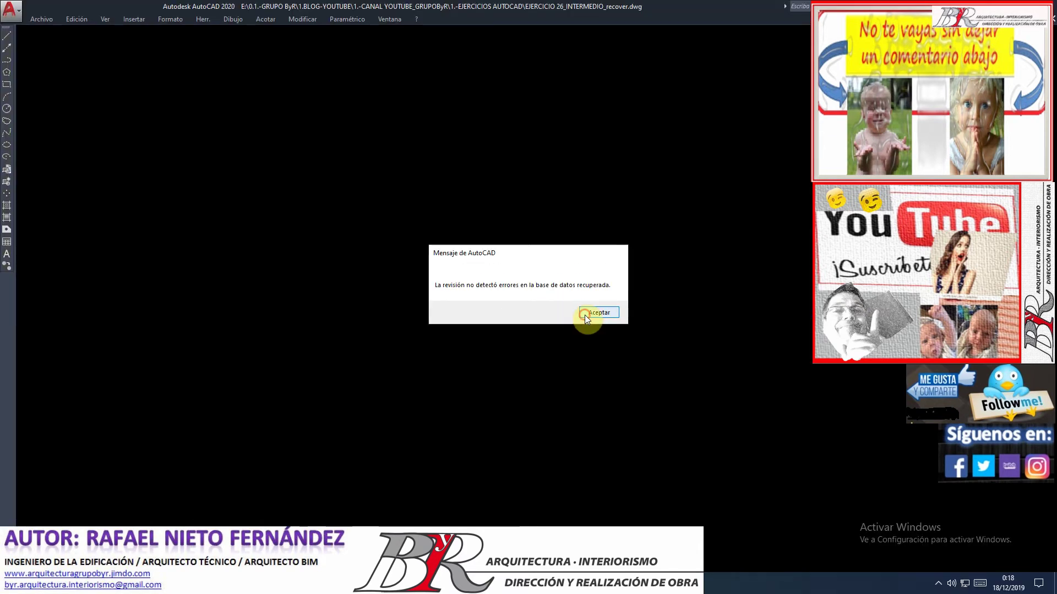
{"action": "left_click", "coordinate": [584, 315]}
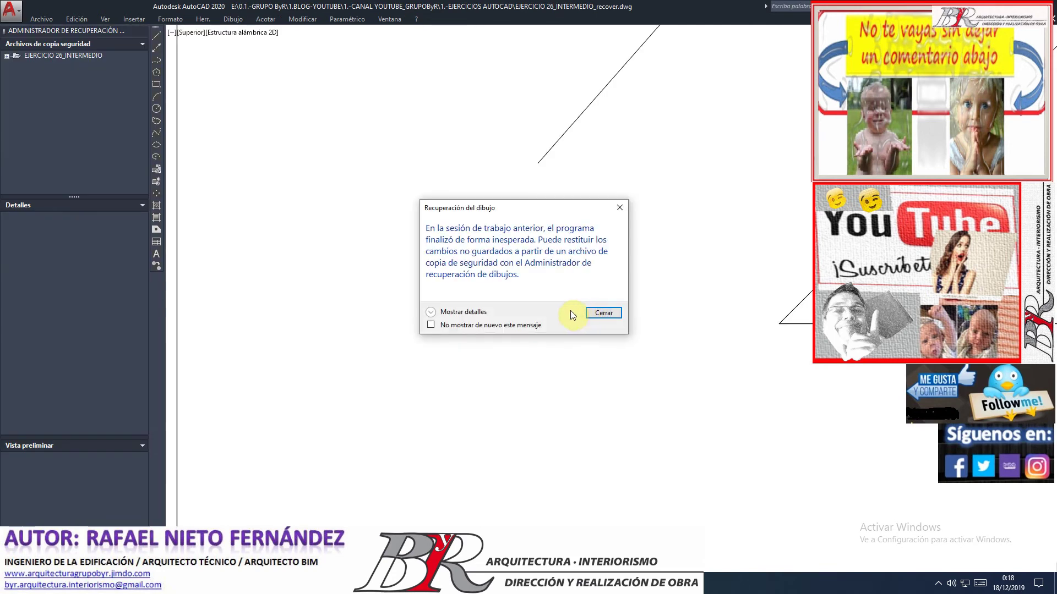
{"action": "left_click", "coordinate": [603, 315]}
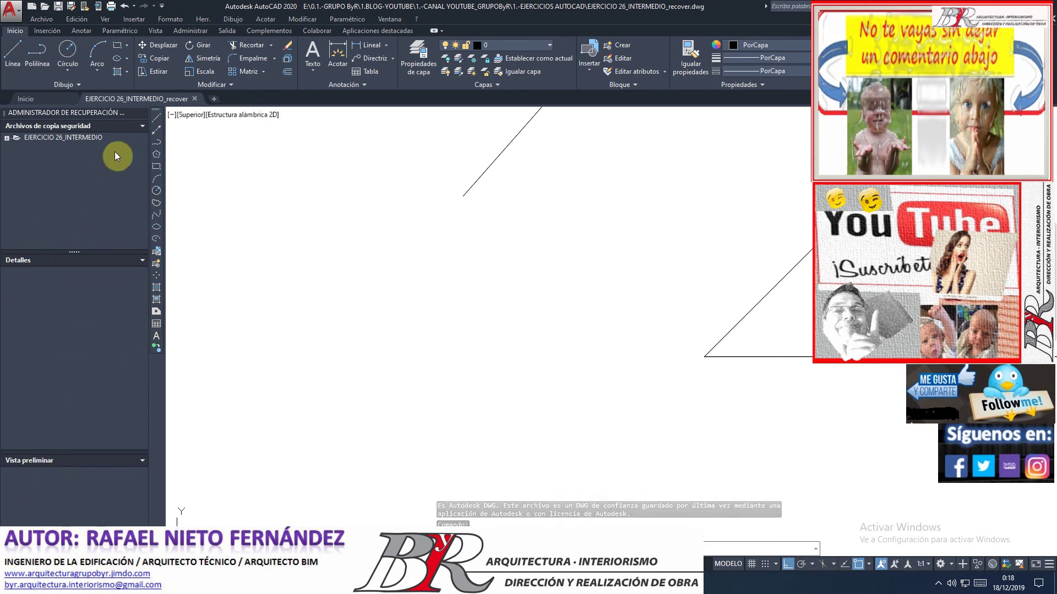
{"action": "left_click", "coordinate": [135, 113]}
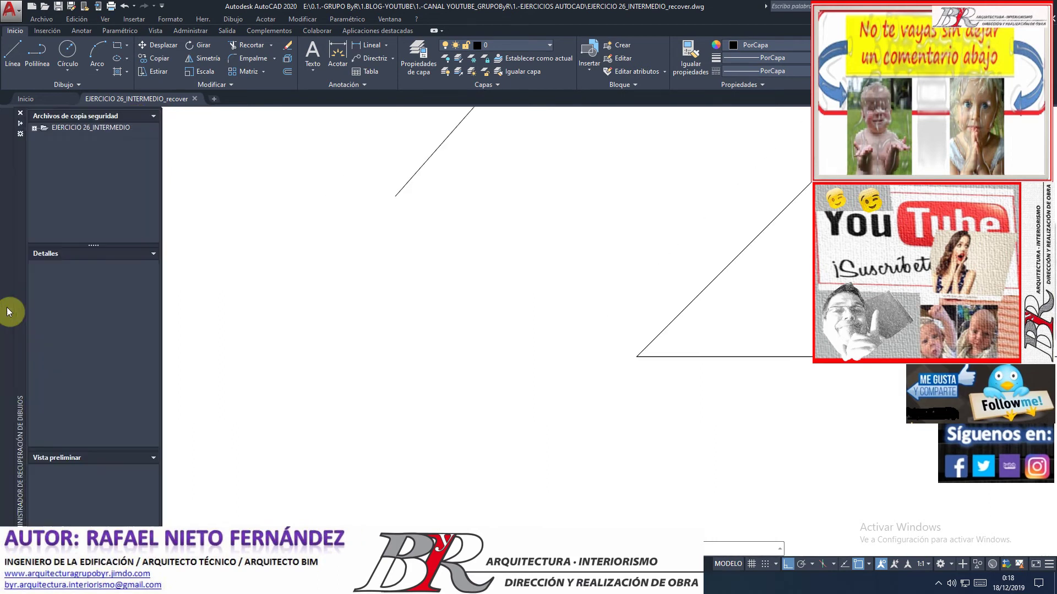
{"action": "mouse_move", "coordinate": [7, 331]}
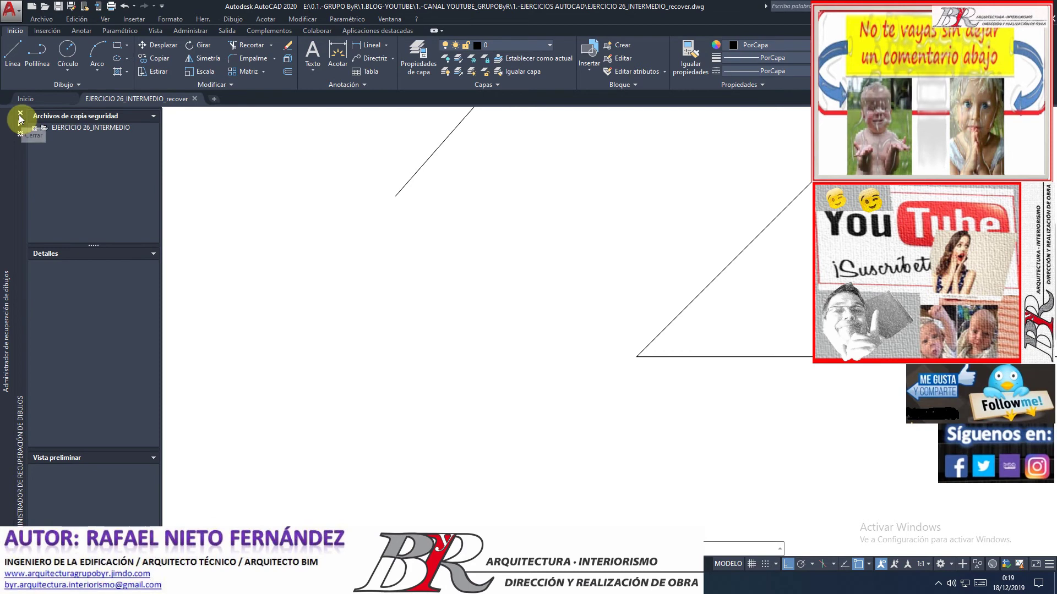
{"action": "scroll", "coordinate": [341, 287], "scroll_direction": "down", "scroll_amount": 5}
{"action": "scroll", "coordinate": [342, 286], "scroll_direction": "down", "scroll_amount": 5}
{"action": "scroll", "coordinate": [341, 275], "scroll_direction": "down", "scroll_amount": 5}
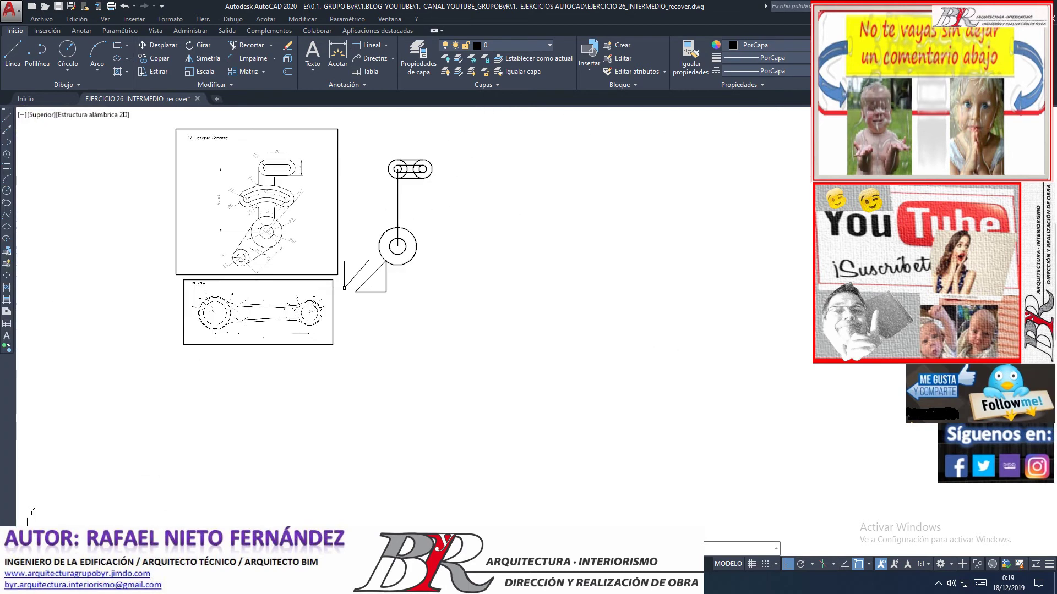
{"action": "scroll", "coordinate": [341, 268], "scroll_direction": "up", "scroll_amount": 8}
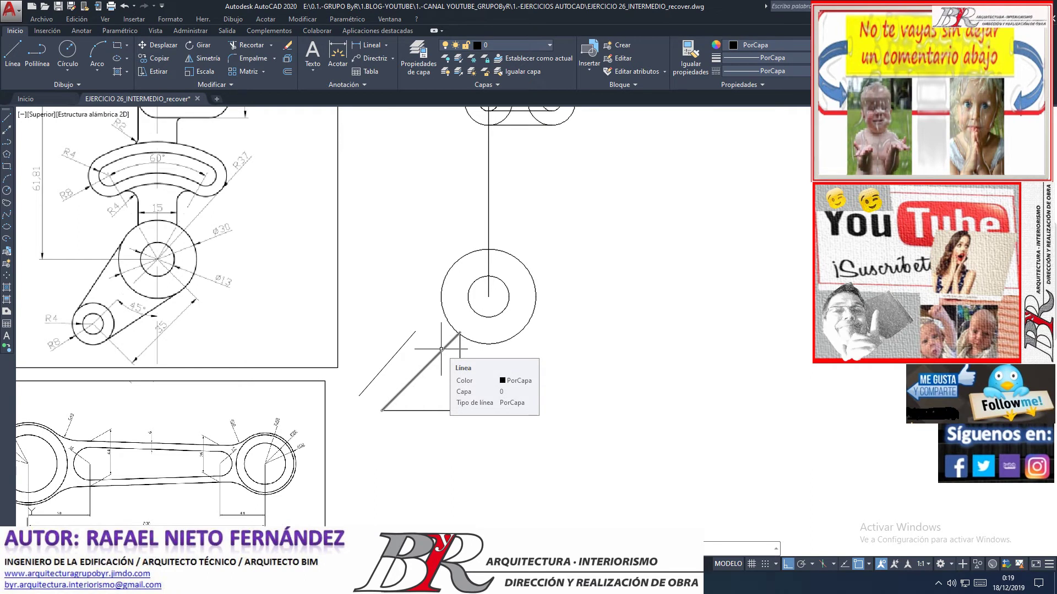
{"action": "left_click", "coordinate": [160, 46]}
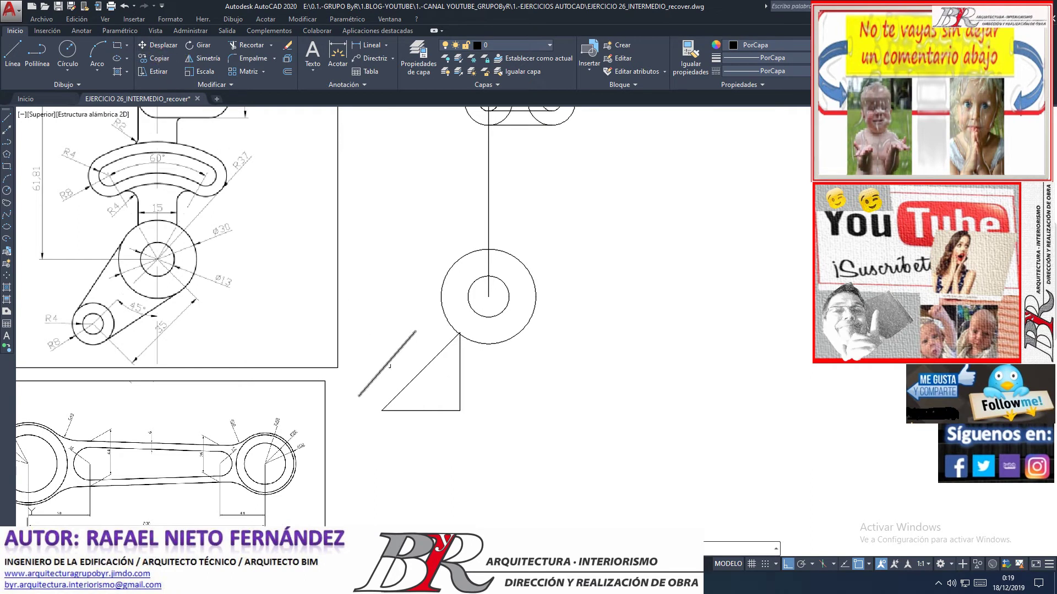
{"action": "left_click", "coordinate": [461, 431]}
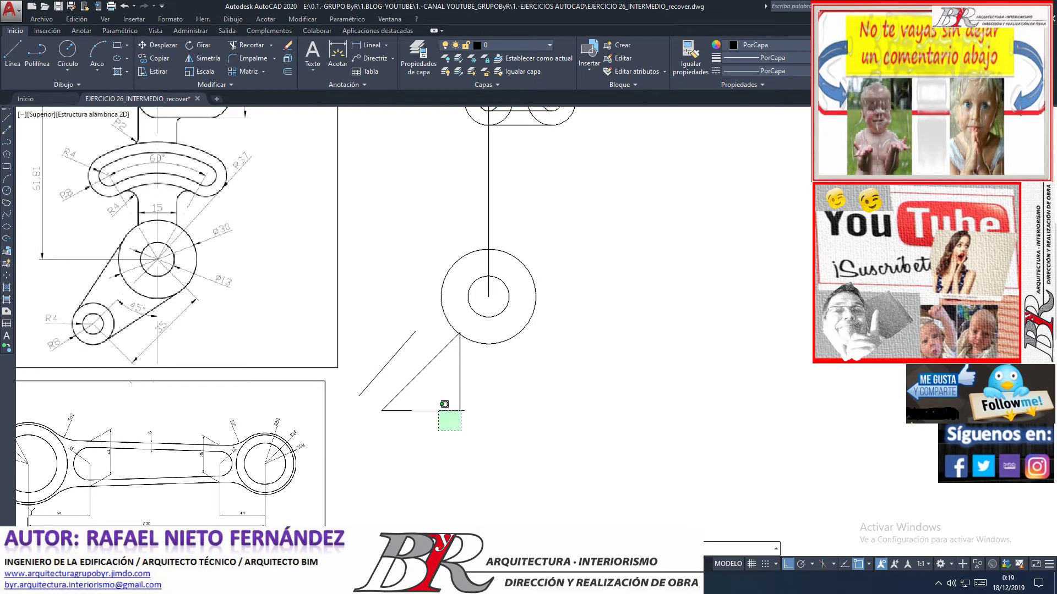
{"action": "left_click", "coordinate": [402, 382]}
{"action": "key", "text": "Return"}
{"action": "left_click", "coordinate": [459, 334]}
{"action": "scroll", "coordinate": [465, 336], "scroll_direction": "up", "scroll_amount": 5}
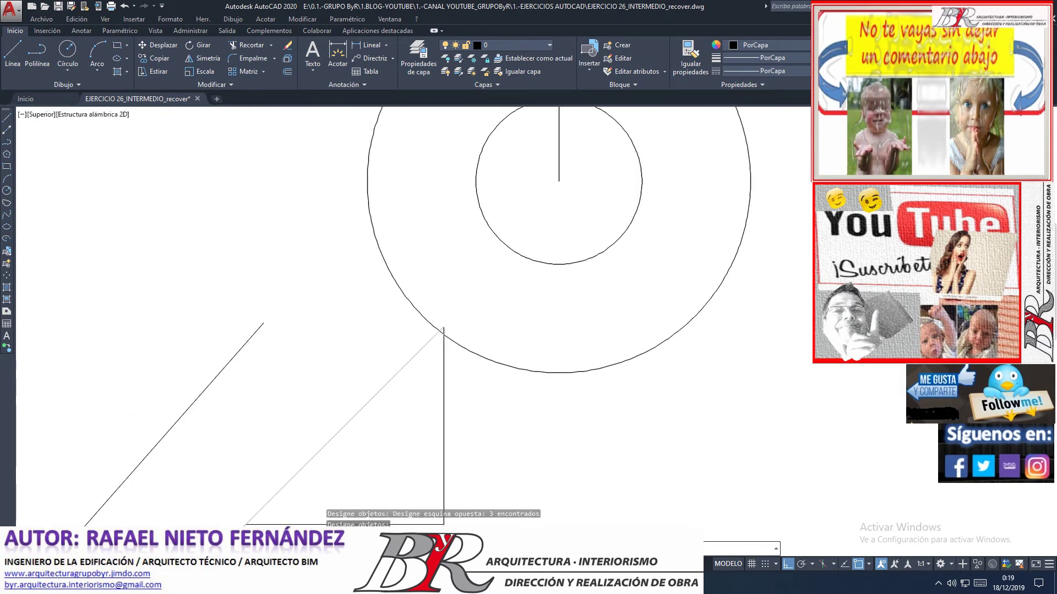
{"action": "scroll", "coordinate": [443, 327], "scroll_direction": "down", "scroll_amount": 4}
{"action": "left_click", "coordinate": [487, 270]}
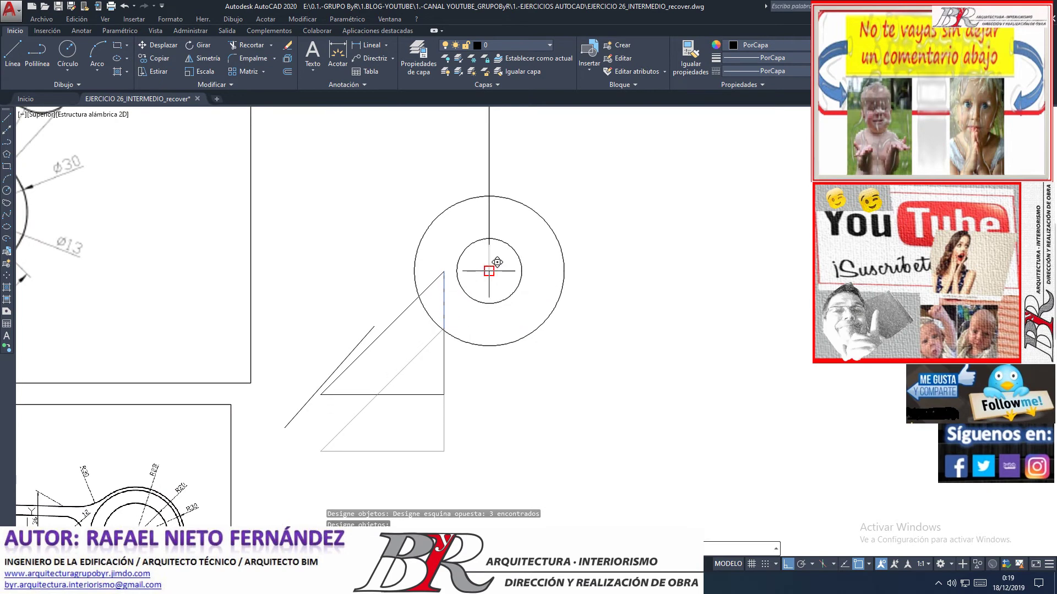
{"action": "scroll", "coordinate": [545, 377], "scroll_direction": "down", "scroll_amount": 3}
{"action": "left_click", "coordinate": [545, 377]}
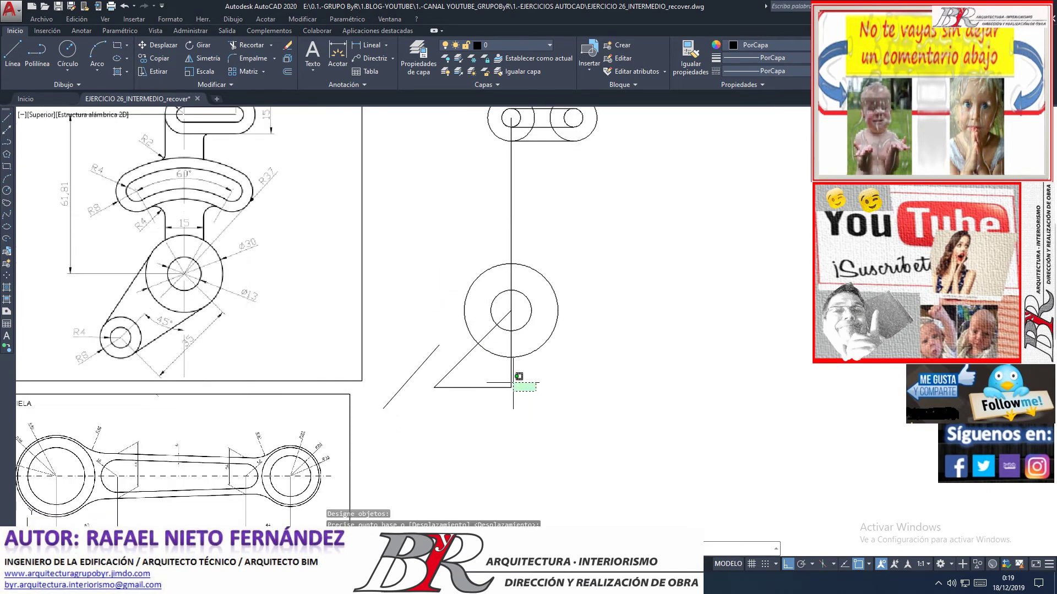
{"action": "left_click", "coordinate": [471, 385]}
{"action": "left_click", "coordinate": [406, 397]}
{"action": "left_click", "coordinate": [387, 387]}
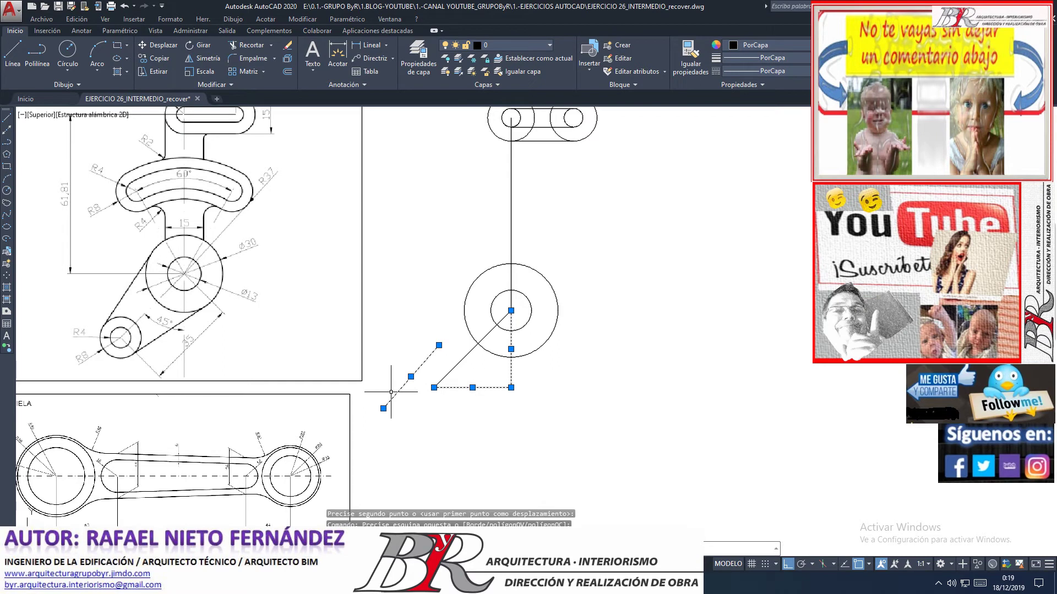
{"action": "key", "text": "Delete"}
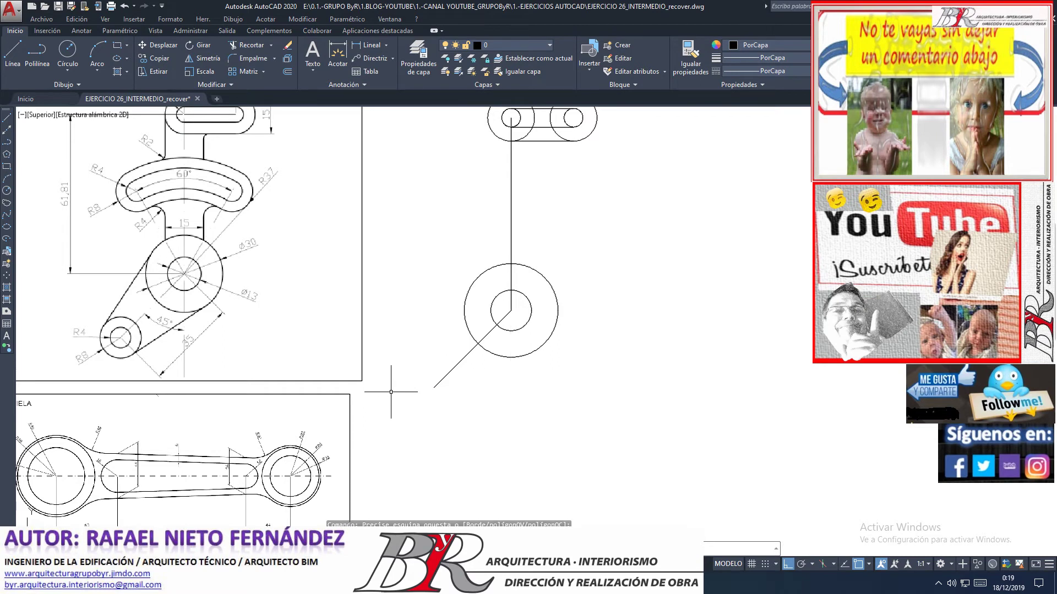
{"action": "scroll", "coordinate": [390, 392], "scroll_direction": "down", "scroll_amount": 2}
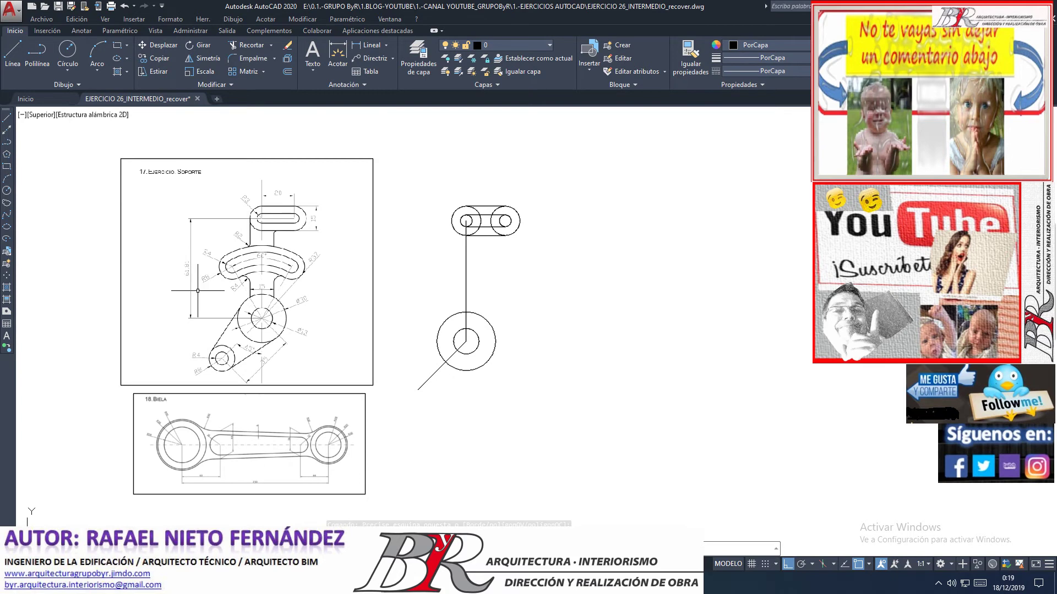
{"action": "scroll", "coordinate": [198, 290], "scroll_direction": "up", "scroll_amount": 2}
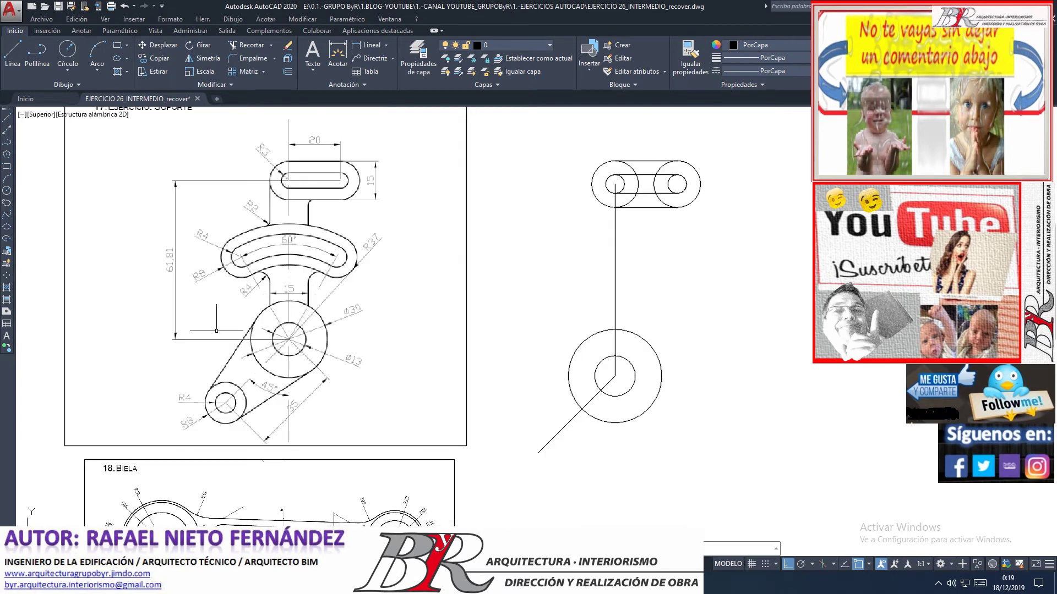
{"action": "scroll", "coordinate": [187, 421], "scroll_direction": "up", "scroll_amount": 2}
{"action": "left_click", "coordinate": [129, 323]}
{"action": "left_click", "coordinate": [355, 459]}
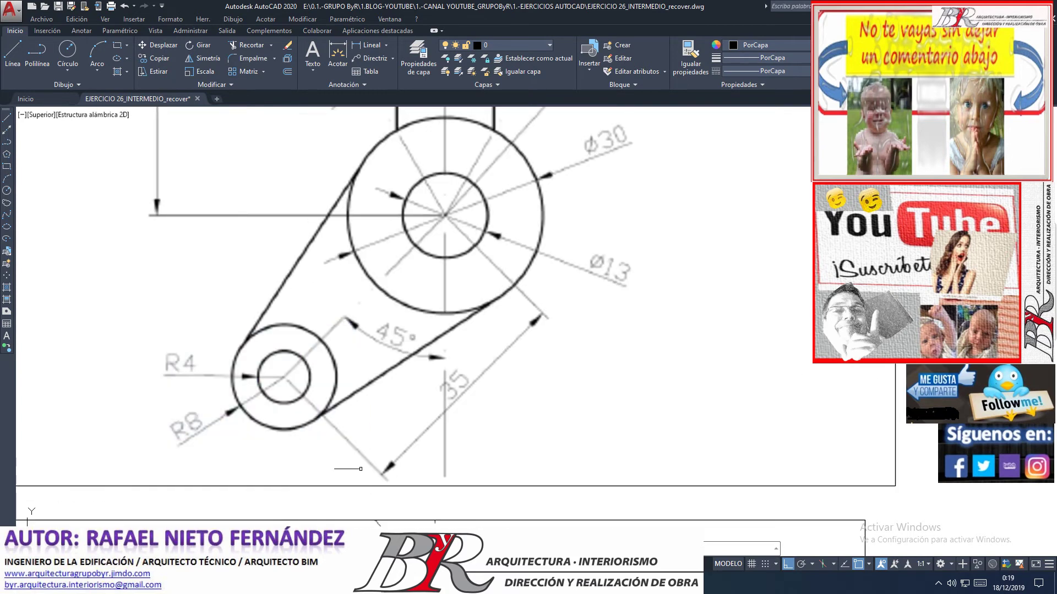
{"action": "scroll", "coordinate": [285, 406], "scroll_direction": "down", "scroll_amount": 4}
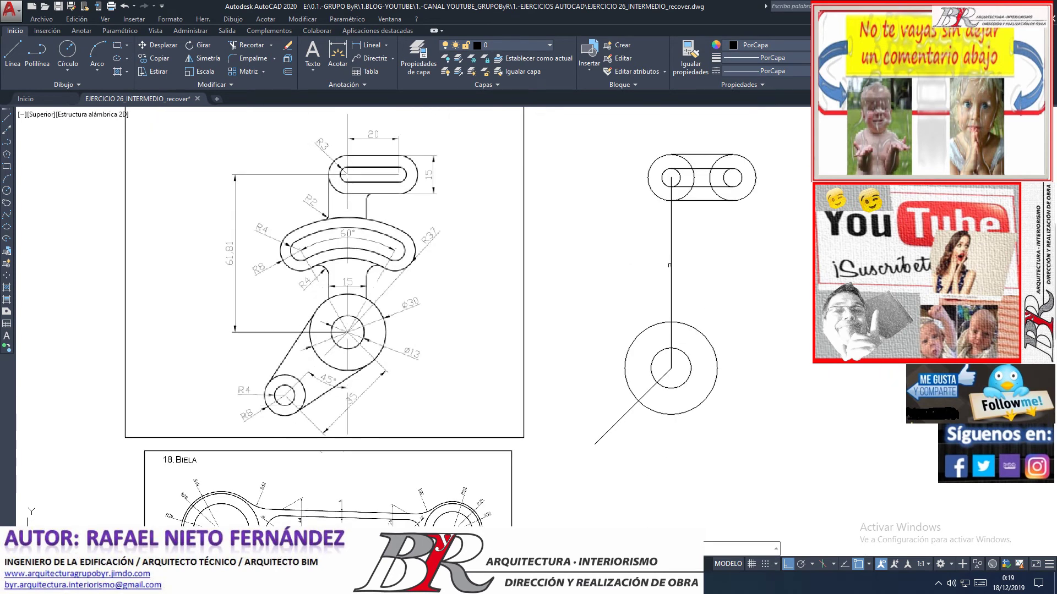
{"action": "scroll", "coordinate": [673, 457], "scroll_direction": "up", "scroll_amount": 3}
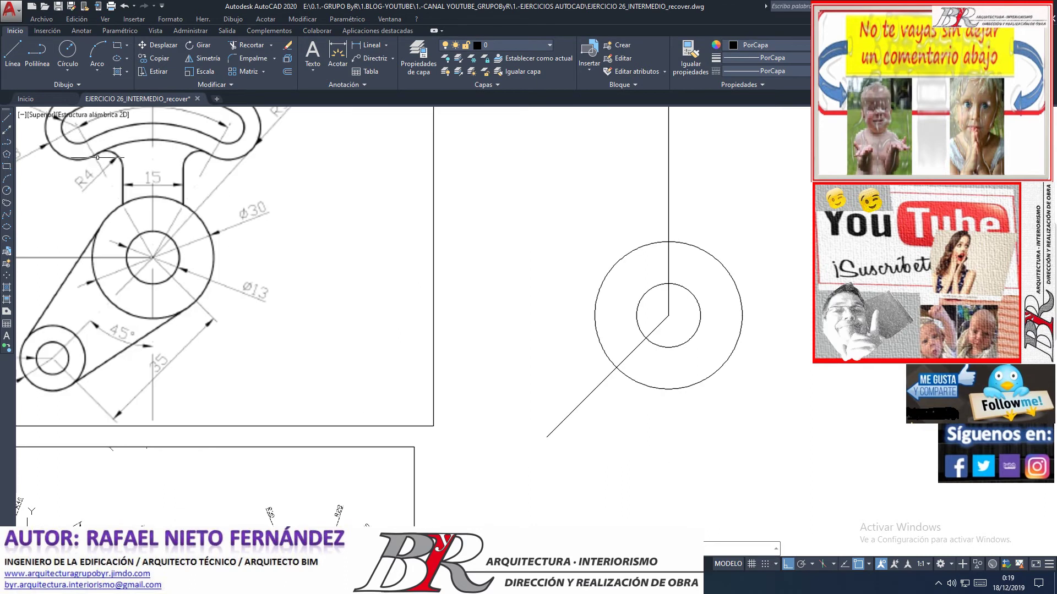
{"action": "scroll", "coordinate": [316, 328], "scroll_direction": "down", "scroll_amount": 3}
{"action": "scroll", "coordinate": [116, 353], "scroll_direction": "up", "scroll_amount": 2}
{"action": "scroll", "coordinate": [115, 354], "scroll_direction": "up", "scroll_amount": 2}
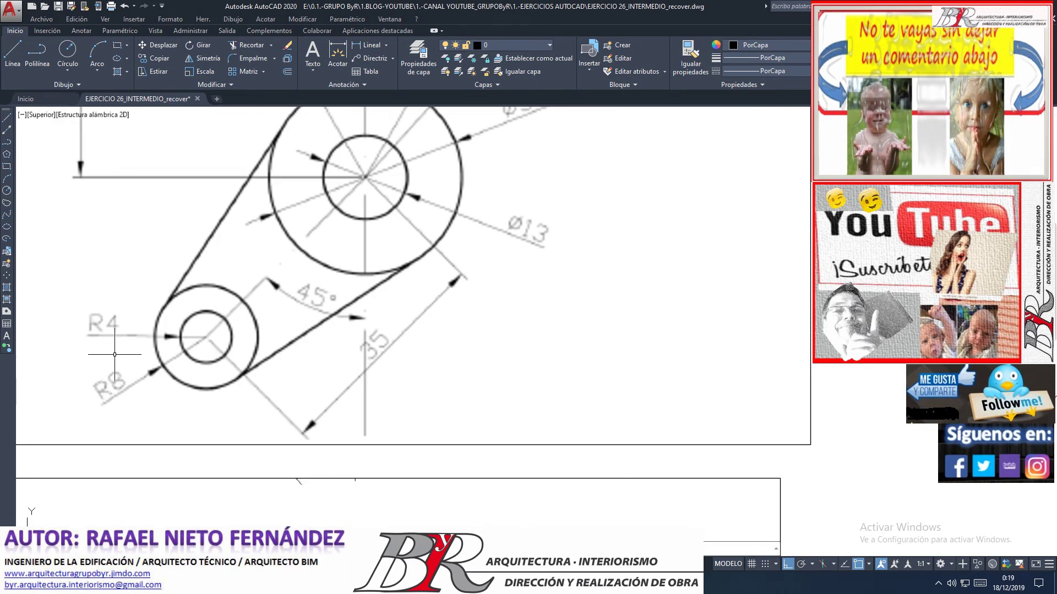
- Draw a radius-4 circle centred on the lower endpoint of the diagonal line
{"action": "left_click", "coordinate": [68, 72]}
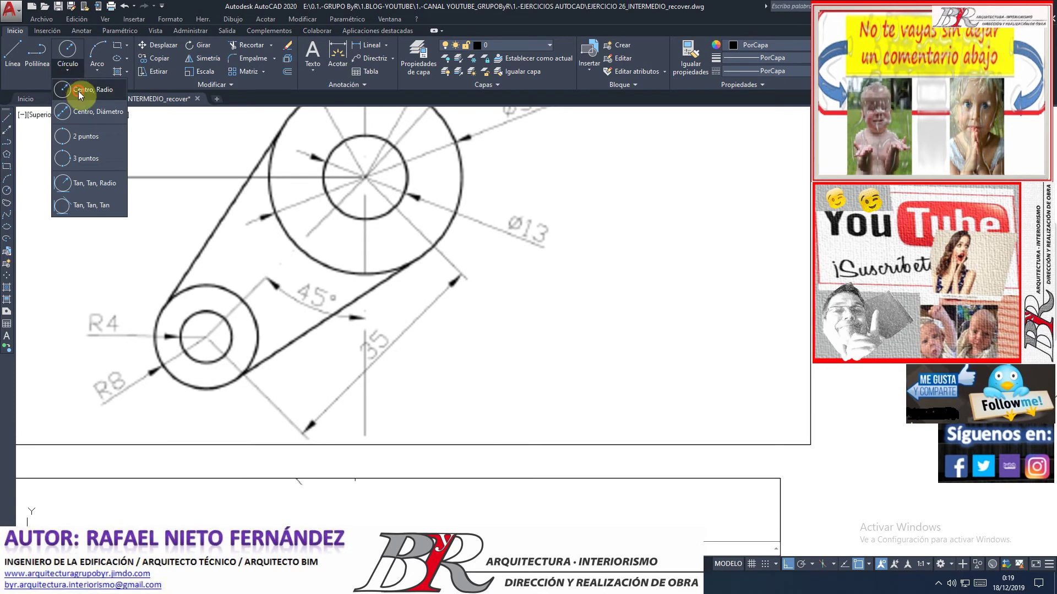
{"action": "left_click", "coordinate": [80, 94]}
{"action": "scroll", "coordinate": [112, 287], "scroll_direction": "down", "scroll_amount": 2}
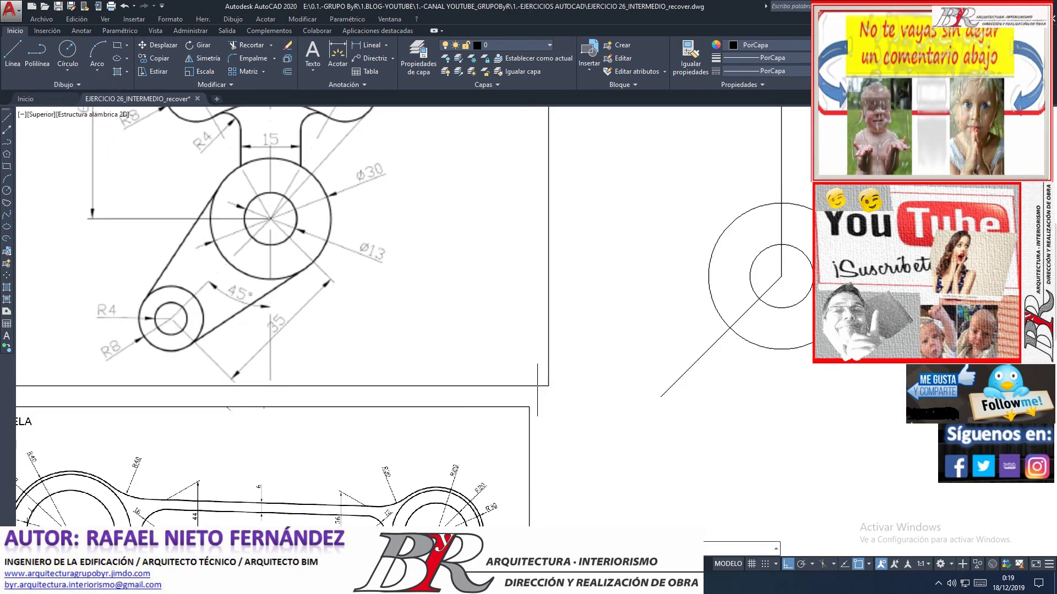
{"action": "left_click", "coordinate": [661, 397]}
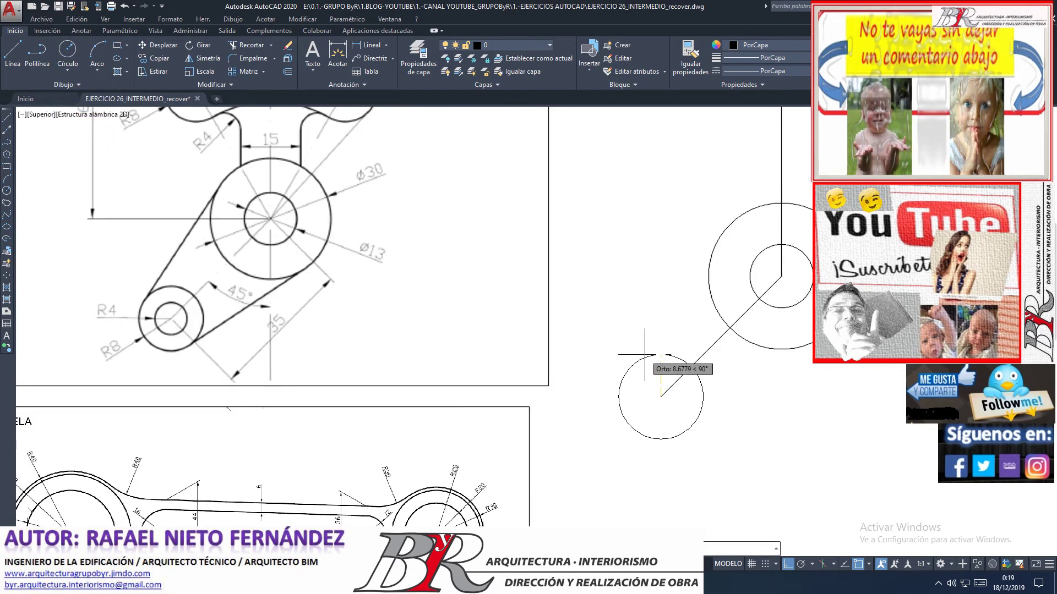
{"action": "type", "text": "4"}
{"action": "key", "text": "Return"}
{"action": "key", "text": "Return"}
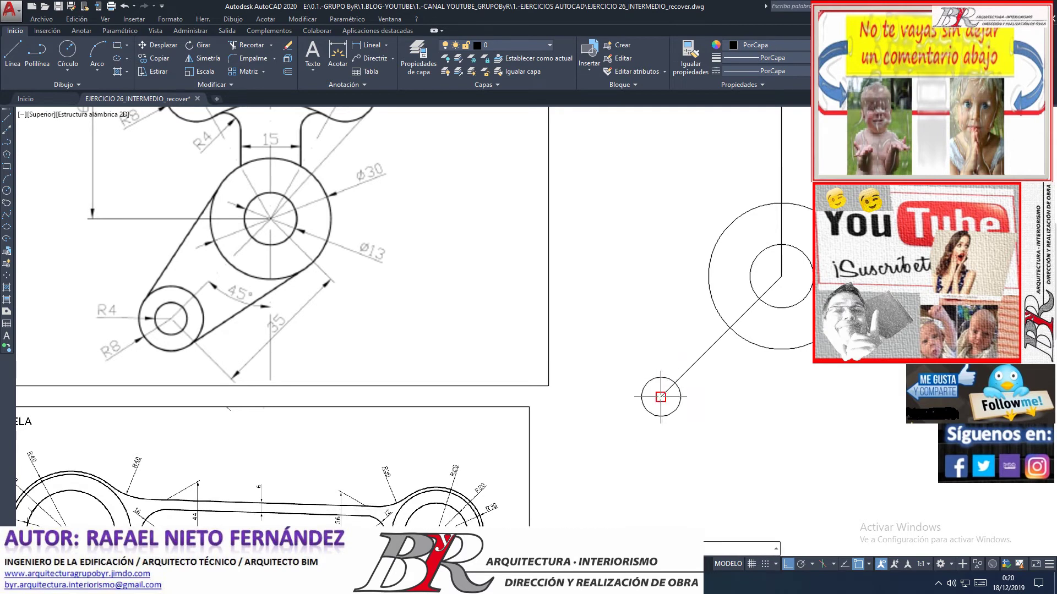
- Add a concentric radius-8 circle at the same centre point
{"action": "left_click", "coordinate": [660, 396]}
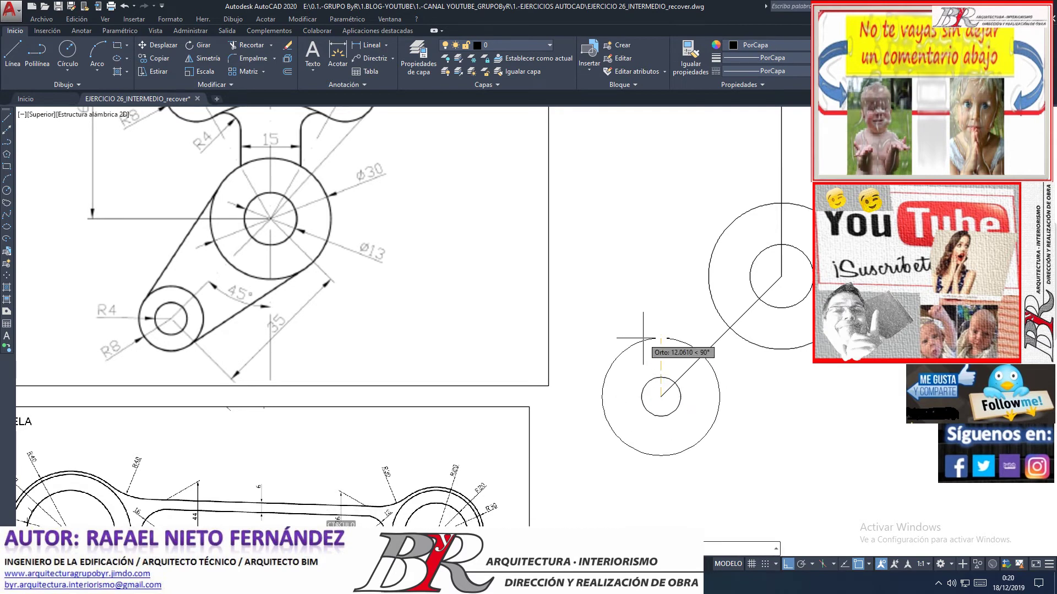
{"action": "type", "text": "8"}
{"action": "key", "text": "Return"}
{"action": "key", "text": "Return"}
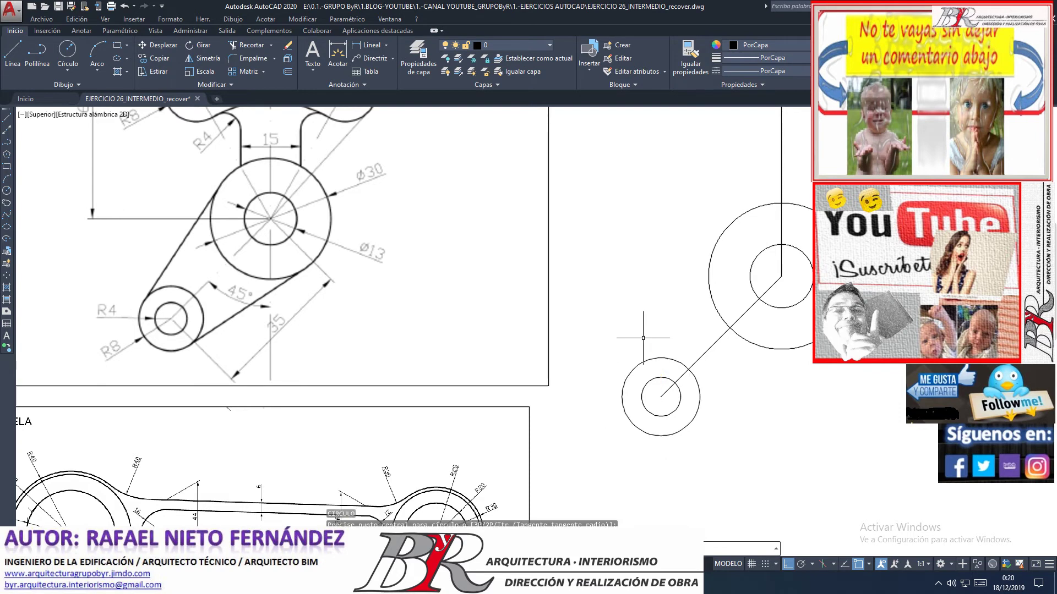
{"action": "scroll", "coordinate": [385, 347], "scroll_direction": "down", "scroll_amount": 4}
{"action": "scroll", "coordinate": [443, 301], "scroll_direction": "down", "scroll_amount": 3}
{"action": "scroll", "coordinate": [455, 298], "scroll_direction": "up", "scroll_amount": 4}
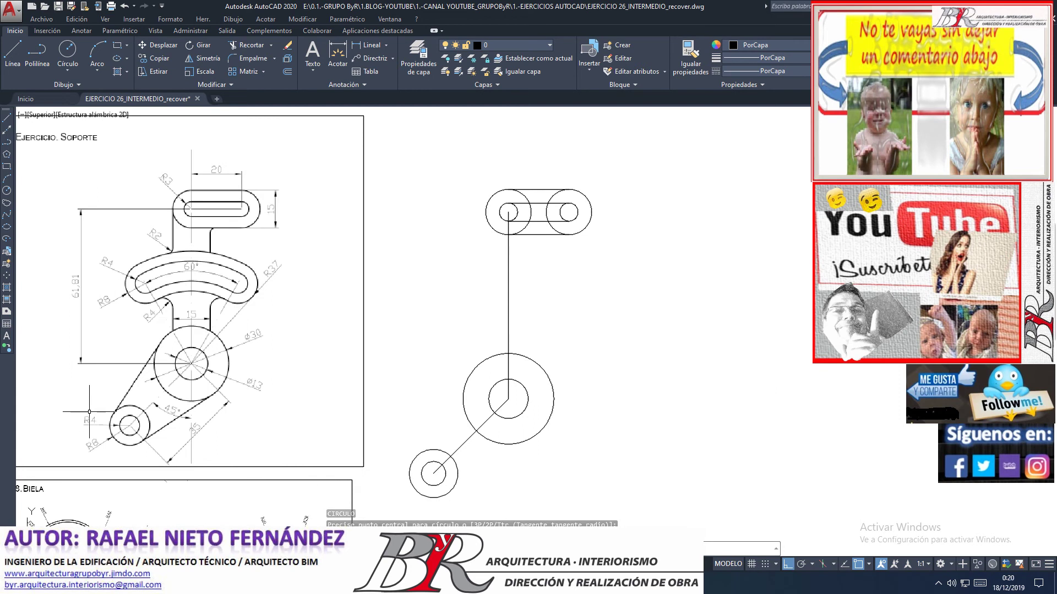
{"action": "scroll", "coordinate": [88, 413], "scroll_direction": "up", "scroll_amount": 4}
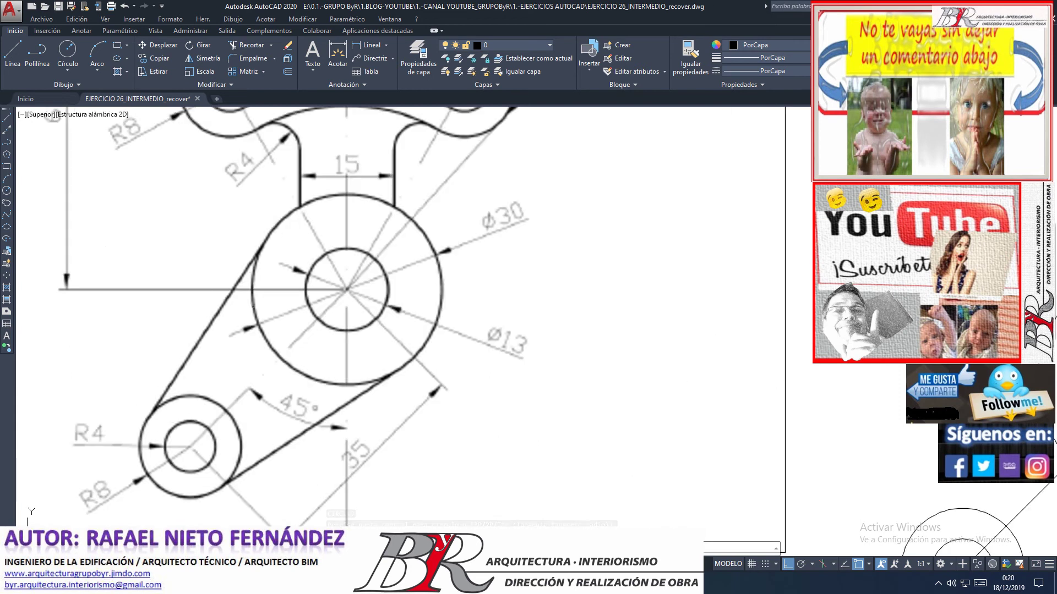
- Select and clear the diagonal line, then show the status-bar object snap mode list
{"action": "scroll", "coordinate": [400, 375], "scroll_direction": "down", "scroll_amount": 5}
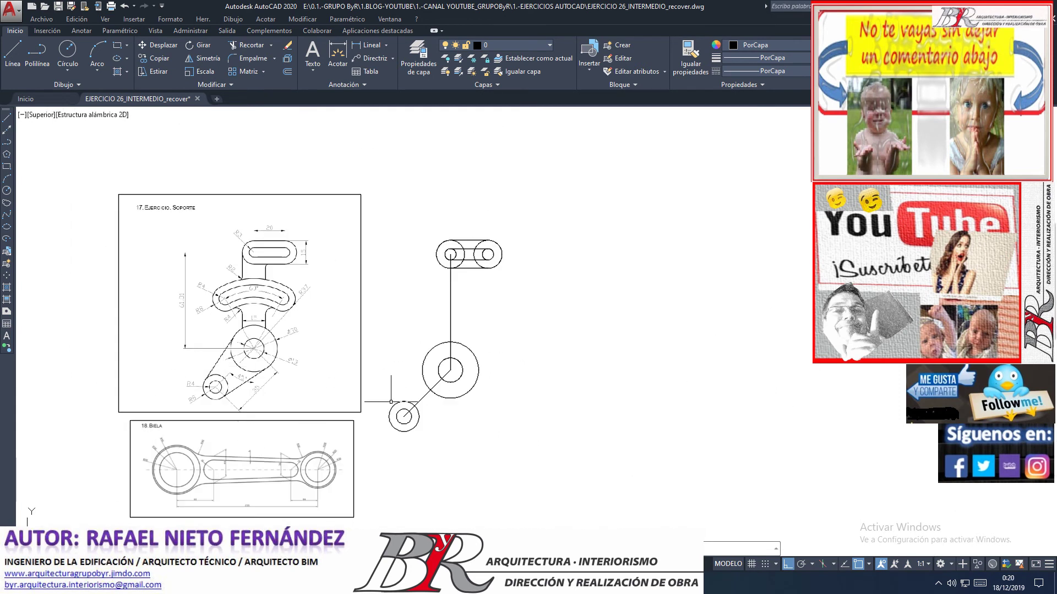
{"action": "scroll", "coordinate": [396, 405], "scroll_direction": "up", "scroll_amount": 2}
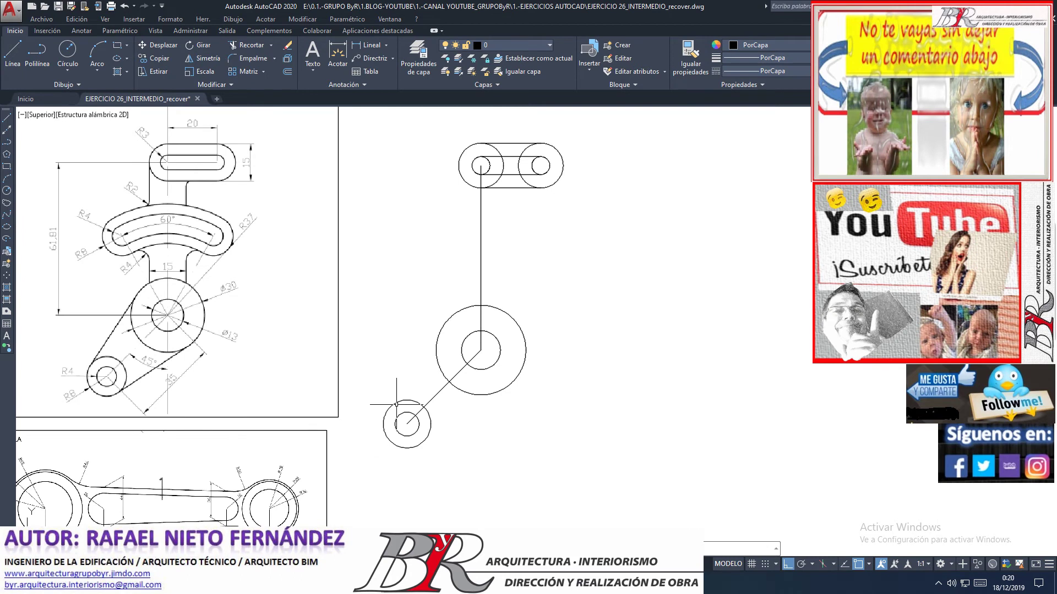
{"action": "left_click", "coordinate": [445, 386]}
{"action": "scroll", "coordinate": [406, 383], "scroll_direction": "up", "scroll_amount": 3}
{"action": "scroll", "coordinate": [405, 374], "scroll_direction": "up", "scroll_amount": 1}
{"action": "scroll", "coordinate": [403, 388], "scroll_direction": "down", "scroll_amount": 2}
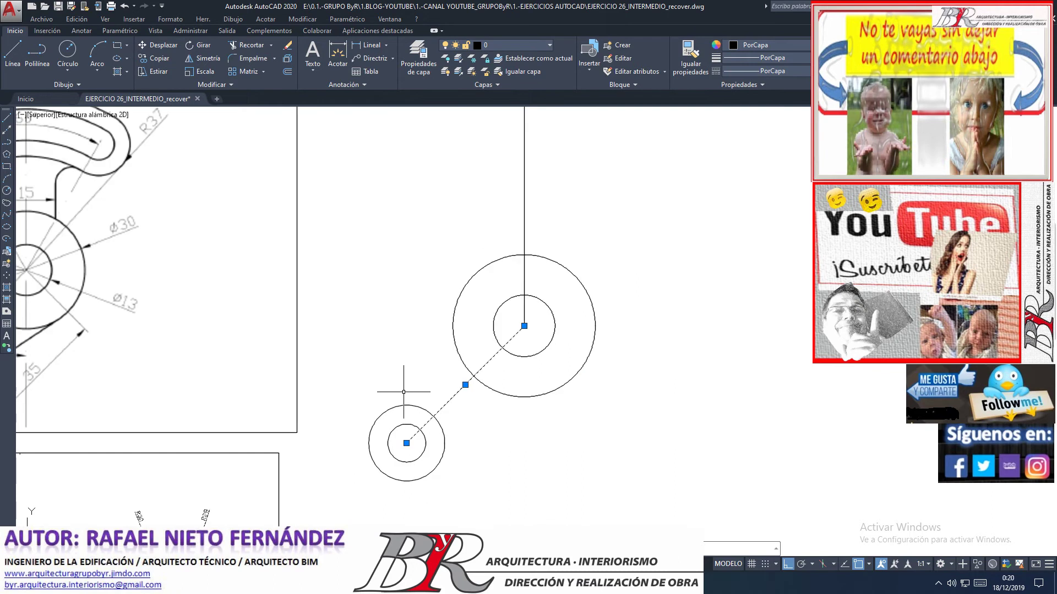
{"action": "key", "text": "Escape"}
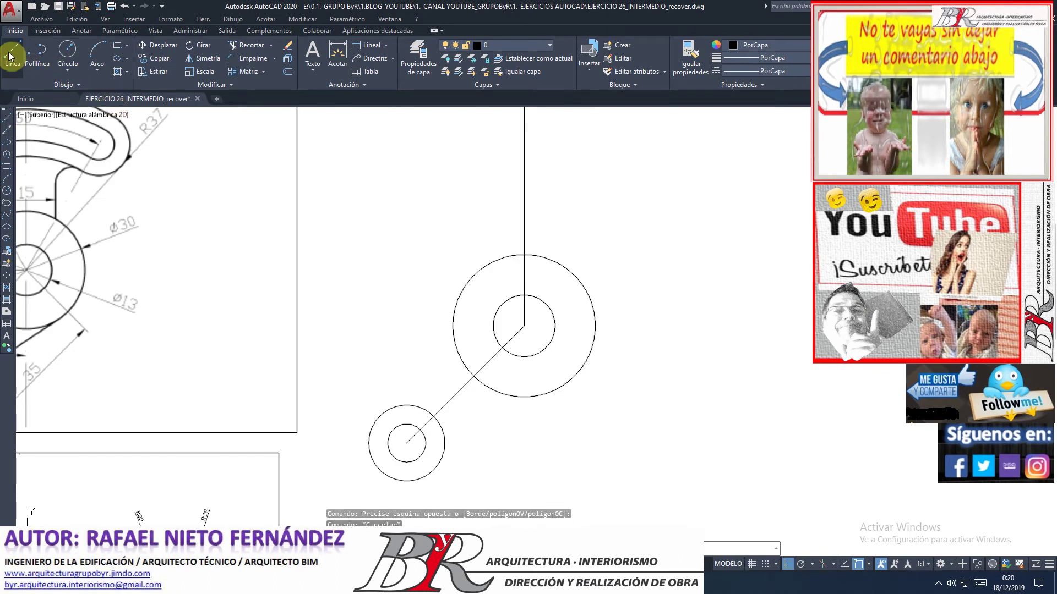
{"action": "left_click", "coordinate": [869, 564]}
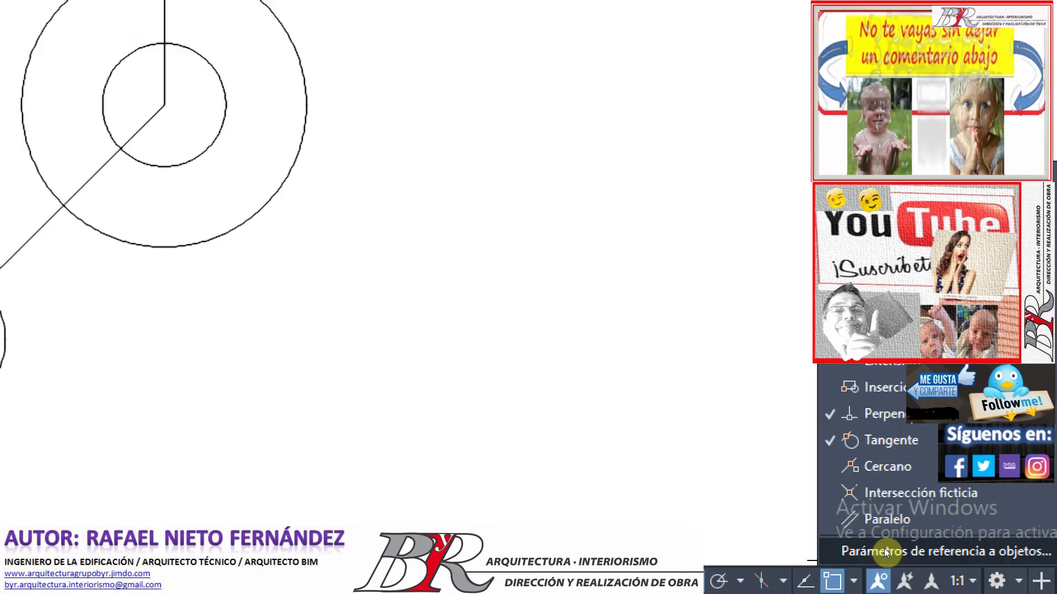
- In object snap settings, clear every mode, enable only Tangente, and accept
{"action": "left_click", "coordinate": [884, 550]}
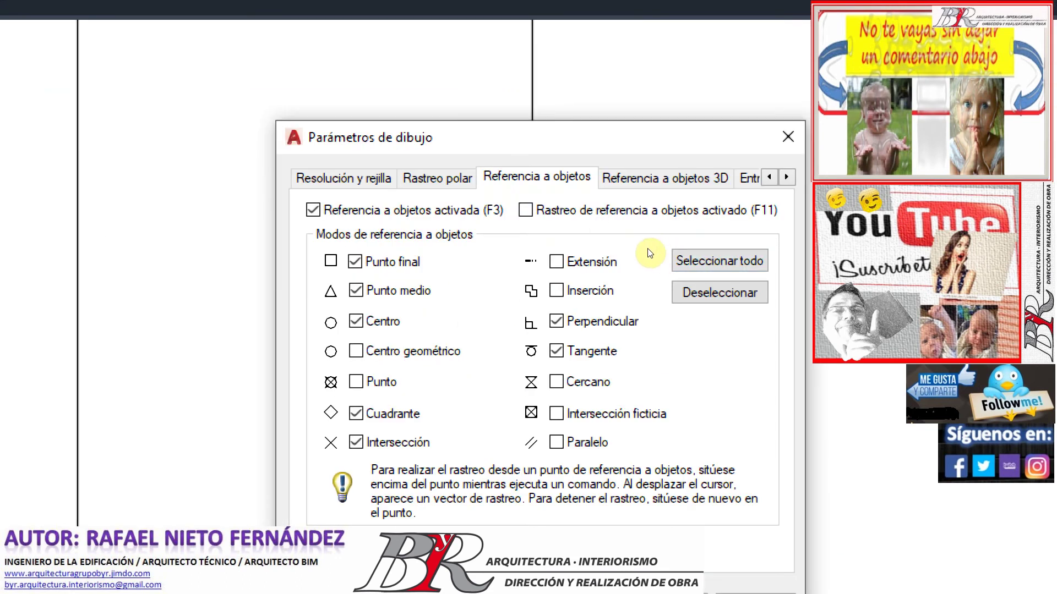
{"action": "key", "text": "Tab"}
{"action": "key", "text": "shift+Tab"}
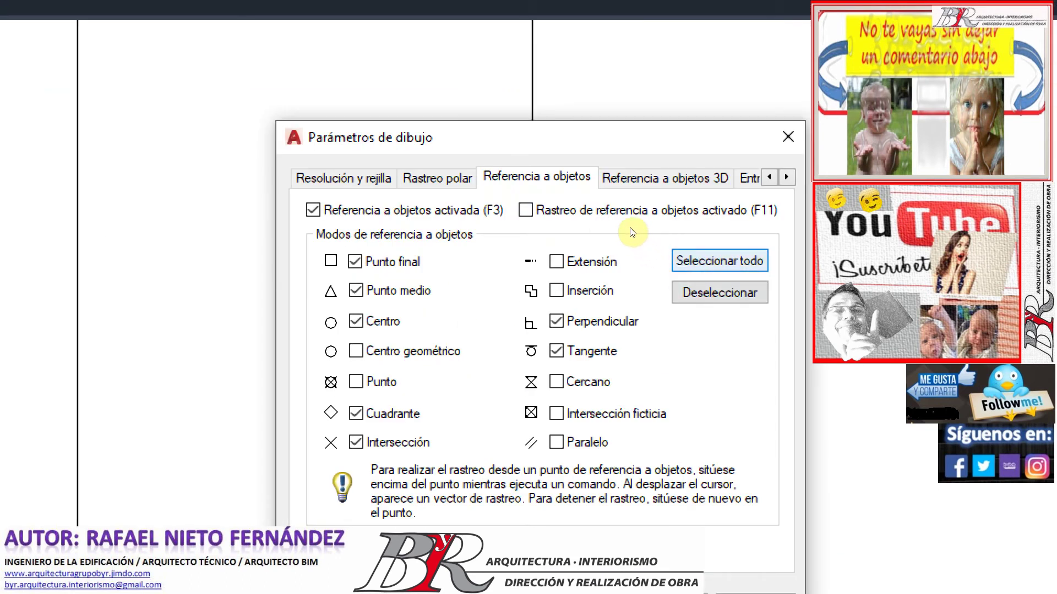
{"action": "key", "text": "Return"}
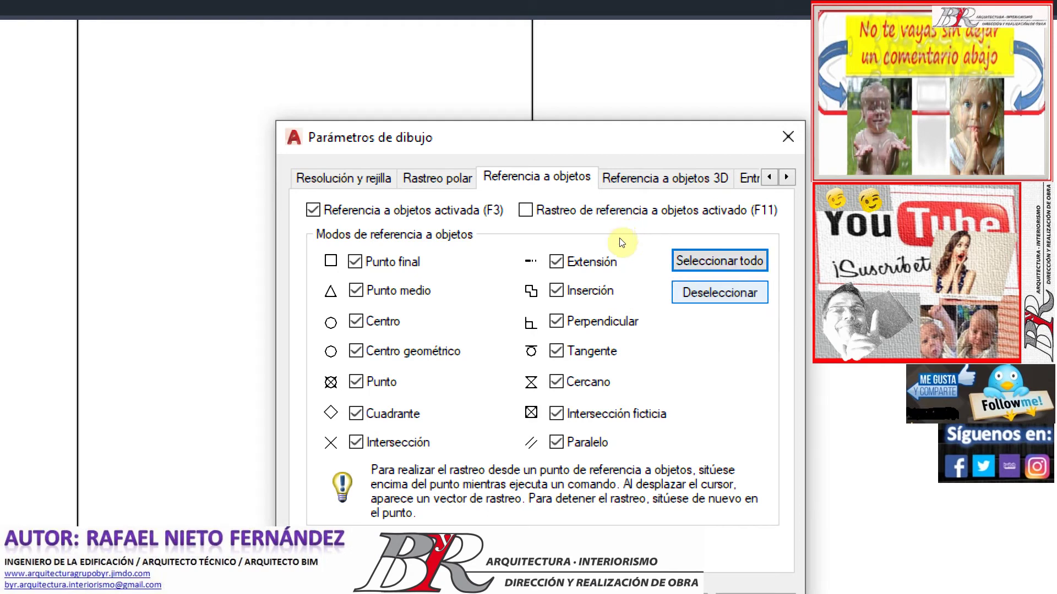
{"action": "key", "text": "Tab"}
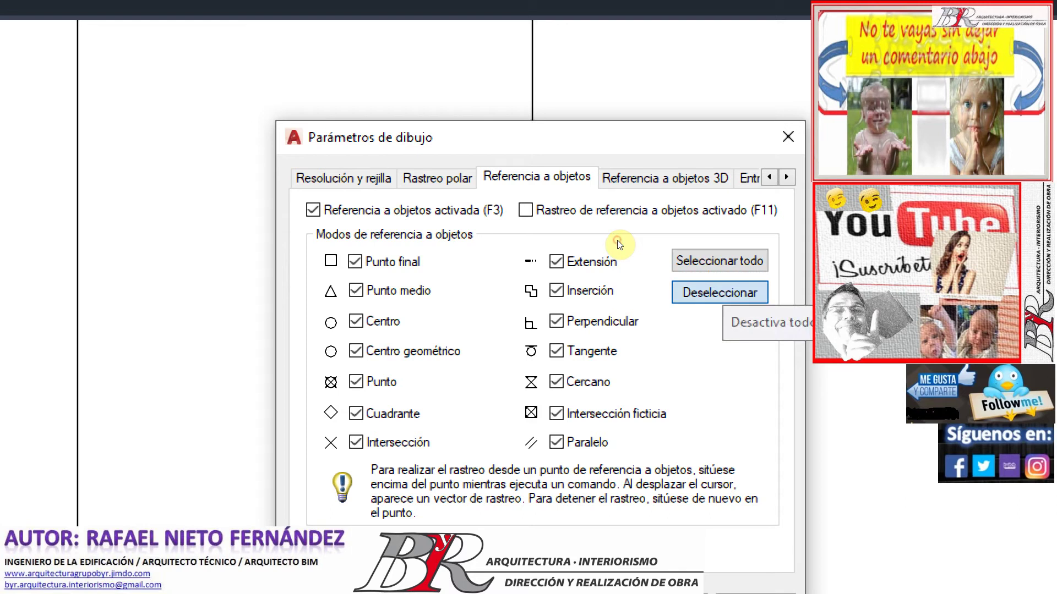
{"action": "key", "text": "space"}
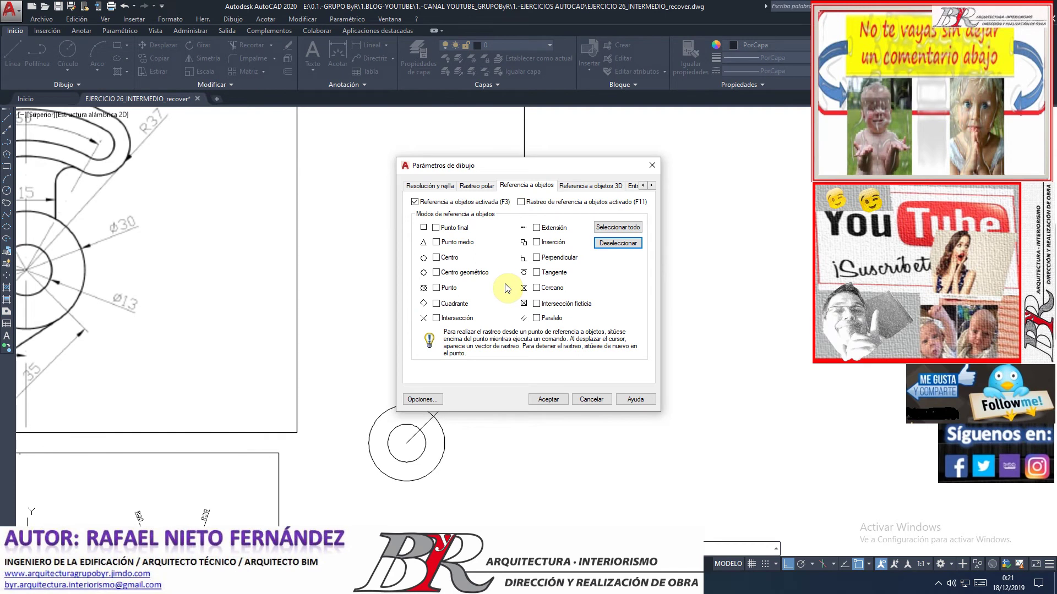
{"action": "left_click", "coordinate": [549, 279]}
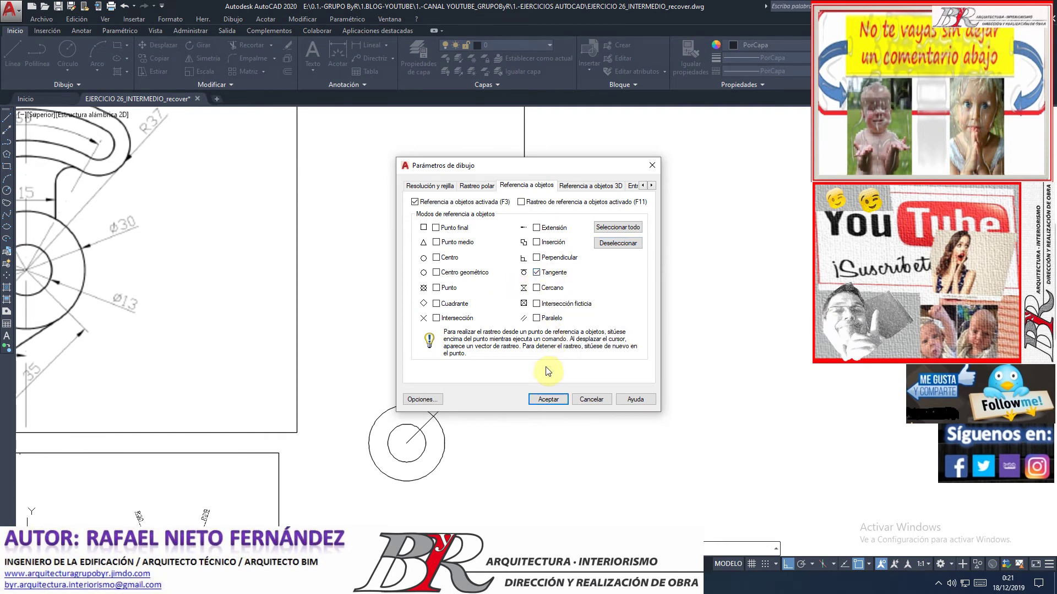
{"action": "left_click", "coordinate": [541, 398]}
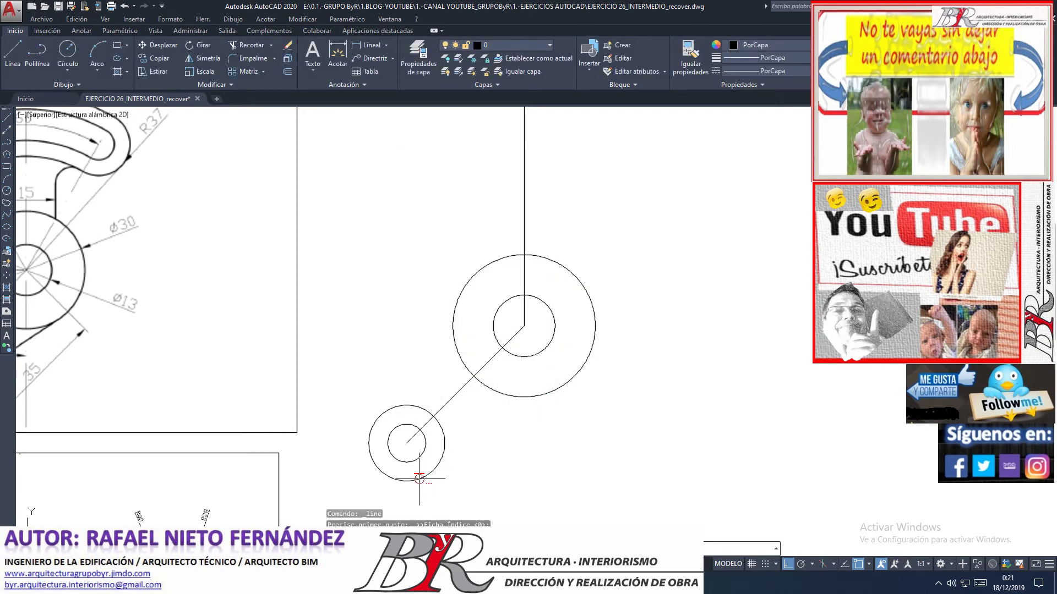
- Draw two lines tangent to both the small and large circles
{"action": "left_click", "coordinate": [434, 468]}
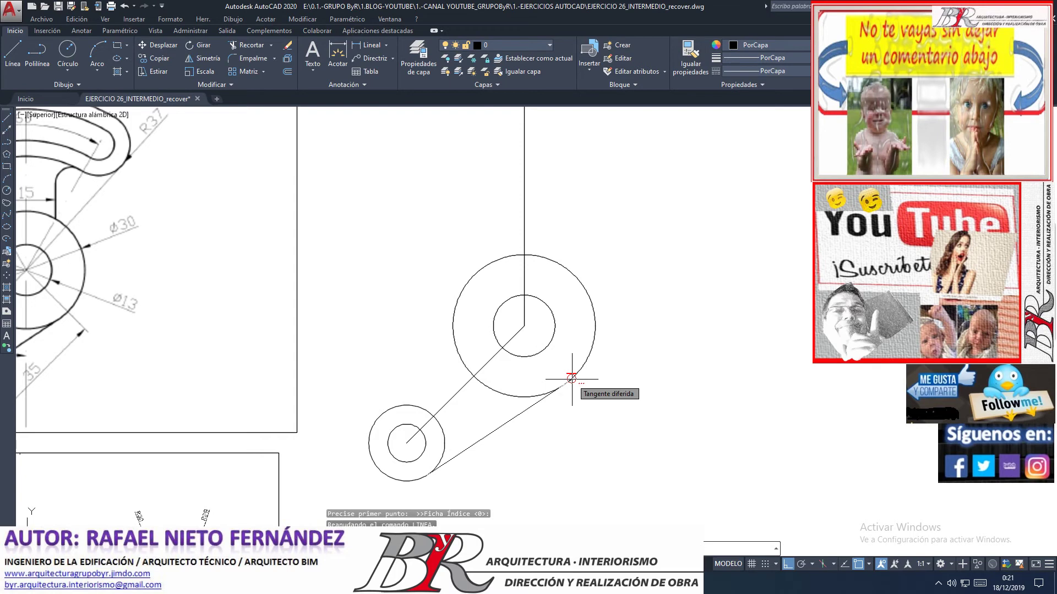
{"action": "left_click", "coordinate": [571, 380]}
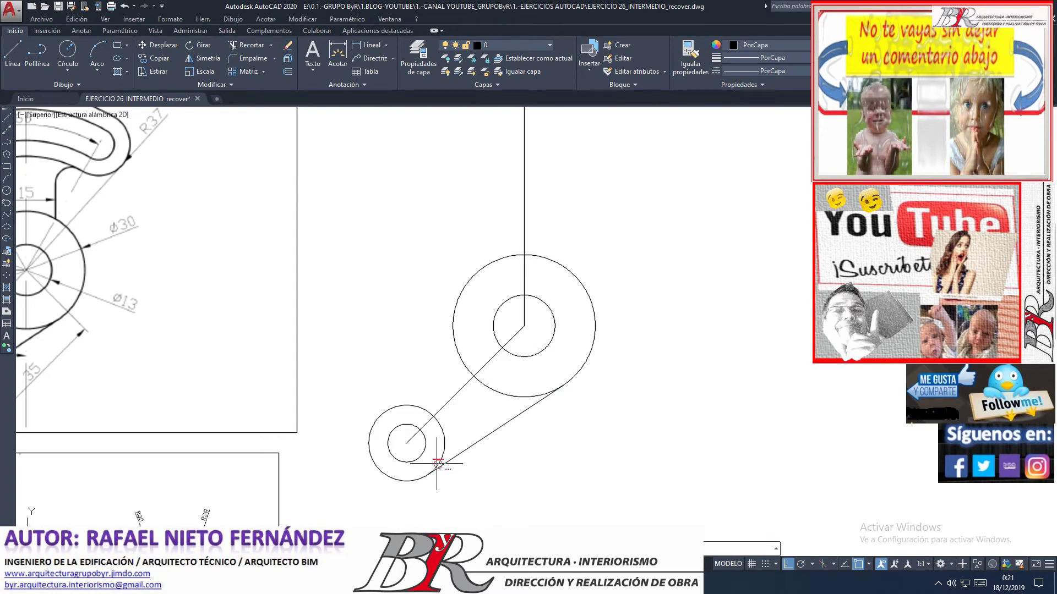
{"action": "key", "text": "space"}
{"action": "left_click", "coordinate": [444, 441]}
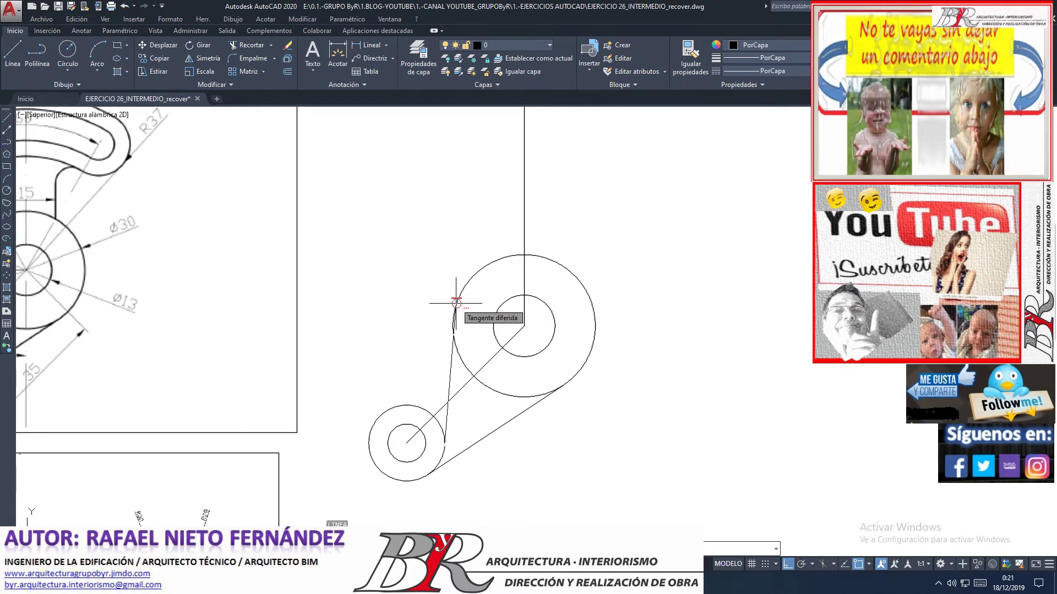
{"action": "left_click", "coordinate": [456, 302]}
{"action": "key", "text": "space"}
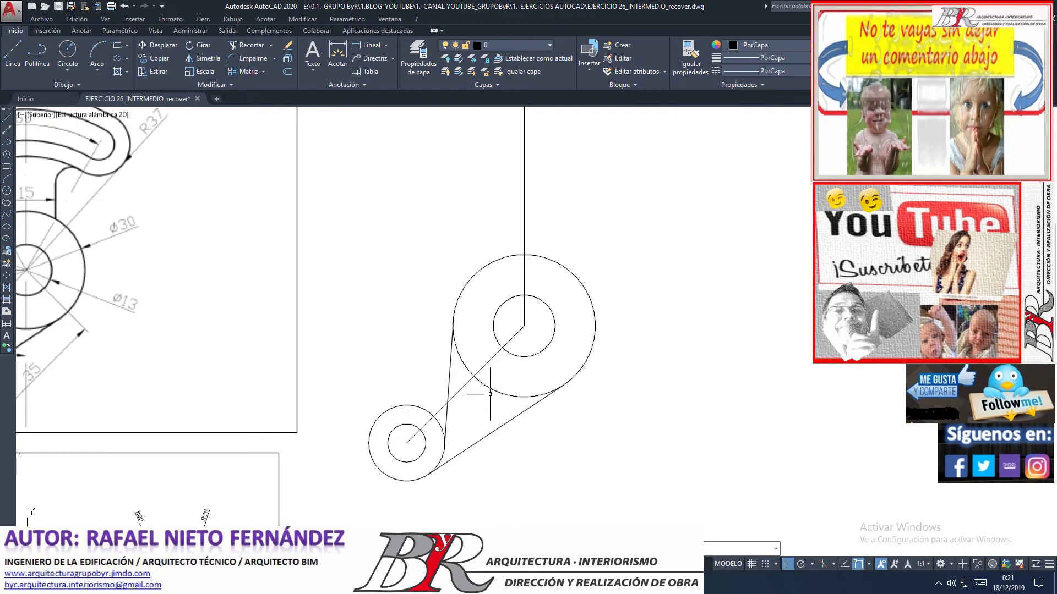
- Erase the stray left tangent line and select the lower tangent line
{"action": "left_click", "coordinate": [448, 383]}
{"action": "left_click", "coordinate": [495, 429]}
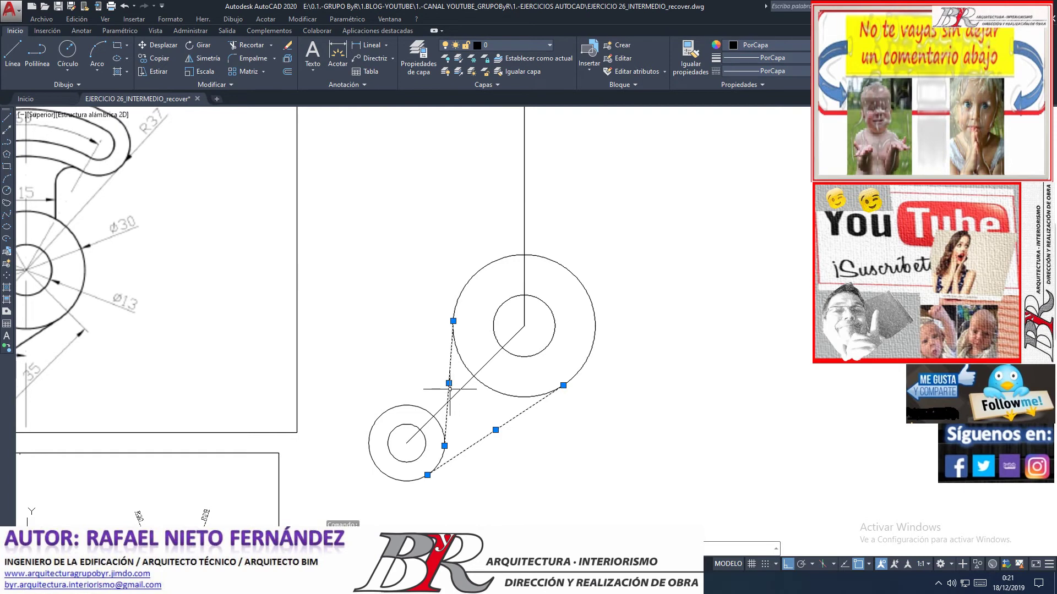
{"action": "key", "text": "Escape"}
{"action": "left_click", "coordinate": [449, 383]}
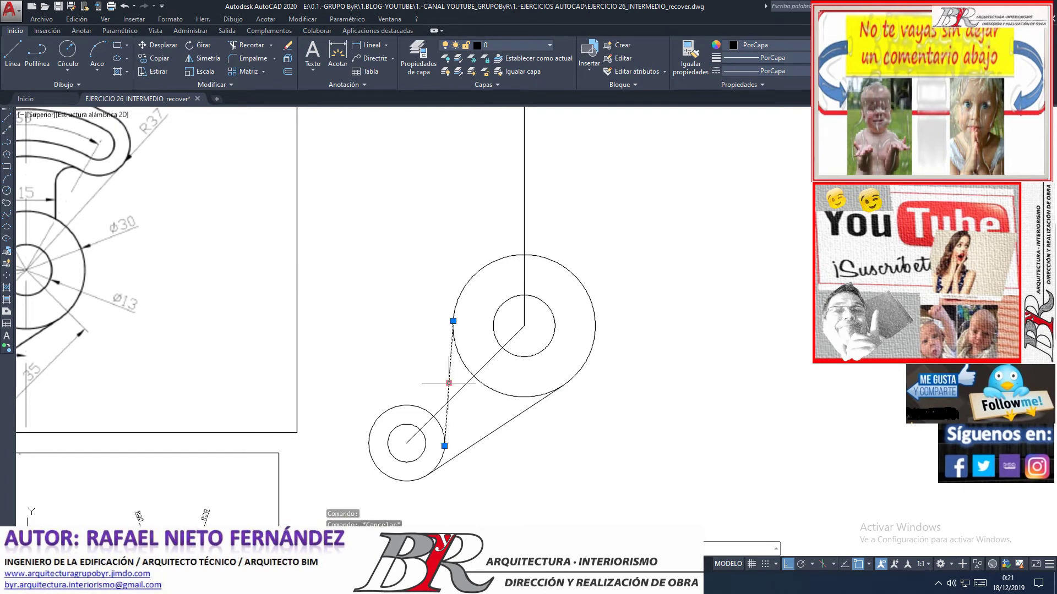
{"action": "key", "text": "Delete"}
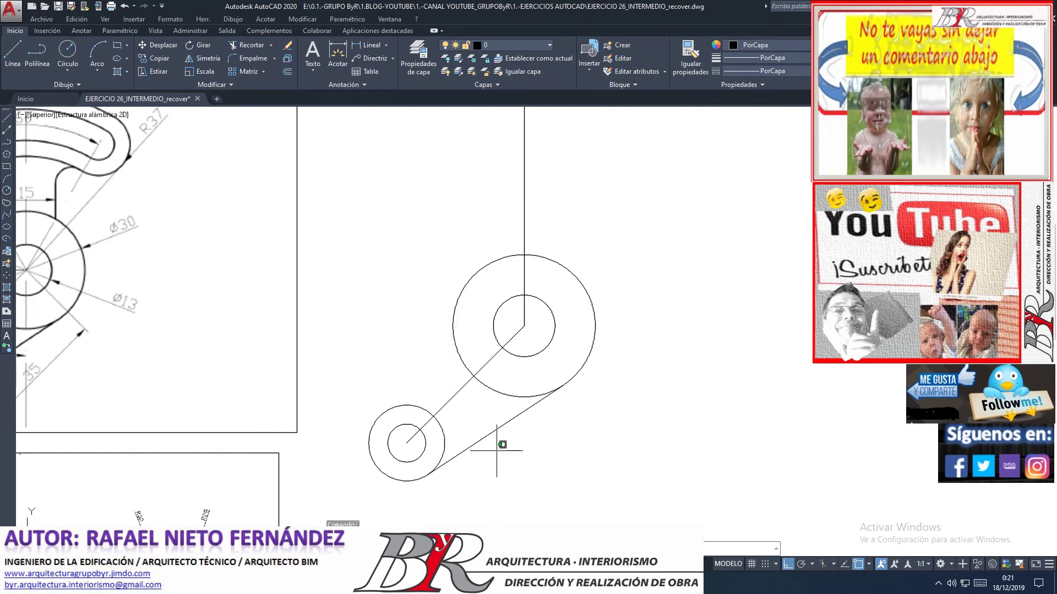
{"action": "left_click", "coordinate": [497, 451]}
{"action": "left_click", "coordinate": [477, 433]}
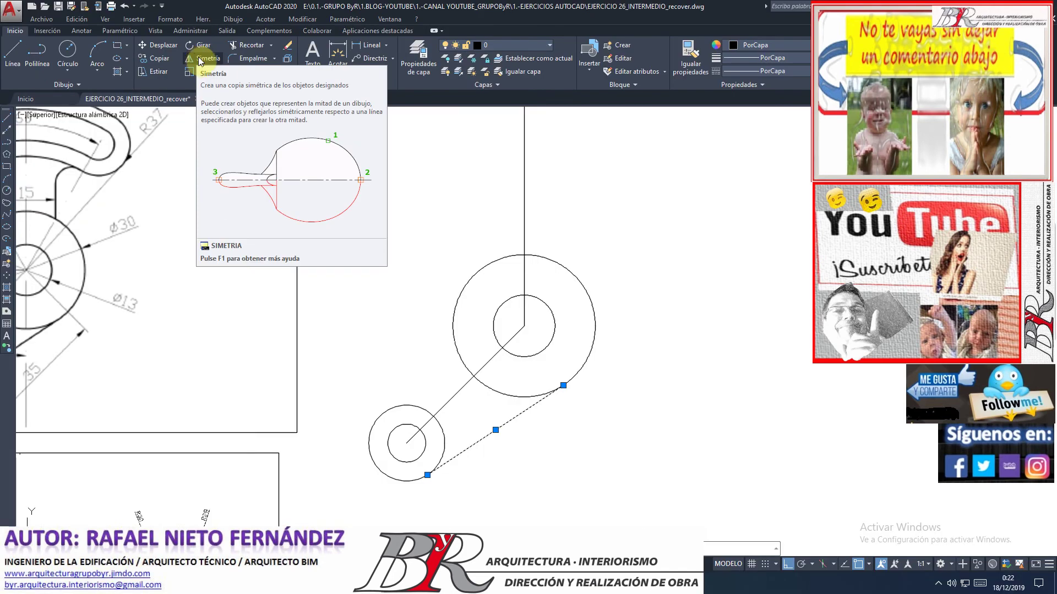
- Mirror the lower tangent line across the diagonal centre line, keeping the original
{"action": "left_click", "coordinate": [202, 58]}
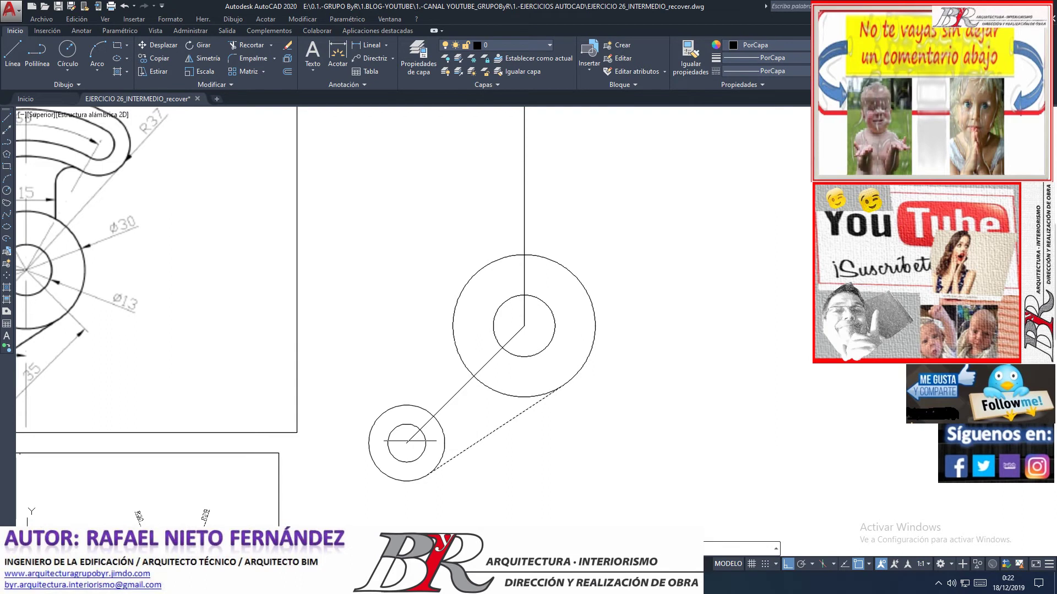
{"action": "left_click", "coordinate": [791, 567]}
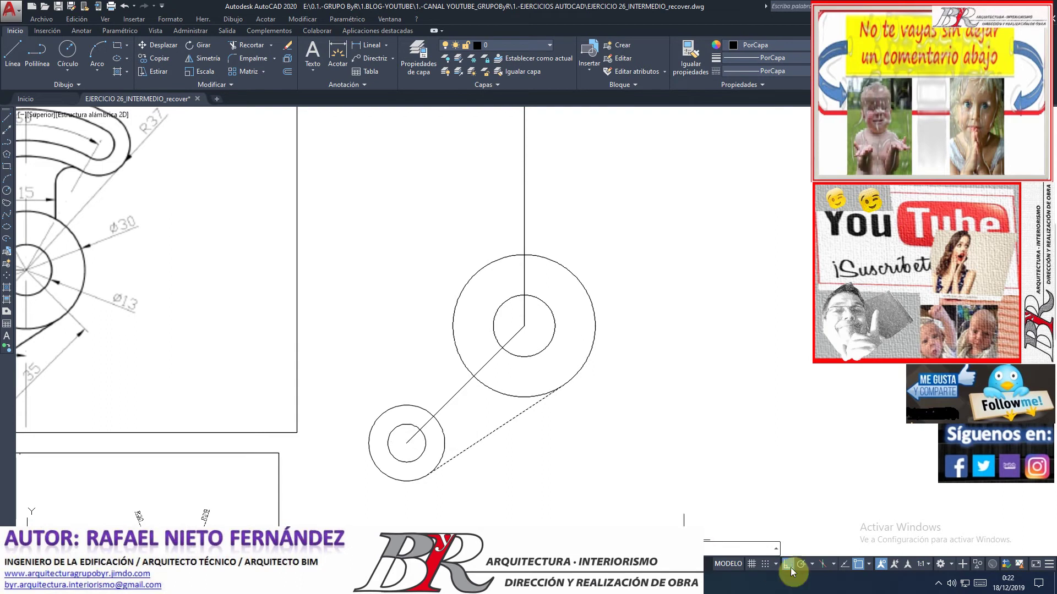
{"action": "left_click", "coordinate": [869, 564]}
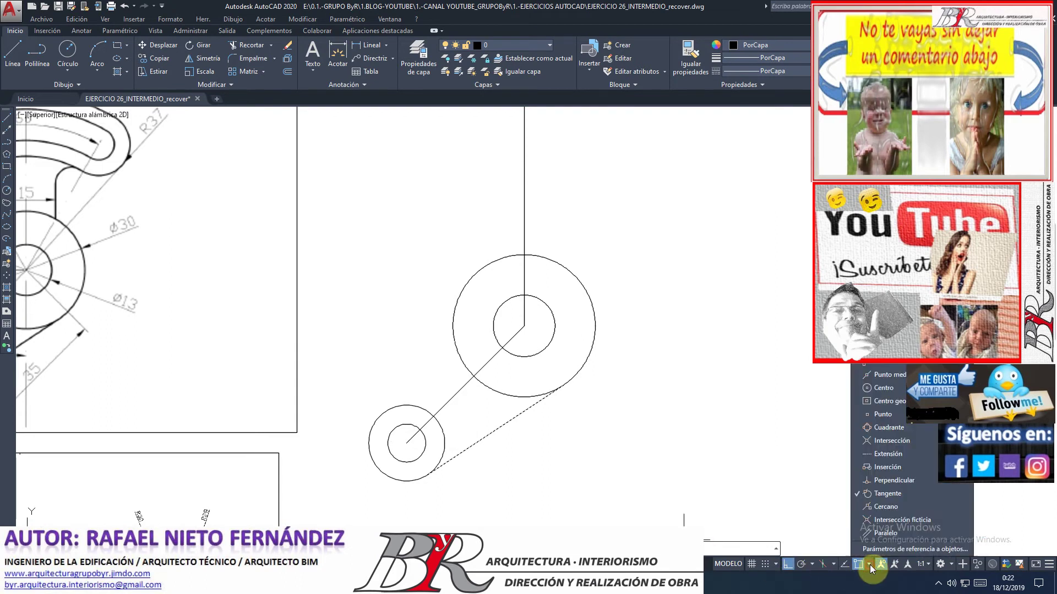
{"action": "left_click", "coordinate": [819, 371]}
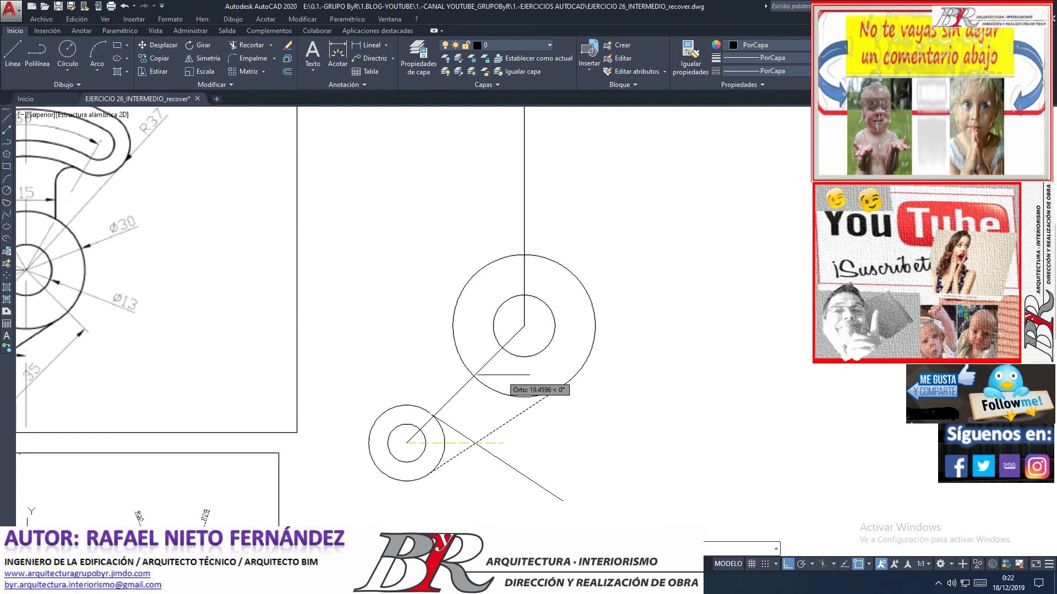
{"action": "key", "text": "Return"}
{"action": "left_click", "coordinate": [524, 325]}
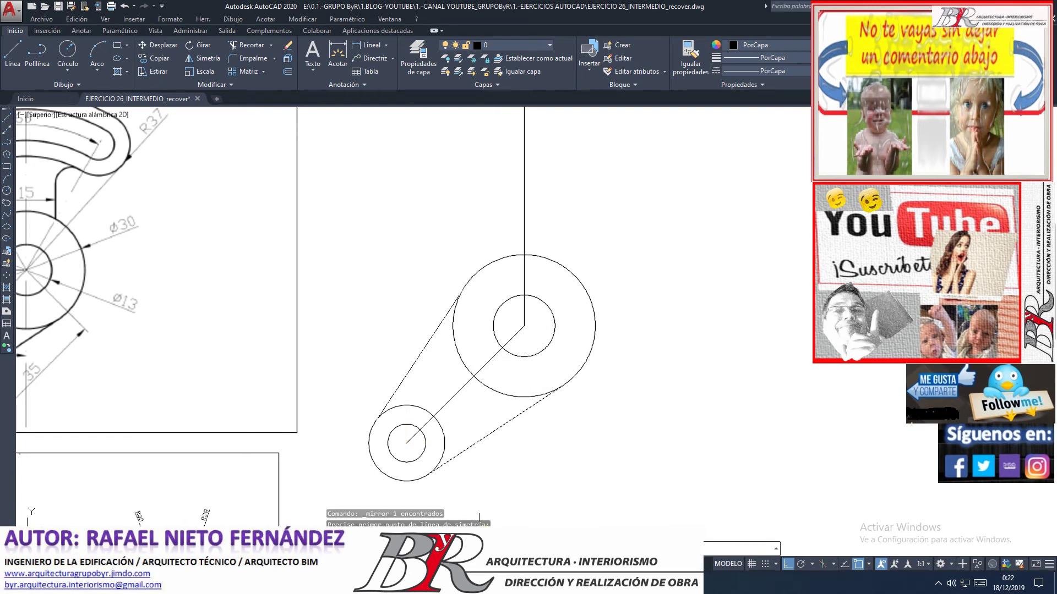
{"action": "left_click", "coordinate": [523, 326]}
{"action": "scroll", "coordinate": [495, 330], "scroll_direction": "down", "scroll_amount": 3}
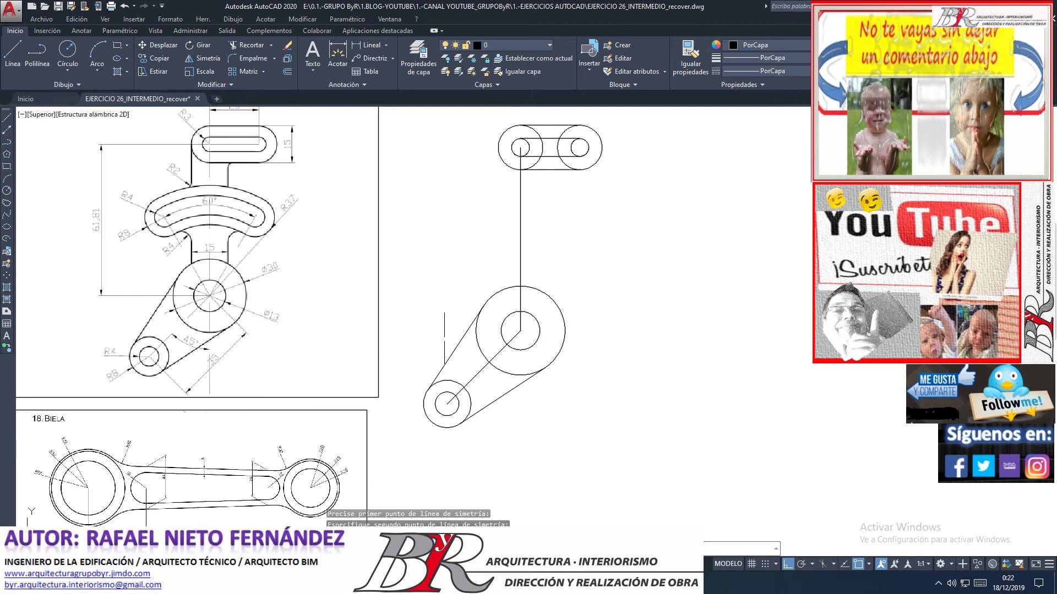
{"action": "scroll", "coordinate": [455, 323], "scroll_direction": "up", "scroll_amount": 4}
{"action": "left_click", "coordinate": [548, 302]}
{"action": "scroll", "coordinate": [548, 308], "scroll_direction": "down", "scroll_amount": 2}
{"action": "type", "text": "N"}
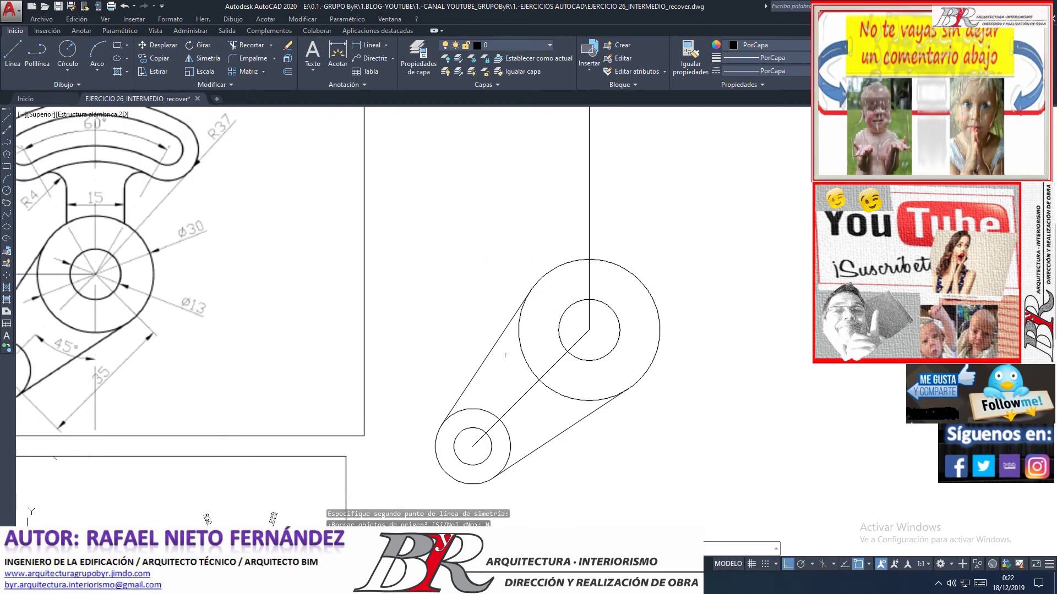
{"action": "key", "text": "Return"}
- Select the tangent line, both circles and the centre line to check them, then deselect
{"action": "left_click", "coordinate": [549, 438]}
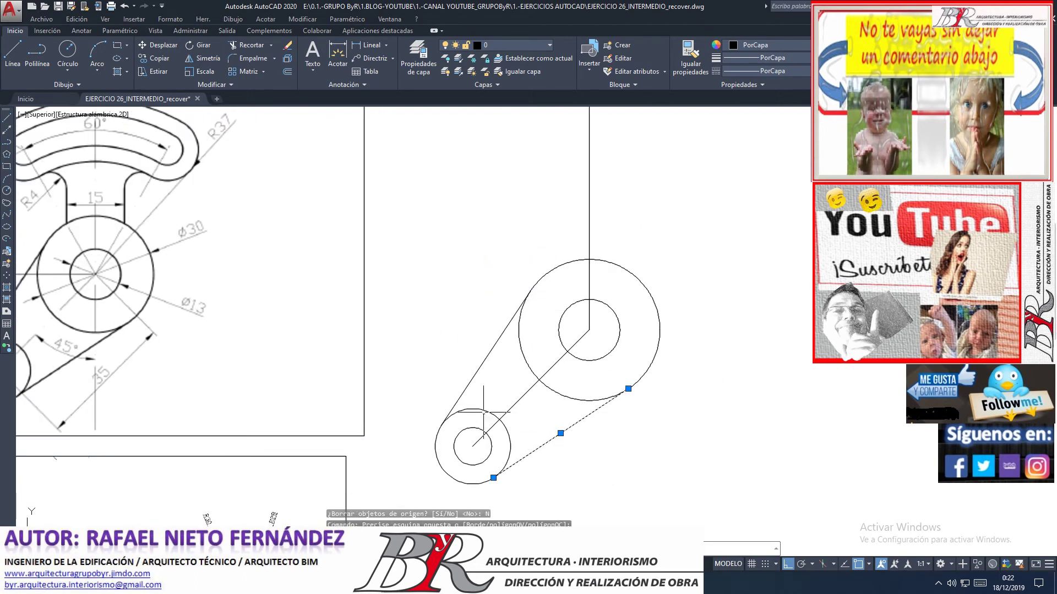
{"action": "left_click", "coordinate": [483, 410]}
{"action": "left_click", "coordinate": [536, 378]}
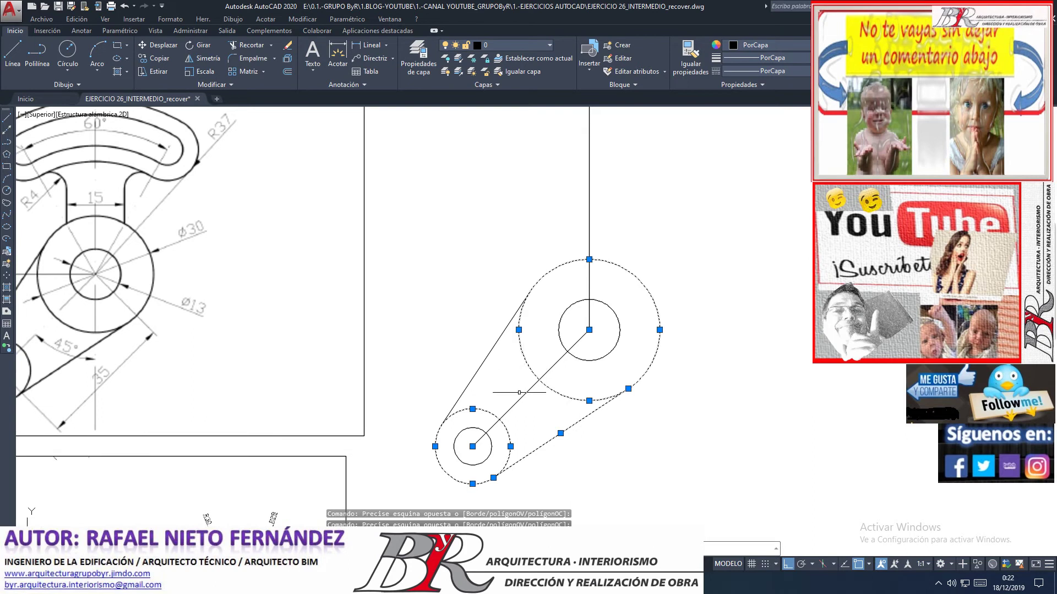
{"action": "key", "text": "Escape"}
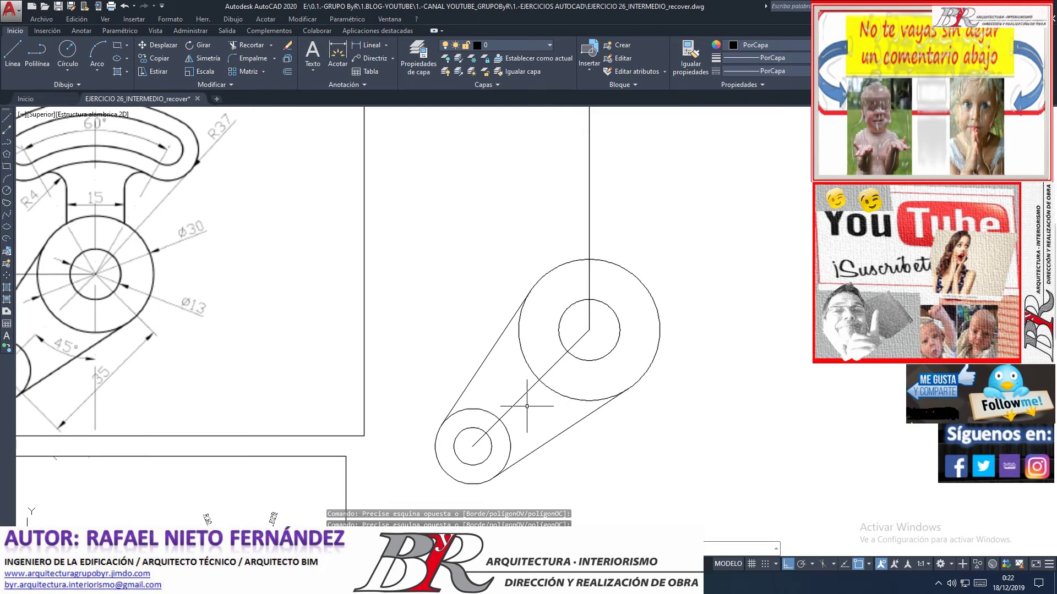
{"action": "left_click", "coordinate": [530, 389]}
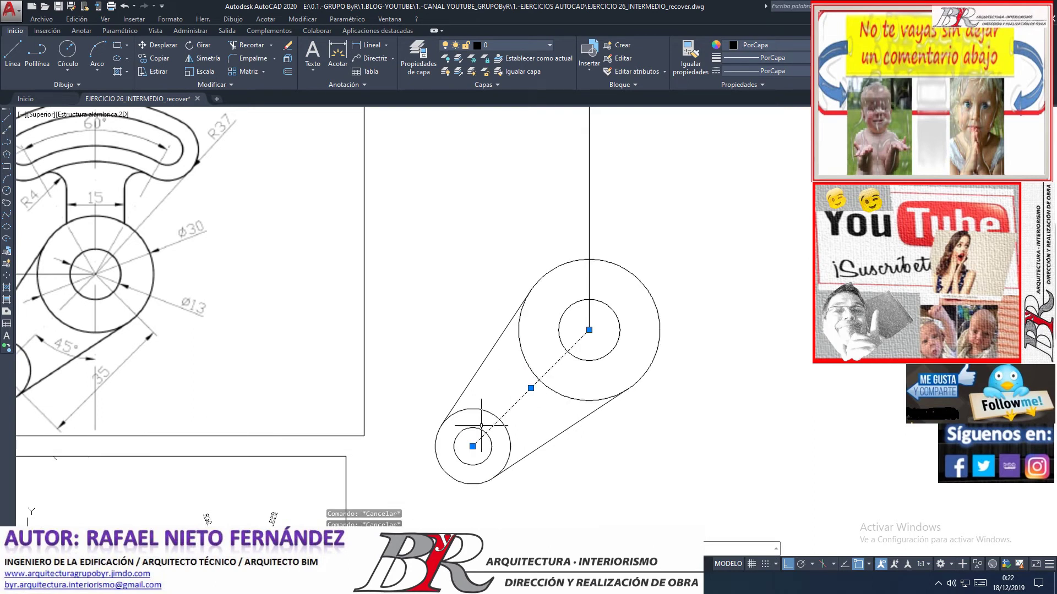
{"action": "key", "text": "Escape"}
- Box-select the reference neck, then select the vertical centre line between the circles
{"action": "scroll", "coordinate": [556, 453], "scroll_direction": "down", "scroll_amount": 2}
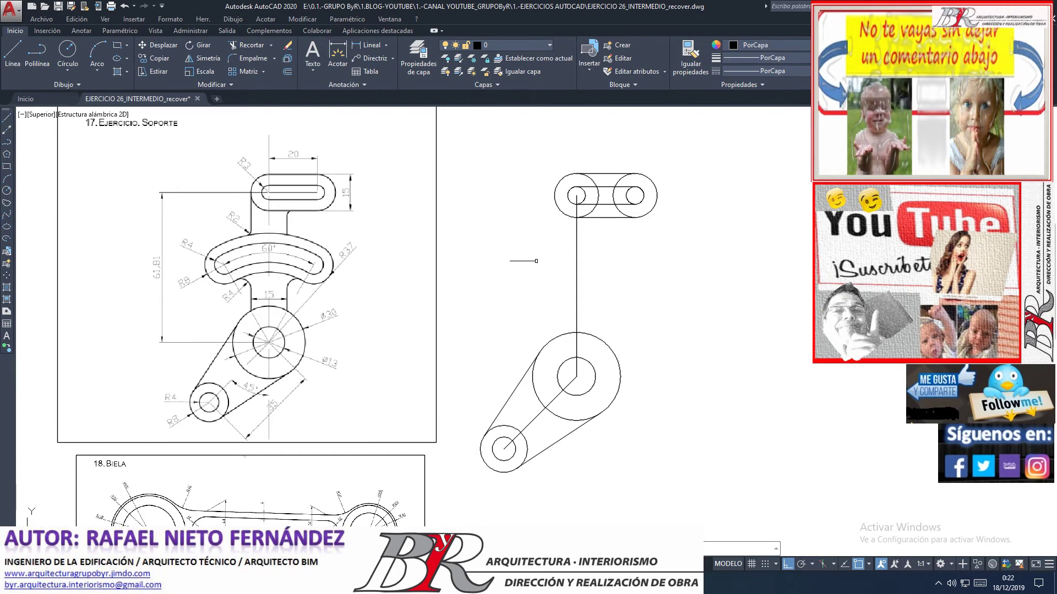
{"action": "scroll", "coordinate": [472, 278], "scroll_direction": "down", "scroll_amount": 4}
{"action": "scroll", "coordinate": [493, 255], "scroll_direction": "up", "scroll_amount": 4}
{"action": "scroll", "coordinate": [168, 287], "scroll_direction": "up", "scroll_amount": 4}
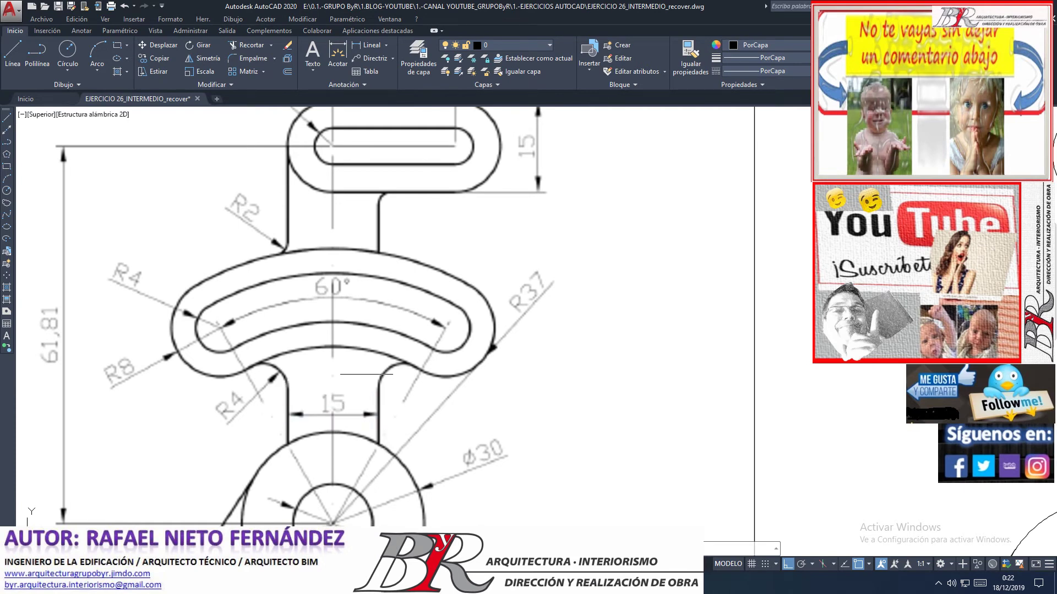
{"action": "left_click", "coordinate": [366, 374]}
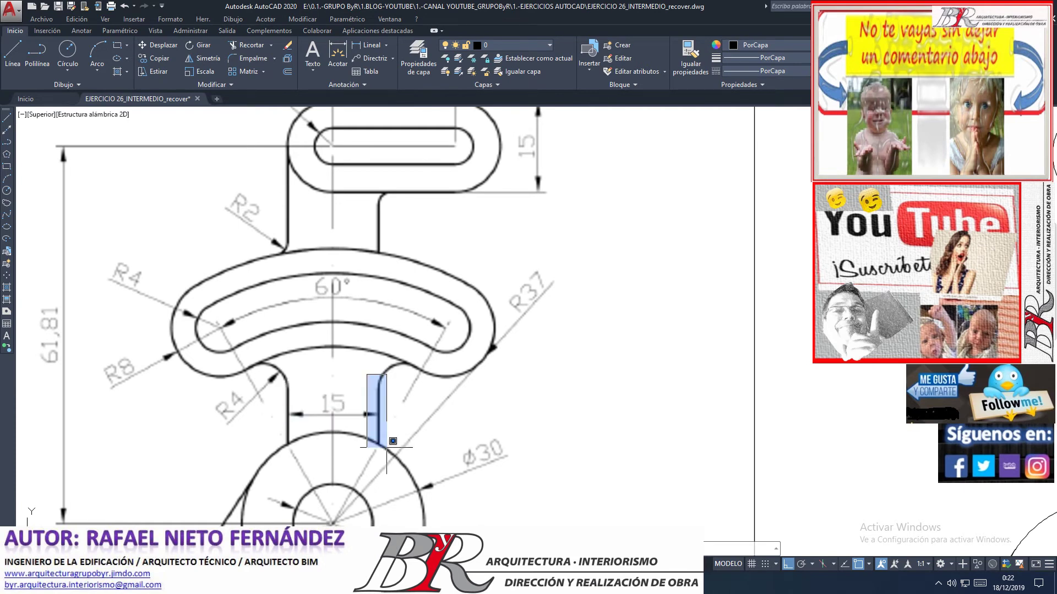
{"action": "left_click", "coordinate": [302, 435]}
{"action": "scroll", "coordinate": [299, 362], "scroll_direction": "down", "scroll_amount": 6}
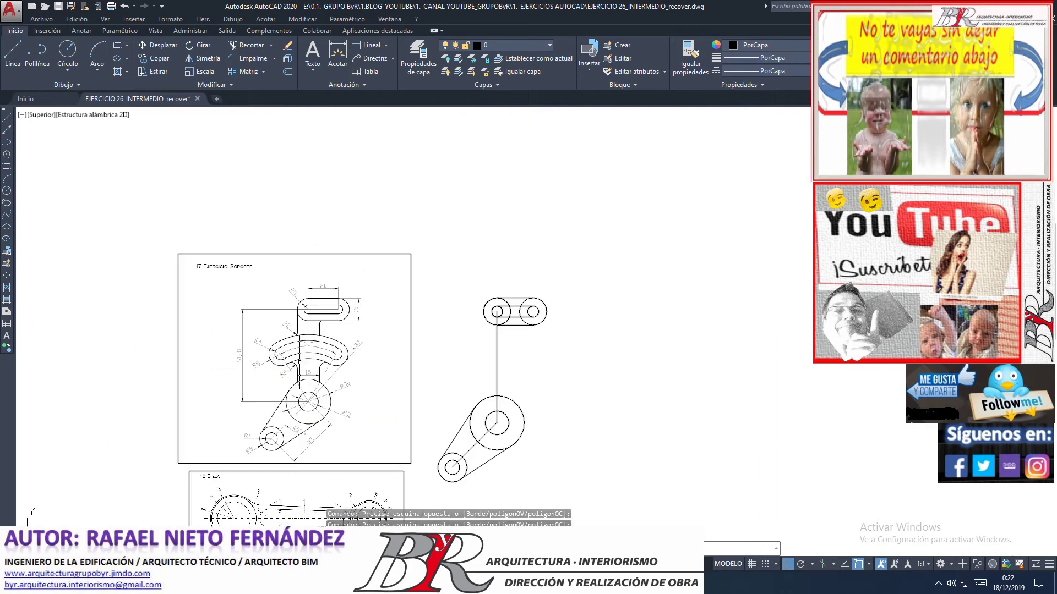
{"action": "scroll", "coordinate": [419, 370], "scroll_direction": "down", "scroll_amount": 2}
{"action": "scroll", "coordinate": [418, 370], "scroll_direction": "up", "scroll_amount": 3}
{"action": "left_click", "coordinate": [355, 266]}
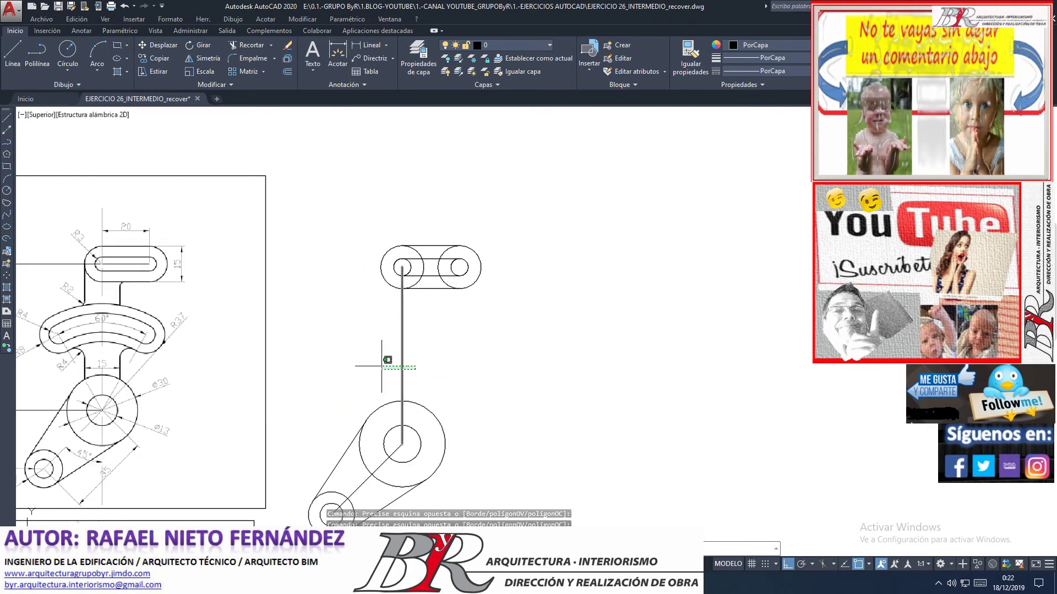
{"action": "left_click", "coordinate": [442, 446]}
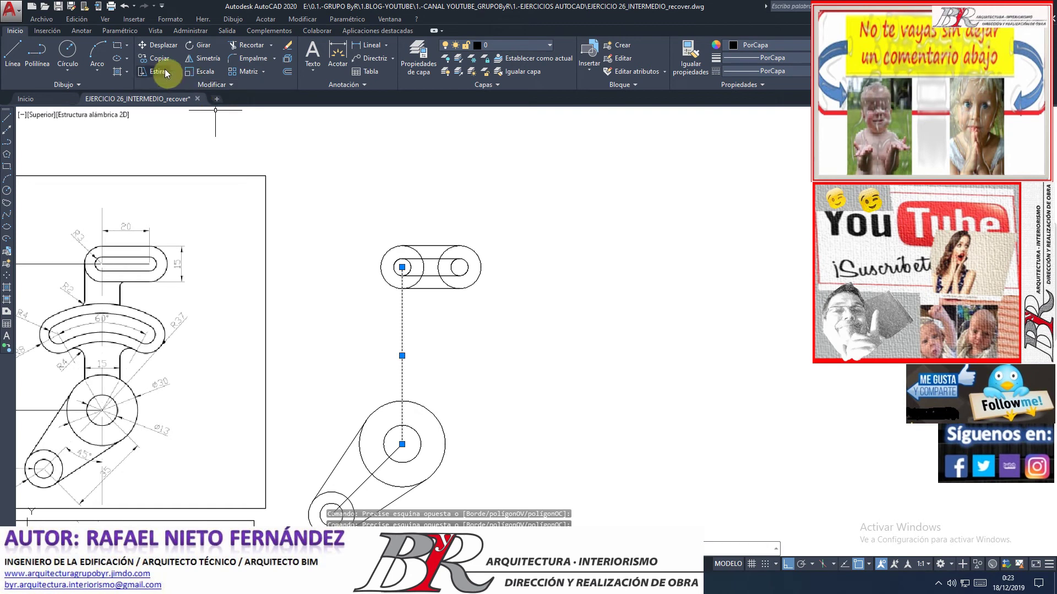
- Copy the vertical centre line 7.5 to each side as the neck lines
{"action": "left_click", "coordinate": [149, 59]}
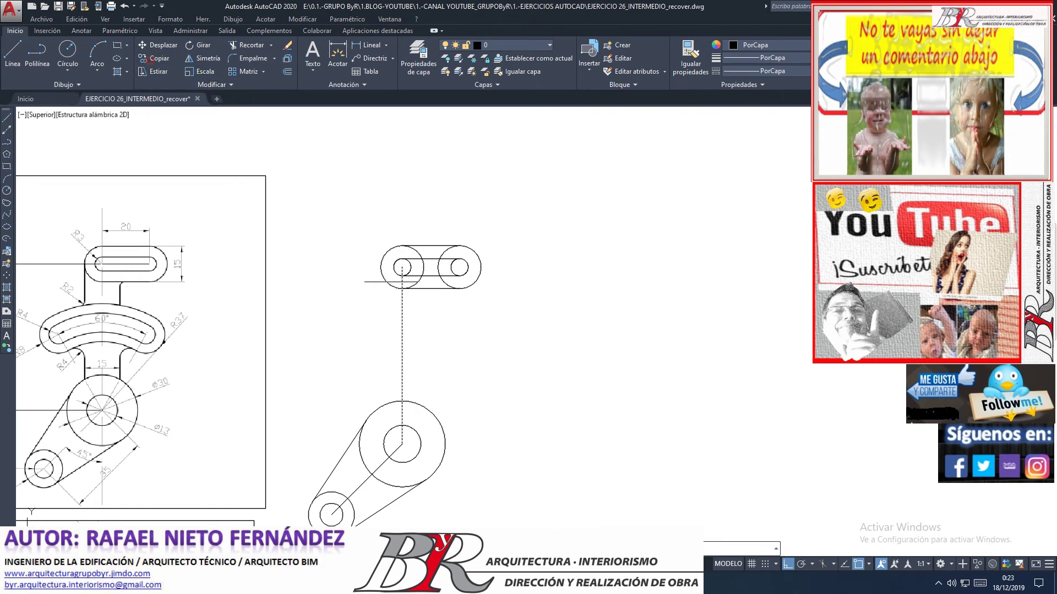
{"action": "left_click", "coordinate": [516, 355]}
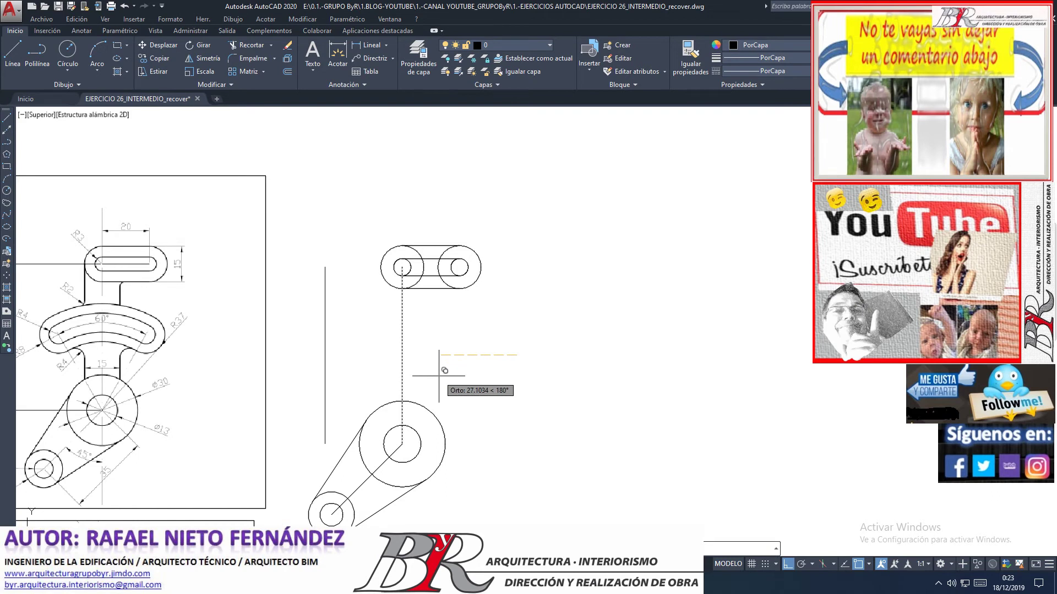
{"action": "left_click", "coordinate": [439, 376]}
{"action": "key", "text": "Return"}
{"action": "key", "text": "Return"}
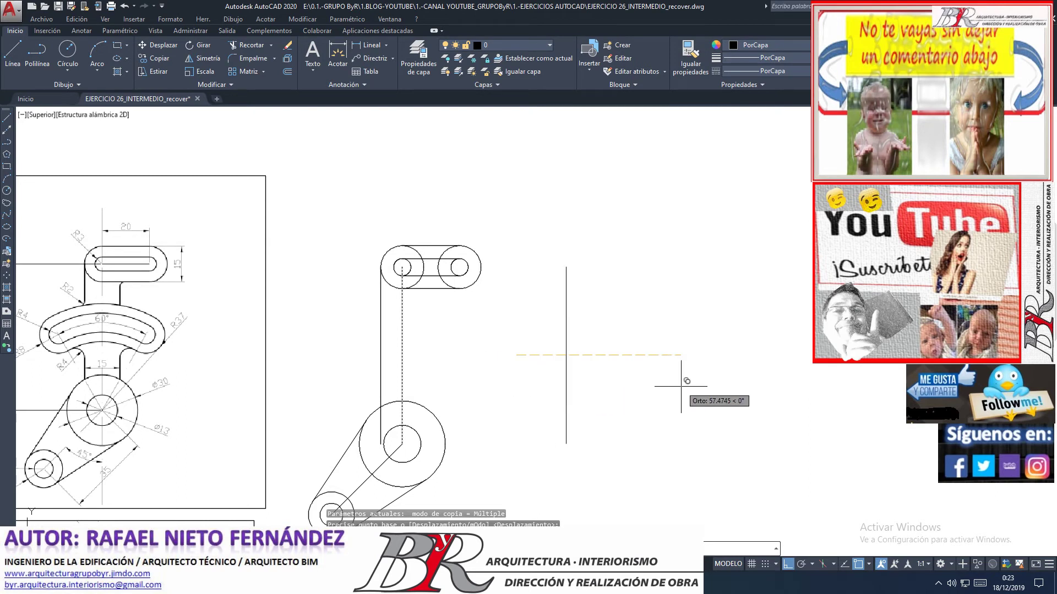
{"action": "type", "text": "7.5"}
{"action": "key", "text": "Return"}
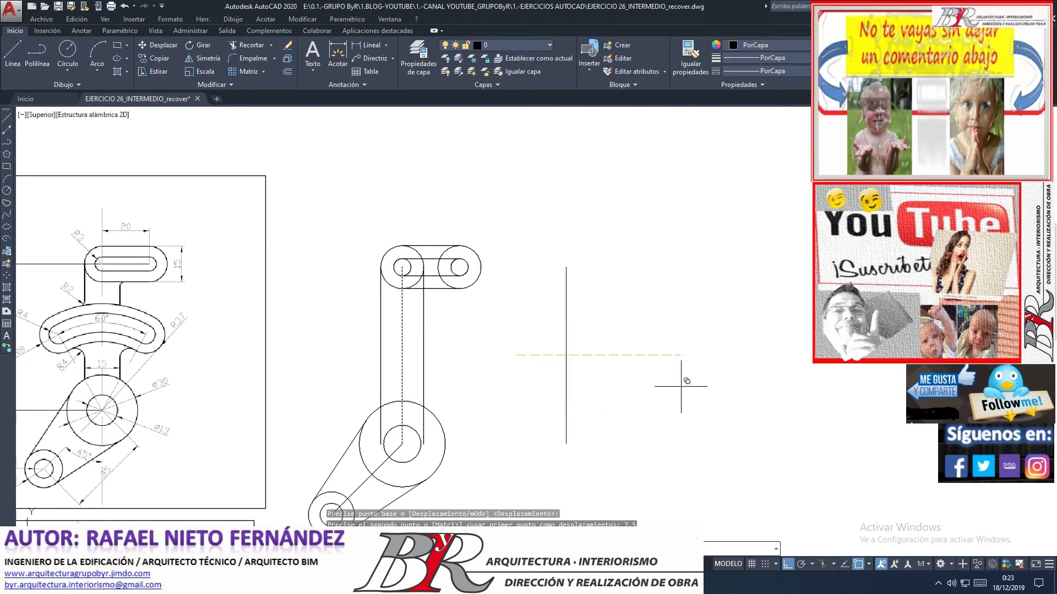
{"action": "type", "text": "7.5"}
{"action": "key", "text": "Return"}
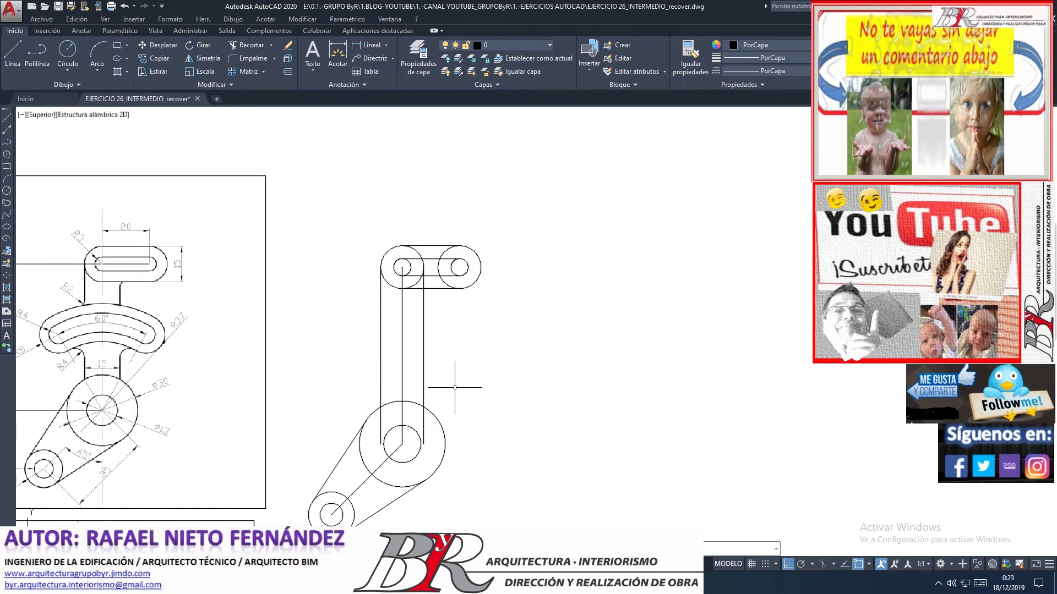
- Trim both neck lines where they run inside the large circle
{"action": "left_click", "coordinate": [252, 45]}
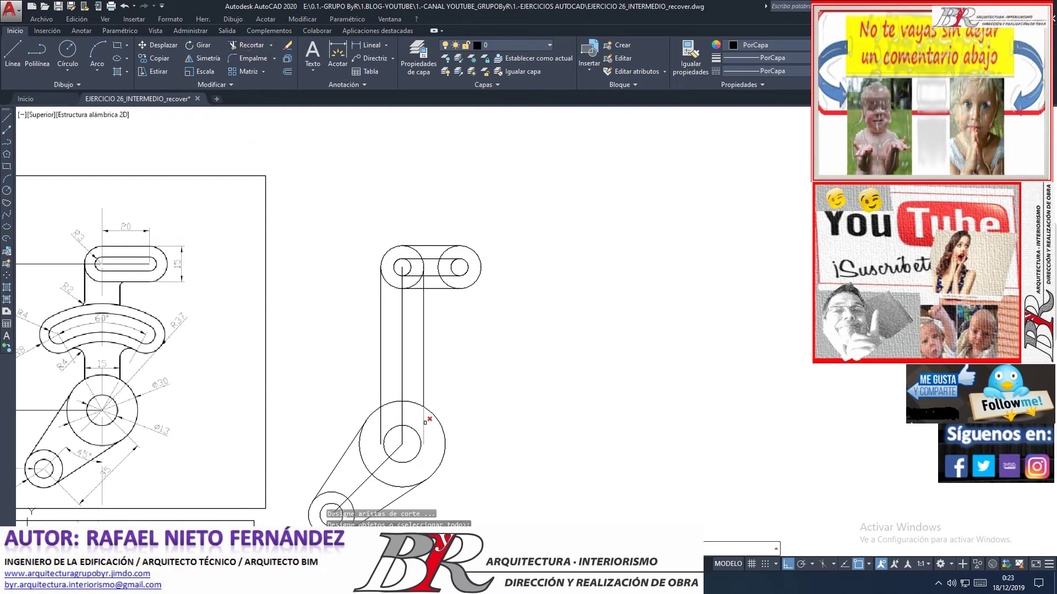
{"action": "key", "text": "Return"}
{"action": "left_click", "coordinate": [423, 421]}
{"action": "left_click", "coordinate": [378, 426]}
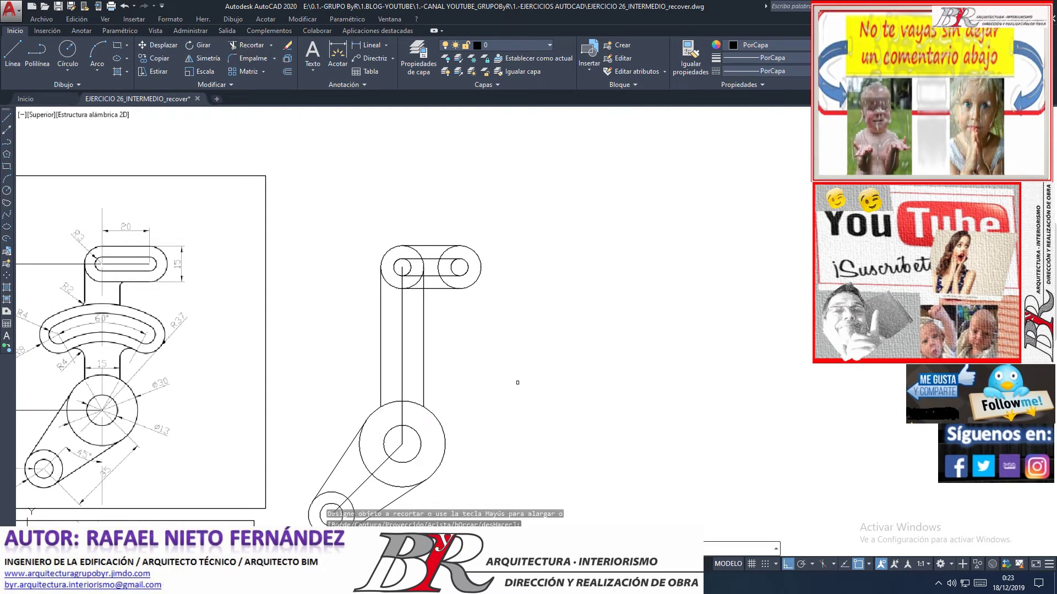
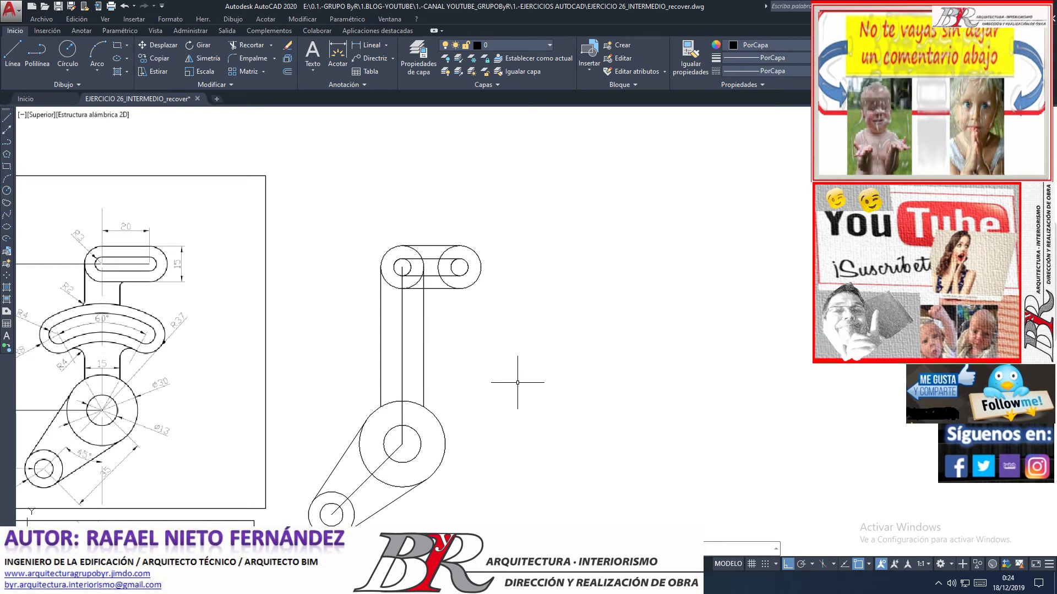
- Zoom in on the top slot and trim away its first overlapping arc
{"action": "scroll", "coordinate": [517, 380], "scroll_direction": "down", "scroll_amount": 2}
{"action": "scroll", "coordinate": [232, 343], "scroll_direction": "up", "scroll_amount": 4}
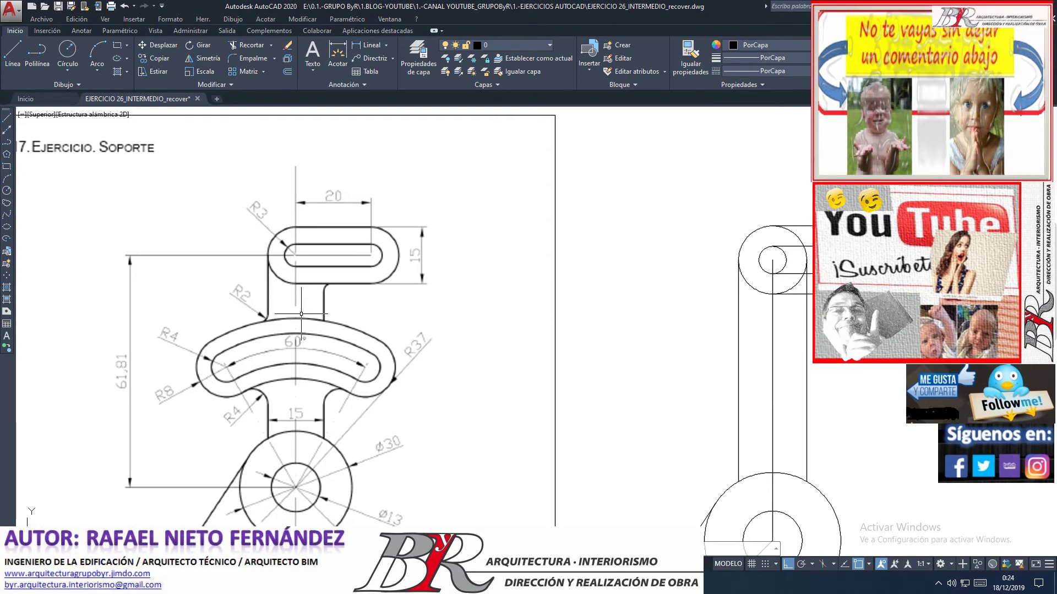
{"action": "scroll", "coordinate": [301, 314], "scroll_direction": "down", "scroll_amount": 2}
{"action": "scroll", "coordinate": [344, 275], "scroll_direction": "up", "scroll_amount": 2}
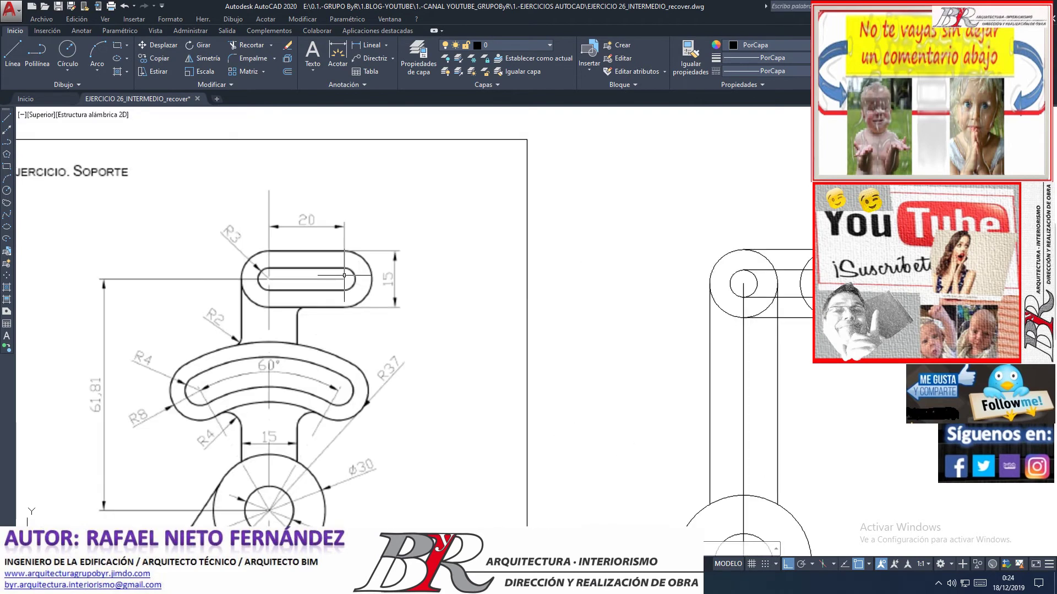
{"action": "scroll", "coordinate": [344, 275], "scroll_direction": "down", "scroll_amount": 2}
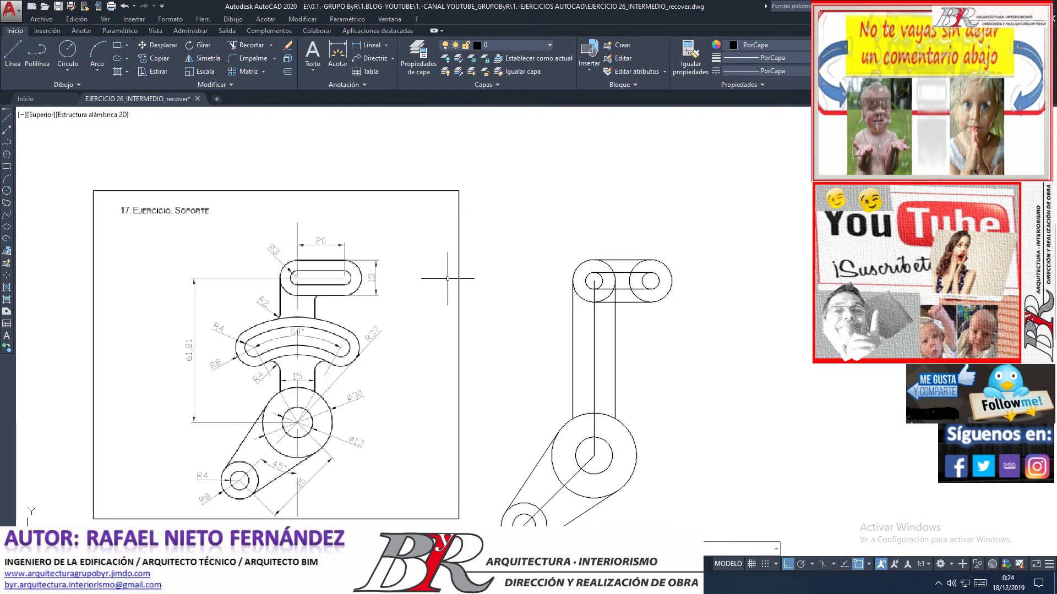
{"action": "scroll", "coordinate": [665, 264], "scroll_direction": "up", "scroll_amount": 5}
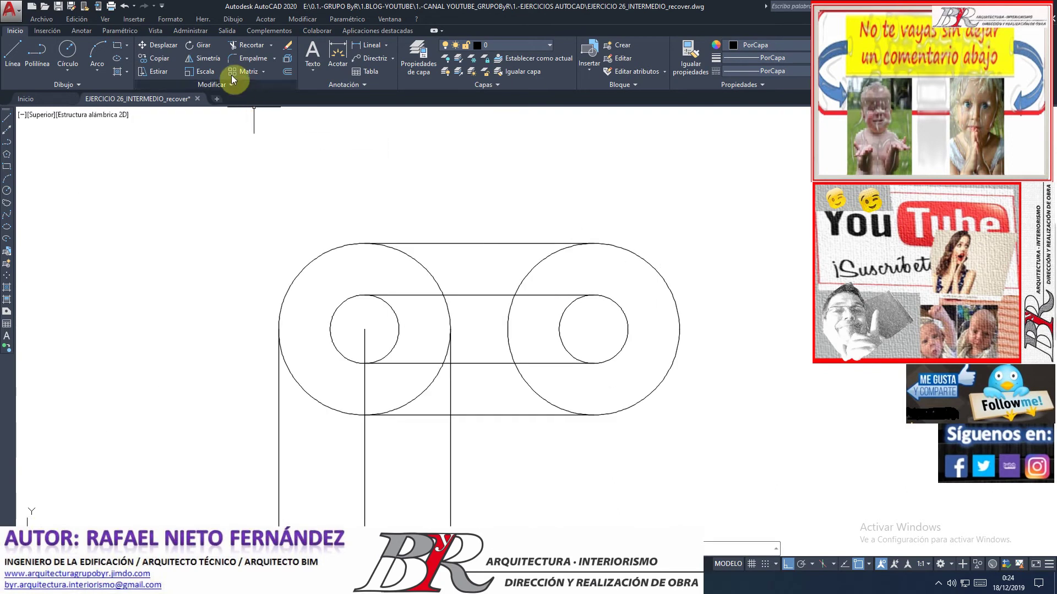
{"action": "left_click", "coordinate": [252, 53]}
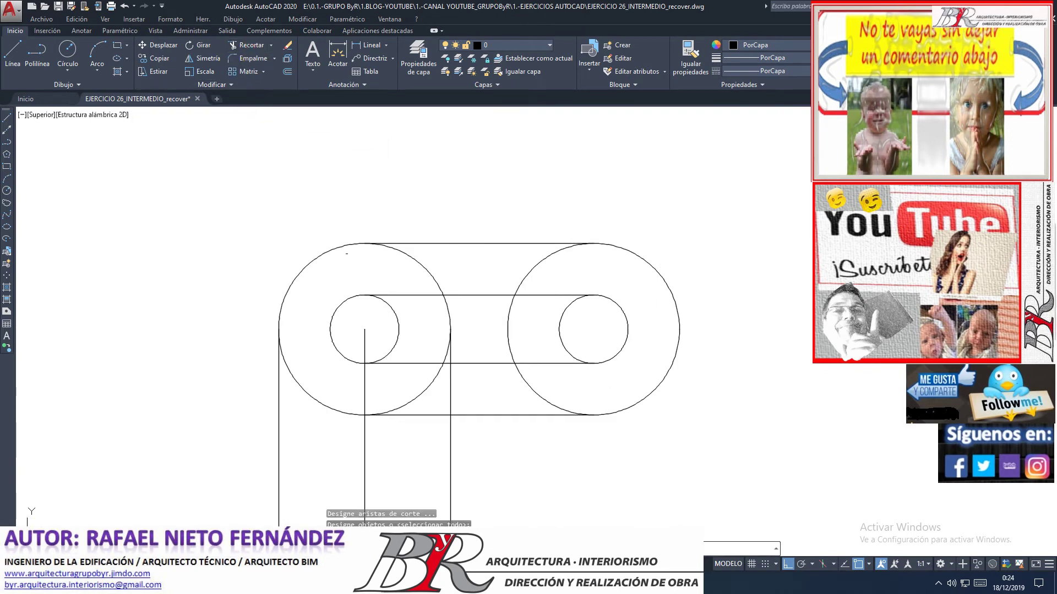
{"action": "left_click", "coordinate": [527, 271]}
- Trim the remaining line pieces and arcs at the slot's top, right end and underside
{"action": "scroll", "coordinate": [527, 270], "scroll_direction": "down", "scroll_amount": 3}
{"action": "scroll", "coordinate": [529, 271], "scroll_direction": "down", "scroll_amount": 2}
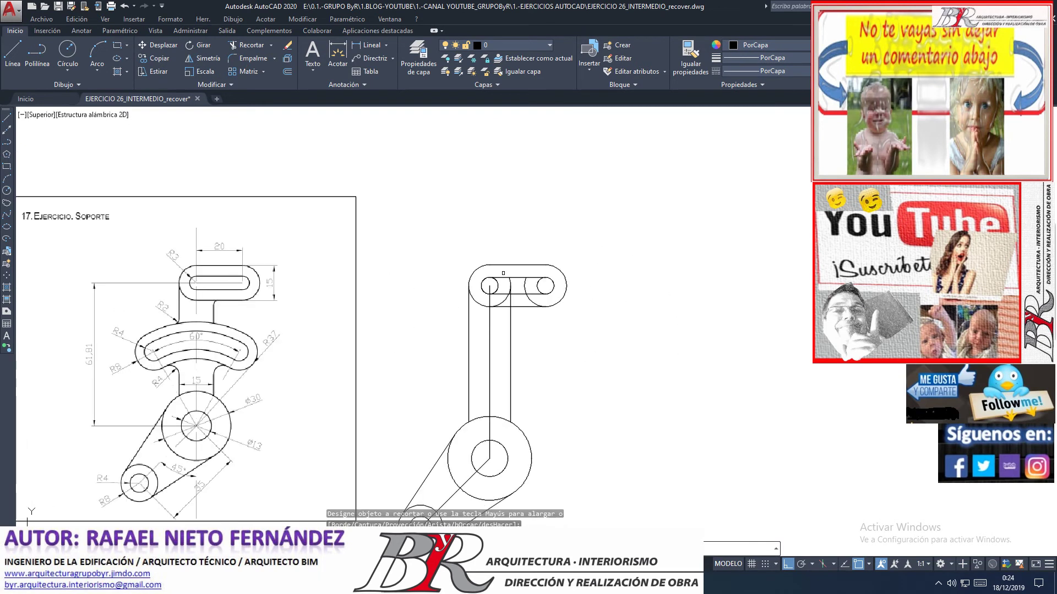
{"action": "scroll", "coordinate": [503, 273], "scroll_direction": "up", "scroll_amount": 2}
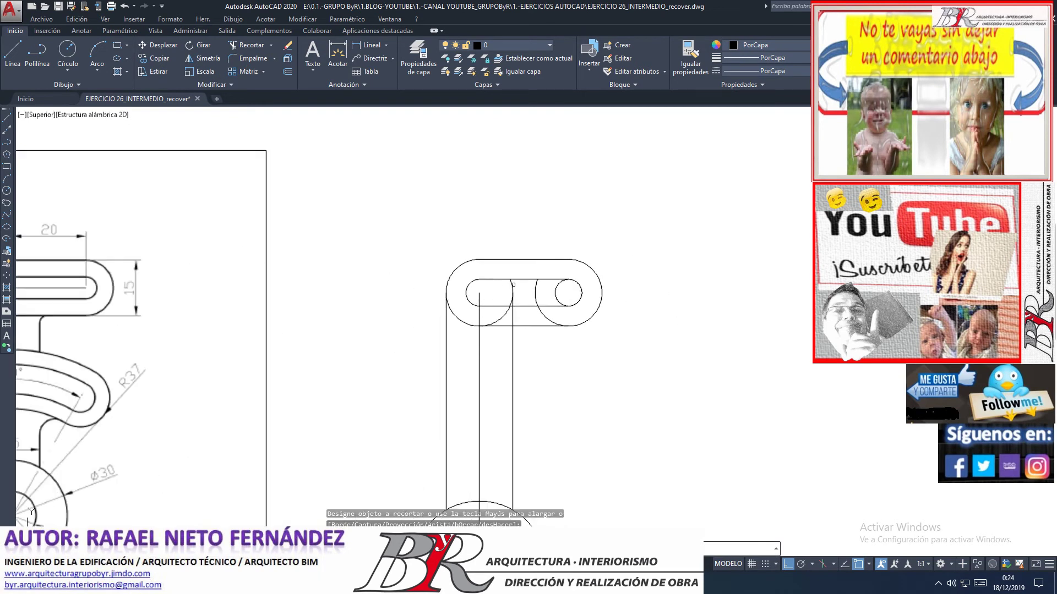
{"action": "left_click", "coordinate": [519, 278]}
{"action": "left_click", "coordinate": [541, 293]}
{"action": "left_click", "coordinate": [538, 287]}
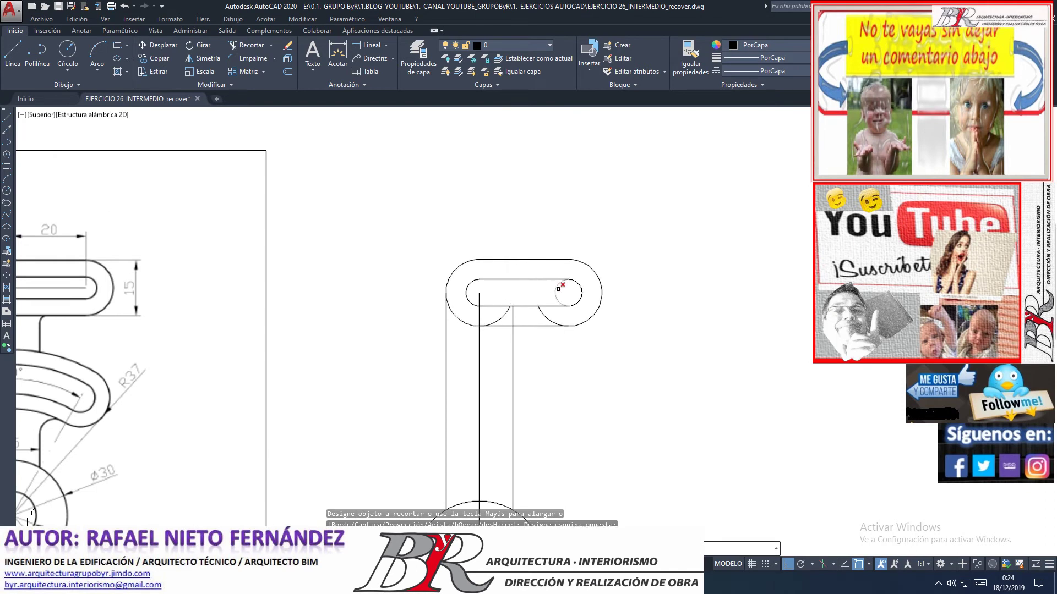
{"action": "left_click", "coordinate": [558, 288]}
{"action": "left_click", "coordinate": [540, 315]}
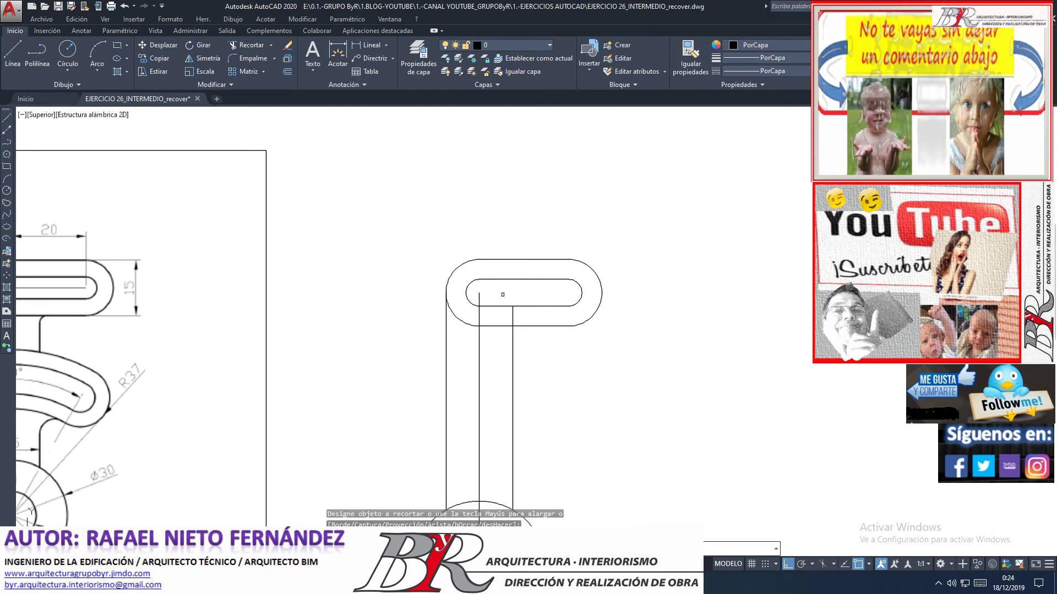
{"action": "scroll", "coordinate": [497, 322], "scroll_direction": "down", "scroll_amount": 2}
{"action": "scroll", "coordinate": [484, 308], "scroll_direction": "up", "scroll_amount": 1}
{"action": "scroll", "coordinate": [475, 301], "scroll_direction": "up", "scroll_amount": 1}
{"action": "scroll", "coordinate": [474, 301], "scroll_direction": "down", "scroll_amount": 2}
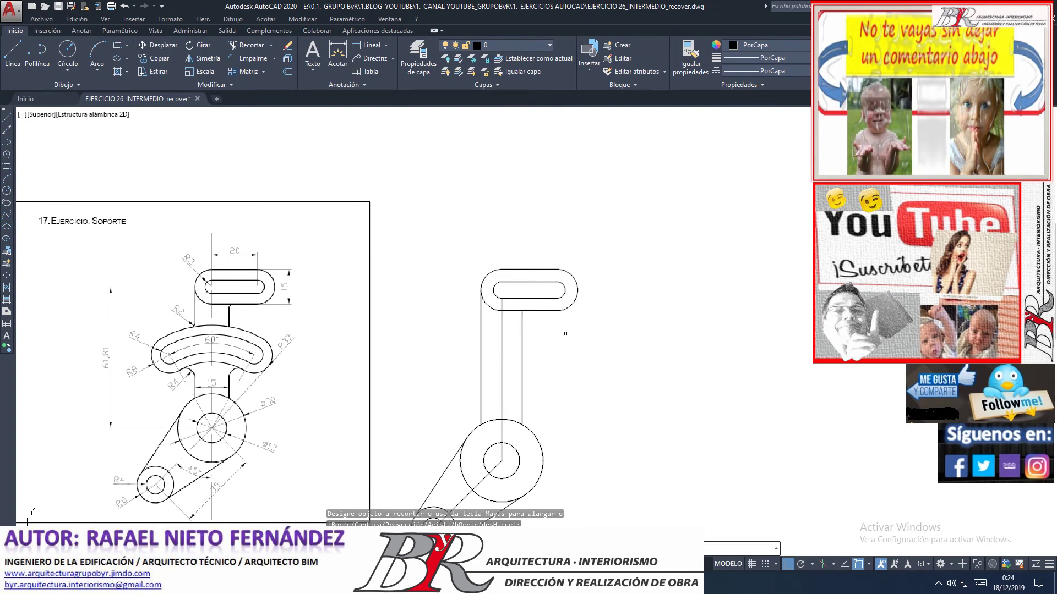
{"action": "scroll", "coordinate": [495, 305], "scroll_direction": "down", "scroll_amount": 4}
{"action": "scroll", "coordinate": [443, 373], "scroll_direction": "up", "scroll_amount": 4}
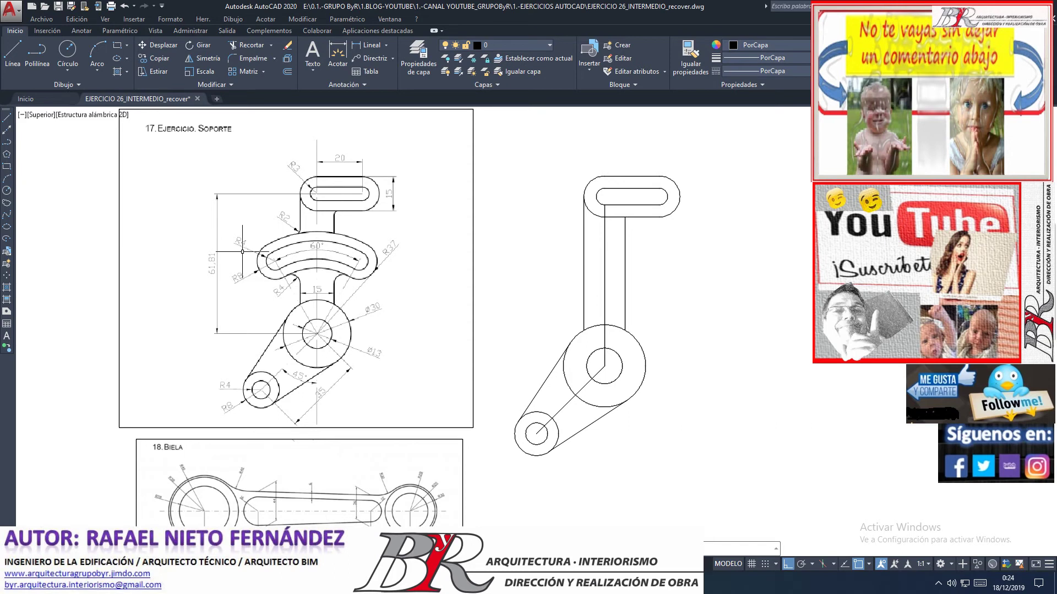
{"action": "scroll", "coordinate": [242, 252], "scroll_direction": "up", "scroll_amount": 3}
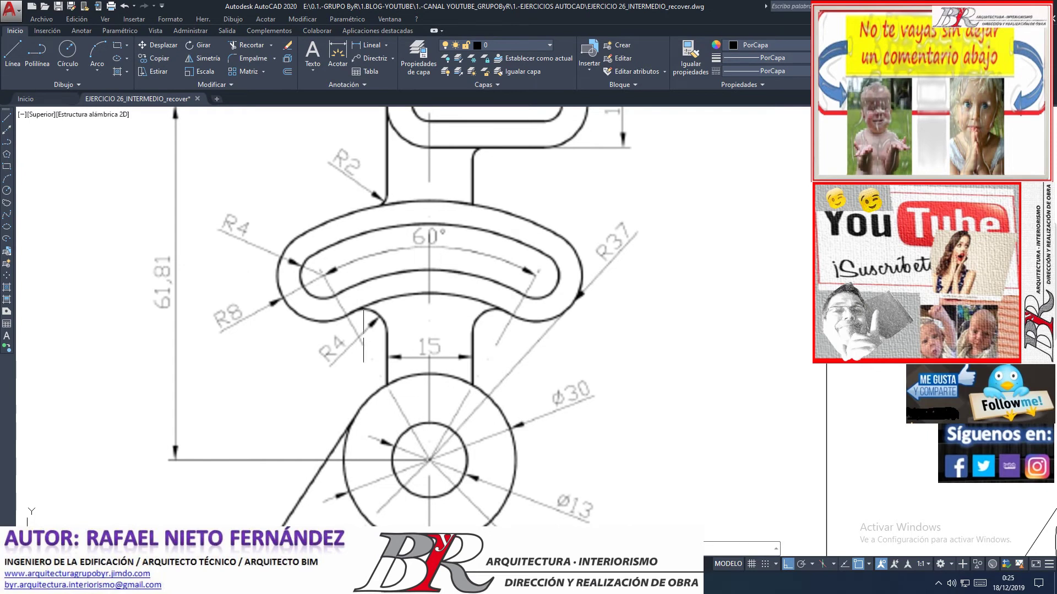
{"action": "left_click", "coordinate": [321, 267]}
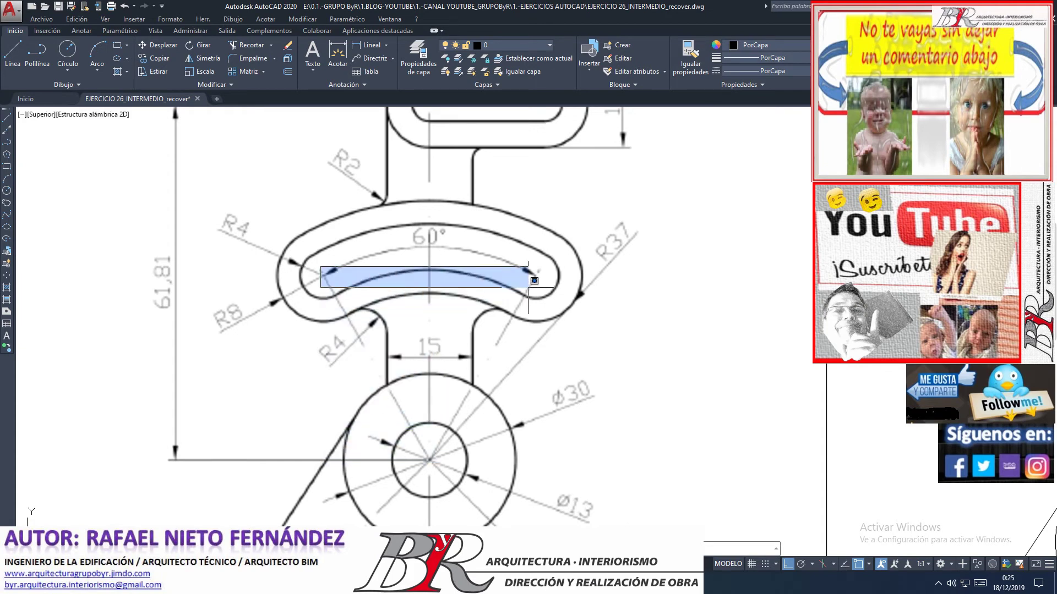
{"action": "left_click", "coordinate": [512, 284]}
{"action": "left_click", "coordinate": [423, 238]}
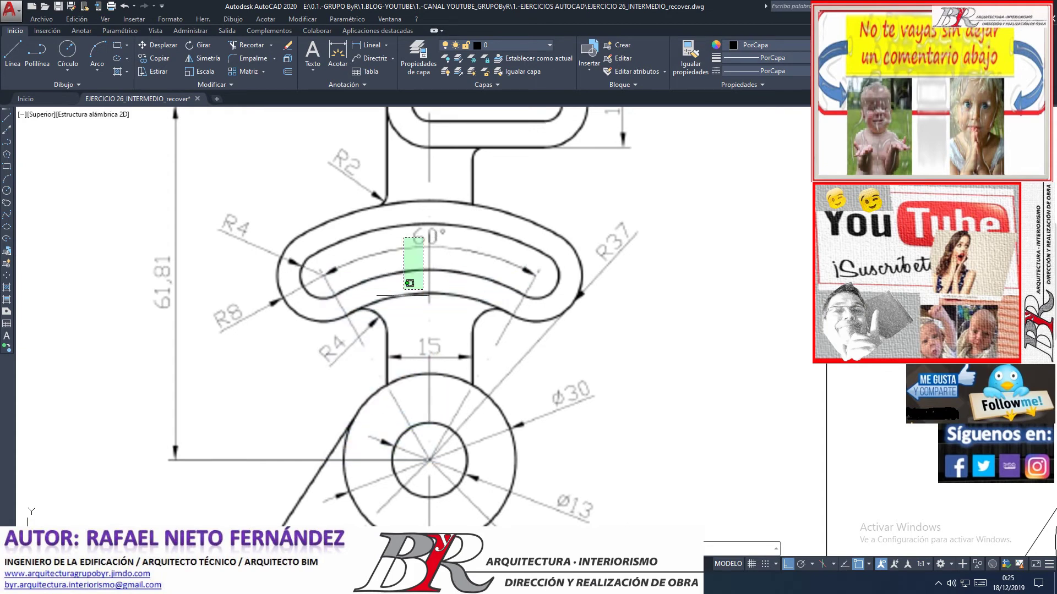
{"action": "left_click", "coordinate": [553, 481]}
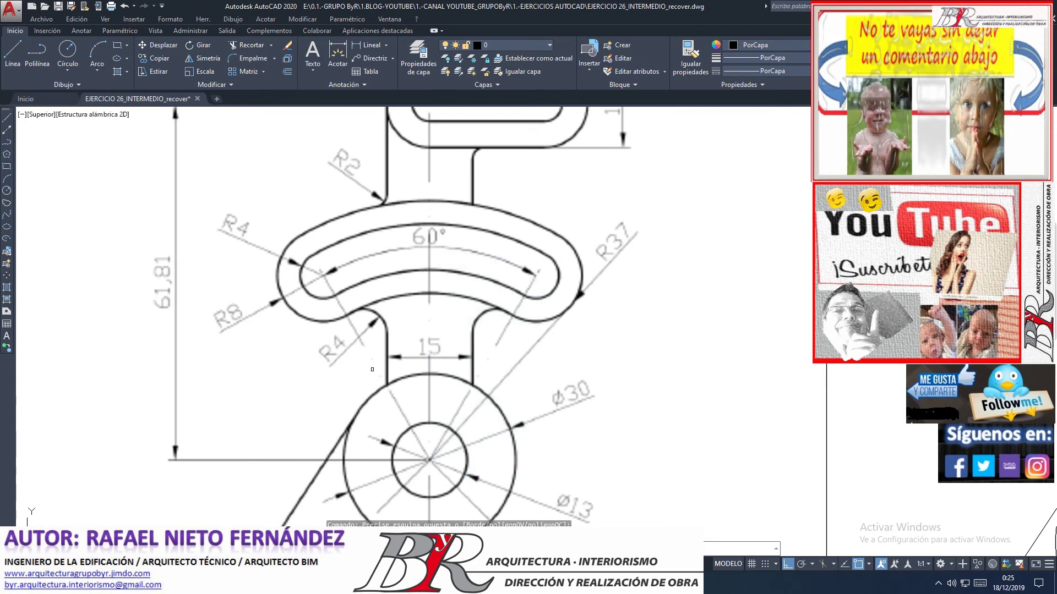
{"action": "scroll", "coordinate": [486, 335], "scroll_direction": "down", "scroll_amount": 3}
{"action": "scroll", "coordinate": [486, 336], "scroll_direction": "down", "scroll_amount": 3}
{"action": "scroll", "coordinate": [486, 335], "scroll_direction": "up", "scroll_amount": 2}
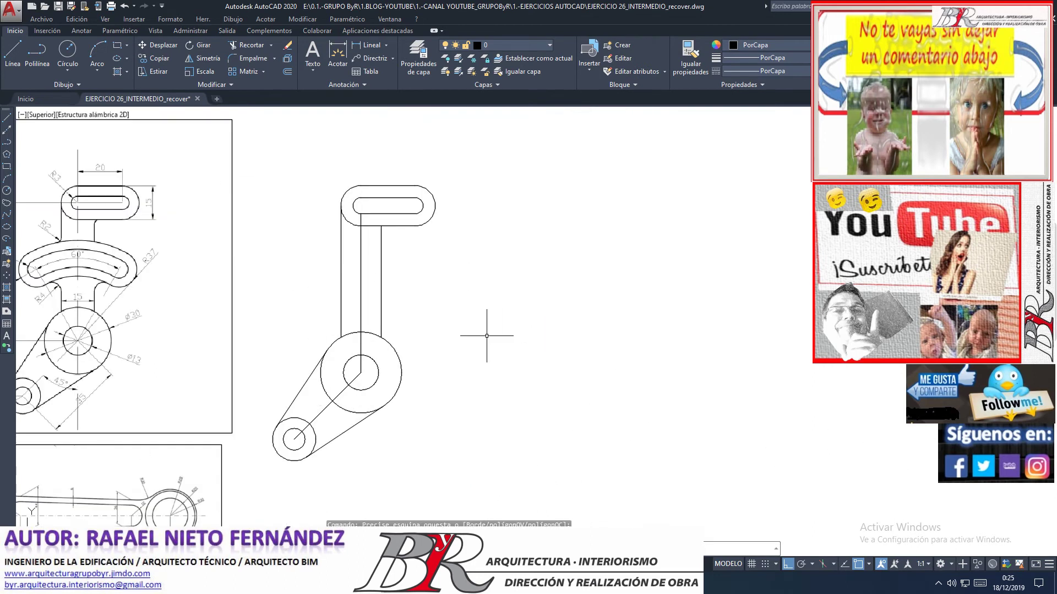
- Draw a vertical line right of the bracket with a horizontal line from its foot
{"action": "left_click", "coordinate": [513, 189]}
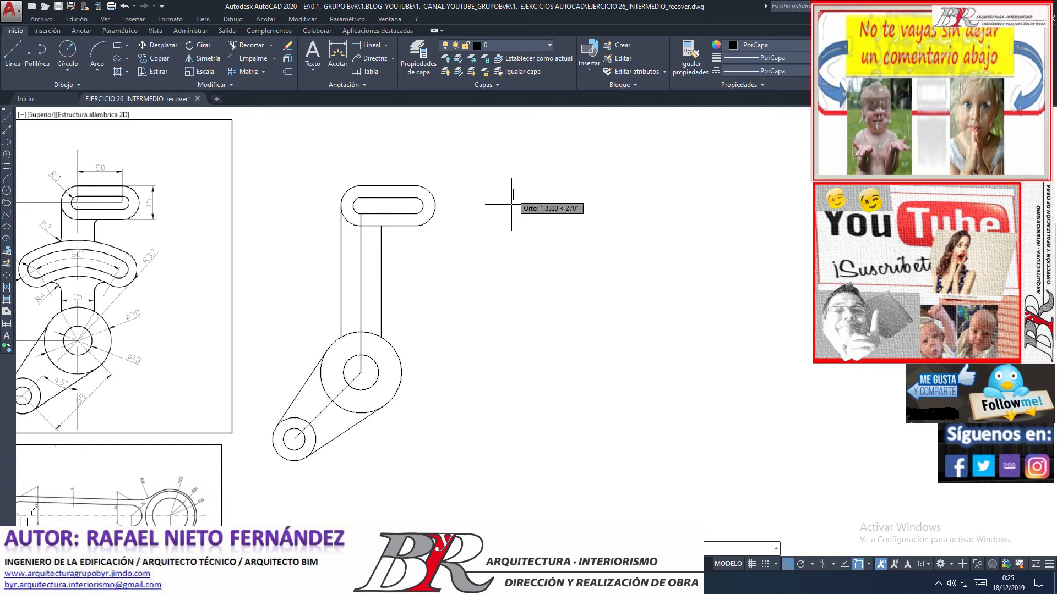
{"action": "left_click", "coordinate": [525, 418]}
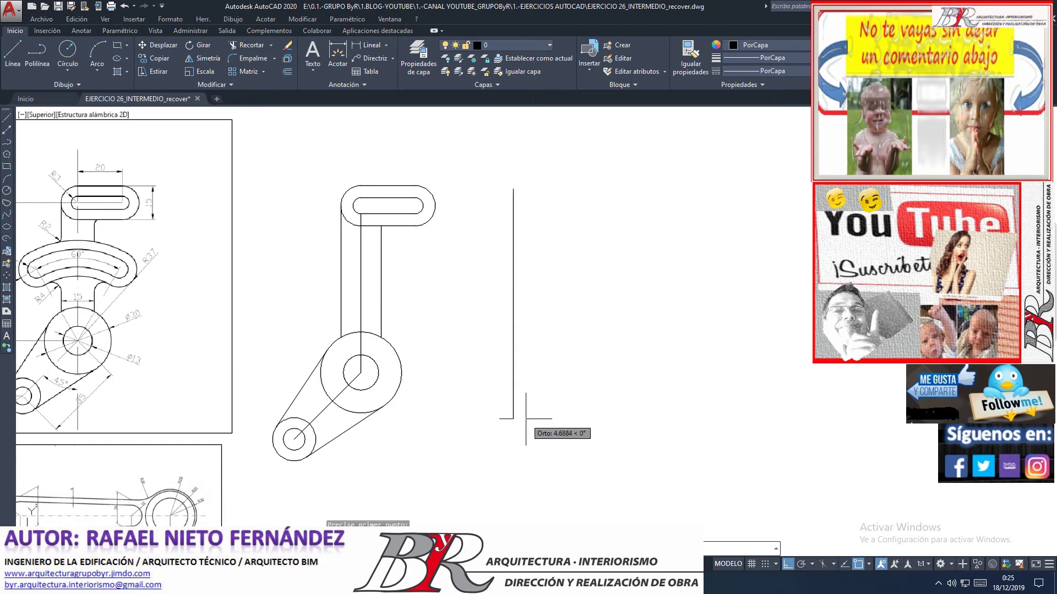
{"action": "left_click", "coordinate": [812, 401]}
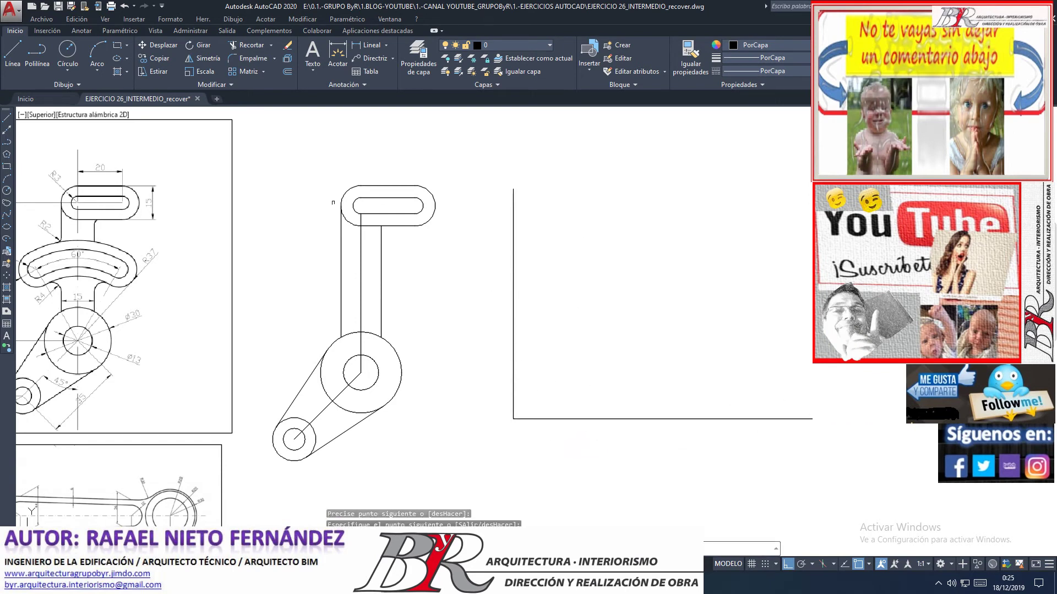
- Rotate the horizontal line about the corner where the two lines meet
{"action": "left_click", "coordinate": [205, 52]}
{"action": "left_click_drag", "start_coordinate": [564, 438], "coordinate": [517, 412]}
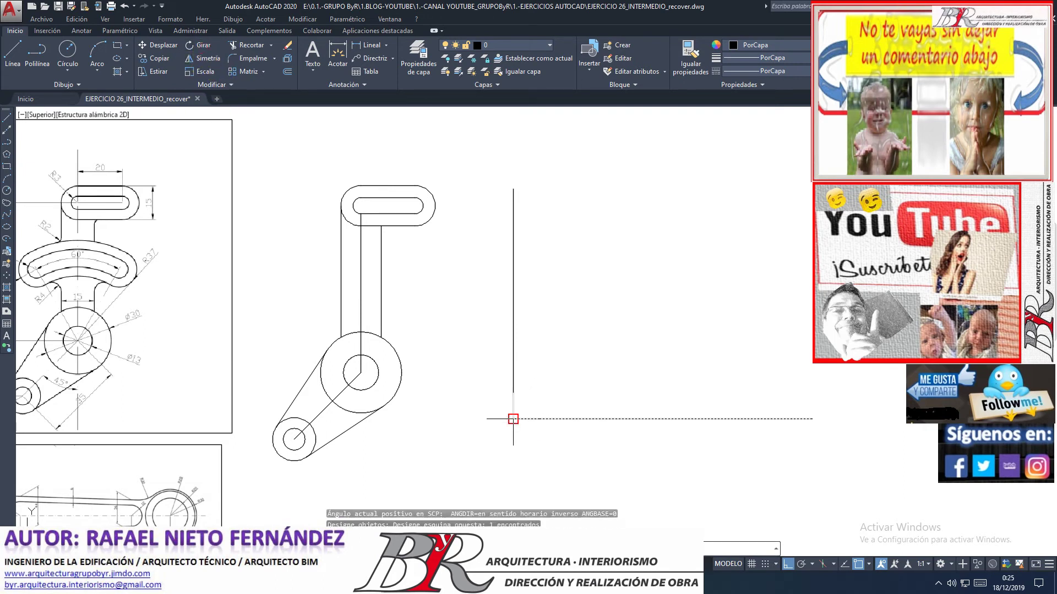
{"action": "key", "text": "Return"}
{"action": "left_click", "coordinate": [513, 418]}
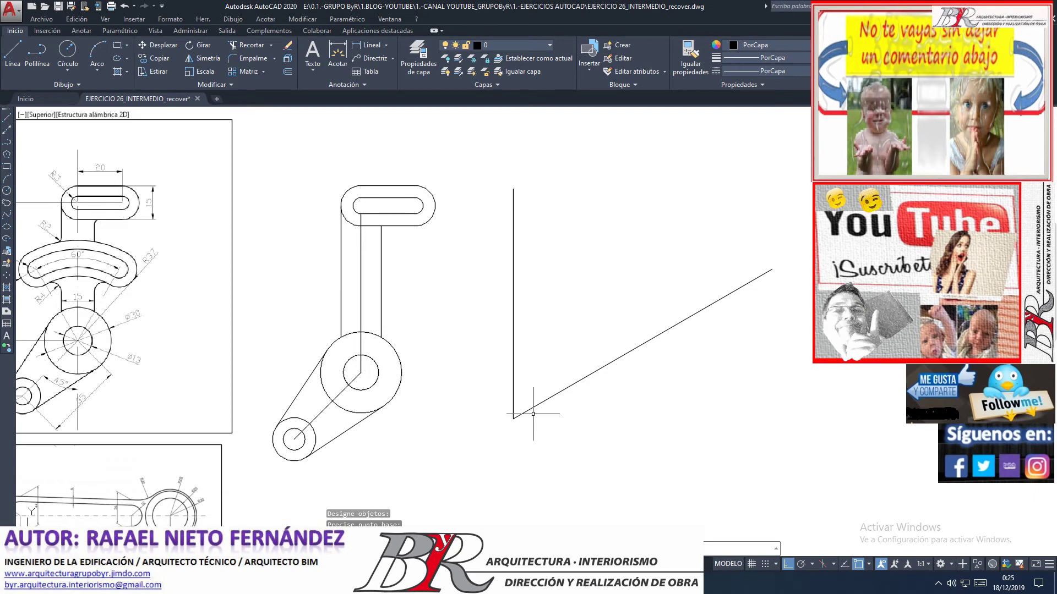
{"action": "scroll", "coordinate": [546, 420], "scroll_direction": "down", "scroll_amount": 2}
{"action": "scroll", "coordinate": [268, 347], "scroll_direction": "up", "scroll_amount": 2}
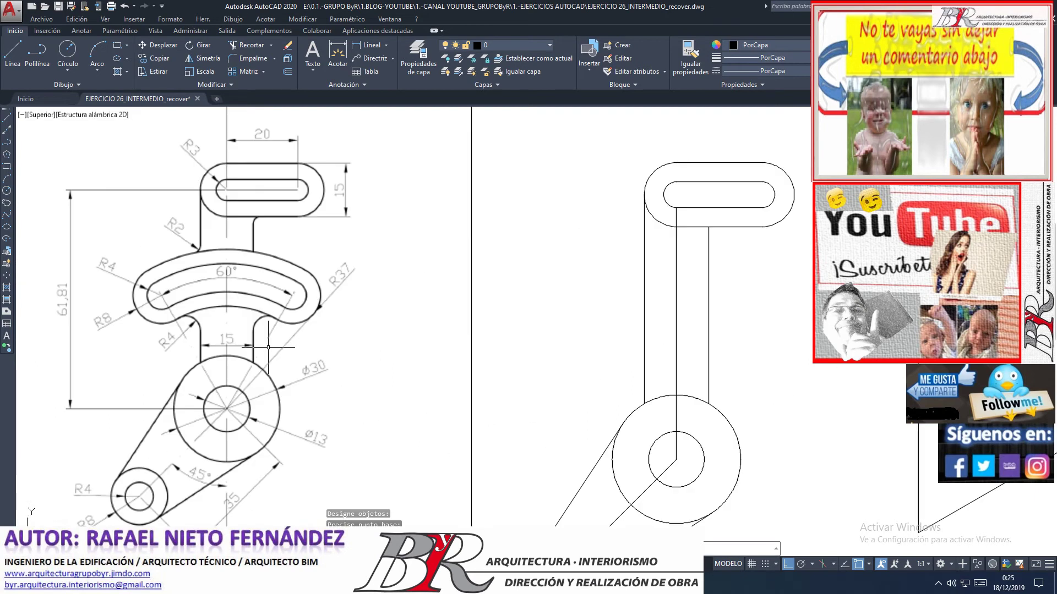
{"action": "scroll", "coordinate": [308, 345], "scroll_direction": "down", "scroll_amount": 2}
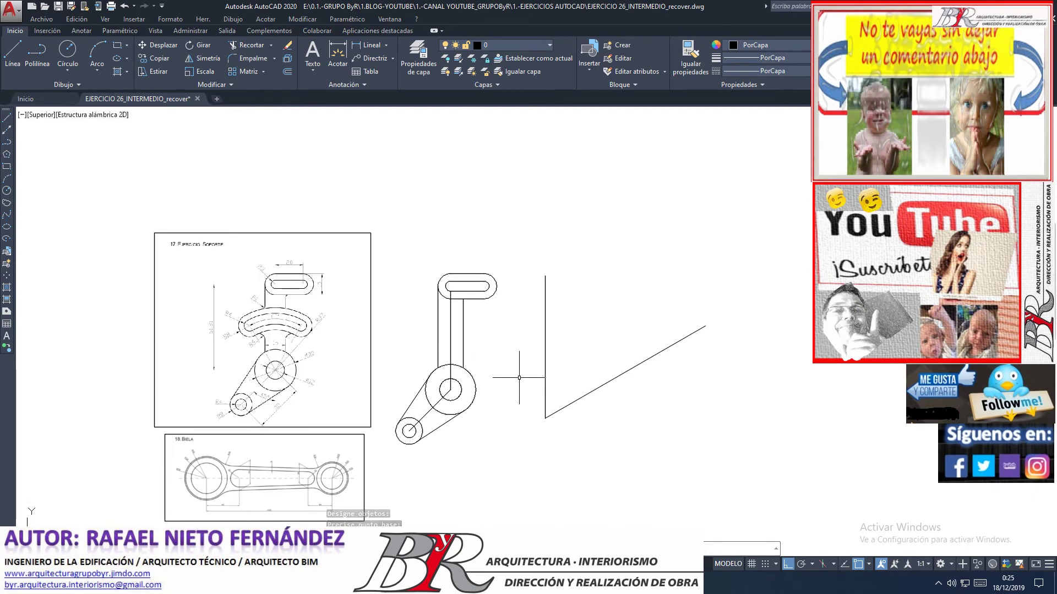
{"action": "scroll", "coordinate": [523, 377], "scroll_direction": "up", "scroll_amount": 2}
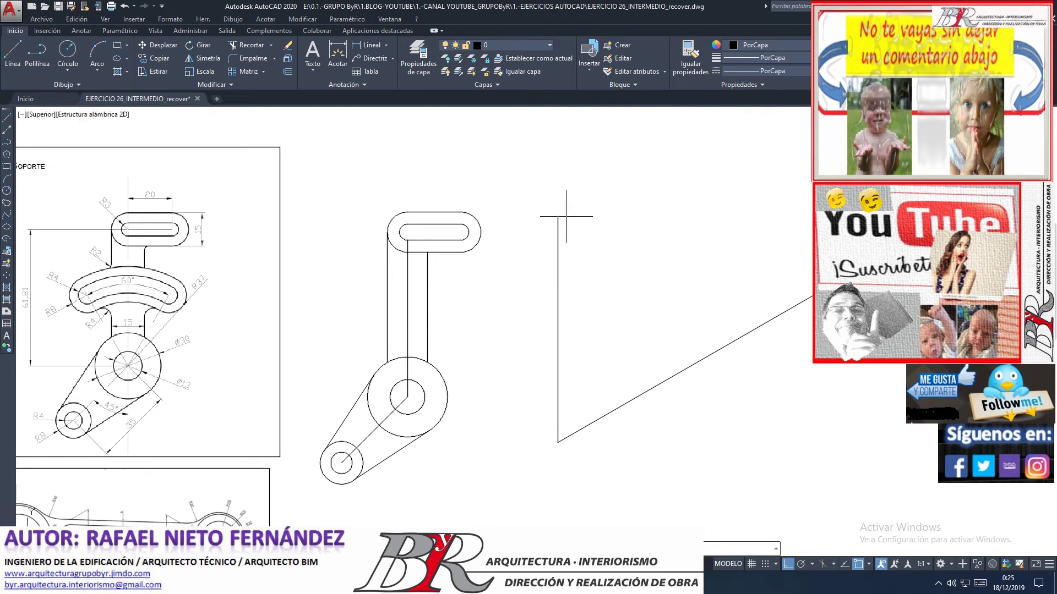
- Cancel the stray command and delete the angled trial line
{"action": "key", "text": "Return"}
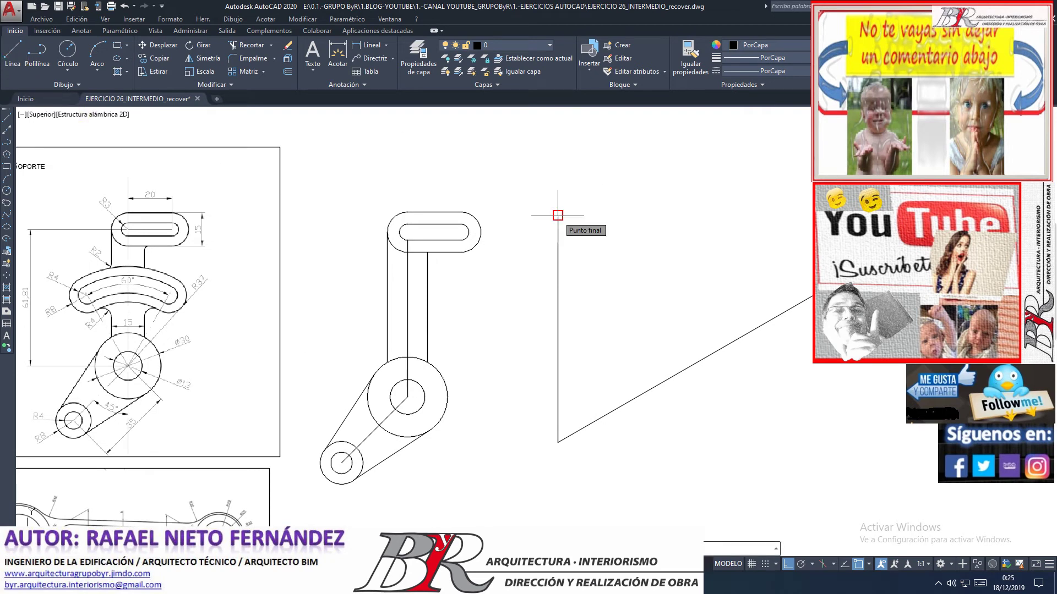
{"action": "key", "text": "Escape"}
{"action": "mouse_move", "coordinate": [738, 395]}
{"action": "left_mouse_down"}
{"action": "mouse_move", "coordinate": [672, 340]}
{"action": "mouse_move", "coordinate": [539, 358]}
{"action": "left_mouse_up"}
{"action": "key", "text": "Delete"}
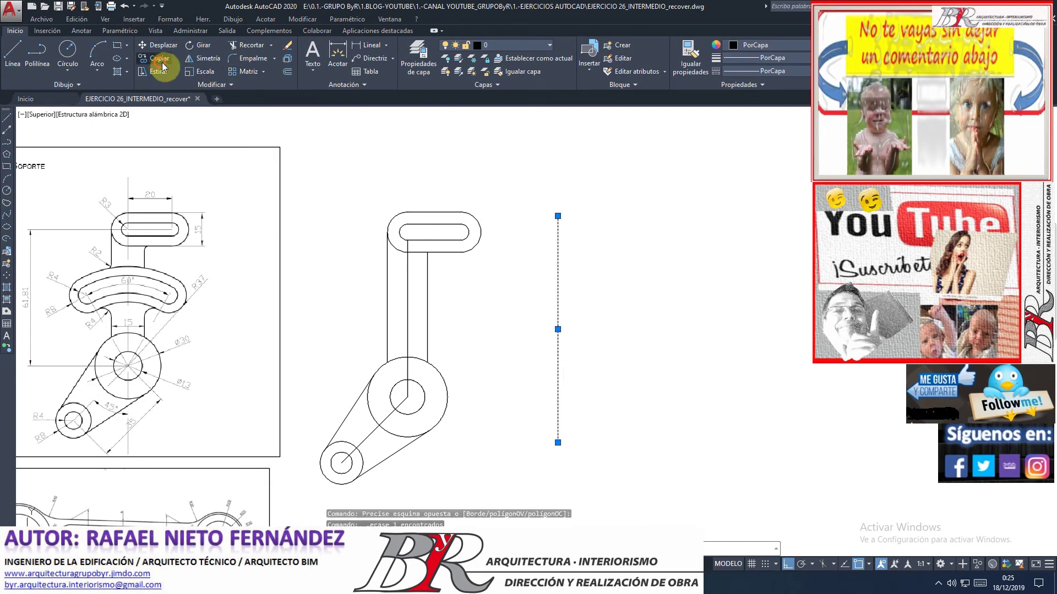
- Copy the vertical line to the right and rotate the copy -90° about its bottom end
{"action": "left_click", "coordinate": [159, 58]}
{"action": "left_click", "coordinate": [597, 347]}
{"action": "left_click", "coordinate": [731, 368]}
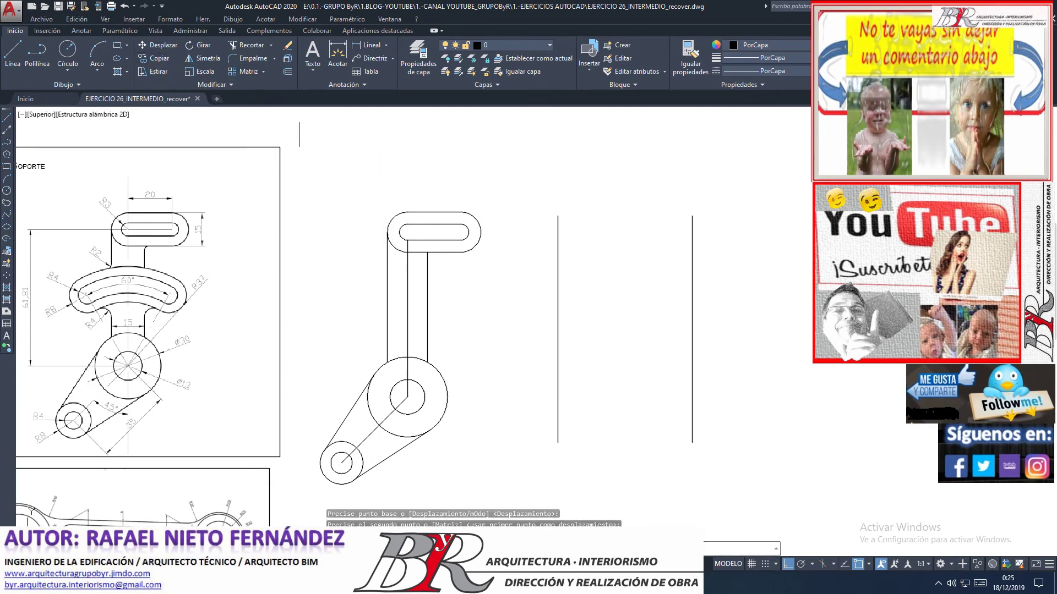
{"action": "left_click", "coordinate": [203, 53]}
{"action": "left_click", "coordinate": [707, 406]}
{"action": "left_click", "coordinate": [679, 424]}
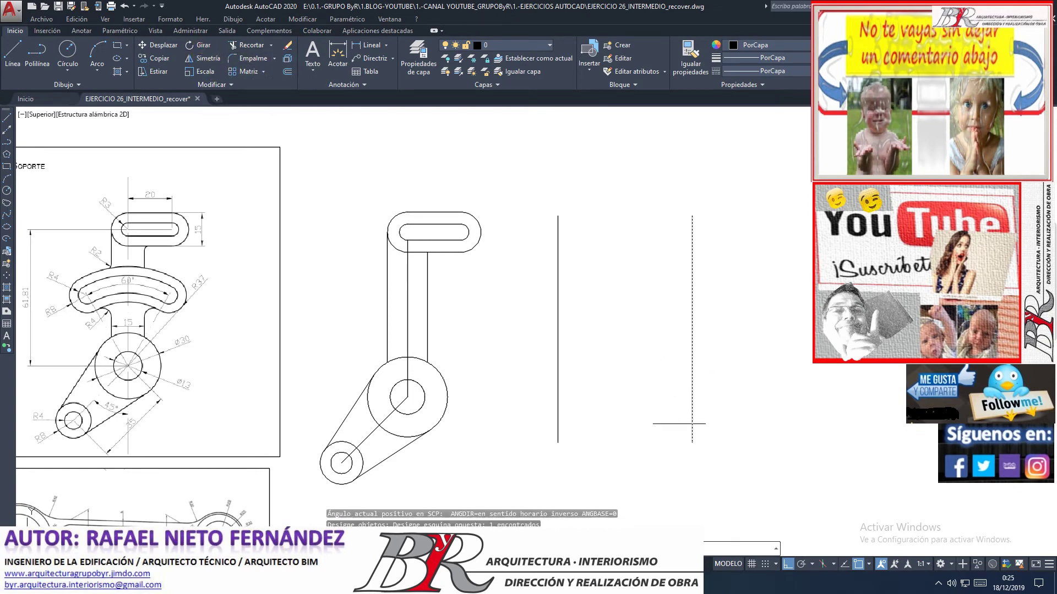
{"action": "key", "text": "Return"}
{"action": "left_click", "coordinate": [691, 442]}
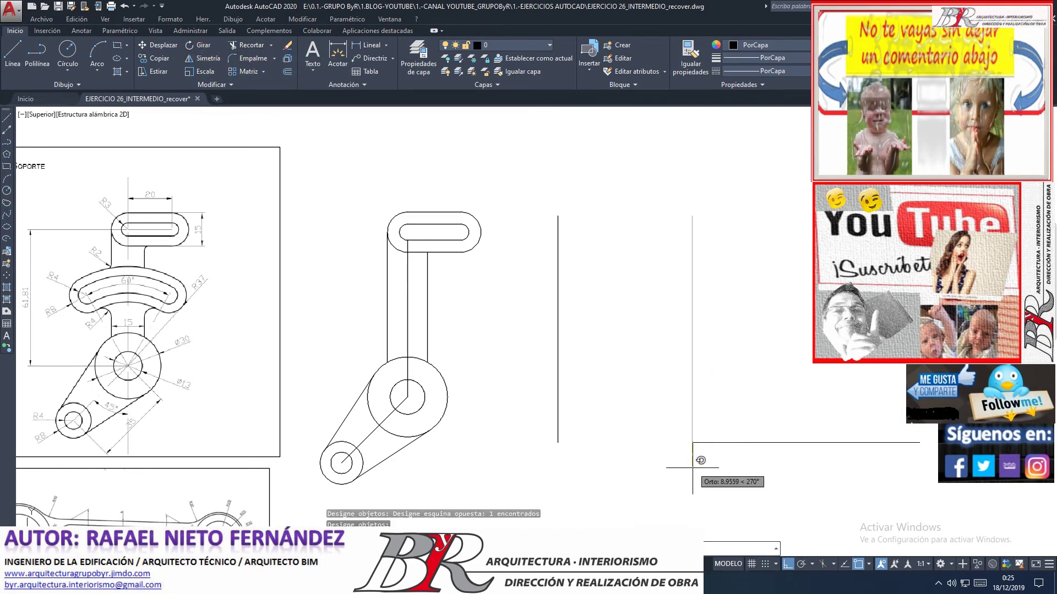
{"action": "type", "text": "-90"}
{"action": "key", "text": "Return"}
- Move the diagonal line so its left end sits at the vertical line's foot
{"action": "left_click", "coordinate": [720, 482]}
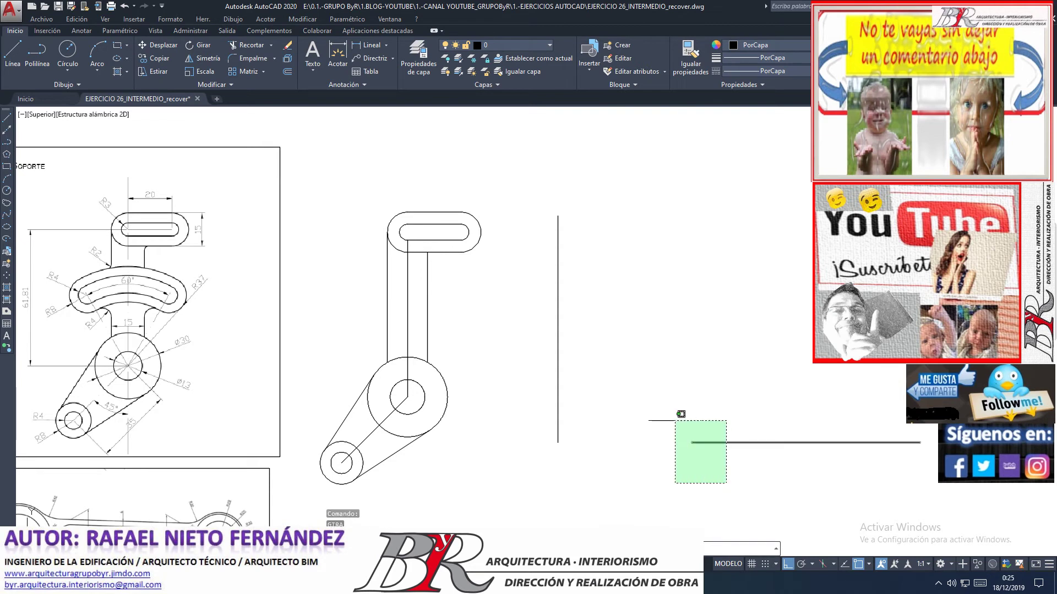
{"action": "left_click", "coordinate": [675, 415]}
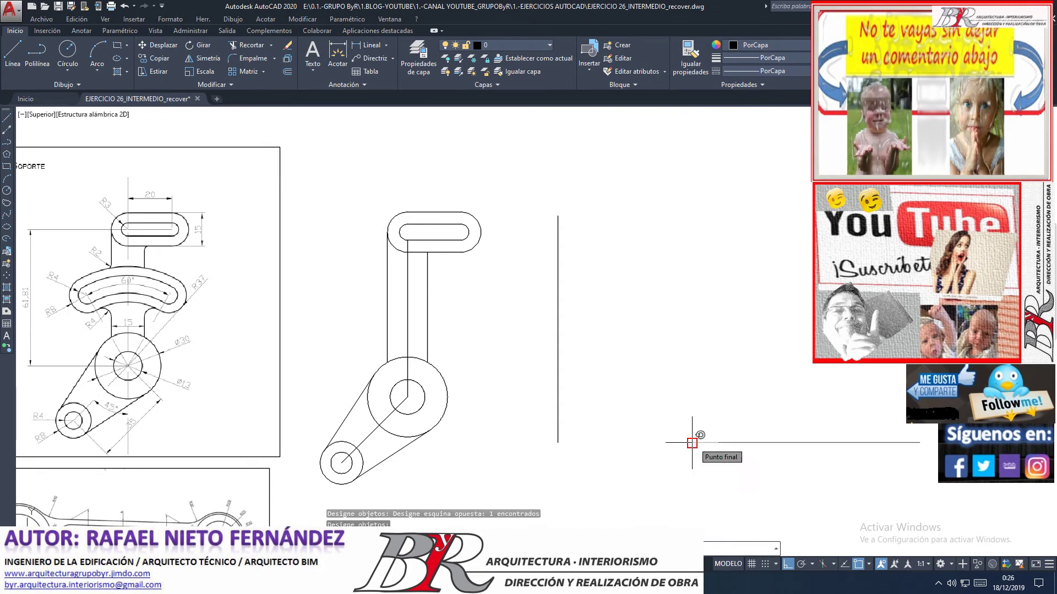
{"action": "key", "text": "Return"}
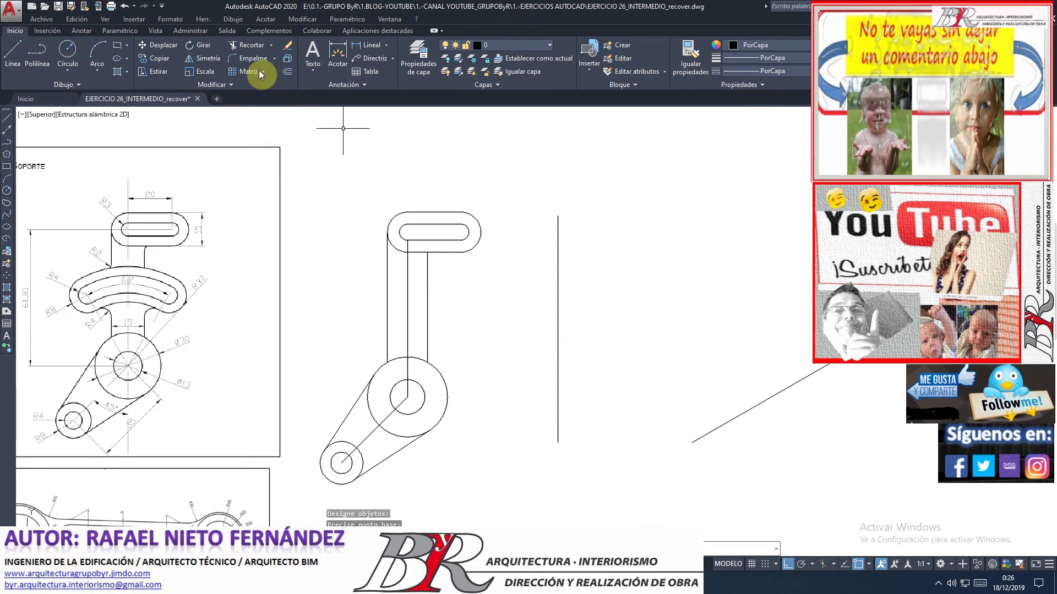
{"action": "left_click", "coordinate": [164, 50]}
{"action": "left_click", "coordinate": [709, 470]}
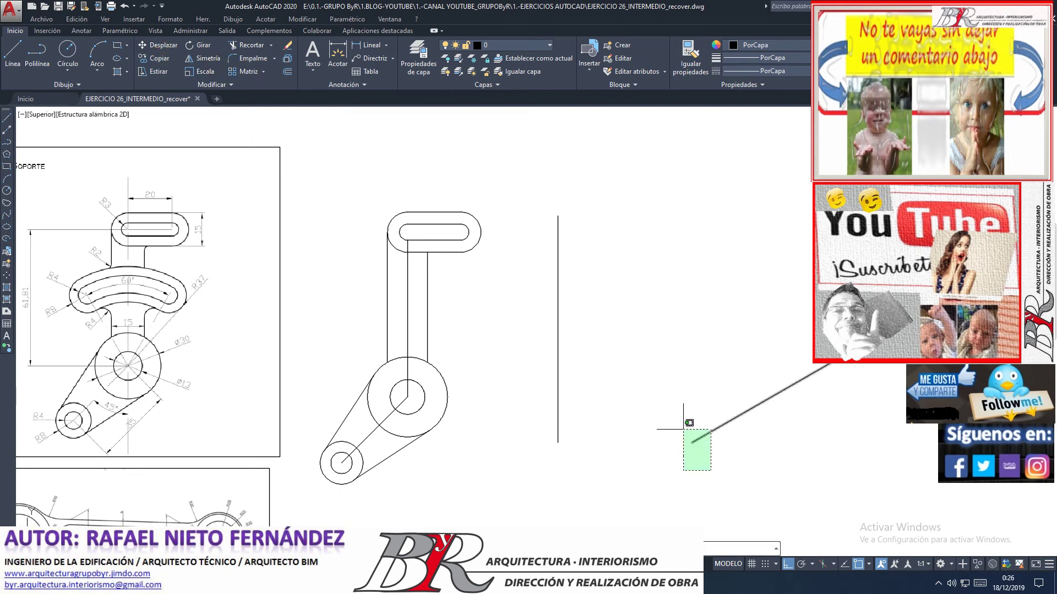
{"action": "left_click", "coordinate": [680, 417]}
{"action": "key", "text": "Return"}
{"action": "left_click", "coordinate": [692, 443]}
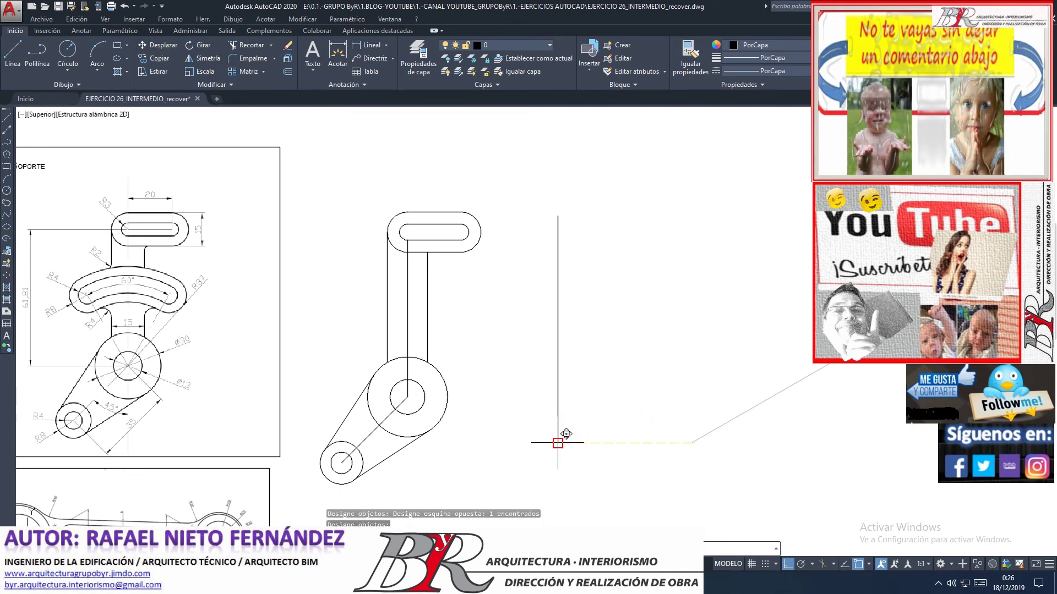
{"action": "left_click", "coordinate": [558, 442]}
- Draw a closing line from the vertical line's top to the diagonal's right end
{"action": "left_click", "coordinate": [14, 57]}
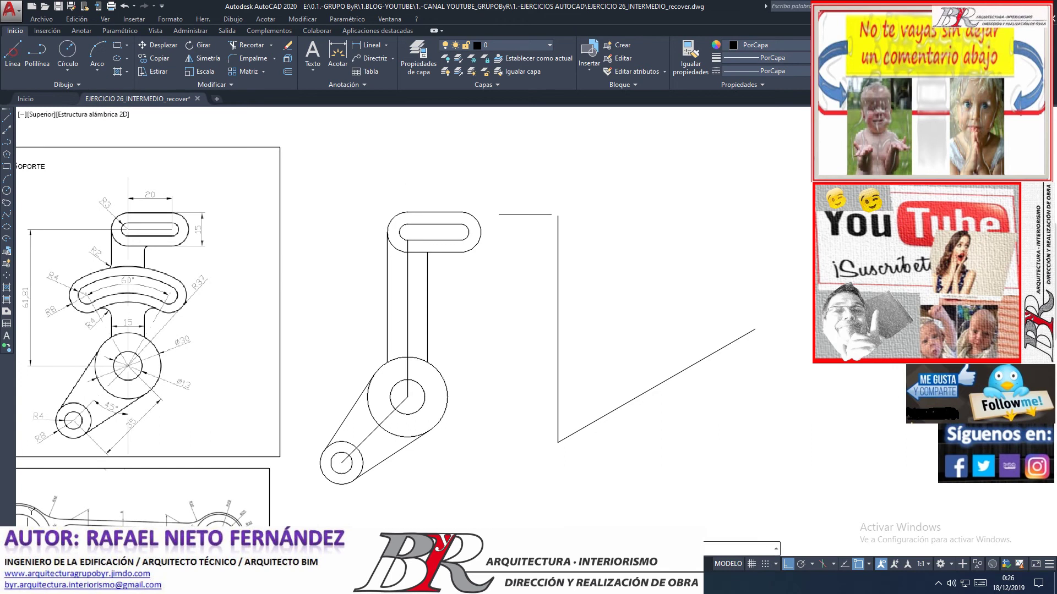
{"action": "left_click", "coordinate": [558, 216]}
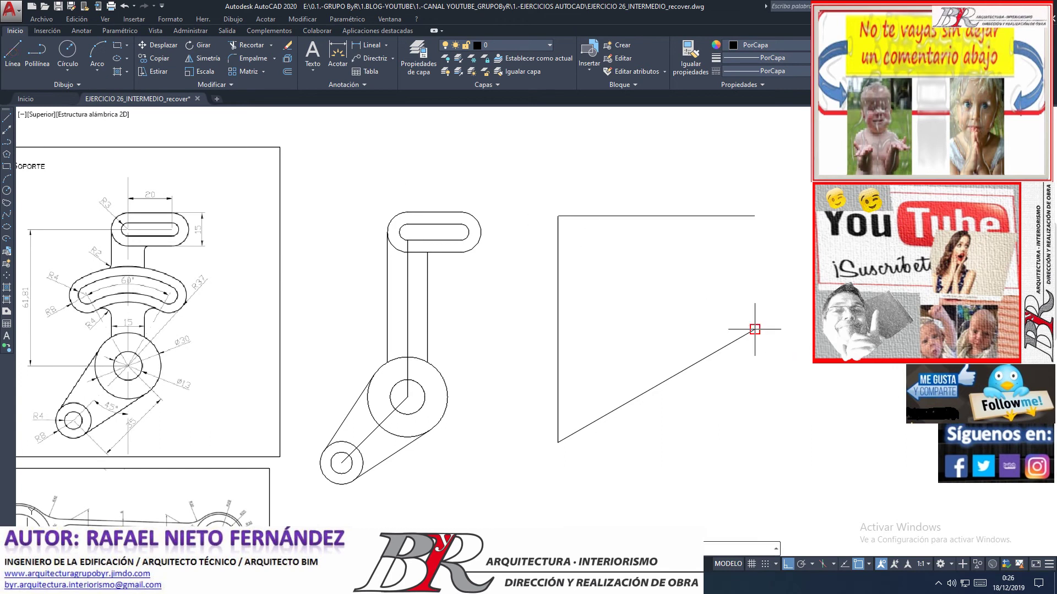
{"action": "left_click", "coordinate": [754, 329]}
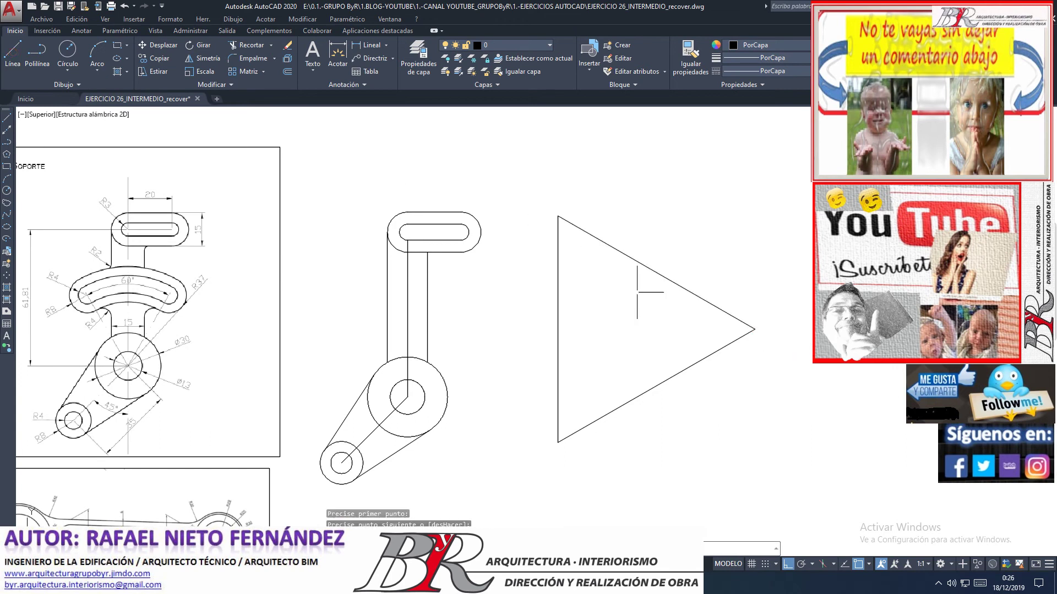
{"action": "left_click", "coordinate": [664, 373]}
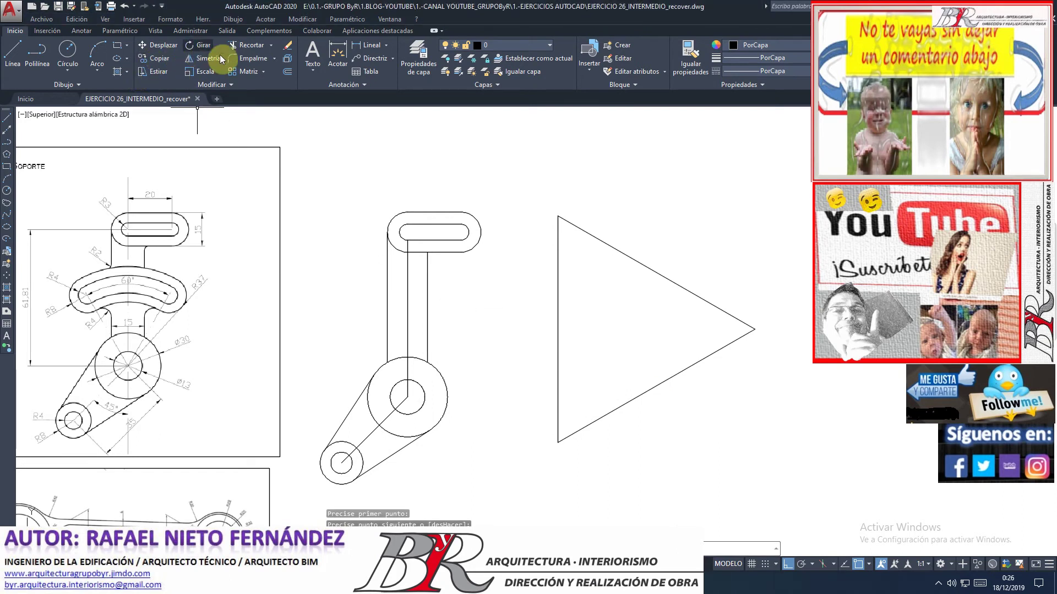
- Draw a trial three-sided polygon beside the triangle with a horizontal base
{"action": "left_click", "coordinate": [126, 46]}
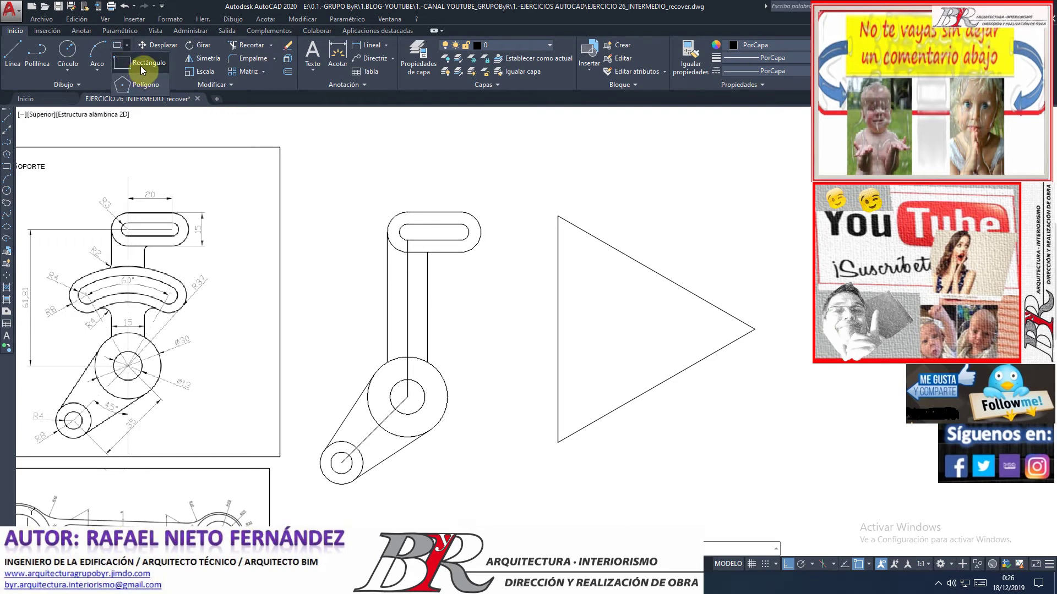
{"action": "left_click", "coordinate": [141, 65]}
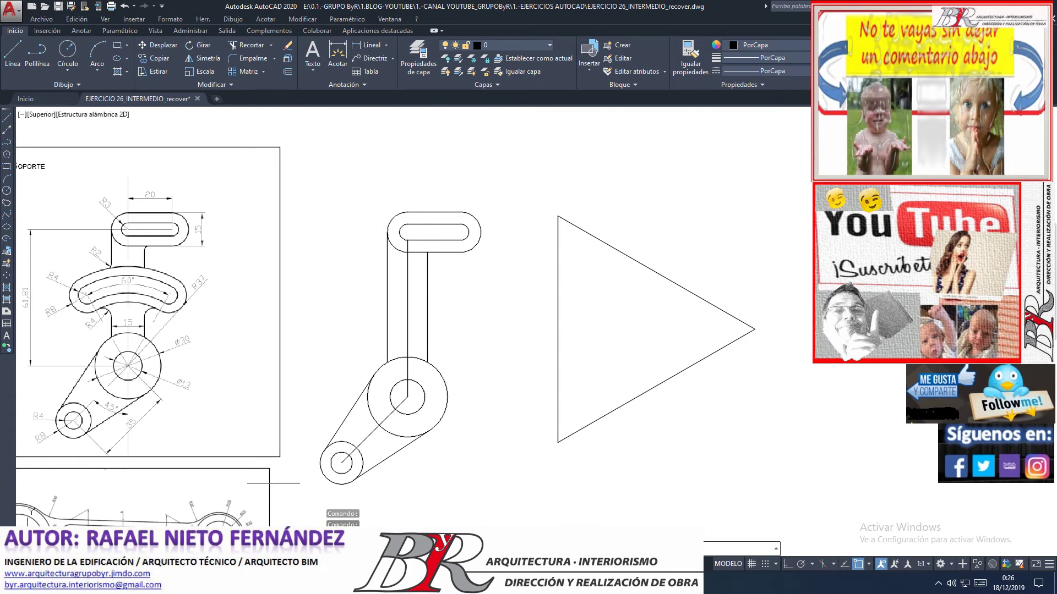
{"action": "left_click", "coordinate": [128, 48]}
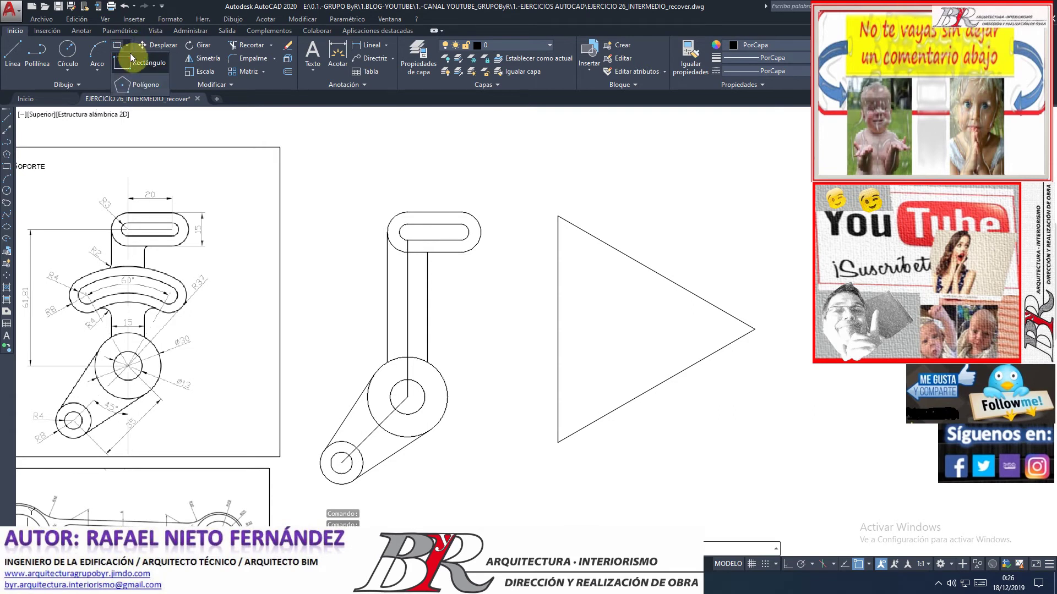
{"action": "left_click", "coordinate": [138, 85]}
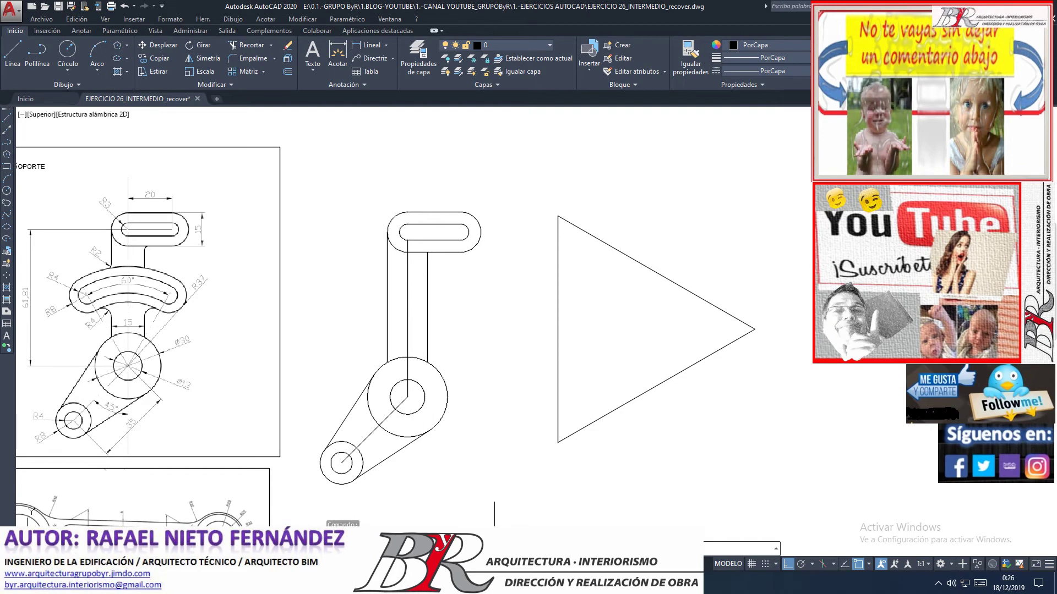
{"action": "type", "text": "3"}
{"action": "key", "text": "Return"}
{"action": "left_click", "coordinate": [687, 444]}
{"action": "key", "text": "Return"}
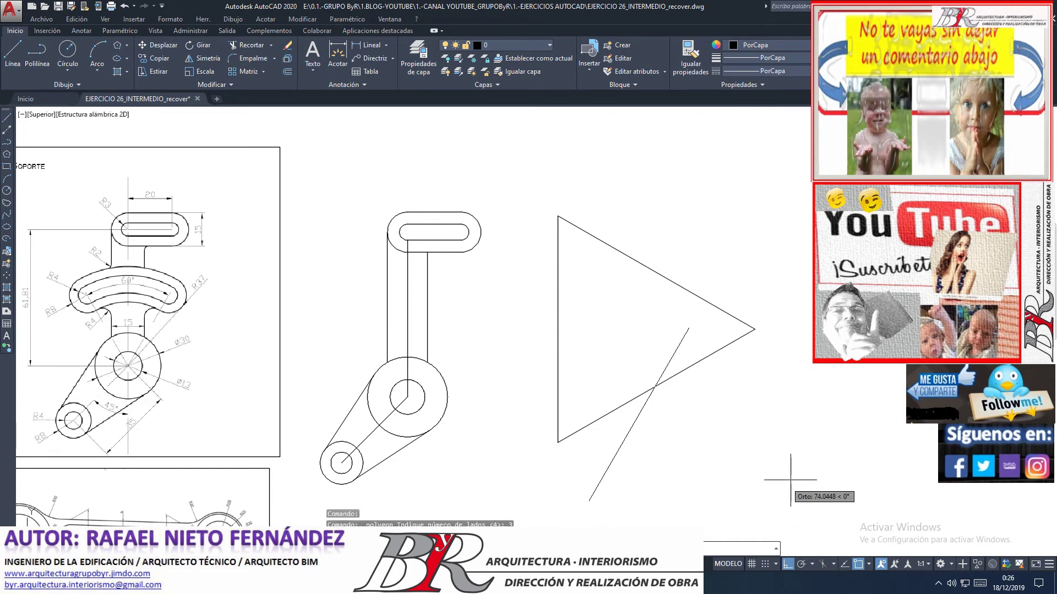
{"action": "left_click", "coordinate": [865, 455]}
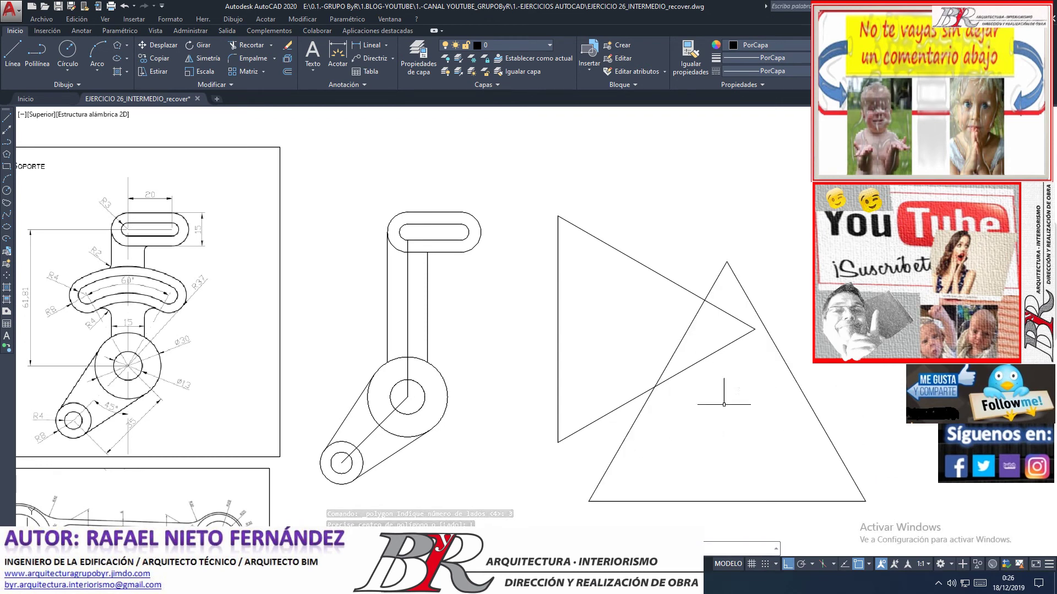
- Delete the test polygon and begin a line at the triangle's lower-left corner
{"action": "left_click", "coordinate": [820, 424]}
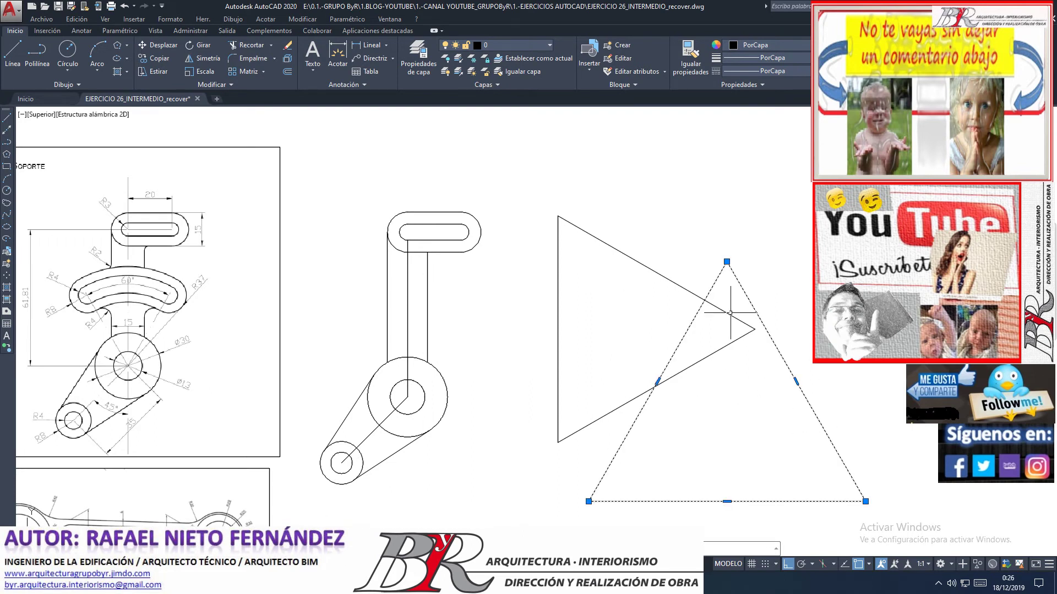
{"action": "key", "text": "Delete"}
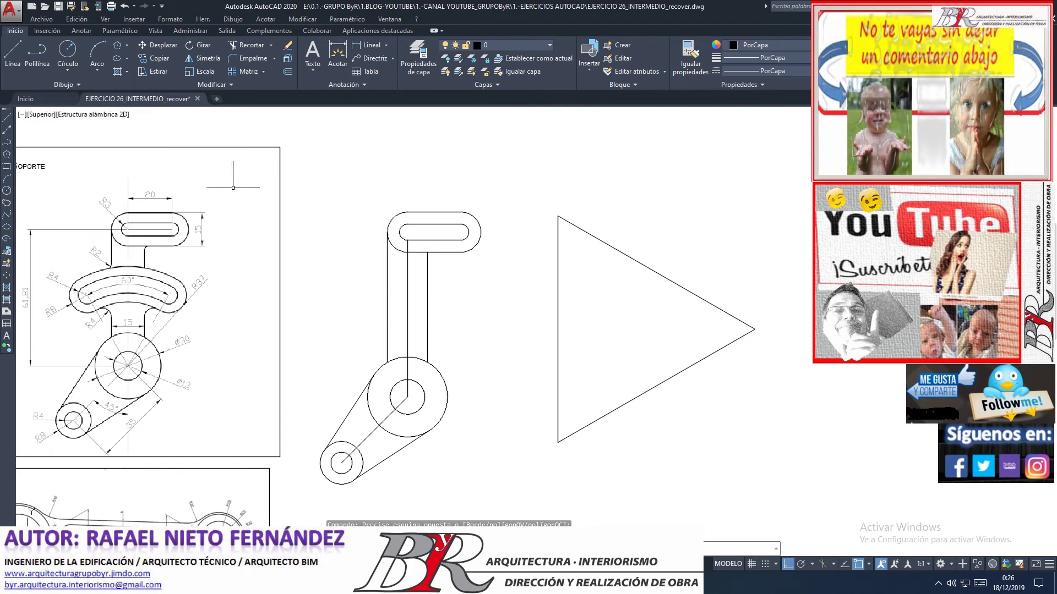
{"action": "left_click", "coordinate": [19, 57]}
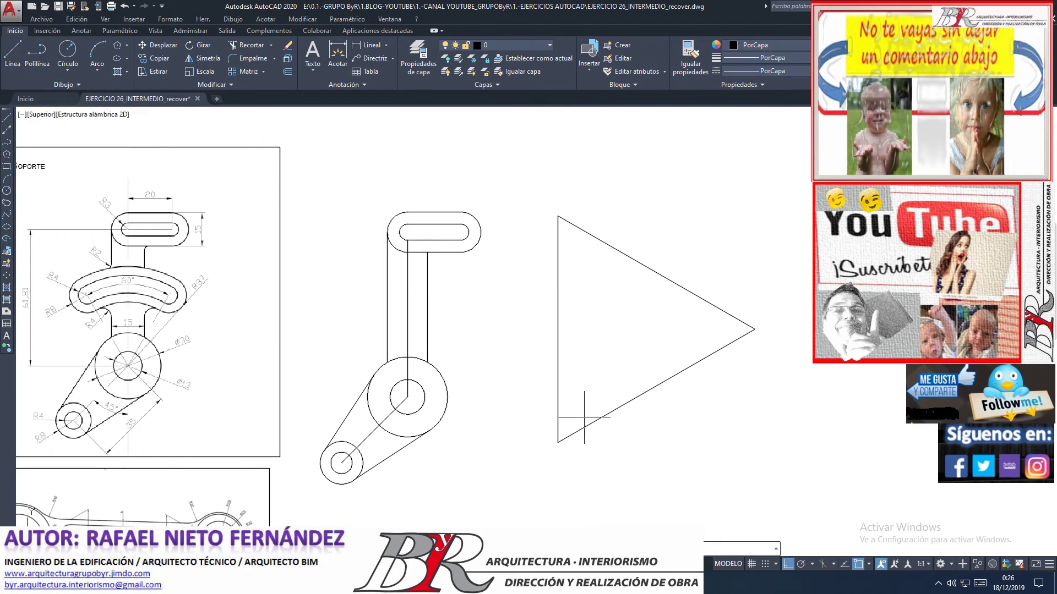
{"action": "left_click", "coordinate": [557, 443]}
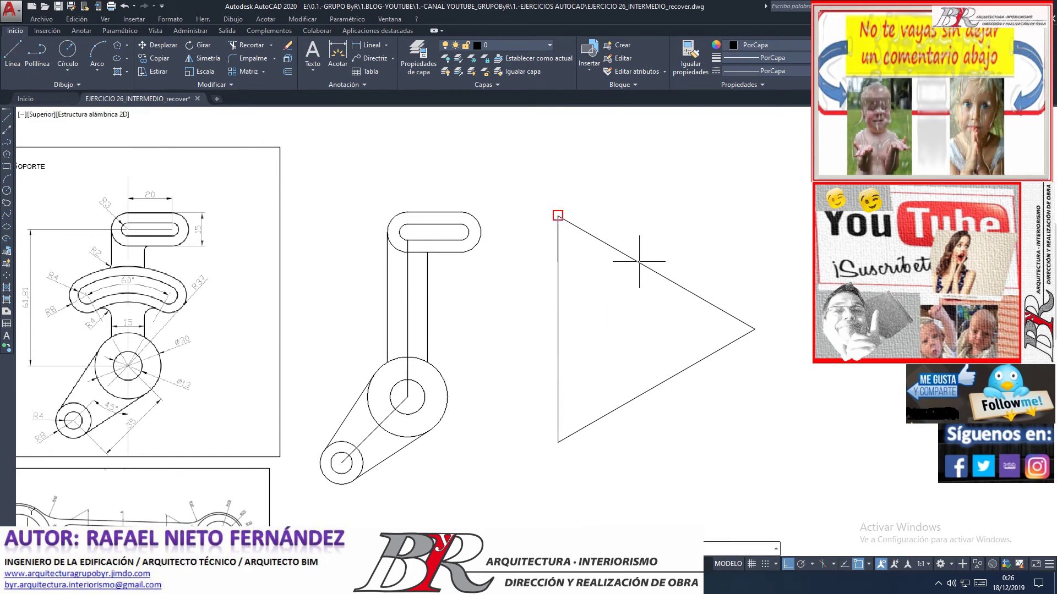
- With Midpoint snap on, end the line at the upper edge's midpoint and select two triangle edges
{"action": "left_click", "coordinate": [868, 564]}
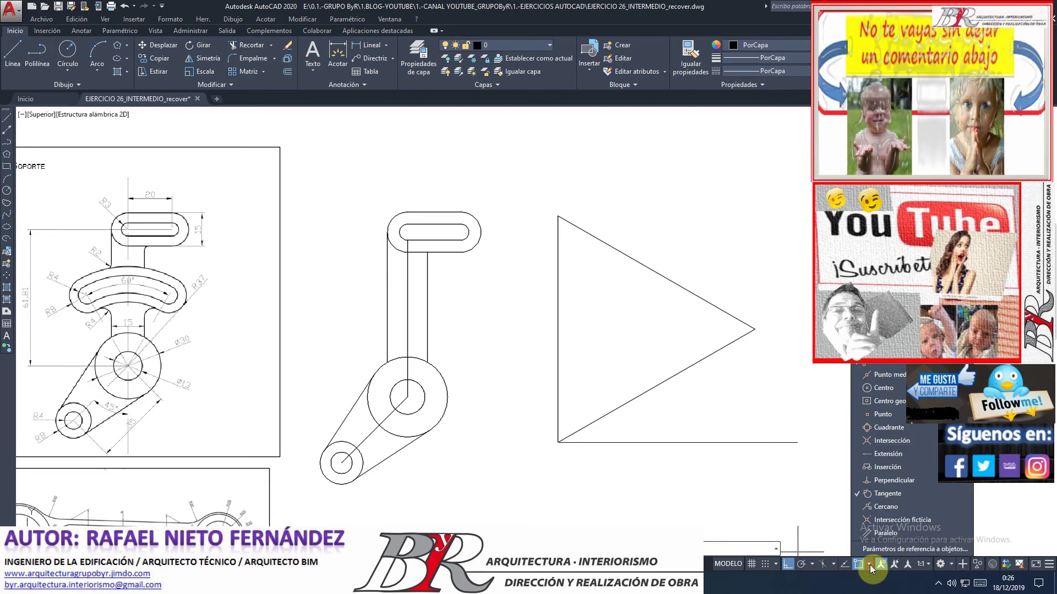
{"action": "left_click", "coordinate": [896, 374]}
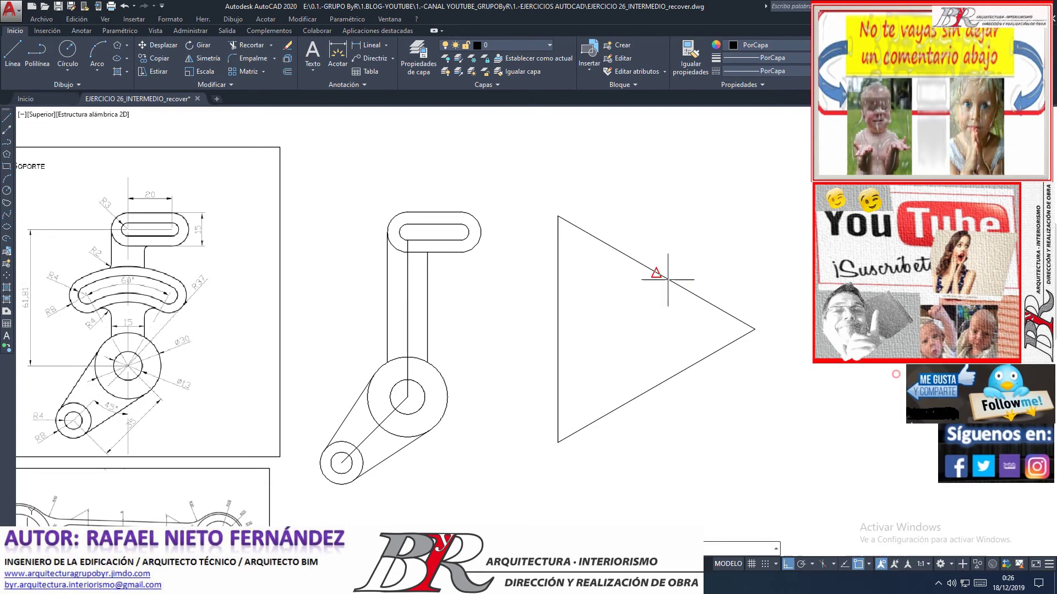
{"action": "left_click", "coordinate": [660, 274]}
{"action": "key", "text": "Return"}
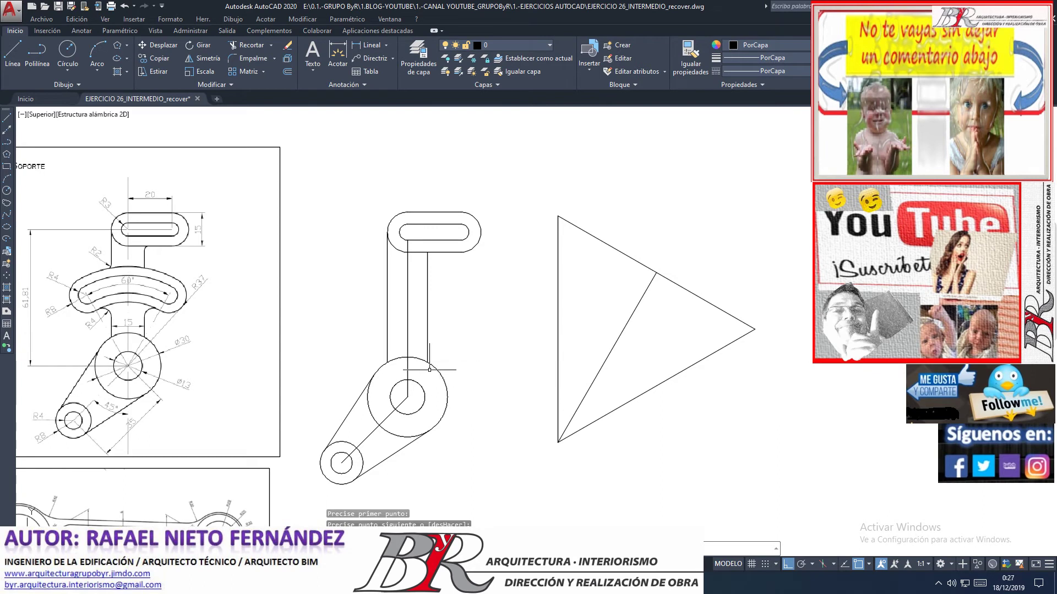
{"action": "left_click", "coordinate": [559, 328]}
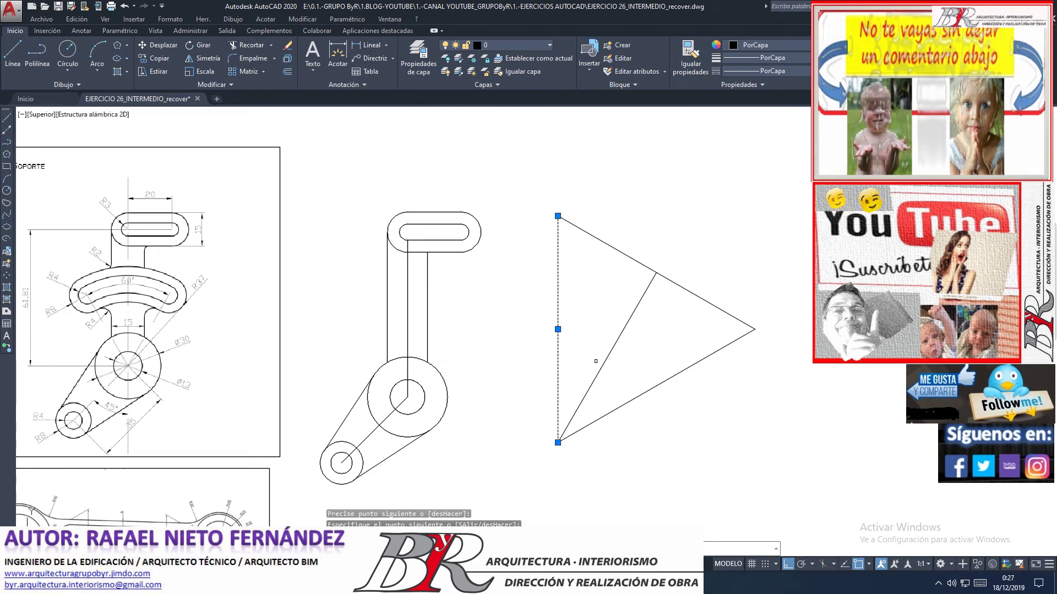
{"action": "left_click_drag", "start_coordinate": [682, 407], "coordinate": [635, 386]}
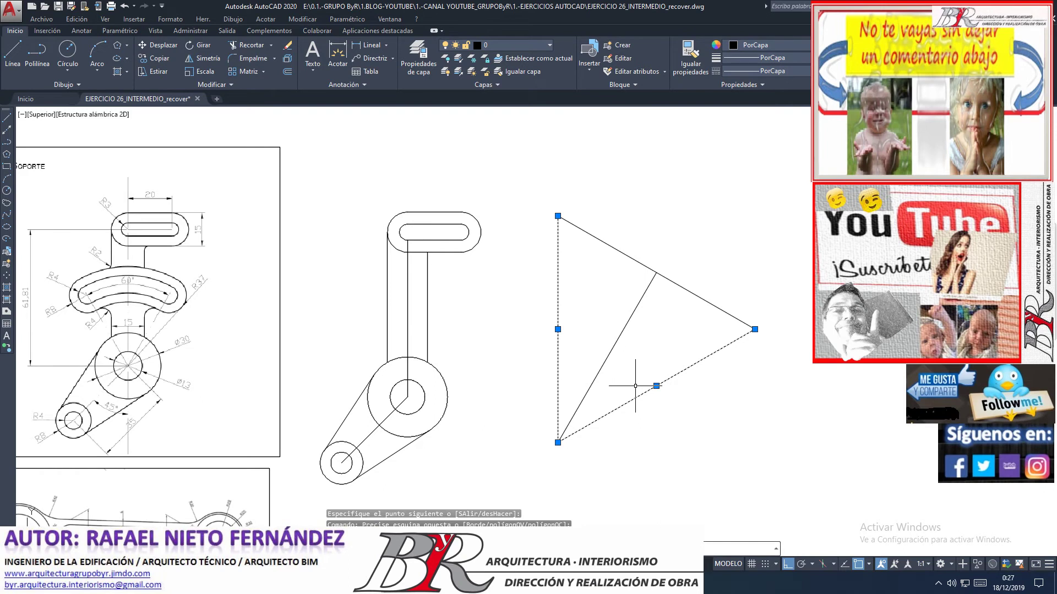
- Start ALIGN on the triangle lines and set the first source and destination points
{"action": "type", "text": "ali"}
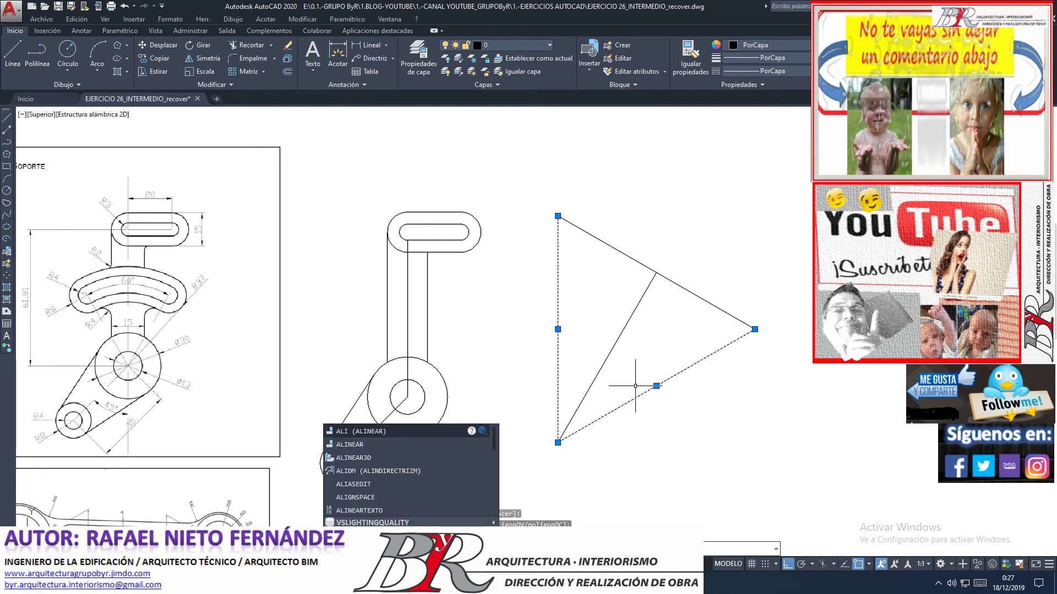
{"action": "key", "text": "Escape"}
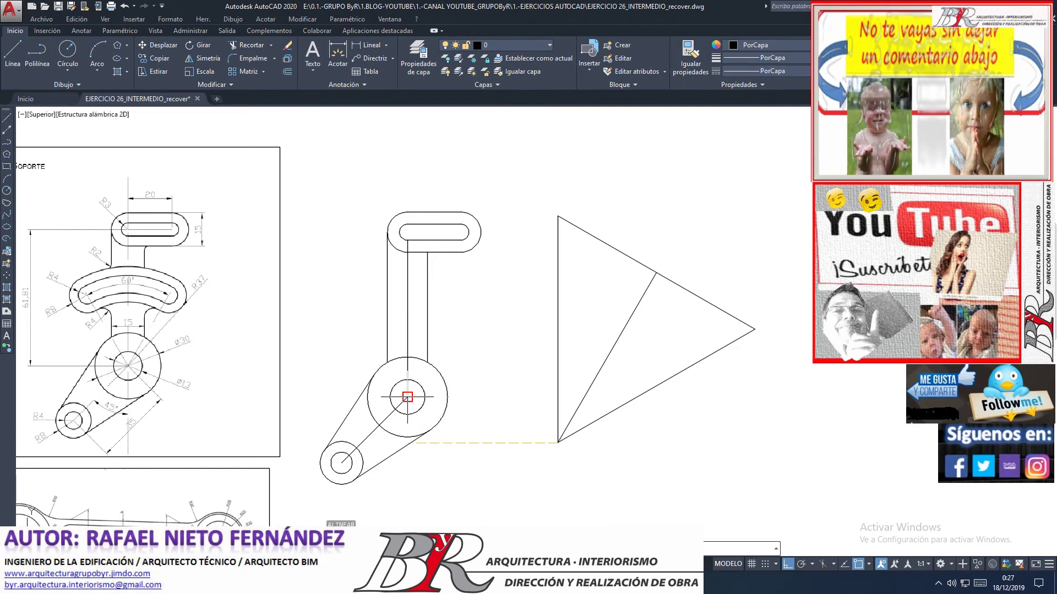
{"action": "left_click", "coordinate": [407, 397]}
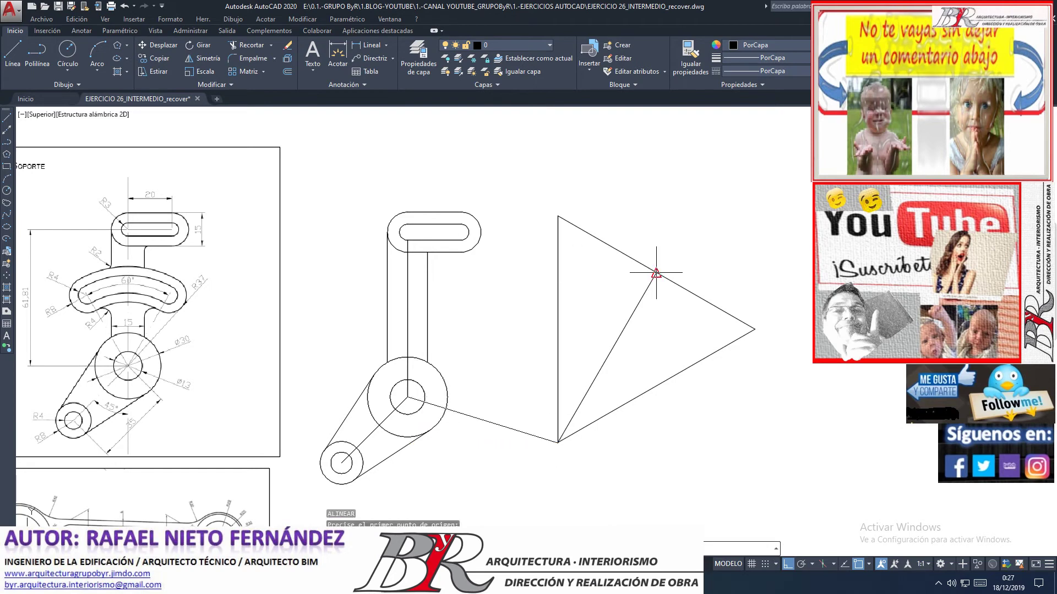
{"action": "scroll", "coordinate": [656, 273], "scroll_direction": "up", "scroll_amount": 5}
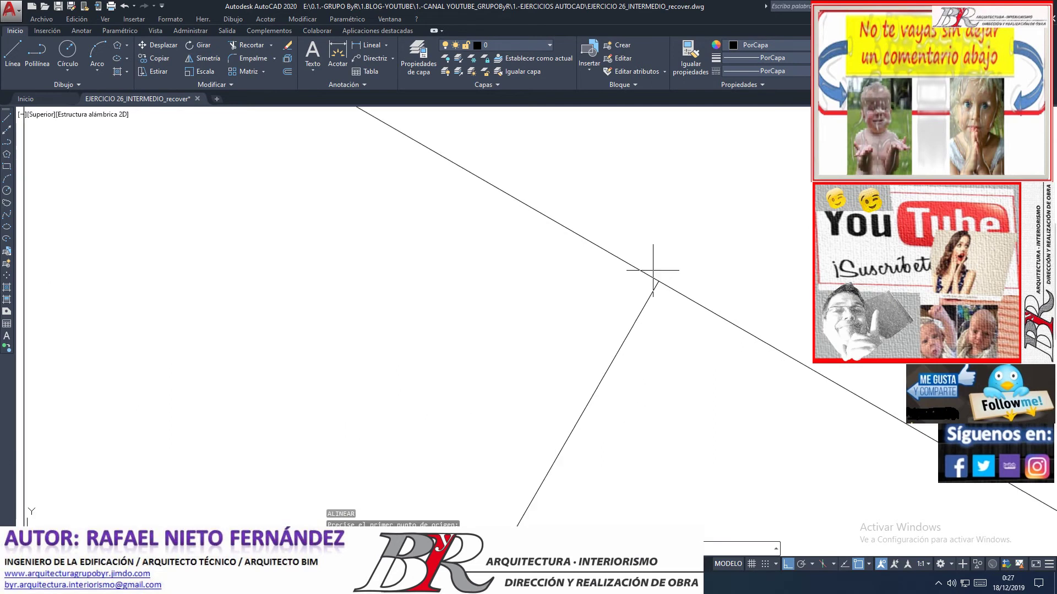
{"action": "left_click", "coordinate": [658, 281]}
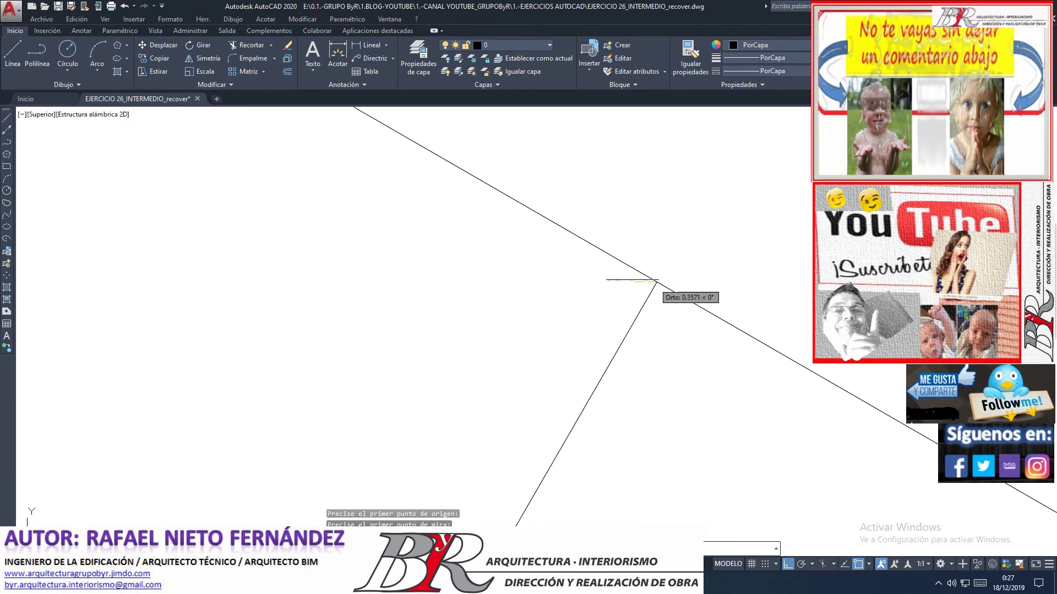
{"action": "scroll", "coordinate": [632, 297], "scroll_direction": "down", "scroll_amount": 5}
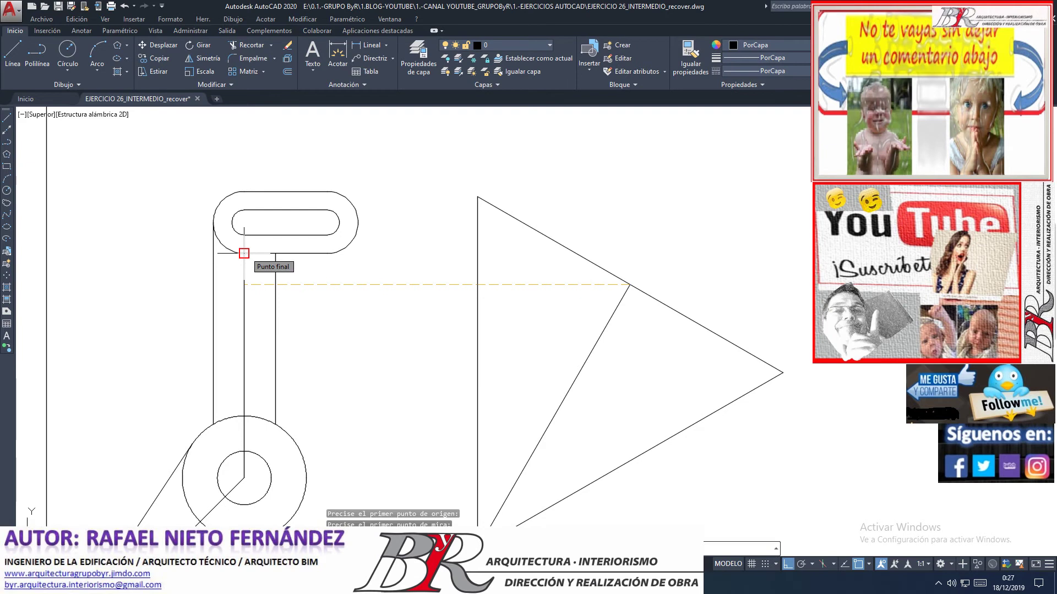
{"action": "scroll", "coordinate": [243, 253], "scroll_direction": "up", "scroll_amount": 5}
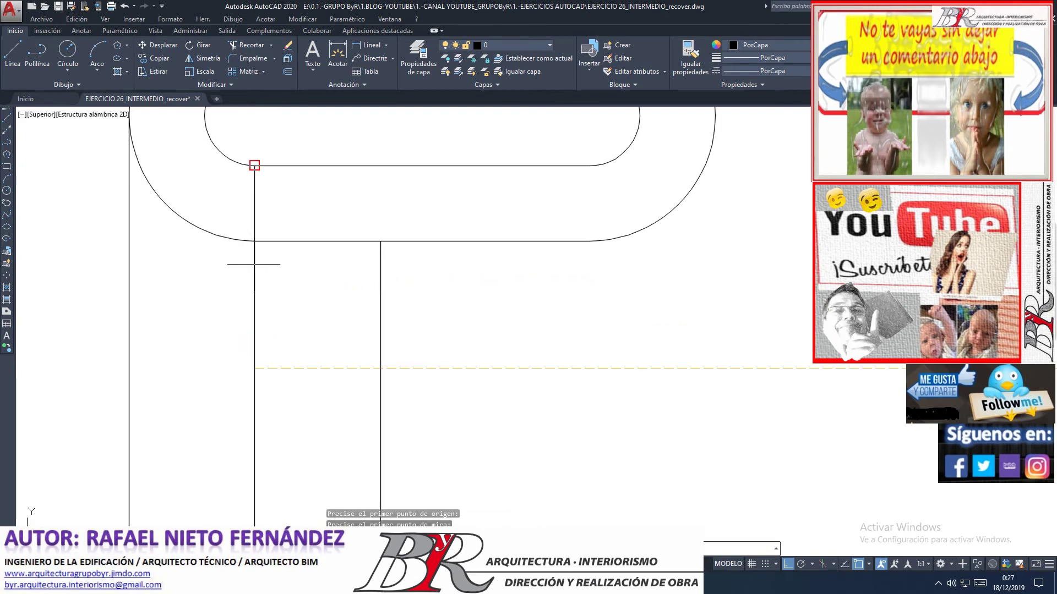
{"action": "scroll", "coordinate": [254, 264], "scroll_direction": "down", "scroll_amount": 2}
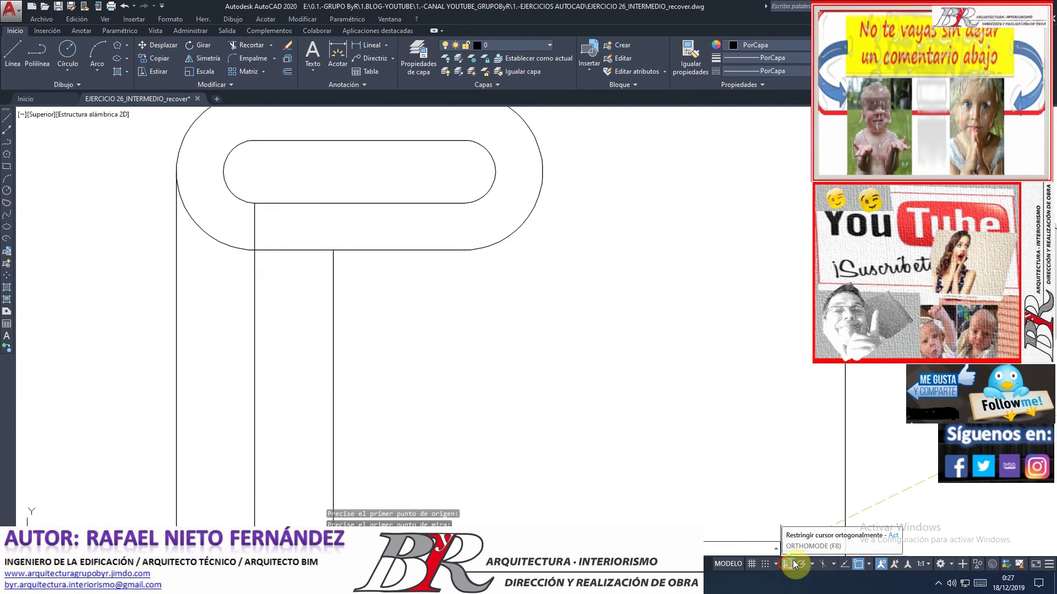
- Adjust object snaps and set the second source and destination points with Ortho off
{"action": "left_click", "coordinate": [869, 565]}
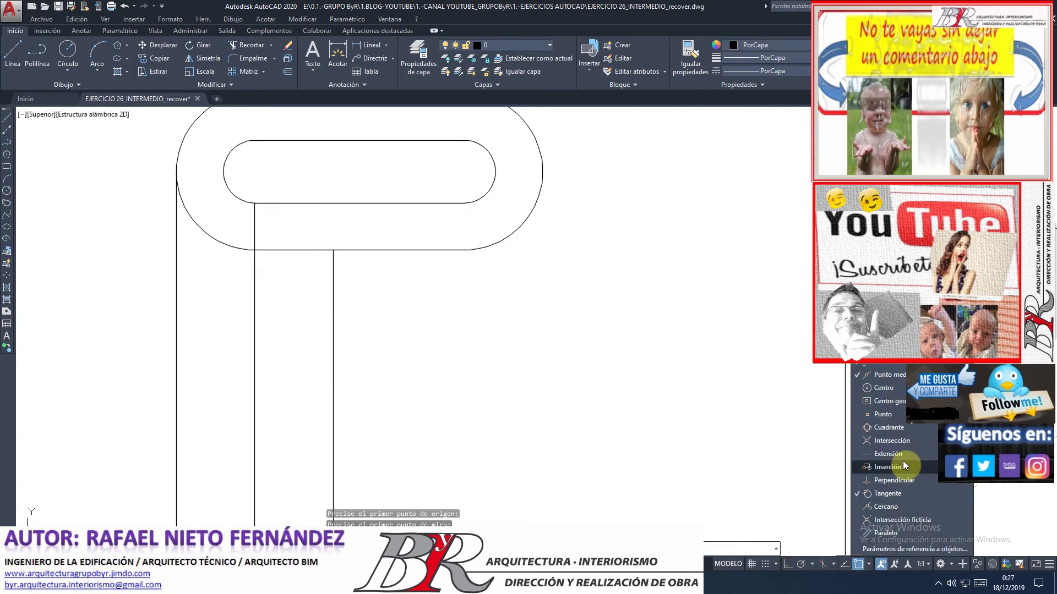
{"action": "left_click", "coordinate": [896, 508]}
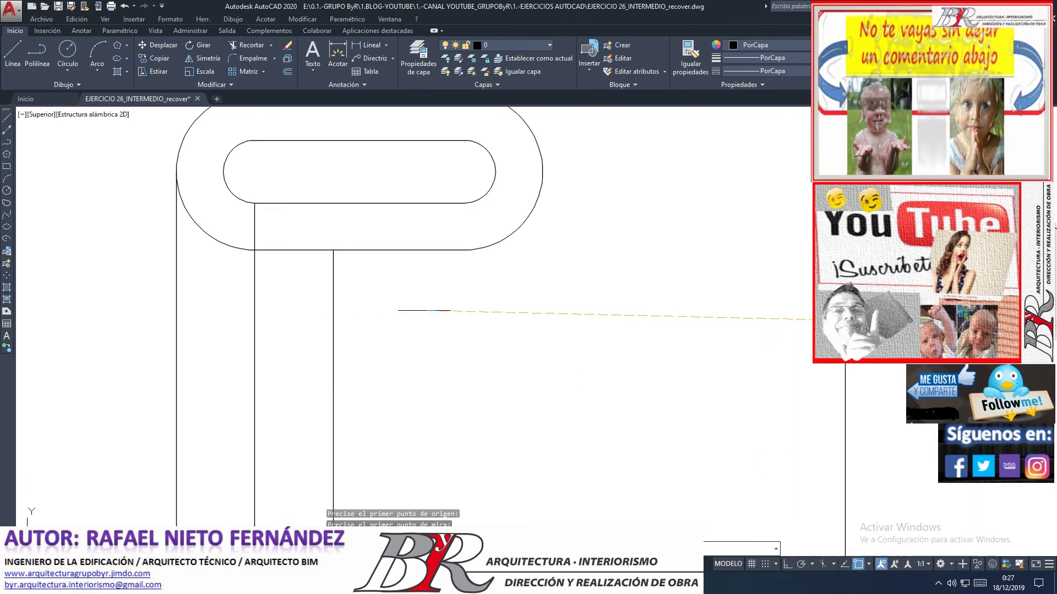
{"action": "left_click", "coordinate": [255, 288]}
{"action": "scroll", "coordinate": [289, 297], "scroll_direction": "down", "scroll_amount": 5}
{"action": "scroll", "coordinate": [289, 297], "scroll_direction": "down", "scroll_amount": 2}
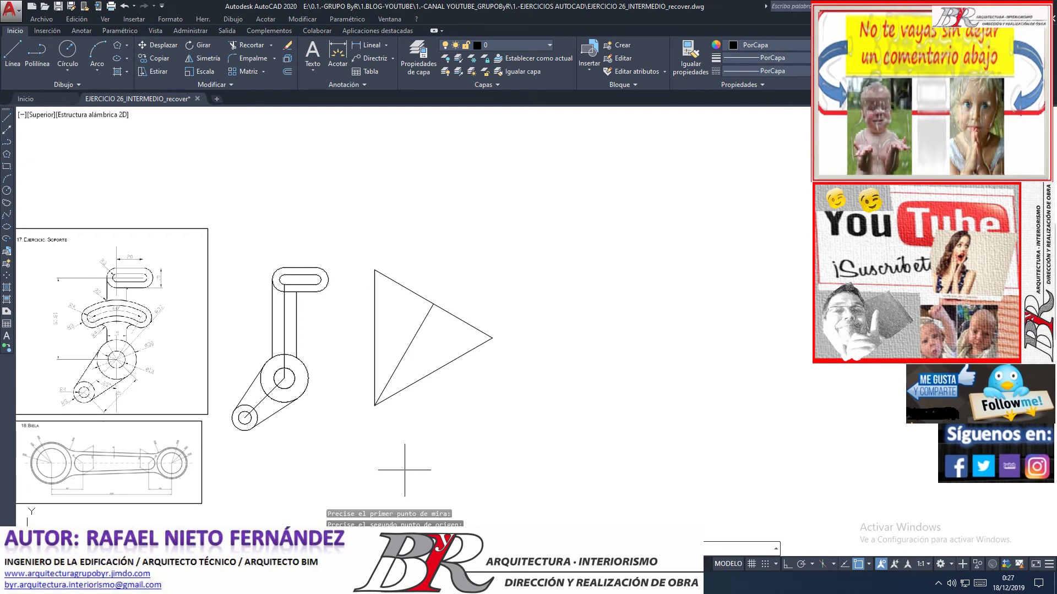
{"action": "left_click", "coordinate": [405, 470]}
{"action": "key", "text": "F8"}
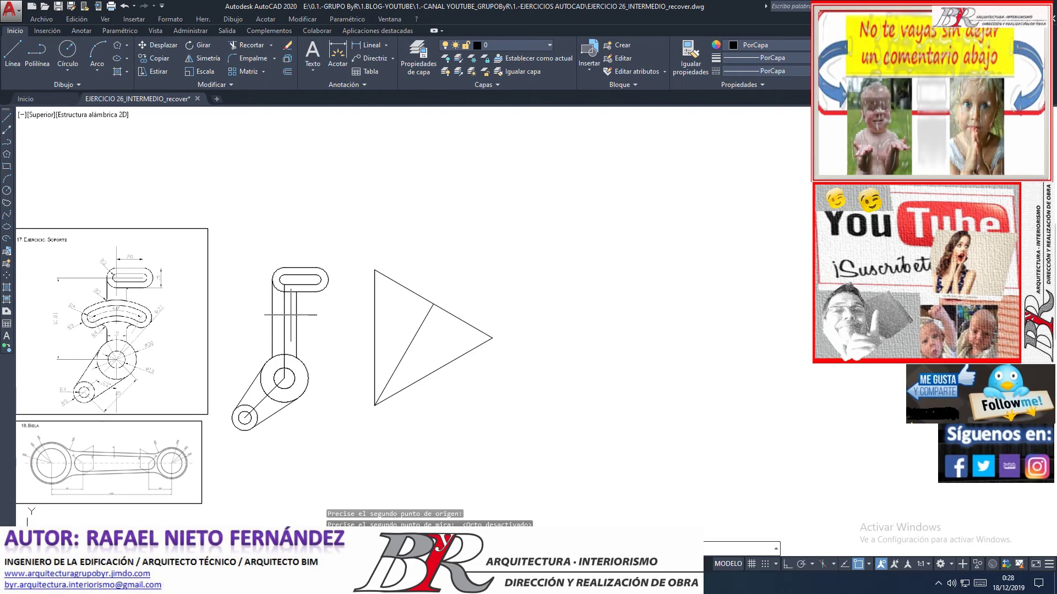
{"action": "left_click", "coordinate": [353, 341]}
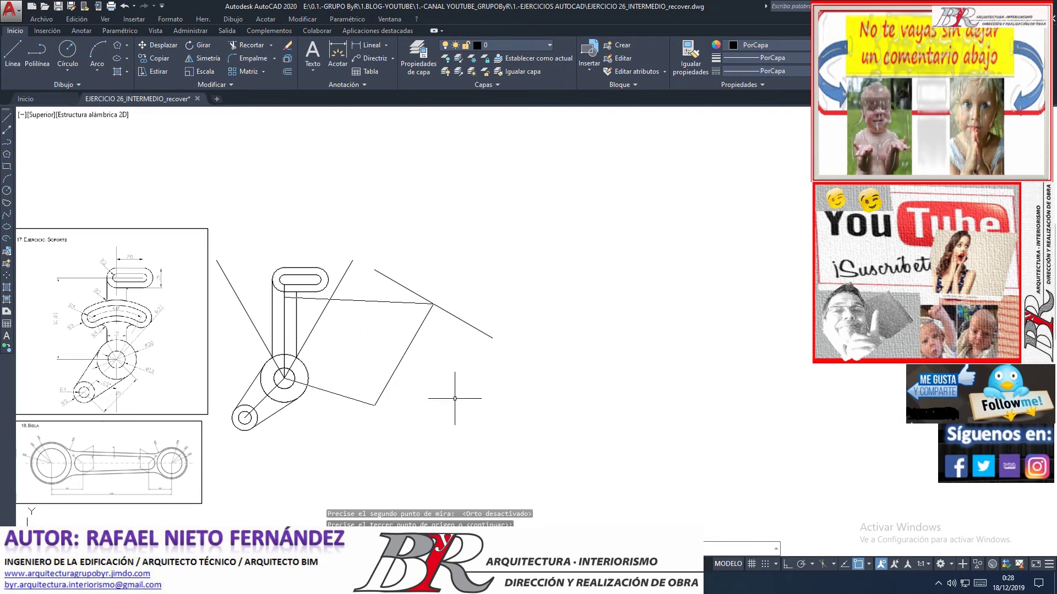
{"action": "scroll", "coordinate": [249, 294], "scroll_direction": "up", "scroll_amount": 2}
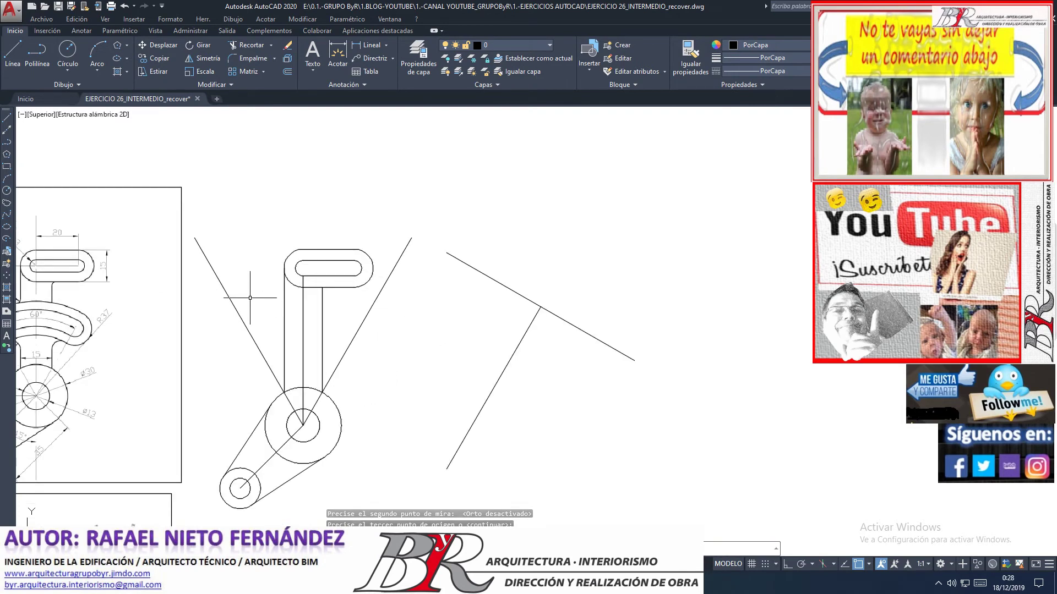
{"action": "scroll", "coordinate": [250, 298], "scroll_direction": "up", "scroll_amount": 1}
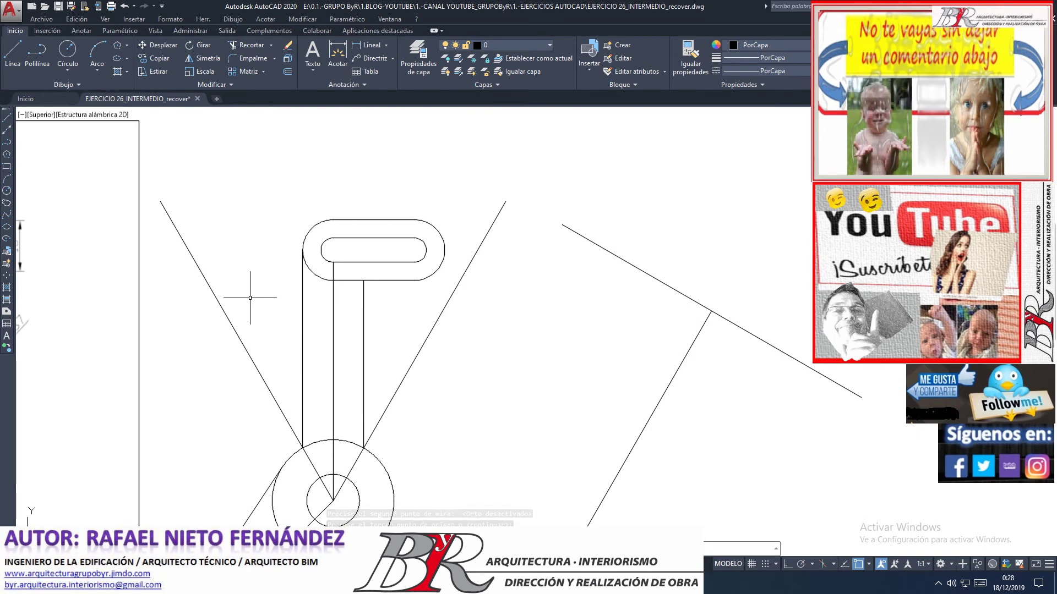
{"action": "scroll", "coordinate": [250, 297], "scroll_direction": "down", "scroll_amount": 5}
{"action": "scroll", "coordinate": [170, 310], "scroll_direction": "up", "scroll_amount": 4}
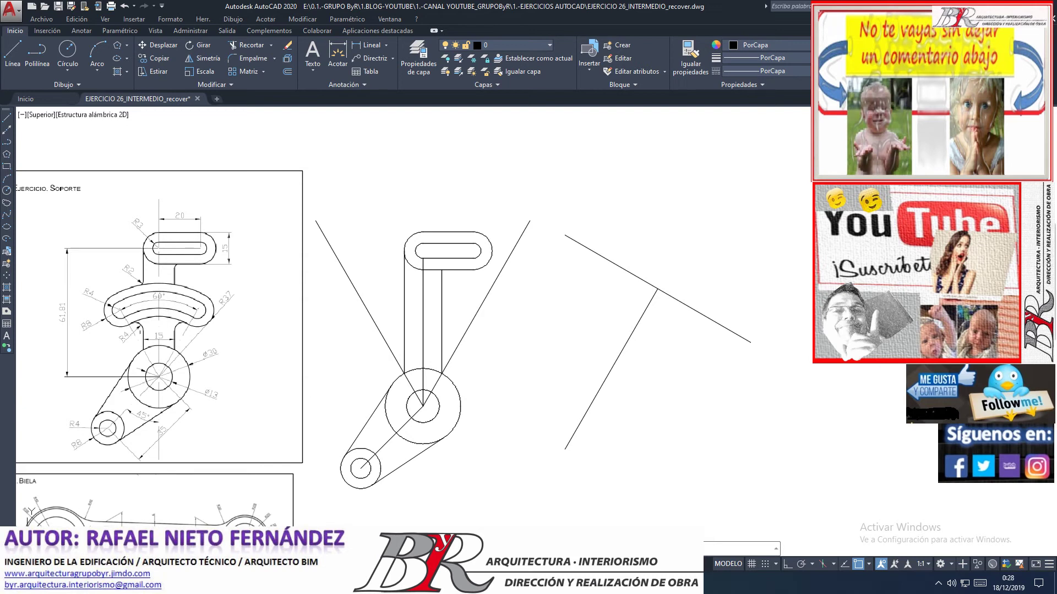
{"action": "scroll", "coordinate": [136, 355], "scroll_direction": "up", "scroll_amount": 4}
{"action": "scroll", "coordinate": [136, 356], "scroll_direction": "up", "scroll_amount": 1}
{"action": "scroll", "coordinate": [199, 410], "scroll_direction": "up", "scroll_amount": 3}
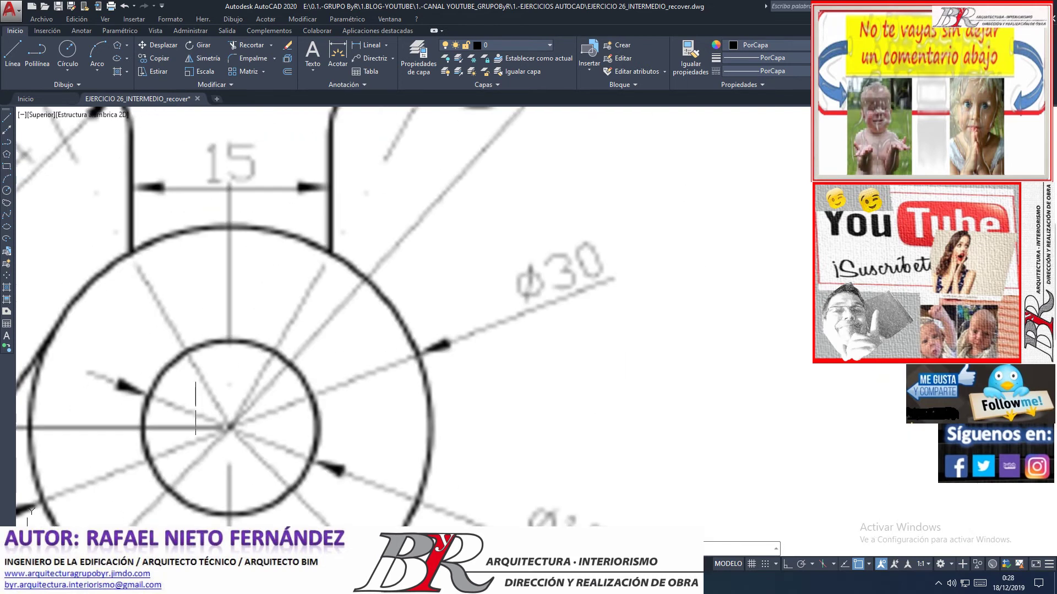
{"action": "left_click_drag", "start_coordinate": [198, 405], "coordinate": [253, 447]}
{"action": "scroll", "coordinate": [252, 448], "scroll_direction": "down", "scroll_amount": 3}
{"action": "scroll", "coordinate": [253, 447], "scroll_direction": "down", "scroll_amount": 4}
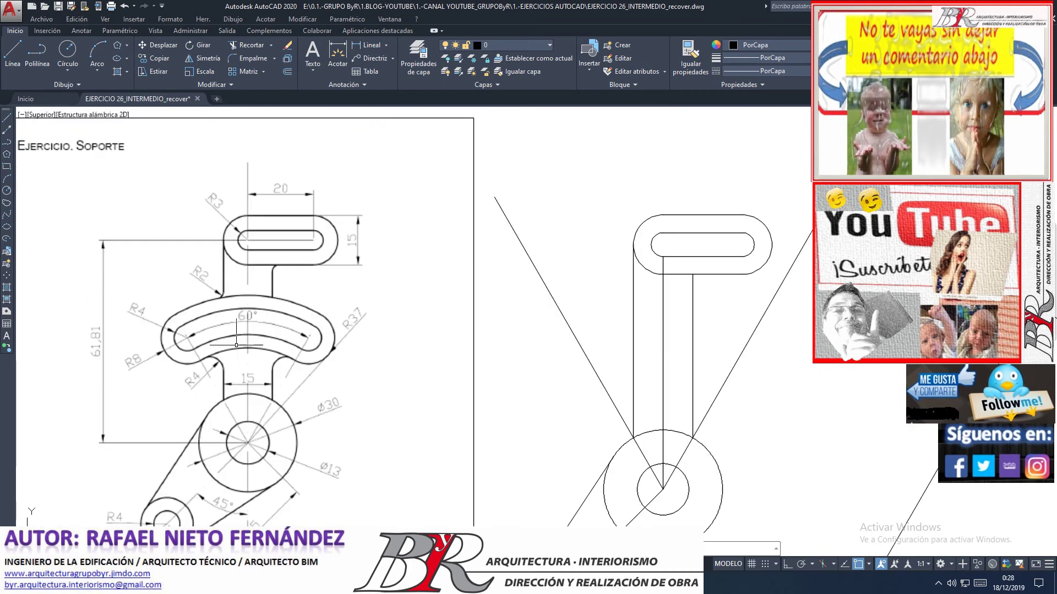
{"action": "scroll", "coordinate": [236, 334], "scroll_direction": "up", "scroll_amount": 6}
{"action": "scroll", "coordinate": [237, 334], "scroll_direction": "down", "scroll_amount": 2}
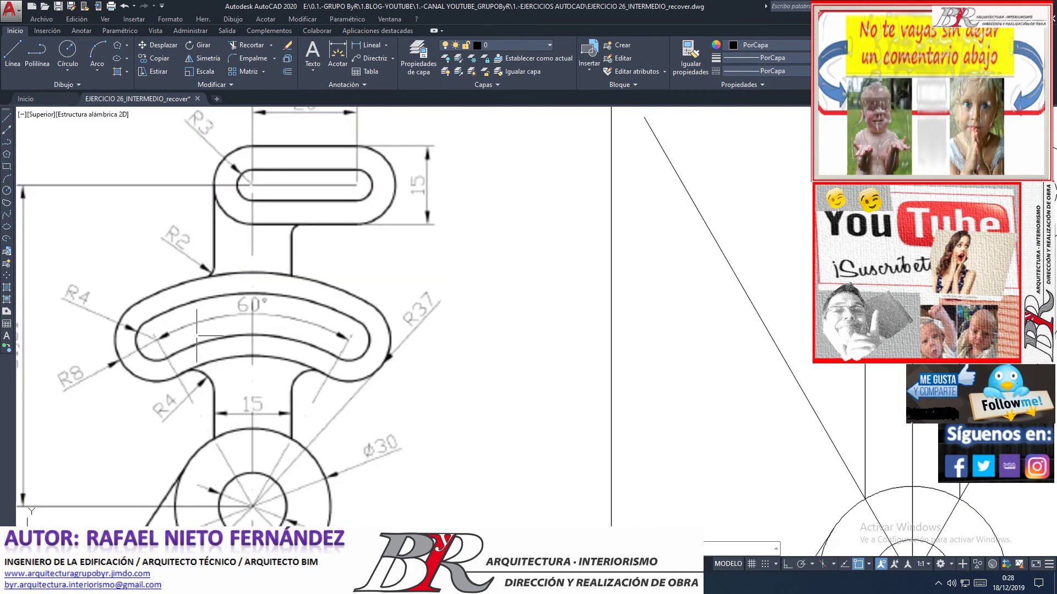
{"action": "scroll", "coordinate": [170, 353], "scroll_direction": "down", "scroll_amount": 2}
{"action": "scroll", "coordinate": [170, 366], "scroll_direction": "up", "scroll_amount": 2}
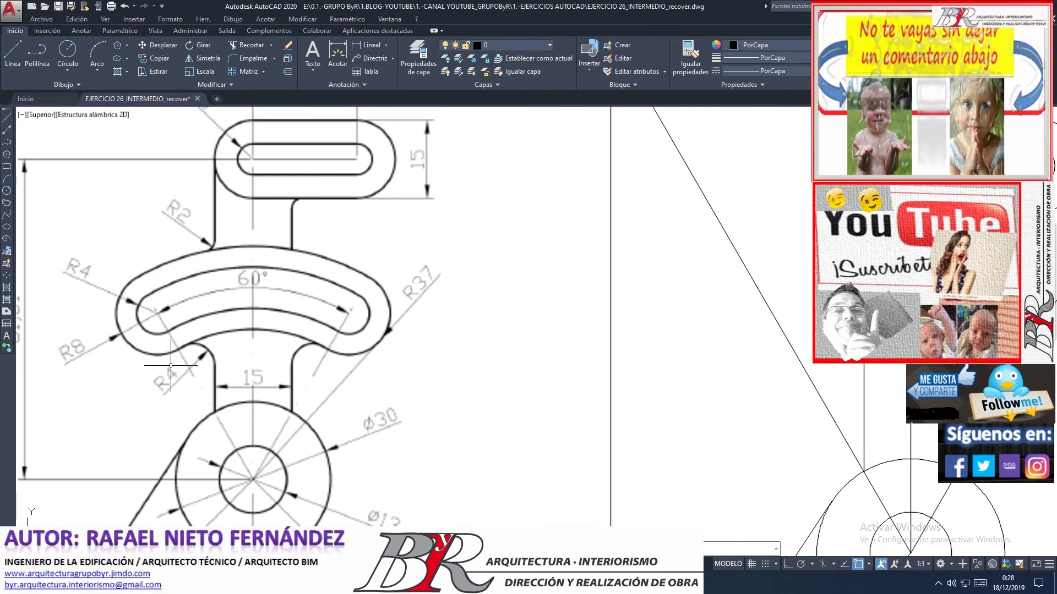
{"action": "scroll", "coordinate": [400, 292], "scroll_direction": "up", "scroll_amount": 2}
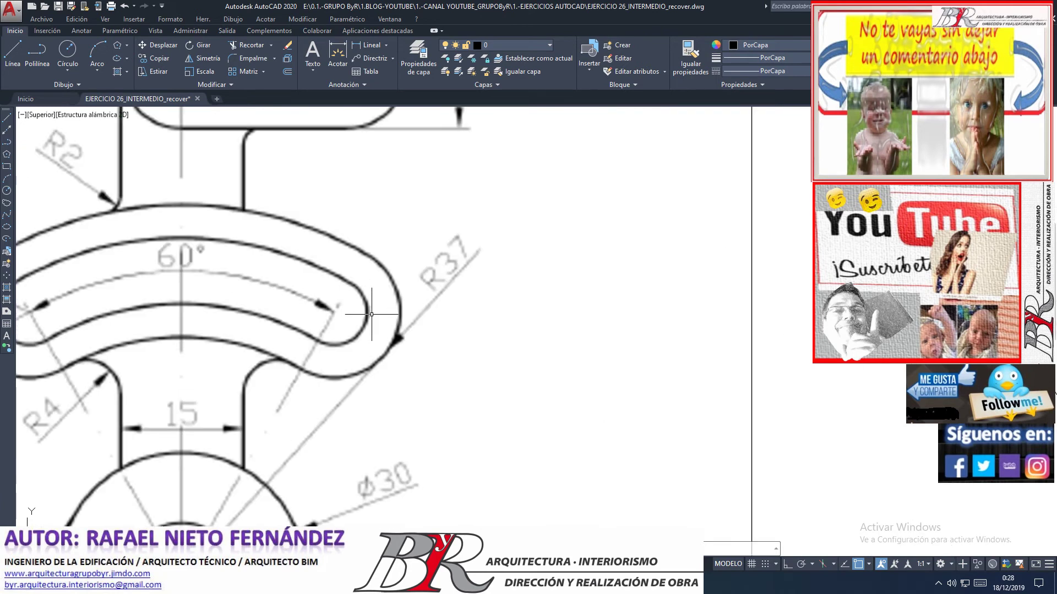
{"action": "scroll", "coordinate": [479, 255], "scroll_direction": "up", "scroll_amount": 2}
{"action": "left_click", "coordinate": [349, 196]}
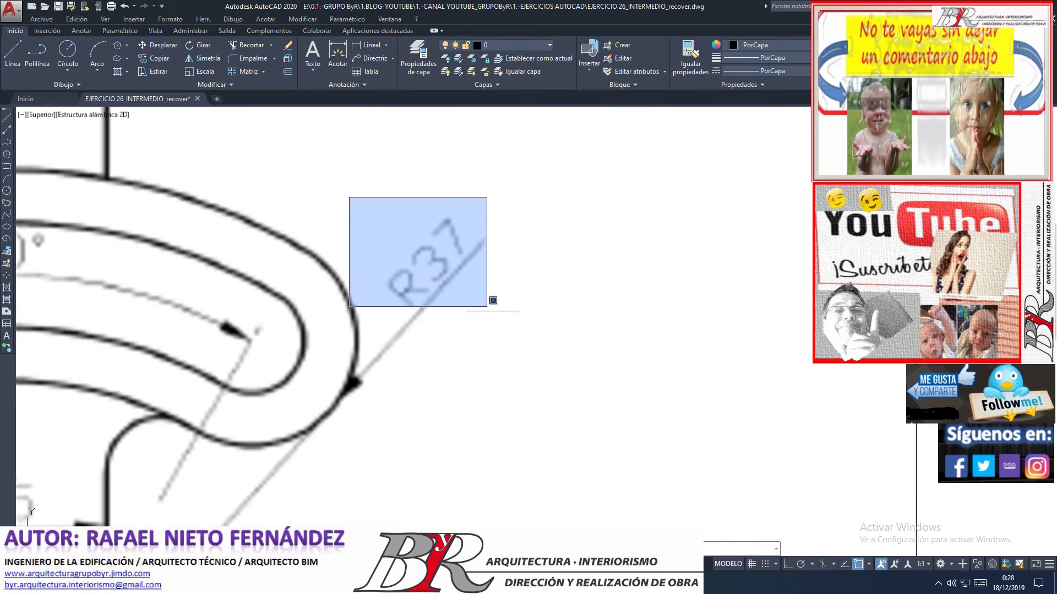
{"action": "left_click", "coordinate": [521, 328]}
{"action": "left_click", "coordinate": [223, 304]}
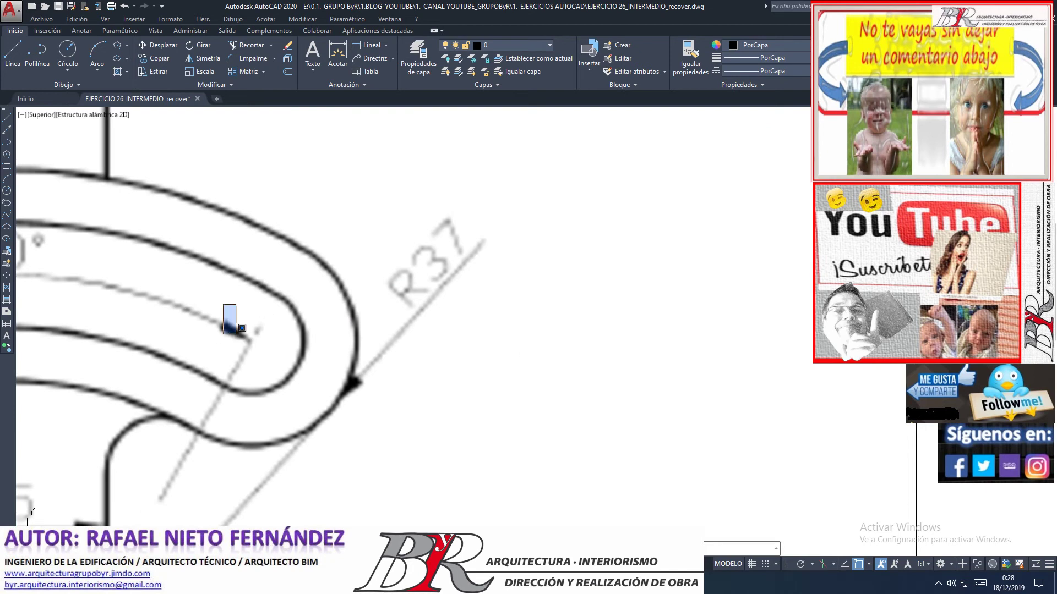
{"action": "left_click", "coordinate": [260, 369]}
{"action": "scroll", "coordinate": [327, 363], "scroll_direction": "down", "scroll_amount": 4}
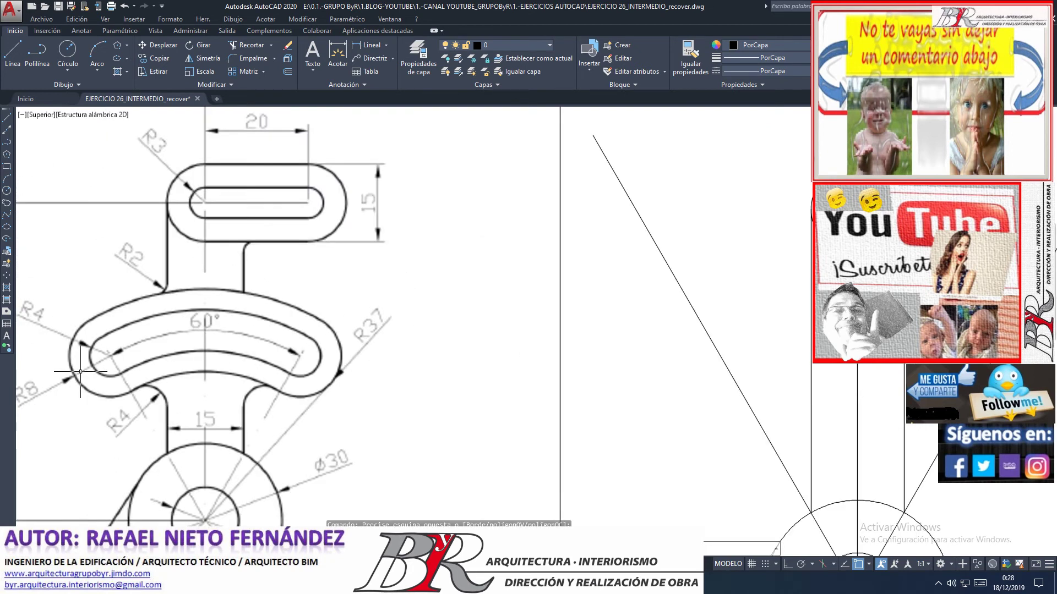
{"action": "scroll", "coordinate": [88, 363], "scroll_direction": "up", "scroll_amount": 2}
{"action": "scroll", "coordinate": [112, 339], "scroll_direction": "up", "scroll_amount": 2}
{"action": "left_click", "coordinate": [117, 319]}
{"action": "left_click", "coordinate": [205, 427]}
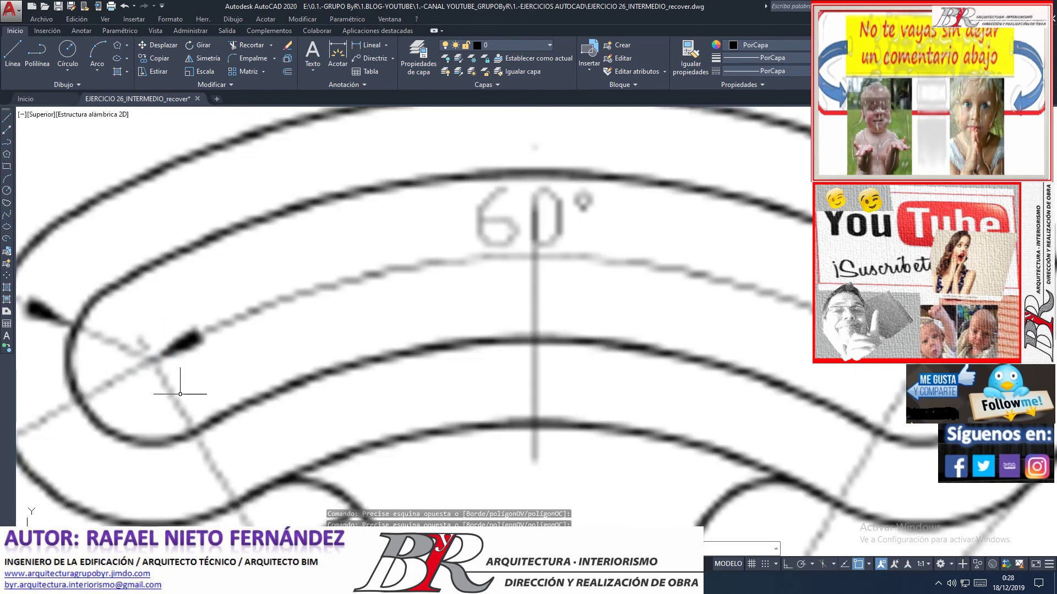
{"action": "scroll", "coordinate": [204, 338], "scroll_direction": "down", "scroll_amount": 1}
{"action": "scroll", "coordinate": [204, 338], "scroll_direction": "down", "scroll_amount": 5}
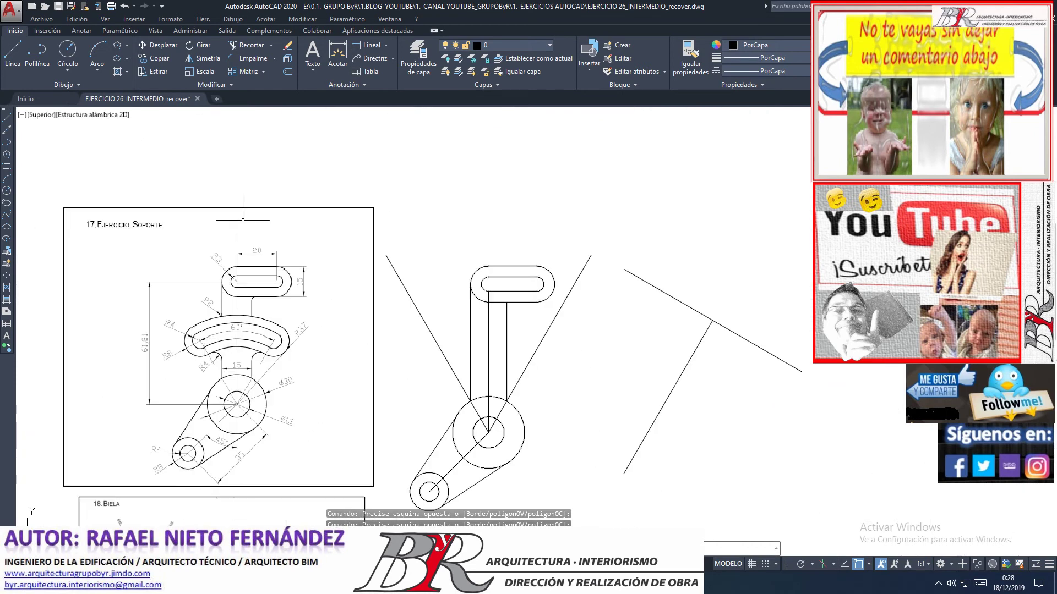
- Draw a large circle centred on the hub, then pick the right slanted line as a Trim edge
{"action": "left_click", "coordinate": [67, 70]}
{"action": "left_click", "coordinate": [79, 89]}
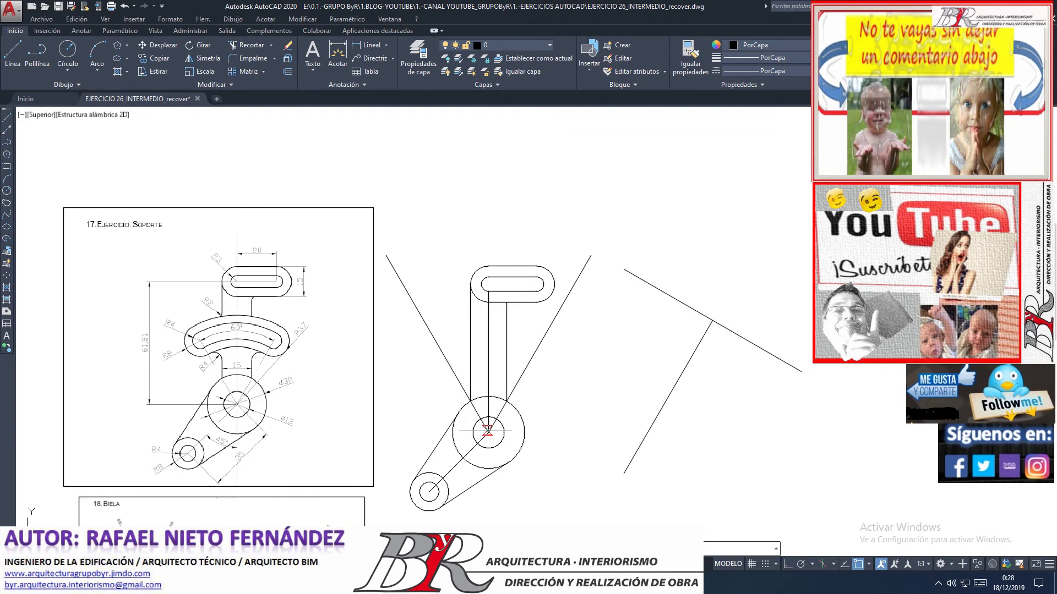
{"action": "left_click", "coordinate": [487, 430]}
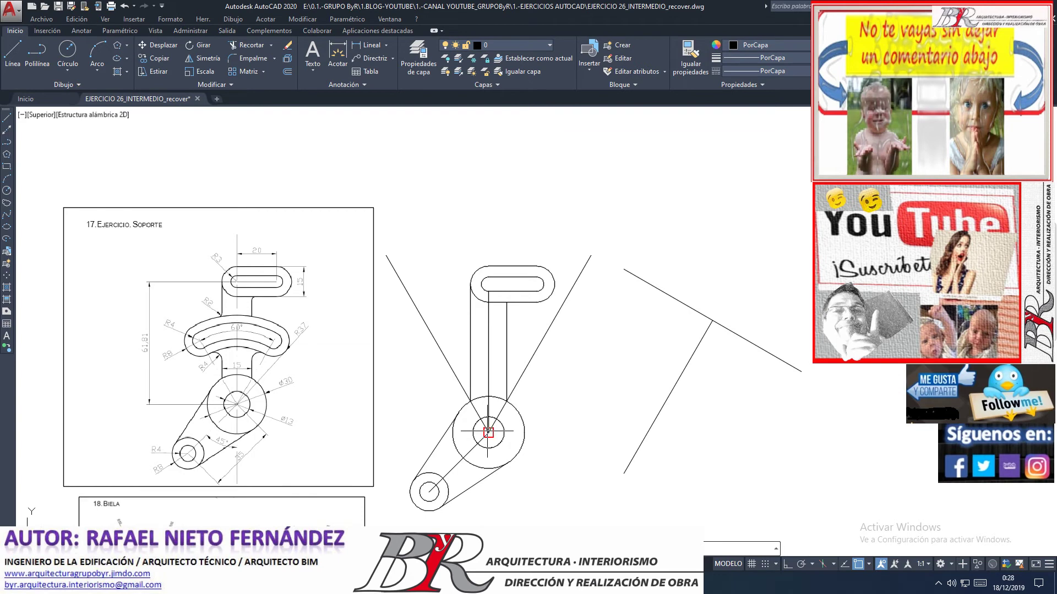
{"action": "left_click", "coordinate": [421, 370]}
{"action": "key", "text": "Return"}
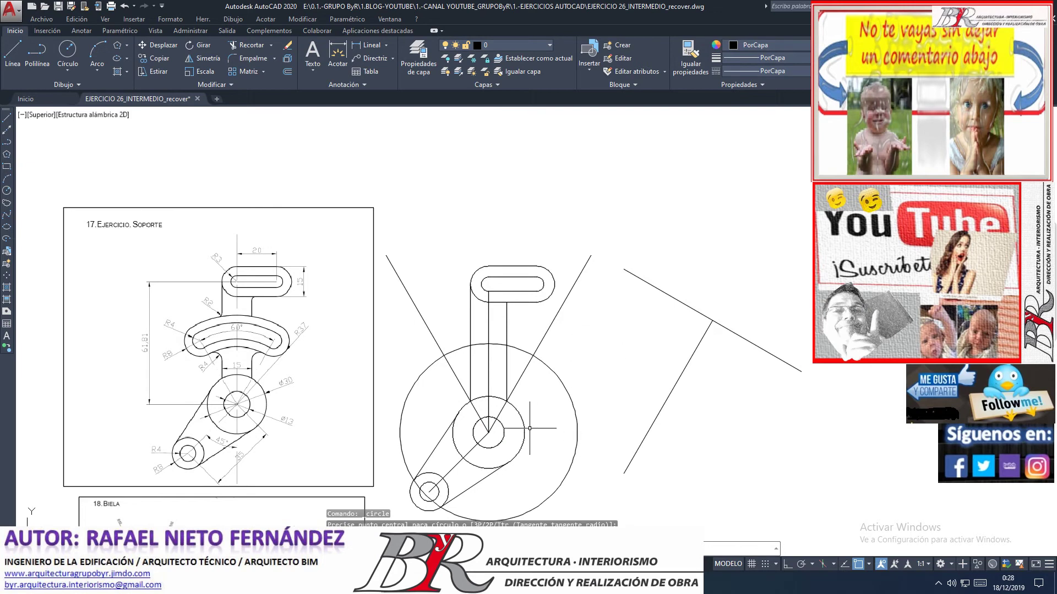
{"action": "left_click", "coordinate": [262, 42]}
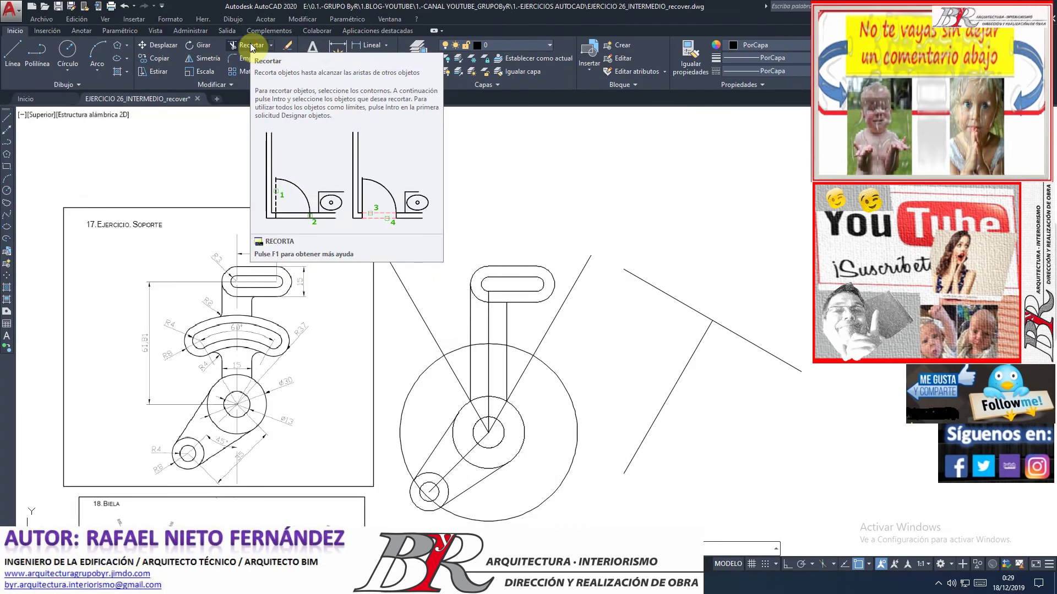
{"action": "left_click", "coordinate": [546, 333]}
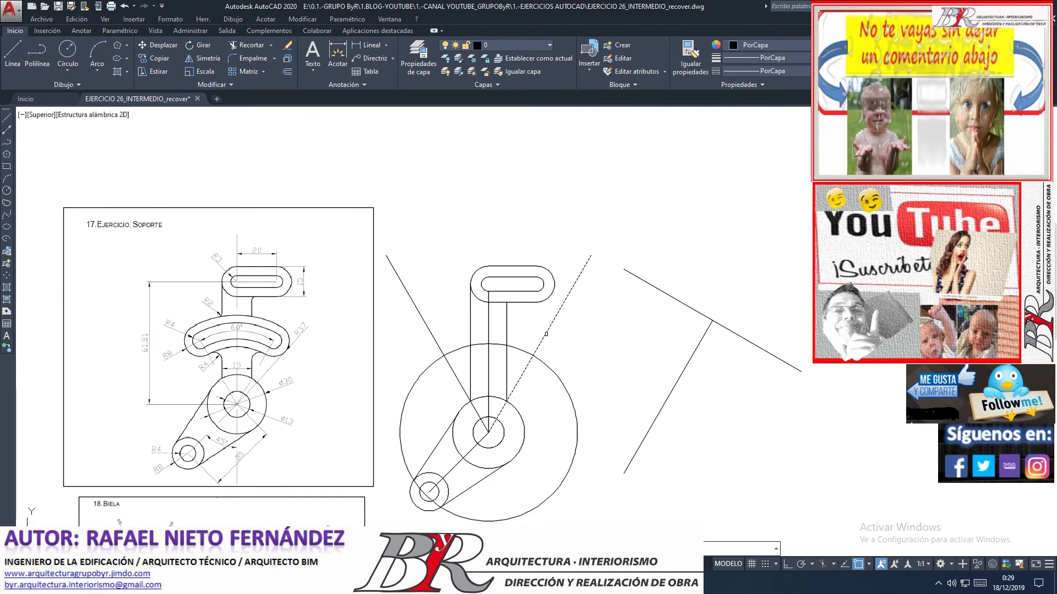
- Trim the large circle back to the arc between the two slanted lines
{"action": "left_click", "coordinate": [437, 339]}
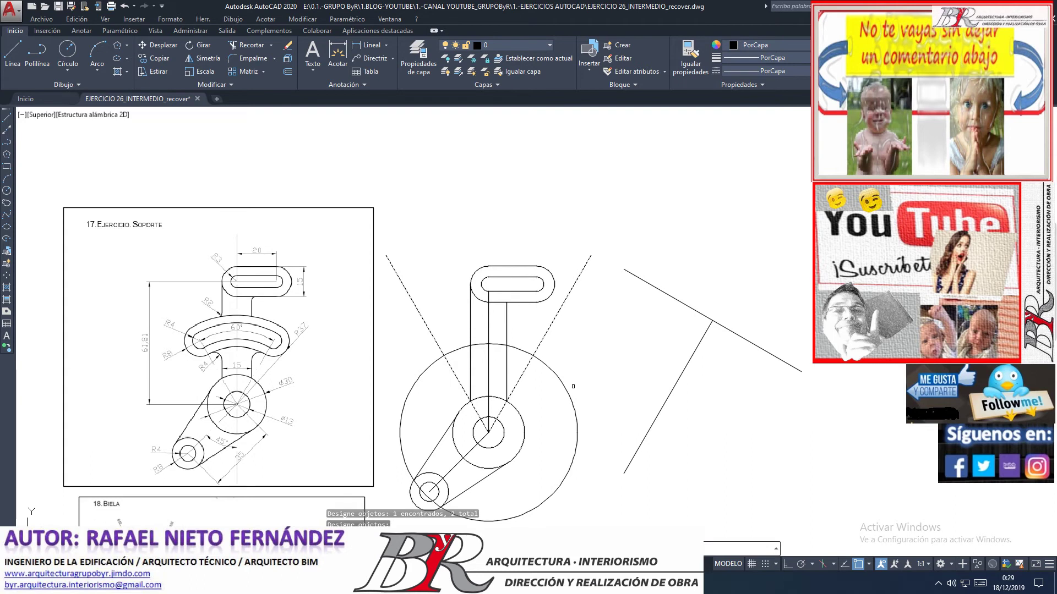
{"action": "key", "text": "Return"}
{"action": "left_click", "coordinate": [568, 389]}
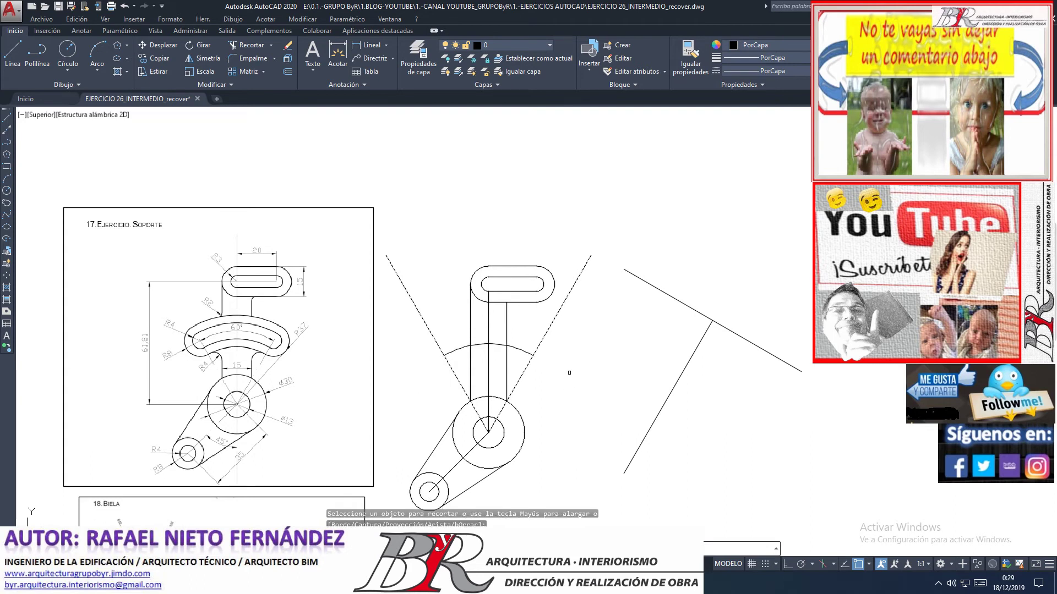
{"action": "key", "text": "Return"}
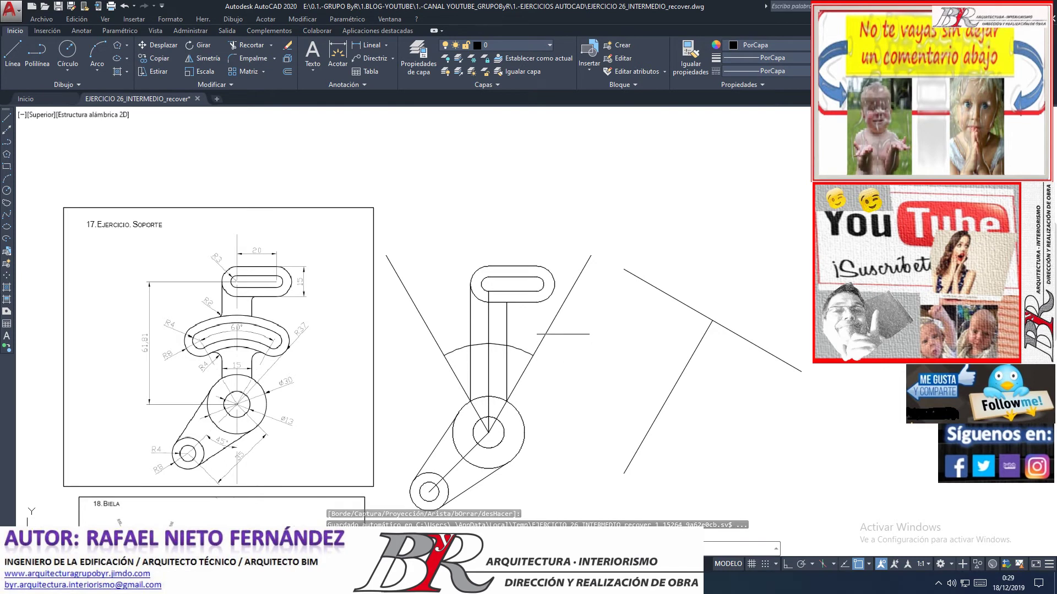
- Erase both slanted construction lines
{"action": "left_click", "coordinate": [553, 321]}
{"action": "left_click", "coordinate": [429, 332]}
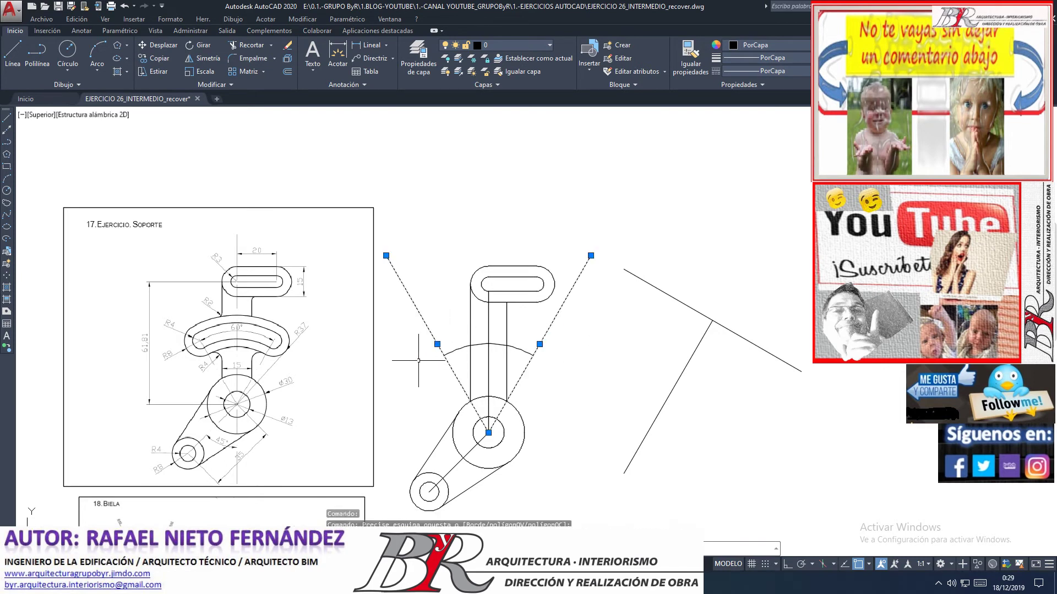
{"action": "scroll", "coordinate": [420, 360], "scroll_direction": "up", "scroll_amount": 5}
{"action": "left_click", "coordinate": [419, 361]}
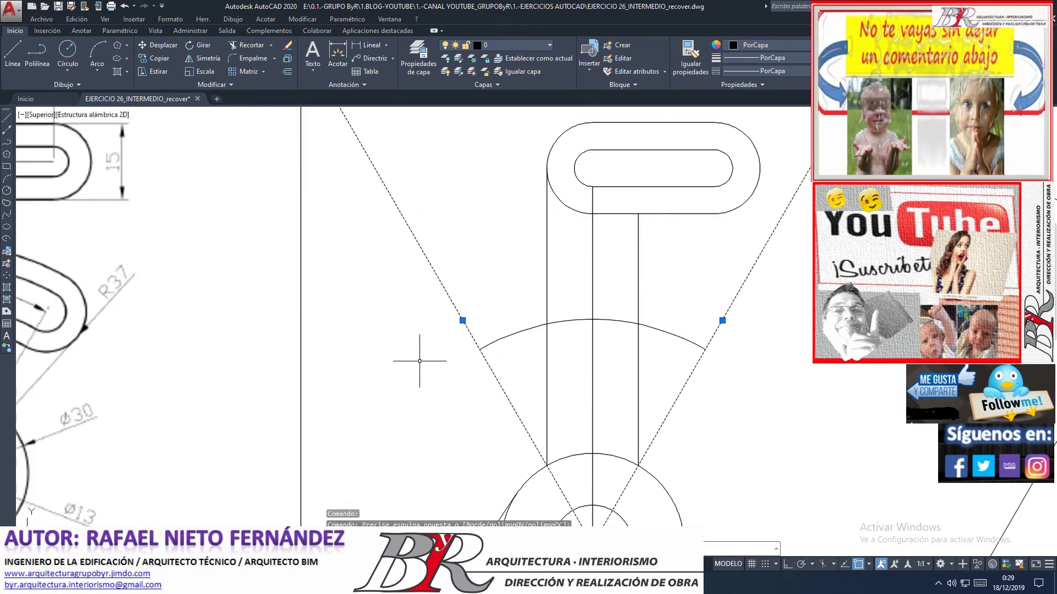
{"action": "scroll", "coordinate": [435, 366], "scroll_direction": "down", "scroll_amount": 3}
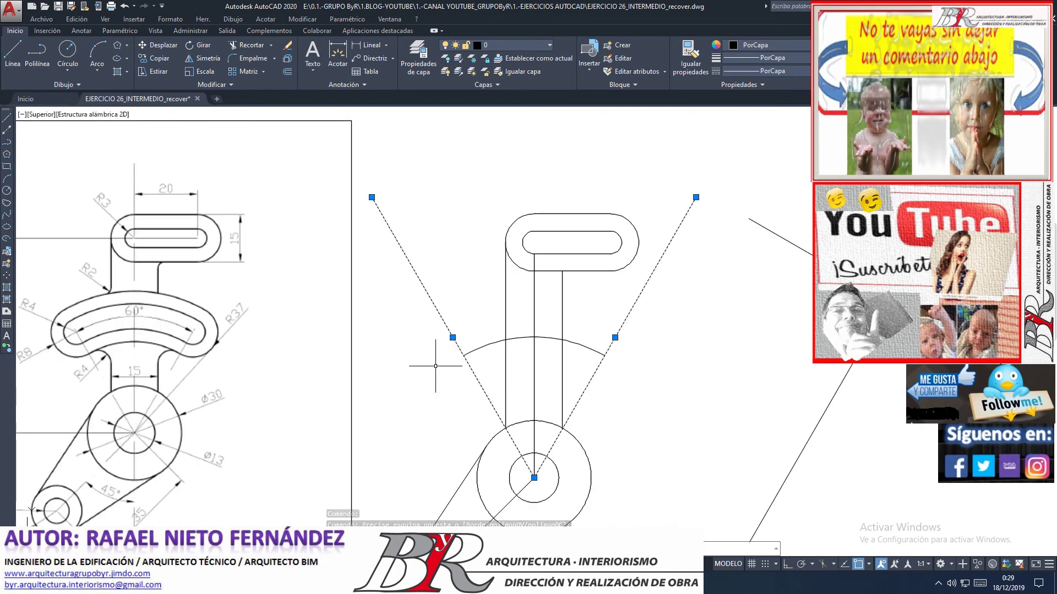
{"action": "key", "text": "Delete"}
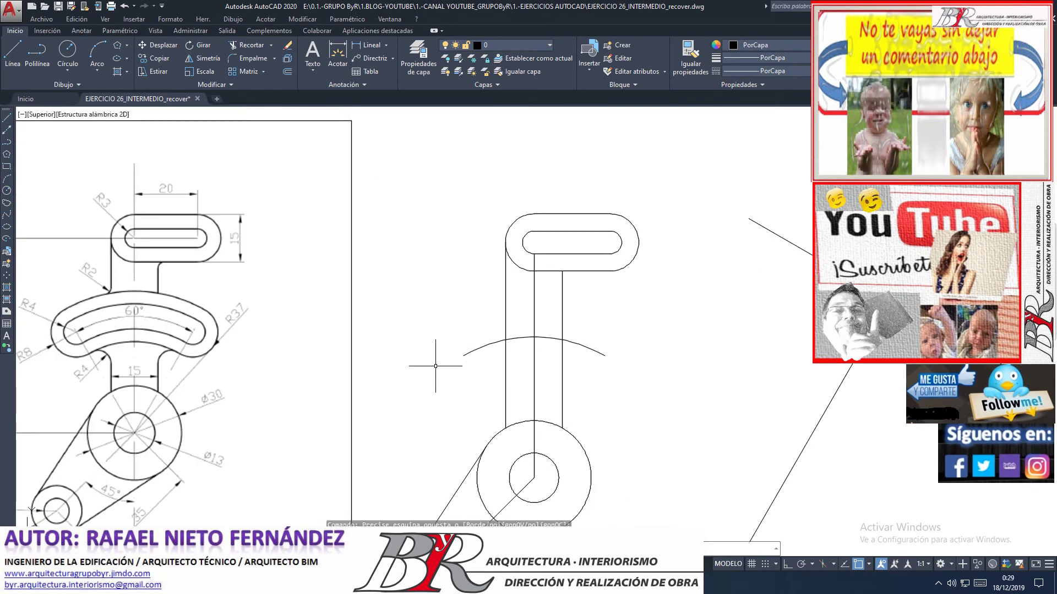
{"action": "scroll", "coordinate": [436, 366], "scroll_direction": "down", "scroll_amount": 1}
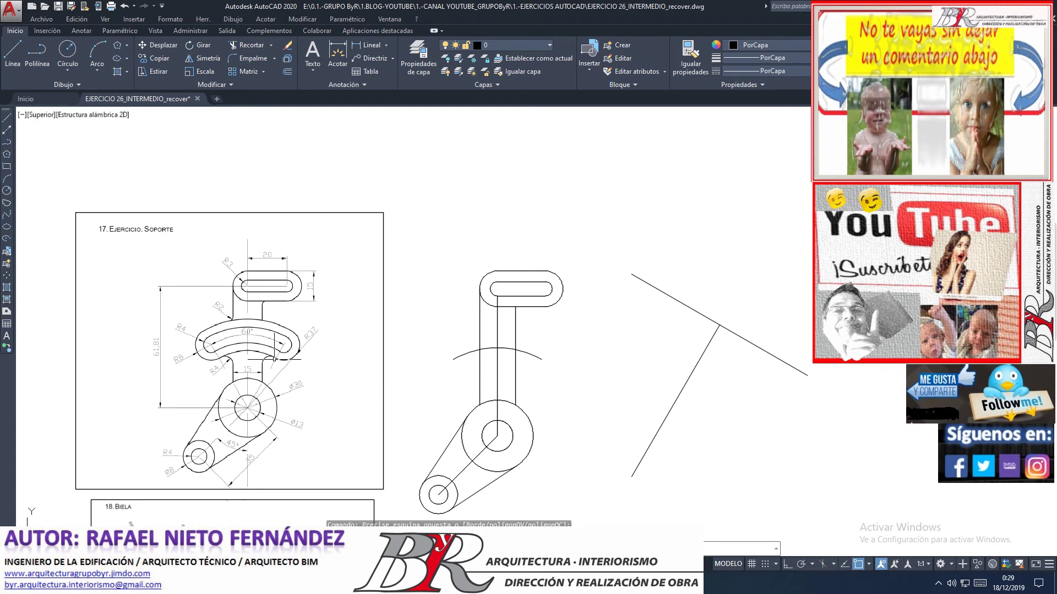
{"action": "scroll", "coordinate": [198, 358], "scroll_direction": "up", "scroll_amount": 2}
{"action": "scroll", "coordinate": [198, 358], "scroll_direction": "up", "scroll_amount": 2}
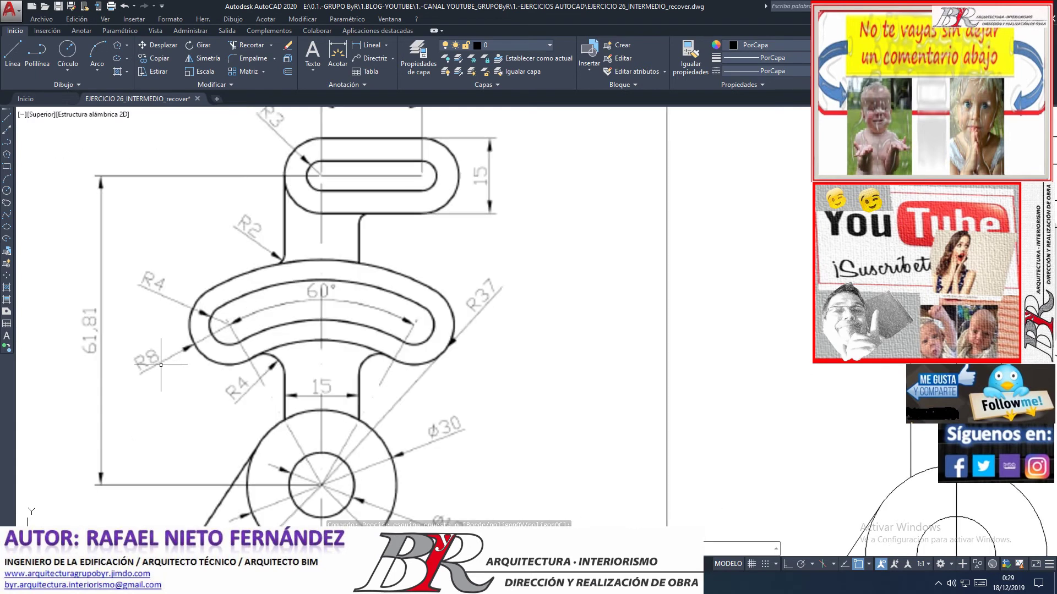
{"action": "scroll", "coordinate": [159, 351], "scroll_direction": "up", "scroll_amount": 2}
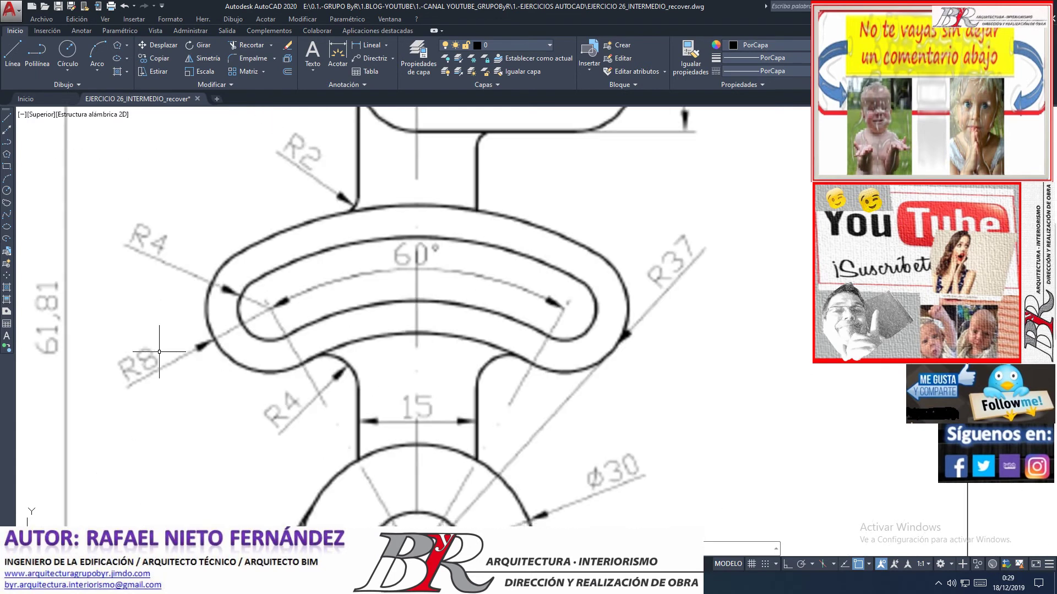
{"action": "scroll", "coordinate": [159, 351], "scroll_direction": "down", "scroll_amount": 2}
{"action": "scroll", "coordinate": [159, 351], "scroll_direction": "down", "scroll_amount": 2}
{"action": "scroll", "coordinate": [159, 351], "scroll_direction": "up", "scroll_amount": 2}
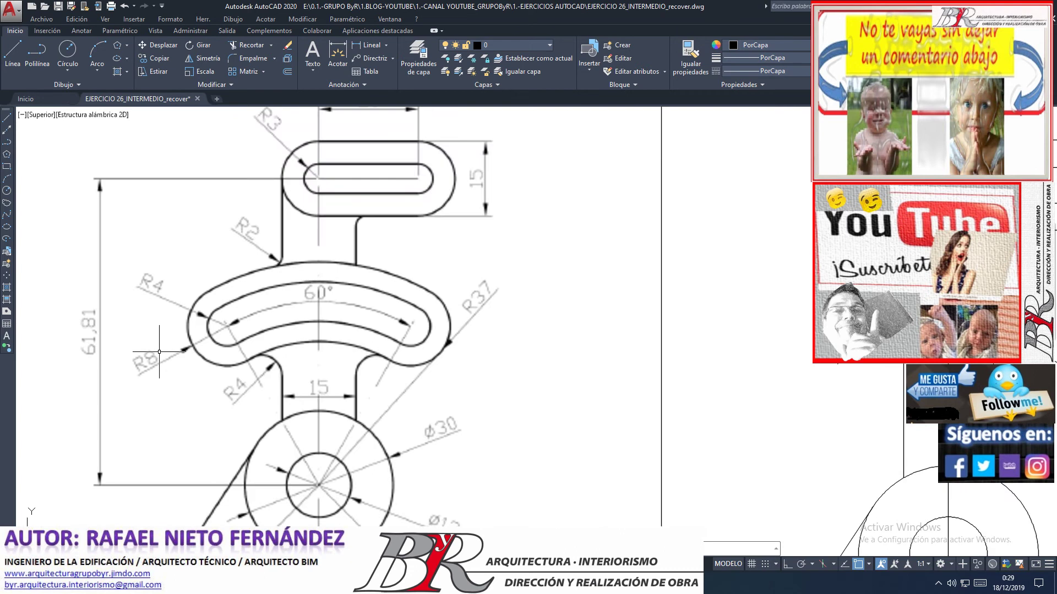
{"action": "scroll", "coordinate": [159, 351], "scroll_direction": "up", "scroll_amount": 2}
{"action": "scroll", "coordinate": [159, 351], "scroll_direction": "up", "scroll_amount": 2}
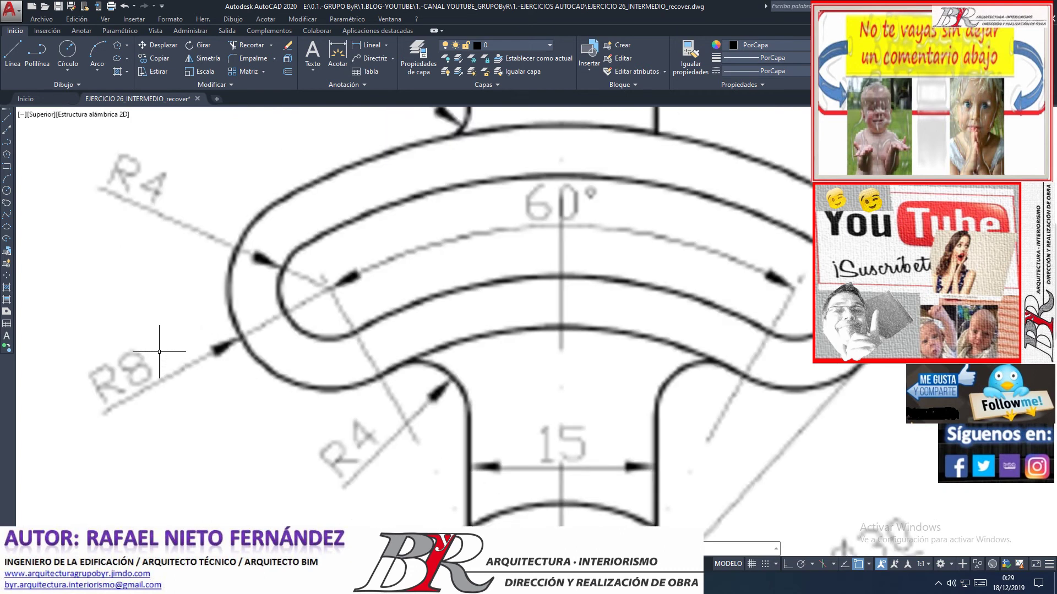
- Draw a radius 4 circle centred on the arc's left endpoint
{"action": "scroll", "coordinate": [159, 351], "scroll_direction": "down", "scroll_amount": 6}
{"action": "left_click", "coordinate": [67, 72]}
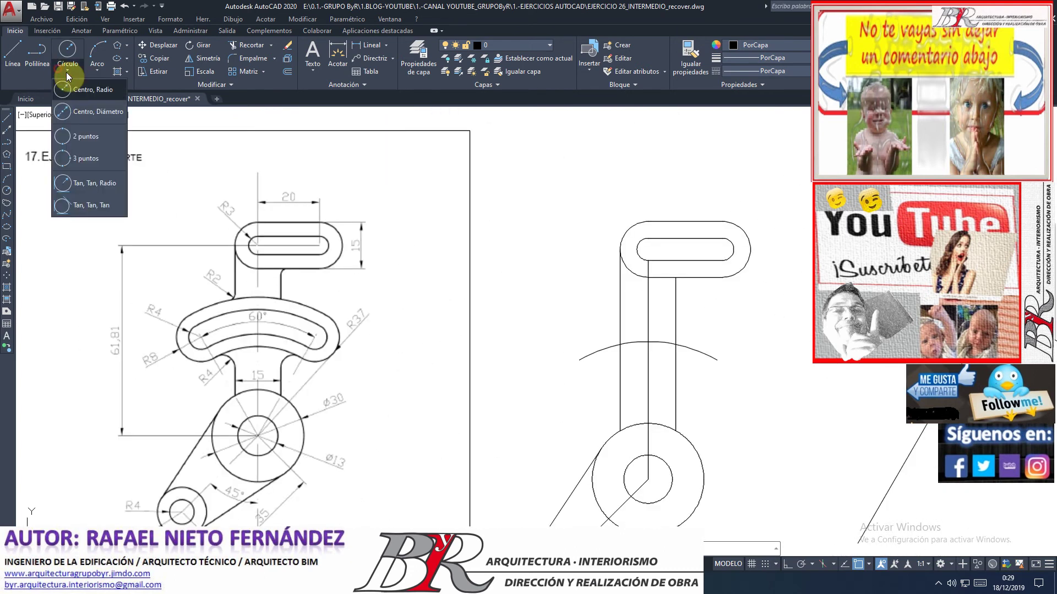
{"action": "left_click", "coordinate": [80, 94]}
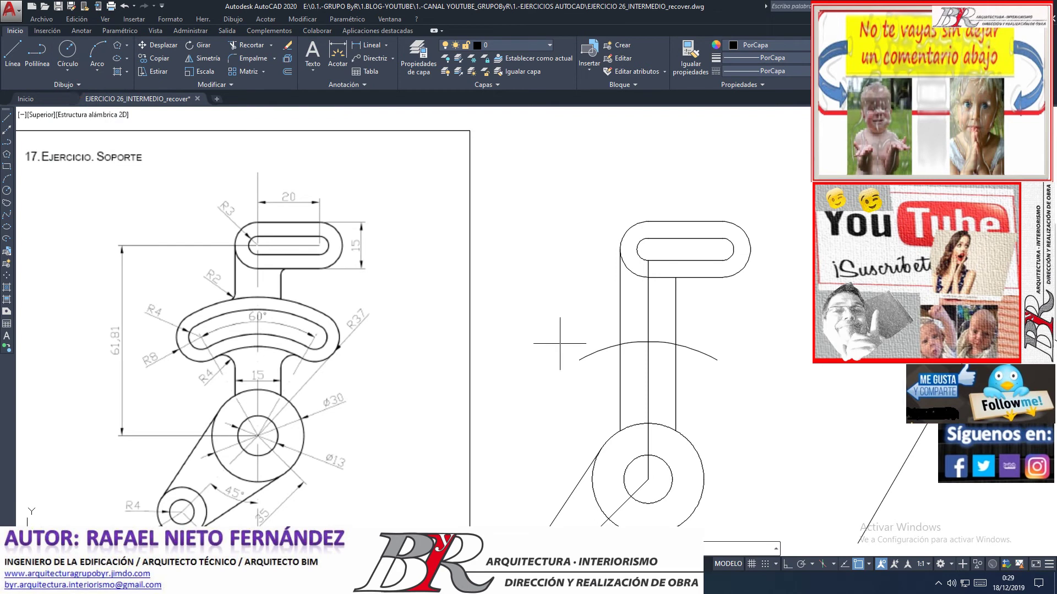
{"action": "left_click", "coordinate": [579, 361]}
{"action": "type", "text": "4"}
{"action": "key", "text": "Return"}
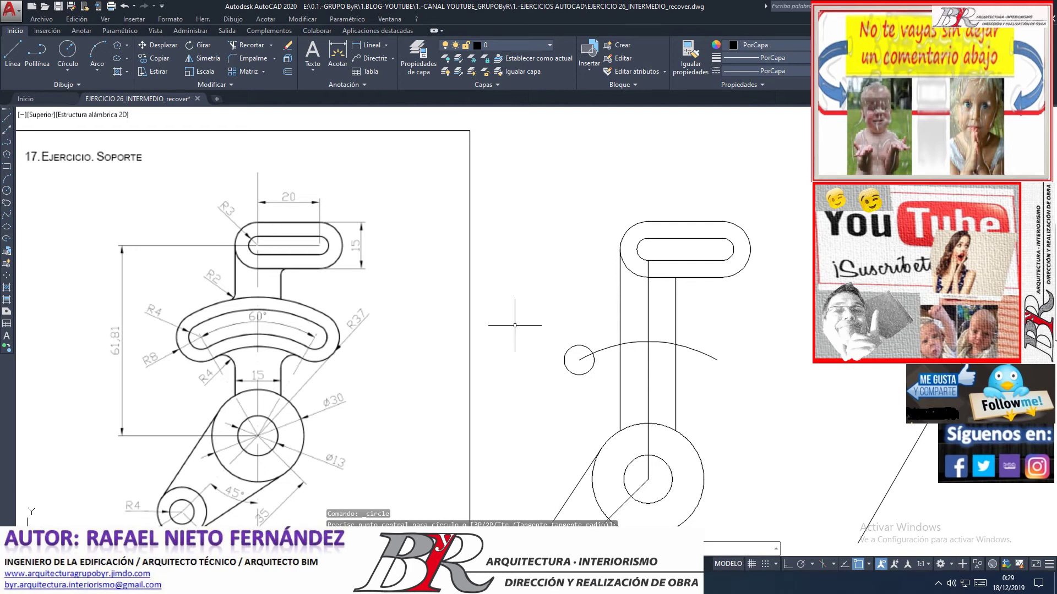
- Add a concentric radius 8 circle at the same centre
{"action": "left_click", "coordinate": [71, 59]}
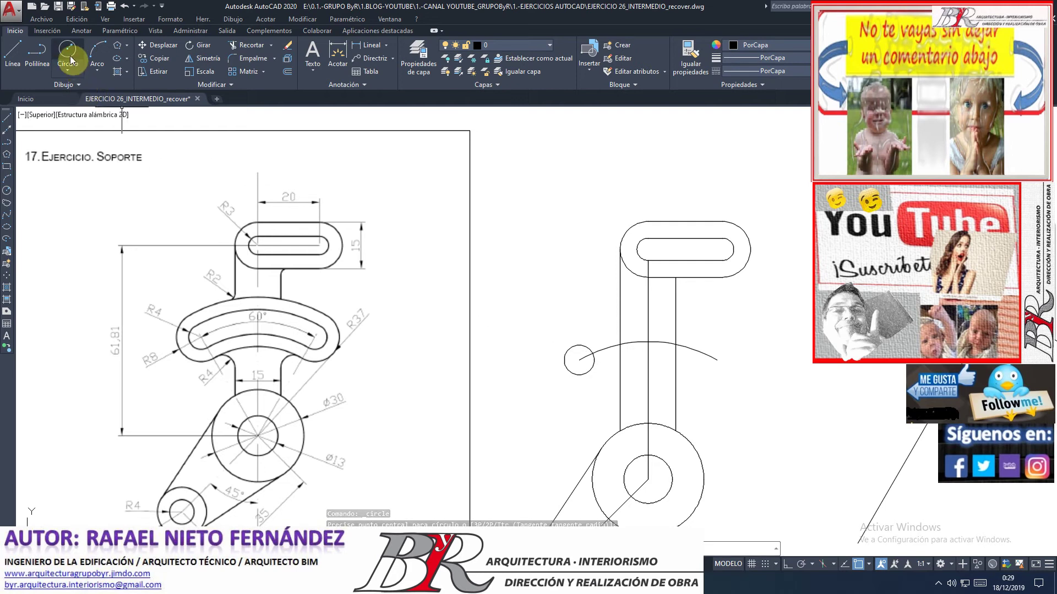
{"action": "left_click", "coordinate": [69, 70]}
{"action": "left_click", "coordinate": [82, 93]}
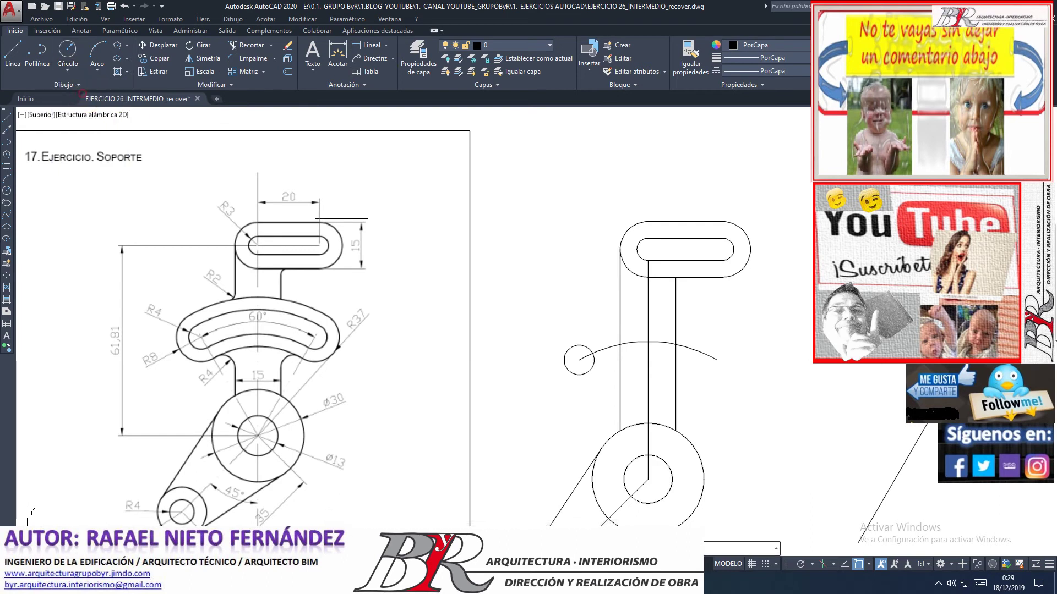
{"action": "left_click", "coordinate": [579, 360]}
{"action": "type", "text": "8"}
{"action": "key", "text": "Return"}
{"action": "key", "text": "Return"}
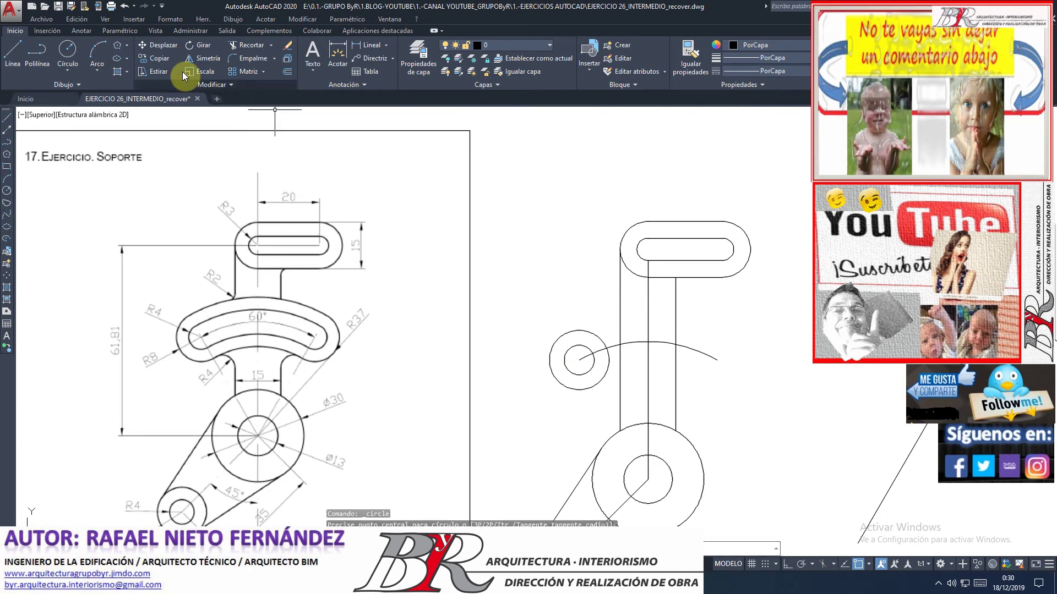
- Copy the radius 4 and 8 circle pair from the arc's left end to its right end
{"action": "left_click", "coordinate": [160, 57]}
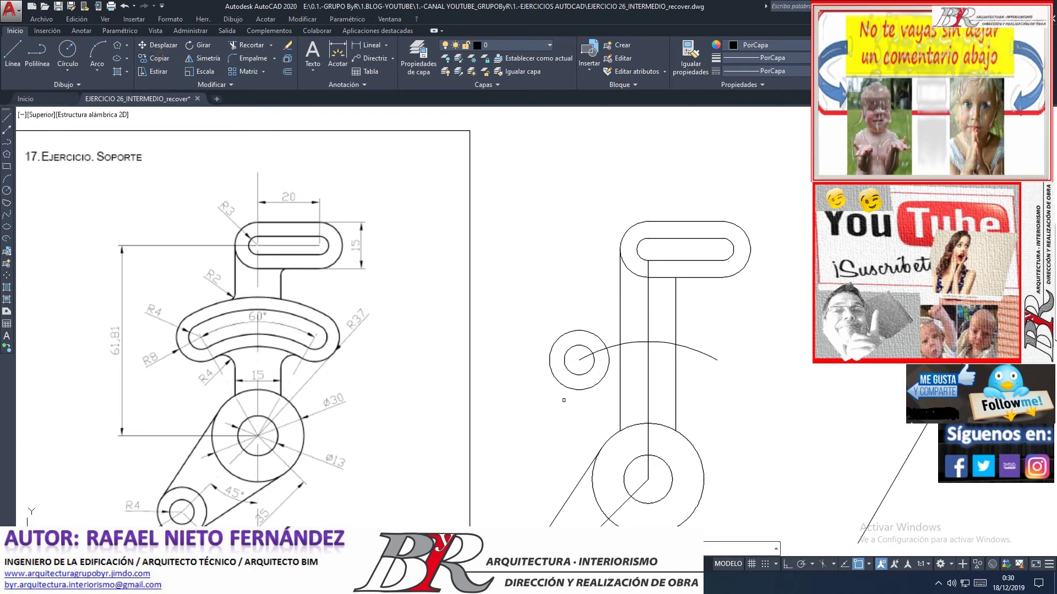
{"action": "left_click", "coordinate": [557, 401]}
{"action": "left_click", "coordinate": [562, 355]}
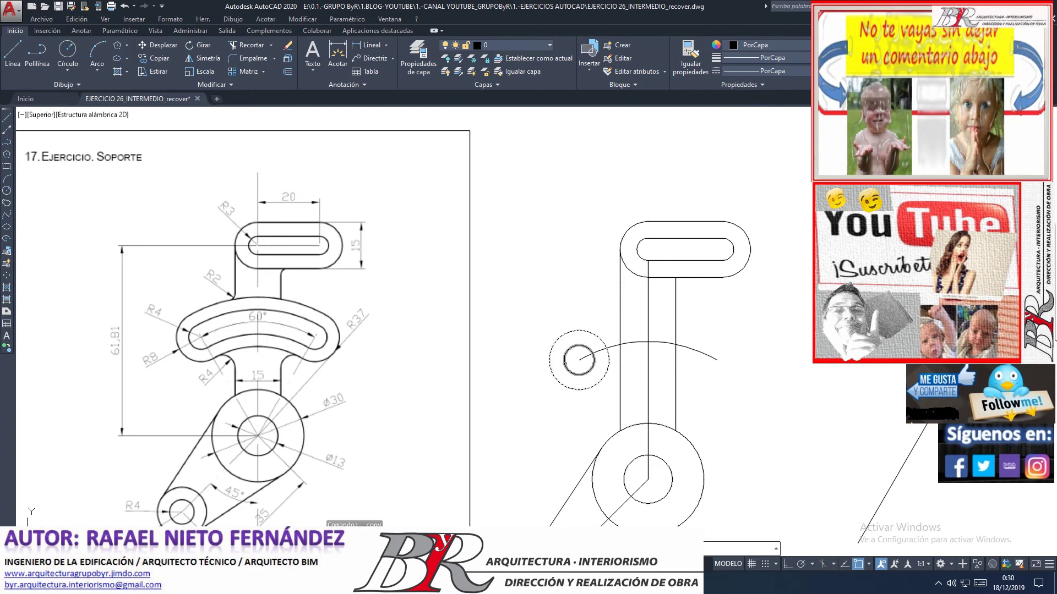
{"action": "left_click", "coordinate": [566, 365]}
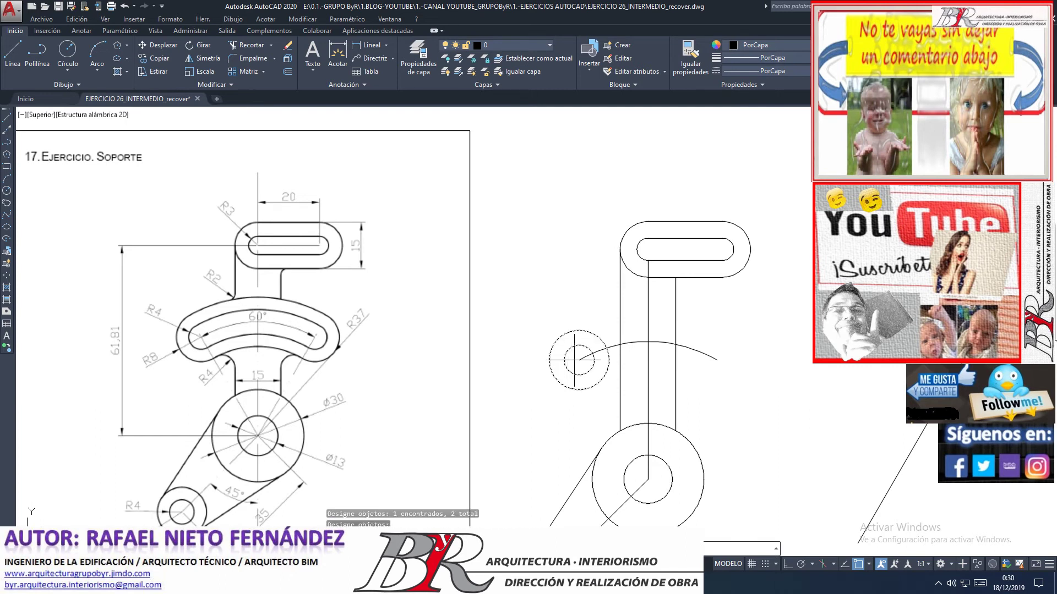
{"action": "key", "text": "Return"}
{"action": "left_click", "coordinate": [579, 360]}
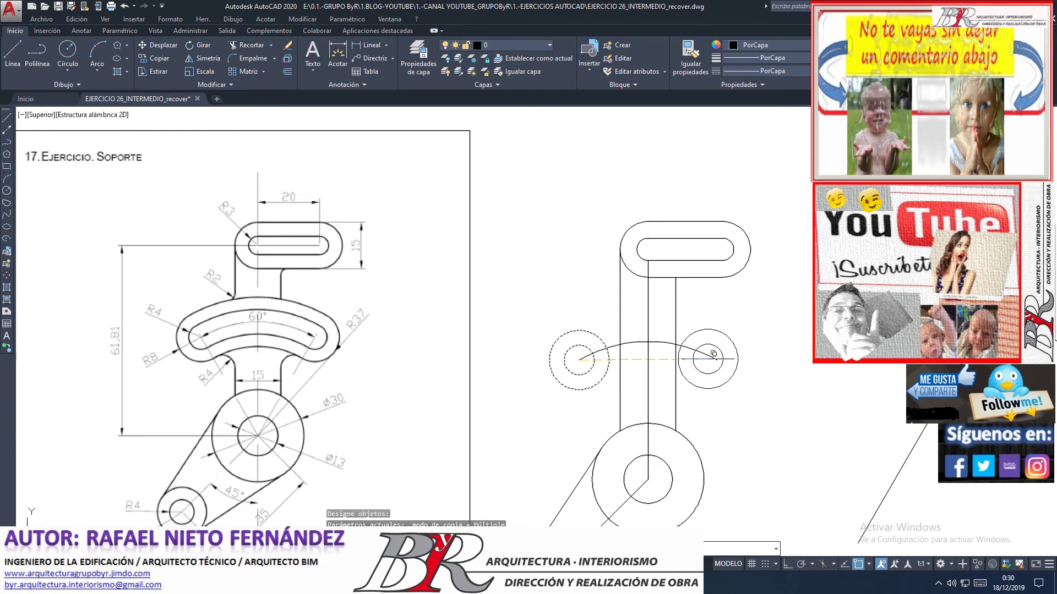
{"action": "left_click", "coordinate": [717, 360]}
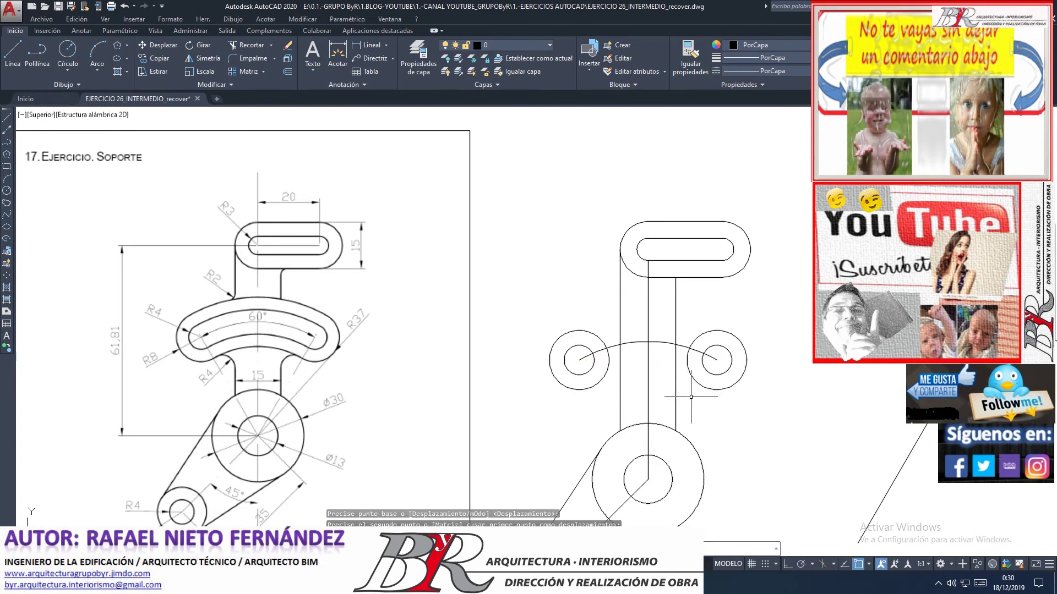
{"action": "scroll", "coordinate": [549, 372], "scroll_direction": "up", "scroll_amount": 3}
{"action": "scroll", "coordinate": [550, 371], "scroll_direction": "down", "scroll_amount": 3}
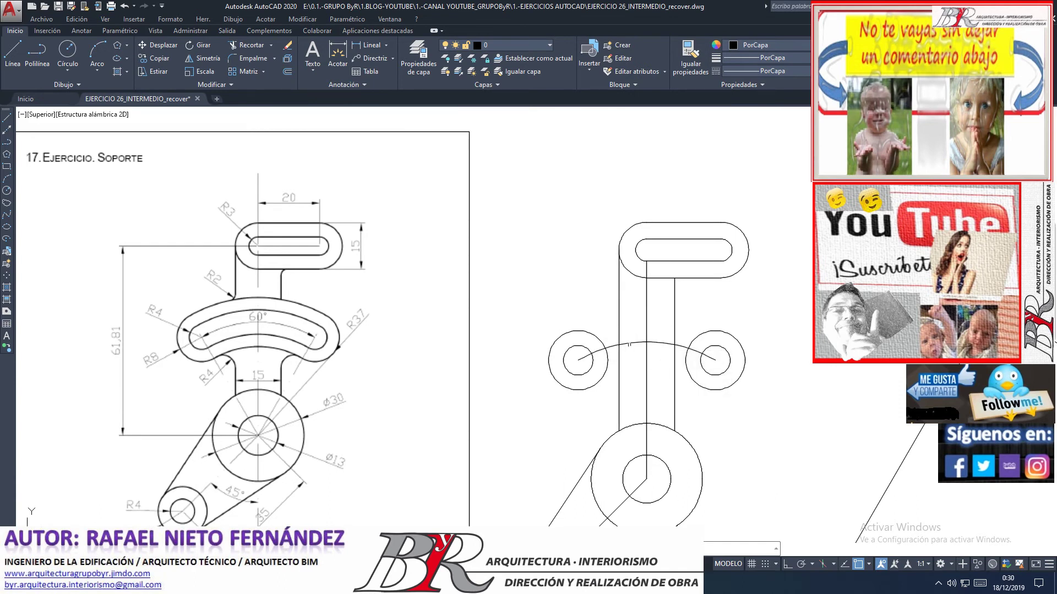
{"action": "right_click", "coordinate": [629, 342]}
{"action": "key", "text": "Escape"}
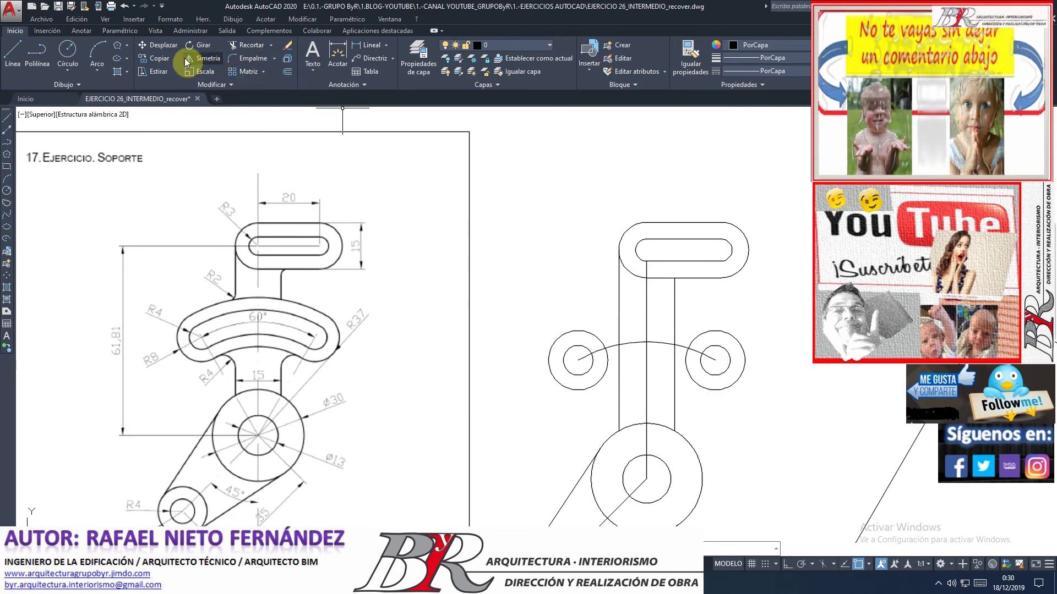
- Copy the centre arc 4 units away, then erase the two misplaced arc copies
{"action": "left_click", "coordinate": [159, 59]}
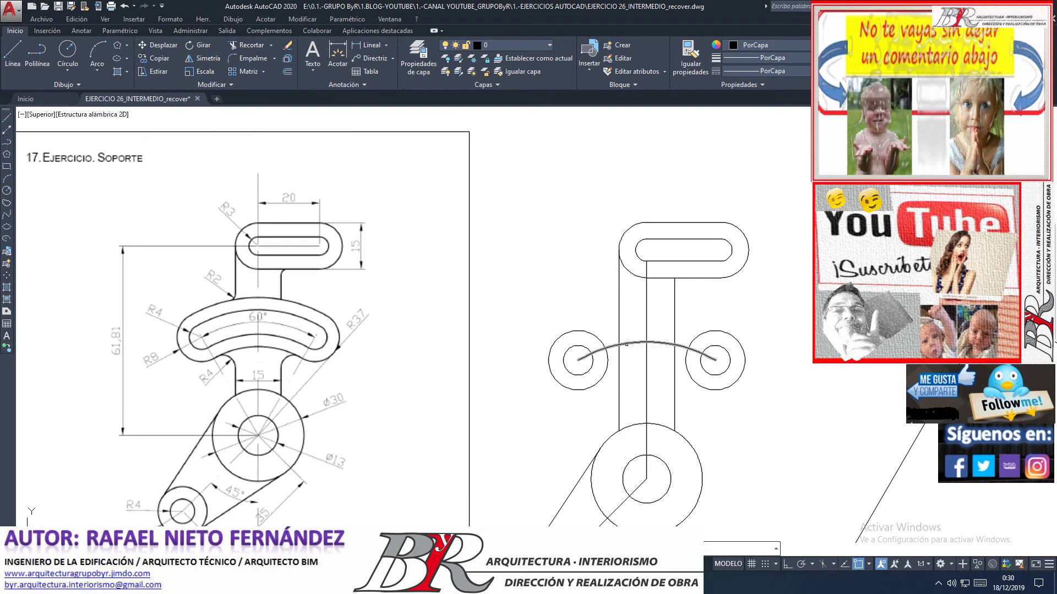
{"action": "left_click", "coordinate": [633, 342]}
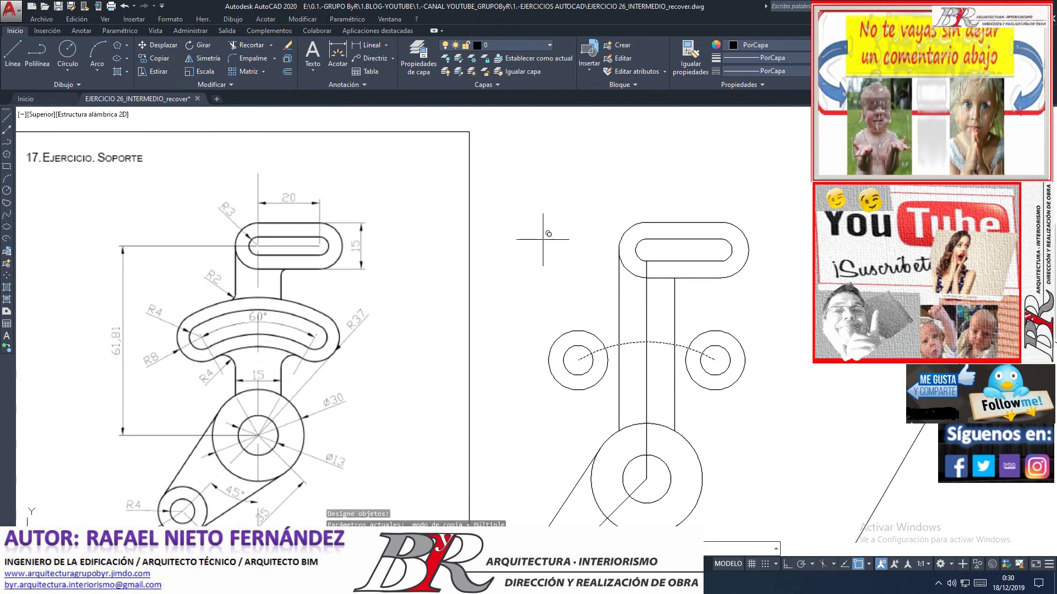
{"action": "key", "text": "Return"}
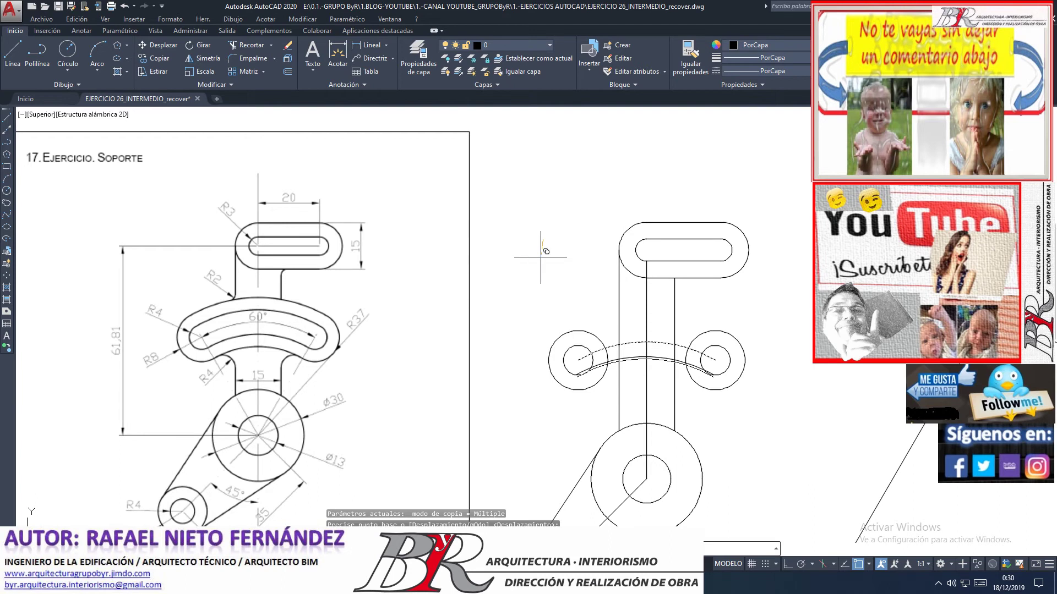
{"action": "left_click", "coordinate": [541, 257]}
{"action": "type", "text": "4"}
{"action": "key", "text": "Return"}
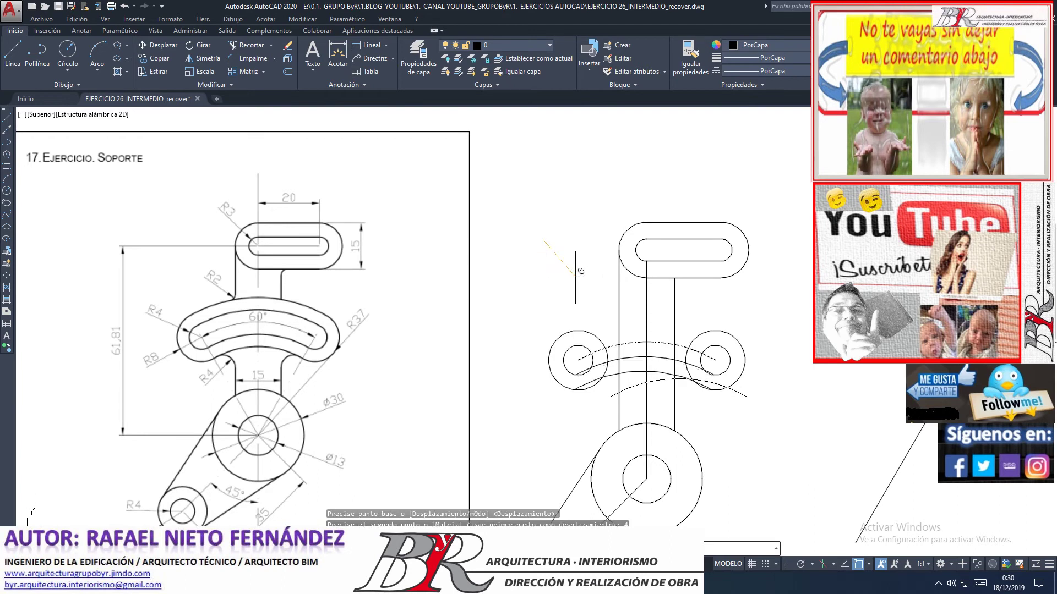
{"action": "type", "text": "8"}
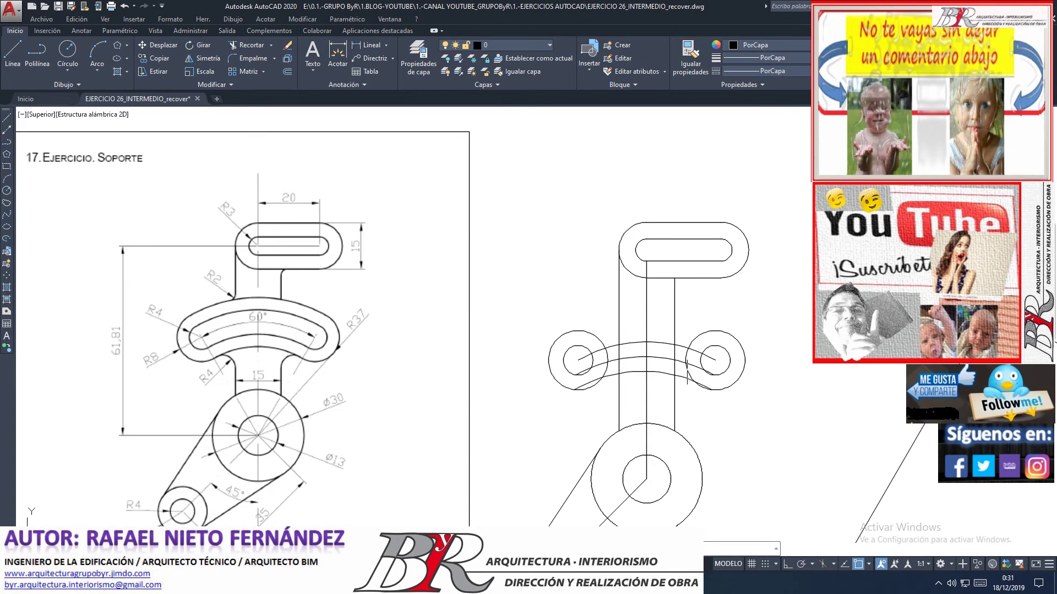
{"action": "left_click", "coordinate": [642, 369]}
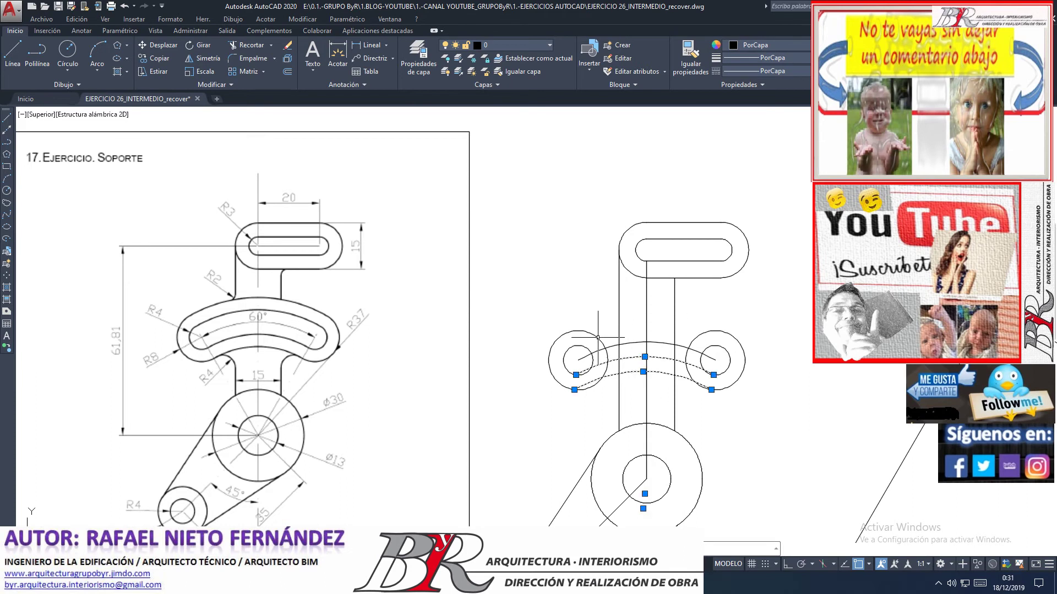
{"action": "key", "text": "Delete"}
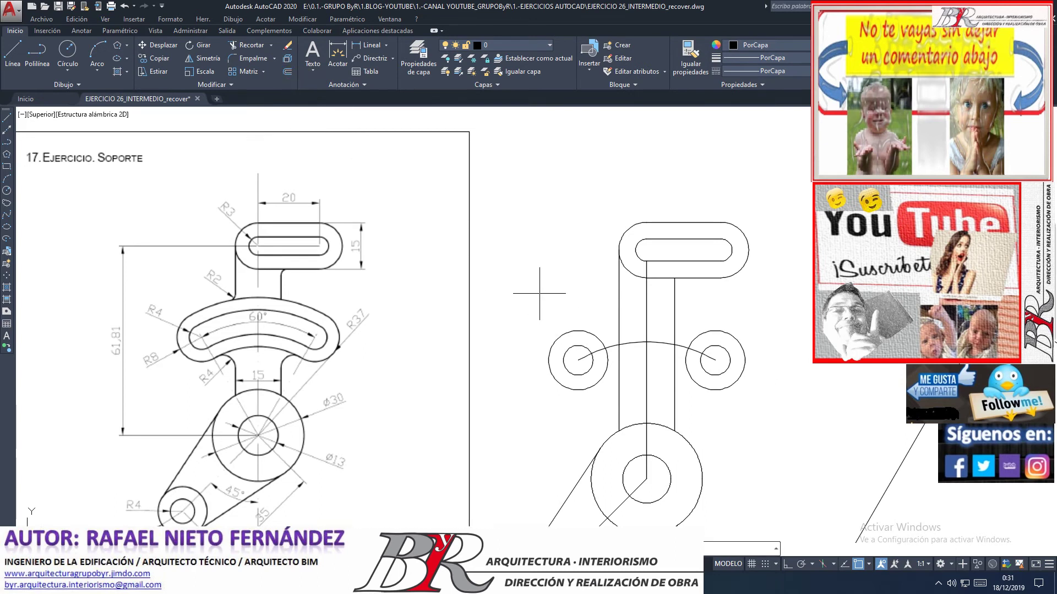
- Offset the centre arc by 4 with EQ, then offset the new arc again
{"action": "type", "text": "eq"}
{"action": "key", "text": "Return"}
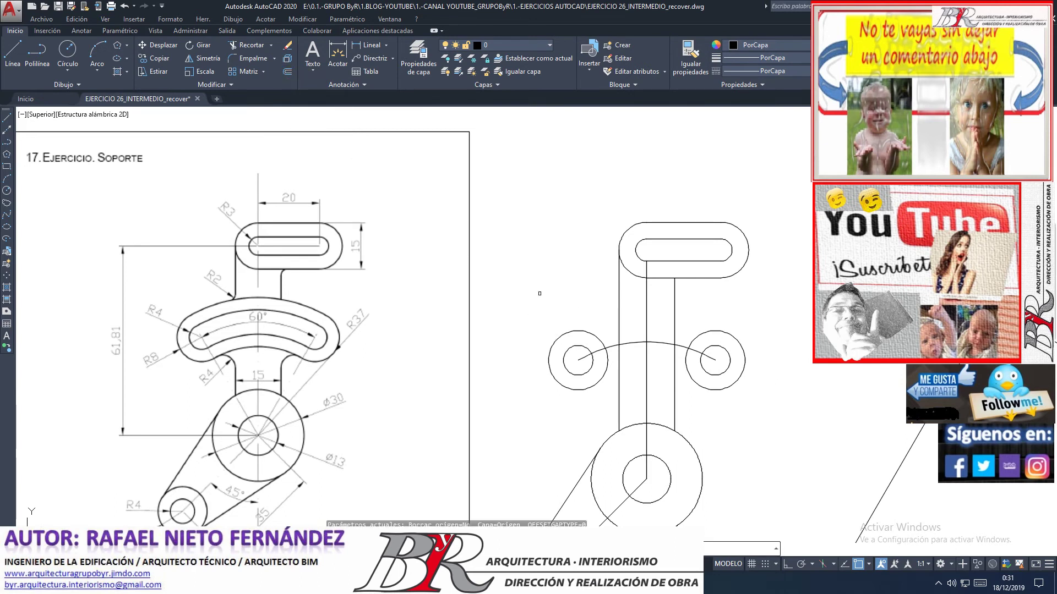
{"action": "type", "text": "4"}
{"action": "key", "text": "Return"}
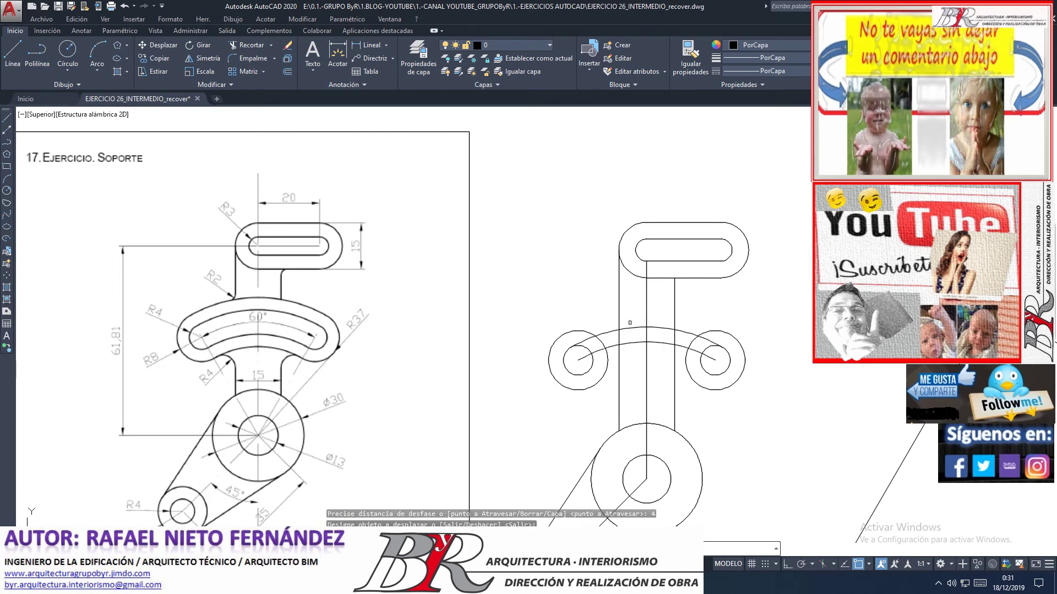
{"action": "left_click", "coordinate": [632, 331]}
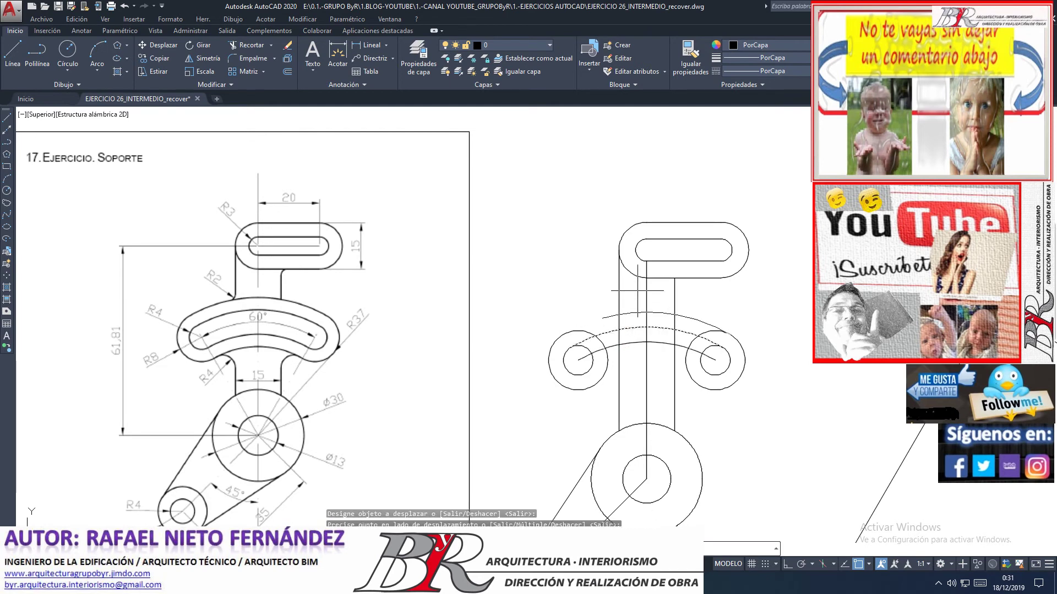
{"action": "left_click", "coordinate": [631, 368]}
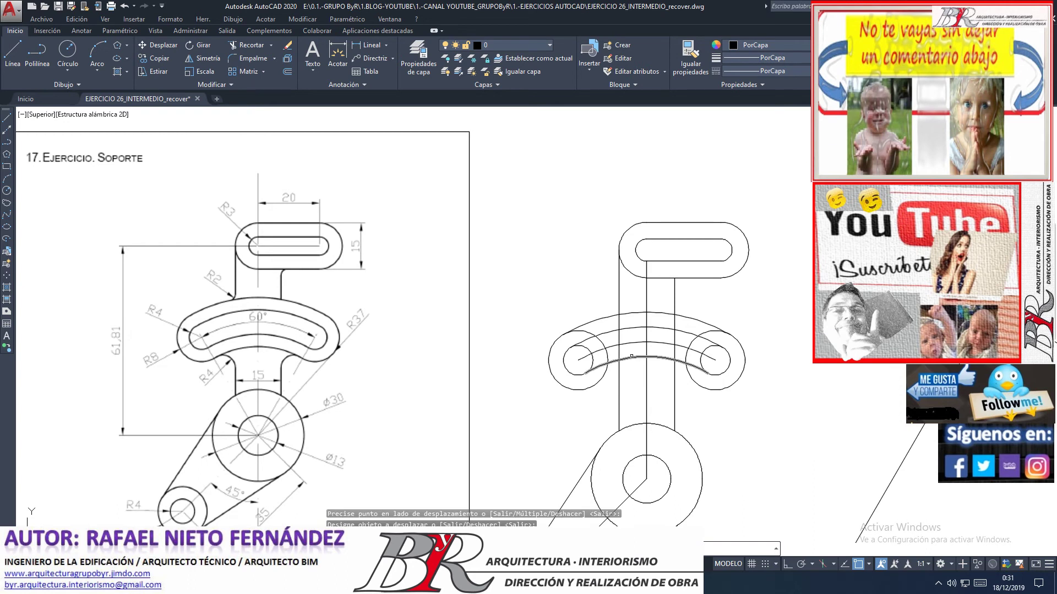
{"action": "left_click", "coordinate": [631, 358]}
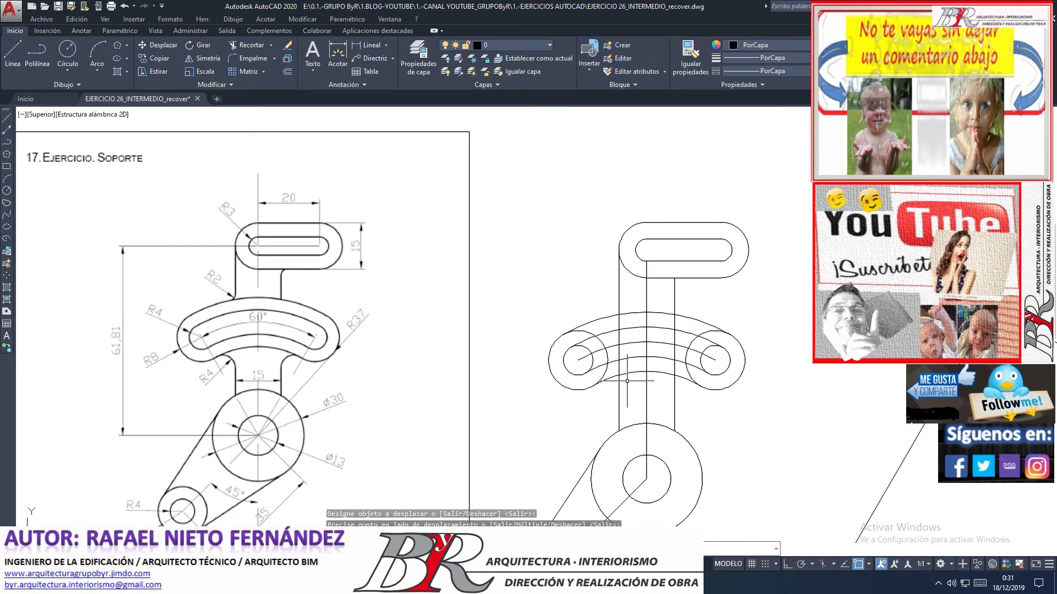
- Erase the middle construction arc between the small circles inside the band
{"action": "scroll", "coordinate": [632, 380], "scroll_direction": "up", "scroll_amount": 5}
{"action": "scroll", "coordinate": [709, 385], "scroll_direction": "down", "scroll_amount": 3}
{"action": "scroll", "coordinate": [754, 349], "scroll_direction": "up", "scroll_amount": 3}
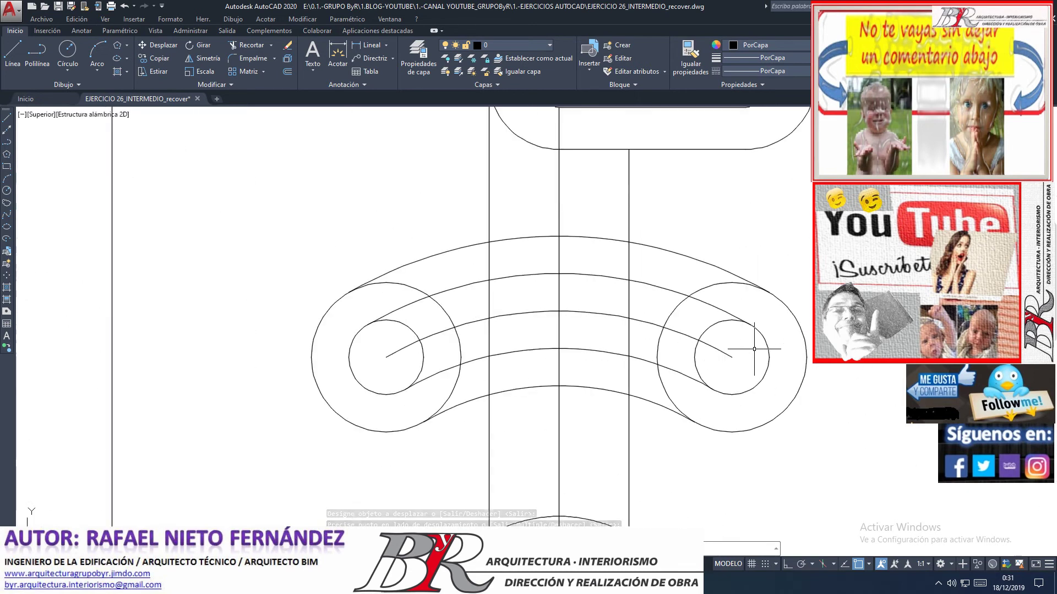
{"action": "scroll", "coordinate": [754, 349], "scroll_direction": "down", "scroll_amount": 4}
{"action": "scroll", "coordinate": [754, 349], "scroll_direction": "up", "scroll_amount": 4}
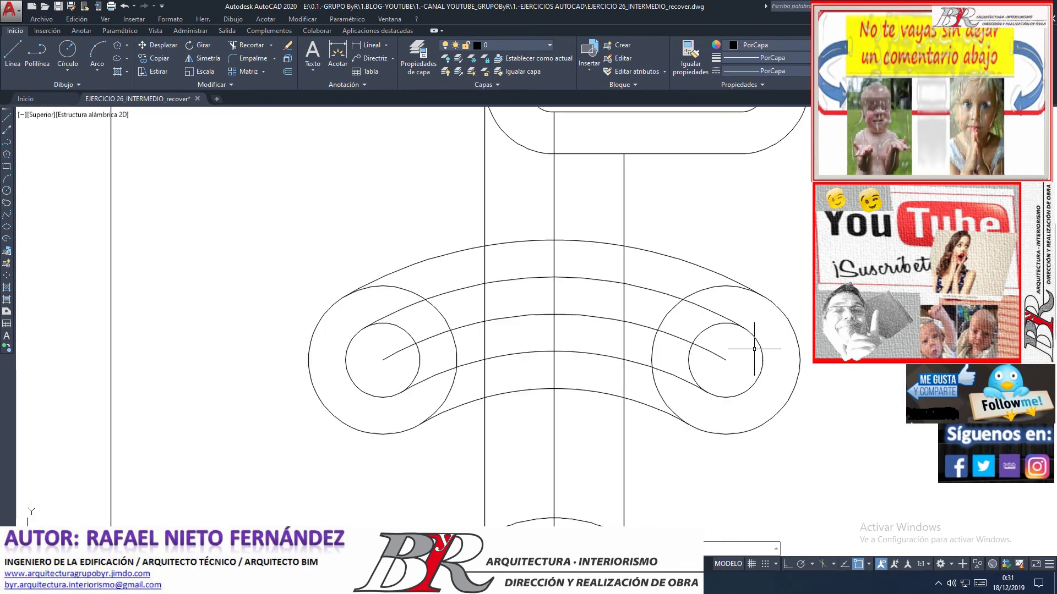
{"action": "left_click", "coordinate": [721, 357]}
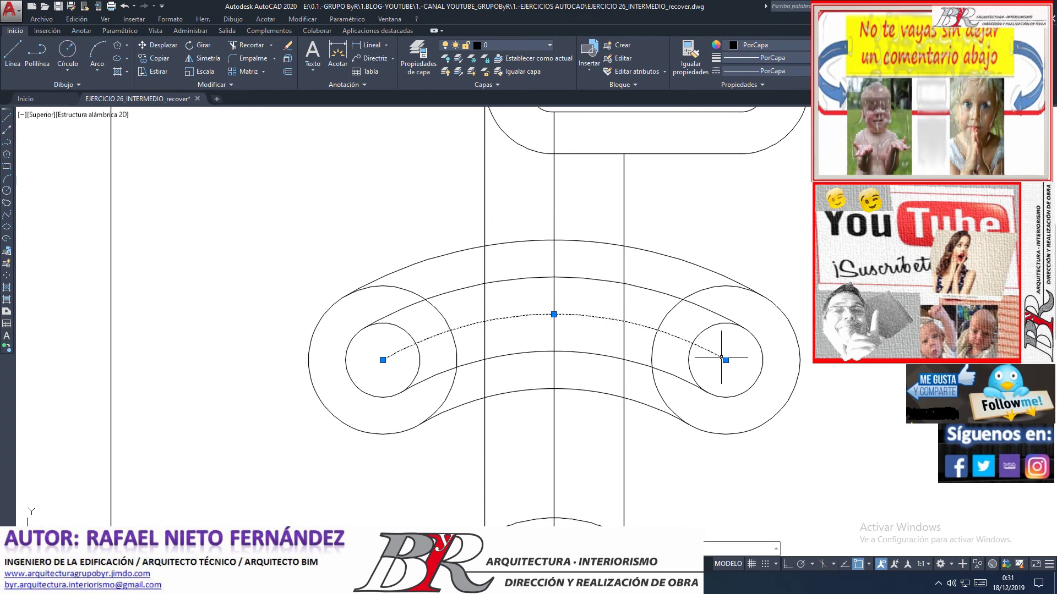
{"action": "key", "text": "Delete"}
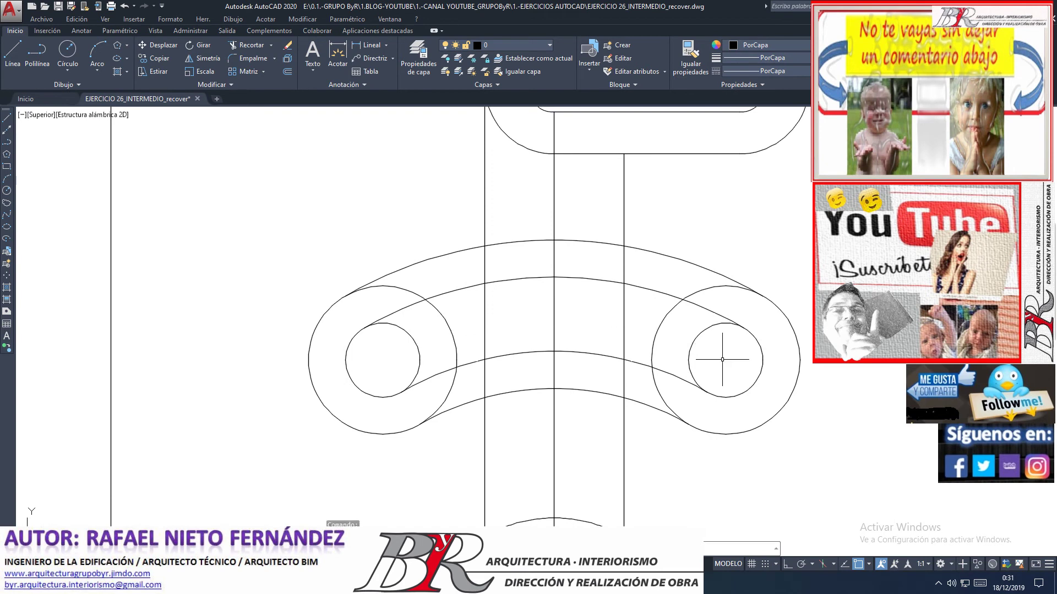
{"action": "scroll", "coordinate": [595, 347], "scroll_direction": "down", "scroll_amount": 2}
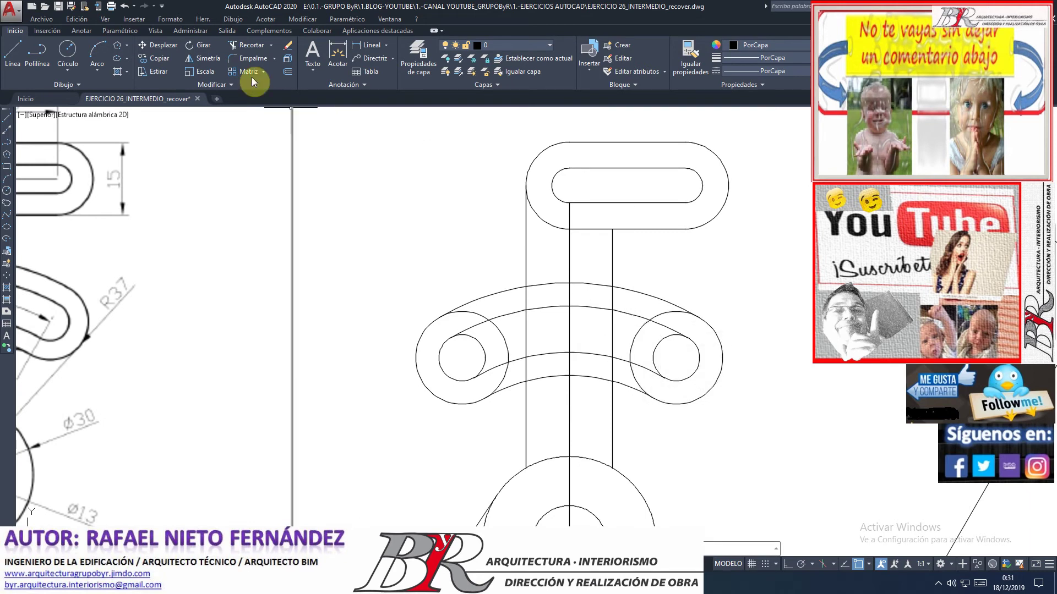
- Trim the left circle's arcs and the vertical line segments inside the band
{"action": "left_click", "coordinate": [246, 43]}
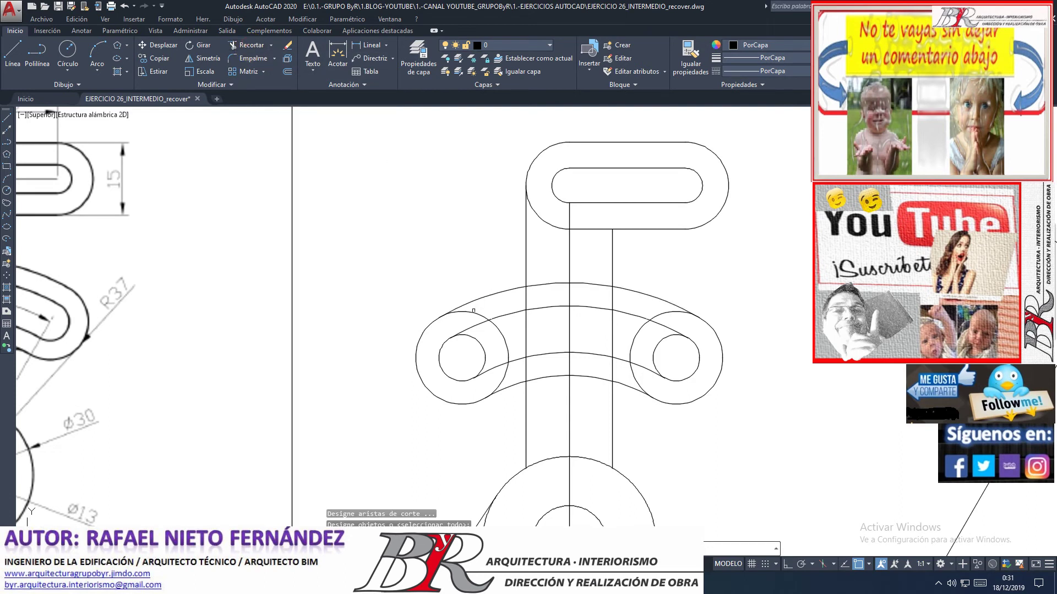
{"action": "key", "text": "Return"}
{"action": "left_click", "coordinate": [482, 346]}
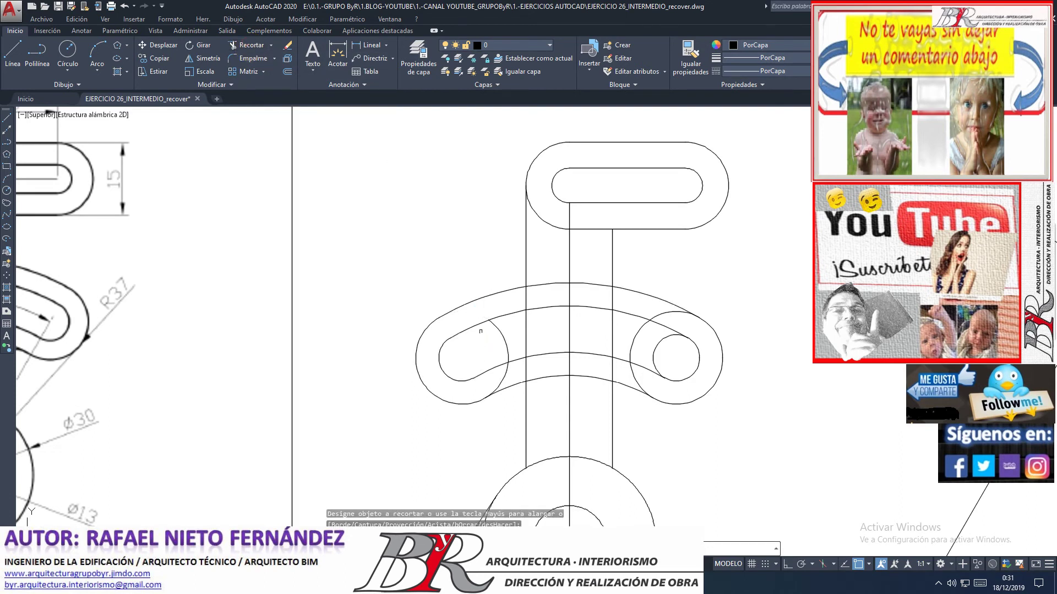
{"action": "left_click", "coordinate": [504, 341]}
{"action": "left_click", "coordinate": [502, 370]}
{"action": "left_click", "coordinate": [525, 336]}
{"action": "left_click", "coordinate": [620, 324]}
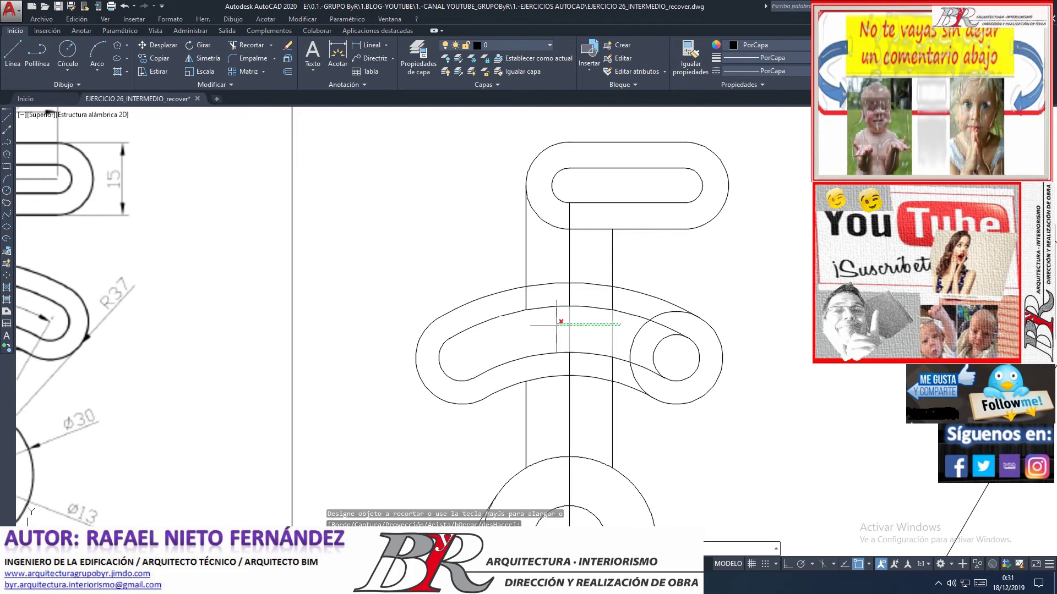
{"action": "left_click", "coordinate": [529, 339]}
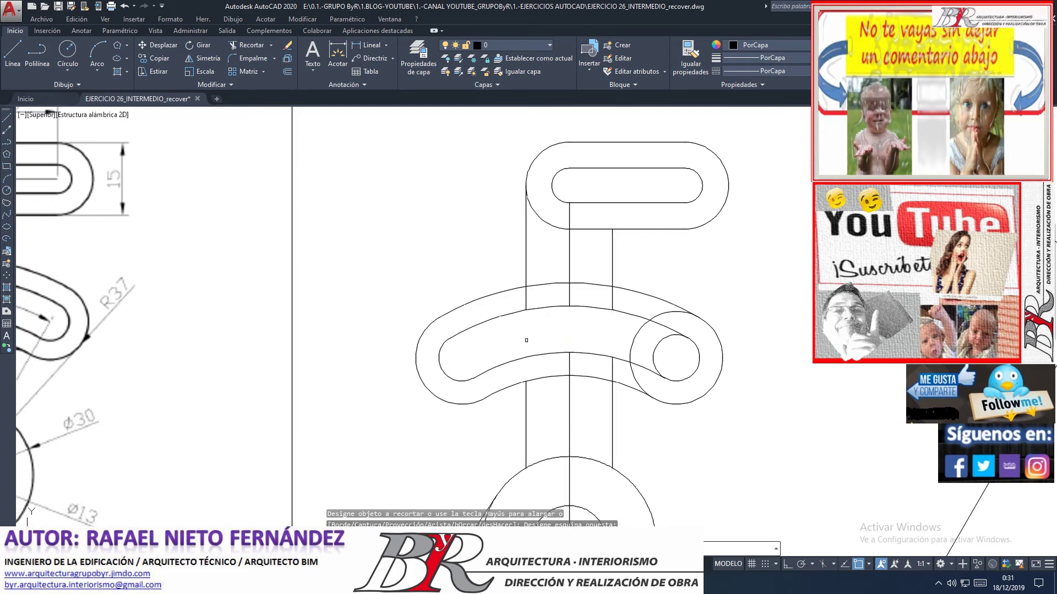
{"action": "scroll", "coordinate": [617, 368], "scroll_direction": "up", "scroll_amount": 2}
{"action": "scroll", "coordinate": [617, 368], "scroll_direction": "up", "scroll_amount": 2}
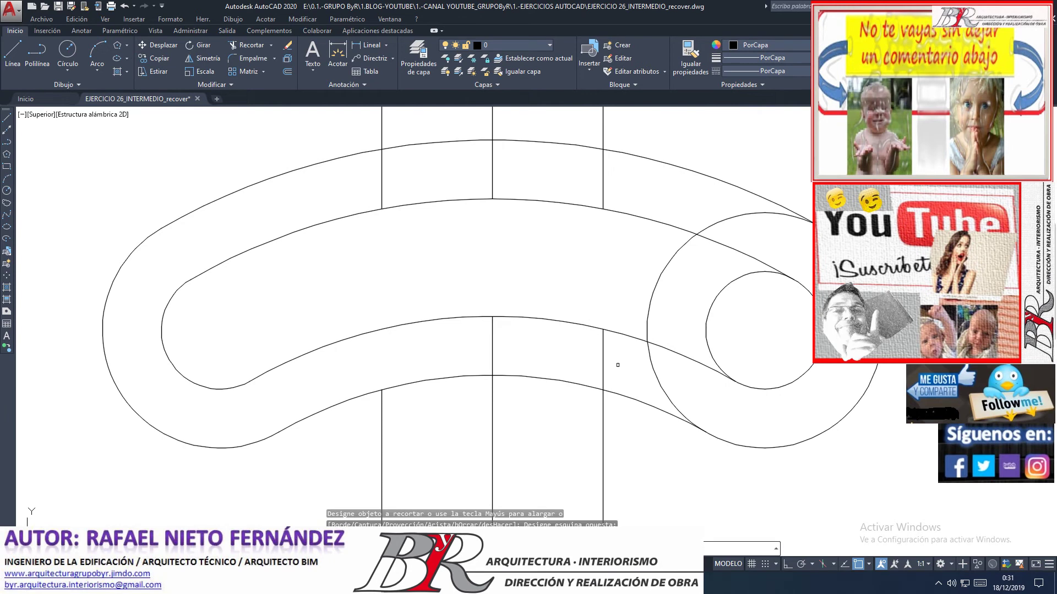
- Fence-trim the leftover curves across the right circle and the upper band
{"action": "type", "text": "B"}
{"action": "key", "text": "Return"}
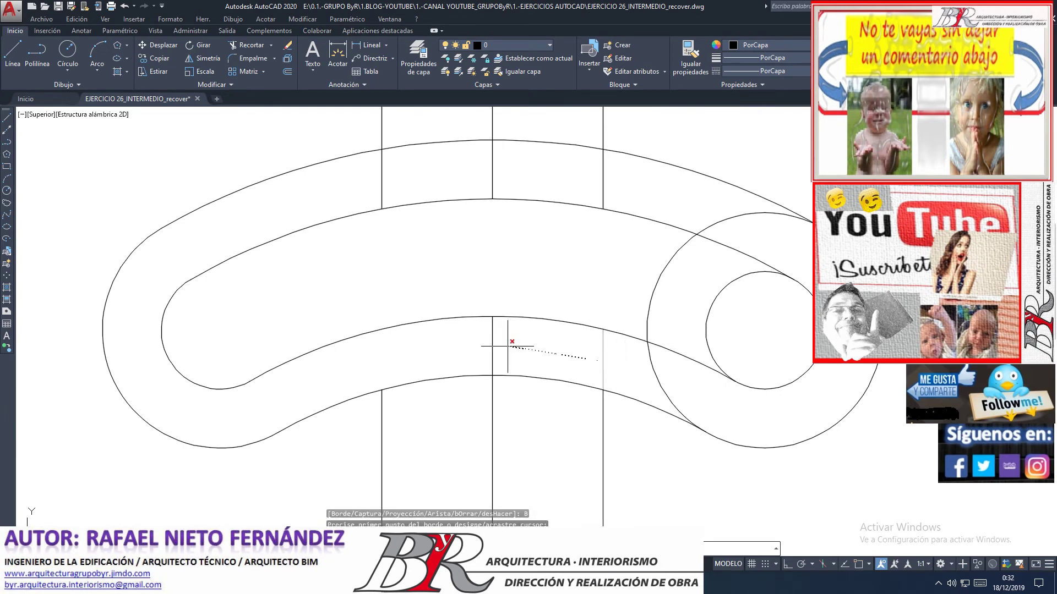
{"action": "left_click", "coordinate": [458, 347]}
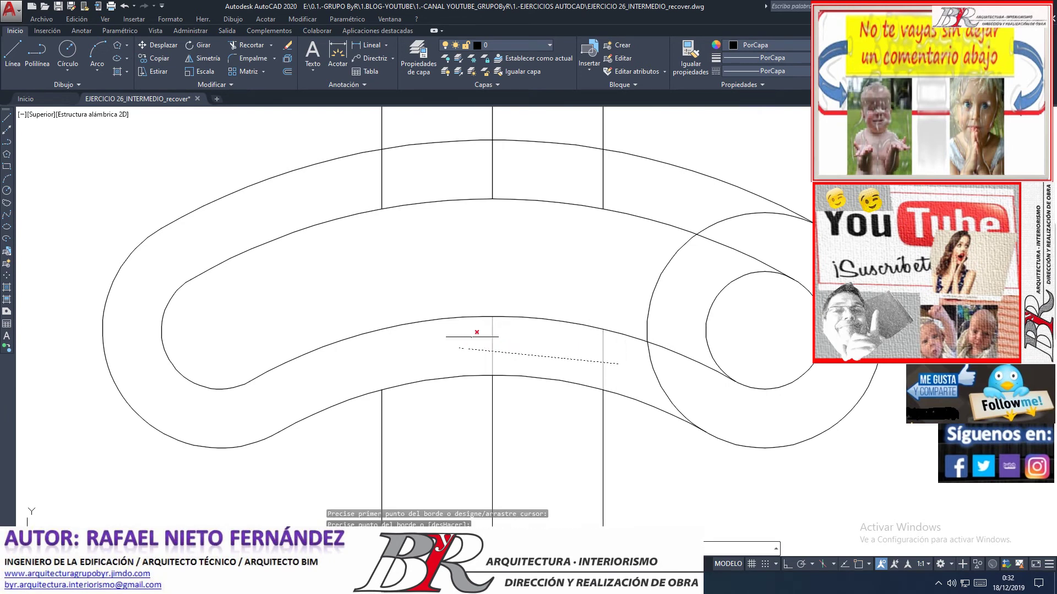
{"action": "left_click", "coordinate": [501, 334]}
{"action": "left_click", "coordinate": [624, 351]}
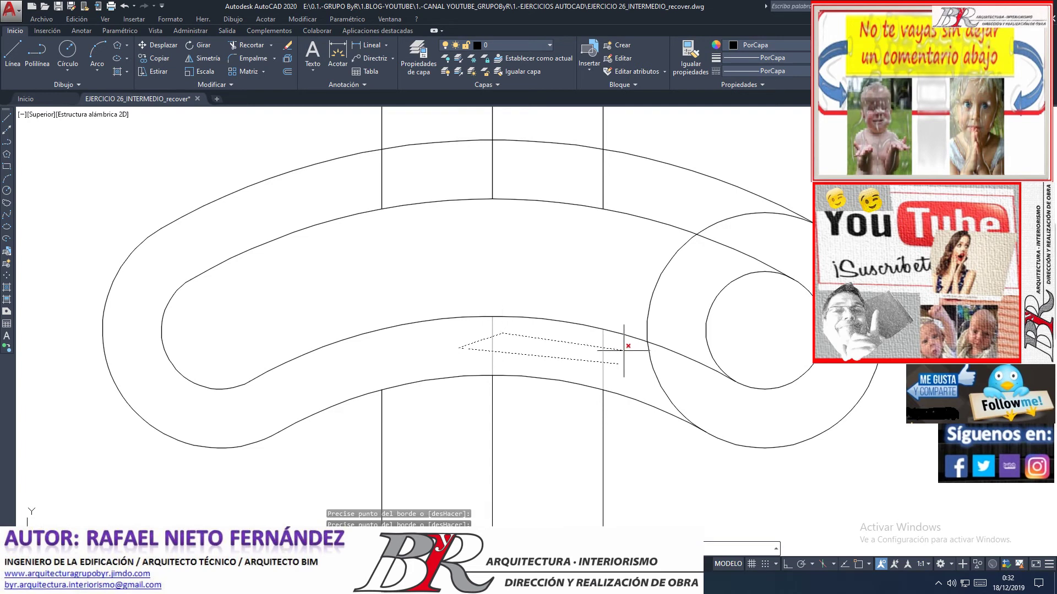
{"action": "left_click", "coordinate": [673, 374]}
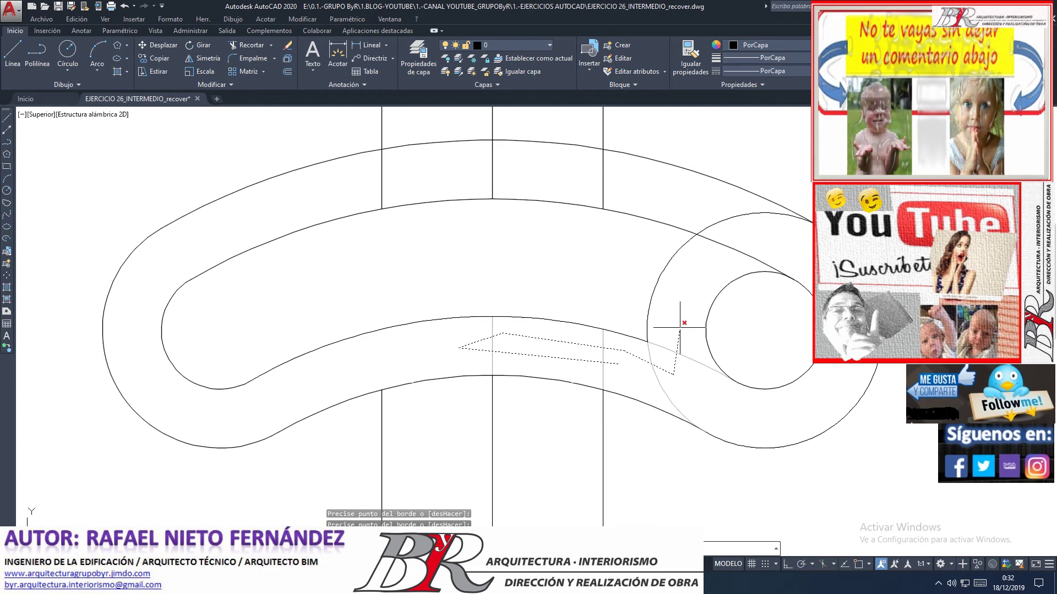
{"action": "left_click", "coordinate": [679, 328]}
{"action": "left_click", "coordinate": [755, 324]}
{"action": "left_click", "coordinate": [625, 250]}
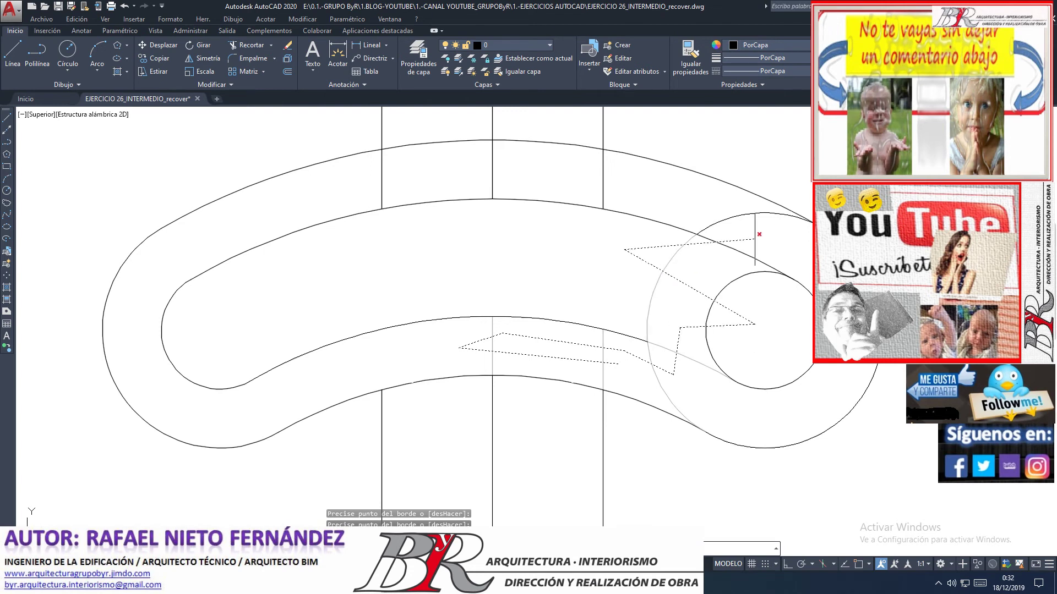
{"action": "left_click", "coordinate": [777, 239]}
{"action": "left_click", "coordinate": [715, 201]}
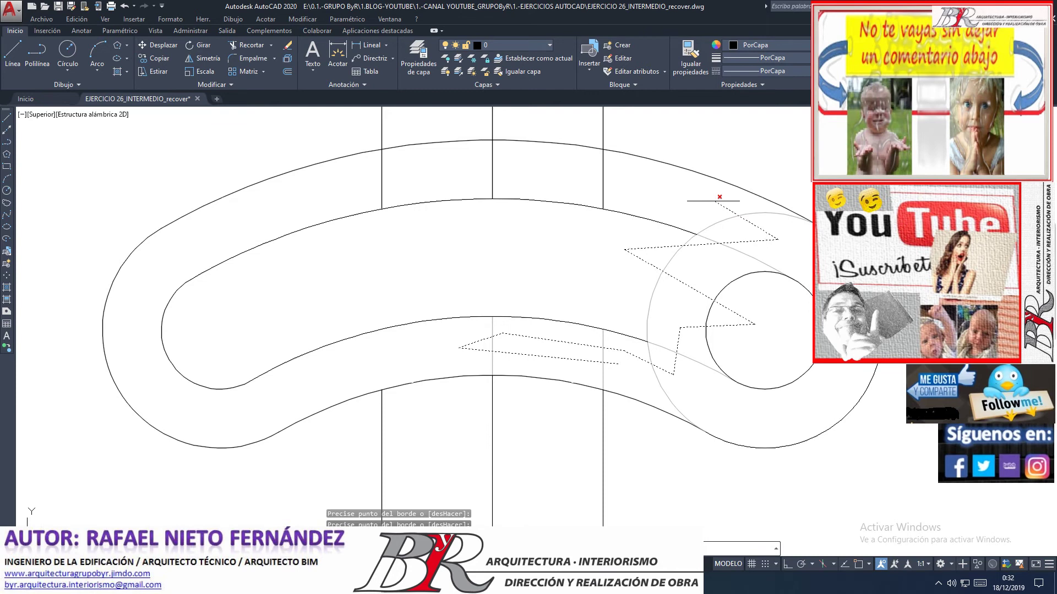
{"action": "left_click", "coordinate": [432, 165]}
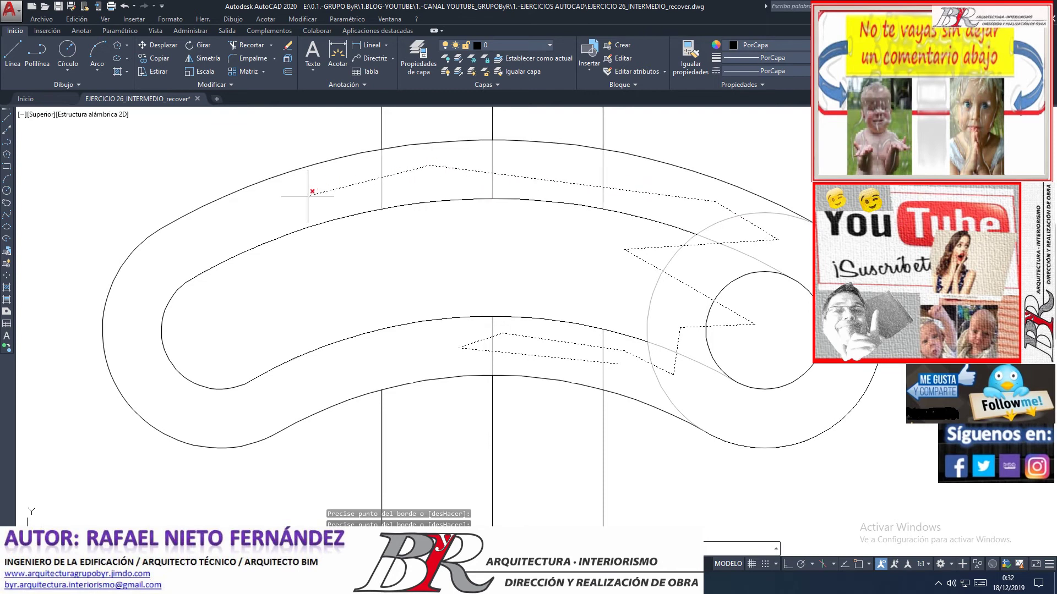
{"action": "key", "text": "Return"}
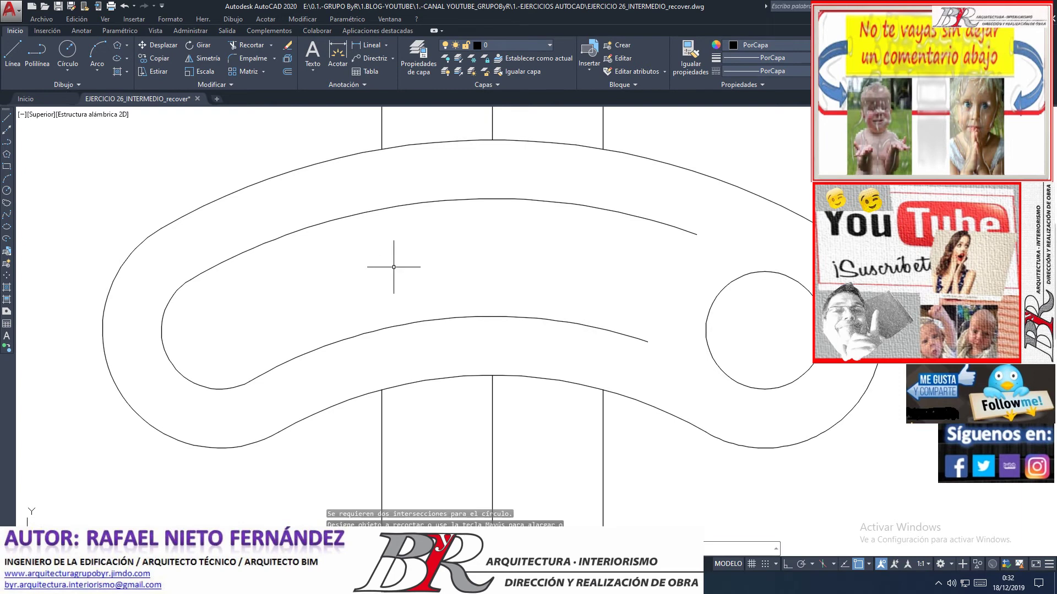
- Extend the slot's upper arc to the right small circle
{"action": "scroll", "coordinate": [394, 267], "scroll_direction": "down", "scroll_amount": 2}
{"action": "scroll", "coordinate": [634, 274], "scroll_direction": "up", "scroll_amount": 4}
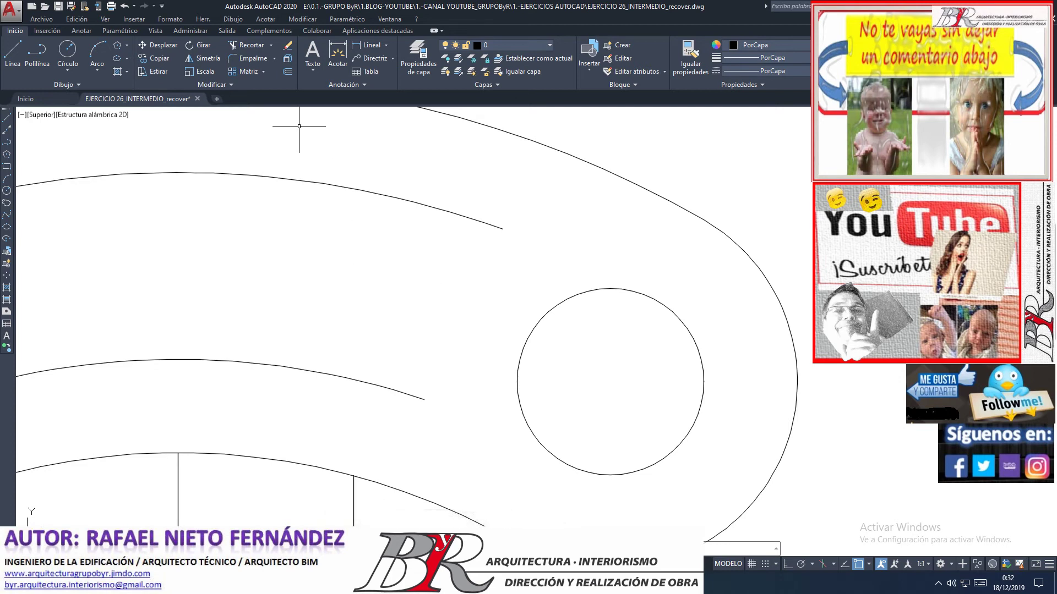
{"action": "left_click", "coordinate": [272, 47]}
{"action": "left_click", "coordinate": [253, 82]}
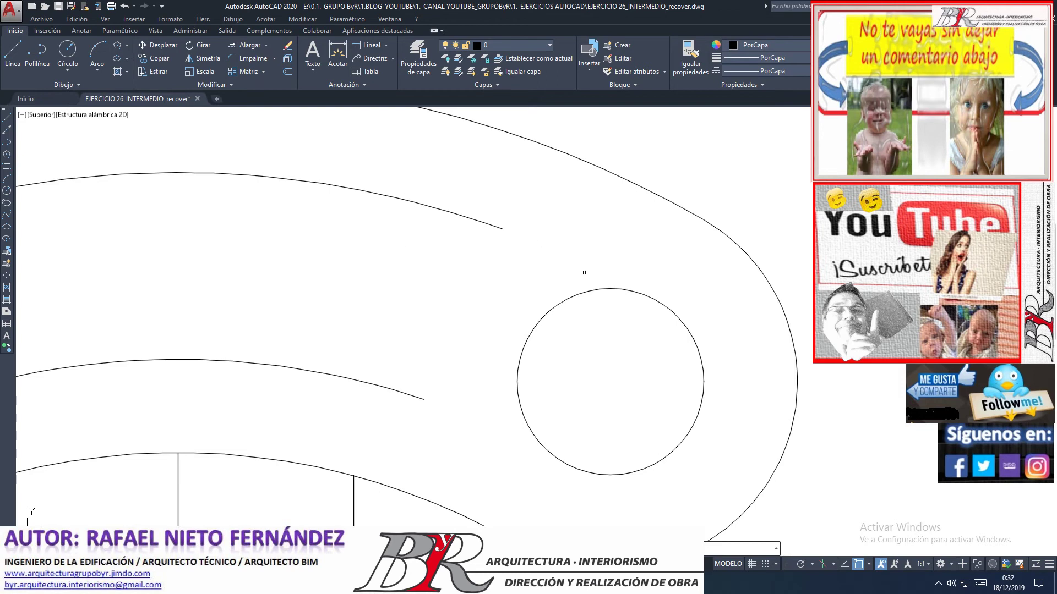
{"action": "left_click", "coordinate": [249, 48]}
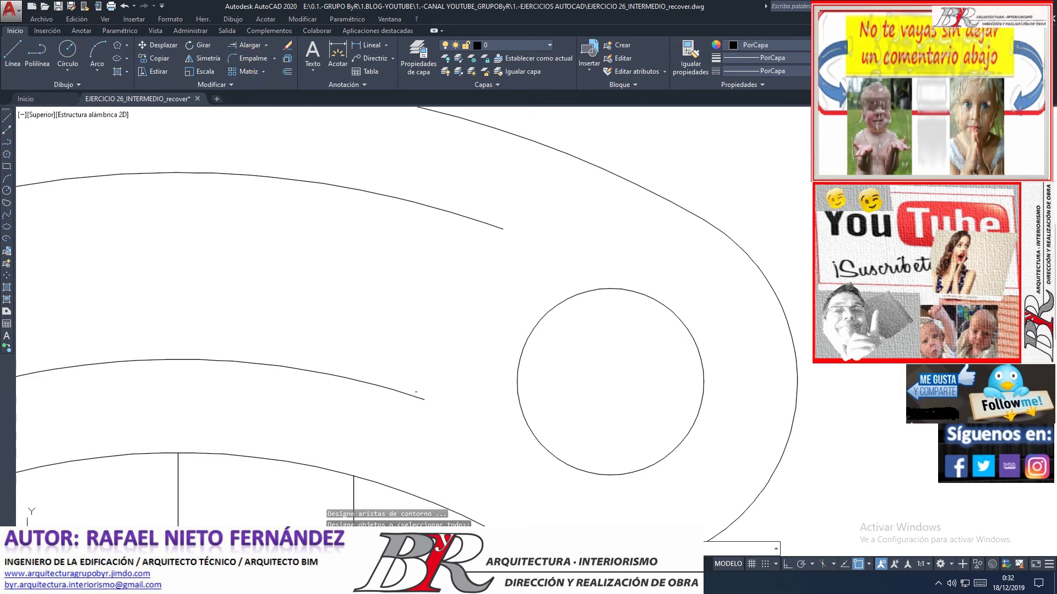
{"action": "key", "text": "Return"}
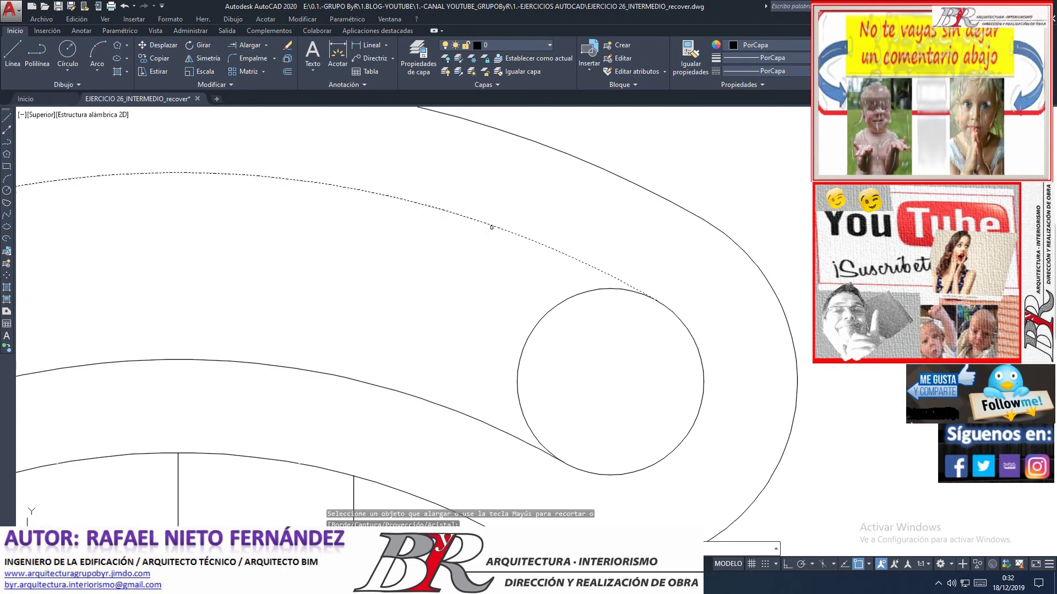
{"action": "left_click", "coordinate": [490, 227]}
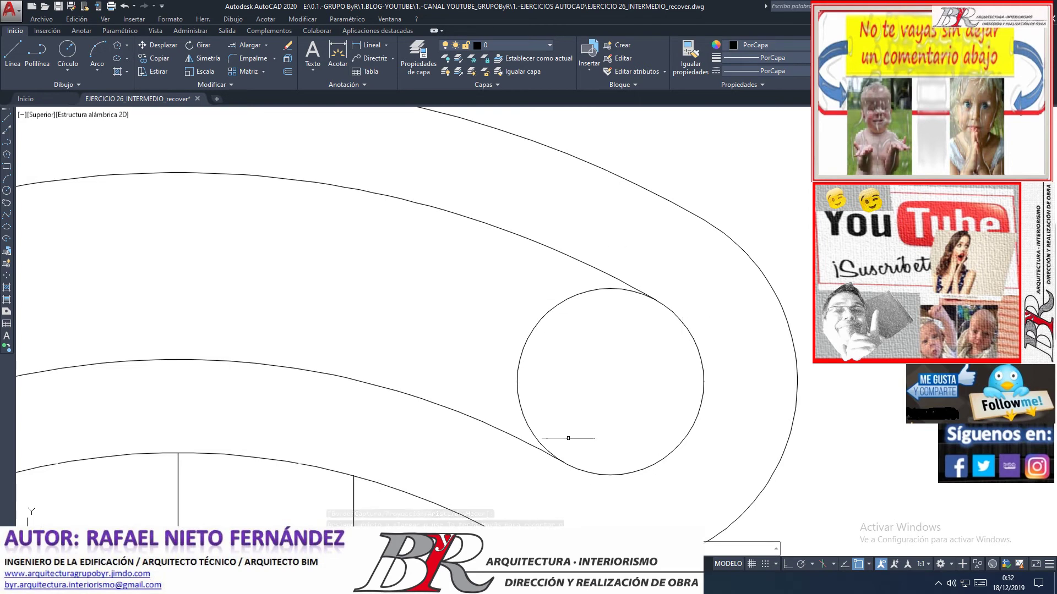
- Trim the circle's left arc inside the slot to form a rounded end
{"action": "left_click", "coordinate": [269, 47]}
{"action": "left_click", "coordinate": [262, 66]}
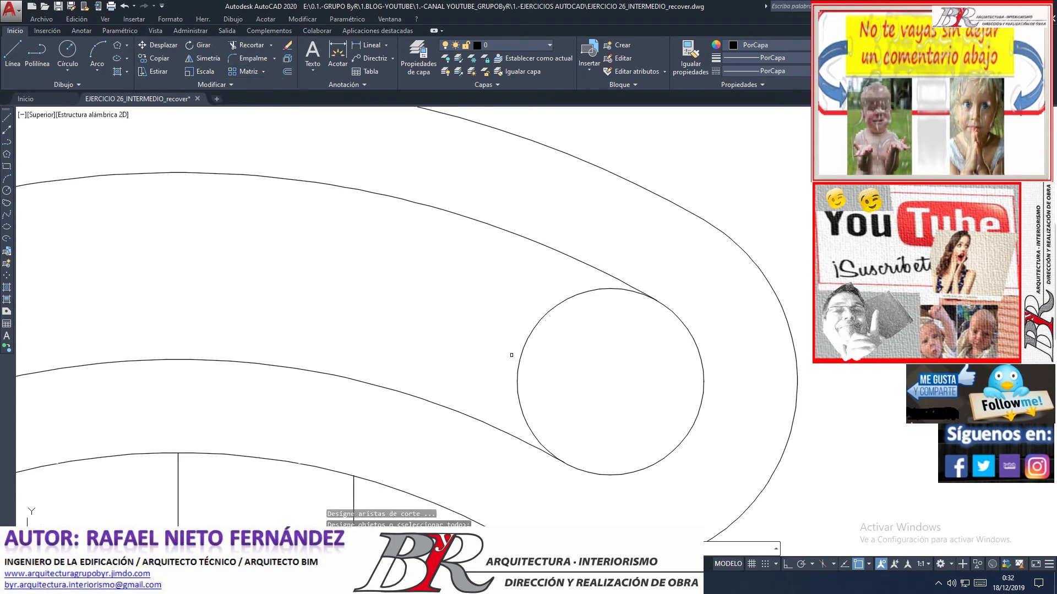
{"action": "left_click", "coordinate": [518, 364]}
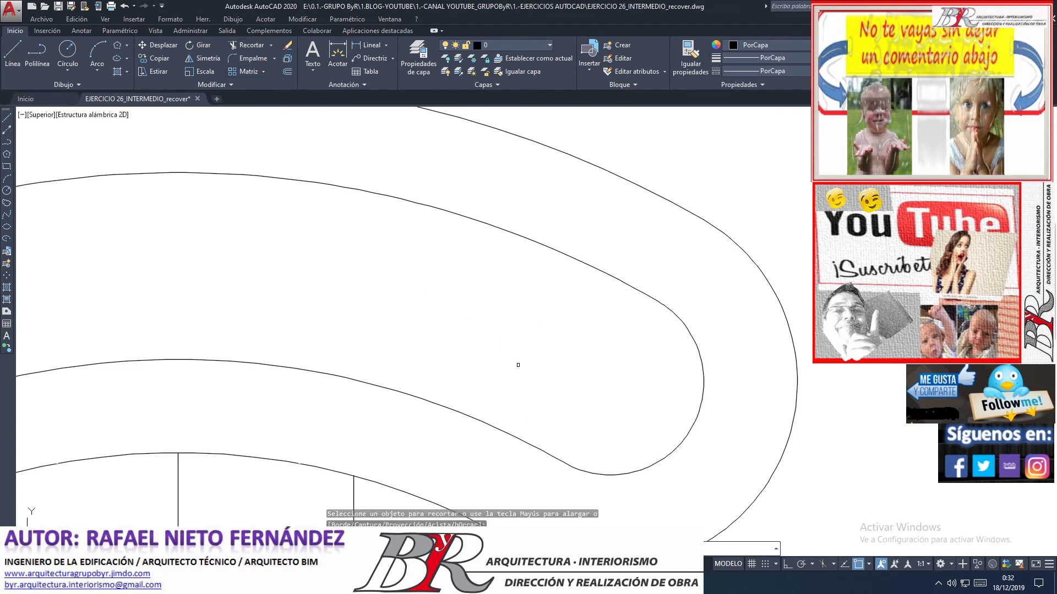
{"action": "scroll", "coordinate": [518, 365], "scroll_direction": "down", "scroll_amount": 5}
- Delete the dashed centre-line polyline and the upper vertical centre line
{"action": "scroll", "coordinate": [518, 365], "scroll_direction": "down", "scroll_amount": 4}
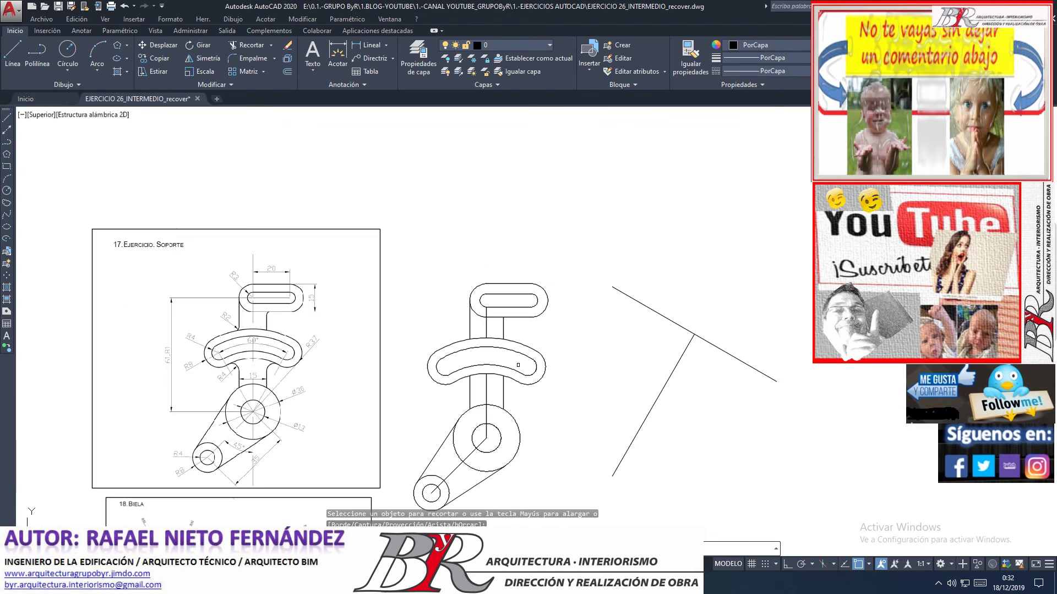
{"action": "scroll", "coordinate": [457, 438], "scroll_direction": "down", "scroll_amount": 2}
{"action": "left_click", "coordinate": [457, 438]}
{"action": "scroll", "coordinate": [458, 438], "scroll_direction": "up", "scroll_amount": 2}
{"action": "scroll", "coordinate": [457, 438], "scroll_direction": "up", "scroll_amount": 2}
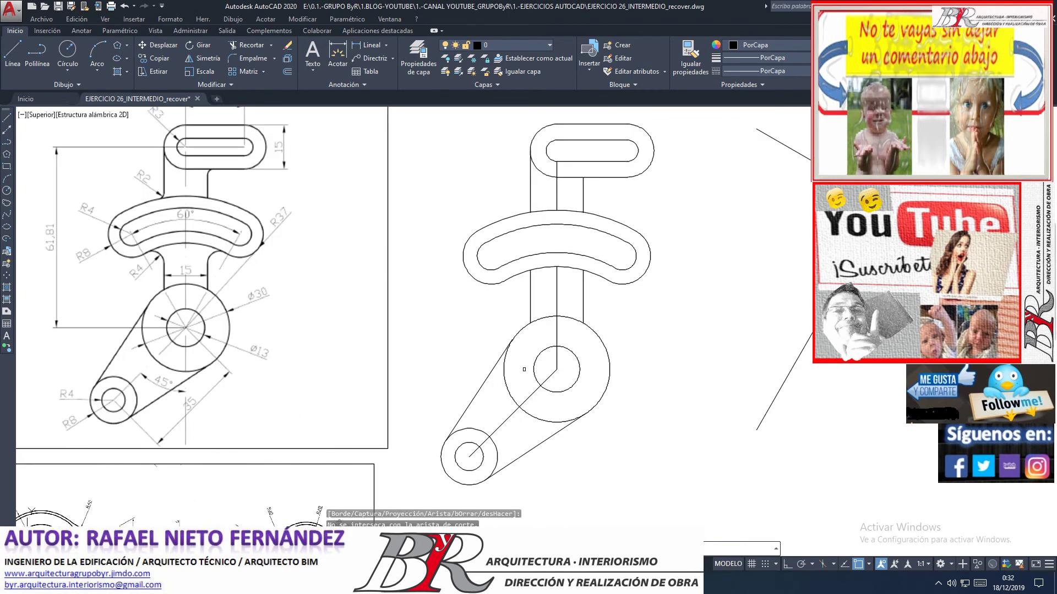
{"action": "key", "text": "Escape"}
{"action": "left_click", "coordinate": [556, 355]}
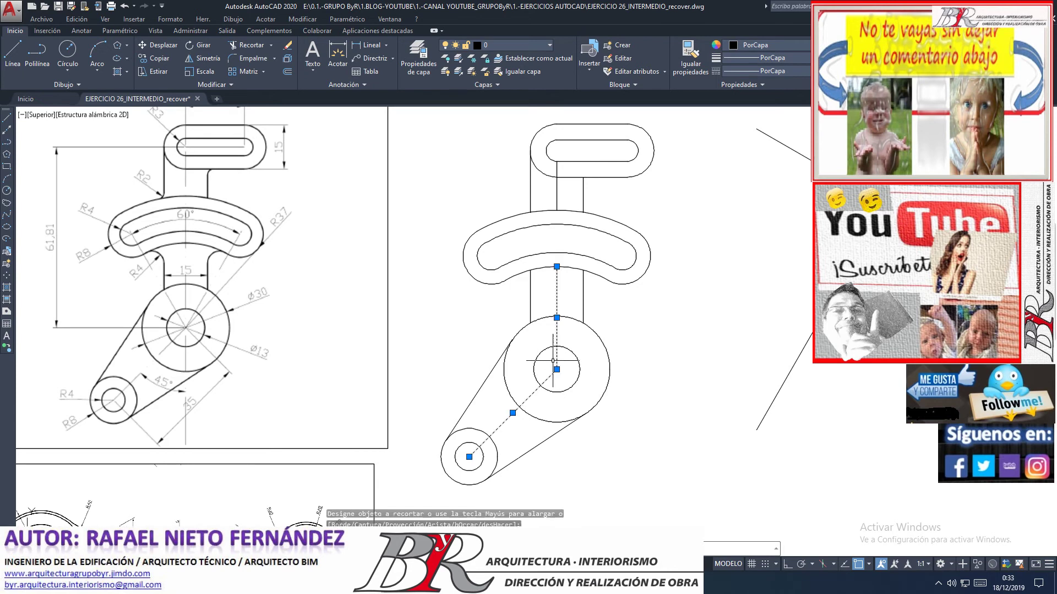
{"action": "left_click", "coordinate": [556, 187]}
{"action": "left_click", "coordinate": [473, 181]}
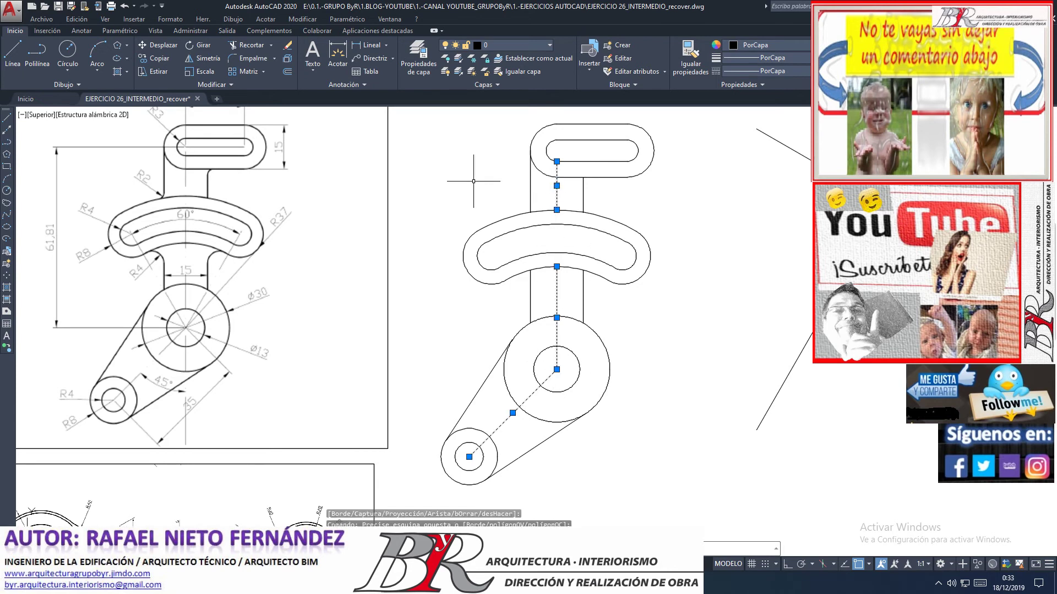
{"action": "key", "text": "Delete"}
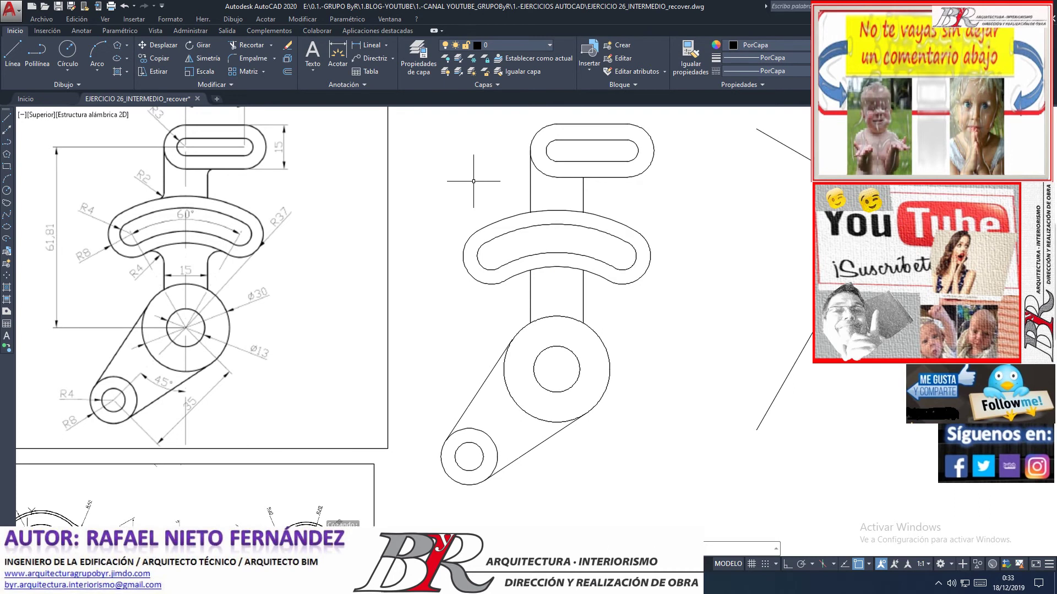
- Delete the two inclined construction lines beside the bracket
{"action": "scroll", "coordinate": [561, 288], "scroll_direction": "down", "scroll_amount": 6}
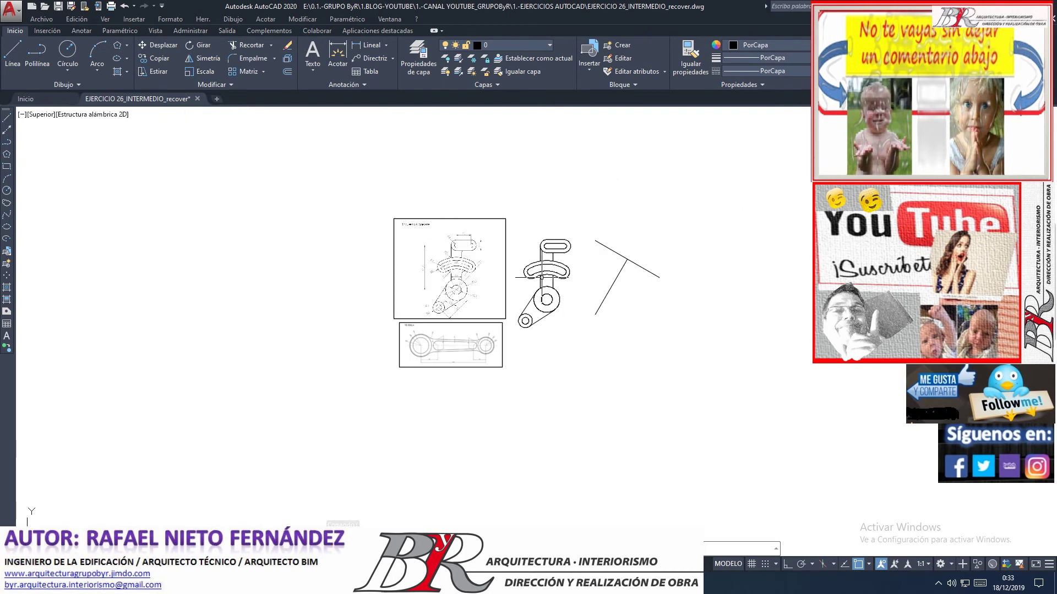
{"action": "scroll", "coordinate": [581, 283], "scroll_direction": "up", "scroll_amount": 4}
{"action": "left_click", "coordinate": [760, 301]}
{"action": "left_click", "coordinate": [708, 231]}
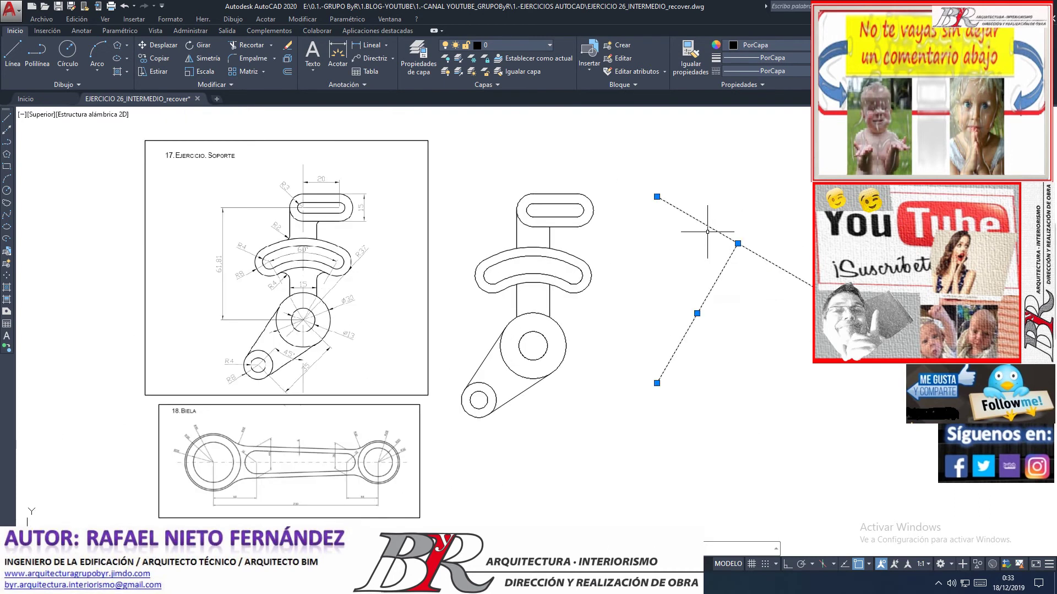
{"action": "key", "text": "Delete"}
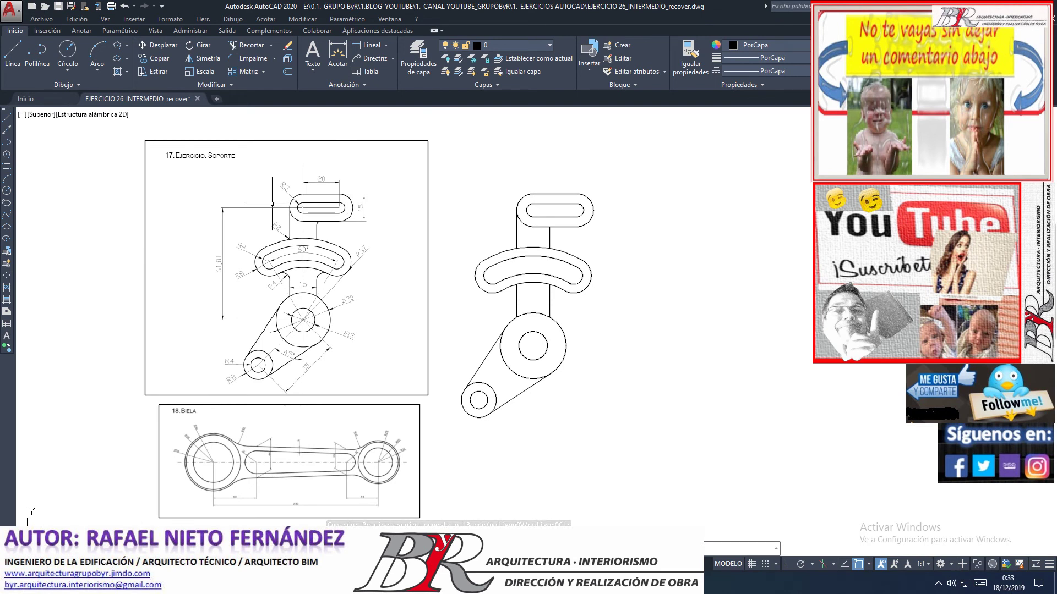
- Set up a fillet with radius 2 for the stem-to-arm corner
{"action": "scroll", "coordinate": [272, 203], "scroll_direction": "up", "scroll_amount": 2}
{"action": "scroll", "coordinate": [279, 216], "scroll_direction": "up", "scroll_amount": 2}
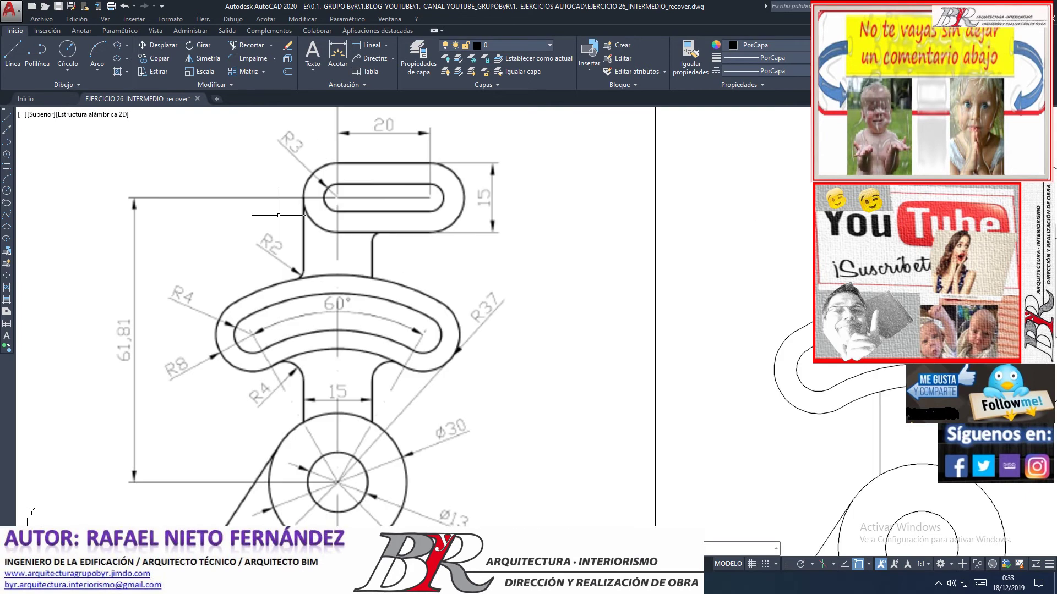
{"action": "scroll", "coordinate": [280, 218], "scroll_direction": "up", "scroll_amount": 1}
{"action": "scroll", "coordinate": [282, 221], "scroll_direction": "up", "scroll_amount": 1}
{"action": "scroll", "coordinate": [283, 228], "scroll_direction": "down", "scroll_amount": 2}
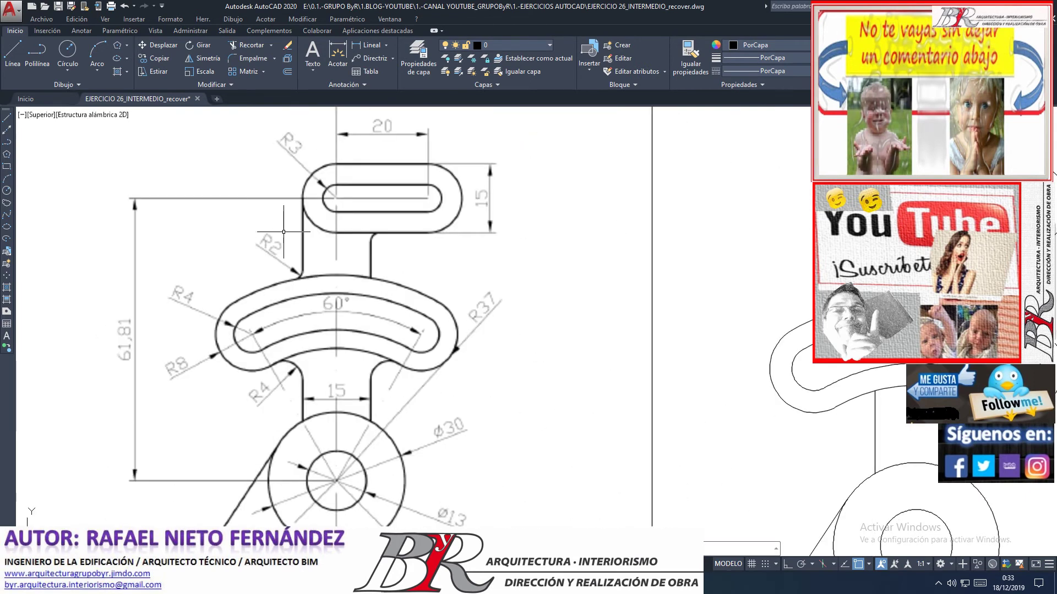
{"action": "scroll", "coordinate": [283, 232], "scroll_direction": "up", "scroll_amount": 1}
{"action": "scroll", "coordinate": [283, 226], "scroll_direction": "up", "scroll_amount": 1}
{"action": "scroll", "coordinate": [264, 231], "scroll_direction": "down", "scroll_amount": 2}
{"action": "scroll", "coordinate": [246, 242], "scroll_direction": "up", "scroll_amount": 4}
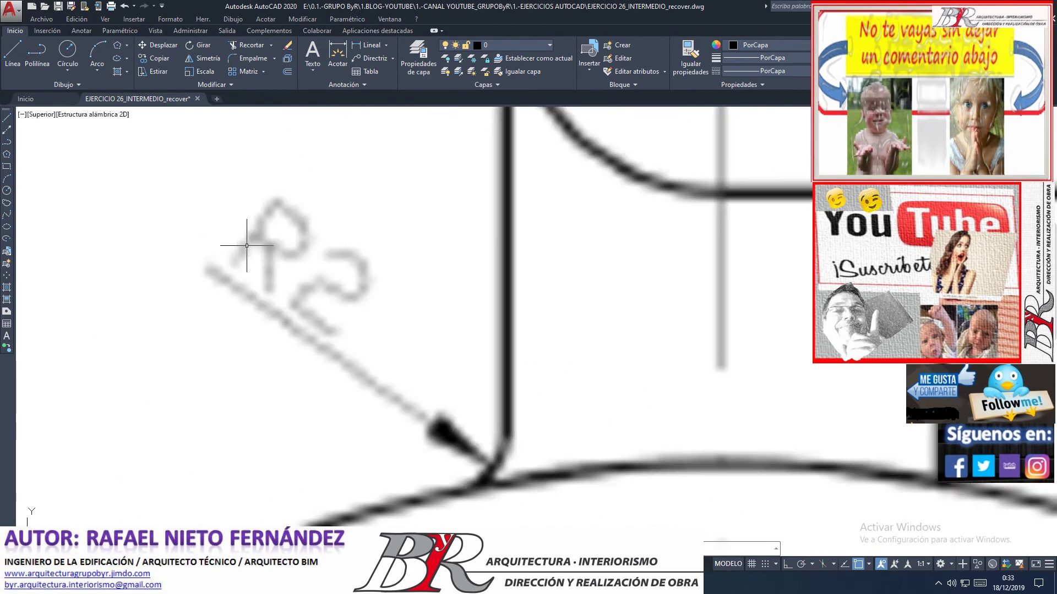
{"action": "scroll", "coordinate": [247, 242], "scroll_direction": "down", "scroll_amount": 5}
{"action": "scroll", "coordinate": [247, 236], "scroll_direction": "down", "scroll_amount": 2}
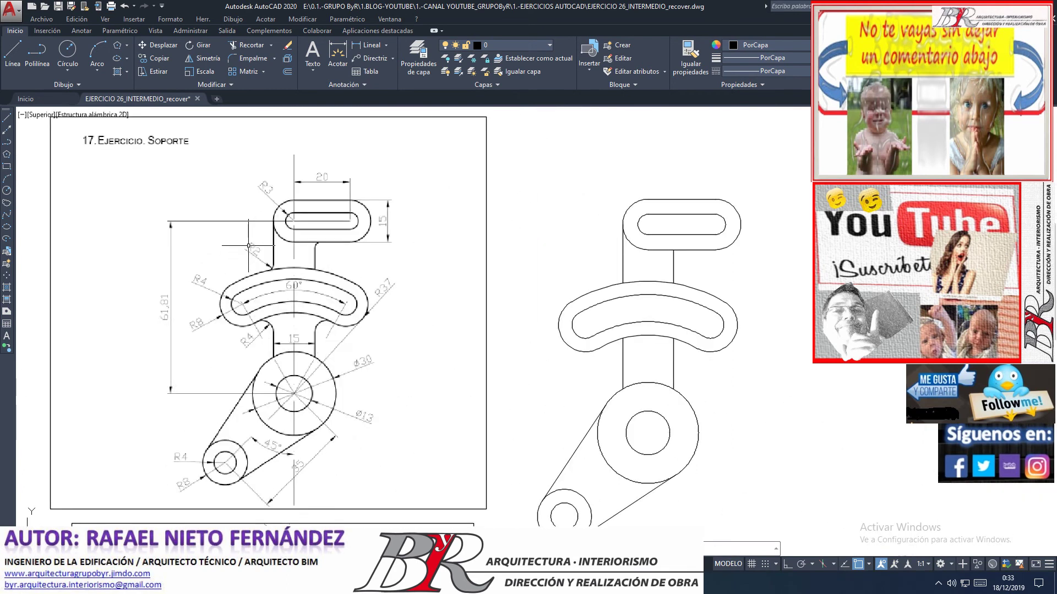
{"action": "scroll", "coordinate": [330, 237], "scroll_direction": "down", "scroll_amount": 1}
{"action": "scroll", "coordinate": [500, 237], "scroll_direction": "up", "scroll_amount": 5}
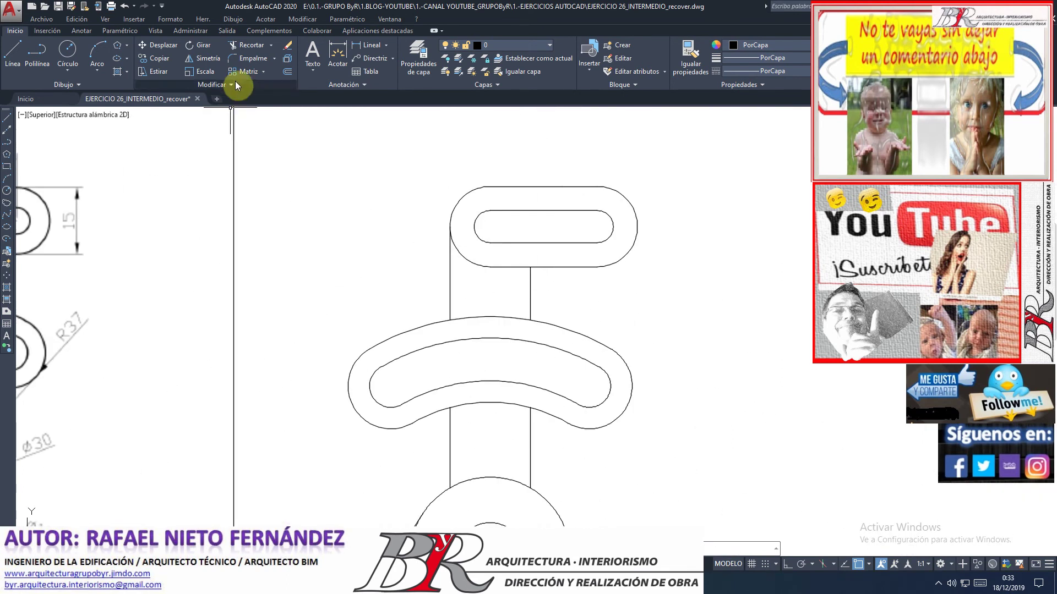
{"action": "left_click", "coordinate": [246, 65]}
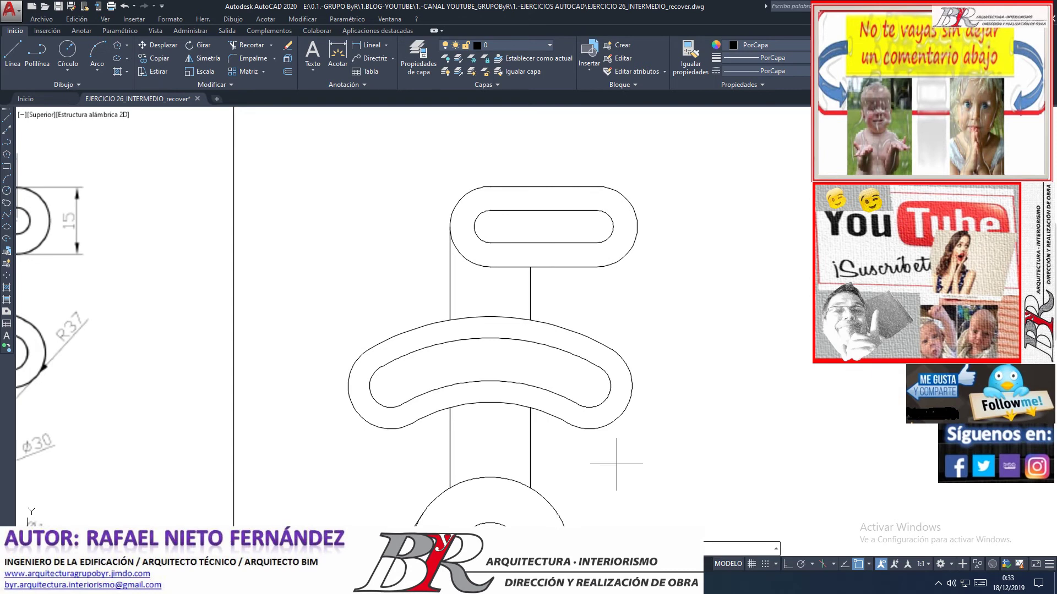
{"action": "type", "text": "RA"}
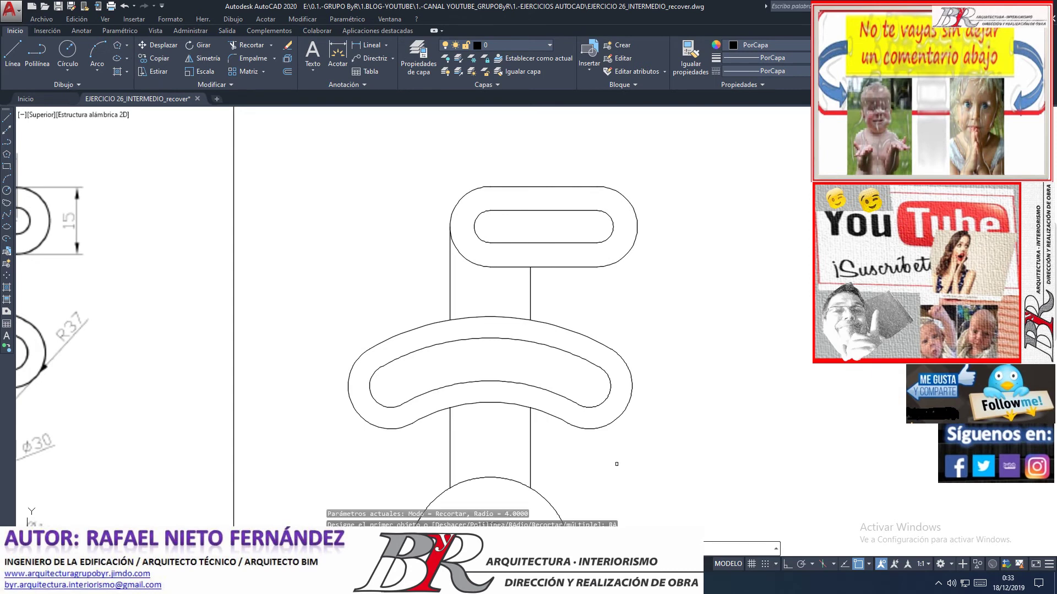
{"action": "key", "text": "Return"}
{"action": "type", "text": "2"}
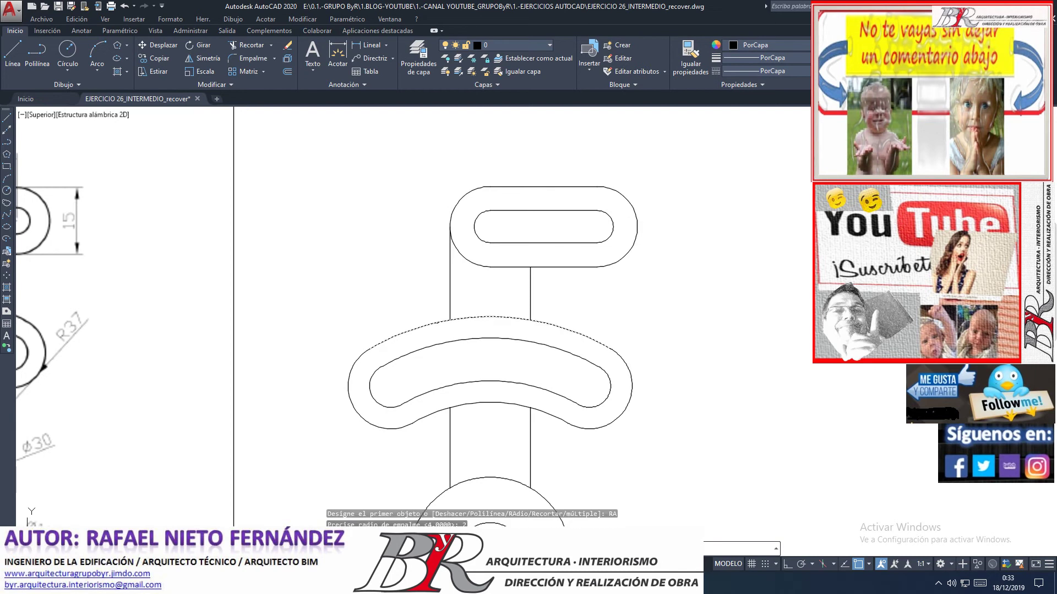
{"action": "key", "text": "Return"}
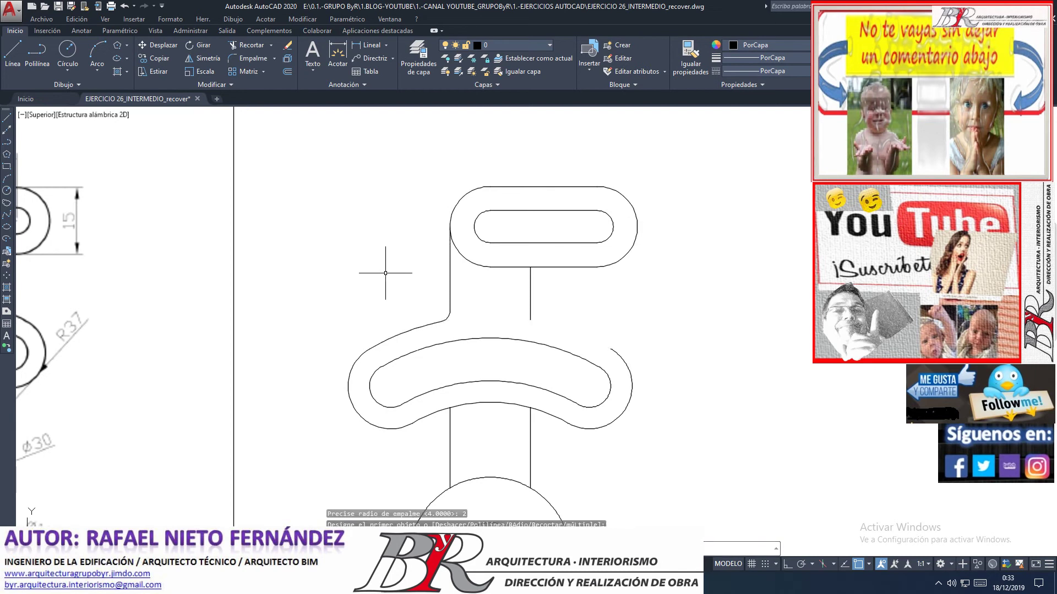
{"action": "scroll", "coordinate": [449, 308], "scroll_direction": "up", "scroll_amount": 3}
{"action": "scroll", "coordinate": [440, 307], "scroll_direction": "down", "scroll_amount": 4}
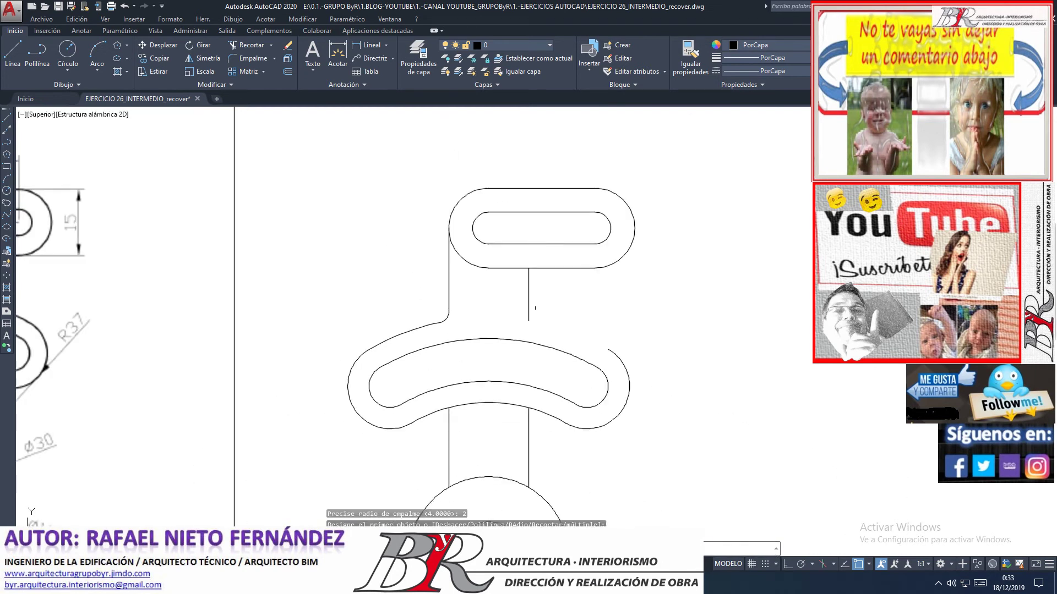
{"action": "scroll", "coordinate": [553, 330], "scroll_direction": "up", "scroll_amount": 2}
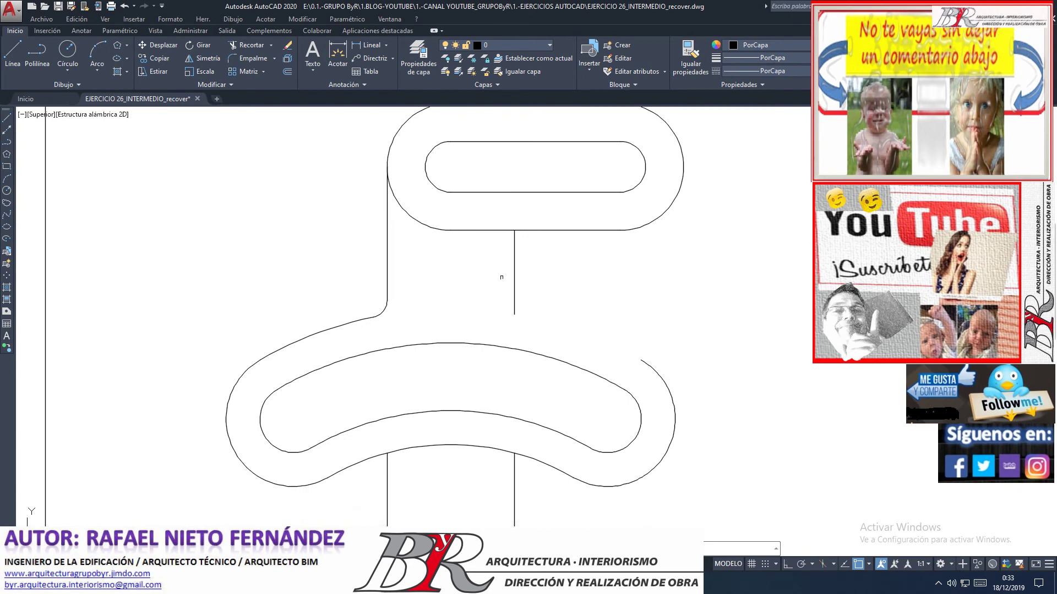
- Extend the arm's upper arcs to the stem line and to the arm's right end
{"action": "left_click", "coordinate": [272, 46]}
{"action": "left_click", "coordinate": [261, 83]}
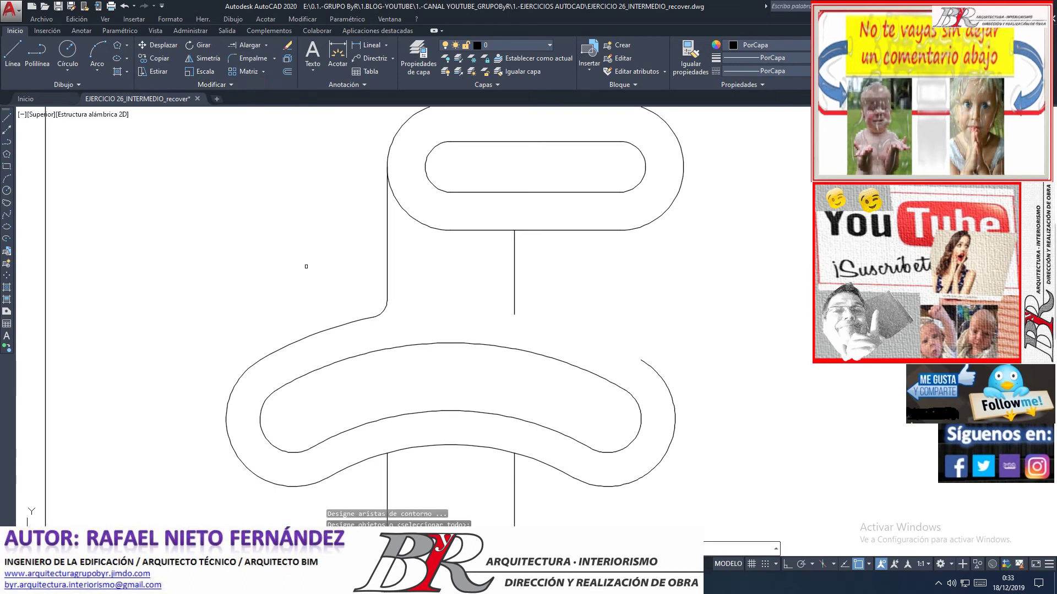
{"action": "key", "text": "Return"}
{"action": "left_click", "coordinate": [361, 318]}
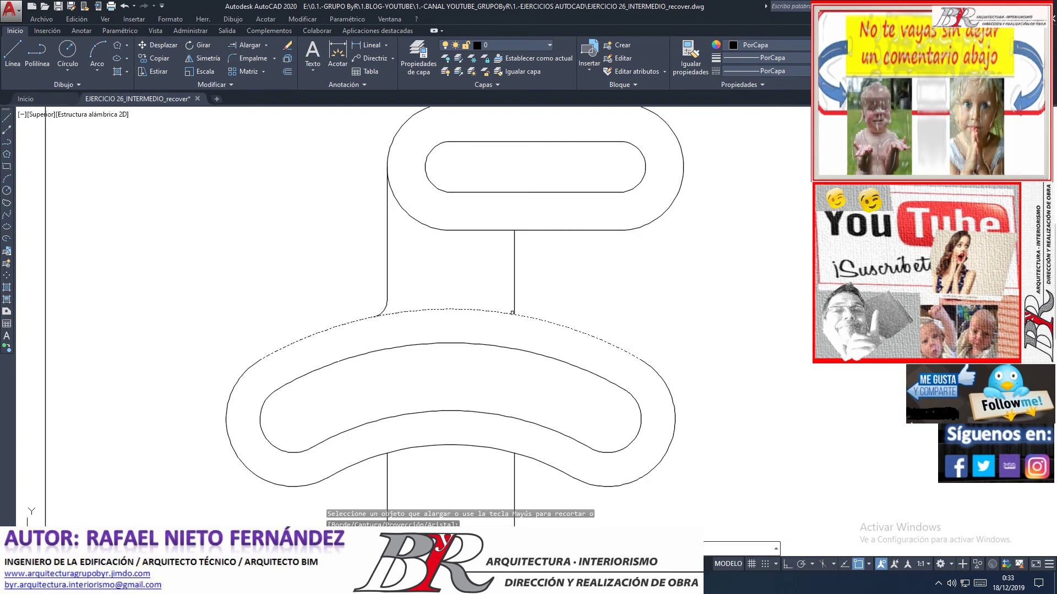
{"action": "left_click", "coordinate": [510, 313]}
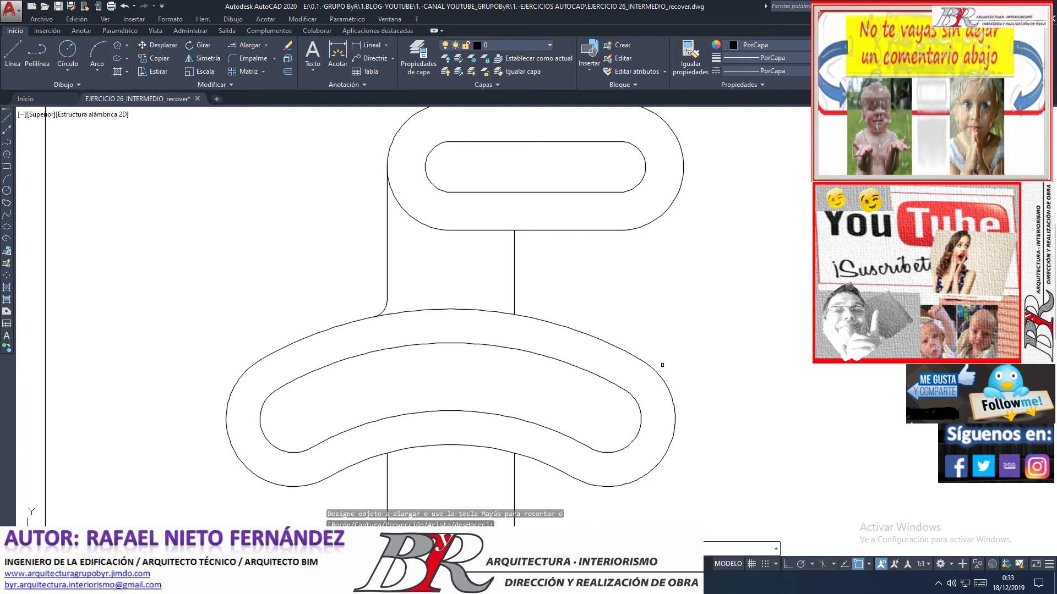
{"action": "left_click", "coordinate": [632, 360]}
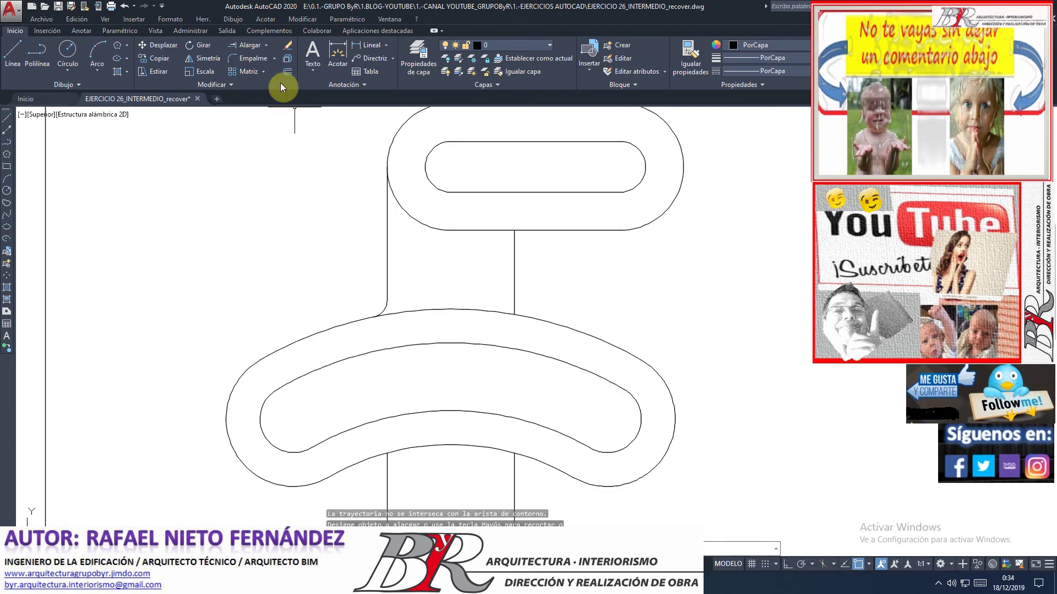
{"action": "left_click", "coordinate": [253, 61]}
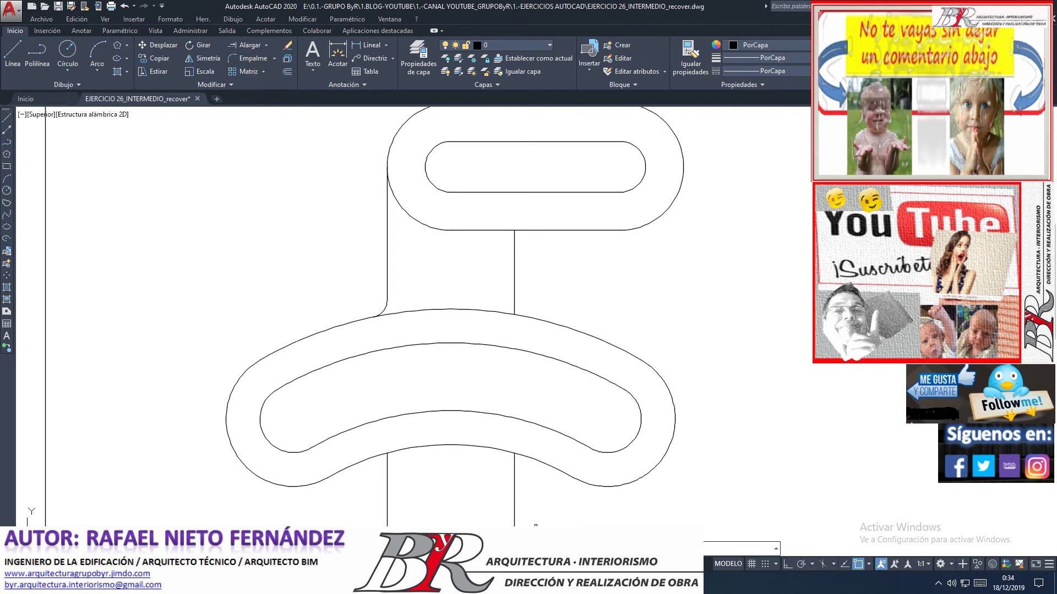
{"action": "scroll", "coordinate": [552, 337], "scroll_direction": "down", "scroll_amount": 5}
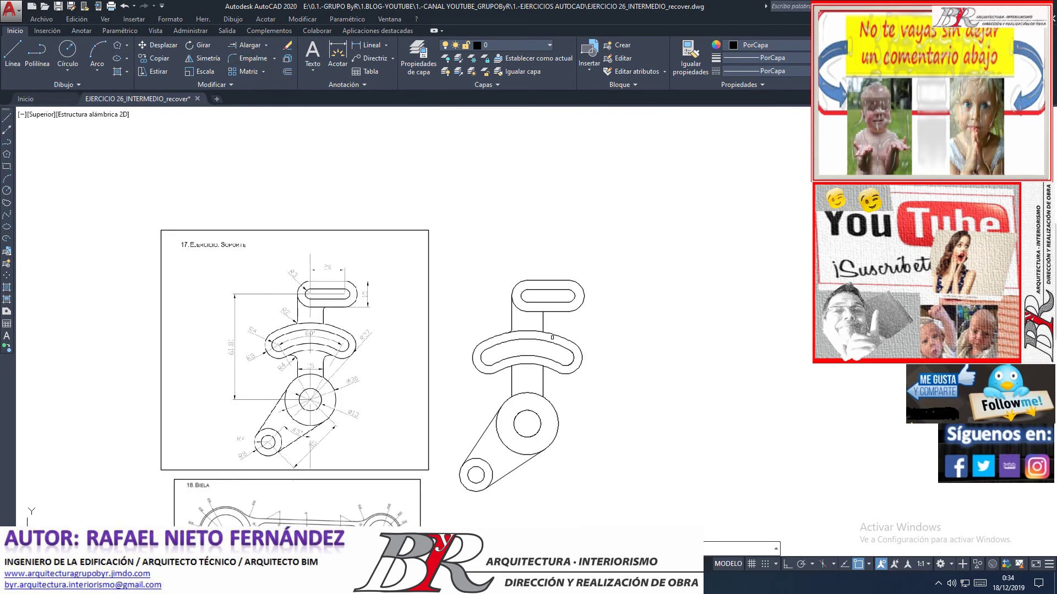
{"action": "scroll", "coordinate": [320, 310], "scroll_direction": "up", "scroll_amount": 4}
{"action": "scroll", "coordinate": [320, 310], "scroll_direction": "up", "scroll_amount": 2}
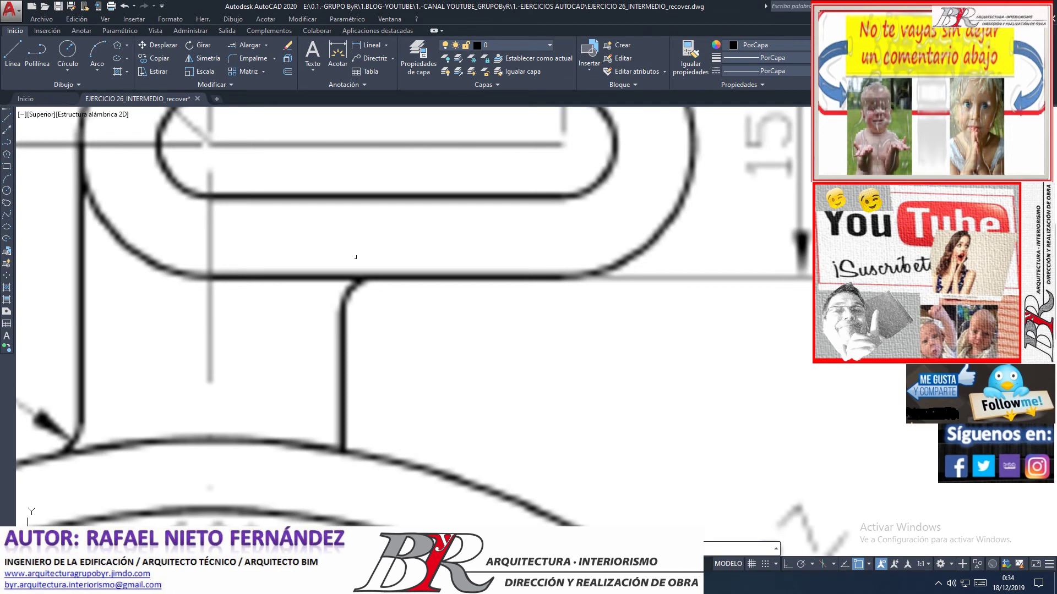
{"action": "scroll", "coordinate": [381, 294], "scroll_direction": "down", "scroll_amount": 2}
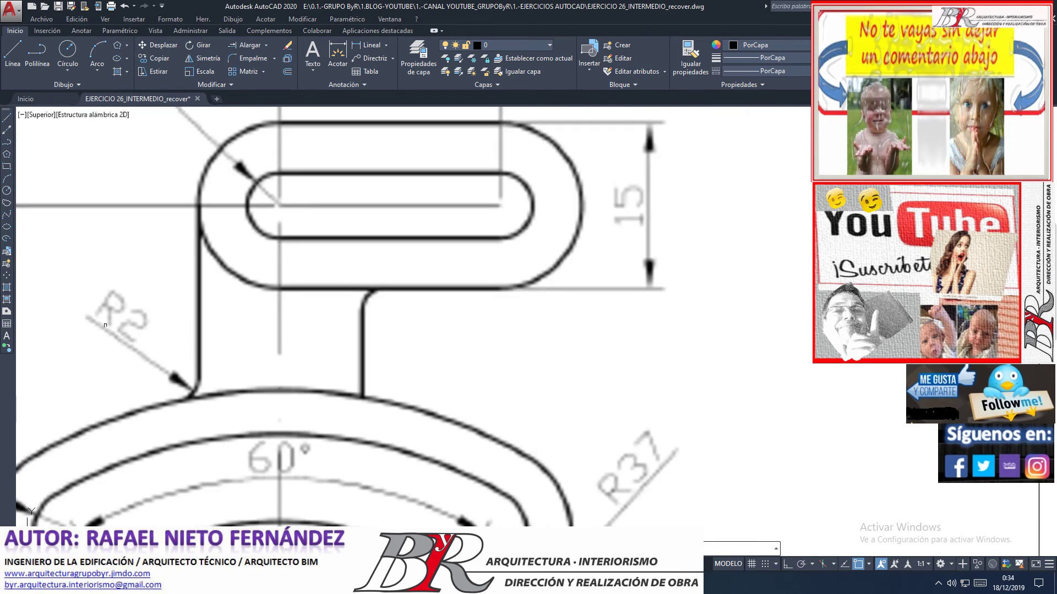
{"action": "scroll", "coordinate": [93, 323], "scroll_direction": "up", "scroll_amount": 4}
{"action": "scroll", "coordinate": [93, 323], "scroll_direction": "down", "scroll_amount": 2}
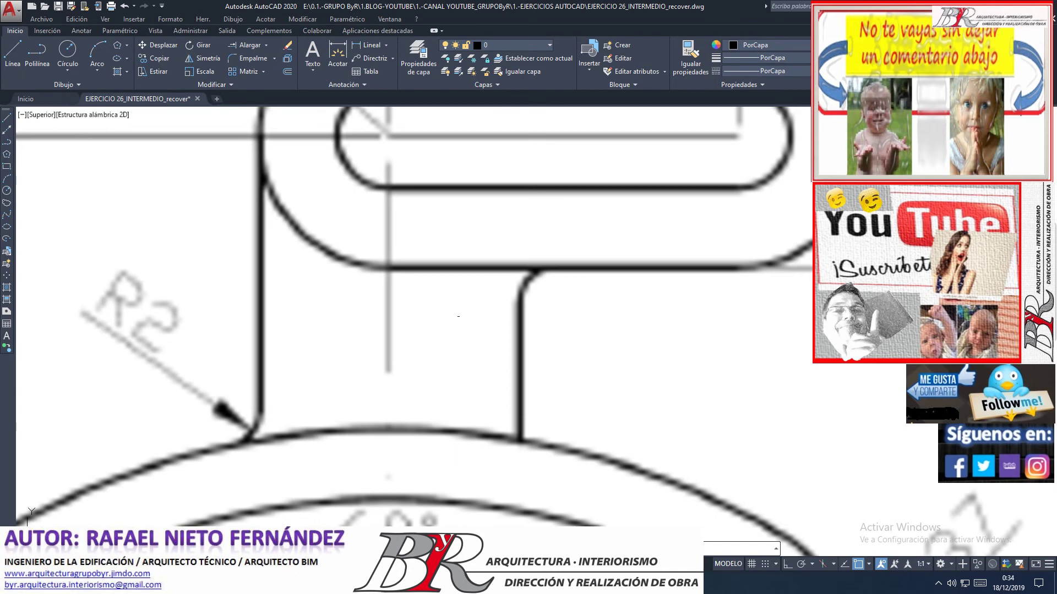
{"action": "key", "text": "space"}
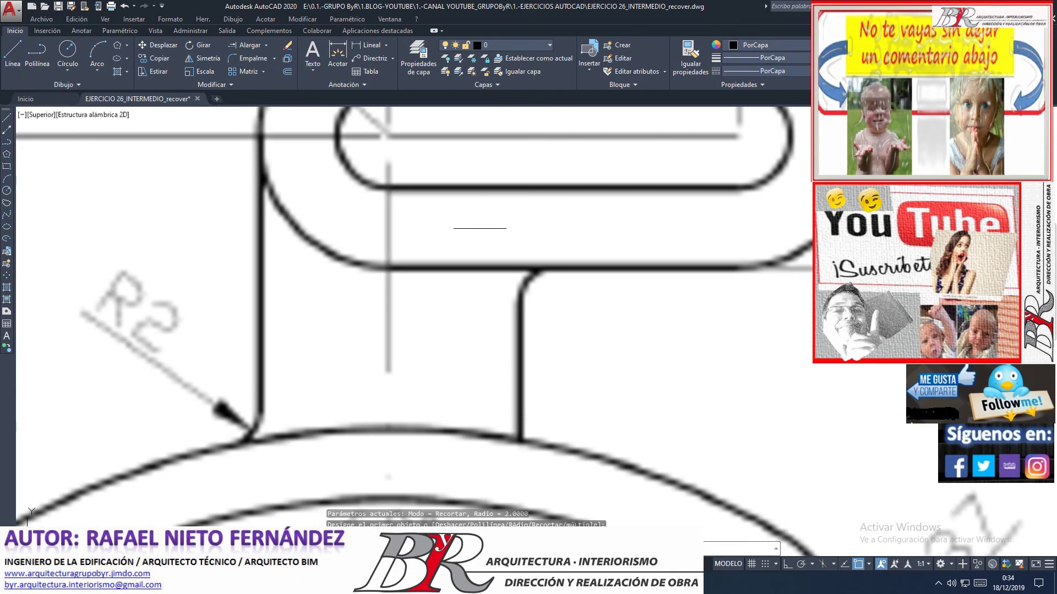
{"action": "left_click", "coordinate": [480, 228]}
{"action": "left_click", "coordinate": [611, 355]}
{"action": "scroll", "coordinate": [217, 290], "scroll_direction": "down", "scroll_amount": 2}
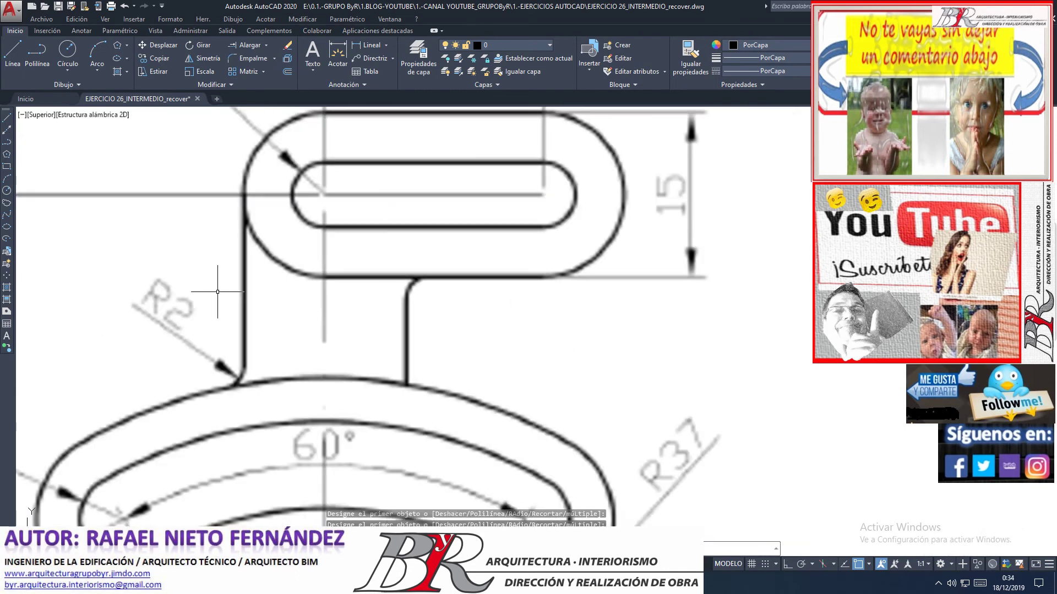
{"action": "scroll", "coordinate": [217, 290], "scroll_direction": "down", "scroll_amount": 1}
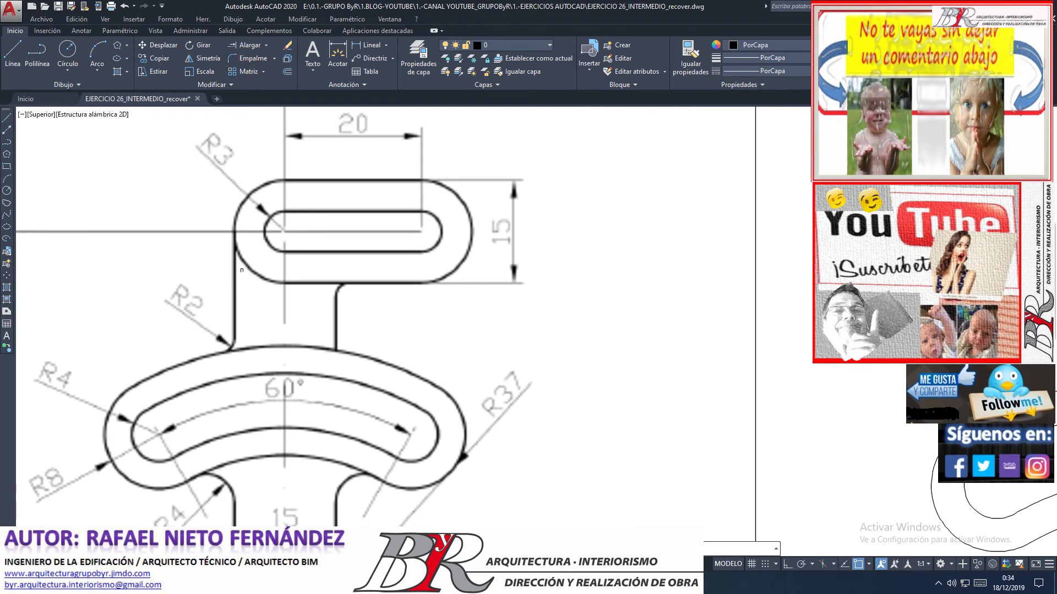
{"action": "scroll", "coordinate": [198, 423], "scroll_direction": "down", "scroll_amount": 3}
{"action": "scroll", "coordinate": [637, 312], "scroll_direction": "up", "scroll_amount": 3}
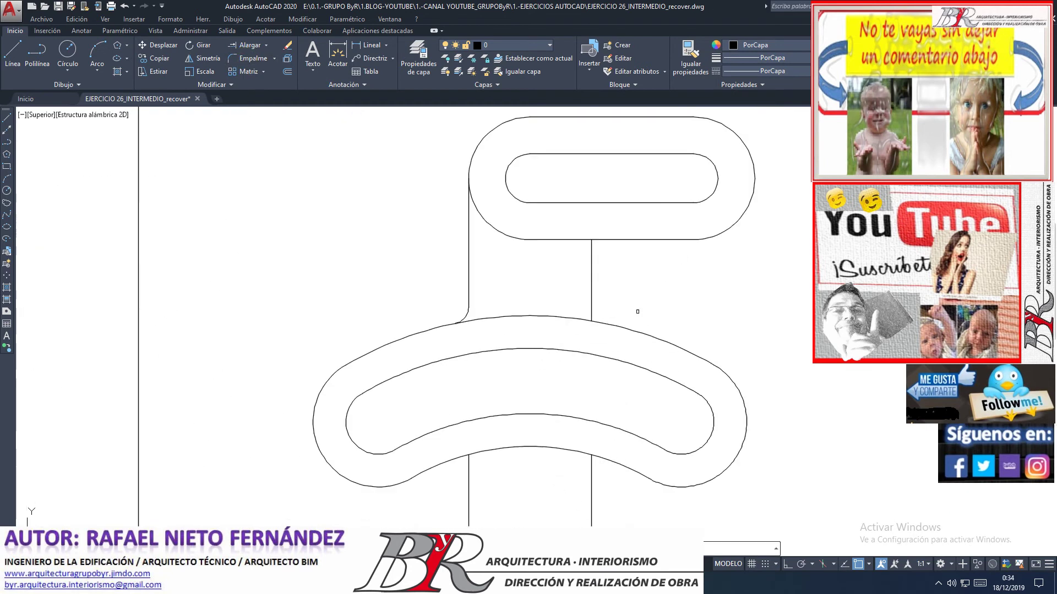
- Erase the straight line under the top slot
{"action": "left_click", "coordinate": [618, 240]}
{"action": "key", "text": "Delete"}
{"action": "type", "text": "em"}
{"action": "key", "text": "Return"}
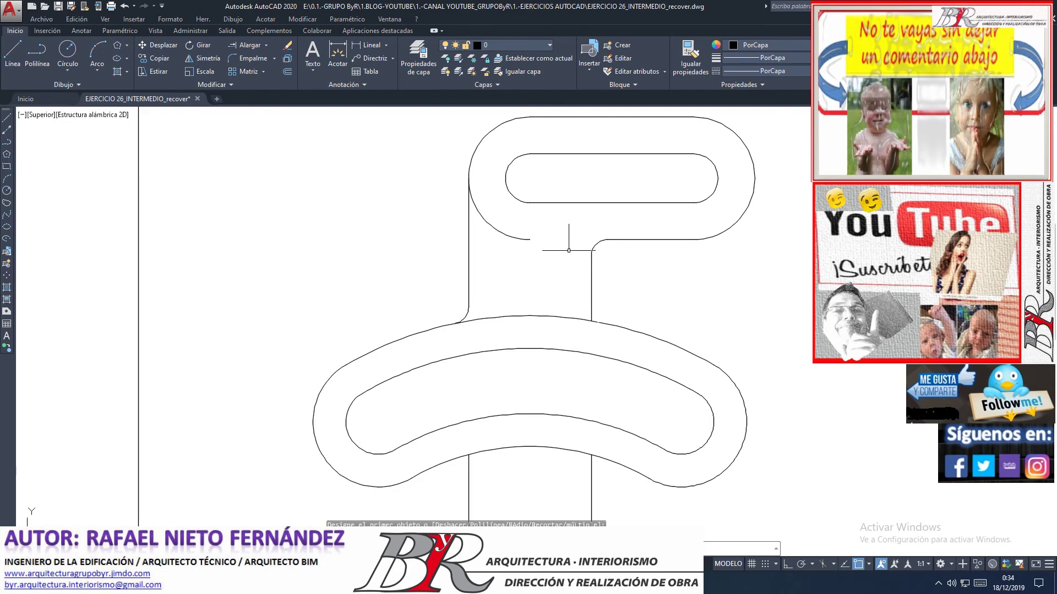
{"action": "scroll", "coordinate": [543, 224], "scroll_direction": "up", "scroll_amount": 4}
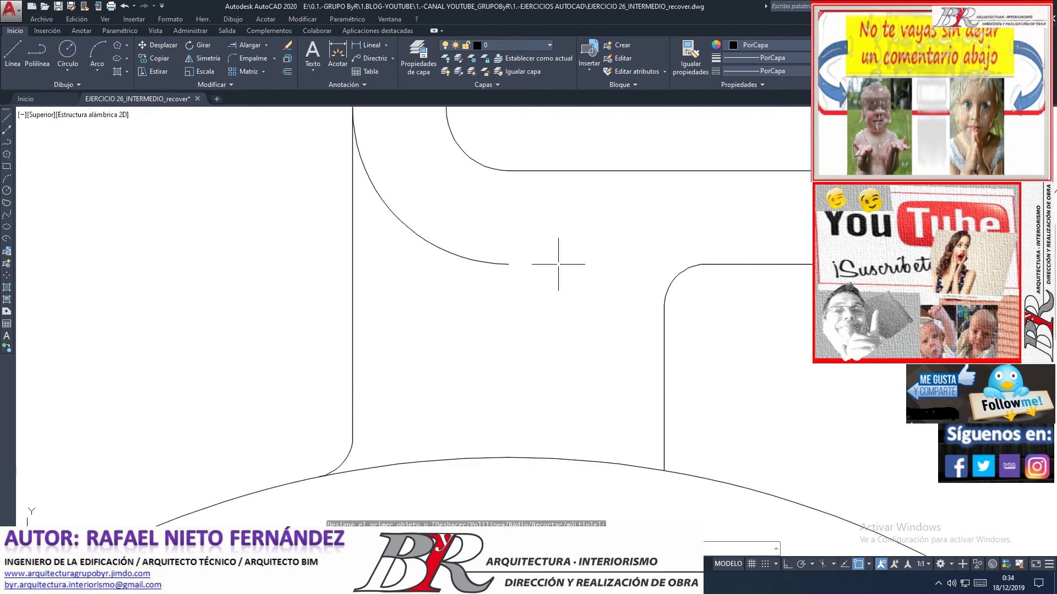
{"action": "scroll", "coordinate": [366, 265], "scroll_direction": "down", "scroll_amount": 2}
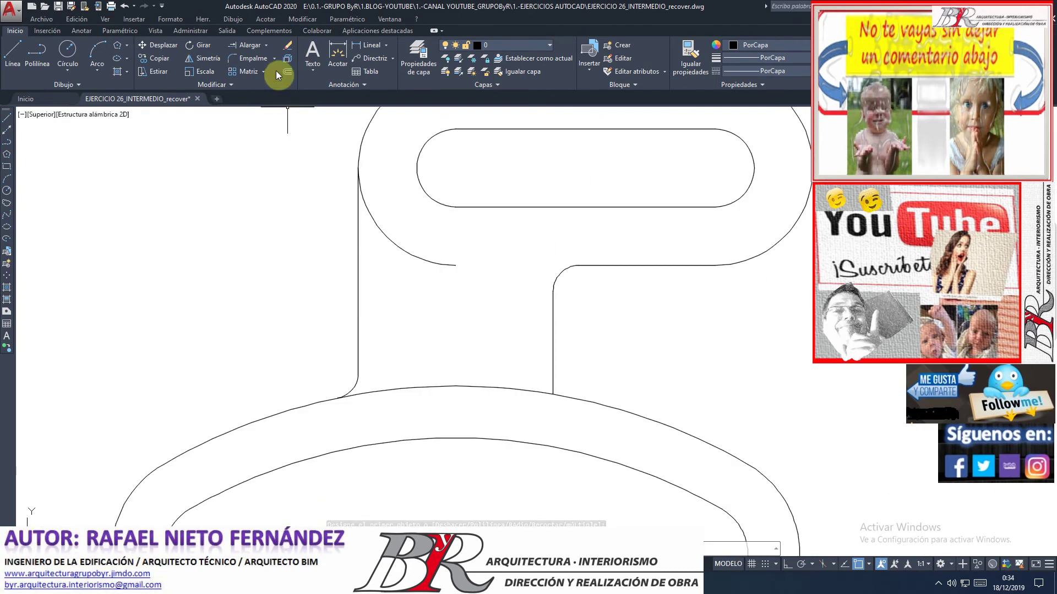
- Extend the head's lower edge using the horizontal edge as the boundary
{"action": "left_click", "coordinate": [265, 44]}
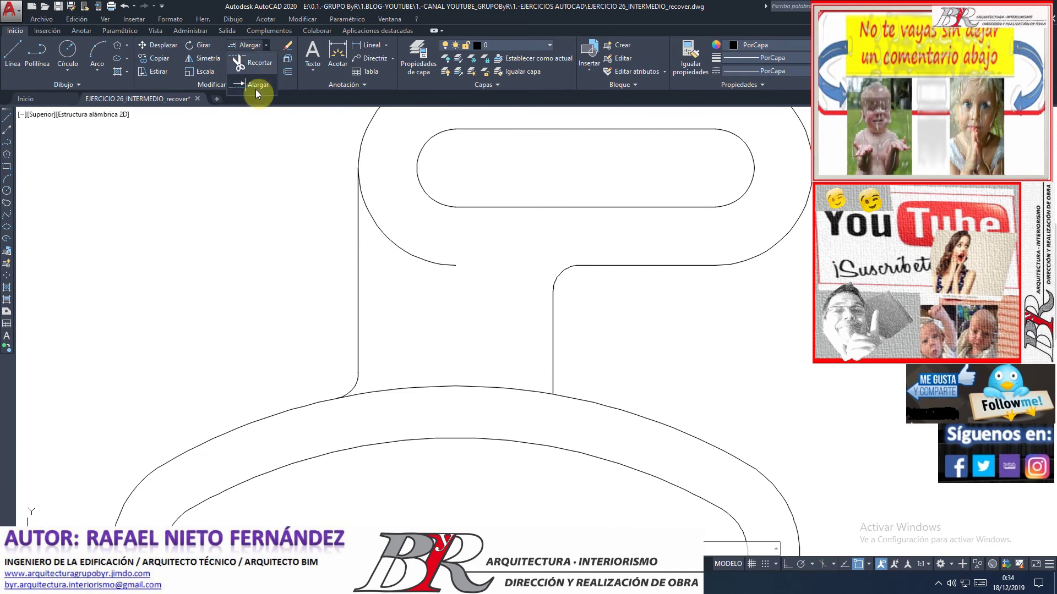
{"action": "left_click", "coordinate": [256, 87]}
{"action": "left_click", "coordinate": [594, 265]}
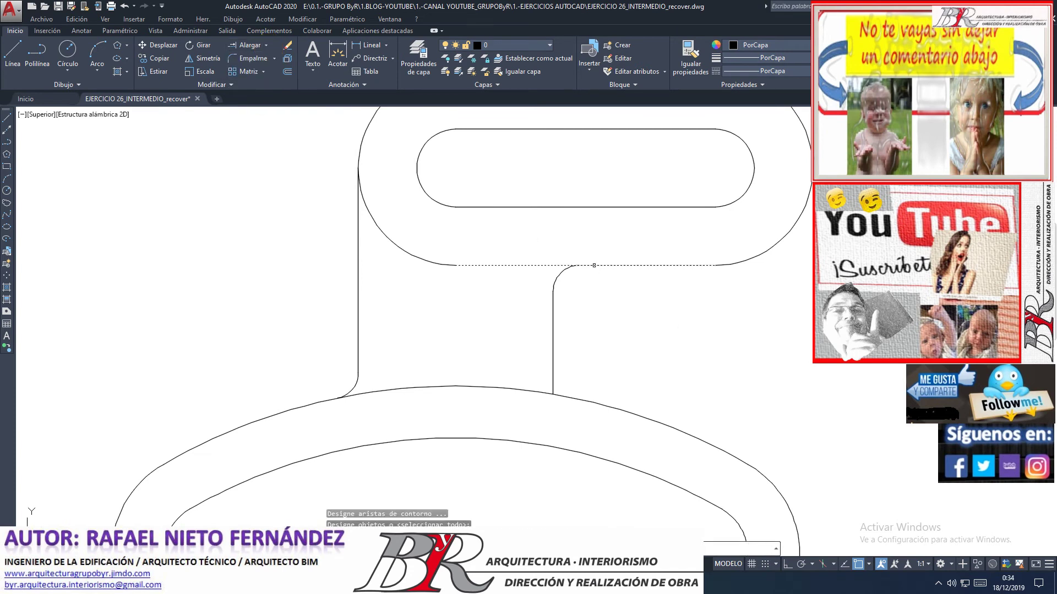
{"action": "key", "text": "Return"}
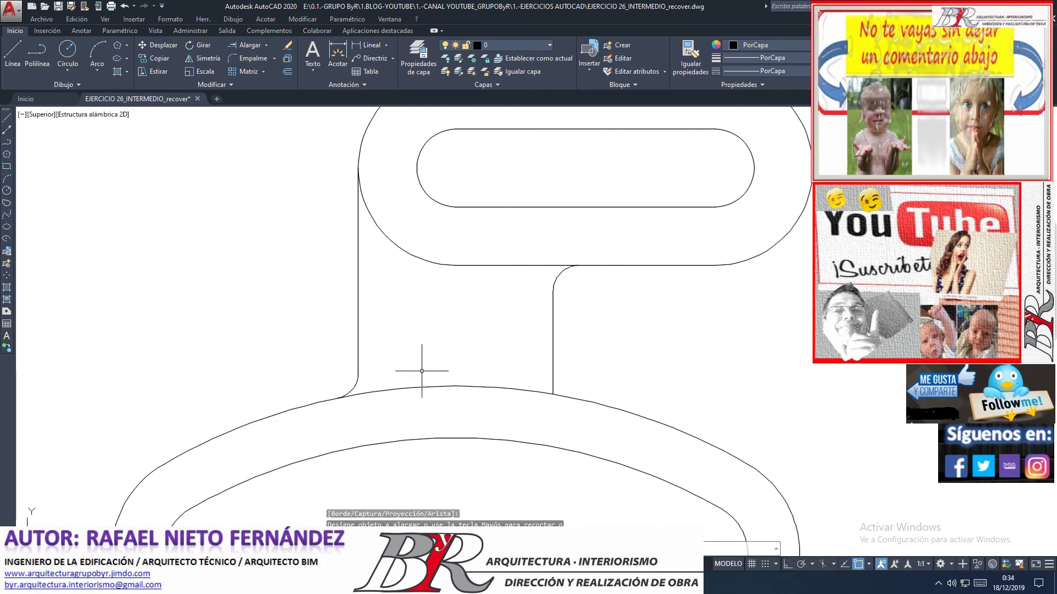
- With Ortho on, draw a vertical construction line and a horizontal line from its top
{"action": "left_click", "coordinate": [11, 50]}
{"action": "left_click", "coordinate": [179, 184]}
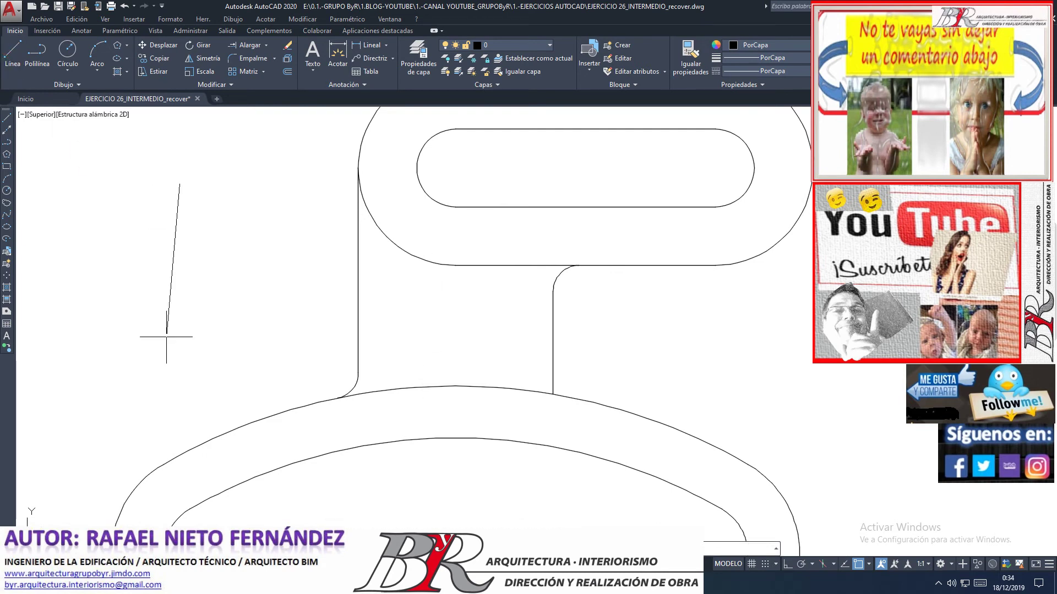
{"action": "key", "text": "F8"}
{"action": "left_click", "coordinate": [181, 360]}
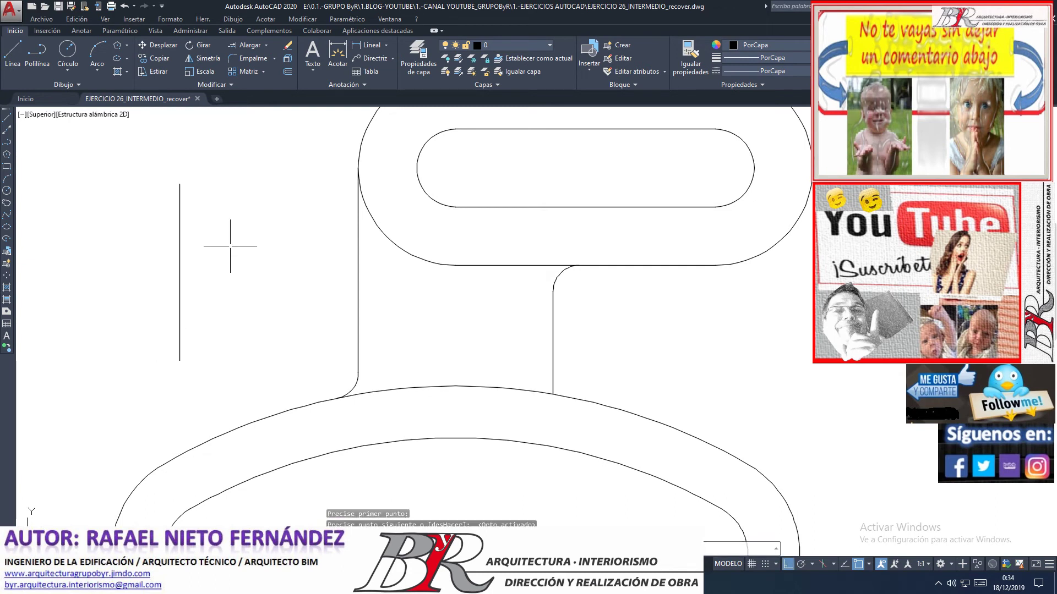
{"action": "left_click", "coordinate": [178, 185]}
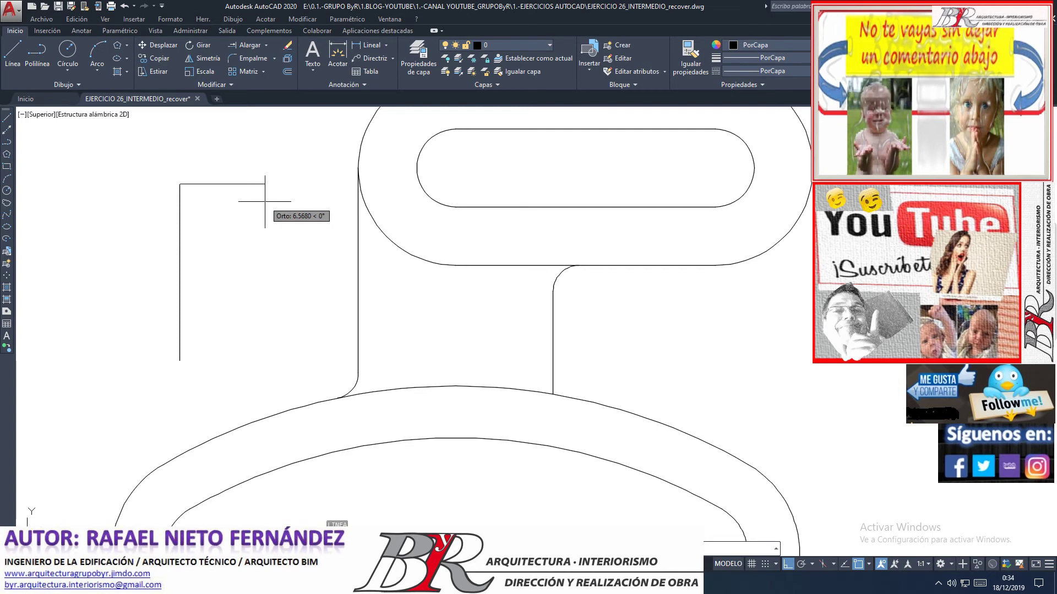
{"action": "left_click", "coordinate": [265, 184]}
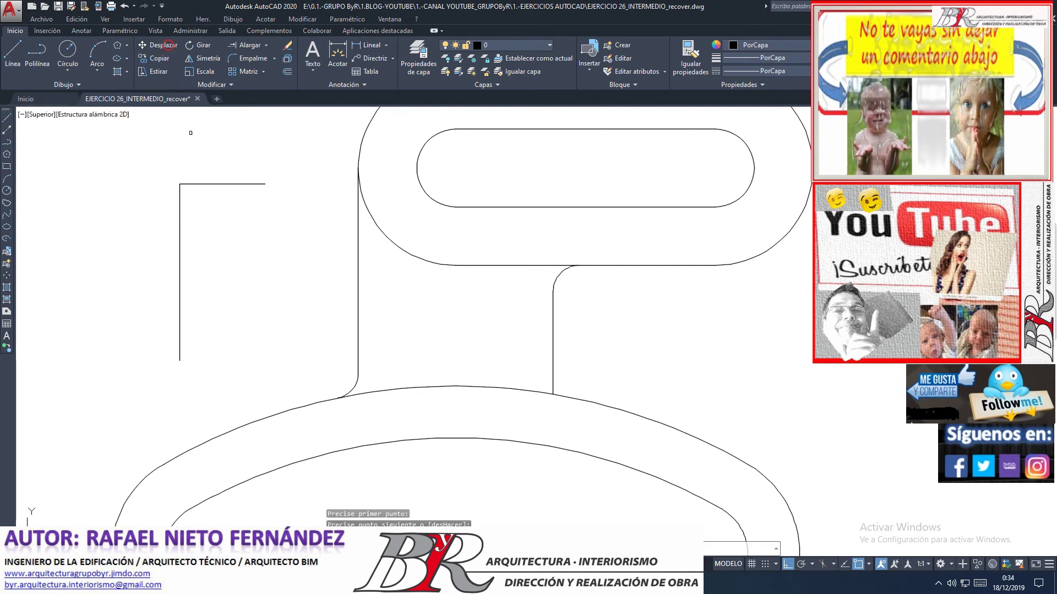
- Move the horizontal line and extend it to meet the vertical line
{"action": "left_click", "coordinate": [163, 46]}
{"action": "left_click_drag", "start_coordinate": [240, 219], "coordinate": [208, 153]}
{"action": "key", "text": "Return"}
{"action": "left_click", "coordinate": [210, 224]}
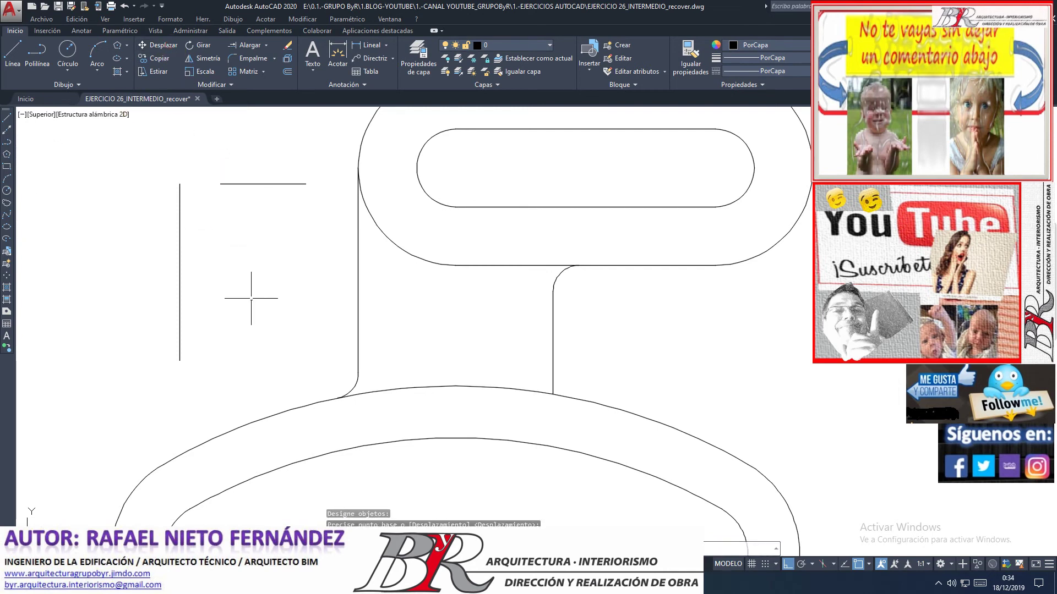
{"action": "left_click", "coordinate": [248, 45]}
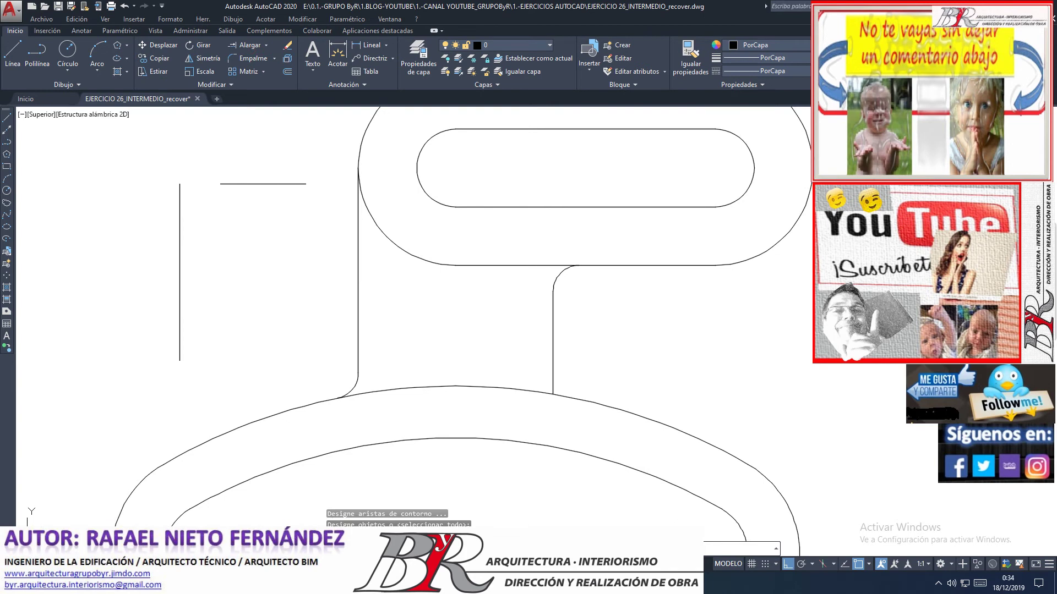
{"action": "key", "text": "Return"}
{"action": "left_click", "coordinate": [224, 184]}
{"action": "scroll", "coordinate": [157, 180], "scroll_direction": "up", "scroll_amount": 4}
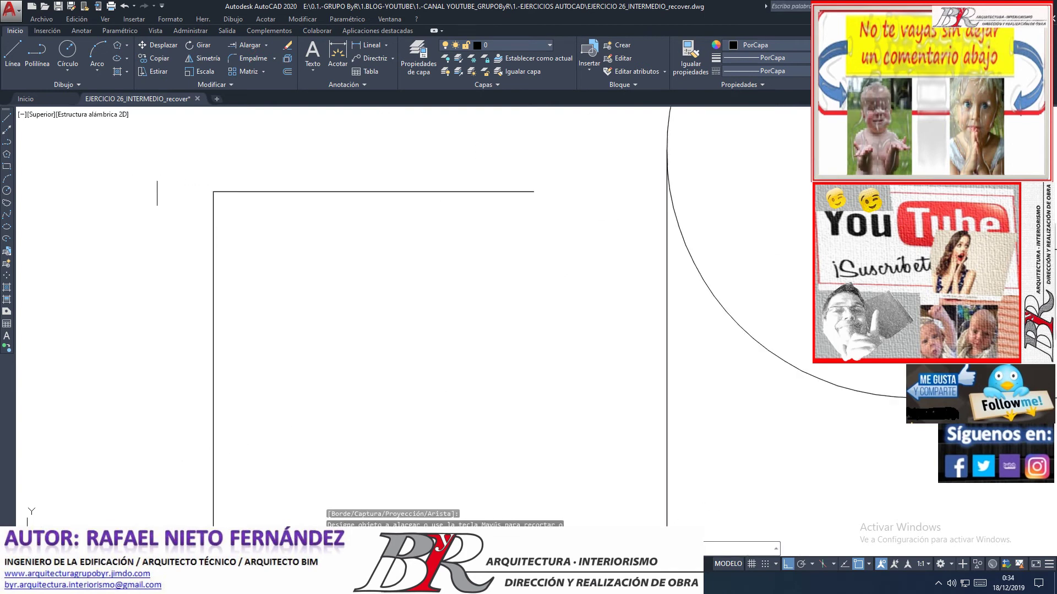
{"action": "scroll", "coordinate": [192, 187], "scroll_direction": "up", "scroll_amount": 3}
{"action": "scroll", "coordinate": [248, 198], "scroll_direction": "up", "scroll_amount": 2}
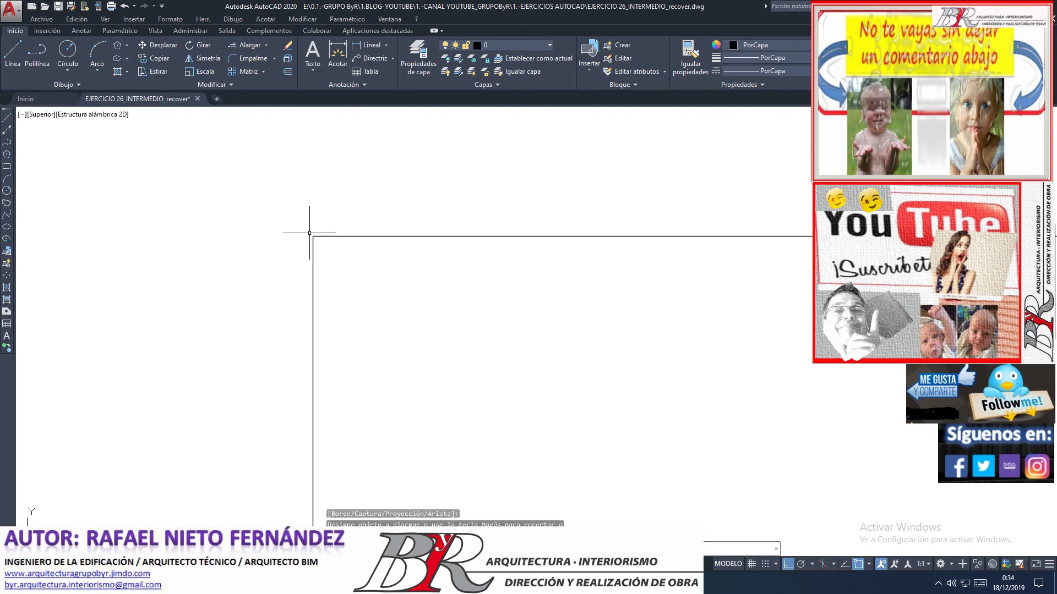
{"action": "scroll", "coordinate": [269, 256], "scroll_direction": "down", "scroll_amount": 2}
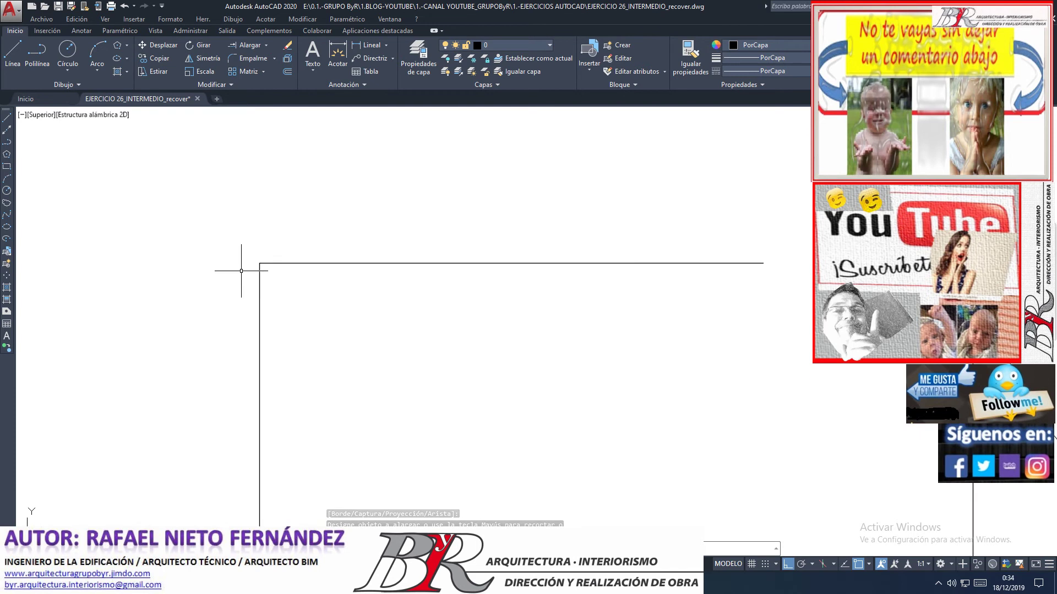
{"action": "scroll", "coordinate": [241, 270], "scroll_direction": "down", "scroll_amount": 3}
{"action": "scroll", "coordinate": [241, 270], "scroll_direction": "down", "scroll_amount": 1}
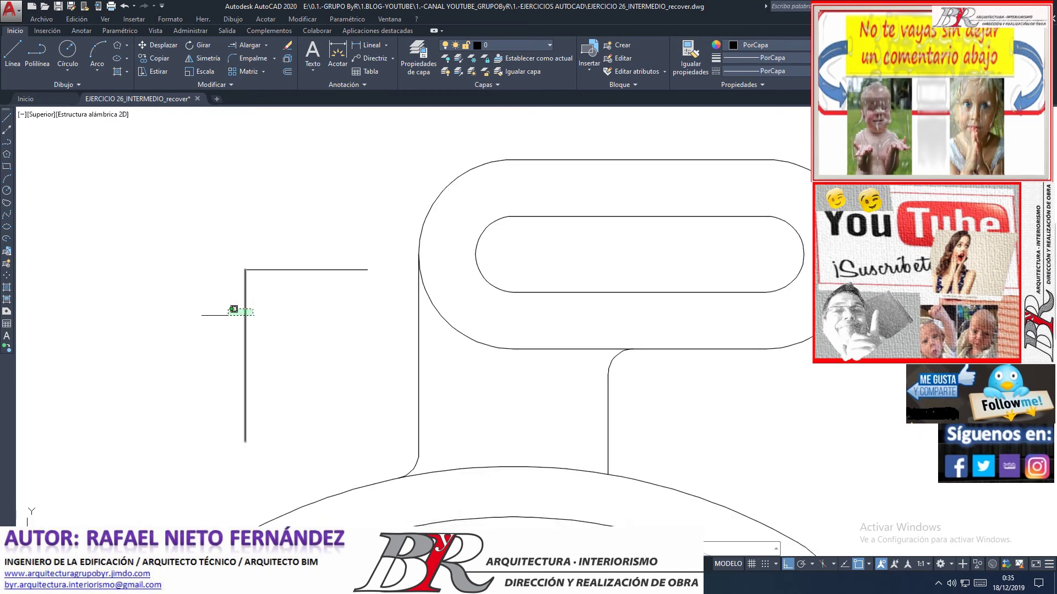
- Rotate the vertical line 90° about its top end and shorten it to its midpoint
{"action": "left_click", "coordinate": [233, 309]}
{"action": "left_click", "coordinate": [198, 45]}
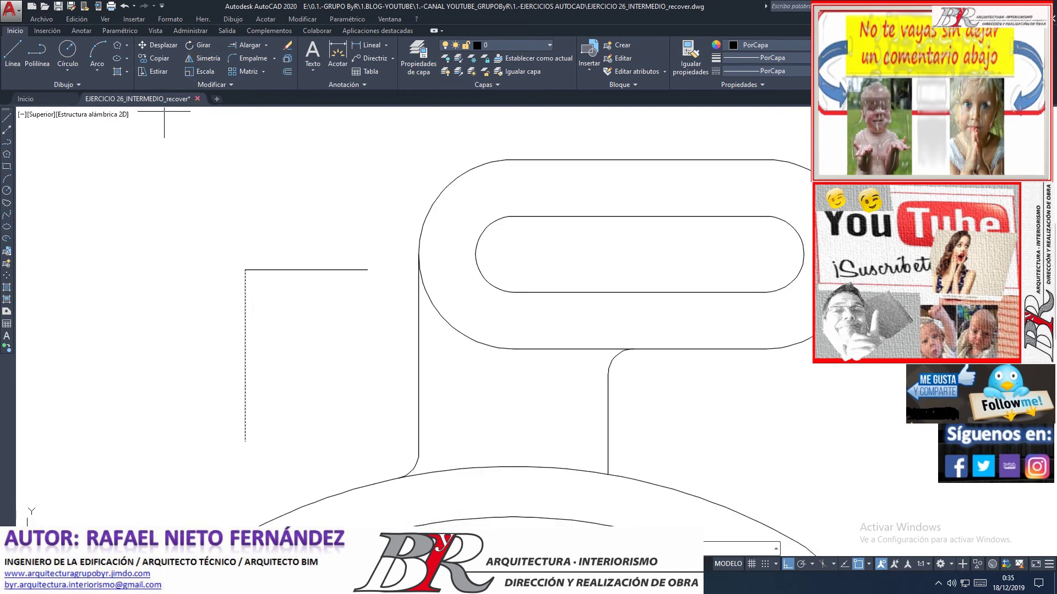
{"action": "left_click", "coordinate": [246, 270]}
{"action": "left_click", "coordinate": [273, 378]}
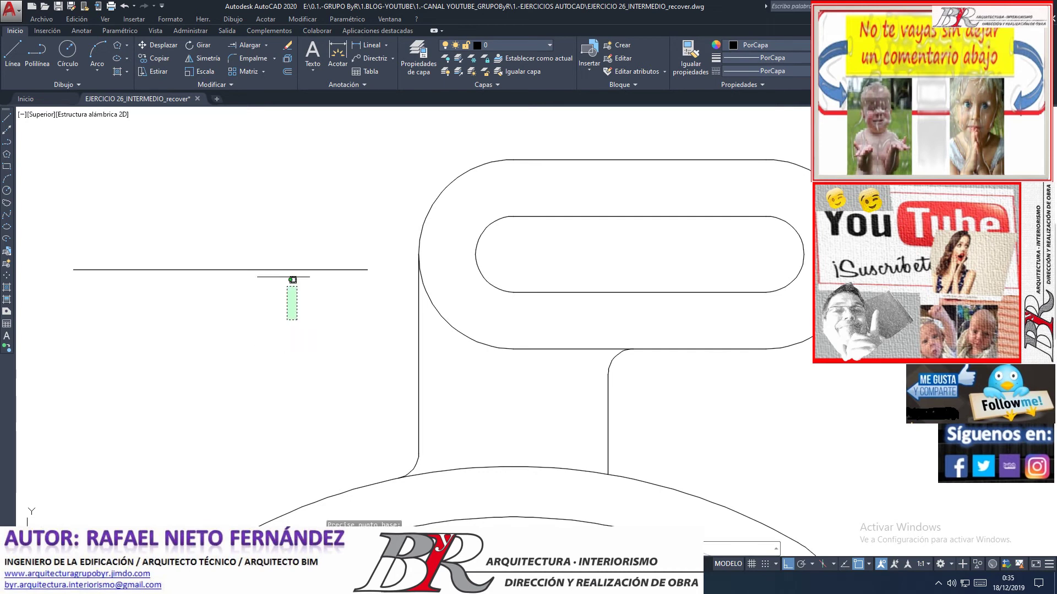
{"action": "left_click", "coordinate": [287, 277]}
{"action": "left_click", "coordinate": [245, 269]}
{"action": "left_click", "coordinate": [307, 270]}
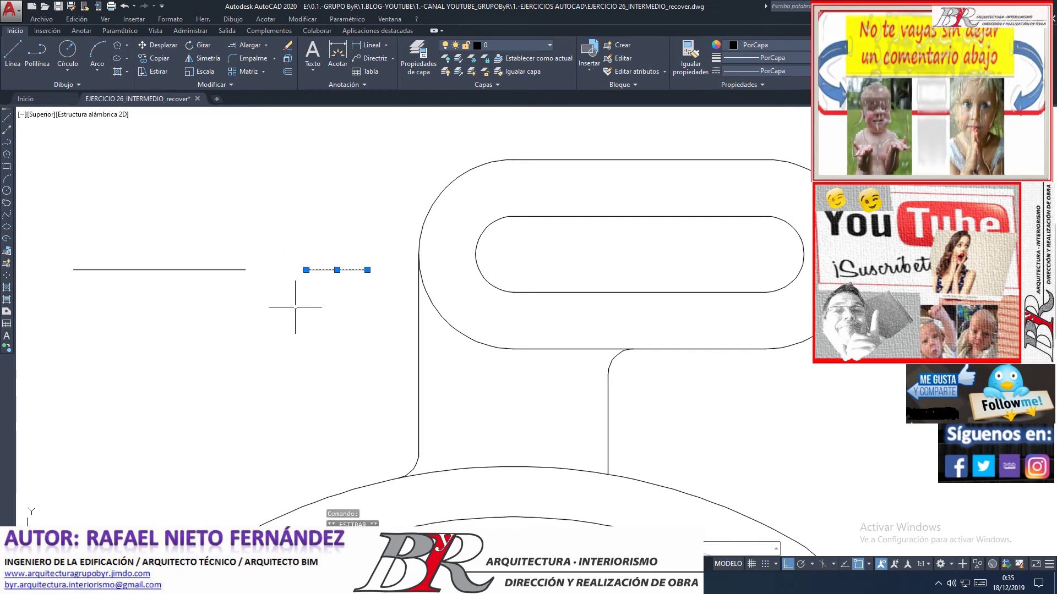
- Try twice to extend the short right line to a boundary
{"action": "left_click", "coordinate": [248, 34]}
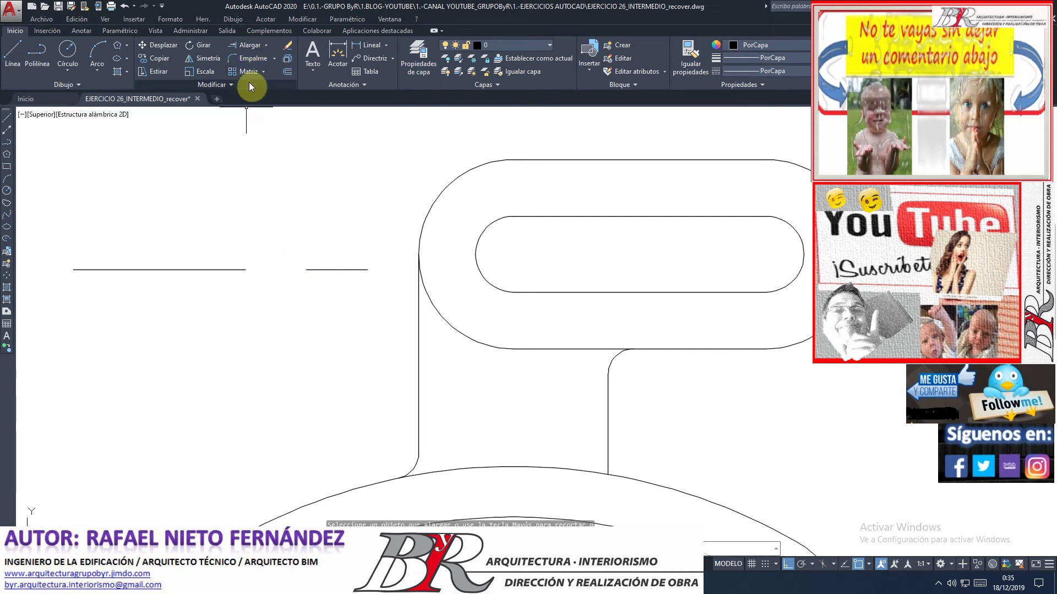
{"action": "left_click", "coordinate": [242, 55]}
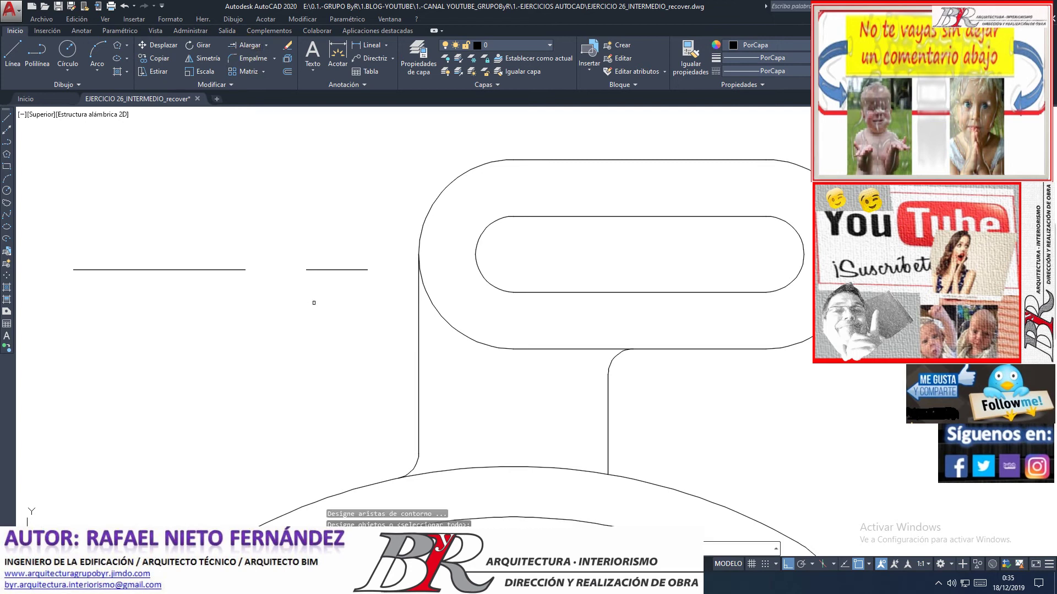
{"action": "key", "text": "Return"}
{"action": "left_click", "coordinate": [311, 270]}
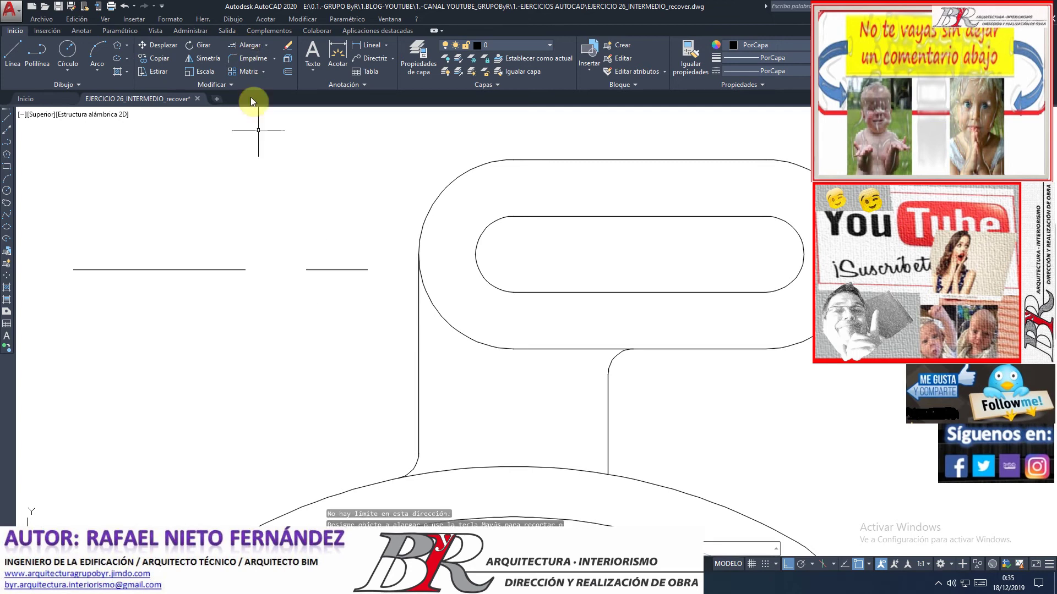
{"action": "left_click", "coordinate": [241, 47]}
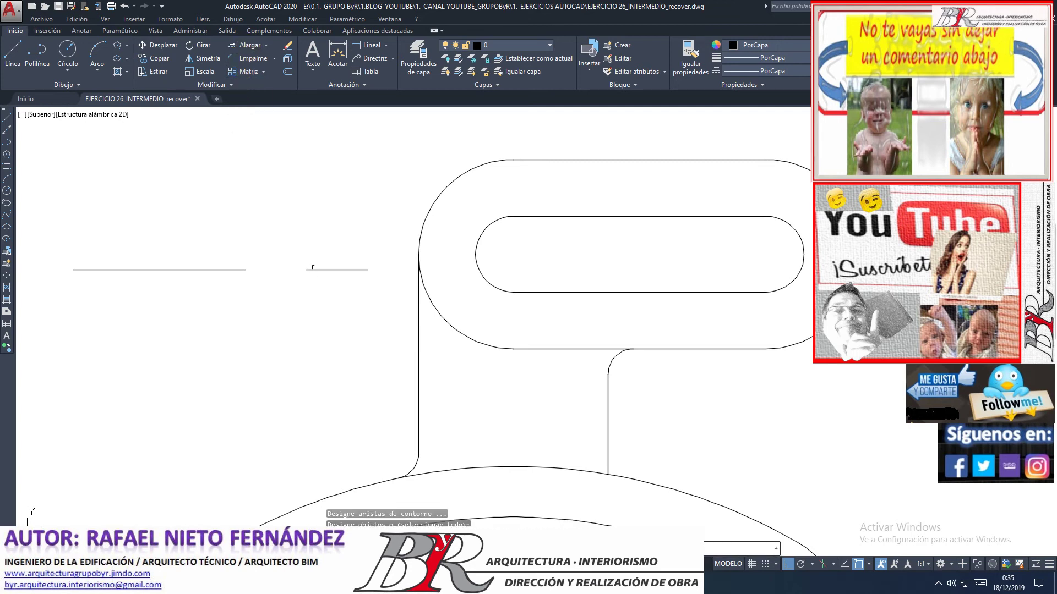
{"action": "key", "text": "Return"}
{"action": "left_click", "coordinate": [309, 270]}
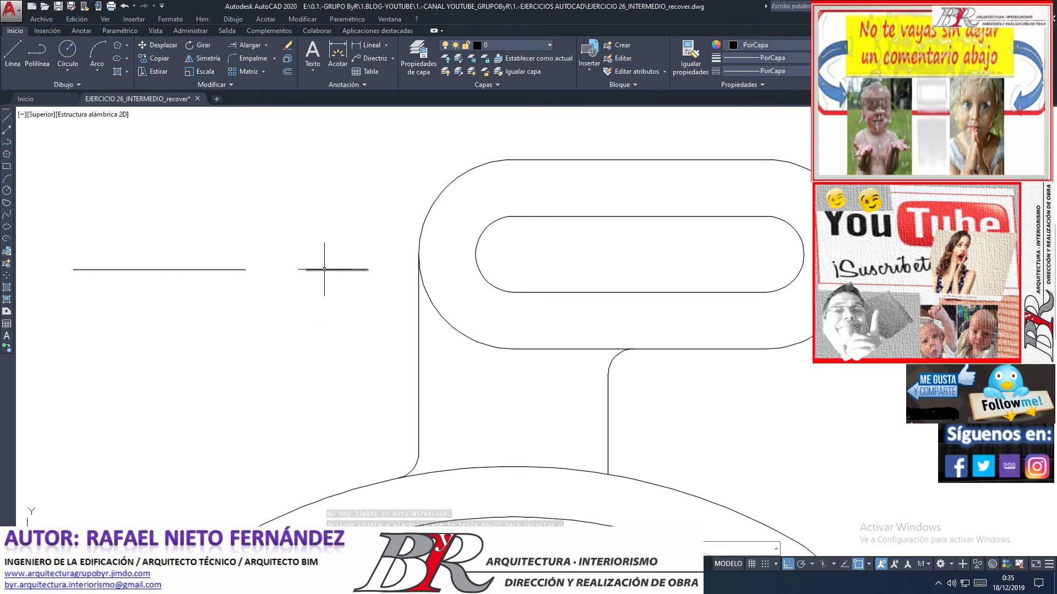
- Stretch the short right line's endpoint back to the left line's end
{"action": "left_click", "coordinate": [188, 248]}
{"action": "left_click", "coordinate": [346, 313]}
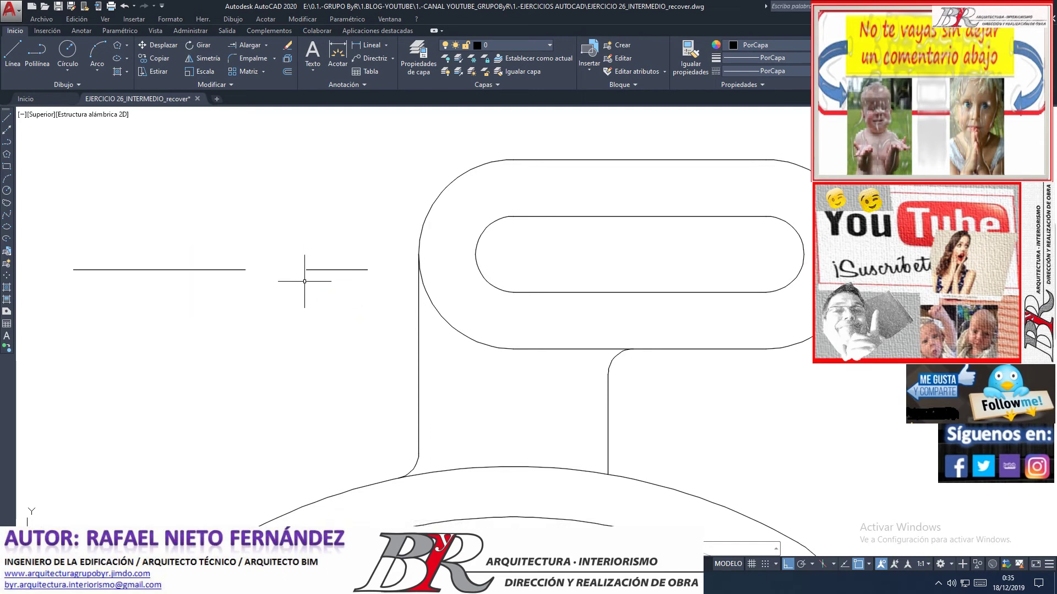
{"action": "left_click", "coordinate": [306, 270]}
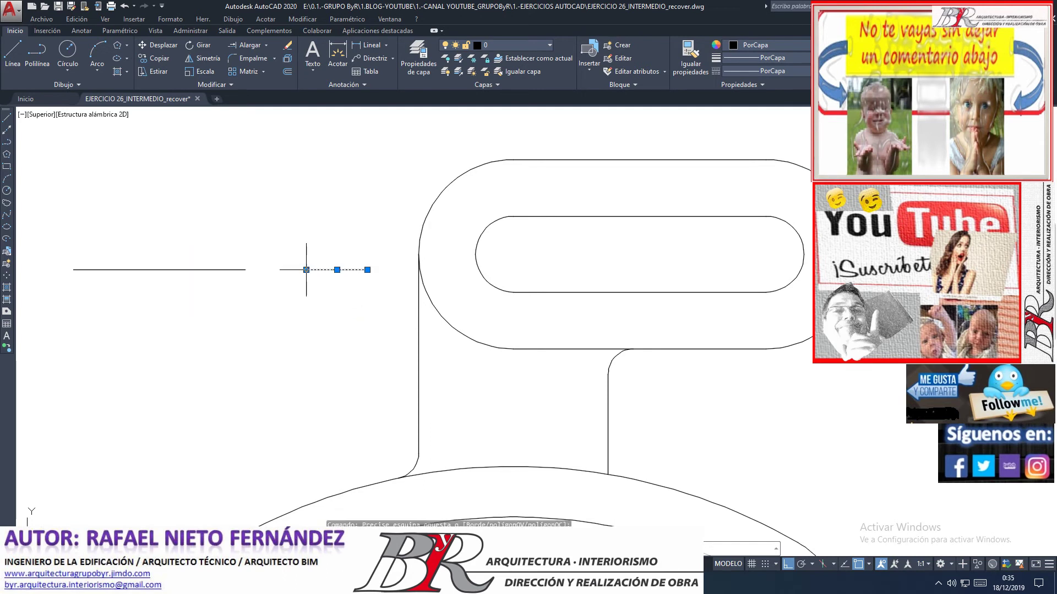
{"action": "left_click", "coordinate": [306, 270]}
{"action": "left_click", "coordinate": [245, 269]}
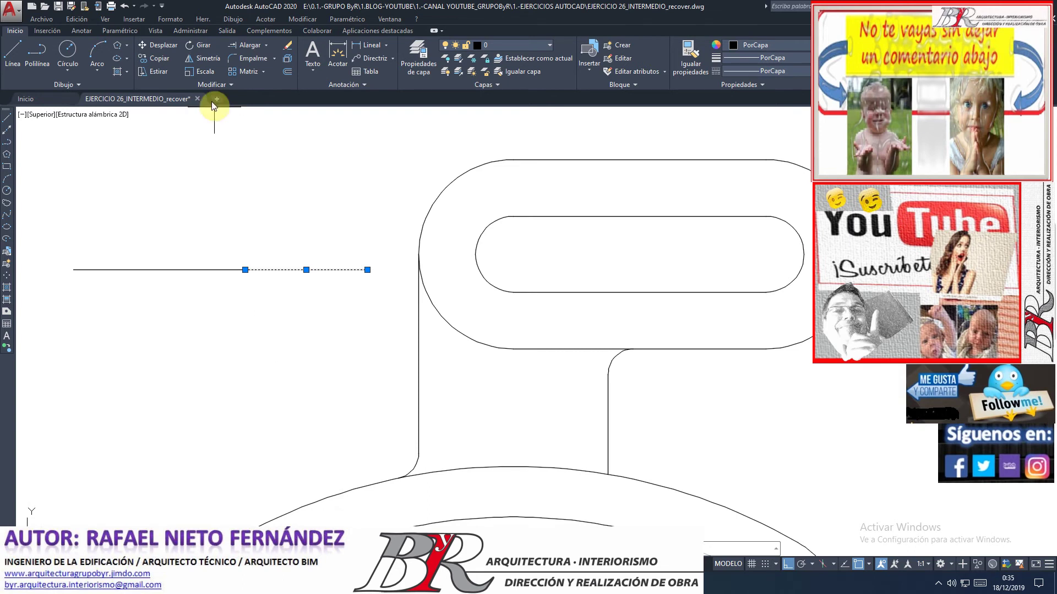
{"action": "key", "text": "Escape"}
{"action": "key", "text": "Escape"}
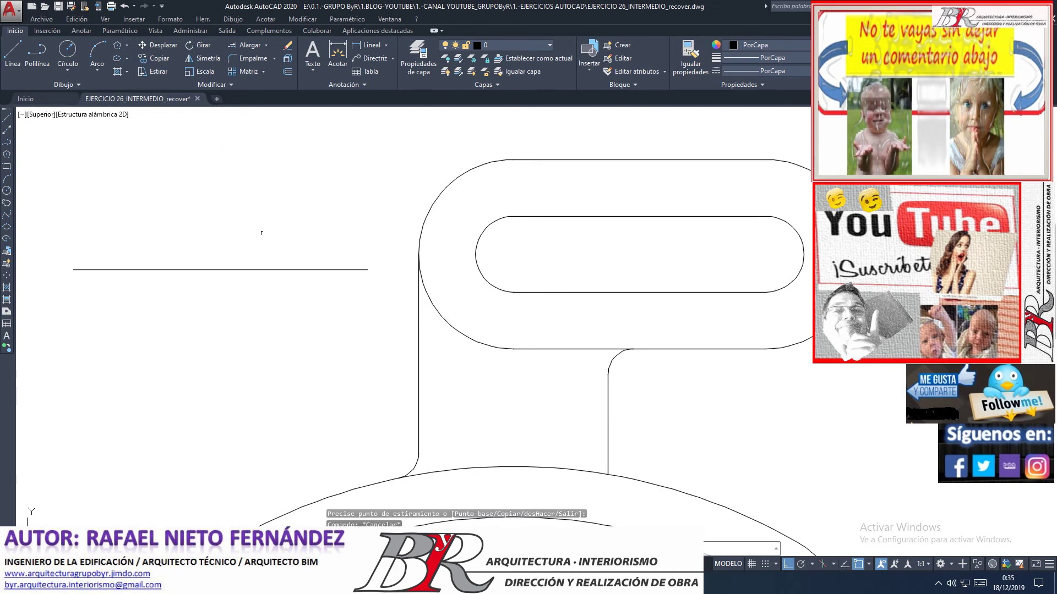
- Raise the right segment above the left one, then try extending the upper line
{"action": "left_click", "coordinate": [292, 270]}
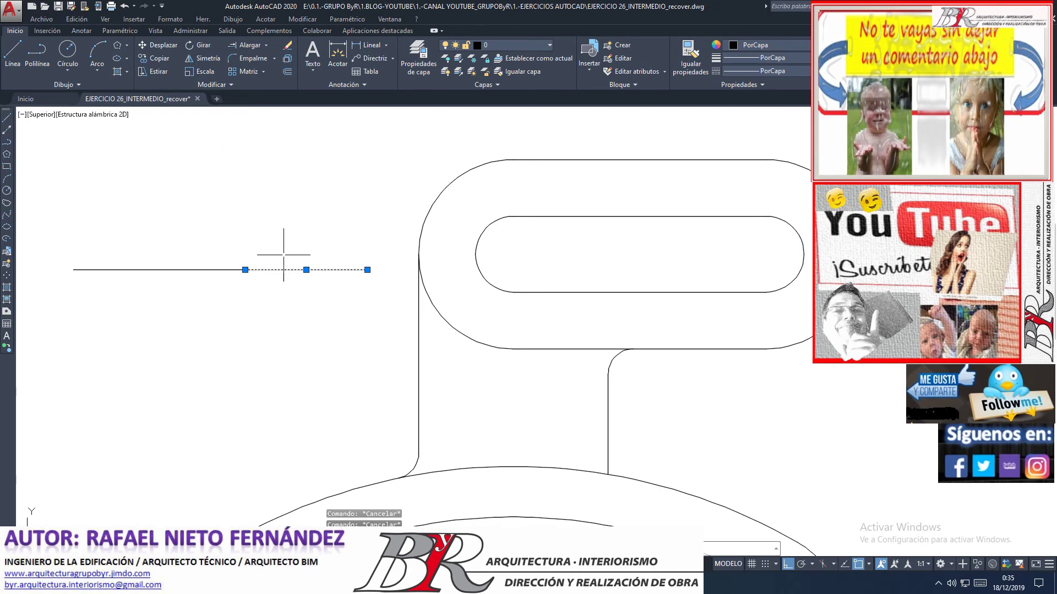
{"action": "left_click", "coordinate": [162, 46]}
{"action": "left_click", "coordinate": [307, 300]}
{"action": "left_click", "coordinate": [279, 270]}
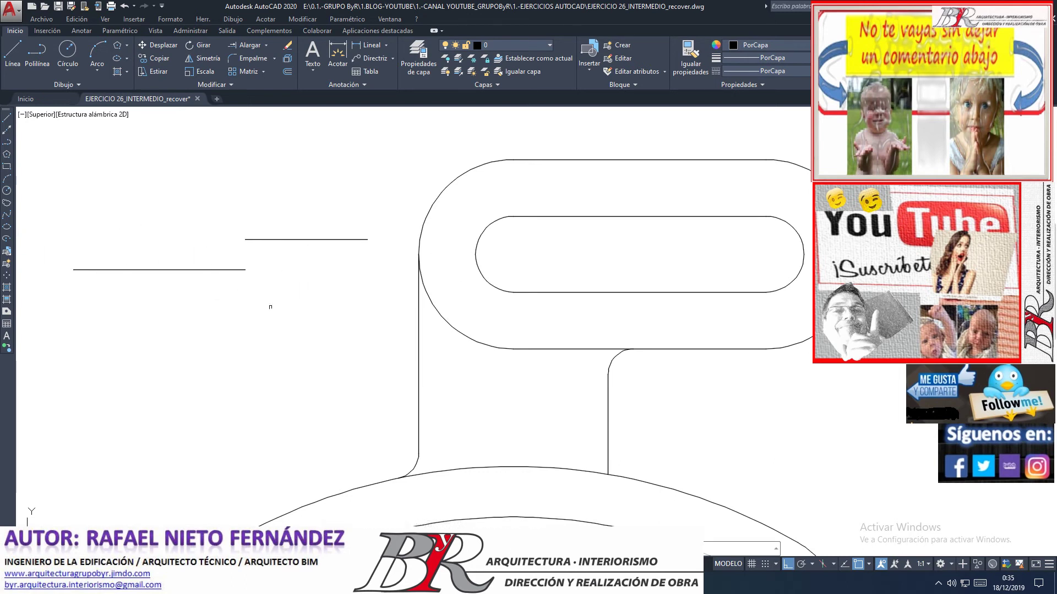
{"action": "left_click", "coordinate": [246, 45]}
{"action": "key", "text": "Return"}
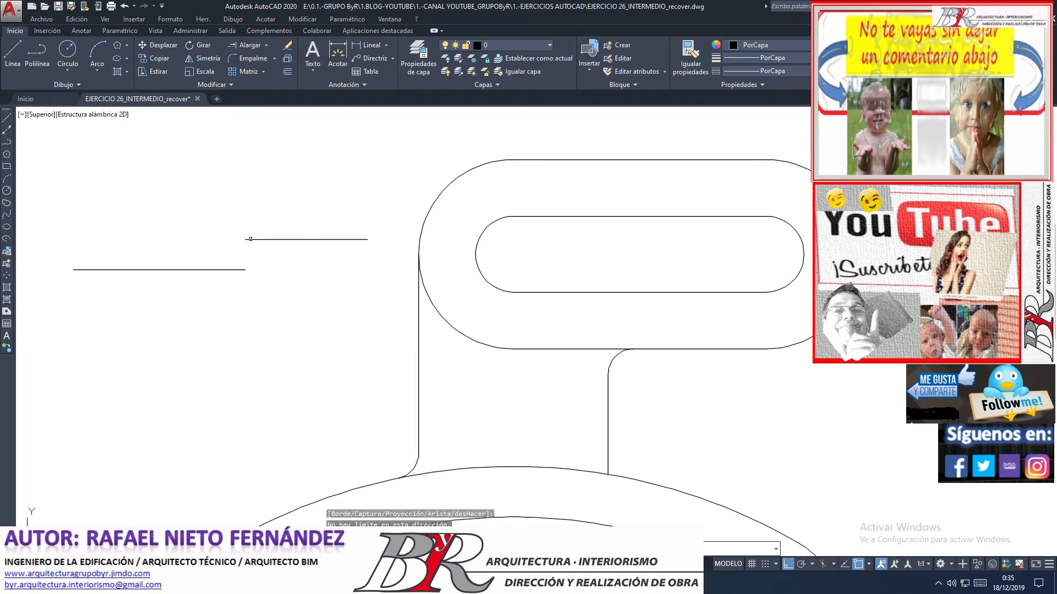
{"action": "left_click", "coordinate": [250, 239]}
{"action": "scroll", "coordinate": [251, 238], "scroll_direction": "down", "scroll_amount": 4}
{"action": "scroll", "coordinate": [251, 239], "scroll_direction": "down", "scroll_amount": 3}
{"action": "scroll", "coordinate": [250, 239], "scroll_direction": "down", "scroll_amount": 2}
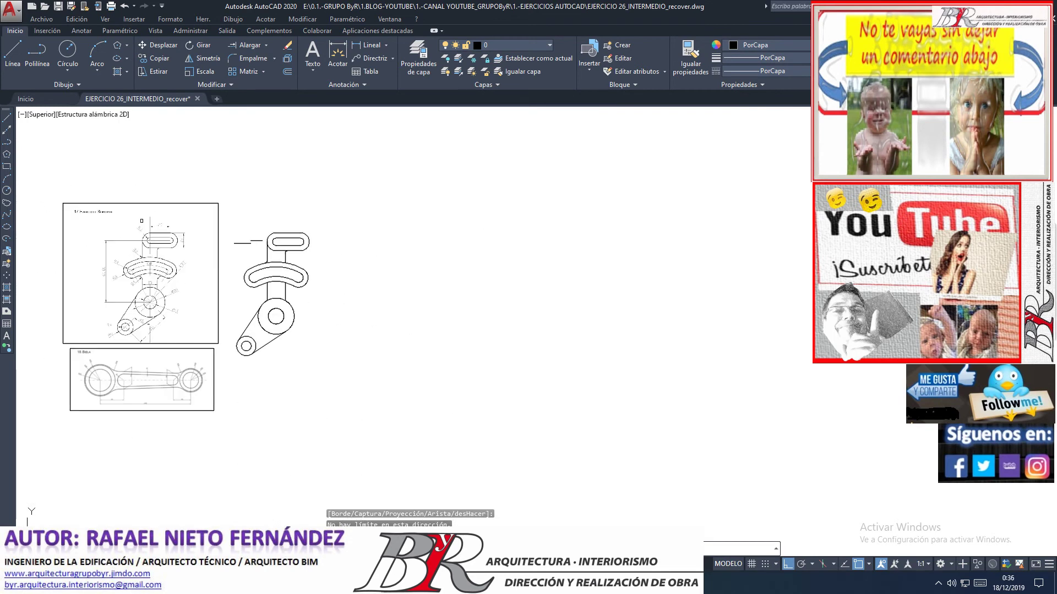
{"action": "left_click", "coordinate": [141, 221]}
{"action": "scroll", "coordinate": [183, 219], "scroll_direction": "up", "scroll_amount": 1}
{"action": "scroll", "coordinate": [183, 219], "scroll_direction": "up", "scroll_amount": 1}
{"action": "scroll", "coordinate": [182, 219], "scroll_direction": "up", "scroll_amount": 1}
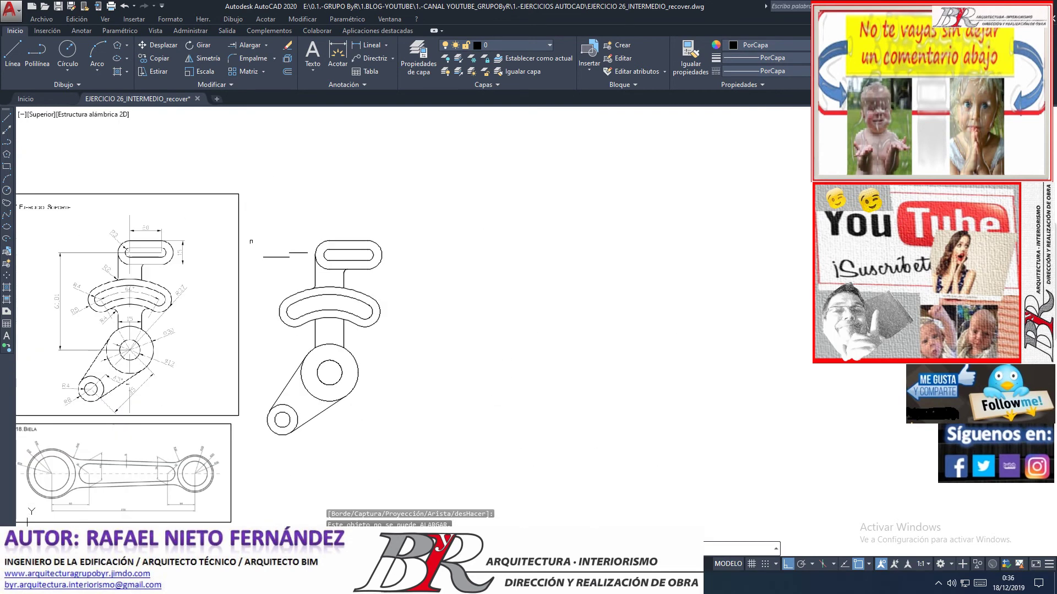
{"action": "scroll", "coordinate": [251, 241], "scroll_direction": "up", "scroll_amount": 3}
{"action": "scroll", "coordinate": [278, 247], "scroll_direction": "up", "scroll_amount": 2}
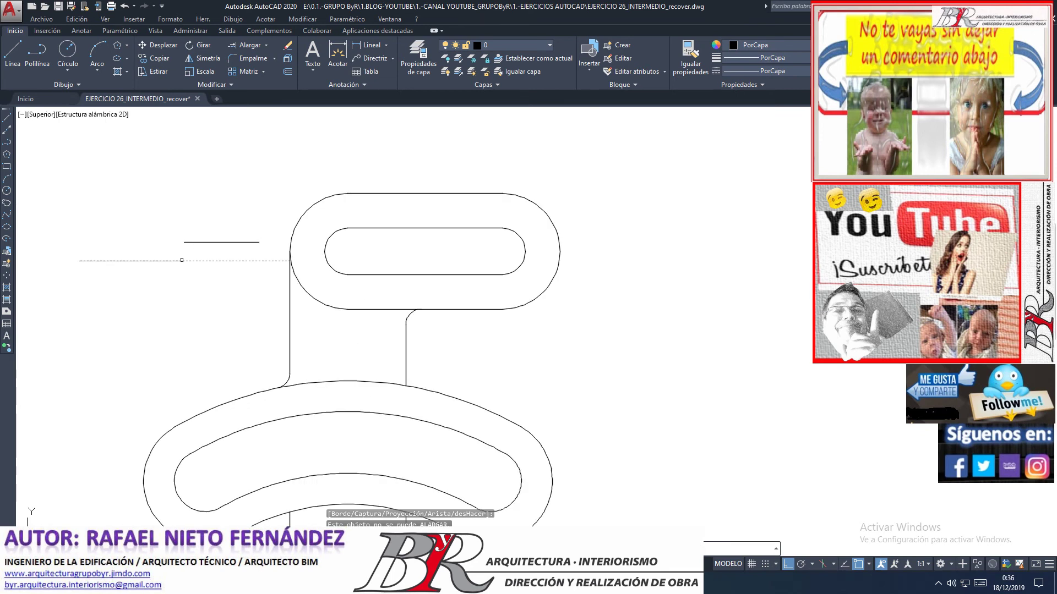
{"action": "scroll", "coordinate": [301, 242], "scroll_direction": "up", "scroll_amount": 4}
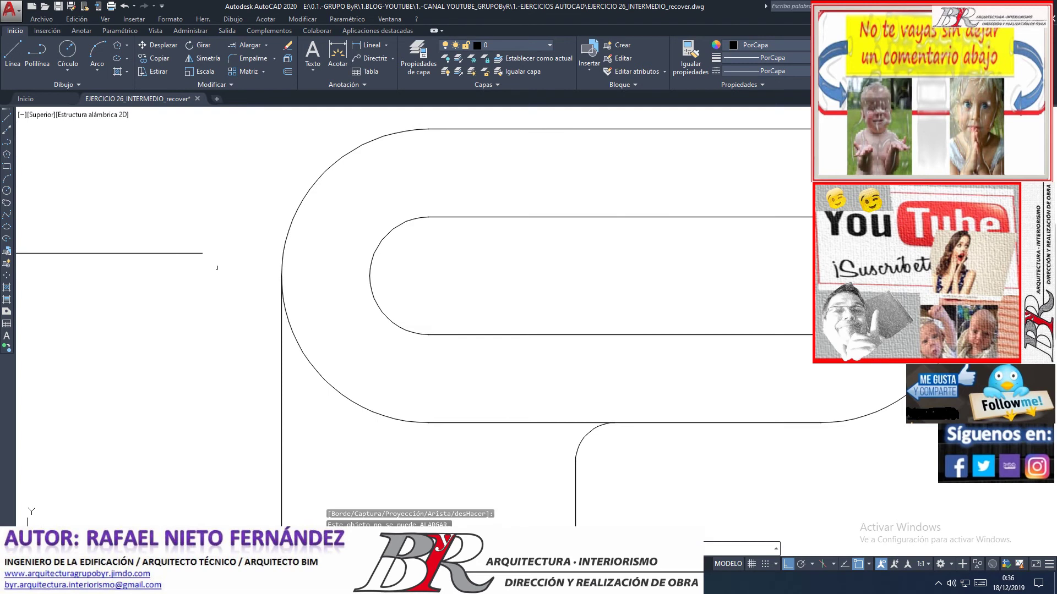
{"action": "scroll", "coordinate": [253, 285], "scroll_direction": "down", "scroll_amount": 2}
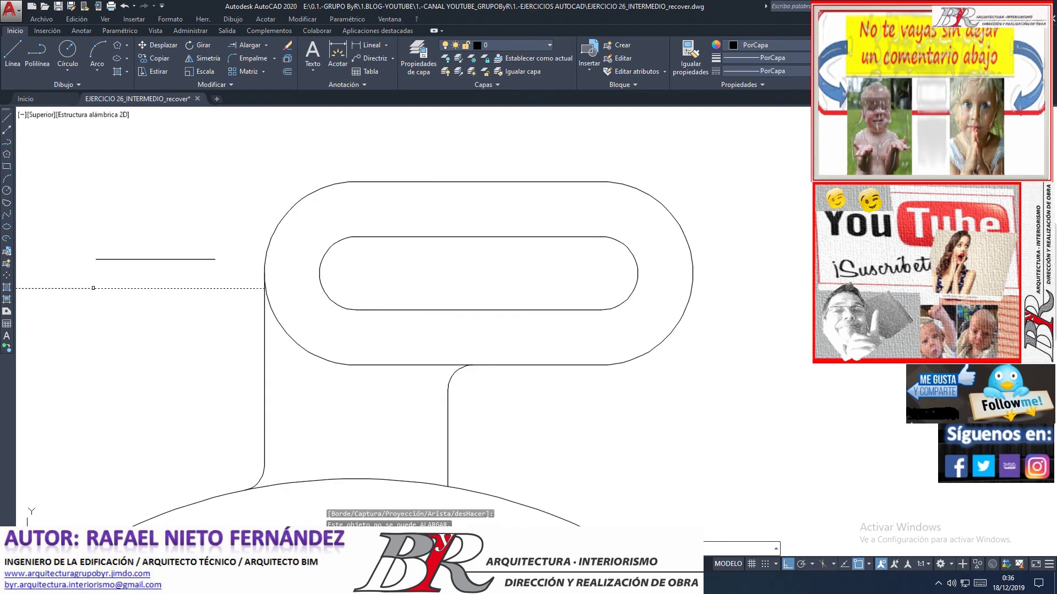
{"action": "scroll", "coordinate": [93, 288], "scroll_direction": "up", "scroll_amount": 2}
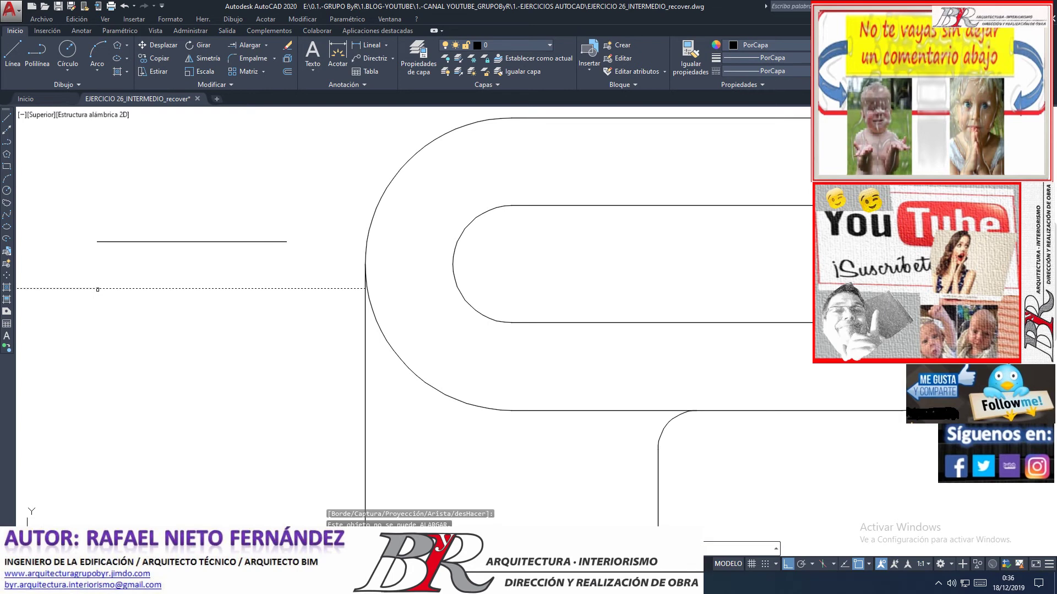
{"action": "left_click", "coordinate": [367, 317]}
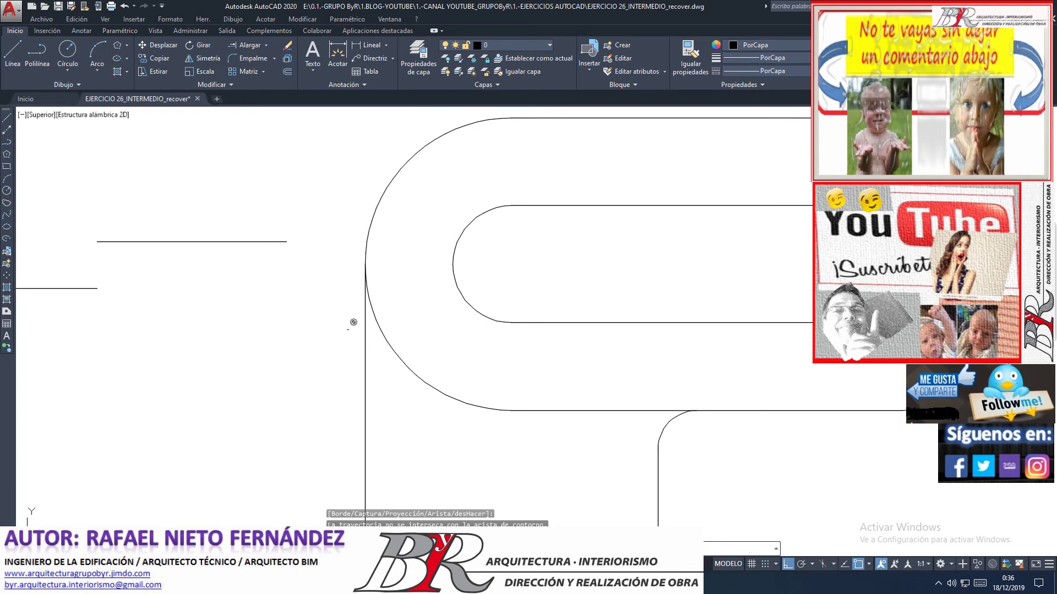
{"action": "scroll", "coordinate": [237, 302], "scroll_direction": "down", "scroll_amount": 4}
{"action": "left_click", "coordinate": [227, 318]}
{"action": "left_click", "coordinate": [154, 273]}
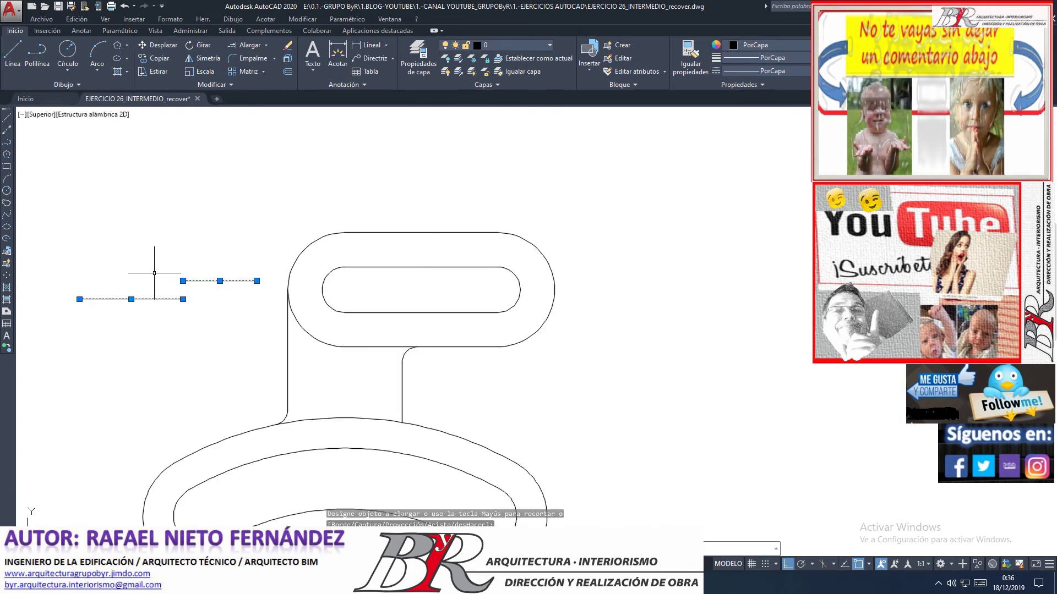
{"action": "key", "text": "Delete"}
{"action": "left_click", "coordinate": [155, 272]}
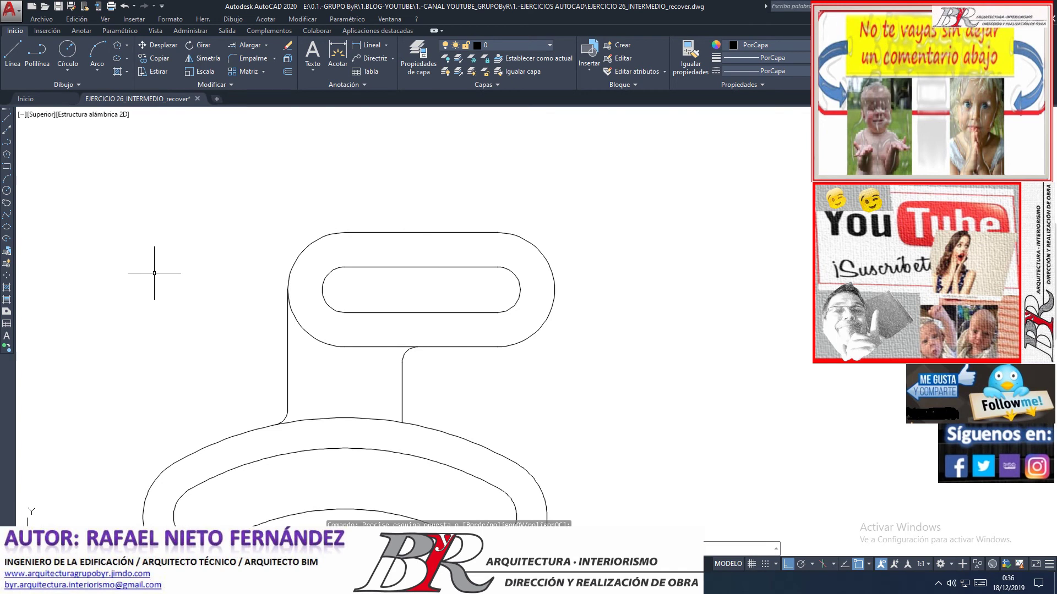
{"action": "scroll", "coordinate": [302, 295], "scroll_direction": "down", "scroll_amount": 2}
{"action": "scroll", "coordinate": [264, 295], "scroll_direction": "down", "scroll_amount": 1}
{"action": "scroll", "coordinate": [247, 308], "scroll_direction": "down", "scroll_amount": 2}
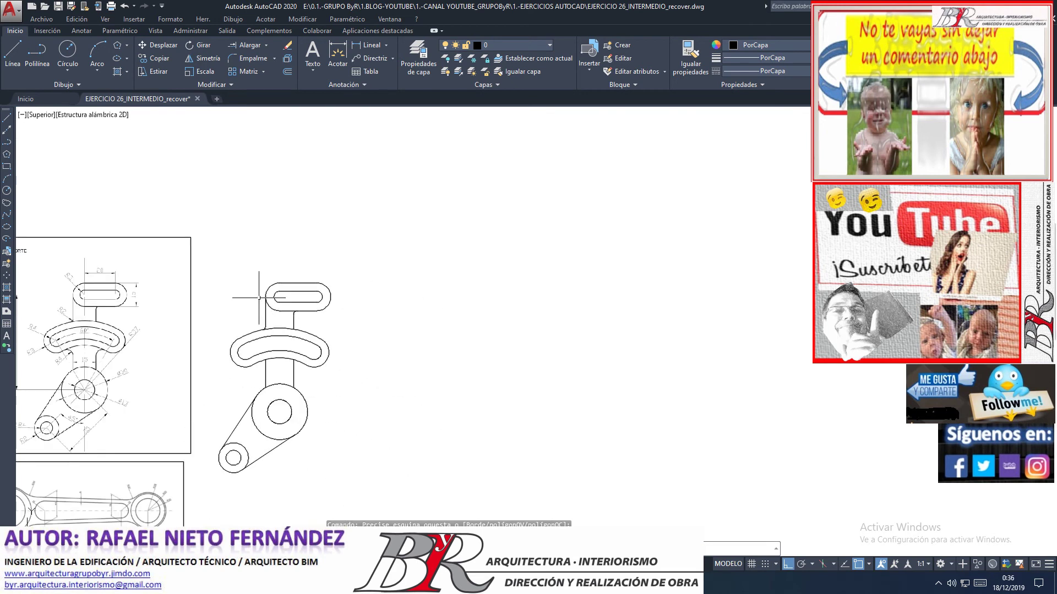
{"action": "scroll", "coordinate": [236, 352], "scroll_direction": "up", "scroll_amount": 2}
{"action": "scroll", "coordinate": [275, 308], "scroll_direction": "down", "scroll_amount": 1}
{"action": "scroll", "coordinate": [326, 273], "scroll_direction": "up", "scroll_amount": 3}
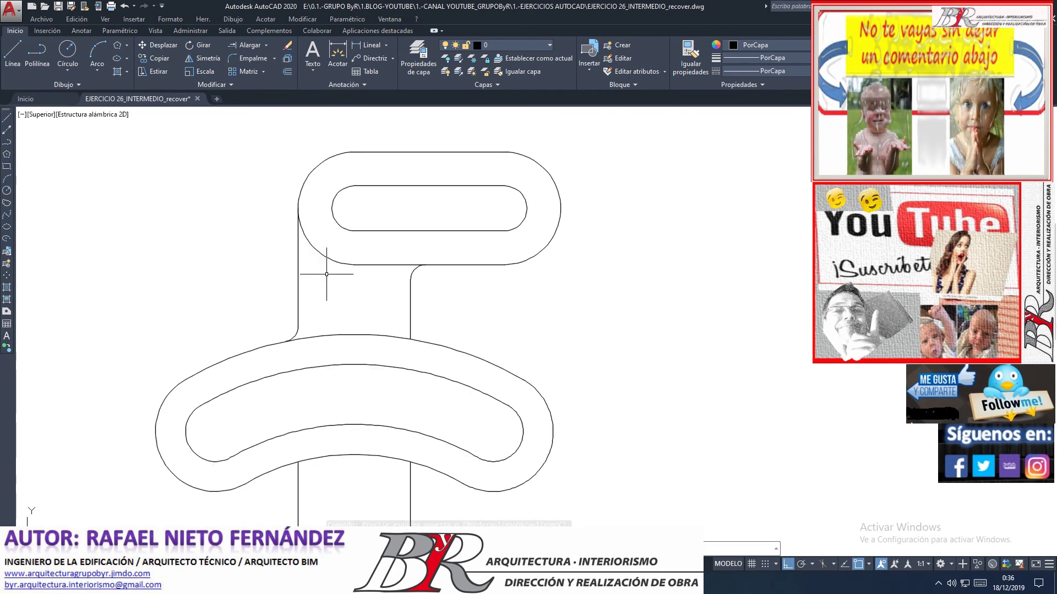
{"action": "scroll", "coordinate": [316, 251], "scroll_direction": "up", "scroll_amount": 1}
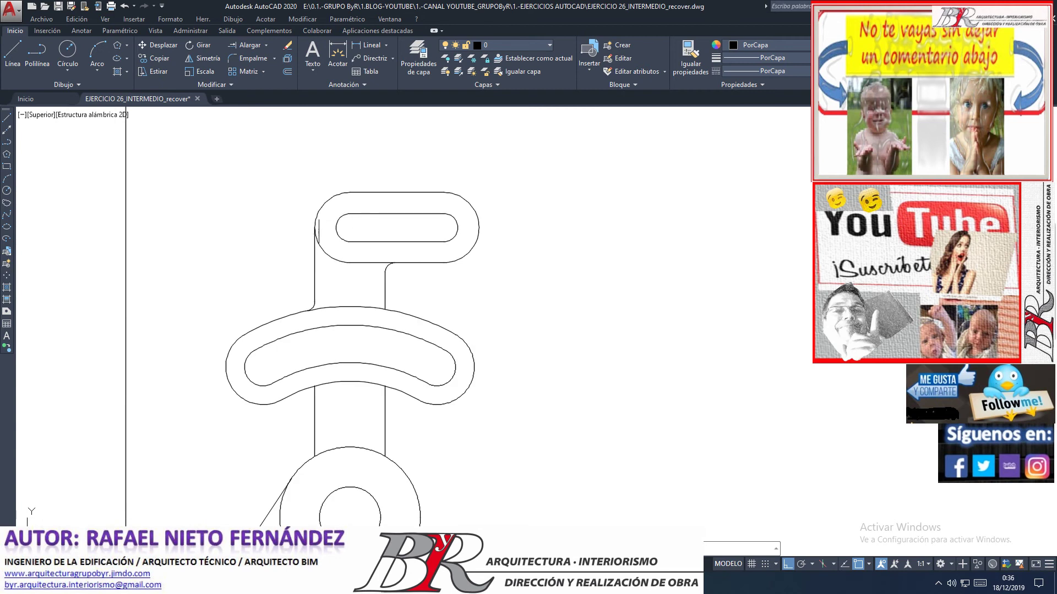
{"action": "scroll", "coordinate": [319, 217], "scroll_direction": "up", "scroll_amount": 1}
{"action": "scroll", "coordinate": [319, 217], "scroll_direction": "down", "scroll_amount": 3}
{"action": "scroll", "coordinate": [307, 201], "scroll_direction": "up", "scroll_amount": 3}
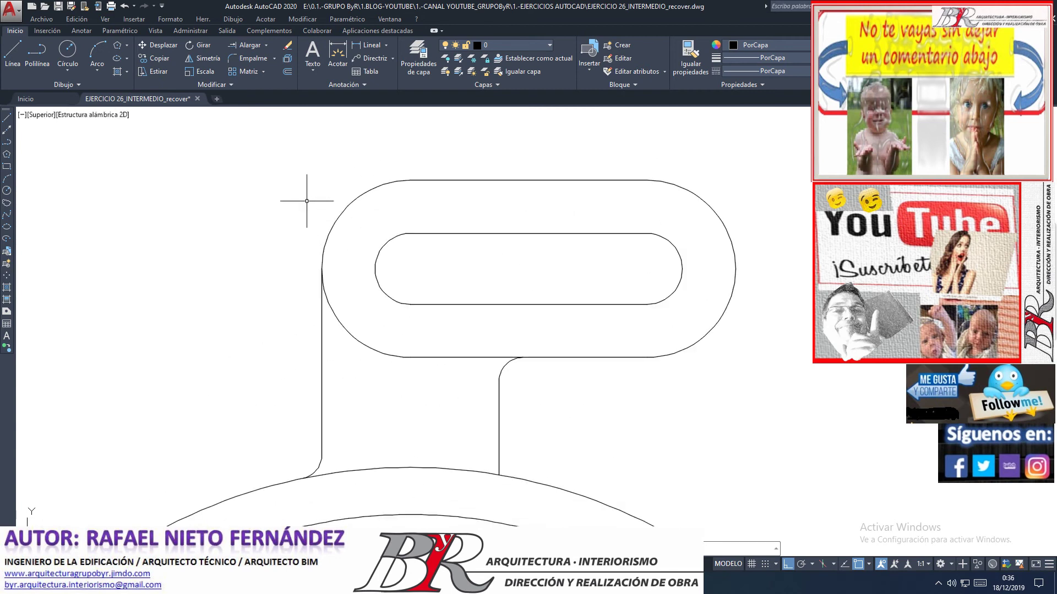
{"action": "scroll", "coordinate": [306, 201], "scroll_direction": "down", "scroll_amount": 2}
{"action": "scroll", "coordinate": [307, 201], "scroll_direction": "down", "scroll_amount": 2}
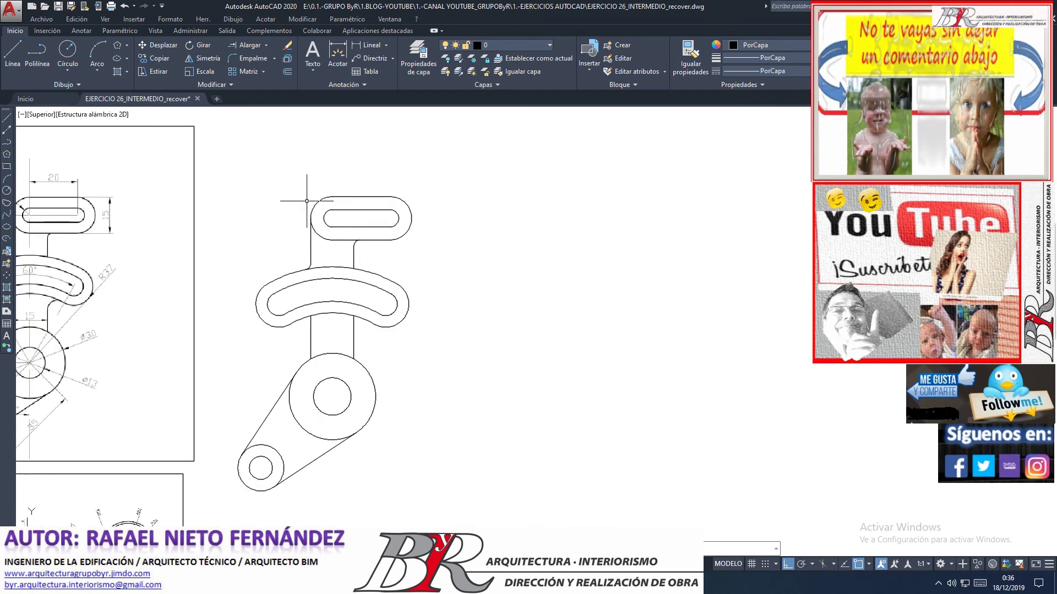
{"action": "scroll", "coordinate": [307, 201], "scroll_direction": "up", "scroll_amount": 2}
{"action": "scroll", "coordinate": [307, 201], "scroll_direction": "down", "scroll_amount": 2}
{"action": "scroll", "coordinate": [306, 201], "scroll_direction": "down", "scroll_amount": 2}
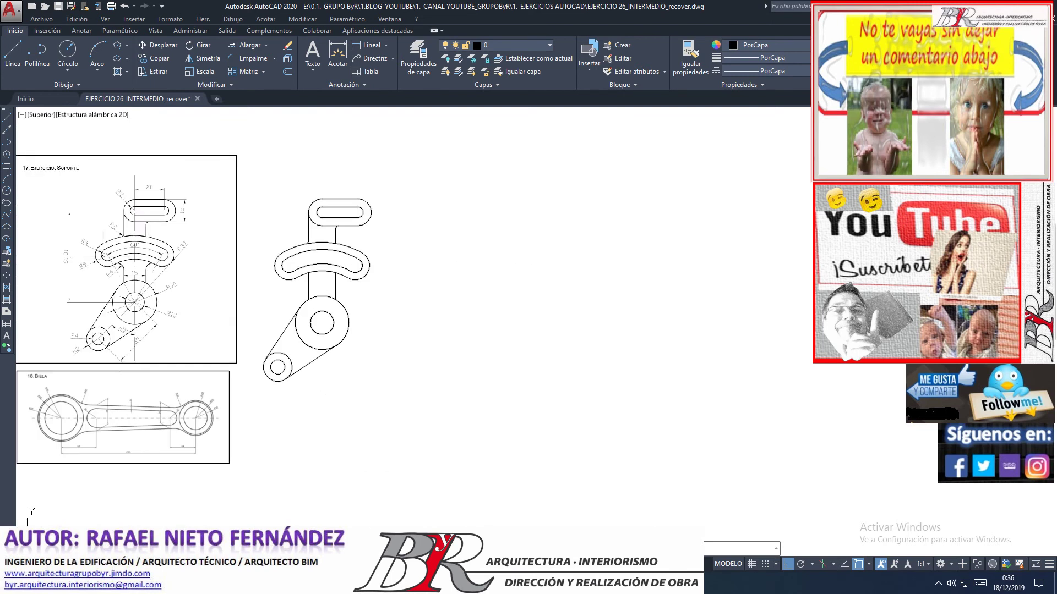
{"action": "scroll", "coordinate": [104, 258], "scroll_direction": "up", "scroll_amount": 4}
{"action": "scroll", "coordinate": [104, 258], "scroll_direction": "up", "scroll_amount": 2}
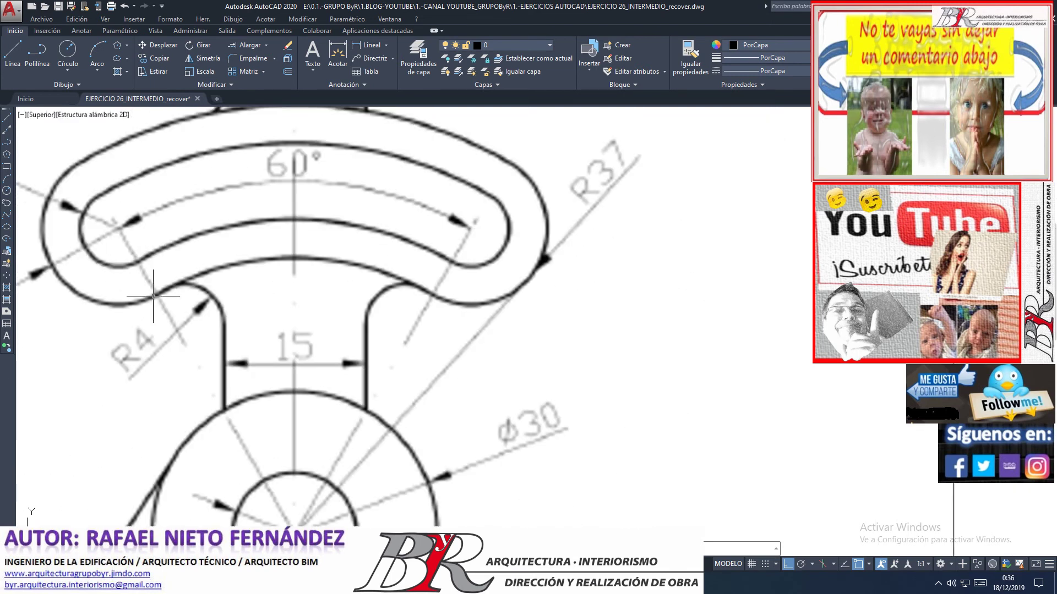
{"action": "scroll", "coordinate": [153, 296], "scroll_direction": "down", "scroll_amount": 2}
{"action": "scroll", "coordinate": [153, 296], "scroll_direction": "down", "scroll_amount": 3}
{"action": "scroll", "coordinate": [481, 322], "scroll_direction": "up", "scroll_amount": 3}
{"action": "scroll", "coordinate": [481, 322], "scroll_direction": "up", "scroll_amount": 2}
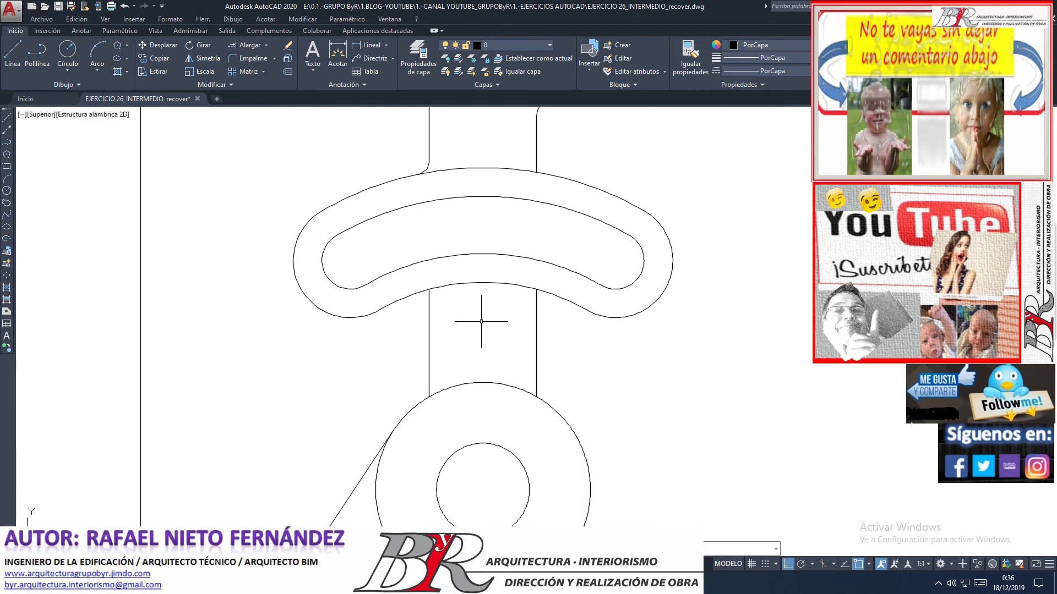
- Fillet the left stem line into the curved arm with radius 4
{"action": "left_click", "coordinate": [250, 63]}
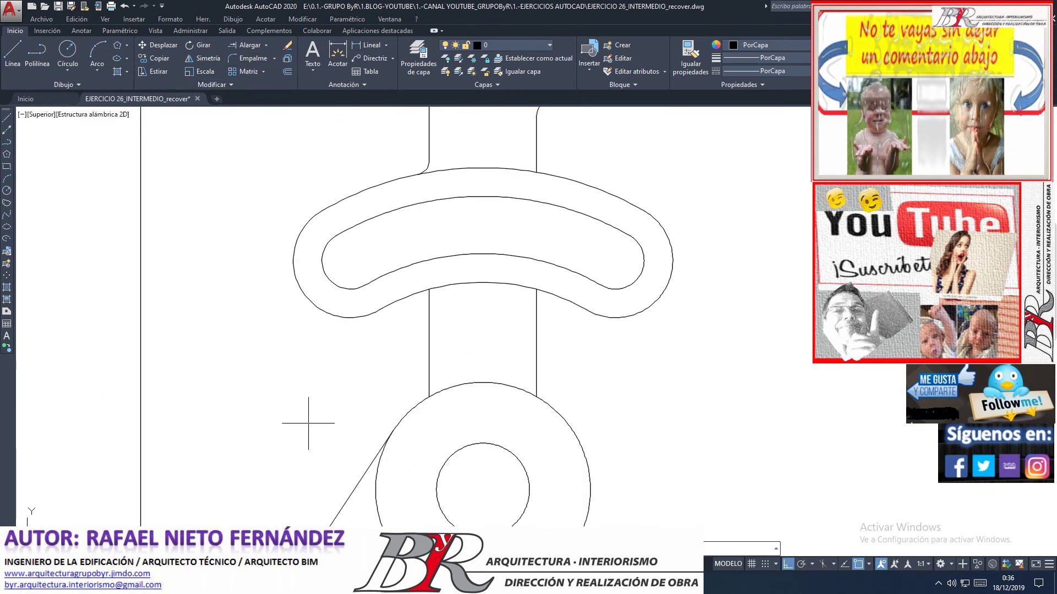
{"action": "key", "text": "Return"}
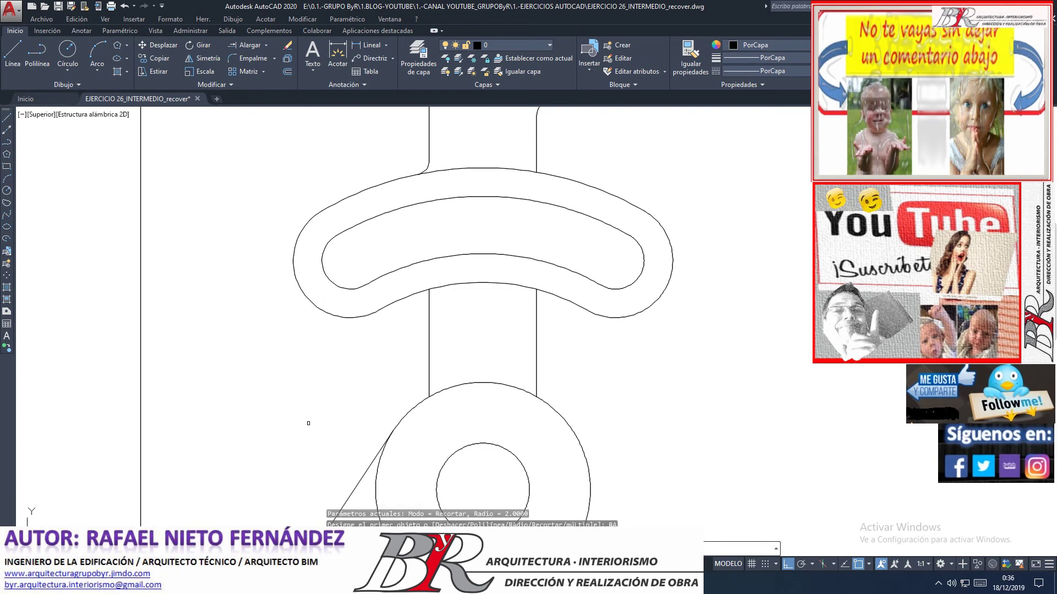
{"action": "type", "text": "4"}
{"action": "key", "text": "Return"}
{"action": "left_click", "coordinate": [428, 358]}
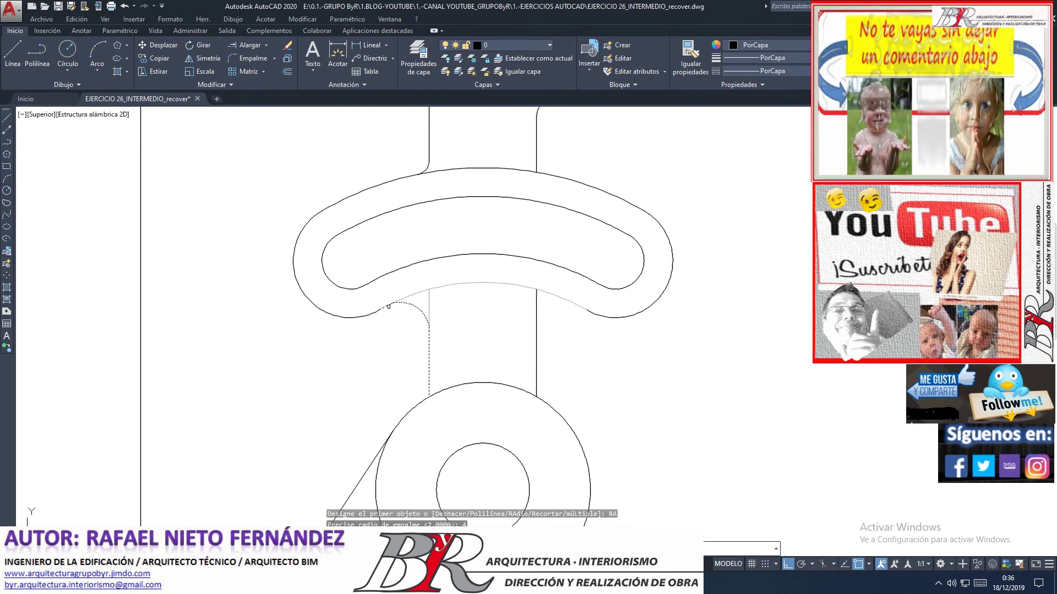
{"action": "left_click", "coordinate": [388, 306]}
- Lengthen the arc across the gap to its boundary
{"action": "scroll", "coordinate": [484, 253], "scroll_direction": "up", "scroll_amount": 2}
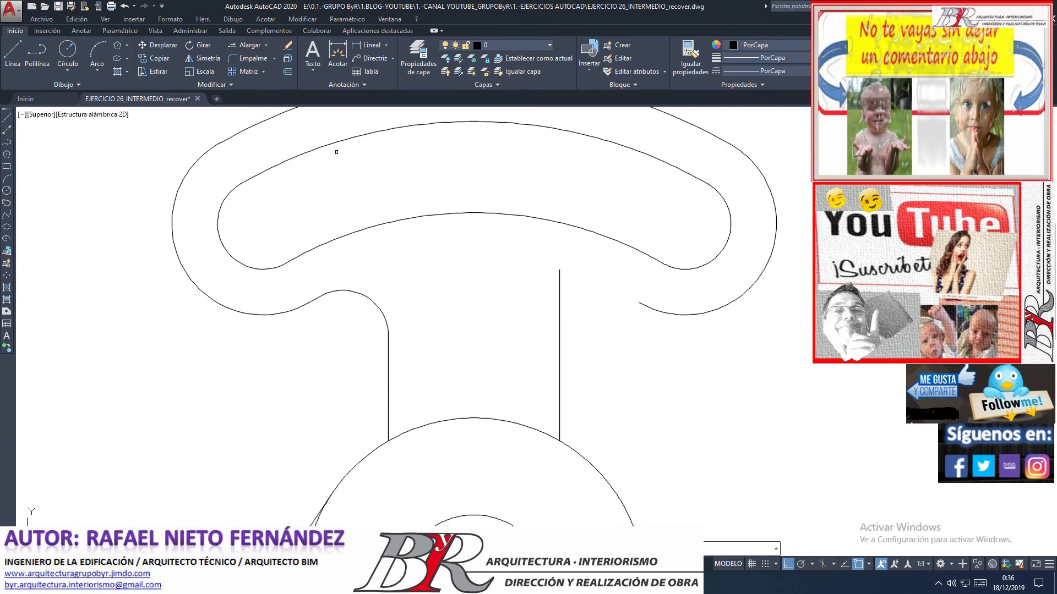
{"action": "left_click", "coordinate": [323, 292]}
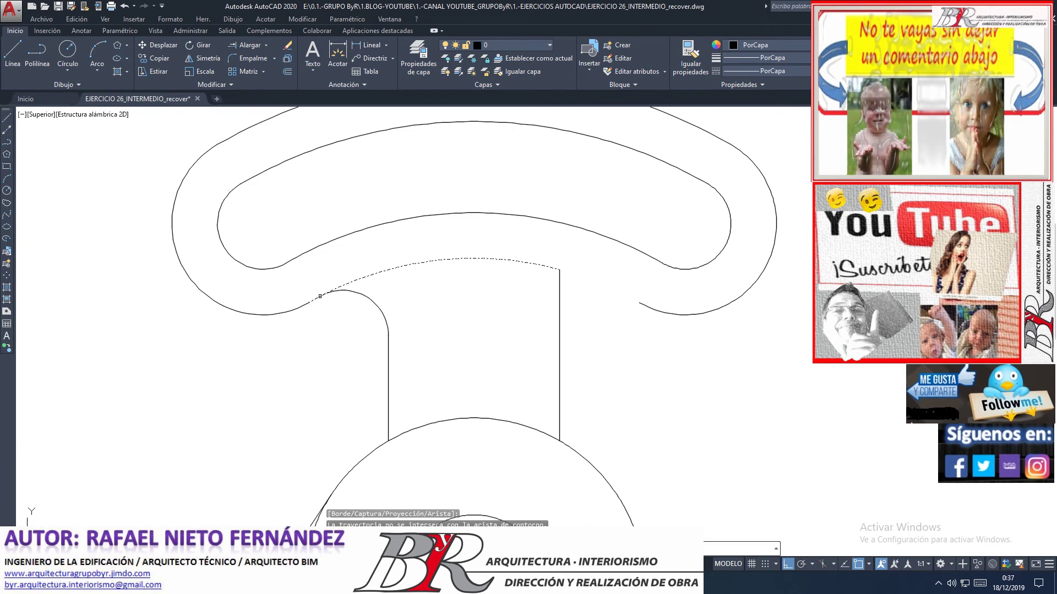
{"action": "left_click", "coordinate": [320, 296]}
{"action": "left_click", "coordinate": [553, 266]}
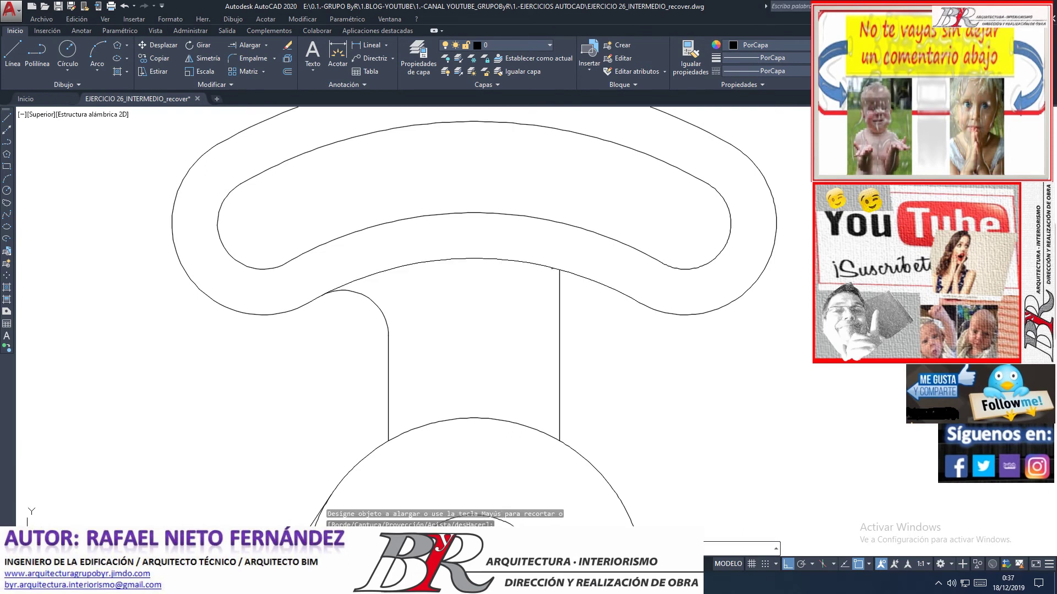
{"action": "key", "text": "Return"}
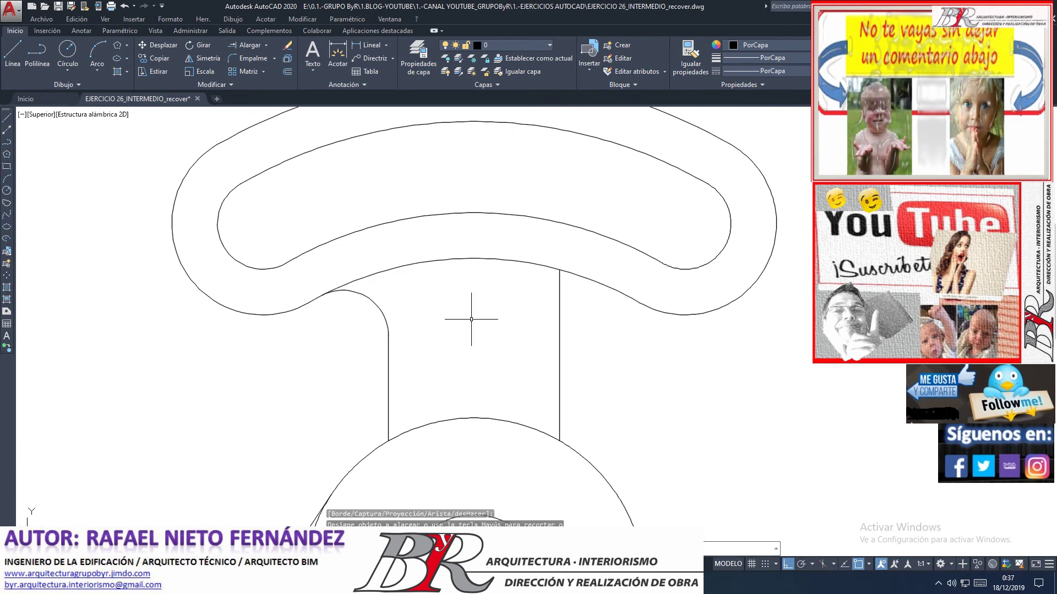
- Fillet the right stem line into the inner arc with radius 4
{"action": "left_click", "coordinate": [254, 64]}
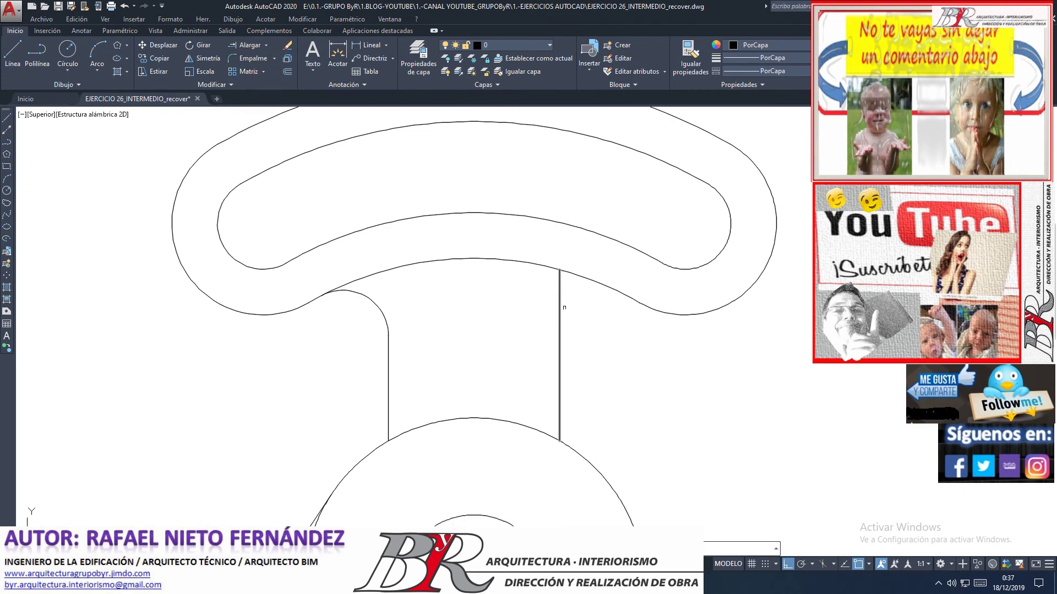
{"action": "left_click", "coordinate": [562, 348]}
{"action": "left_click", "coordinate": [599, 284]}
{"action": "key", "text": "Return"}
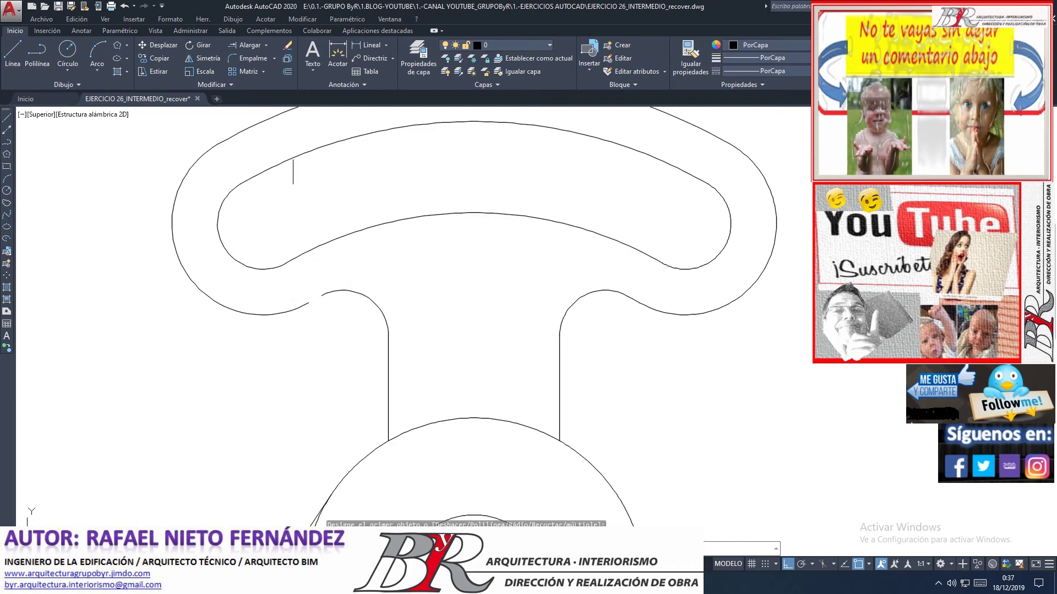
- Extend the inner arc left to the rounded corner and close the outer curve on the right
{"action": "left_click", "coordinate": [247, 45]}
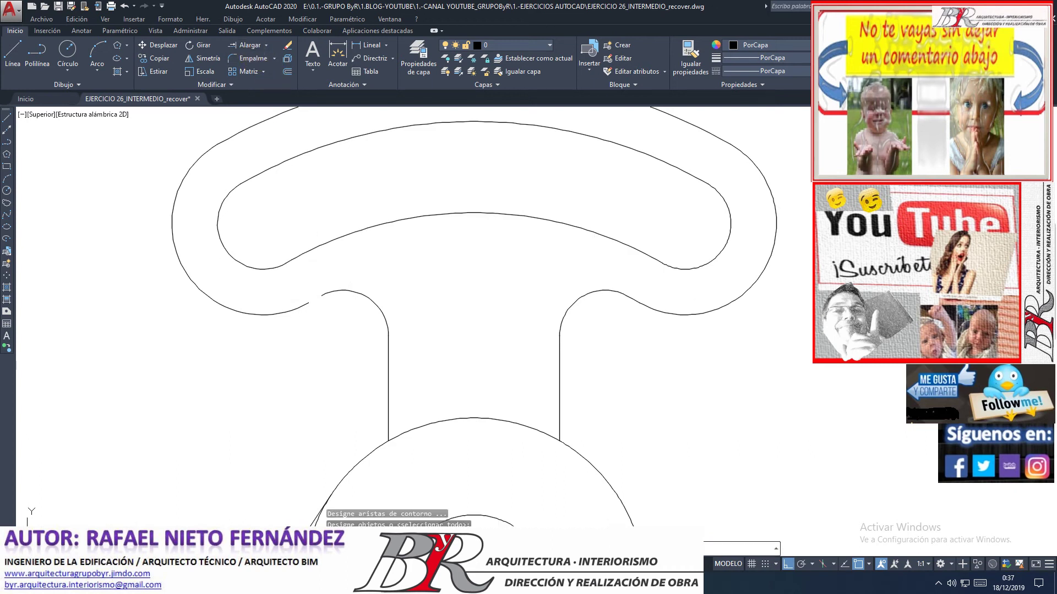
{"action": "key", "text": "Return"}
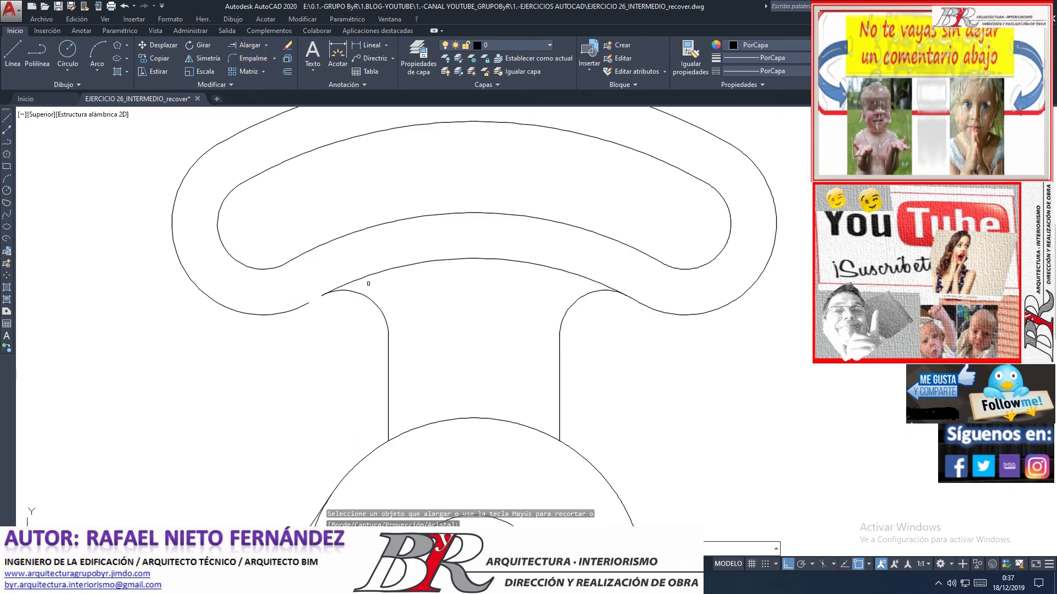
{"action": "left_click", "coordinate": [342, 286]}
{"action": "left_click", "coordinate": [637, 306]}
- Extend the arc to the stem's rounded corners and close the lower-left curve gap
{"action": "scroll", "coordinate": [637, 300], "scroll_direction": "down", "scroll_amount": 3}
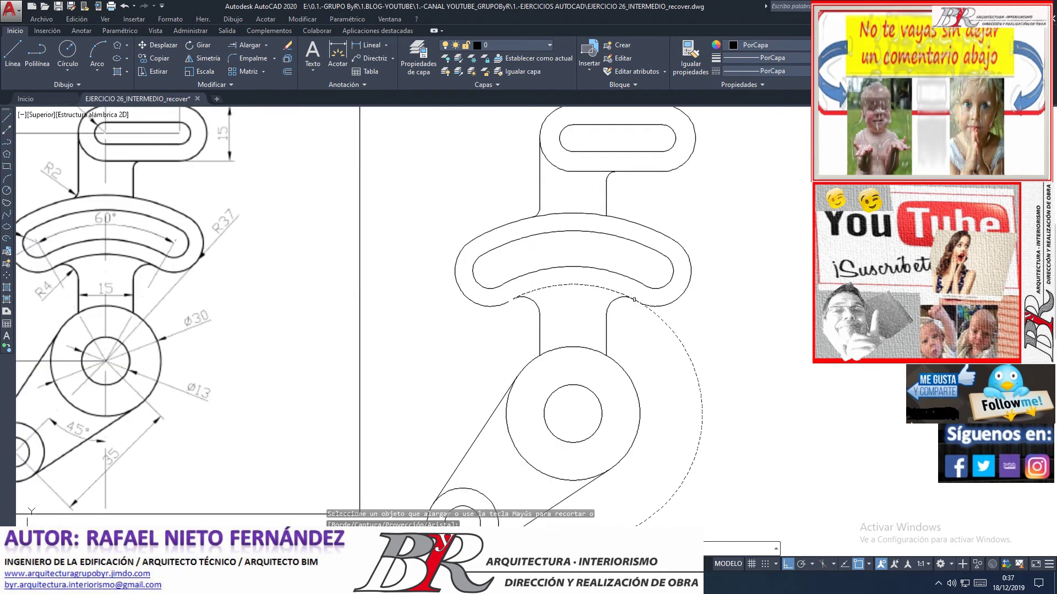
{"action": "scroll", "coordinate": [635, 300], "scroll_direction": "down", "scroll_amount": 3}
{"action": "left_click", "coordinate": [634, 300]}
{"action": "scroll", "coordinate": [634, 300], "scroll_direction": "up", "scroll_amount": 3}
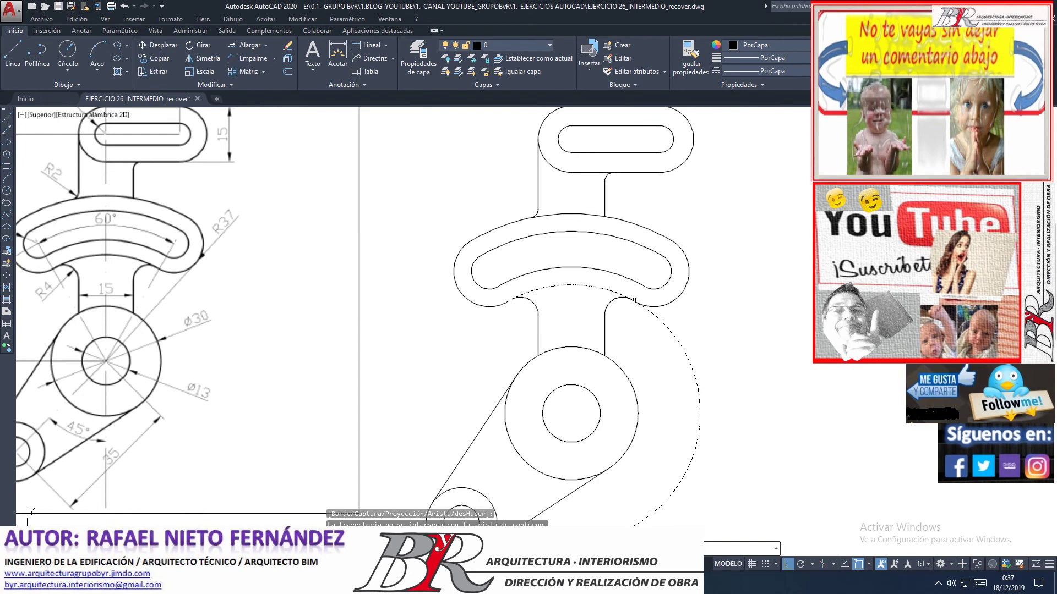
{"action": "scroll", "coordinate": [634, 300], "scroll_direction": "down", "scroll_amount": 2}
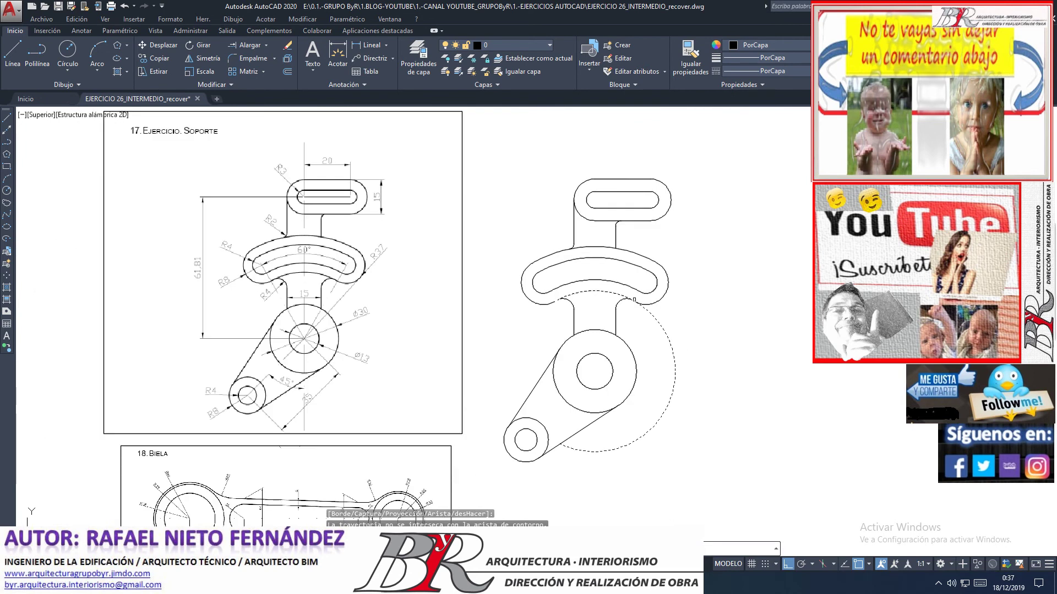
{"action": "scroll", "coordinate": [634, 300], "scroll_direction": "up", "scroll_amount": 4}
{"action": "scroll", "coordinate": [464, 286], "scroll_direction": "up", "scroll_amount": 2}
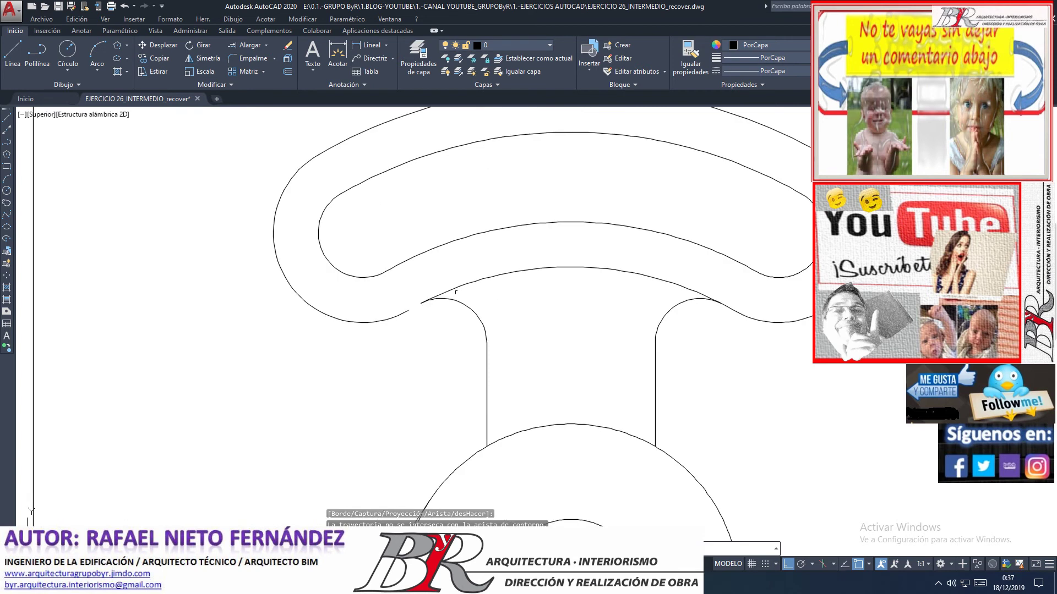
{"action": "left_click", "coordinate": [443, 293]}
{"action": "left_click", "coordinate": [407, 310]}
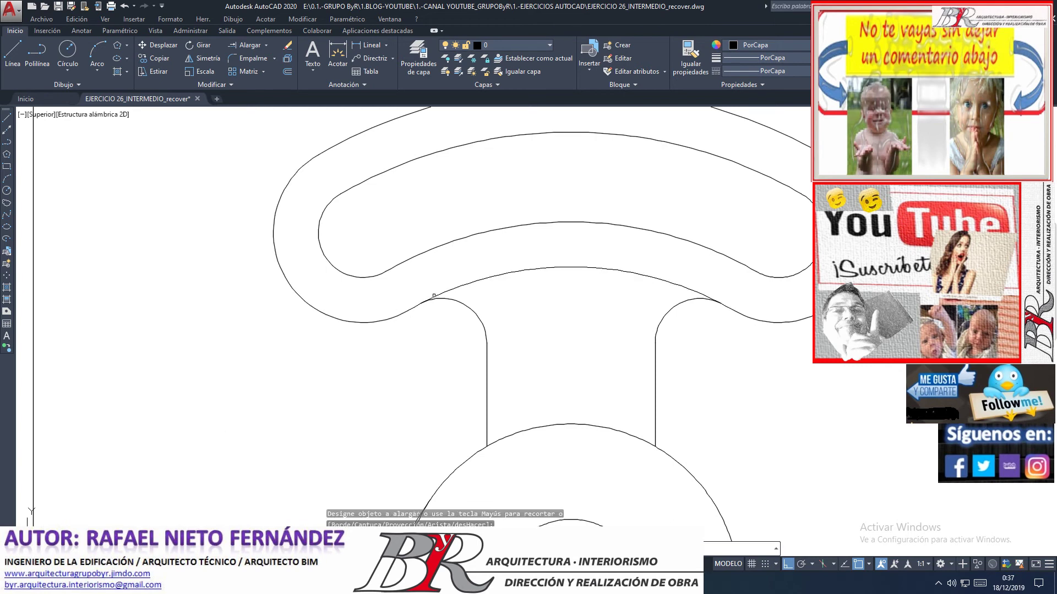
- Extend the last lower pieces, end Extend, and clear the stray selection window
{"action": "scroll", "coordinate": [448, 272], "scroll_direction": "up", "scroll_amount": 3}
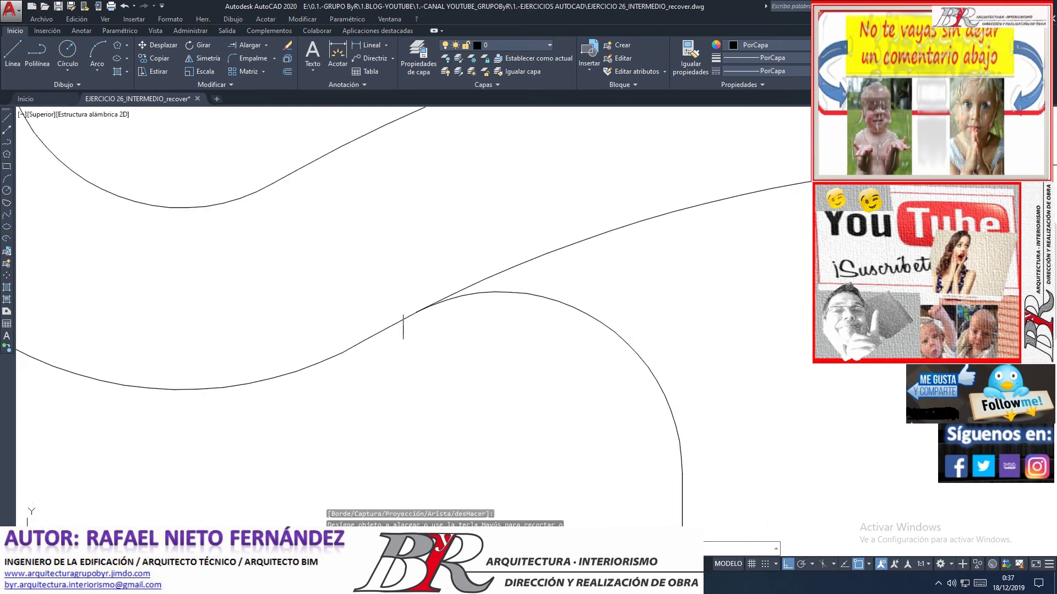
{"action": "left_click", "coordinate": [328, 334]}
{"action": "left_click", "coordinate": [408, 379]}
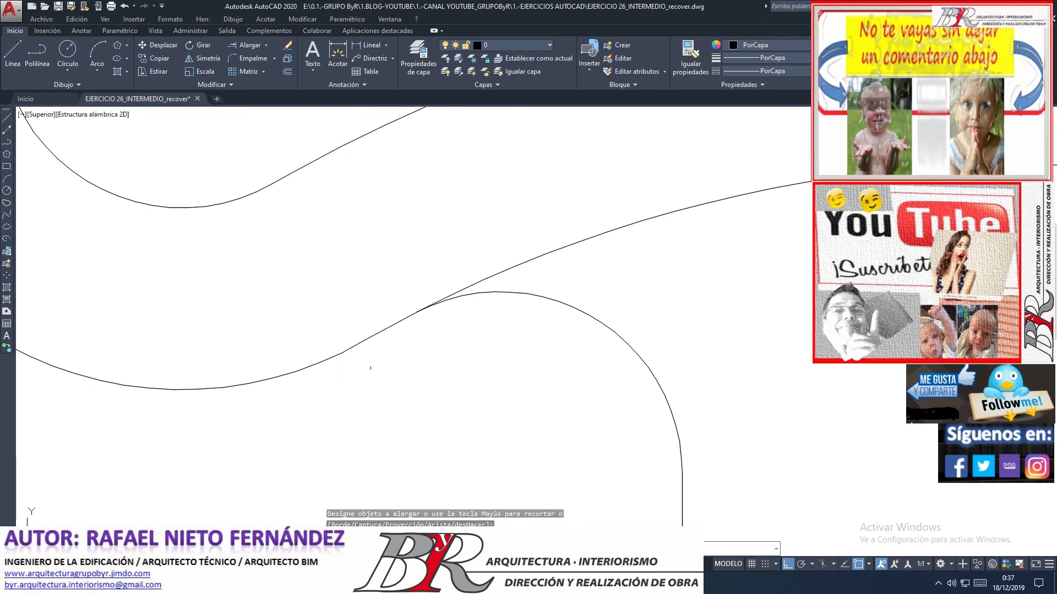
{"action": "key", "text": "Return"}
{"action": "left_click", "coordinate": [363, 340]}
{"action": "key", "text": "Escape"}
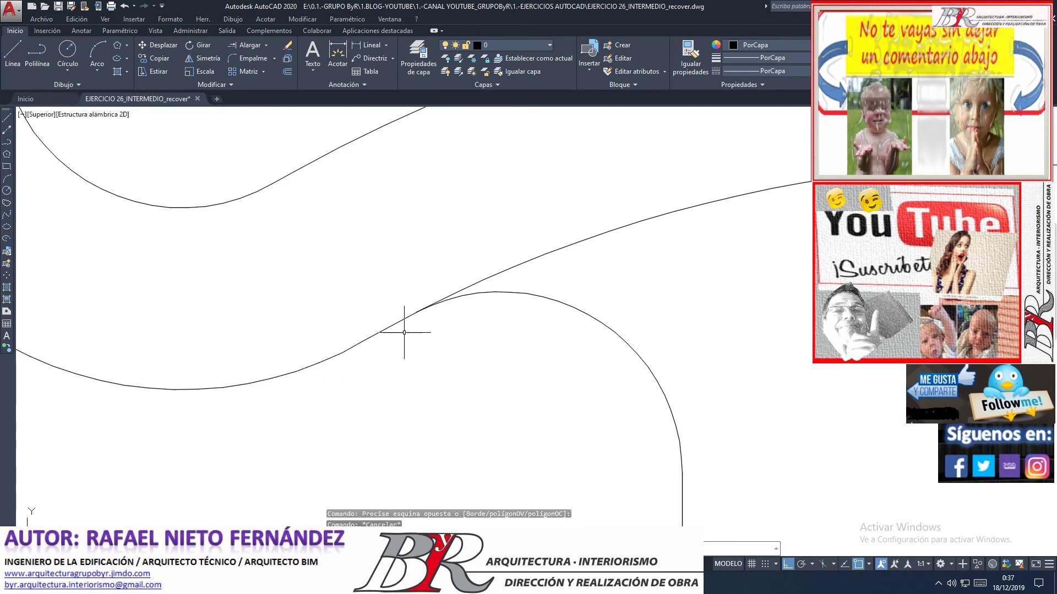
{"action": "scroll", "coordinate": [435, 324], "scroll_direction": "down", "scroll_amount": 3}
{"action": "scroll", "coordinate": [525, 249], "scroll_direction": "down", "scroll_amount": 2}
{"action": "scroll", "coordinate": [525, 249], "scroll_direction": "down", "scroll_amount": 2}
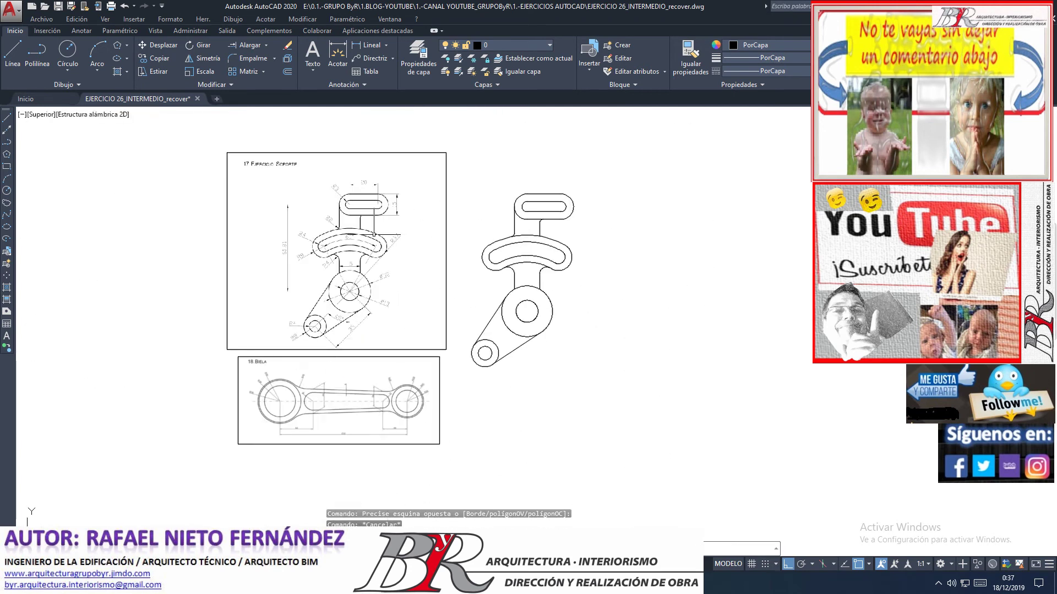
{"action": "scroll", "coordinate": [366, 253], "scroll_direction": "up", "scroll_amount": 2}
{"action": "scroll", "coordinate": [385, 257], "scroll_direction": "up", "scroll_amount": 2}
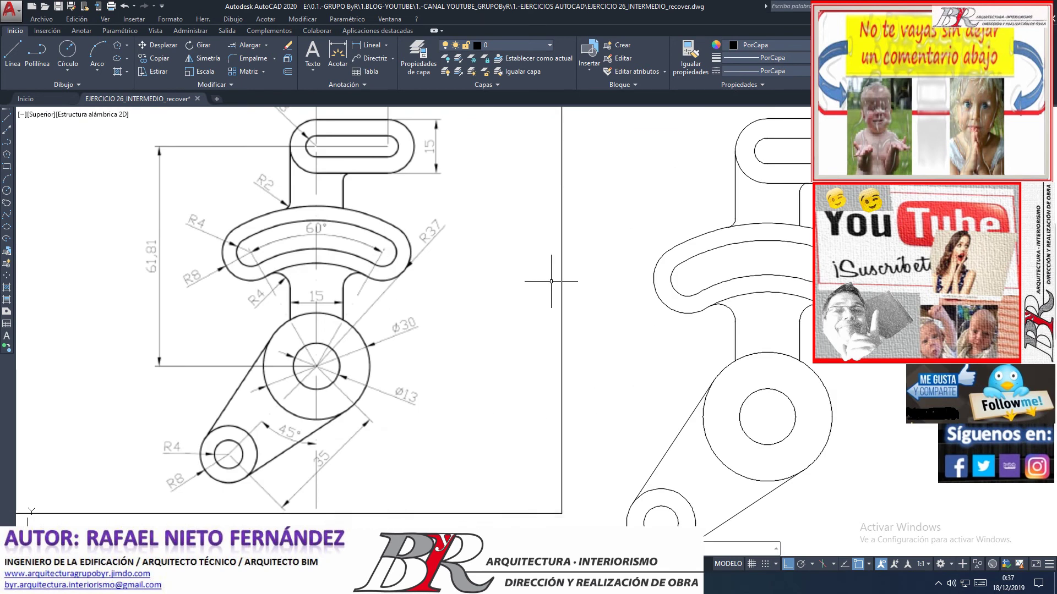
{"action": "scroll", "coordinate": [551, 282], "scroll_direction": "down", "scroll_amount": 2}
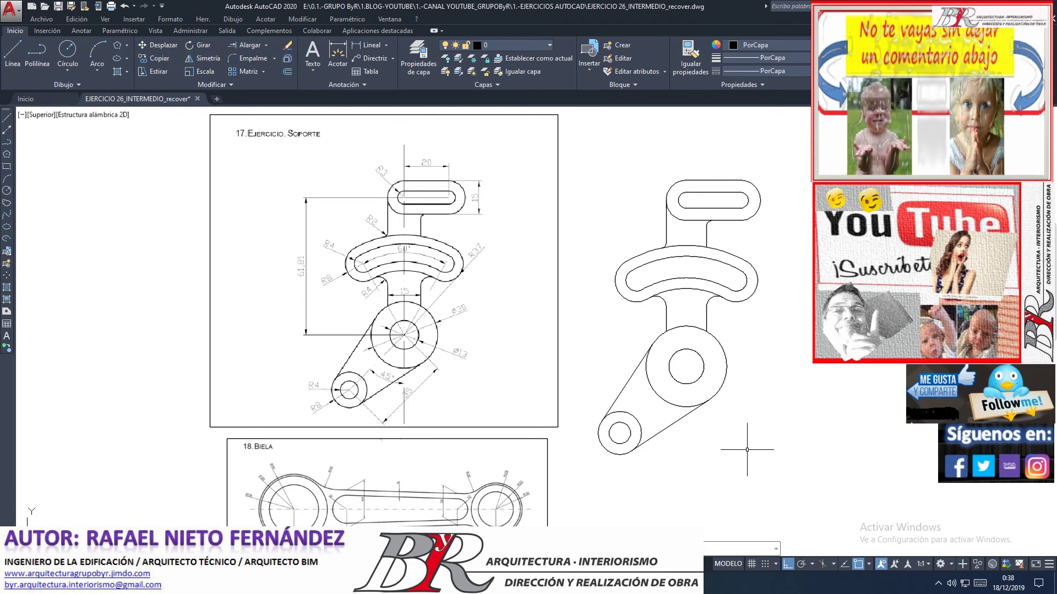
- Colour all the redrawn bracket outlines blue
{"action": "left_click", "coordinate": [569, 166]}
{"action": "left_click", "coordinate": [824, 489]}
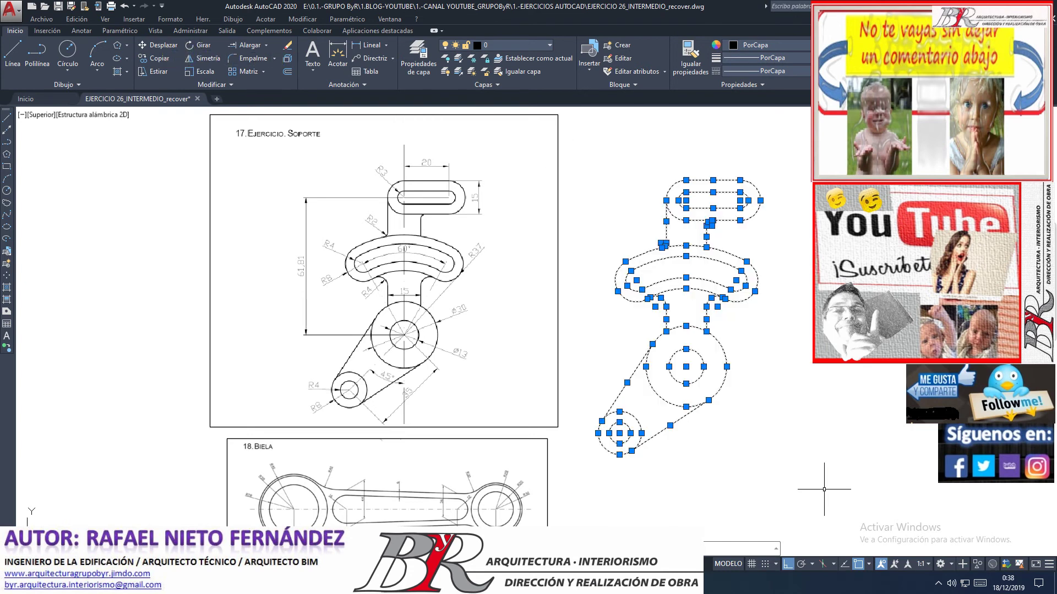
{"action": "left_click", "coordinate": [787, 45]}
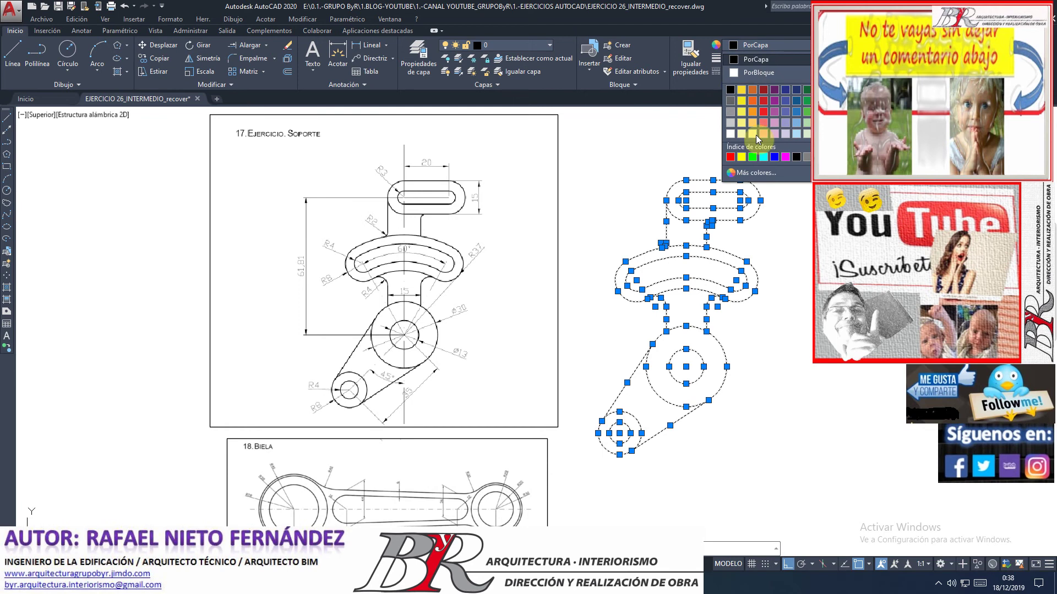
{"action": "left_click", "coordinate": [775, 157]}
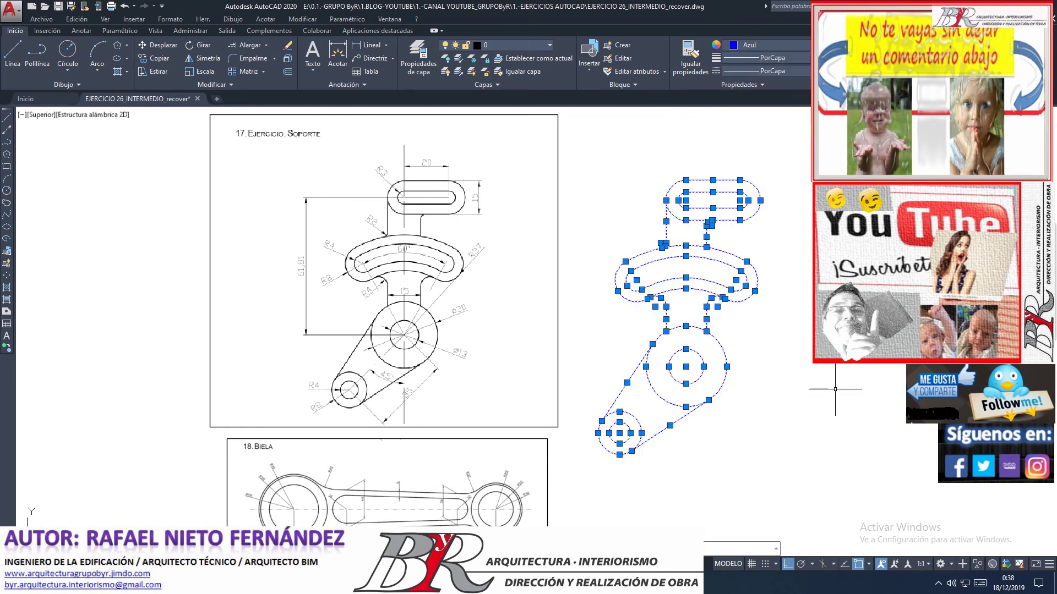
{"action": "key", "text": "Escape"}
{"action": "scroll", "coordinate": [836, 330], "scroll_direction": "up", "scroll_amount": 3}
{"action": "scroll", "coordinate": [568, 286], "scroll_direction": "down", "scroll_amount": 3}
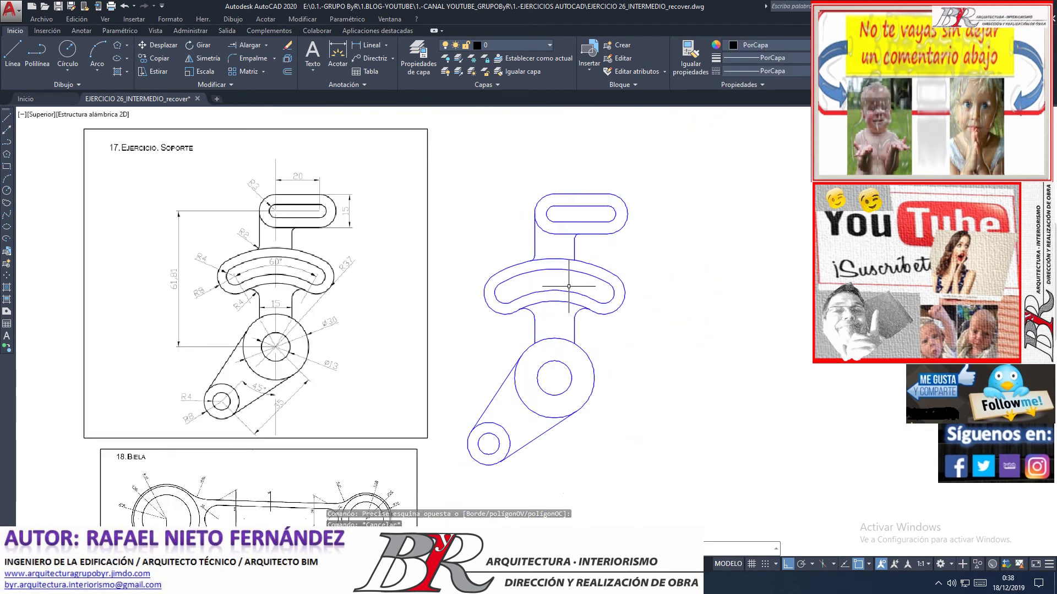
{"action": "scroll", "coordinate": [568, 286], "scroll_direction": "up", "scroll_amount": 3}
{"action": "scroll", "coordinate": [568, 287], "scroll_direction": "down", "scroll_amount": 3}
{"action": "scroll", "coordinate": [569, 286], "scroll_direction": "up", "scroll_amount": 3}
{"action": "scroll", "coordinate": [569, 286], "scroll_direction": "down", "scroll_amount": 3}
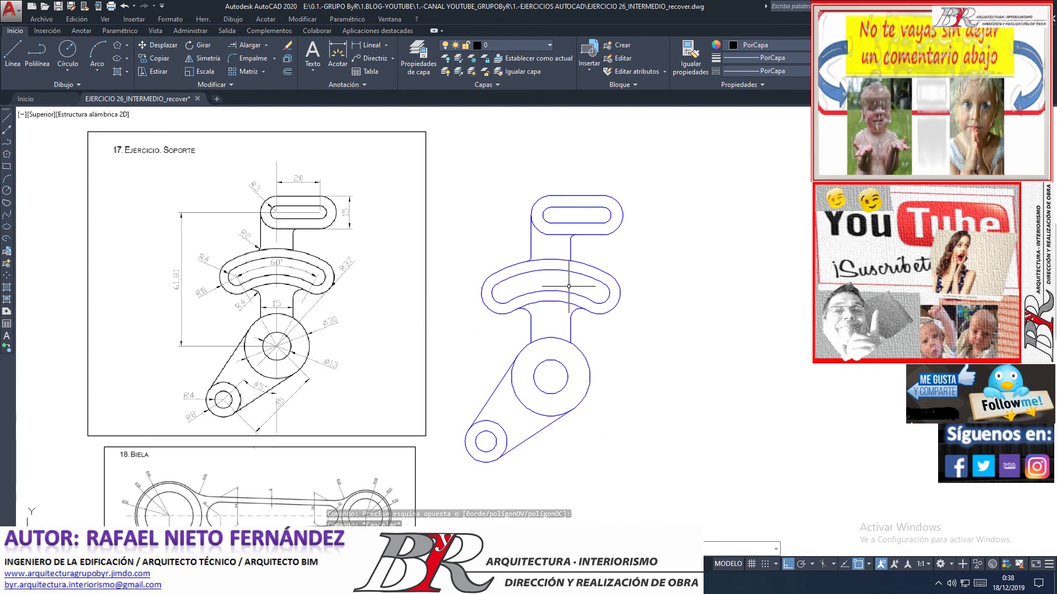
- Move the whole blue bracket a little higher
{"action": "left_click", "coordinate": [626, 487]}
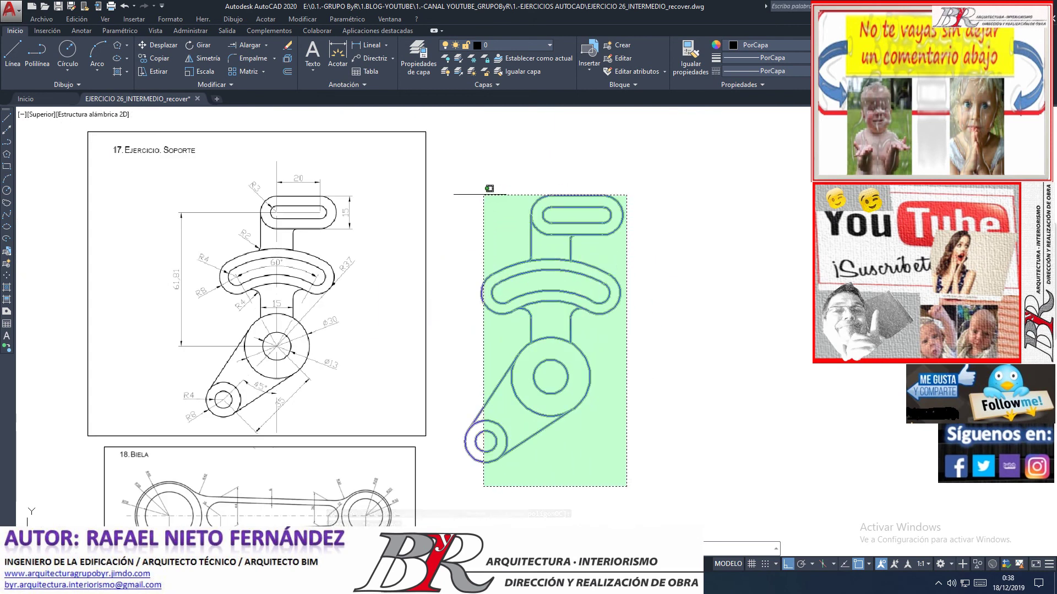
{"action": "left_click", "coordinate": [460, 188]}
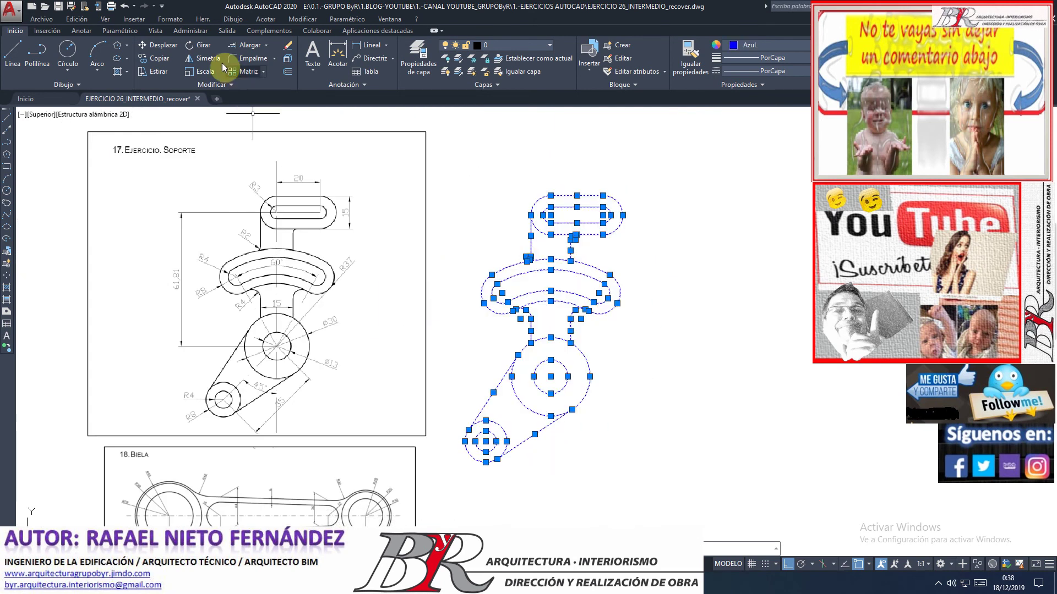
{"action": "left_click", "coordinate": [159, 45]}
{"action": "left_click", "coordinate": [619, 374]}
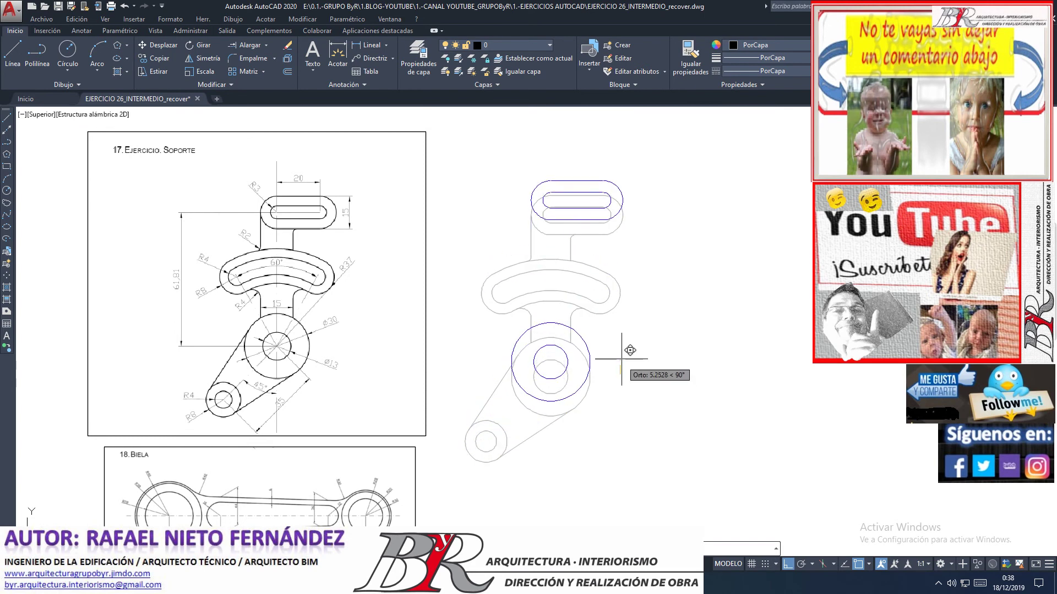
{"action": "left_click", "coordinate": [618, 309]}
- Shift the bracket slightly to the left with a second Move
{"action": "key", "text": "Return"}
{"action": "left_click", "coordinate": [671, 439]}
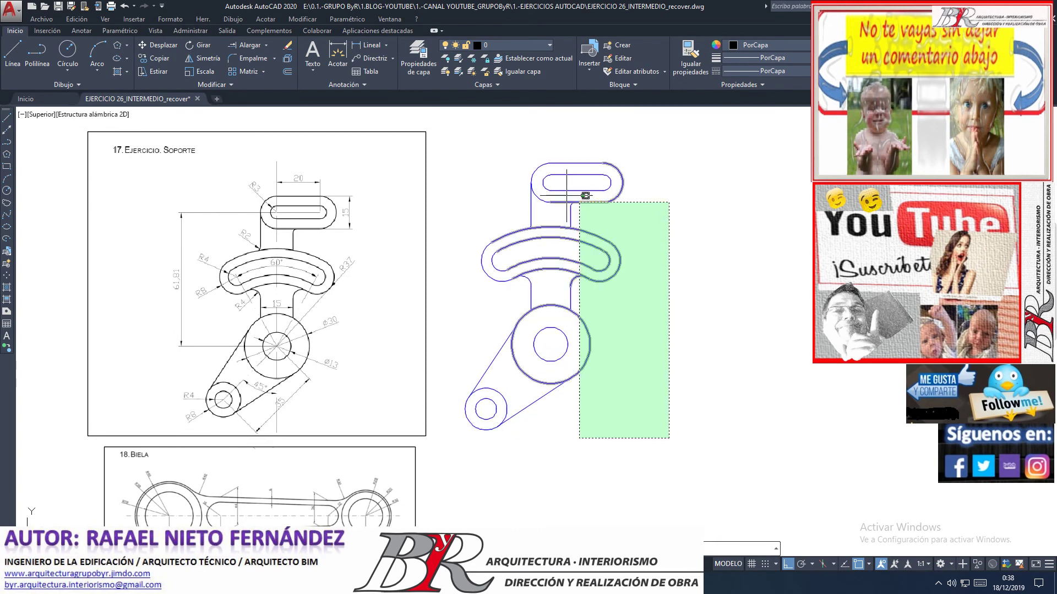
{"action": "left_click", "coordinate": [456, 127]}
{"action": "key", "text": "Return"}
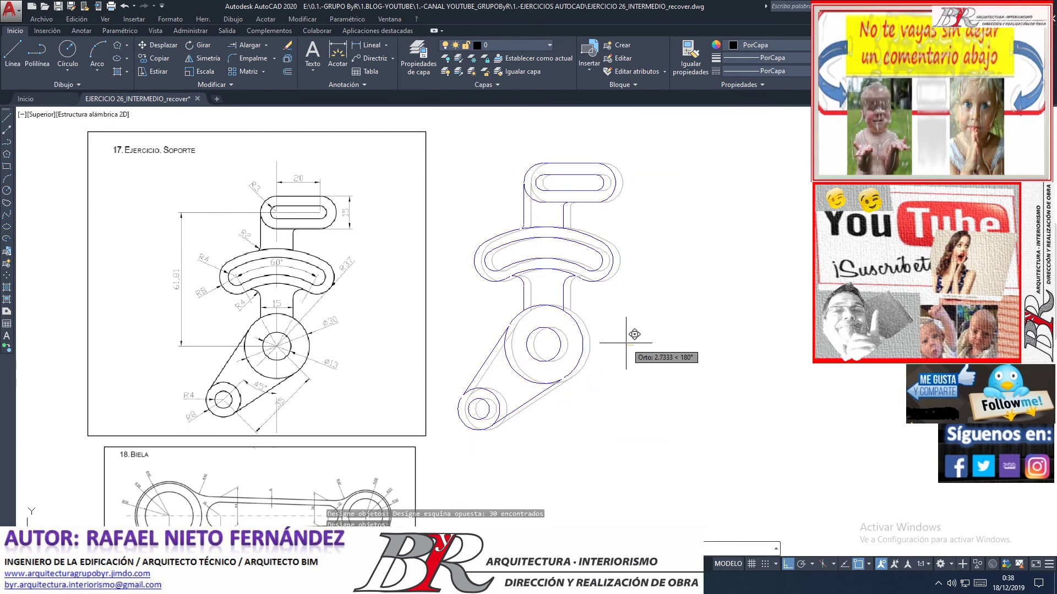
{"action": "left_click", "coordinate": [631, 341]}
{"action": "left_click", "coordinate": [624, 342]}
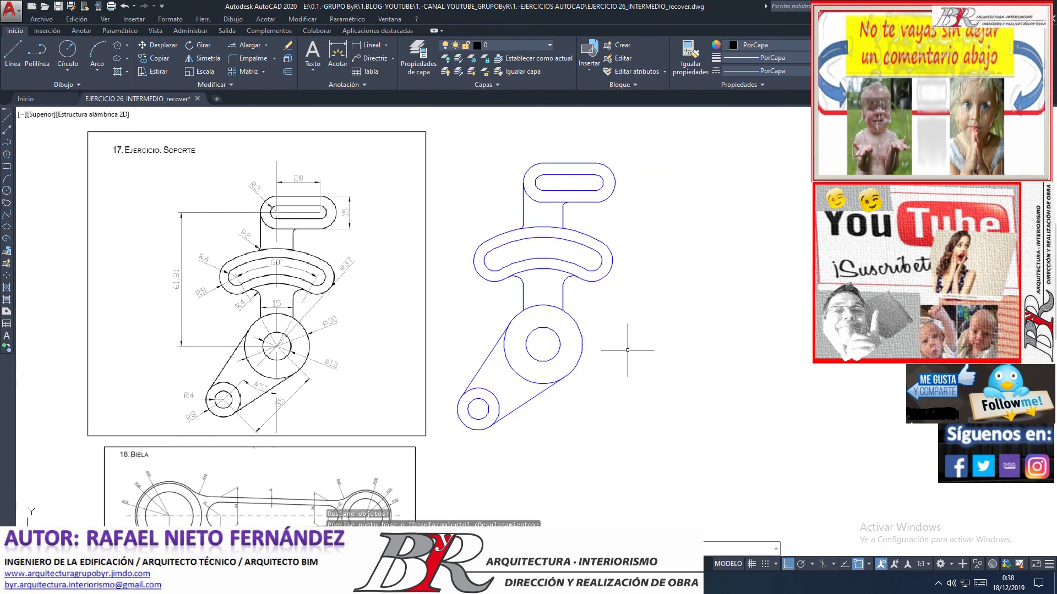
{"action": "left_click", "coordinate": [645, 466]}
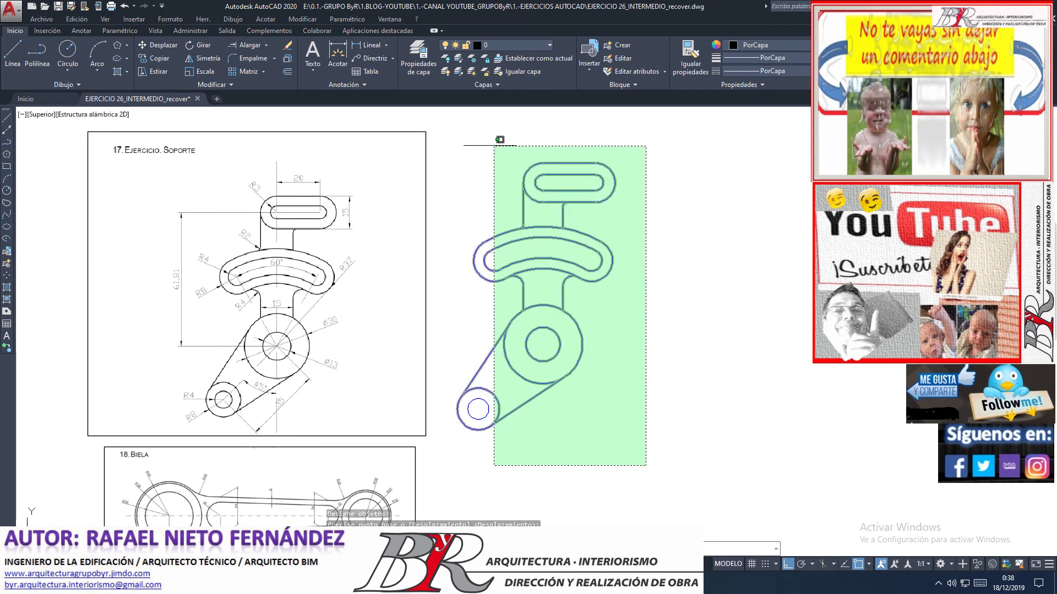
- Set every selected bracket outline to Magenta from the Properties Color list
{"action": "left_click", "coordinate": [449, 133]}
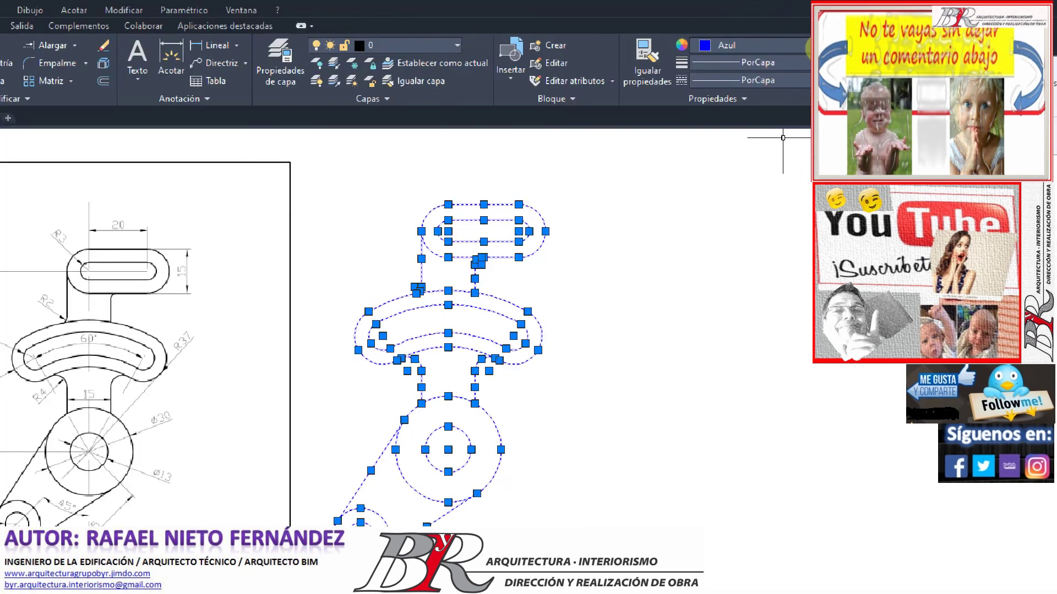
{"action": "left_click", "coordinate": [808, 46]}
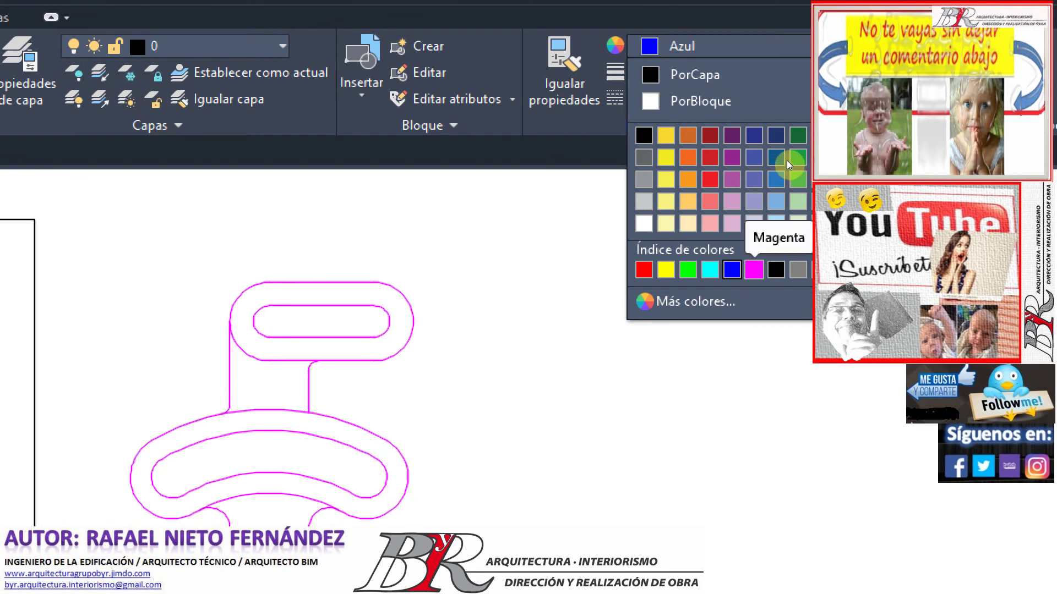
{"action": "left_click", "coordinate": [754, 269]}
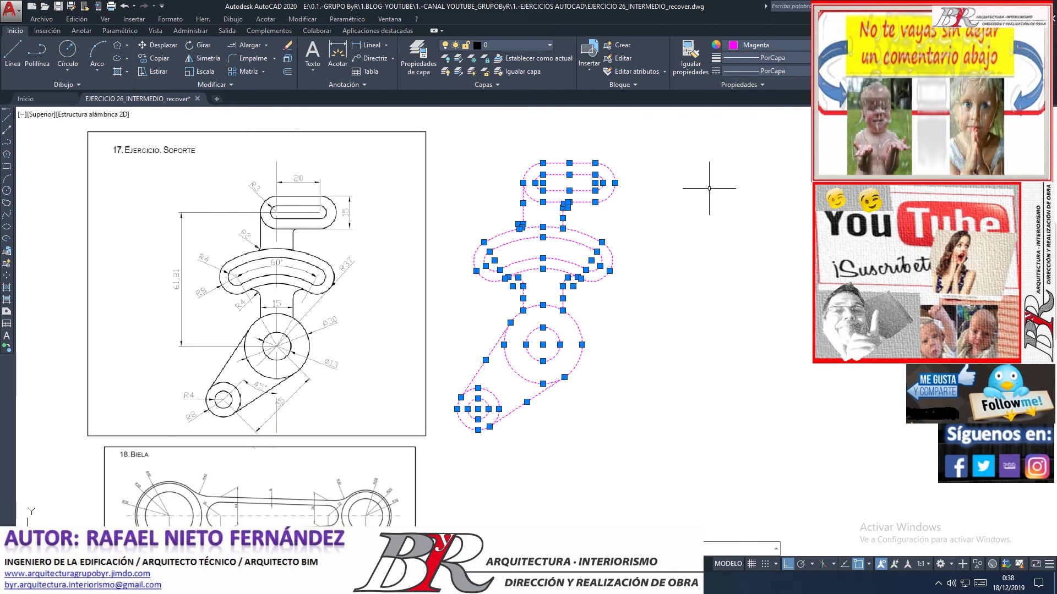
{"action": "key", "text": "Escape"}
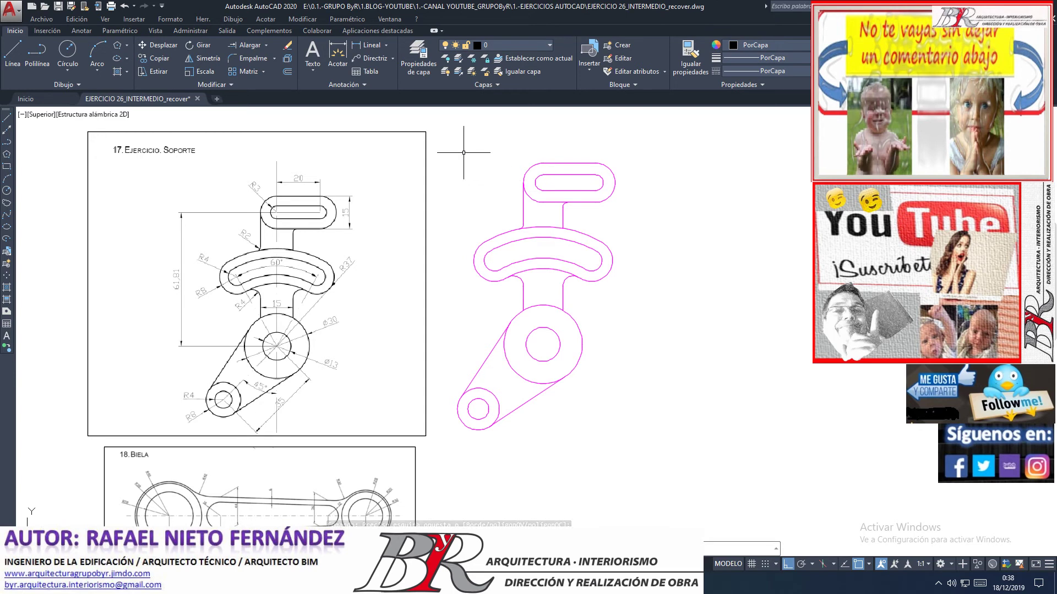
{"action": "left_click", "coordinate": [448, 139]}
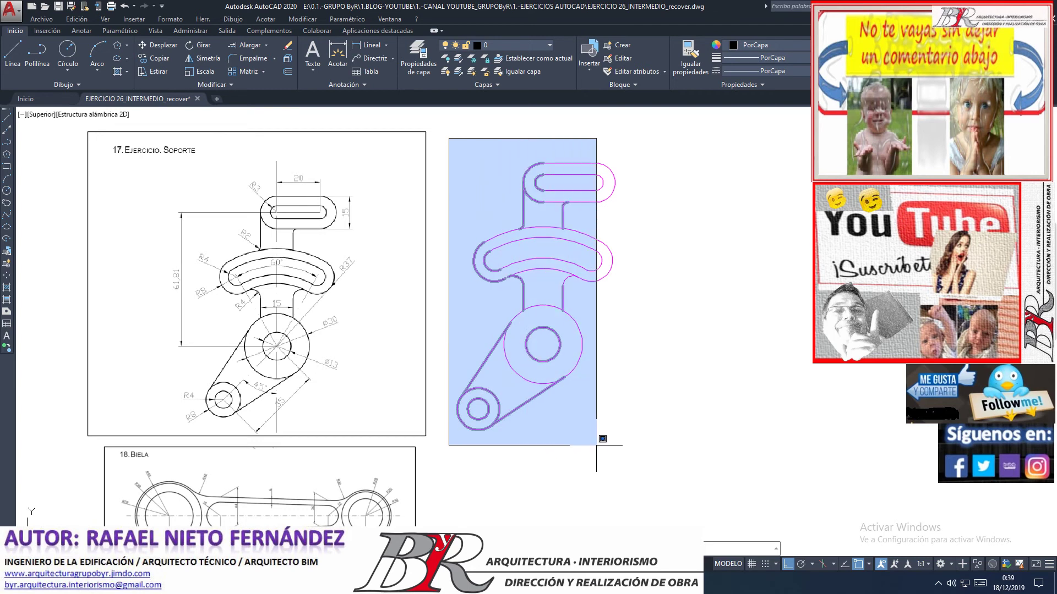
{"action": "left_click", "coordinate": [664, 456]}
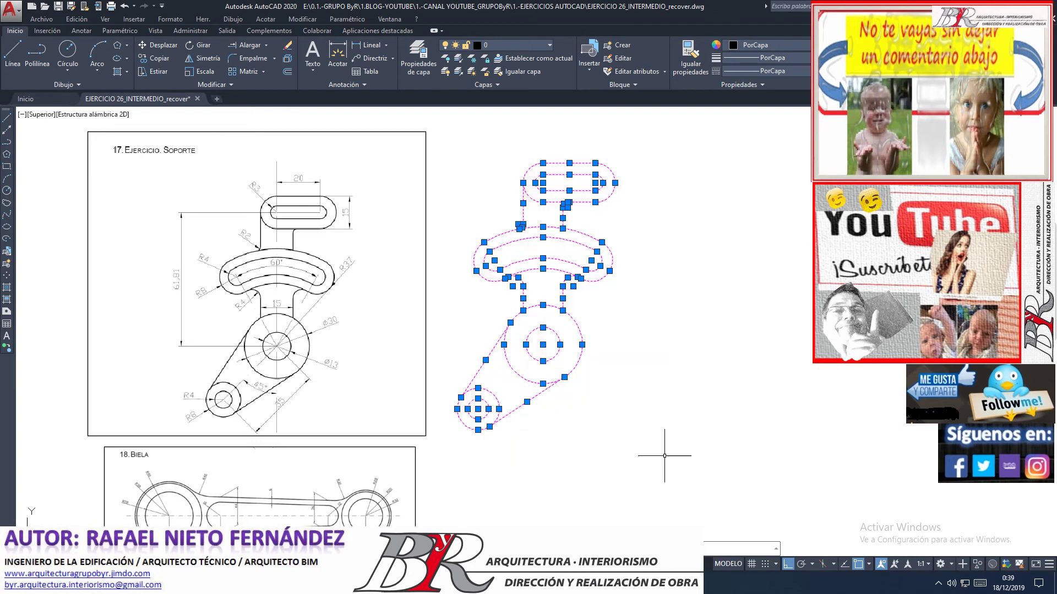
{"action": "scroll", "coordinate": [516, 352], "scroll_direction": "up", "scroll_amount": 2}
{"action": "scroll", "coordinate": [516, 351], "scroll_direction": "down", "scroll_amount": 2}
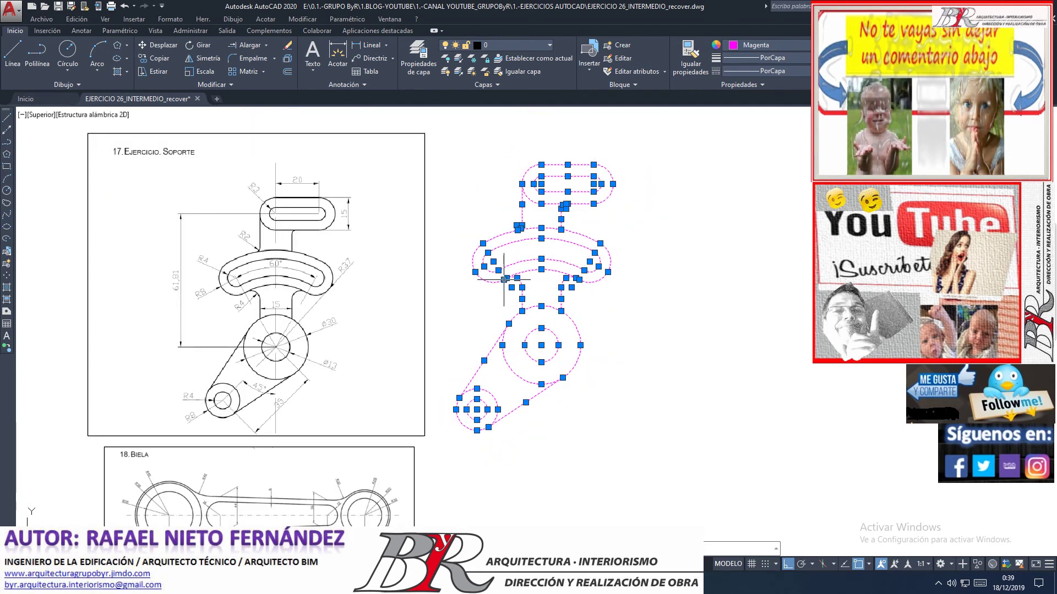
{"action": "left_click", "coordinate": [504, 280]}
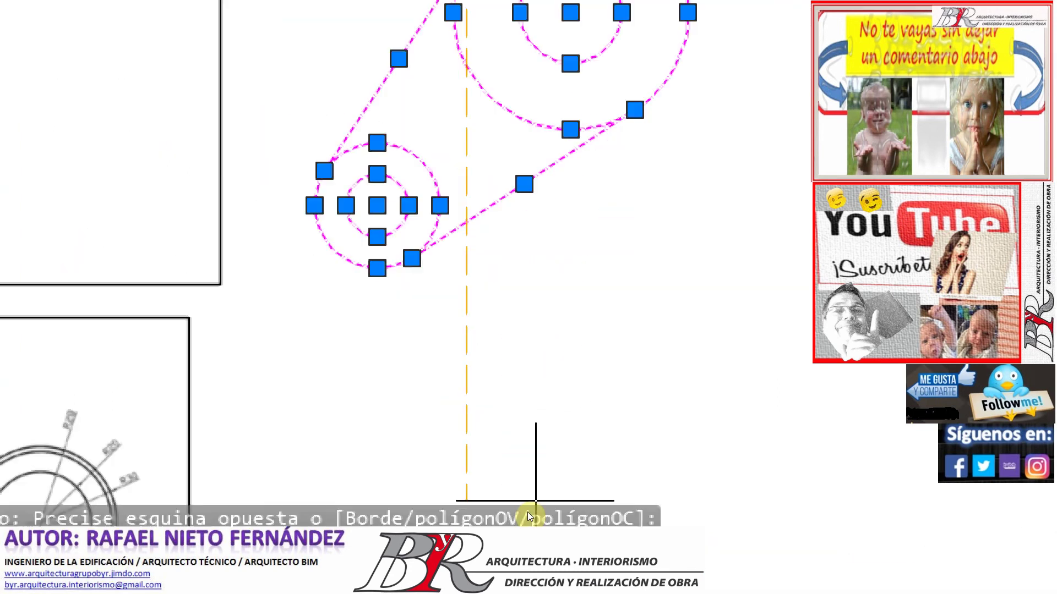
{"action": "left_click", "coordinate": [527, 512]}
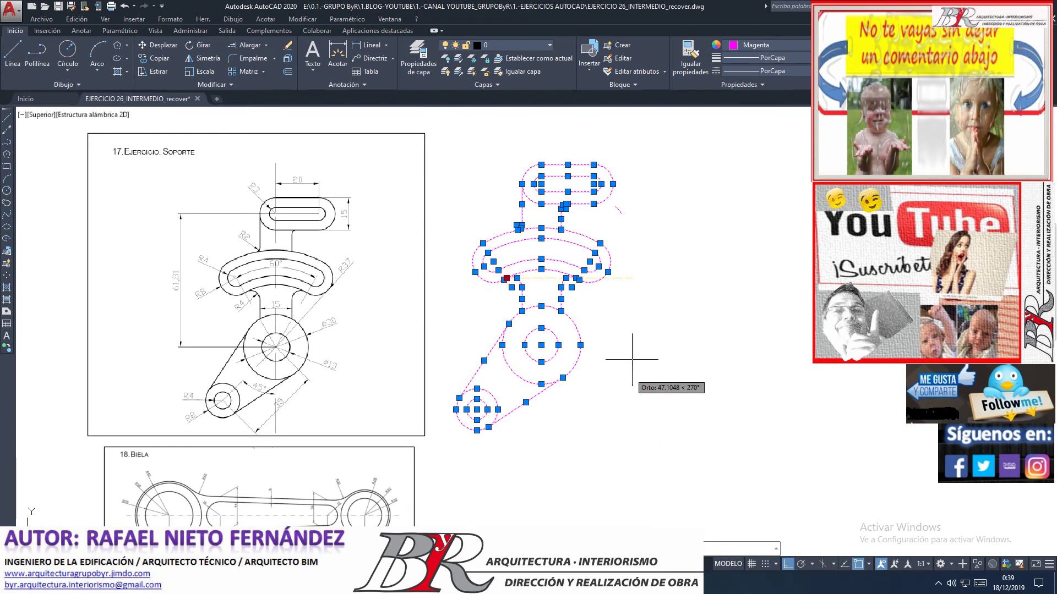
{"action": "key", "text": "Escape"}
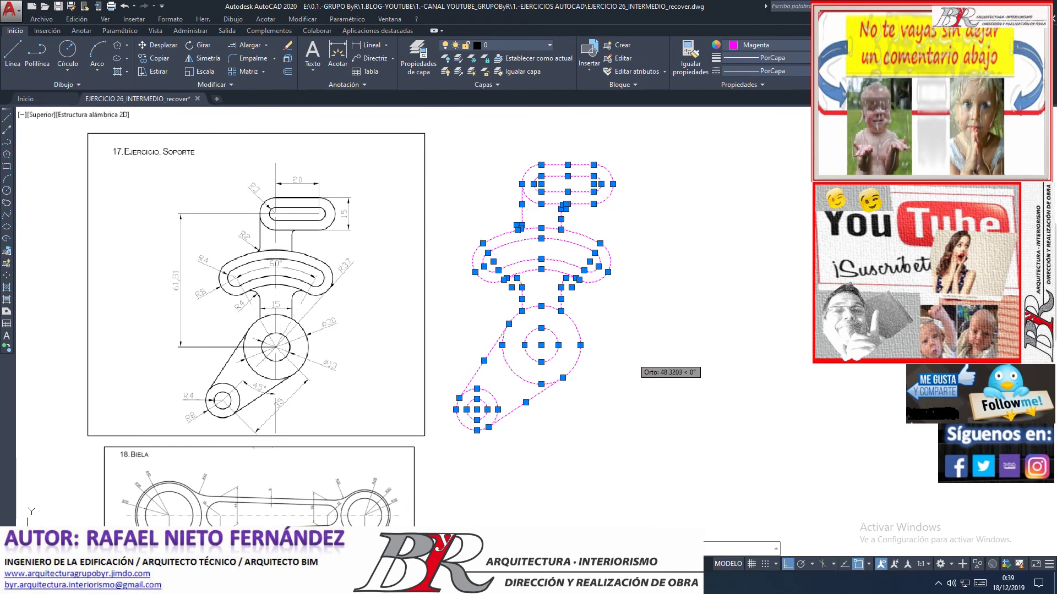
{"action": "key", "text": "Escape"}
- Window-select the 30 bracket outlines and open their Properties palette with PR
{"action": "scroll", "coordinate": [571, 399], "scroll_direction": "down", "scroll_amount": 2}
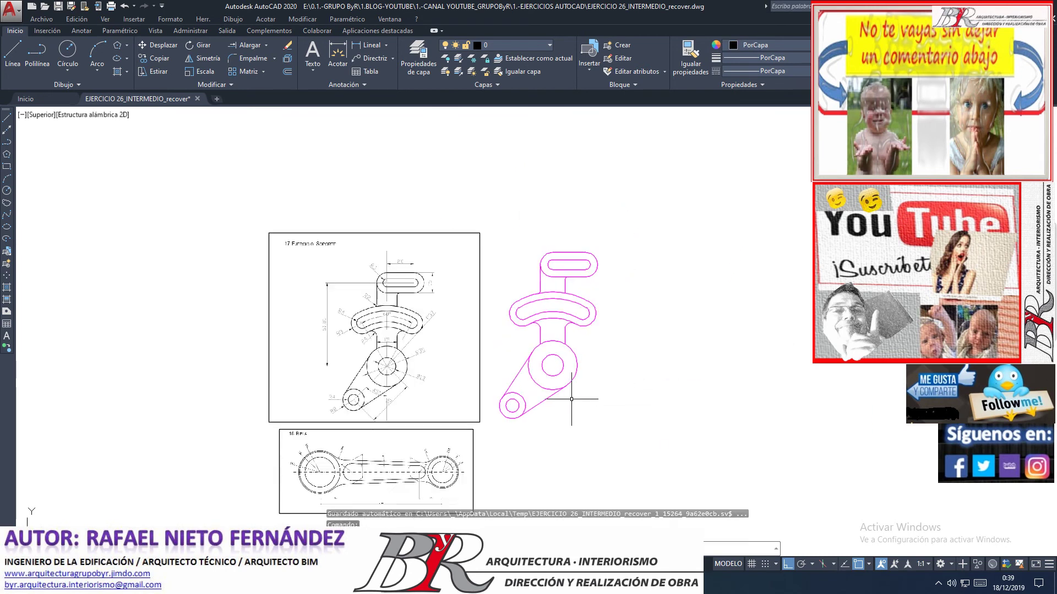
{"action": "scroll", "coordinate": [571, 399], "scroll_direction": "up", "scroll_amount": 1}
{"action": "scroll", "coordinate": [571, 398], "scroll_direction": "down", "scroll_amount": 1}
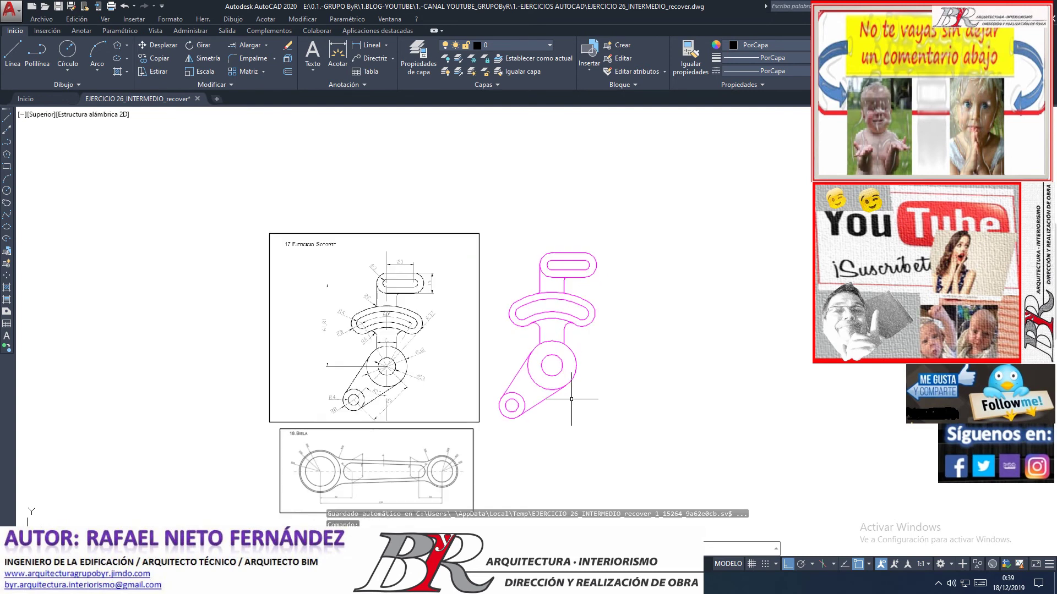
{"action": "left_click", "coordinate": [497, 236]}
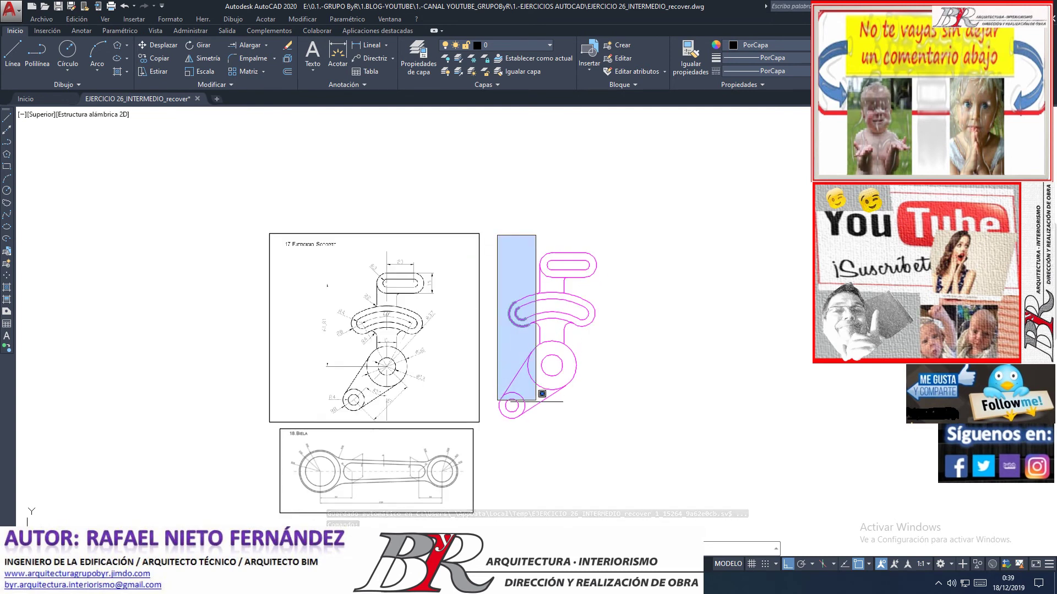
{"action": "left_click", "coordinate": [622, 431]}
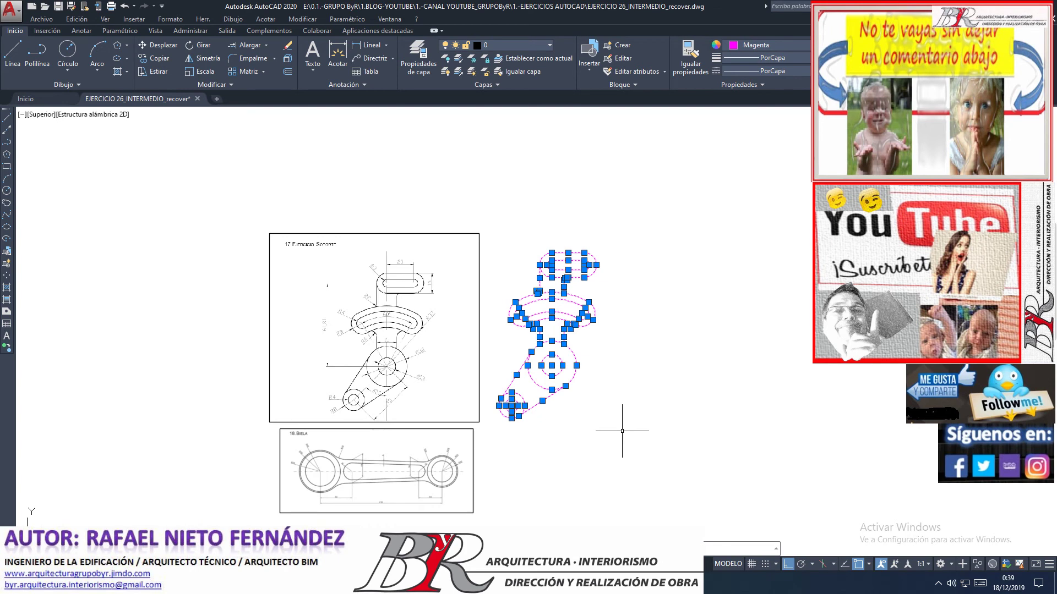
{"action": "scroll", "coordinate": [509, 326], "scroll_direction": "up", "scroll_amount": 2}
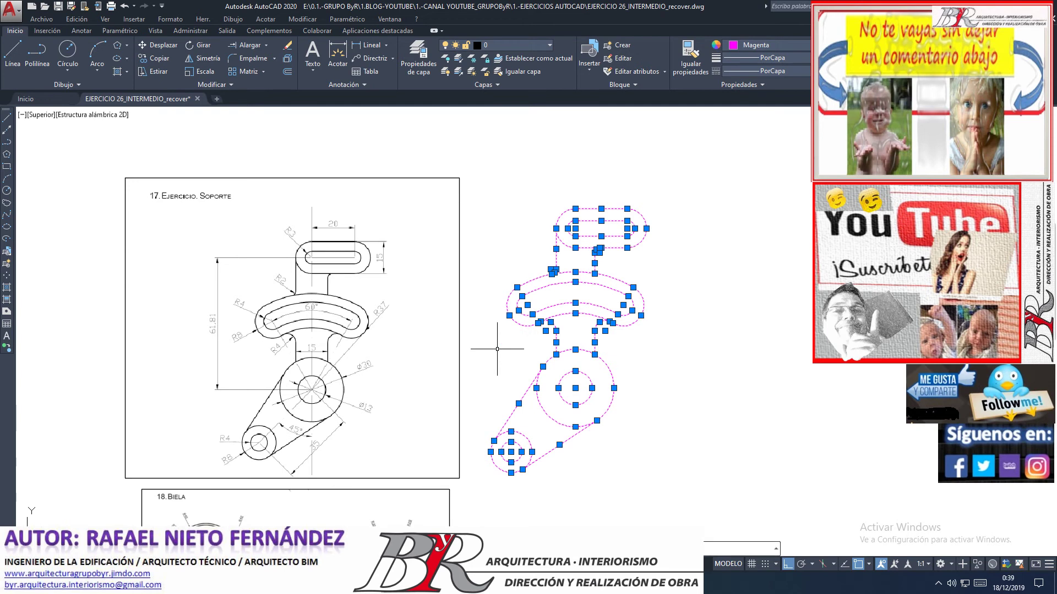
{"action": "type", "text": "pr"}
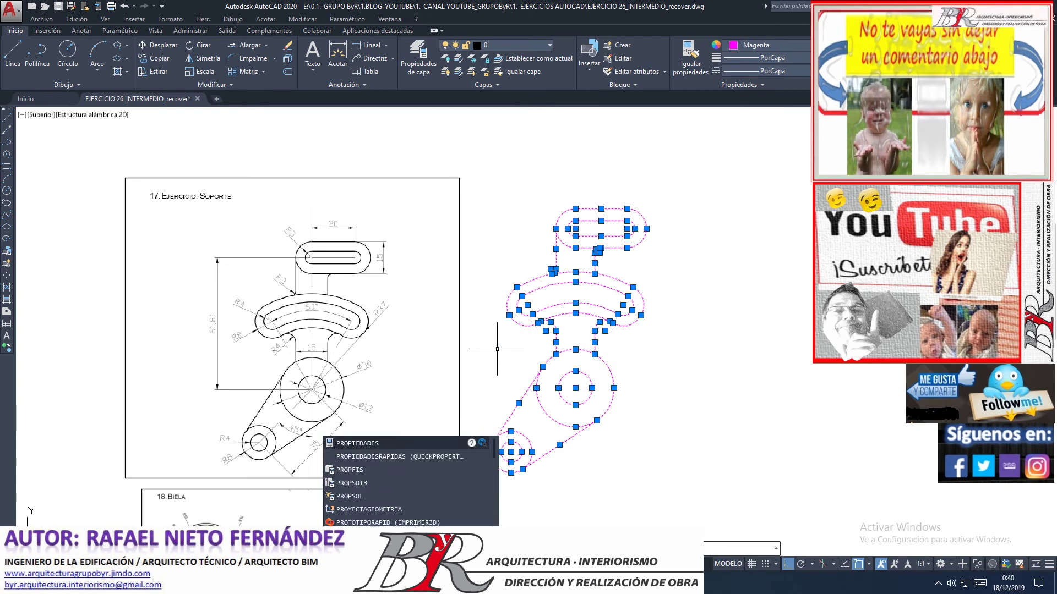
{"action": "key", "text": "Return"}
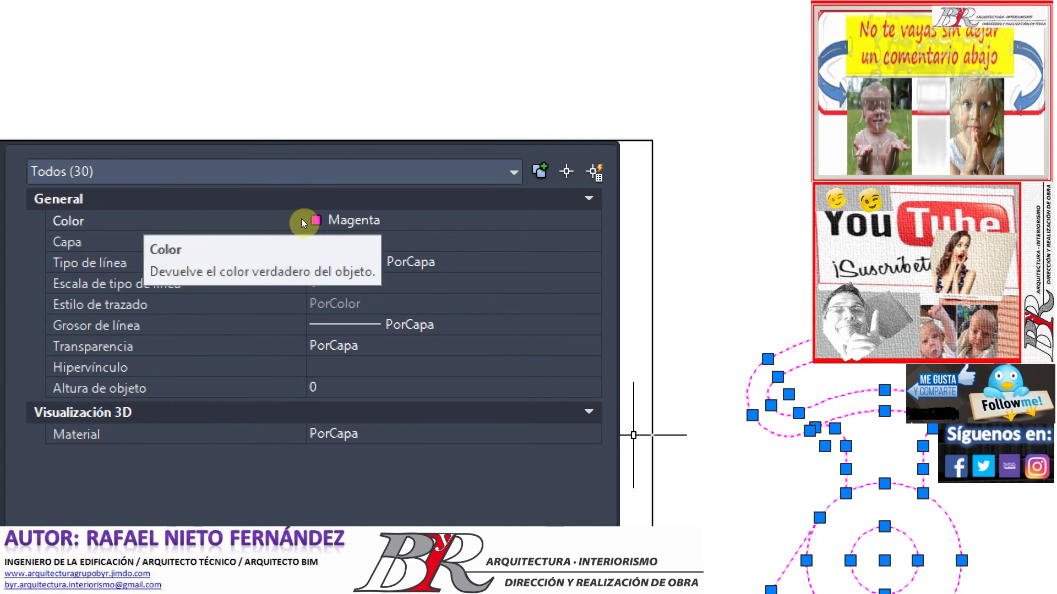
- Open the full colour chooser from the Properties Color list
{"action": "left_click", "coordinate": [391, 220]}
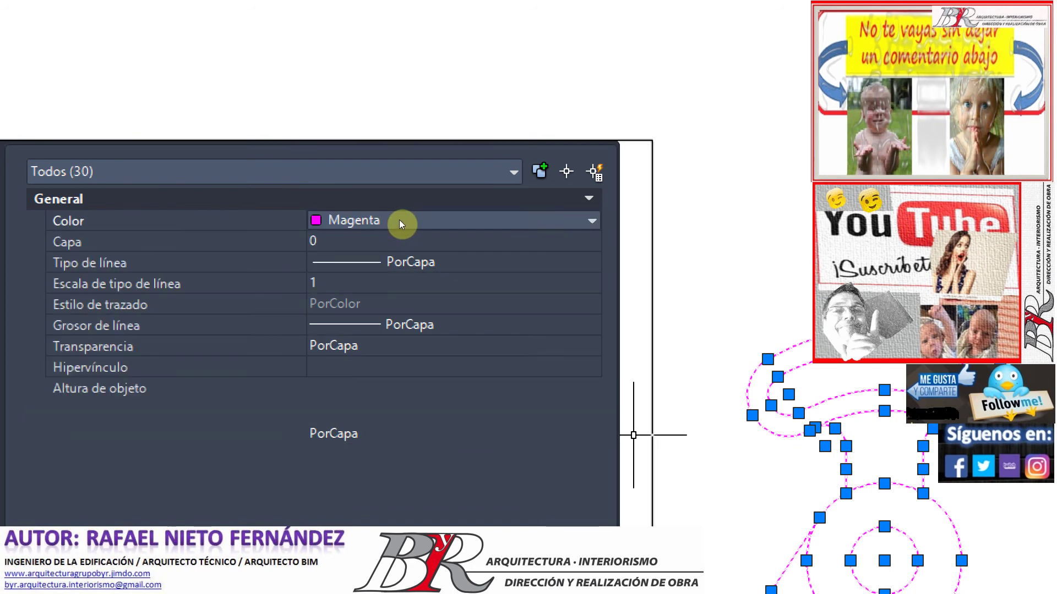
{"action": "left_click", "coordinate": [428, 220]}
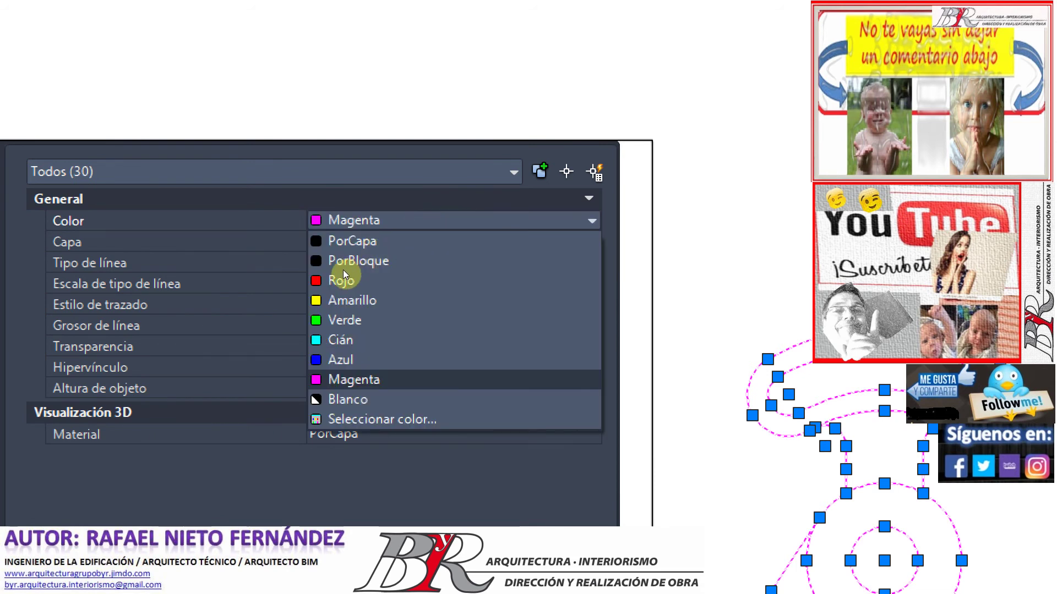
{"action": "key", "text": "Up"}
{"action": "key", "text": "Up"}
{"action": "key", "text": "Up"}
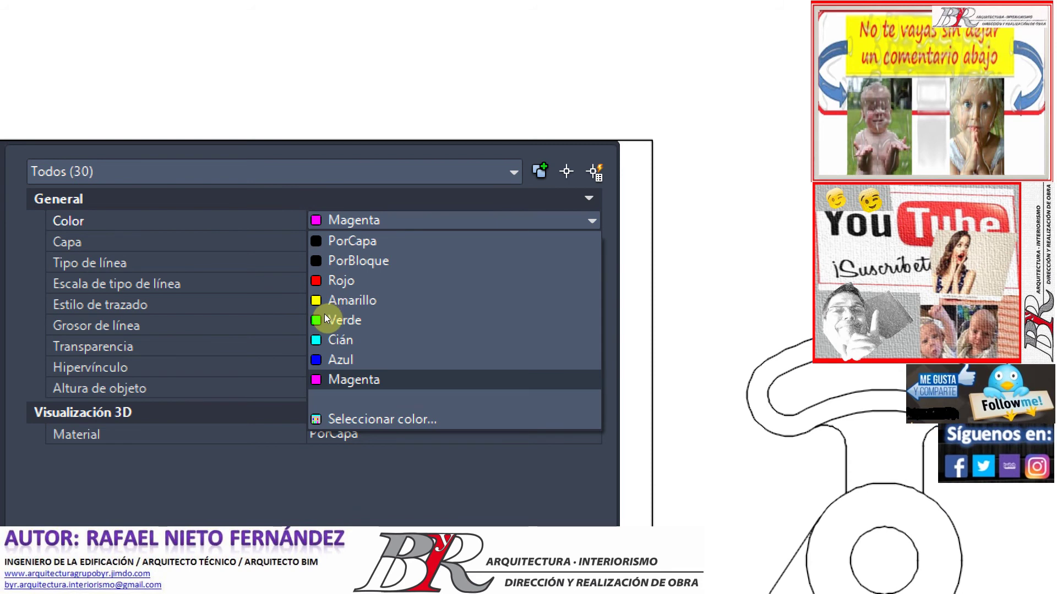
{"action": "key", "text": "Down"}
{"action": "key", "text": "Return"}
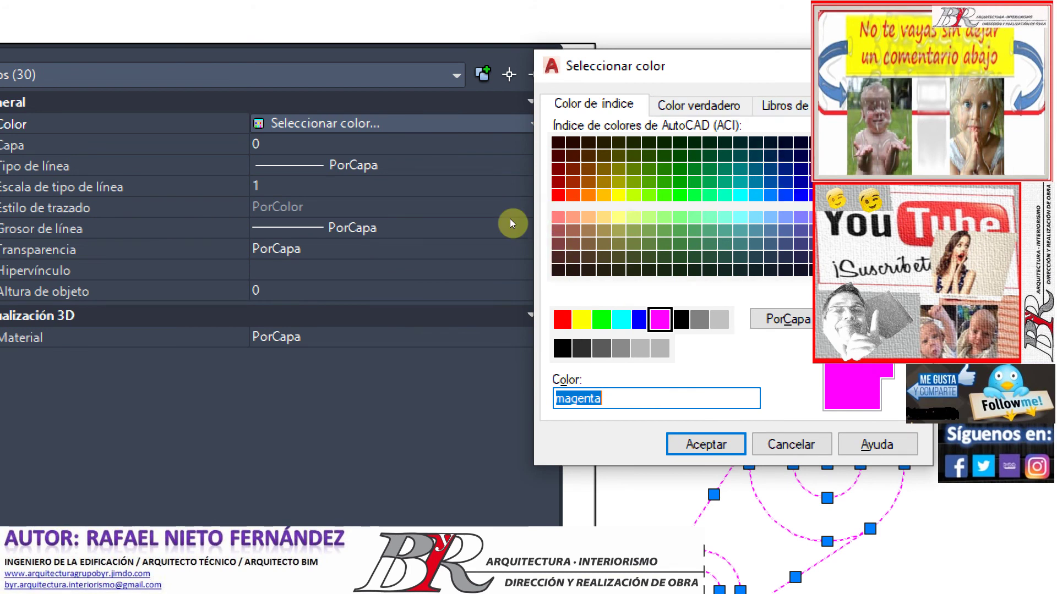
- On the True Color tab, enter RGB 89,217,38 after trying two other values
{"action": "key", "text": "ctrl+Tab"}
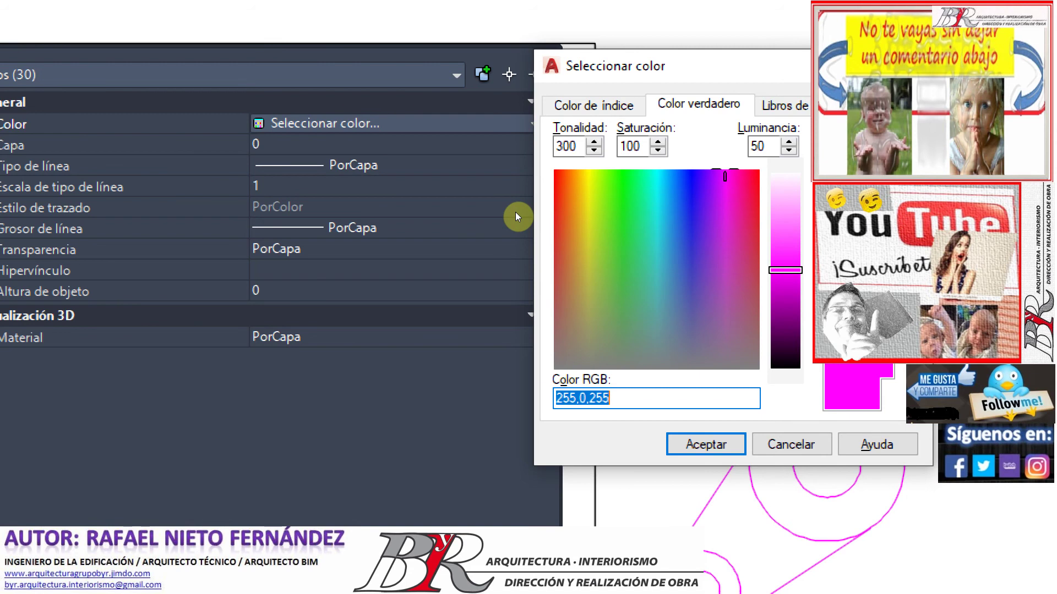
{"action": "type", "text": "84,69,186"}
{"action": "key", "text": "Tab"}
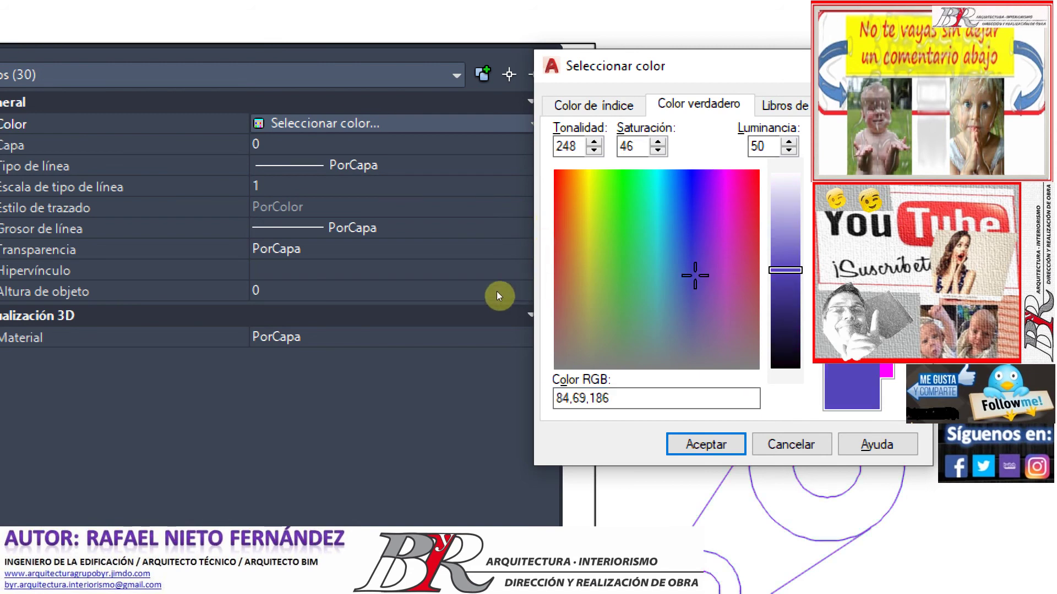
{"action": "type", "text": "59,196,171"}
{"action": "key", "text": "Tab"}
{"action": "type", "text": "89,217,38"}
{"action": "key", "text": "Tab"}
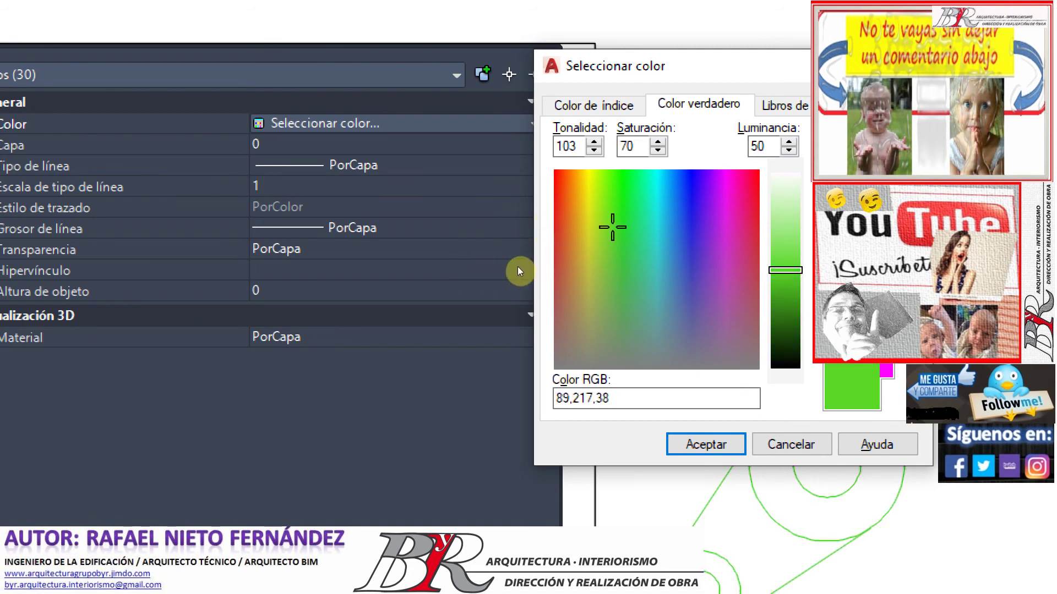
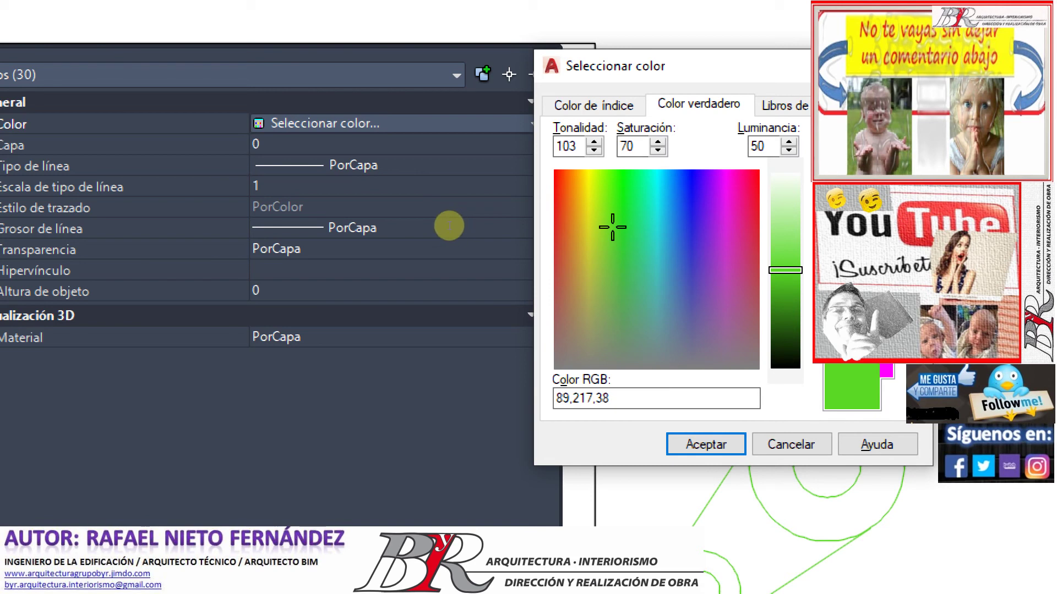
- Raise the hue from 103 to 107 (true colour 77,217,38) and show the DIC Color Guide
{"action": "key", "text": "Tab"}
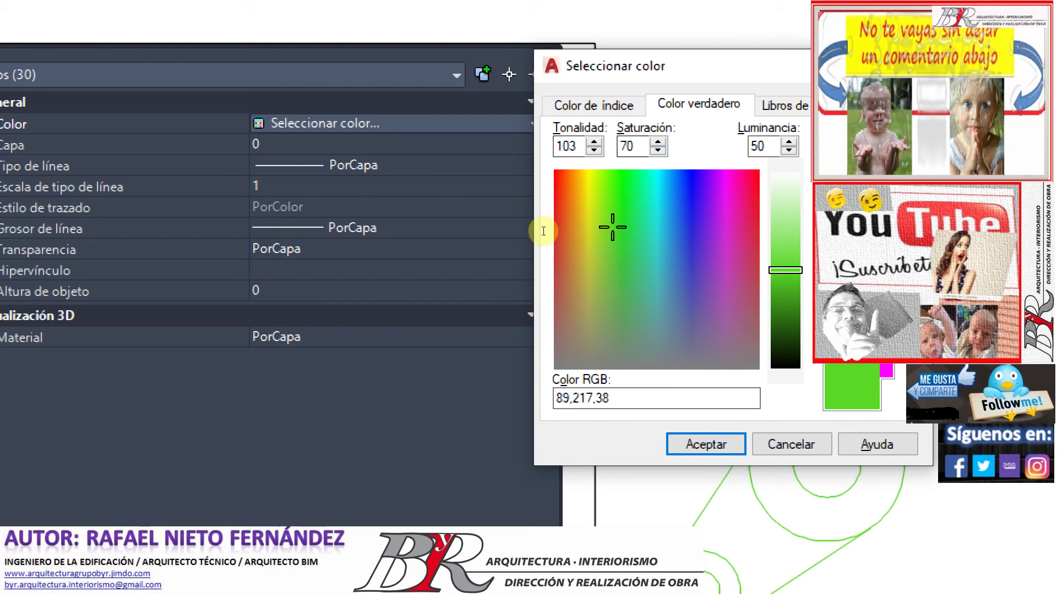
{"action": "key", "text": "Tab"}
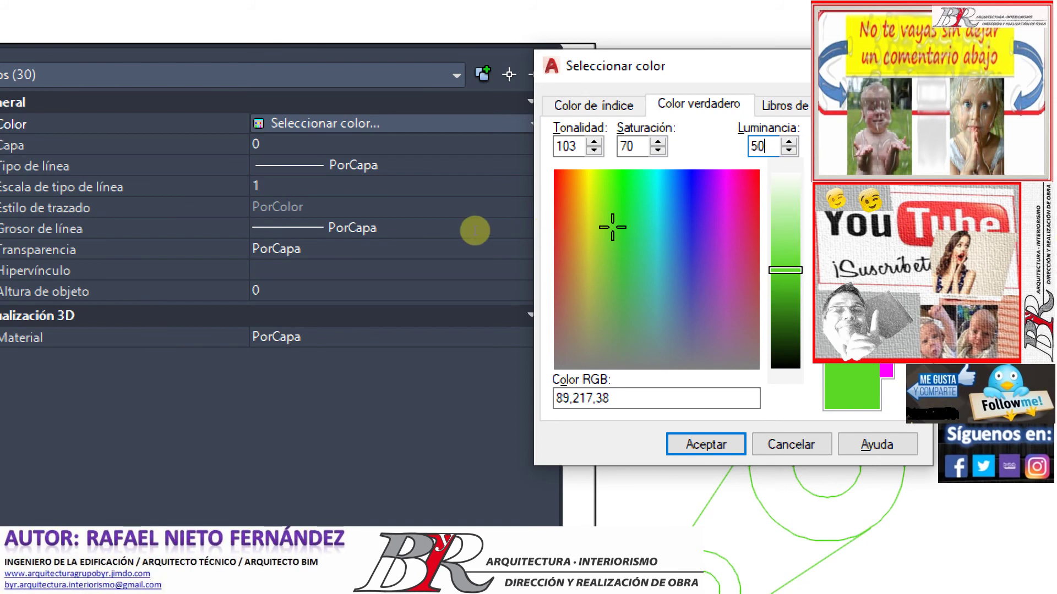
{"action": "key", "text": "shift+Tab"}
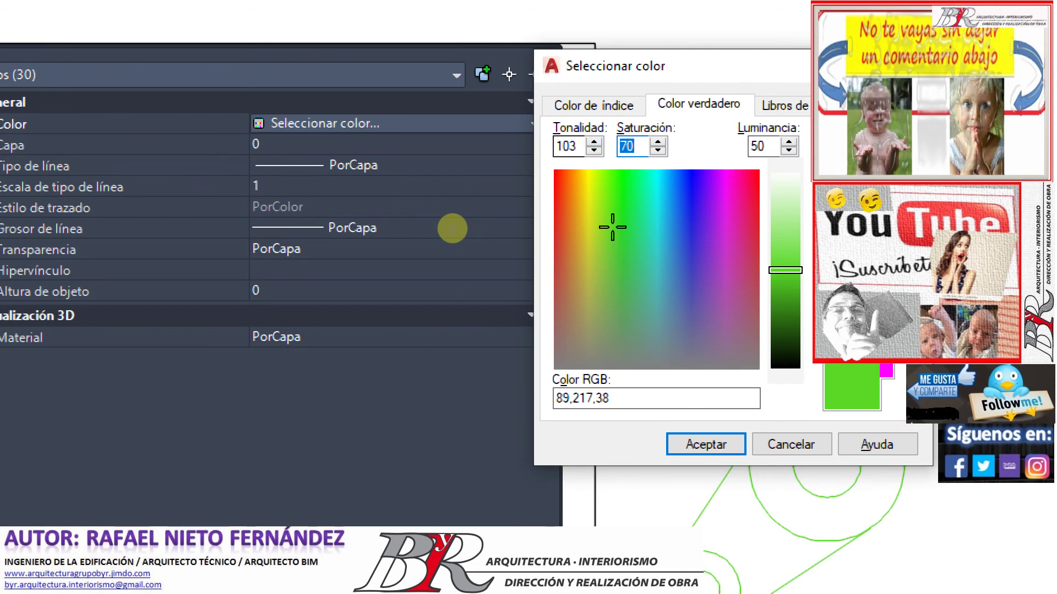
{"action": "key", "text": "shift+Tab"}
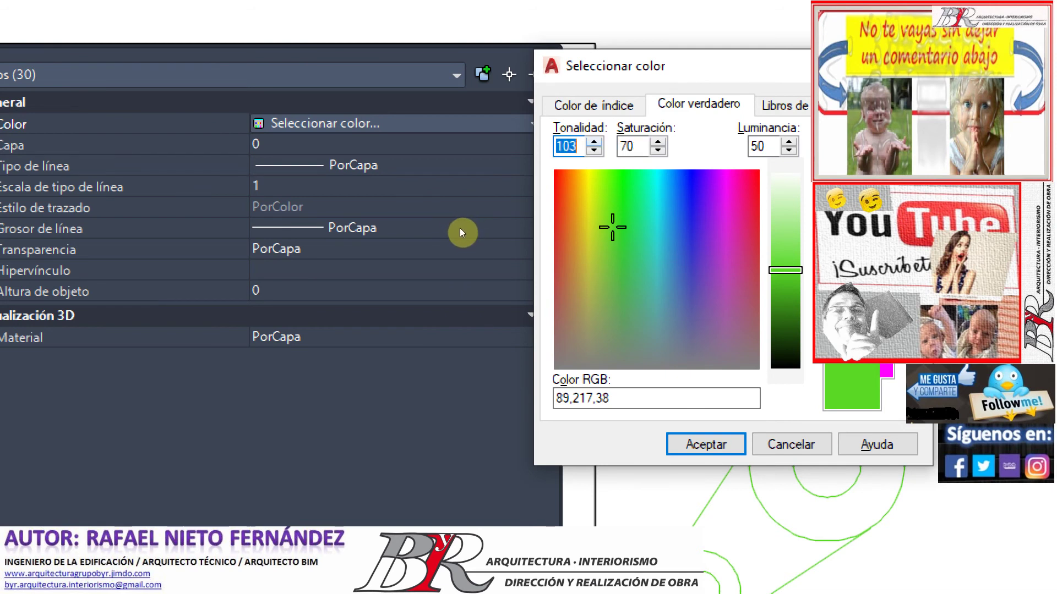
{"action": "key", "text": "Up"}
{"action": "key", "text": "Up"}
{"action": "key", "text": "Up"}
{"action": "key", "text": "Up"}
{"action": "key", "text": "ctrl+Tab"}
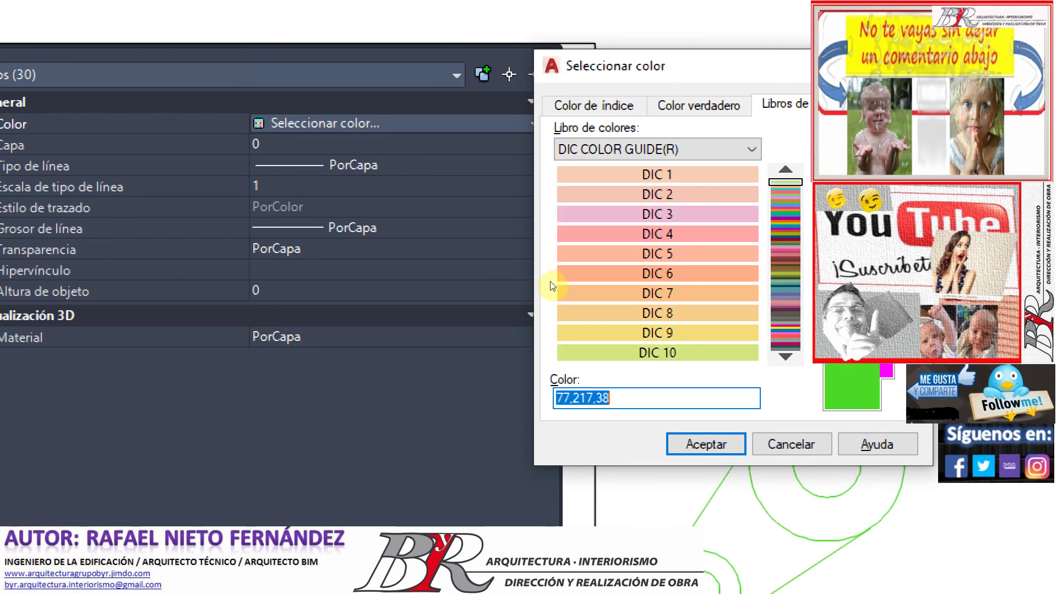
- Pick the teal DIC 649 from the DIC Color Guide and view its true colour 0,173,146
{"action": "scroll", "coordinate": [554, 292], "scroll_direction": "down", "scroll_amount": 10}
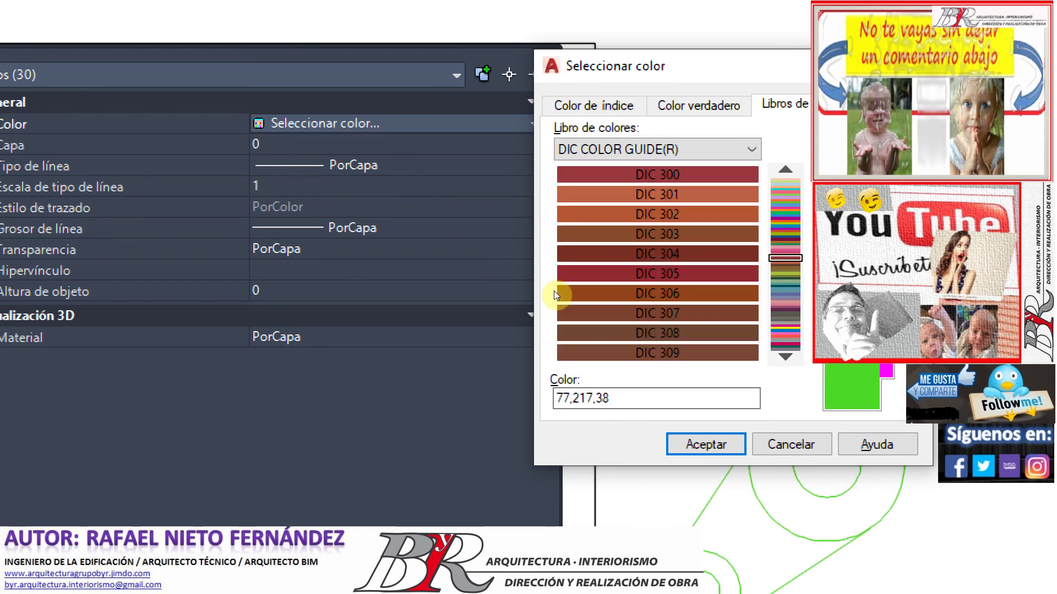
{"action": "scroll", "coordinate": [554, 292], "scroll_direction": "down", "scroll_amount": 4}
{"action": "scroll", "coordinate": [554, 296], "scroll_direction": "down", "scroll_amount": 3}
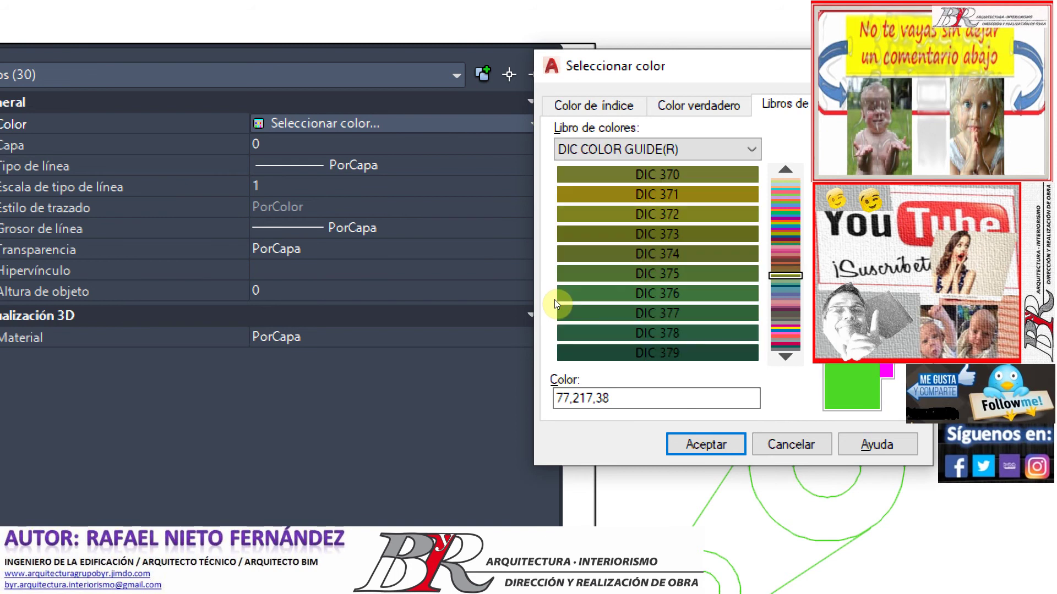
{"action": "scroll", "coordinate": [554, 300], "scroll_direction": "down", "scroll_amount": 4}
{"action": "scroll", "coordinate": [554, 303], "scroll_direction": "down", "scroll_amount": 3}
{"action": "scroll", "coordinate": [553, 309], "scroll_direction": "down", "scroll_amount": 3}
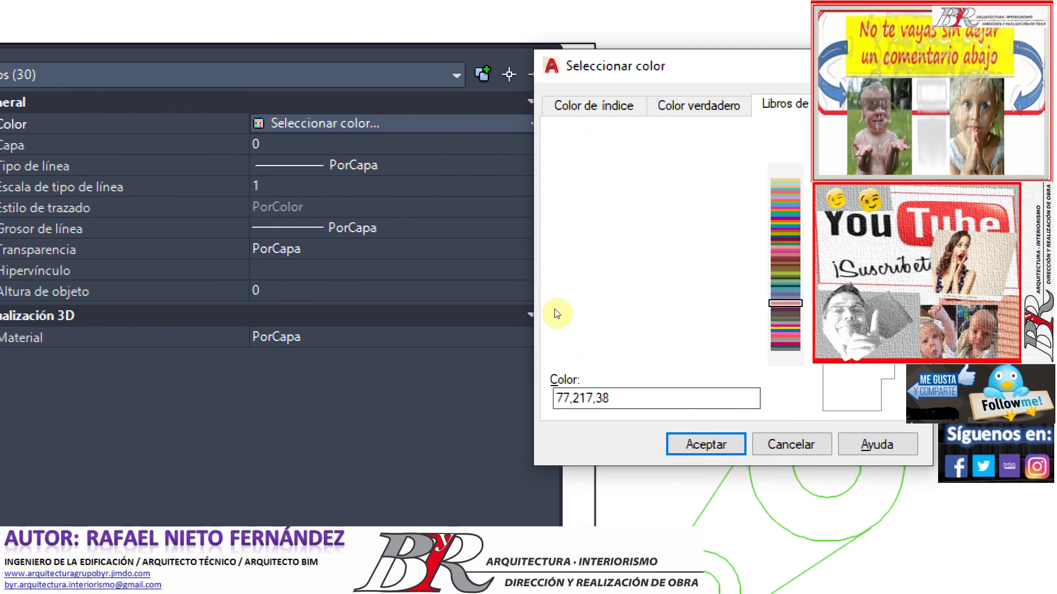
{"action": "scroll", "coordinate": [553, 322], "scroll_direction": "down", "scroll_amount": 2}
{"action": "scroll", "coordinate": [555, 330], "scroll_direction": "down", "scroll_amount": 3}
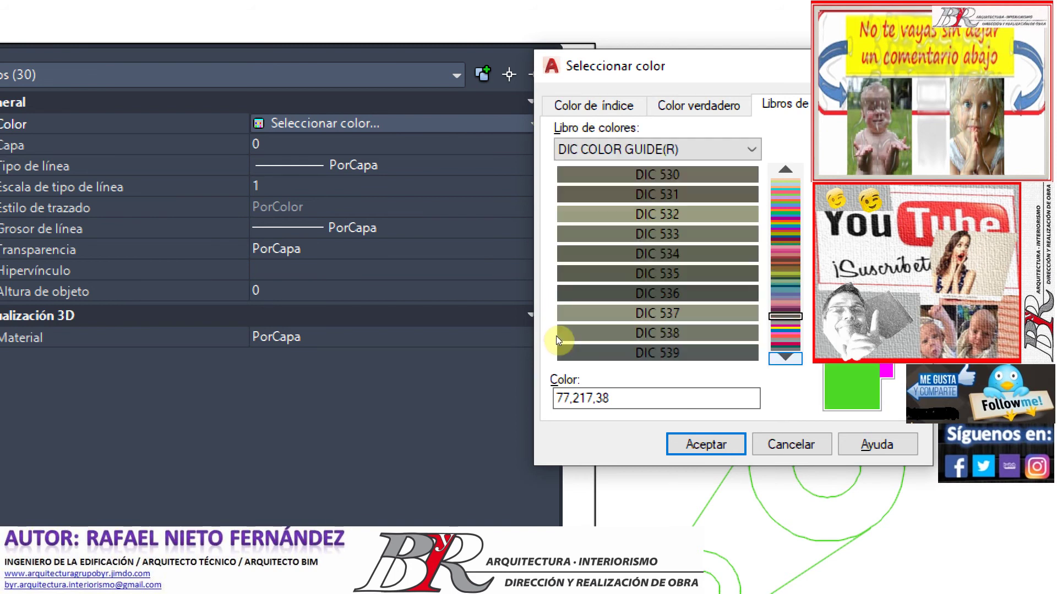
{"action": "scroll", "coordinate": [556, 338], "scroll_direction": "down", "scroll_amount": 3}
{"action": "scroll", "coordinate": [558, 342], "scroll_direction": "down", "scroll_amount": 3}
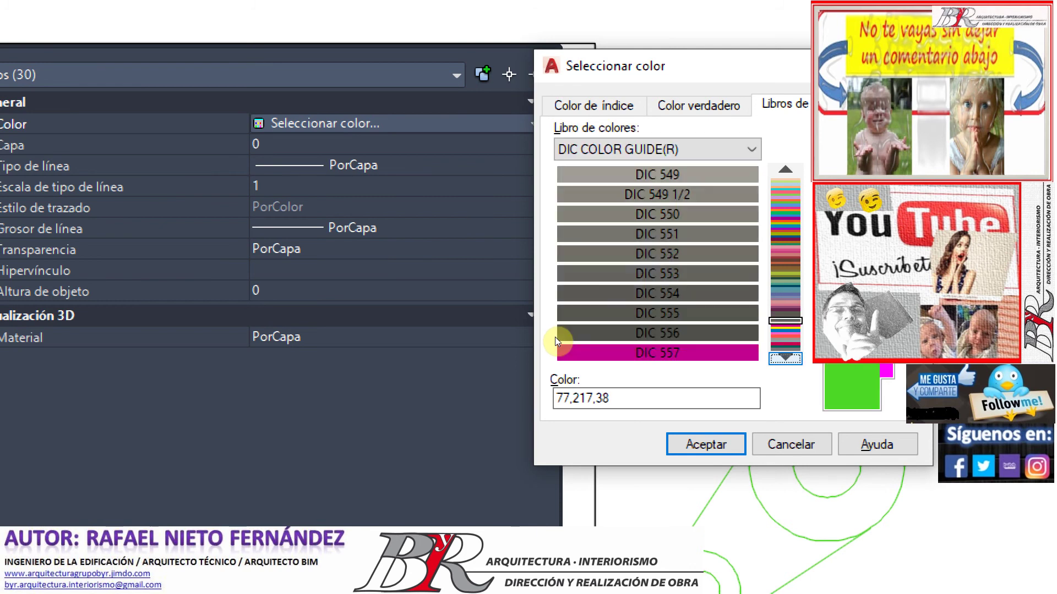
{"action": "scroll", "coordinate": [558, 341], "scroll_direction": "down", "scroll_amount": 5}
{"action": "scroll", "coordinate": [555, 337], "scroll_direction": "down", "scroll_amount": 5}
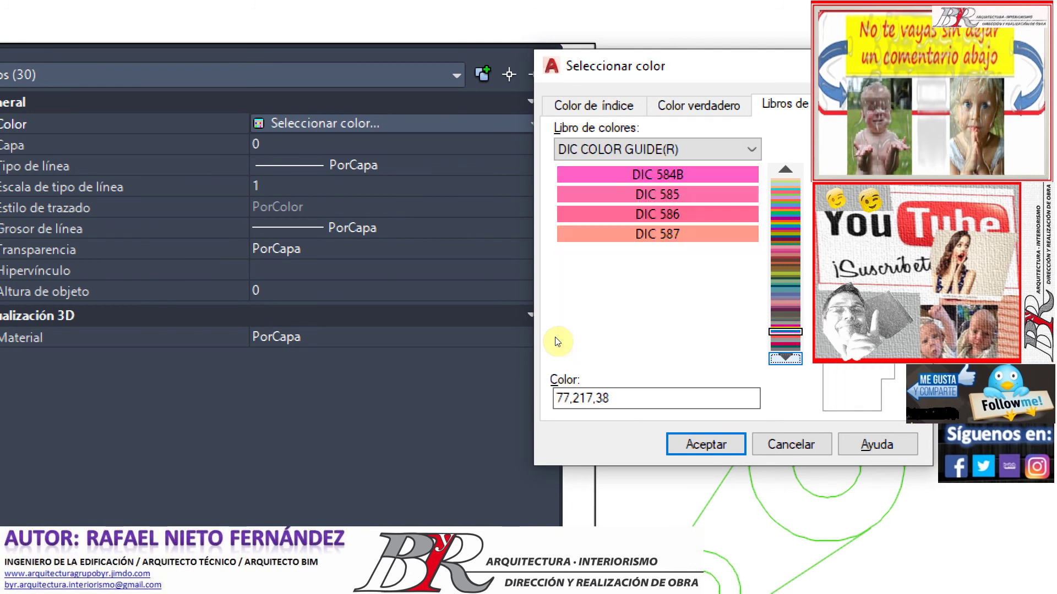
{"action": "scroll", "coordinate": [555, 337], "scroll_direction": "down", "scroll_amount": 3}
{"action": "scroll", "coordinate": [555, 336], "scroll_direction": "down", "scroll_amount": 3}
{"action": "scroll", "coordinate": [555, 337], "scroll_direction": "down", "scroll_amount": 3}
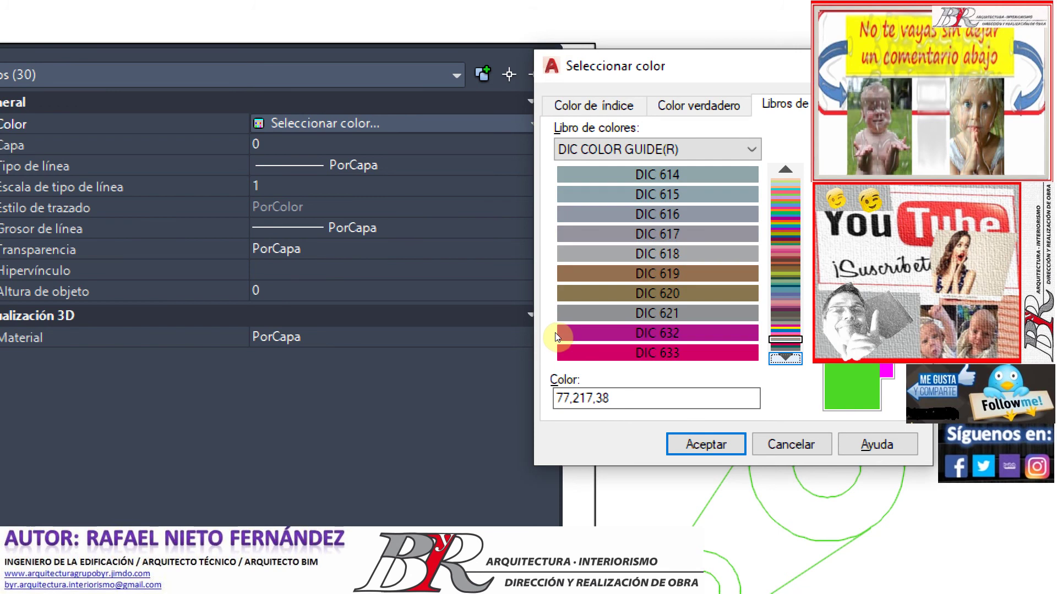
{"action": "scroll", "coordinate": [557, 337], "scroll_direction": "down", "scroll_amount": 3}
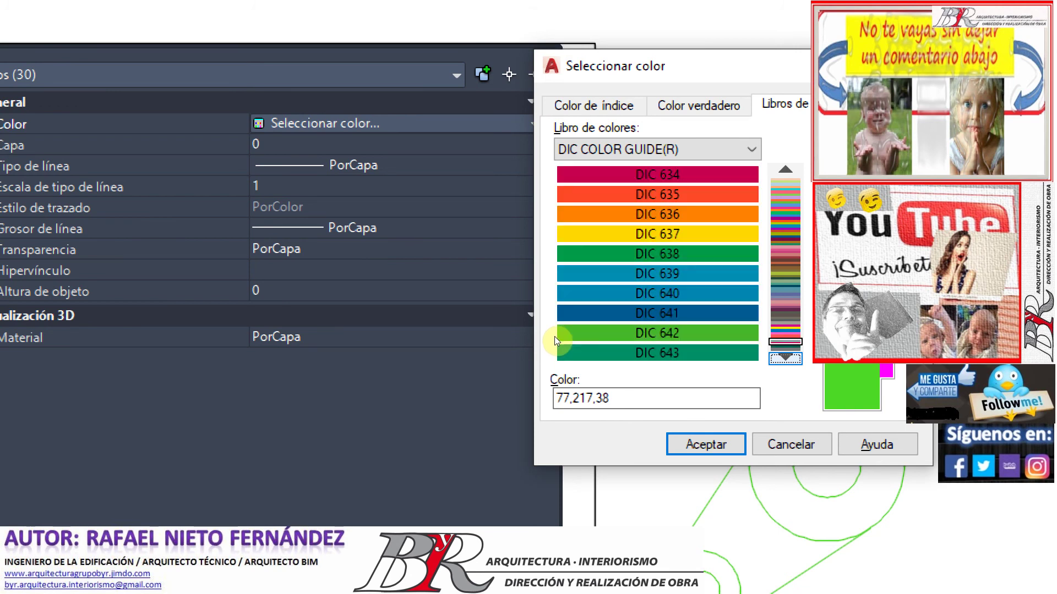
{"action": "scroll", "coordinate": [555, 338], "scroll_direction": "down", "scroll_amount": 3}
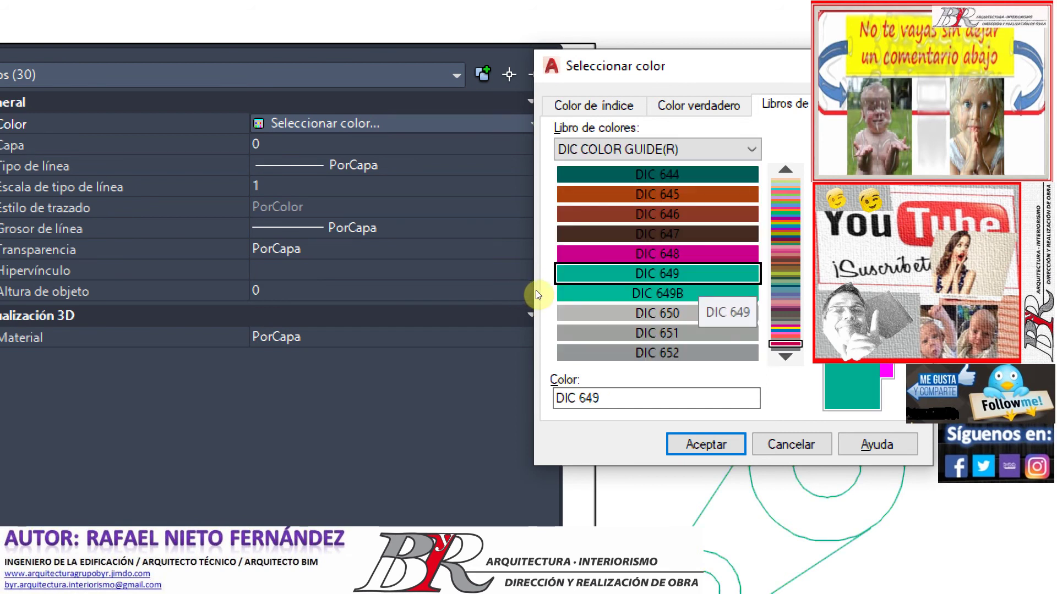
{"action": "left_click", "coordinate": [599, 280]}
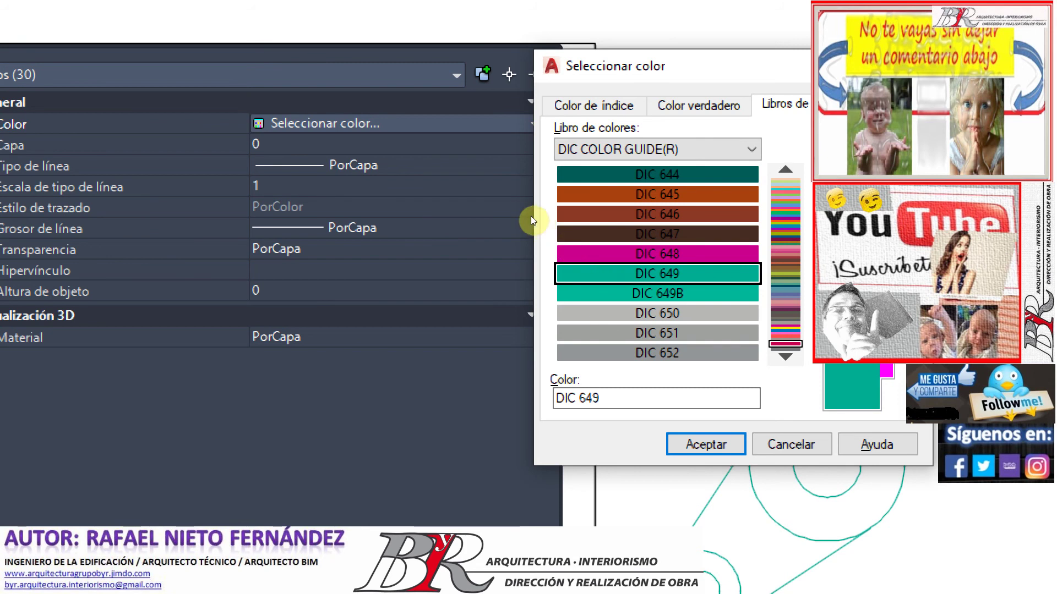
{"action": "key", "text": "ctrl+shift+Tab"}
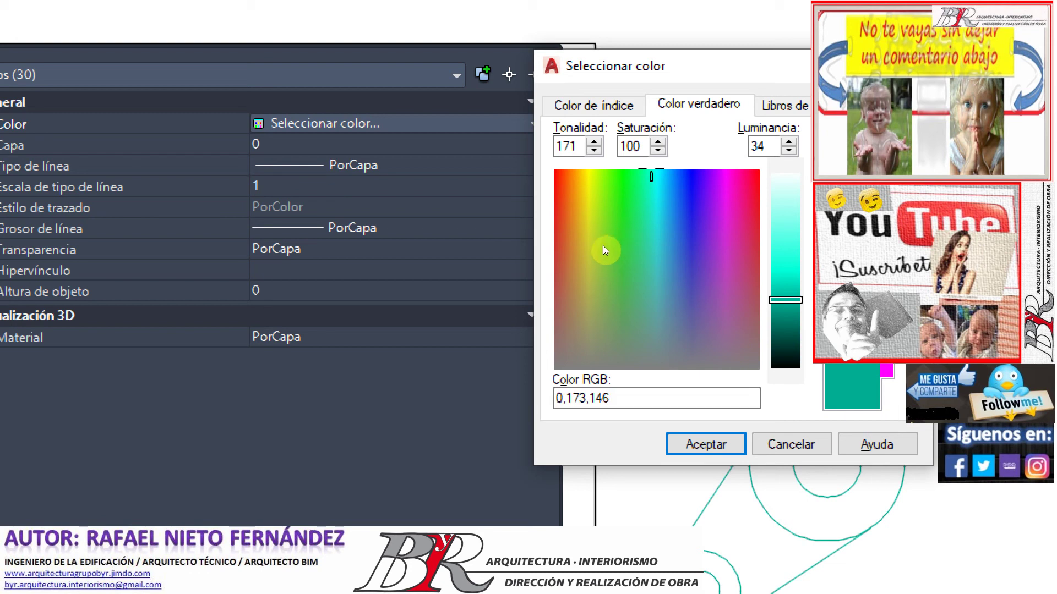
- Switch the colour model to RGB and set red 13, green 192 and blue about 215
{"action": "key", "text": "Down"}
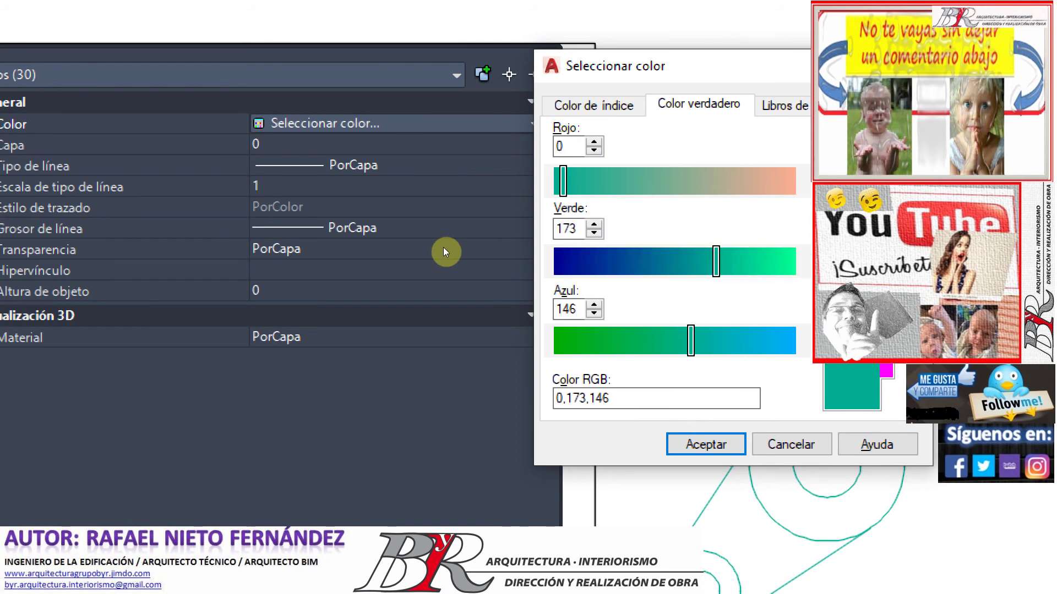
{"action": "type", "text": "19"}
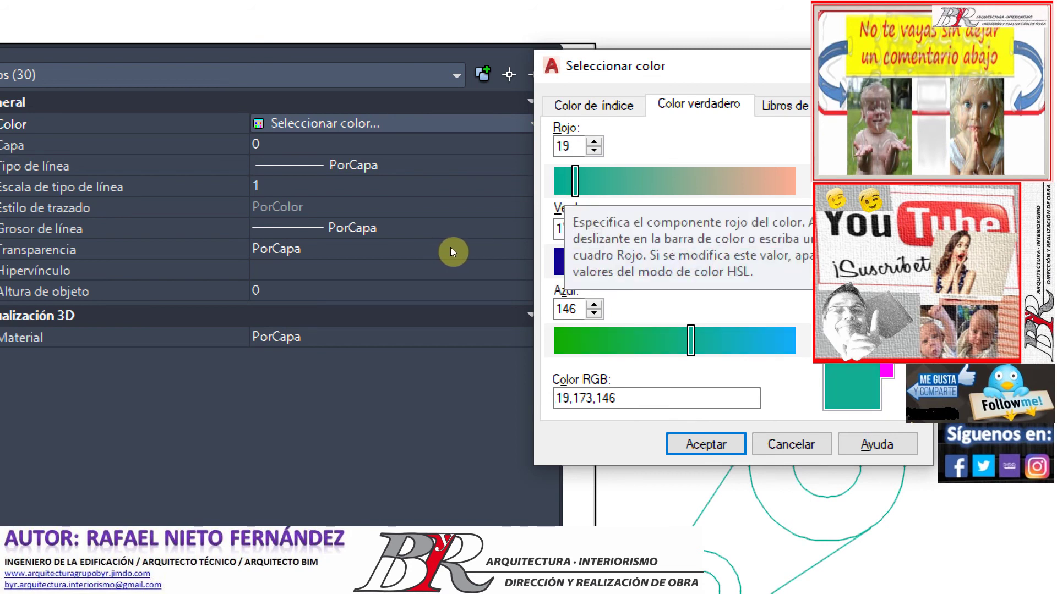
{"action": "key", "text": "Up"}
{"action": "key", "text": "Up"}
{"action": "key", "text": "Up"}
{"action": "key", "text": "Down"}
{"action": "key", "text": "Down"}
{"action": "key", "text": "Down"}
{"action": "key", "text": "Down"}
{"action": "key", "text": "Down"}
{"action": "key", "text": "Tab"}
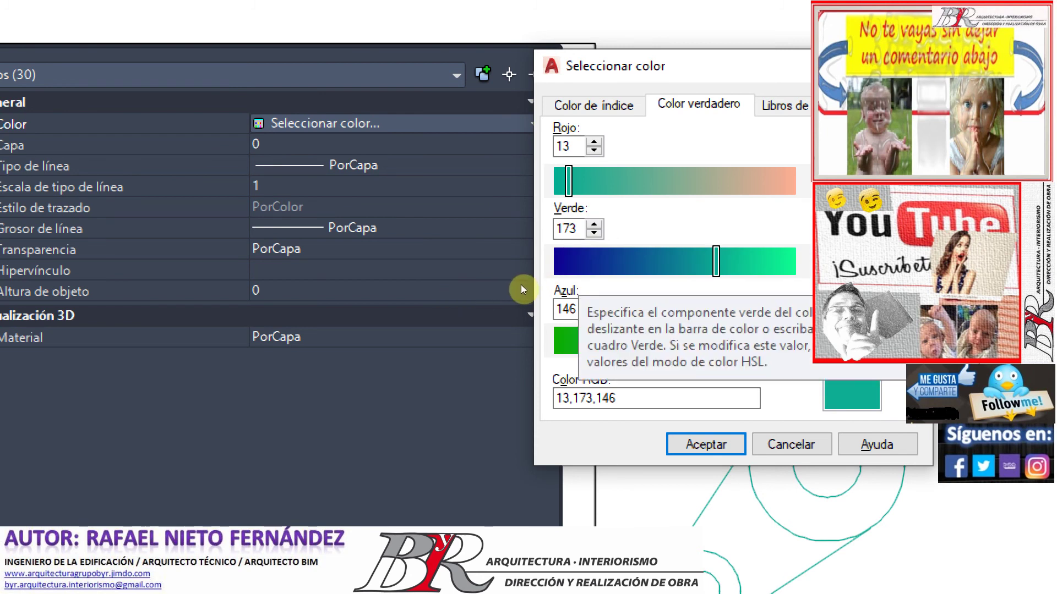
{"action": "key", "text": "Up"}
{"action": "key", "text": "Up"}
{"action": "key", "text": "Up"}
{"action": "key", "text": "Up"}
{"action": "key", "text": "Up"}
{"action": "key", "text": "Up"}
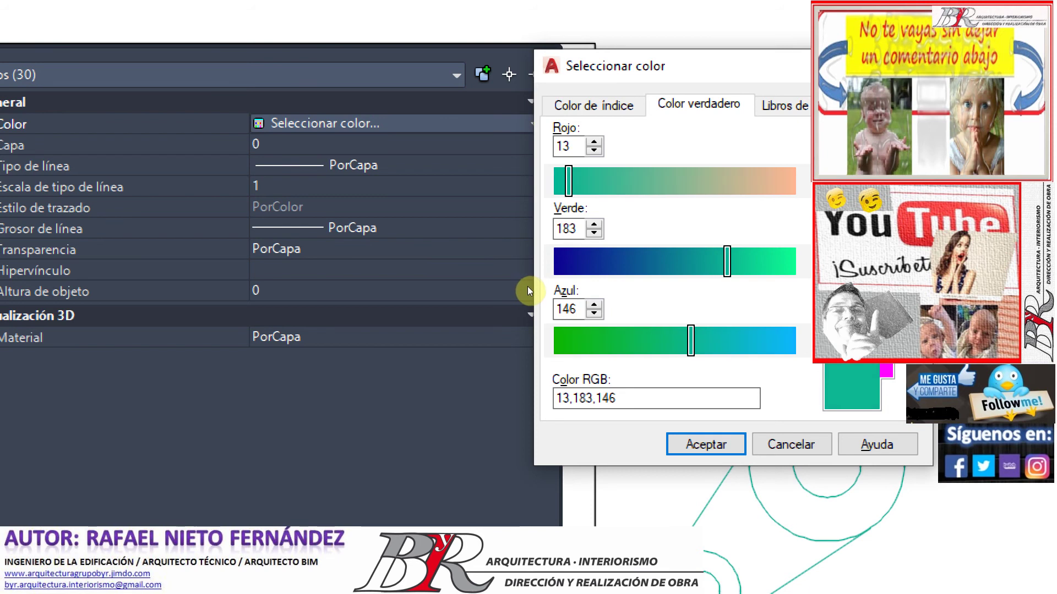
{"action": "key", "text": "Up"}
{"action": "key", "text": "Up"}
{"action": "key", "text": "Up"}
{"action": "key", "text": "Up"}
{"action": "key", "text": "Up"}
{"action": "key", "text": "Up"}
{"action": "key", "text": "Up"}
{"action": "key", "text": "Tab"}
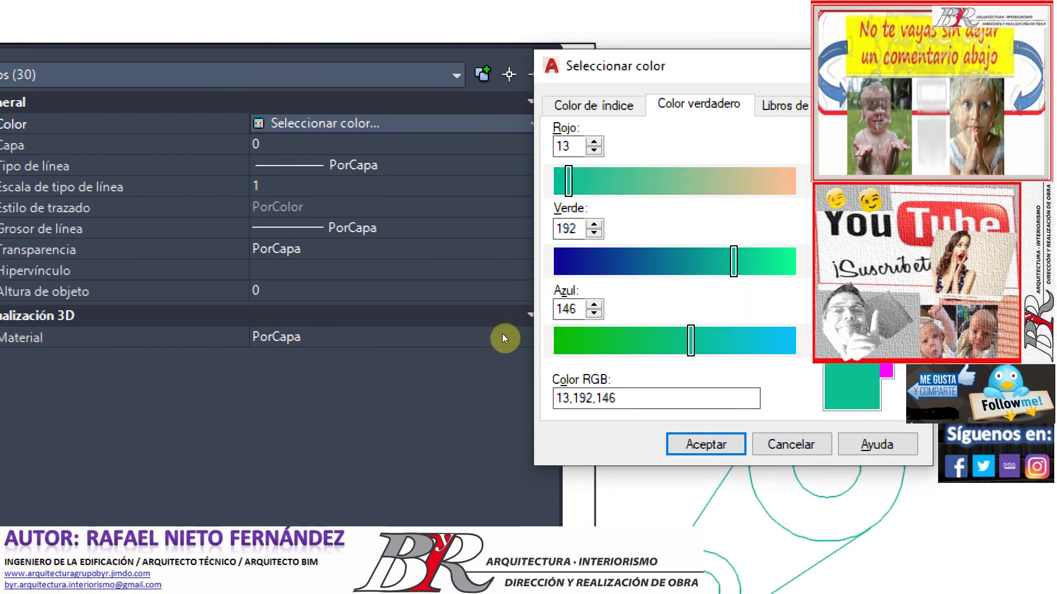
{"action": "key", "text": "Up"}
{"action": "key", "text": "Up"}
{"action": "key", "text": "Up"}
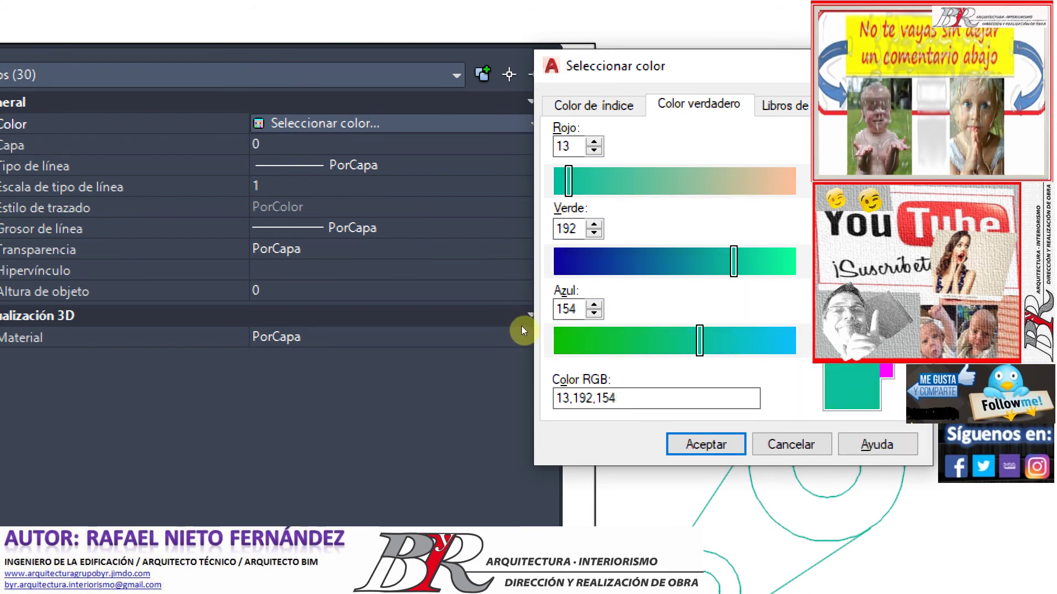
{"action": "key", "text": "Up"}
{"action": "key", "text": "Up"}
{"action": "key", "text": "Up"}
{"action": "key", "text": "Up"}
{"action": "key", "text": "Up"}
{"action": "key", "text": "Up"}
{"action": "key", "text": "Up"}
{"action": "key", "text": "Up"}
{"action": "key", "text": "Up"}
{"action": "key", "text": "Up"}
{"action": "key", "text": "Up"}
{"action": "key", "text": "Up"}
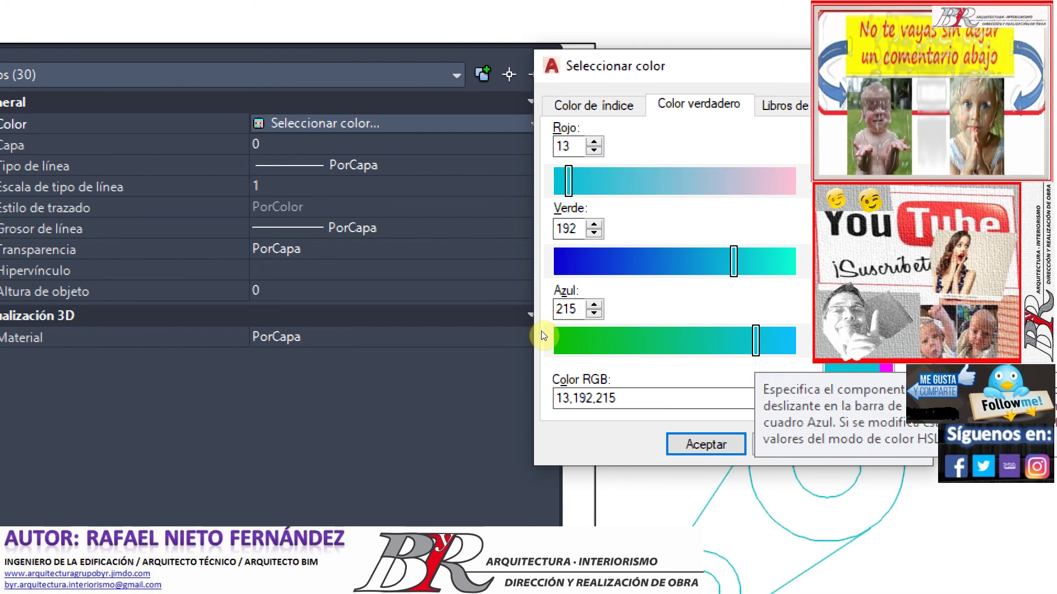
{"action": "key", "text": "Up"}
{"action": "key", "text": "Up"}
{"action": "key", "text": "Up"}
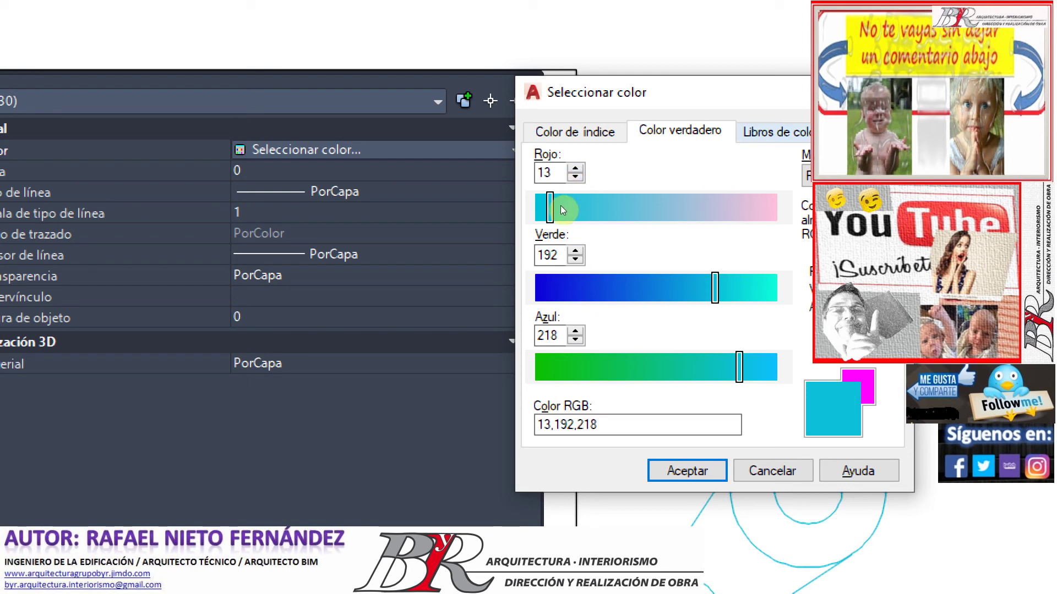
- Browse the DIC Color Guide swatches, then return to True Color showing RGB 13,192,218
{"action": "key", "text": "ctrl+Tab"}
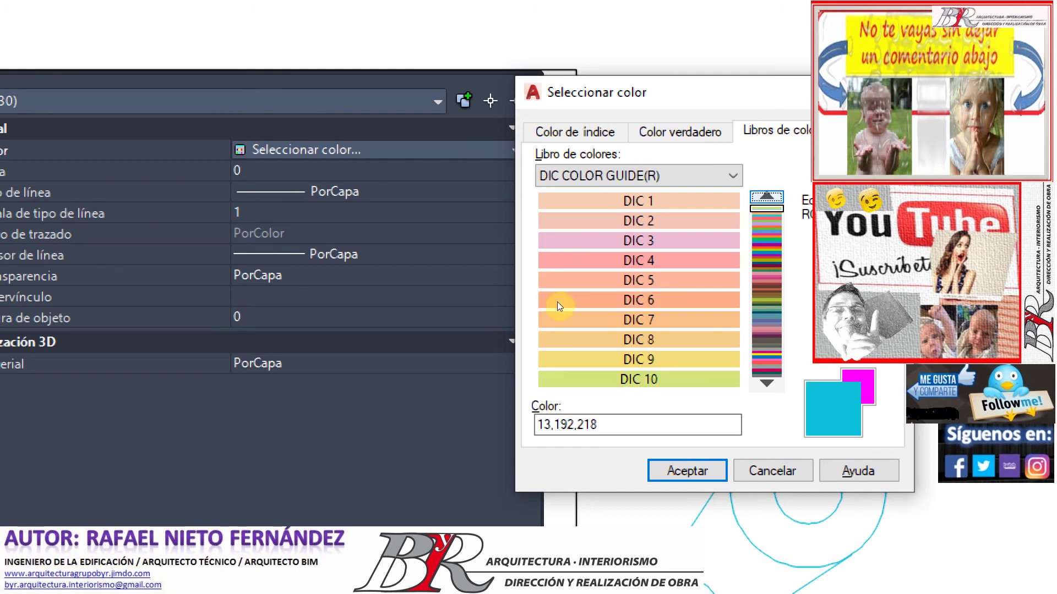
{"action": "scroll", "coordinate": [556, 336], "scroll_direction": "down", "scroll_amount": 1}
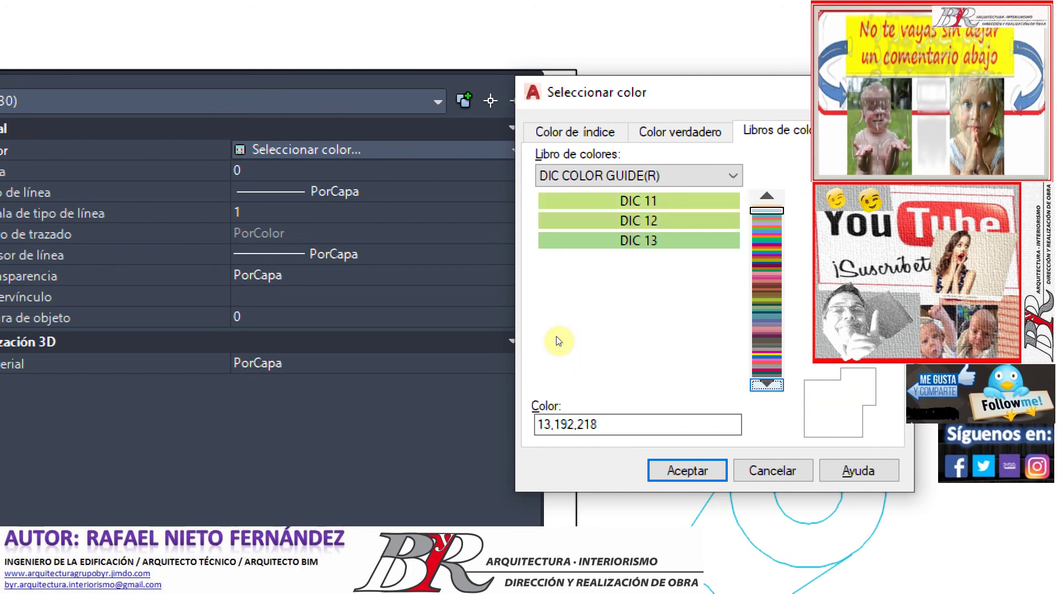
{"action": "scroll", "coordinate": [556, 335], "scroll_direction": "down", "scroll_amount": 1}
{"action": "scroll", "coordinate": [556, 336], "scroll_direction": "down", "scroll_amount": 1}
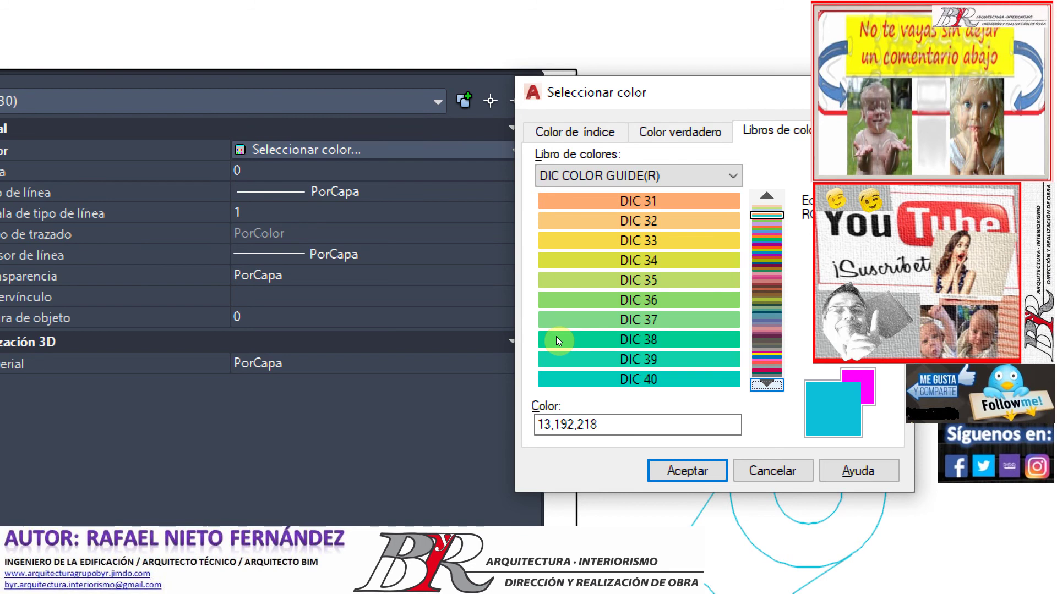
{"action": "scroll", "coordinate": [556, 335], "scroll_direction": "down", "scroll_amount": 1}
{"action": "scroll", "coordinate": [557, 340], "scroll_direction": "down", "scroll_amount": 1}
{"action": "scroll", "coordinate": [557, 340], "scroll_direction": "down", "scroll_amount": 1}
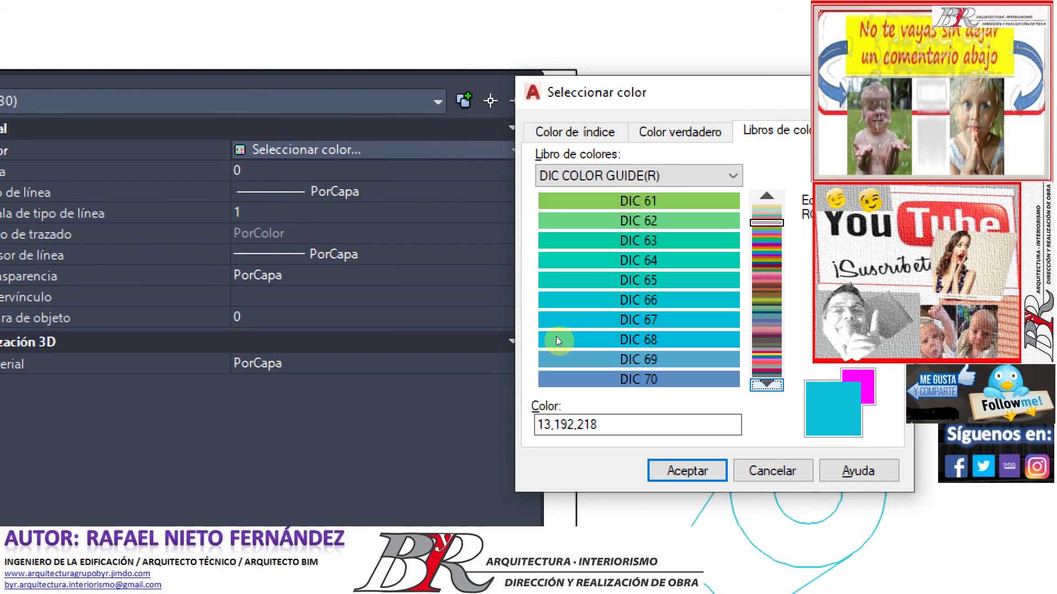
{"action": "scroll", "coordinate": [557, 340], "scroll_direction": "down", "scroll_amount": 1}
{"action": "scroll", "coordinate": [556, 341], "scroll_direction": "down", "scroll_amount": 1}
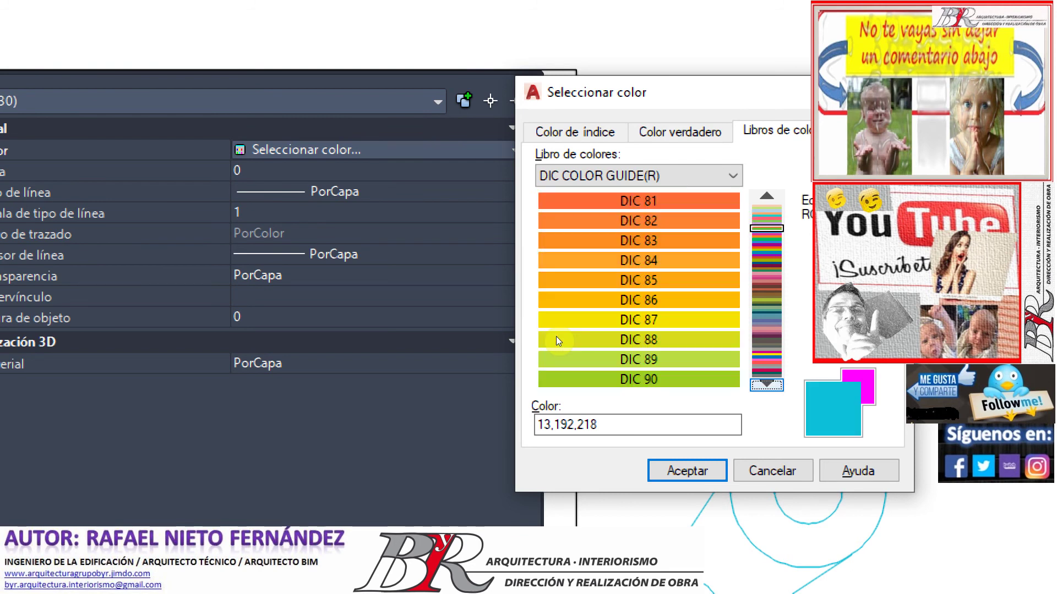
{"action": "scroll", "coordinate": [557, 341], "scroll_direction": "down", "scroll_amount": 1}
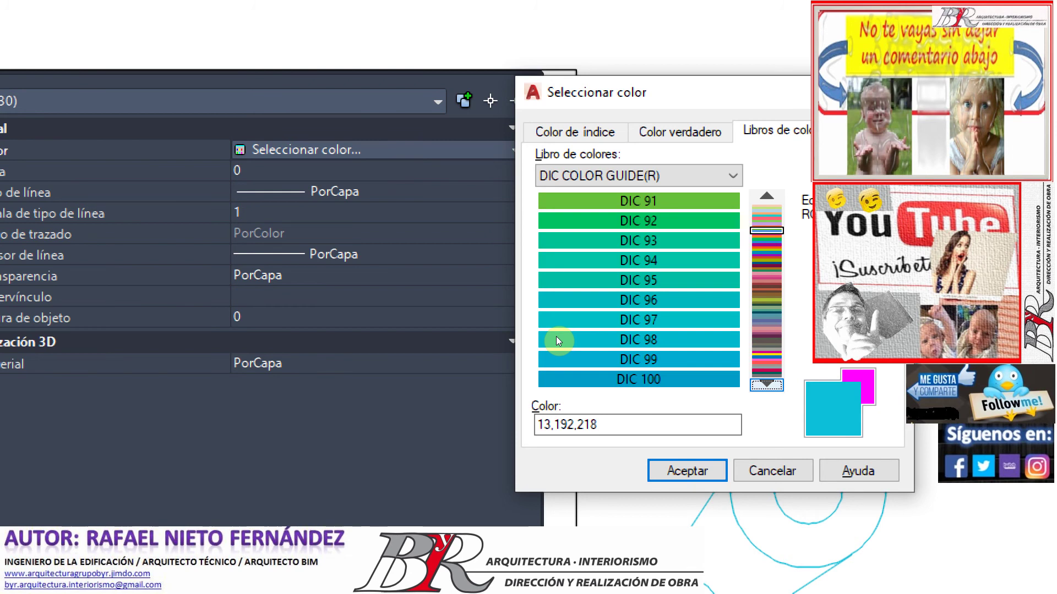
{"action": "scroll", "coordinate": [558, 341], "scroll_direction": "down", "scroll_amount": 1}
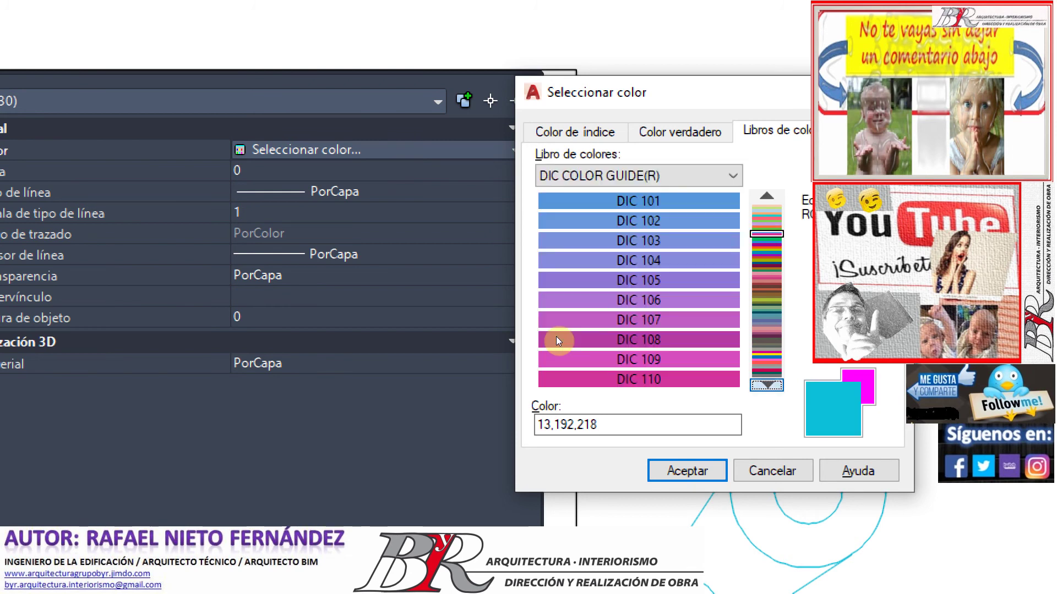
{"action": "scroll", "coordinate": [558, 341], "scroll_direction": "down", "scroll_amount": 1}
{"action": "scroll", "coordinate": [555, 341], "scroll_direction": "down", "scroll_amount": 1}
{"action": "scroll", "coordinate": [556, 342], "scroll_direction": "down", "scroll_amount": 1}
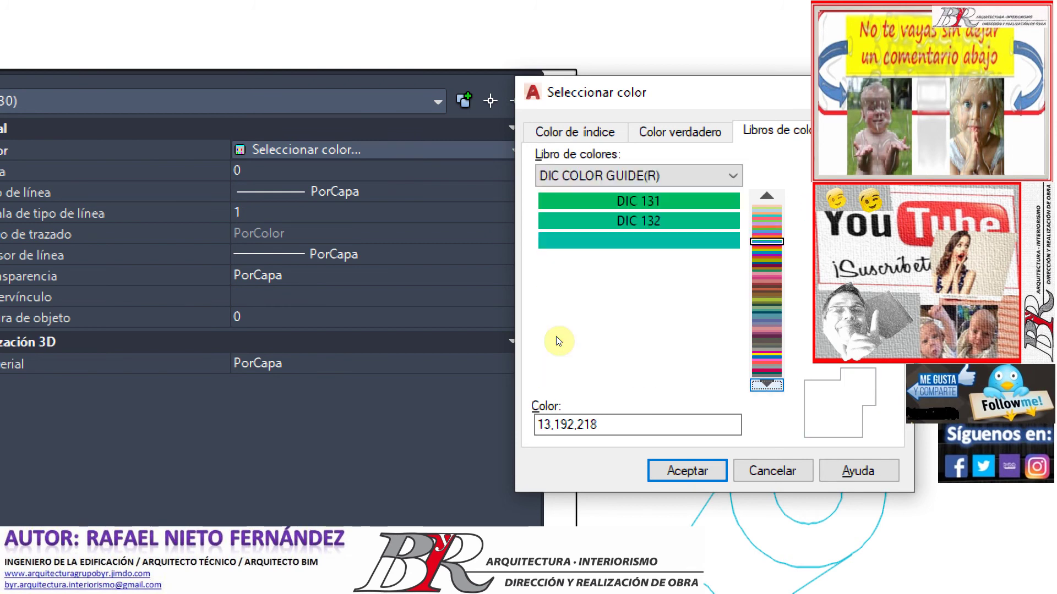
{"action": "scroll", "coordinate": [555, 341], "scroll_direction": "down", "scroll_amount": 1}
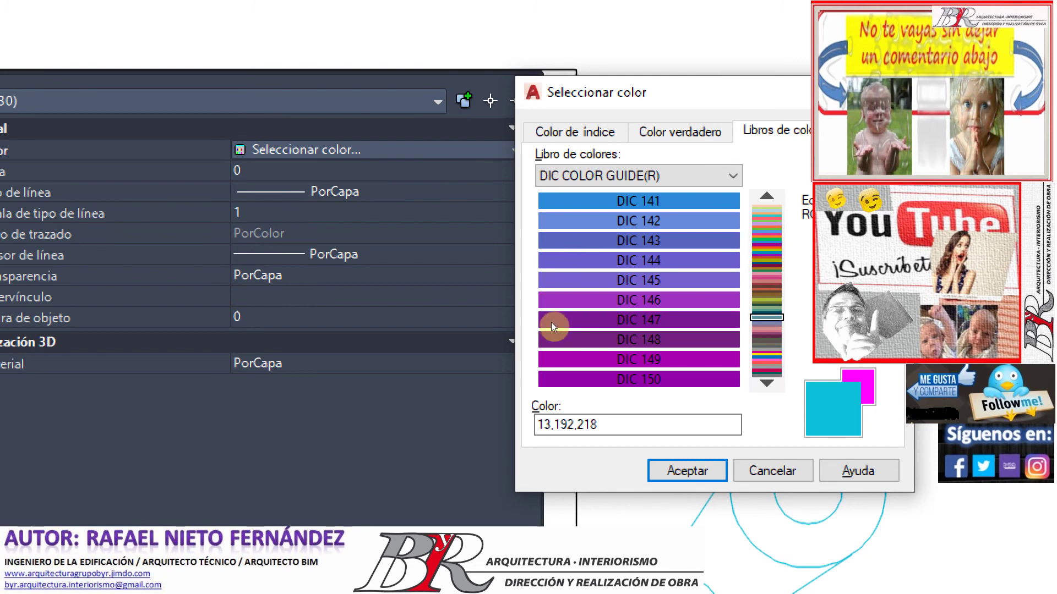
{"action": "scroll", "coordinate": [550, 334], "scroll_direction": "down", "scroll_amount": 10}
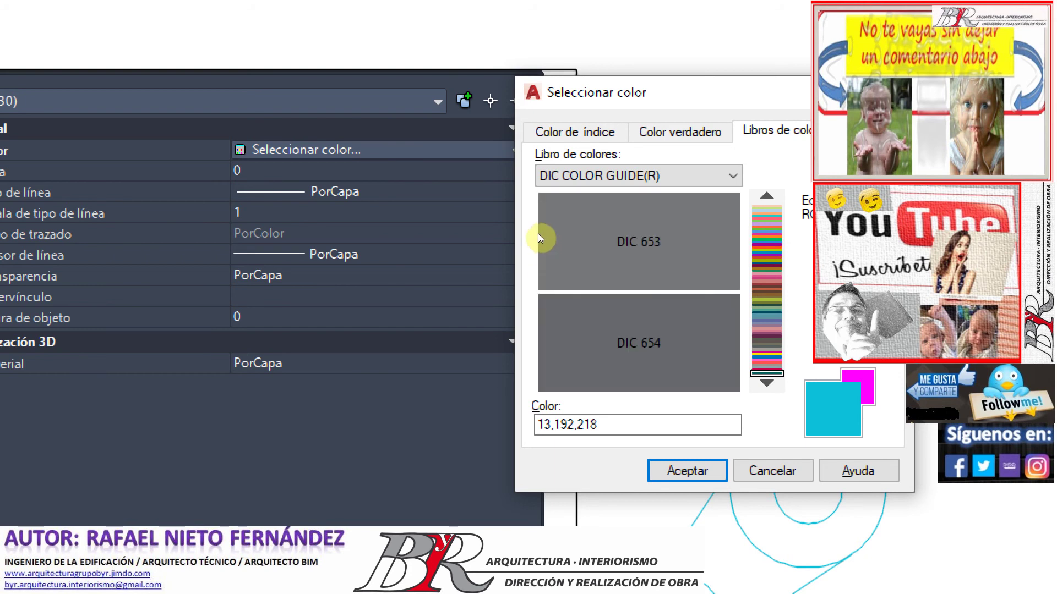
{"action": "key", "text": "ctrl+shift+Tab"}
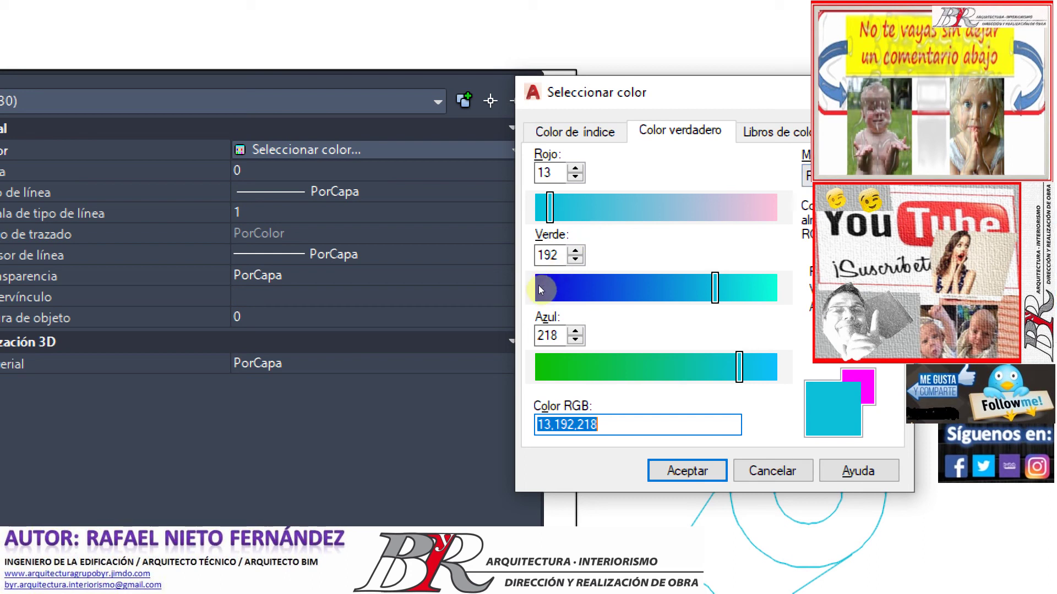
- Raise green to 224, then cancel the colour dialog so the outline stays magenta
{"action": "scroll", "coordinate": [544, 285], "scroll_direction": "up", "scroll_amount": 3}
{"action": "scroll", "coordinate": [545, 285], "scroll_direction": "up", "scroll_amount": 2}
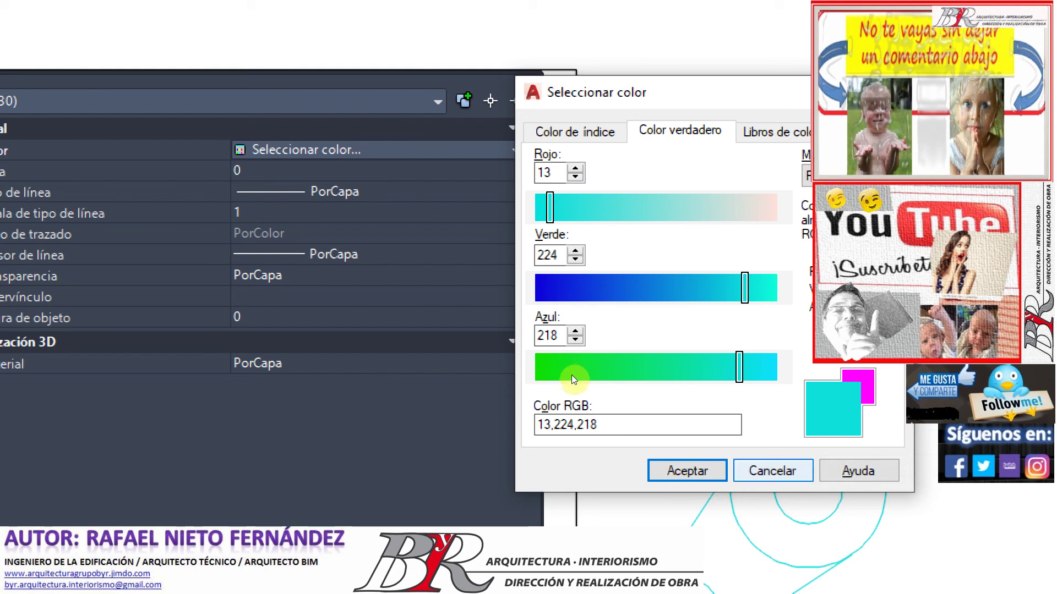
{"action": "key", "text": "Escape"}
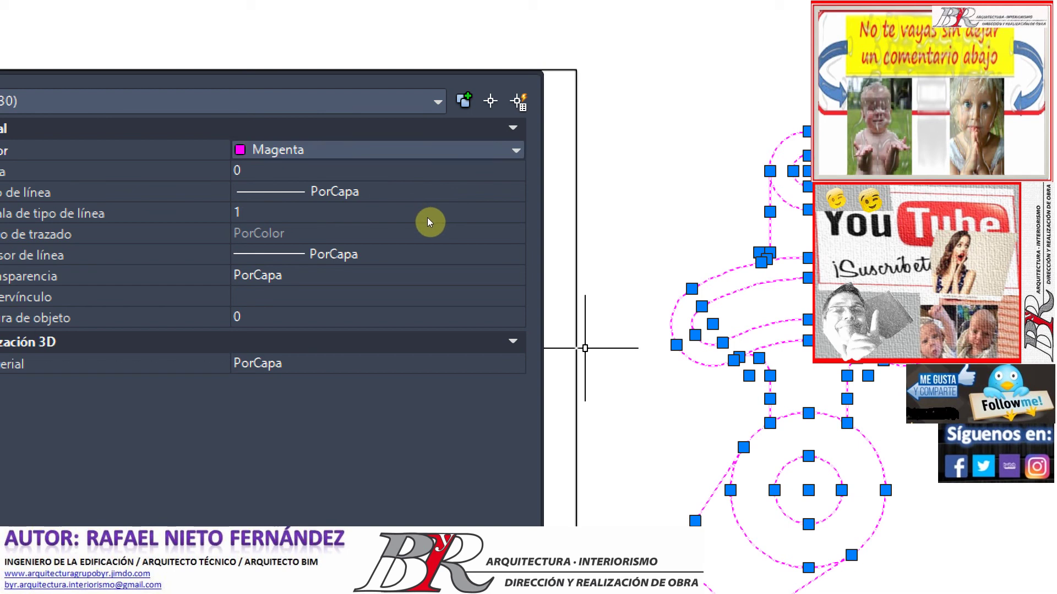
- Set the selected Soporte outline's colour to Azul, close Properties and clear the selection
{"action": "key", "text": "alt+Down"}
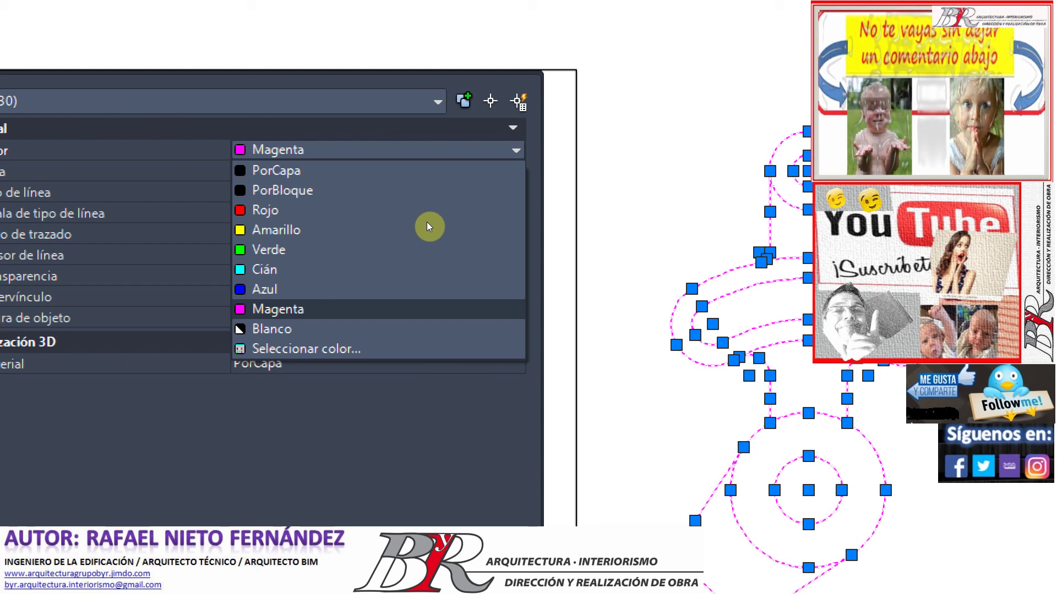
{"action": "left_click", "coordinate": [328, 285]}
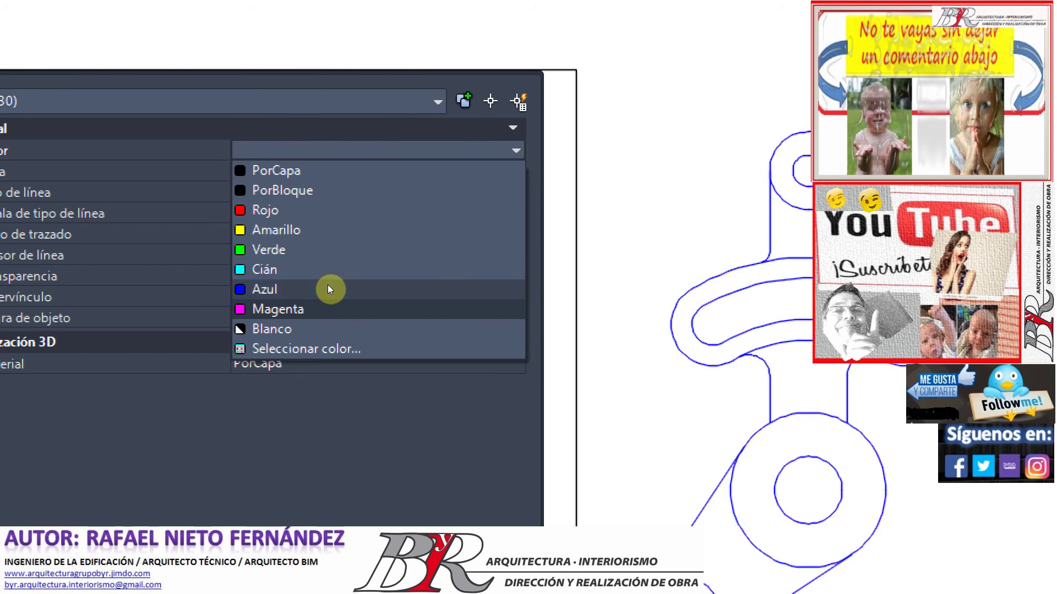
{"action": "left_click", "coordinate": [328, 286]}
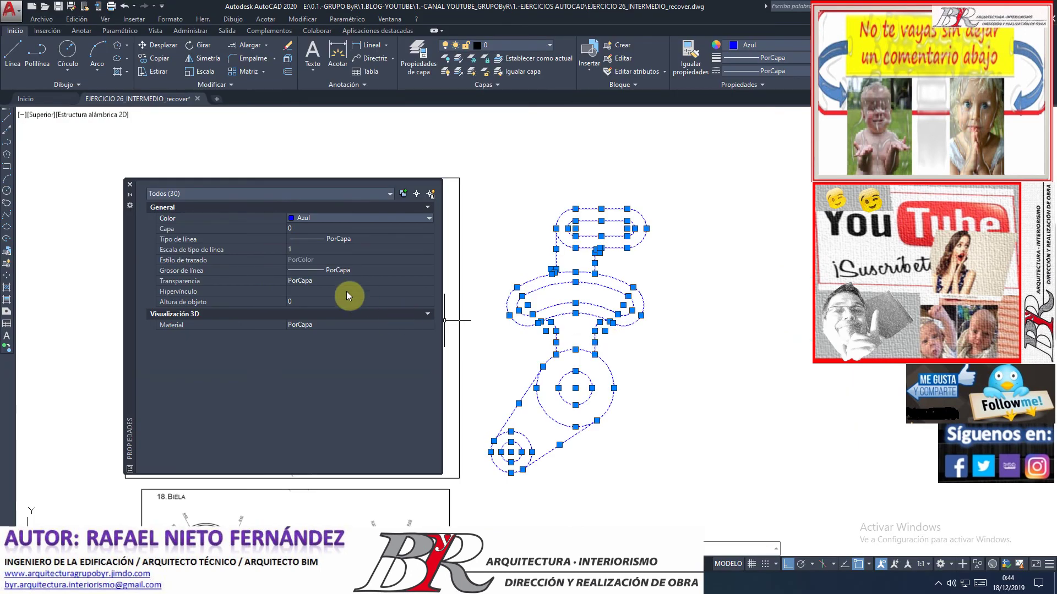
{"action": "left_click", "coordinate": [131, 185]}
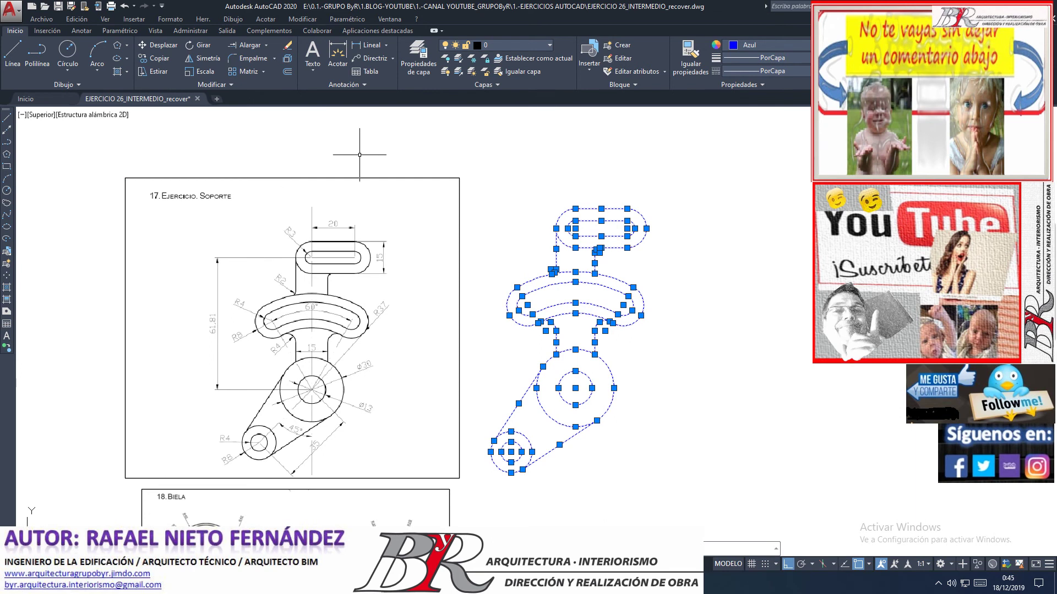
{"action": "key", "text": "Escape"}
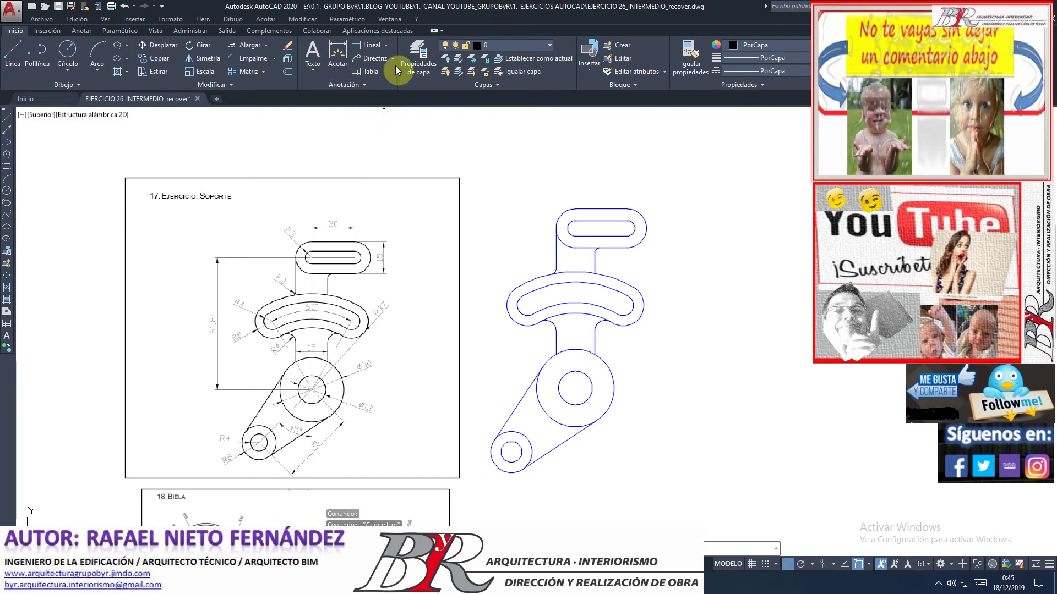
{"action": "left_click", "coordinate": [160, 34]}
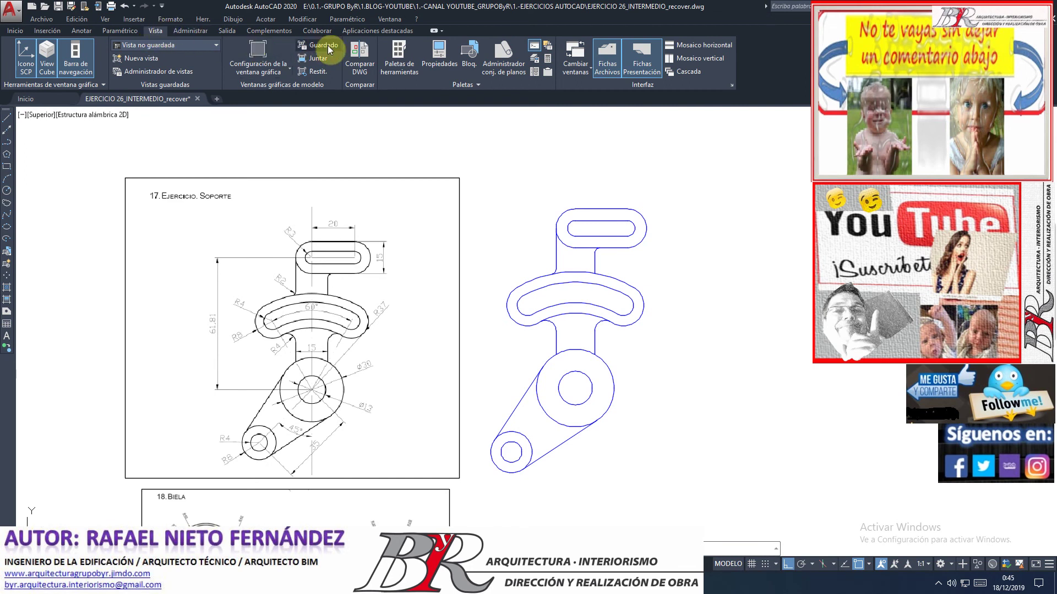
{"action": "left_click", "coordinate": [399, 53]}
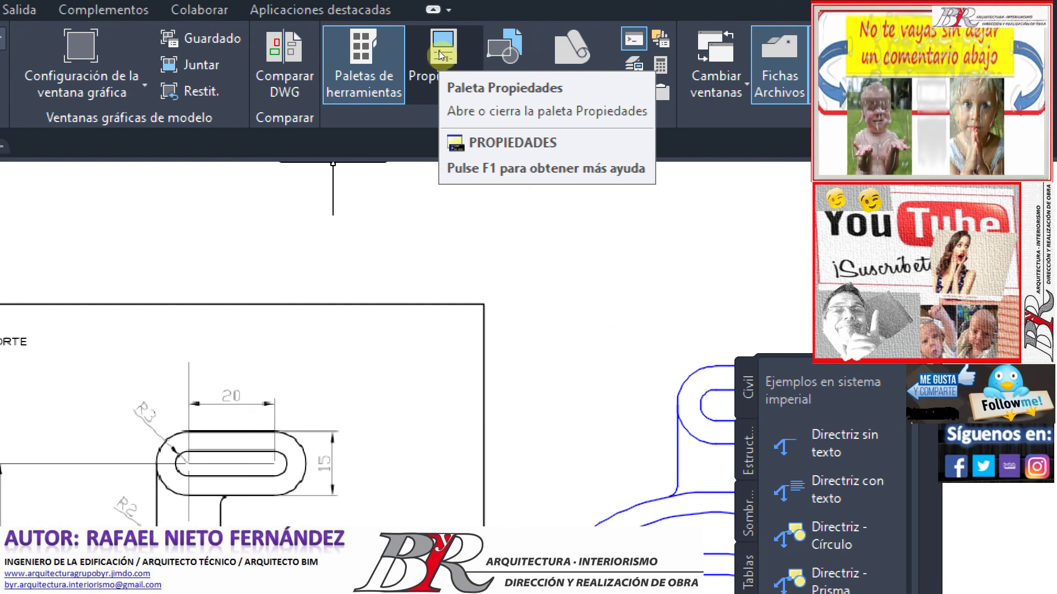
{"action": "left_click", "coordinate": [437, 54]}
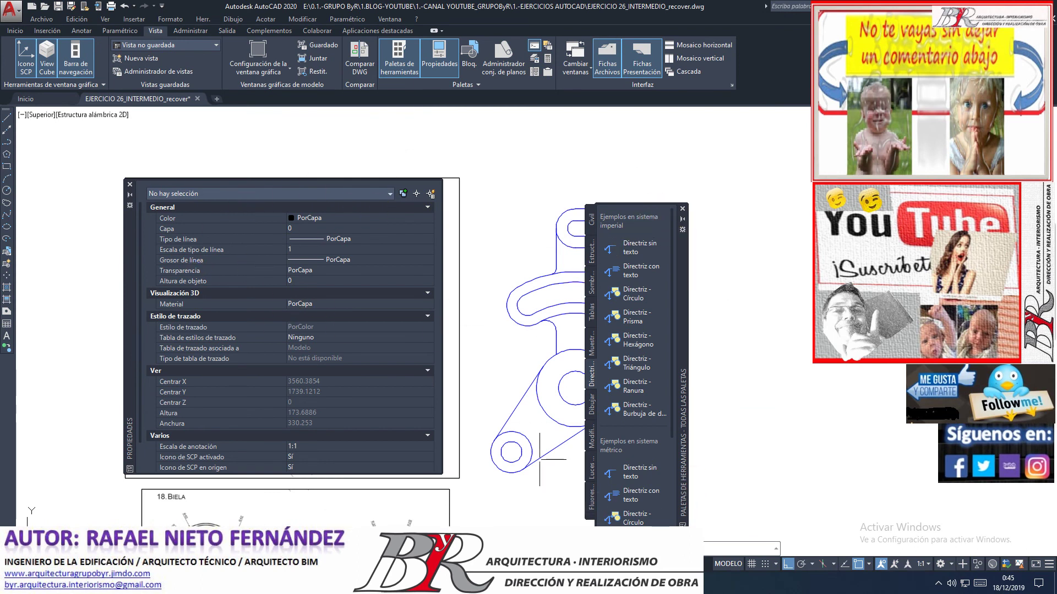
{"action": "left_click", "coordinate": [683, 209]}
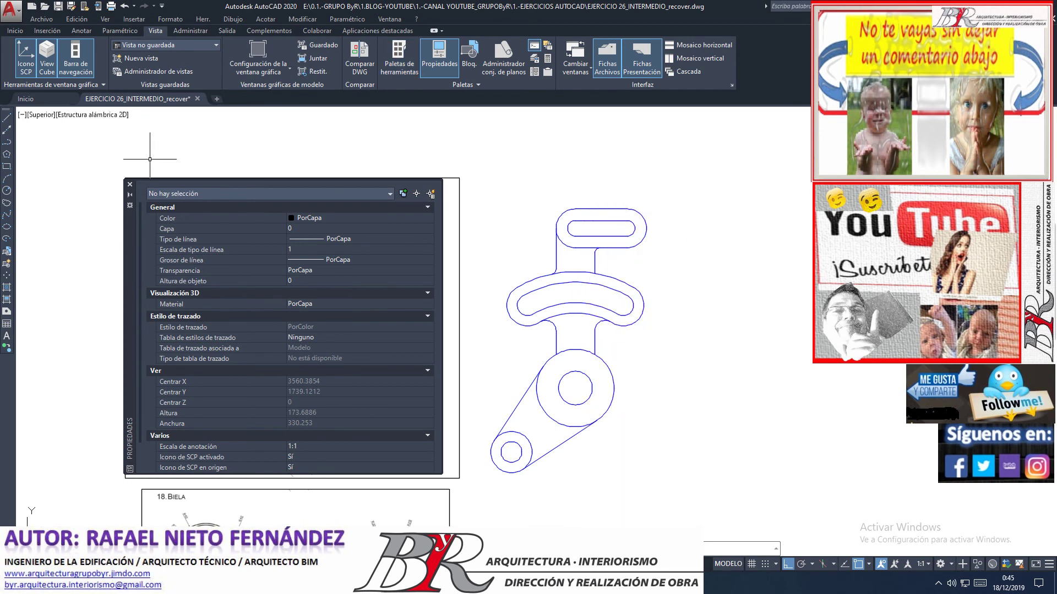
{"action": "left_click", "coordinate": [130, 184]}
{"action": "scroll", "coordinate": [520, 286], "scroll_direction": "down", "scroll_amount": 5}
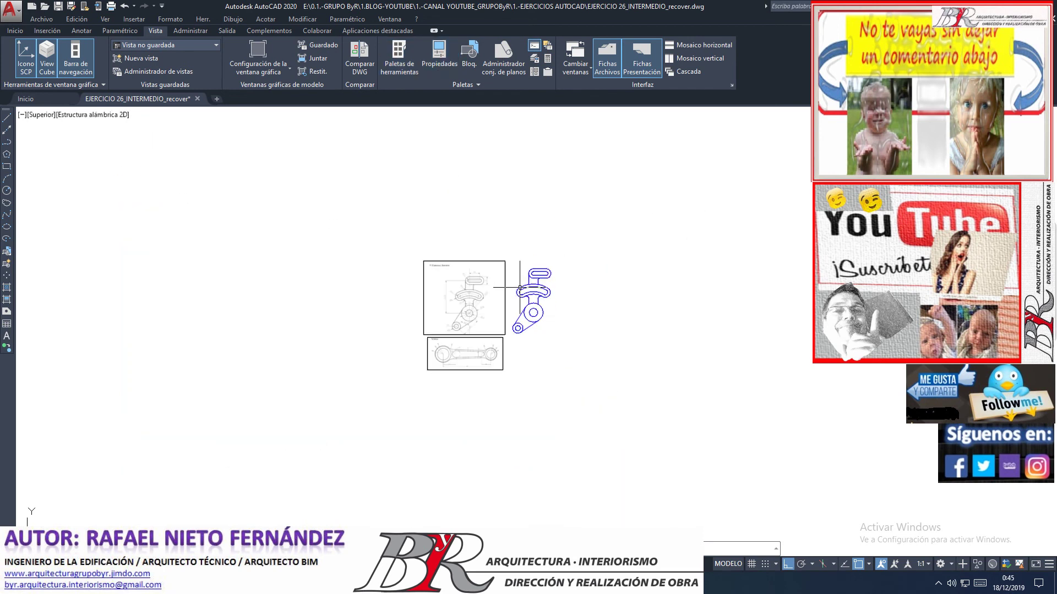
{"action": "scroll", "coordinate": [493, 352], "scroll_direction": "up", "scroll_amount": 2}
{"action": "scroll", "coordinate": [488, 363], "scroll_direction": "up", "scroll_amount": 2}
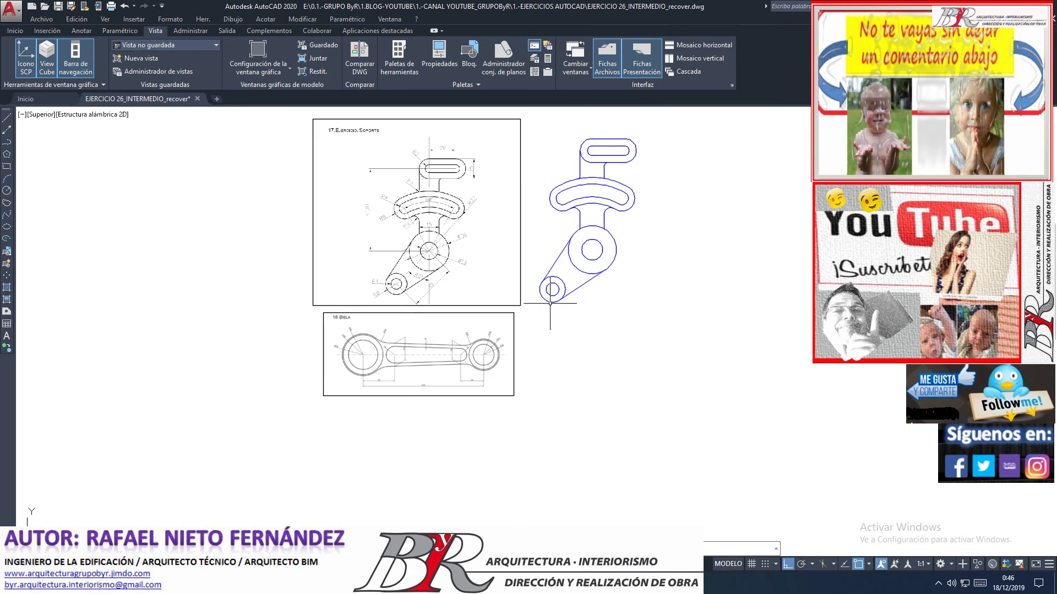
{"action": "scroll", "coordinate": [375, 341], "scroll_direction": "up", "scroll_amount": 3}
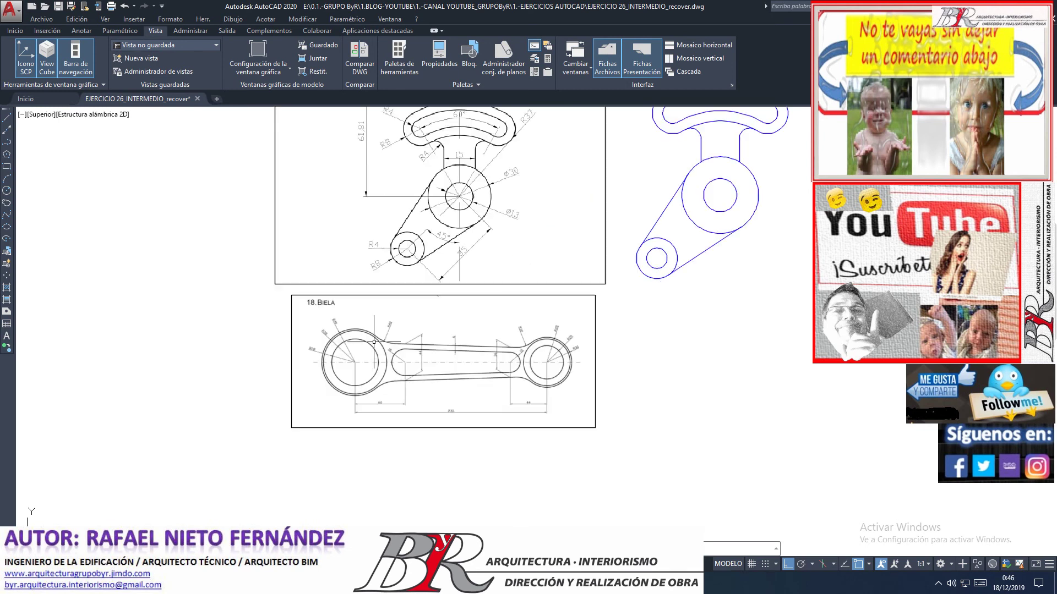
{"action": "scroll", "coordinate": [374, 342], "scroll_direction": "up", "scroll_amount": 2}
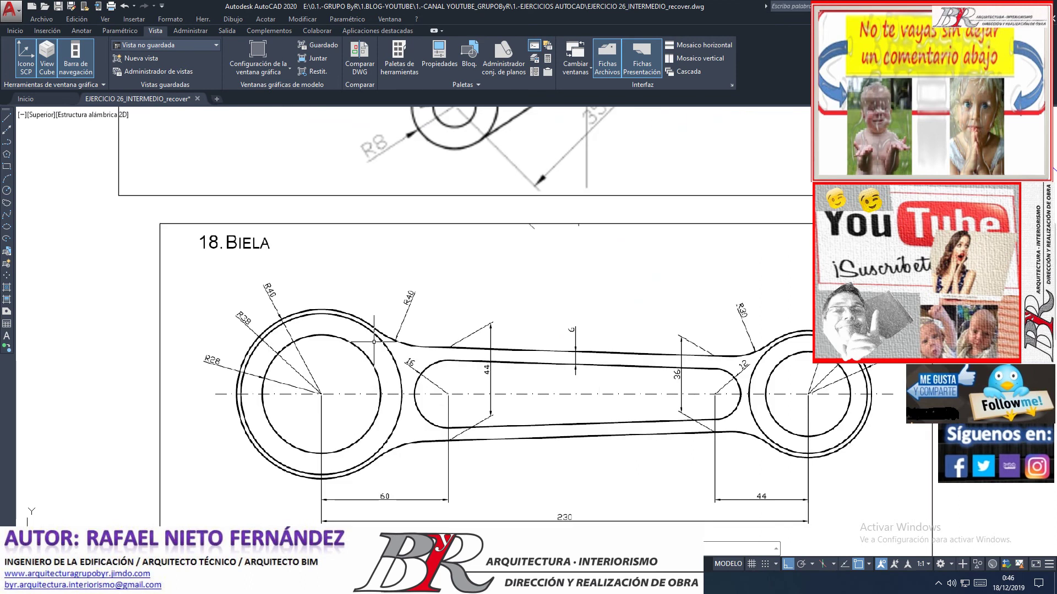
{"action": "scroll", "coordinate": [242, 246], "scroll_direction": "up", "scroll_amount": 3}
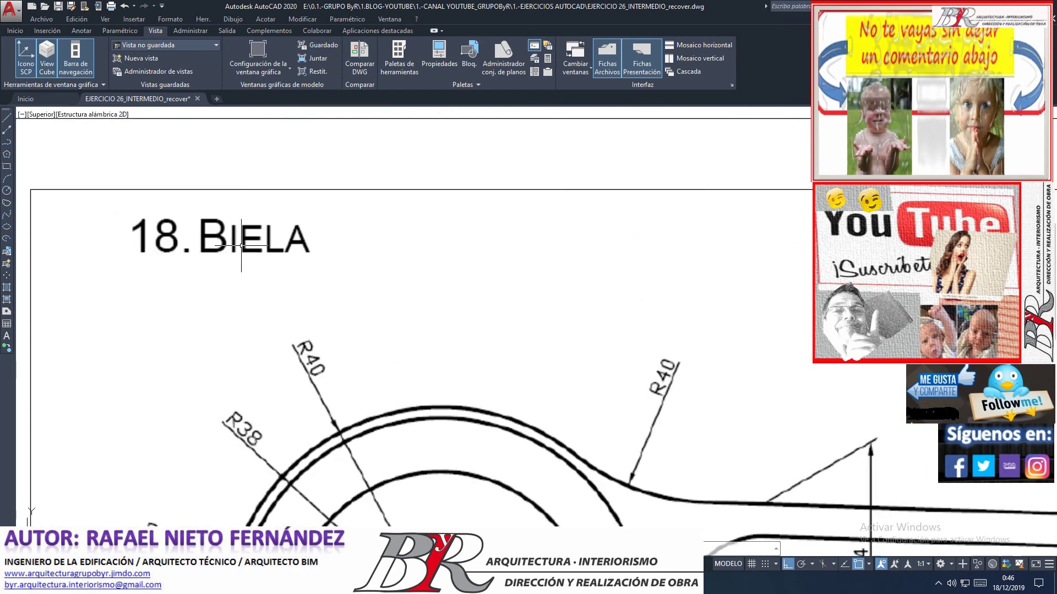
{"action": "scroll", "coordinate": [241, 246], "scroll_direction": "up", "scroll_amount": 3}
{"action": "scroll", "coordinate": [241, 246], "scroll_direction": "down", "scroll_amount": 4}
{"action": "scroll", "coordinate": [241, 246], "scroll_direction": "down", "scroll_amount": 3}
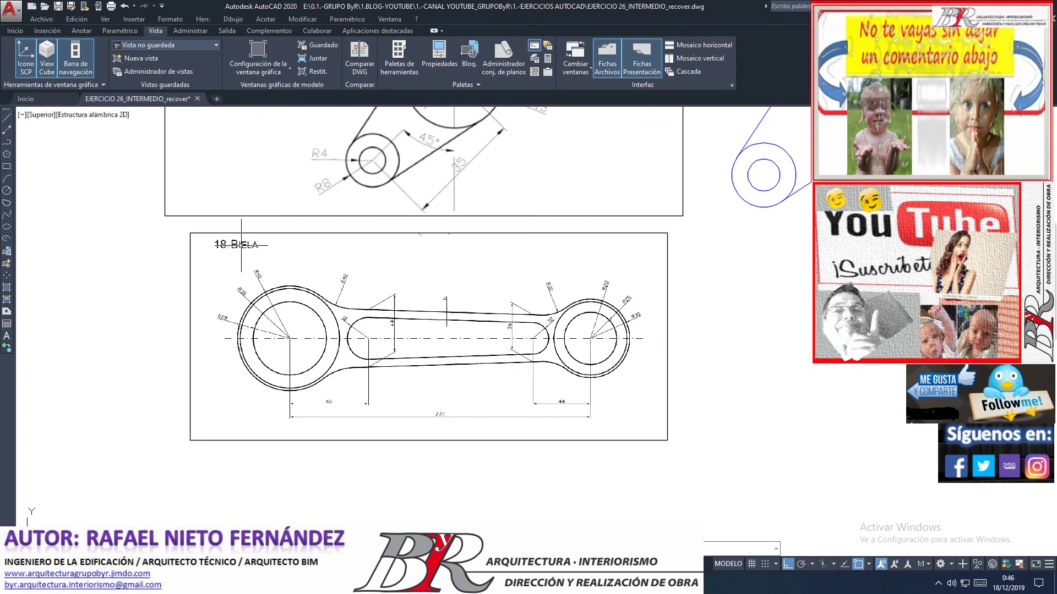
{"action": "scroll", "coordinate": [242, 246], "scroll_direction": "down", "scroll_amount": 2}
{"action": "scroll", "coordinate": [279, 277], "scroll_direction": "up", "scroll_amount": 2}
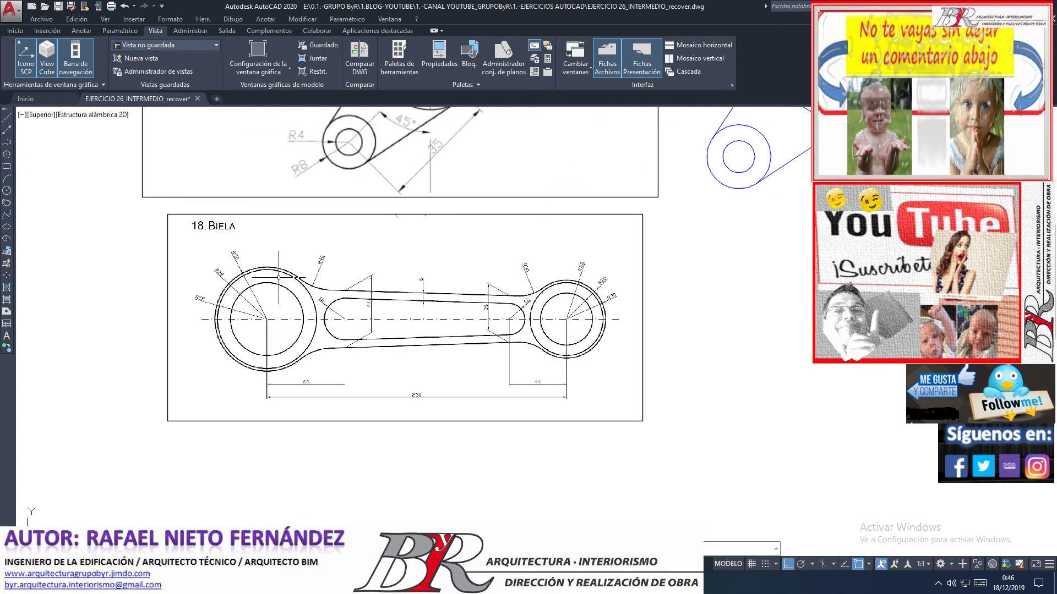
{"action": "scroll", "coordinate": [216, 273], "scroll_direction": "up", "scroll_amount": 4}
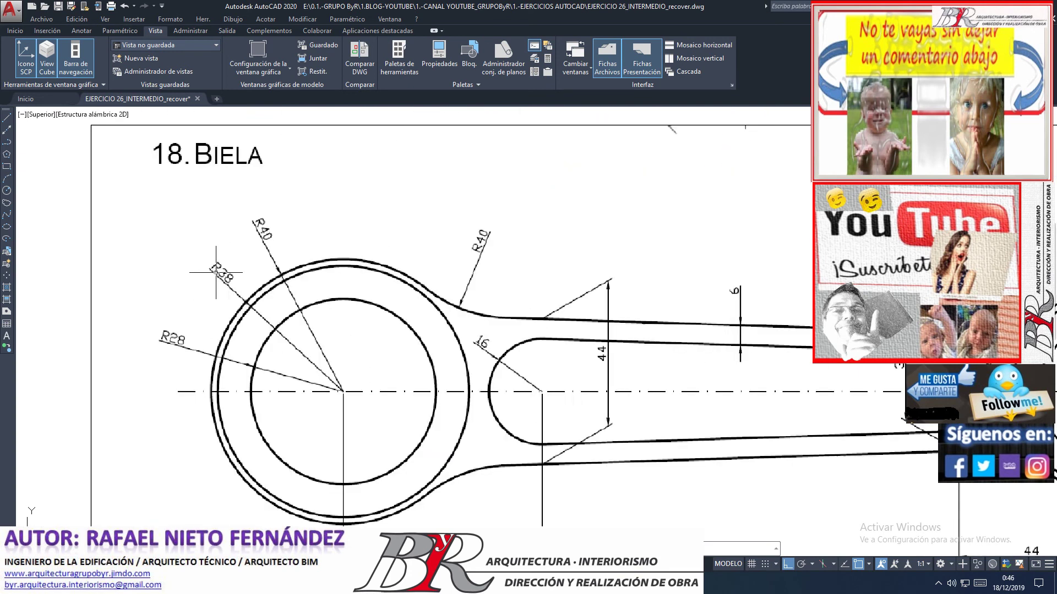
{"action": "scroll", "coordinate": [216, 272], "scroll_direction": "up", "scroll_amount": 2}
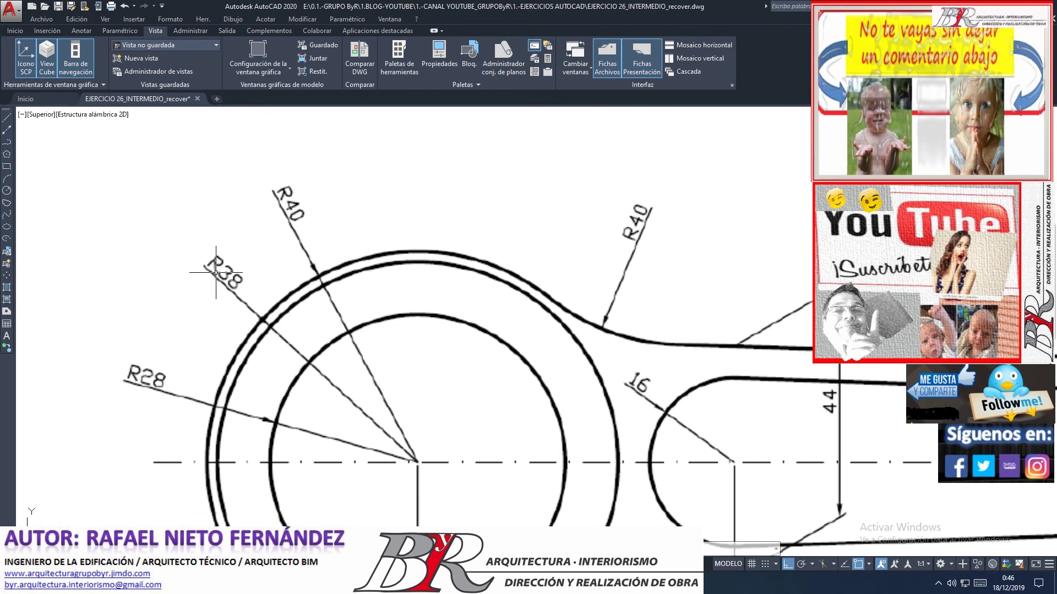
{"action": "left_click", "coordinate": [109, 330]}
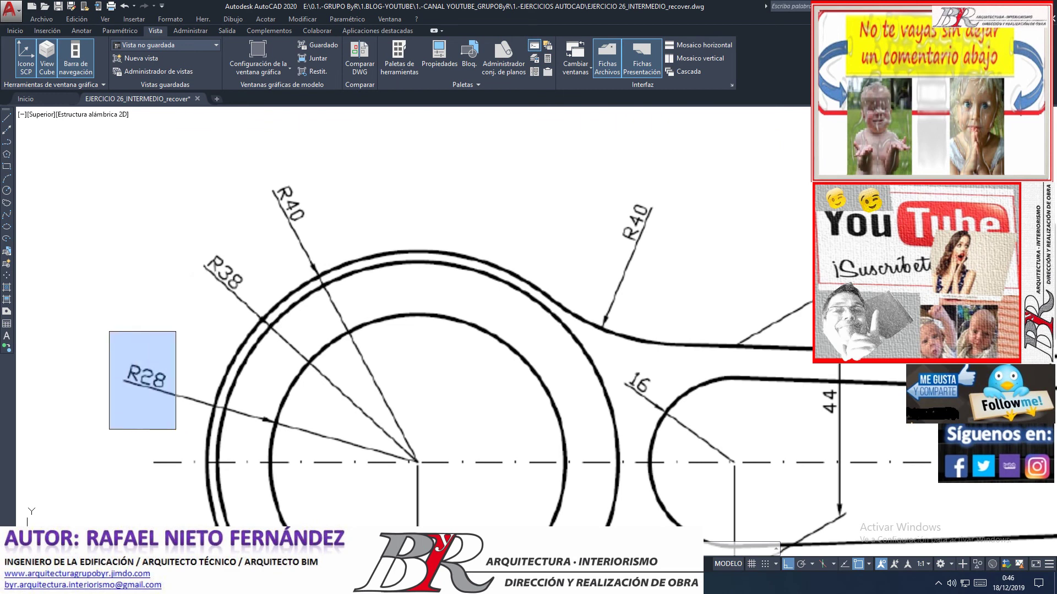
{"action": "left_click", "coordinate": [215, 429]}
{"action": "left_click", "coordinate": [168, 238]}
{"action": "left_click", "coordinate": [277, 307]}
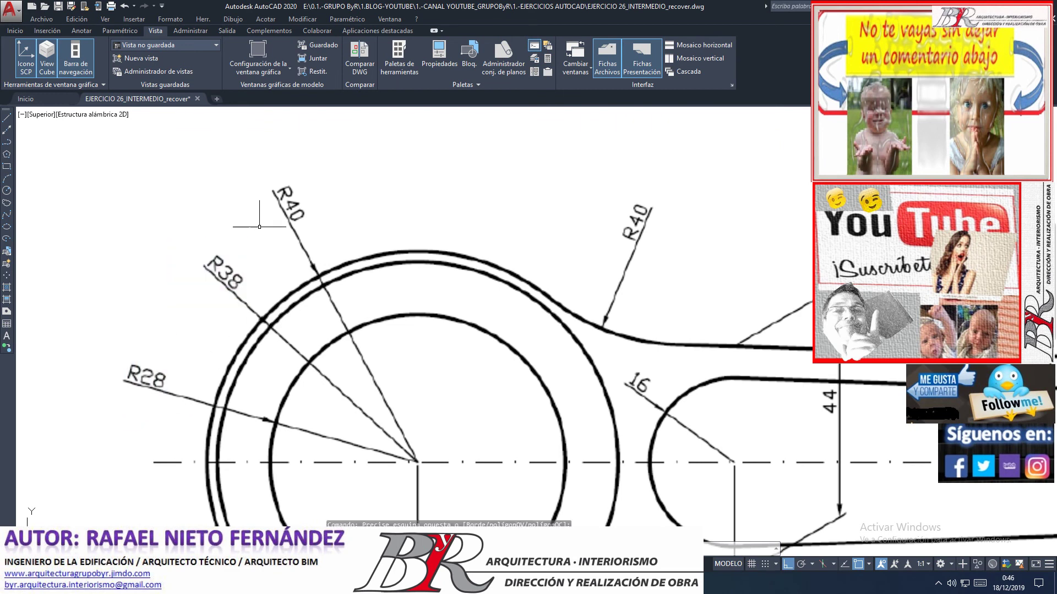
{"action": "left_click", "coordinate": [252, 178]}
{"action": "left_click", "coordinate": [343, 240]}
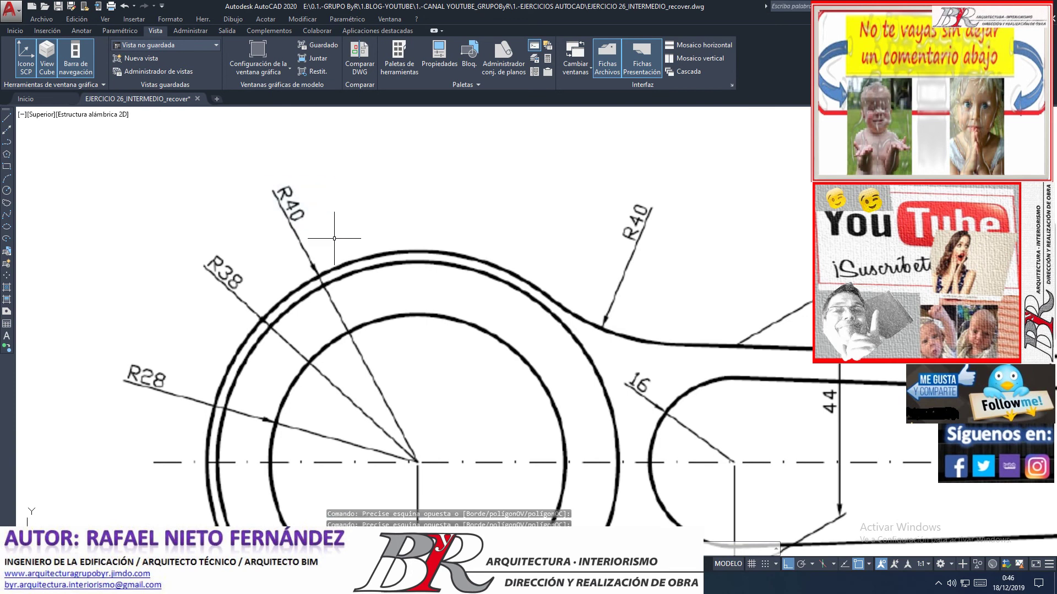
{"action": "scroll", "coordinate": [335, 238], "scroll_direction": "down", "scroll_amount": 4}
{"action": "scroll", "coordinate": [248, 208], "scroll_direction": "down", "scroll_amount": 2}
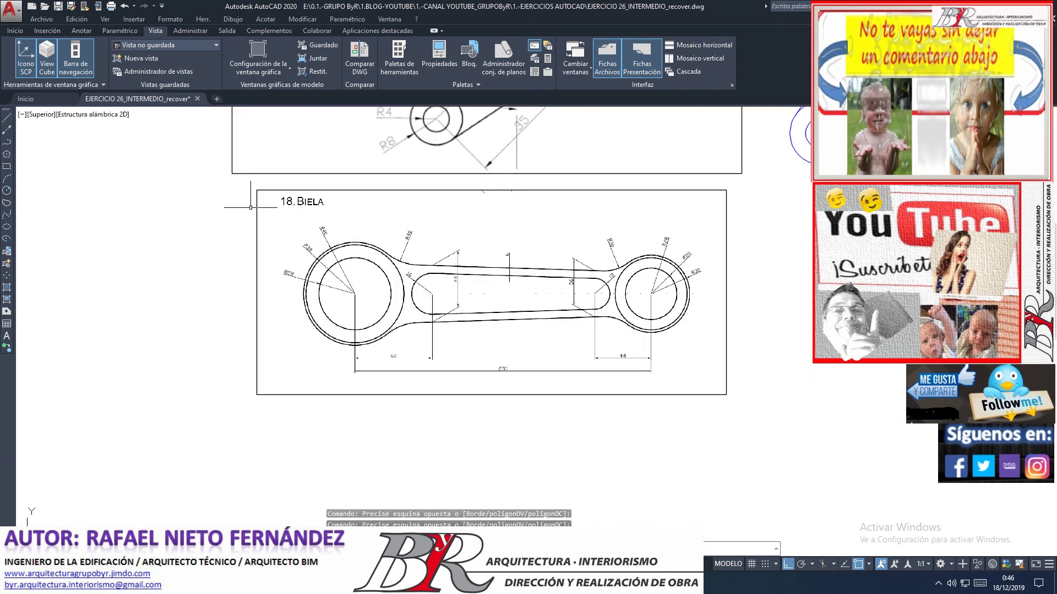
{"action": "scroll", "coordinate": [248, 208], "scroll_direction": "up", "scroll_amount": 2}
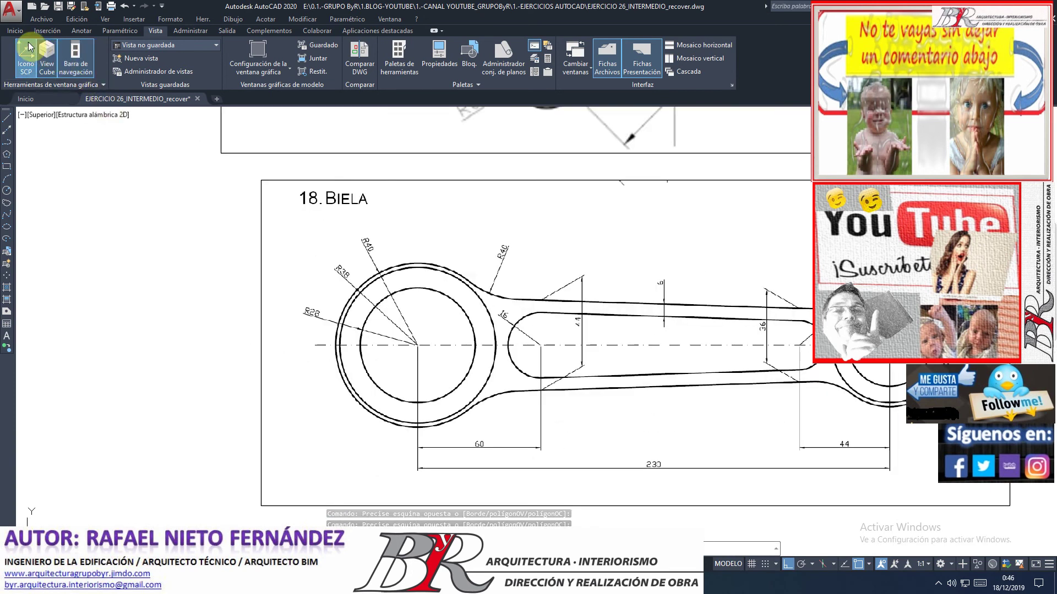
- On the Inicio ribbon, set the current object colour in Propiedades to Azul
{"action": "left_click", "coordinate": [16, 31]}
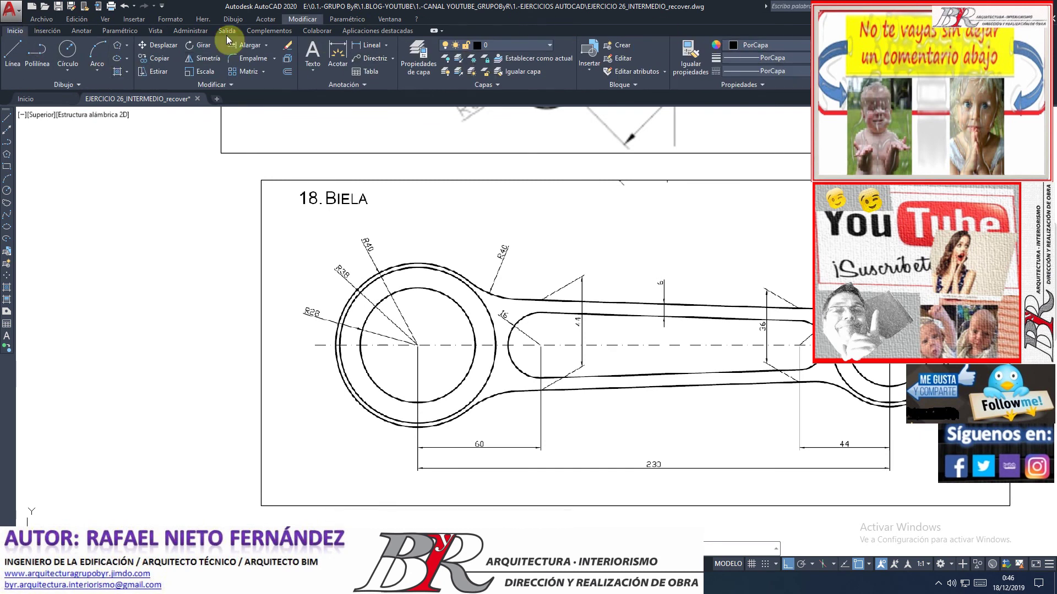
{"action": "scroll", "coordinate": [188, 237], "scroll_direction": "down", "scroll_amount": 2}
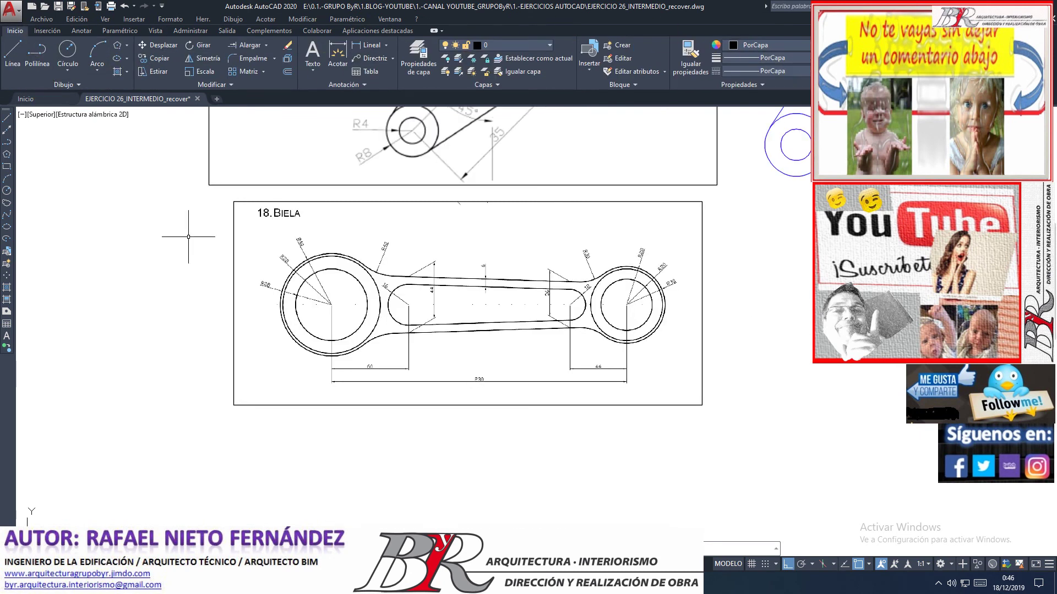
{"action": "scroll", "coordinate": [283, 272], "scroll_direction": "up", "scroll_amount": 2}
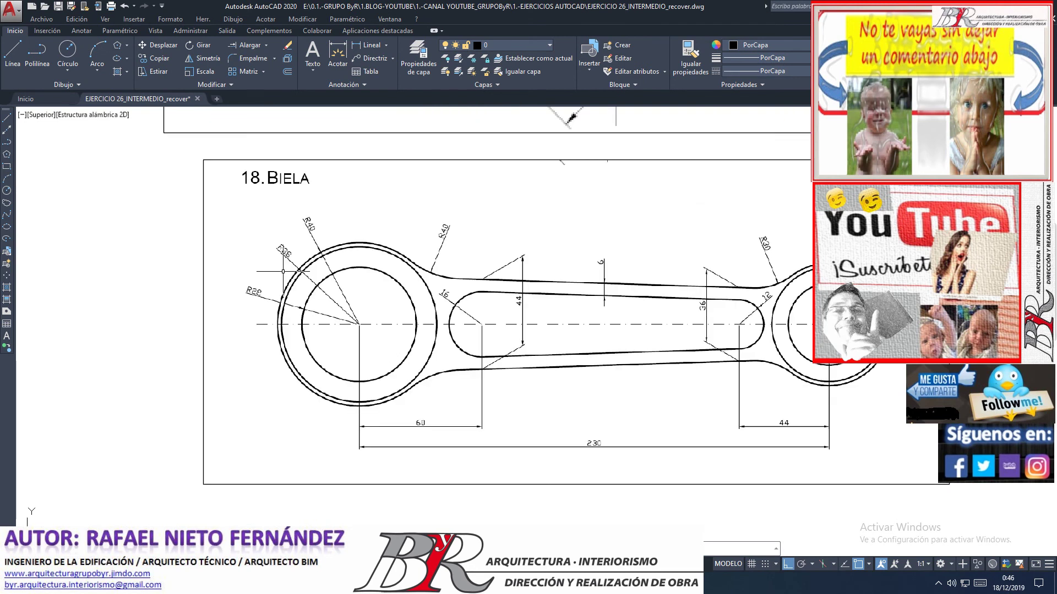
{"action": "scroll", "coordinate": [283, 271], "scroll_direction": "down", "scroll_amount": 2}
{"action": "scroll", "coordinate": [330, 303], "scroll_direction": "up", "scroll_amount": 2}
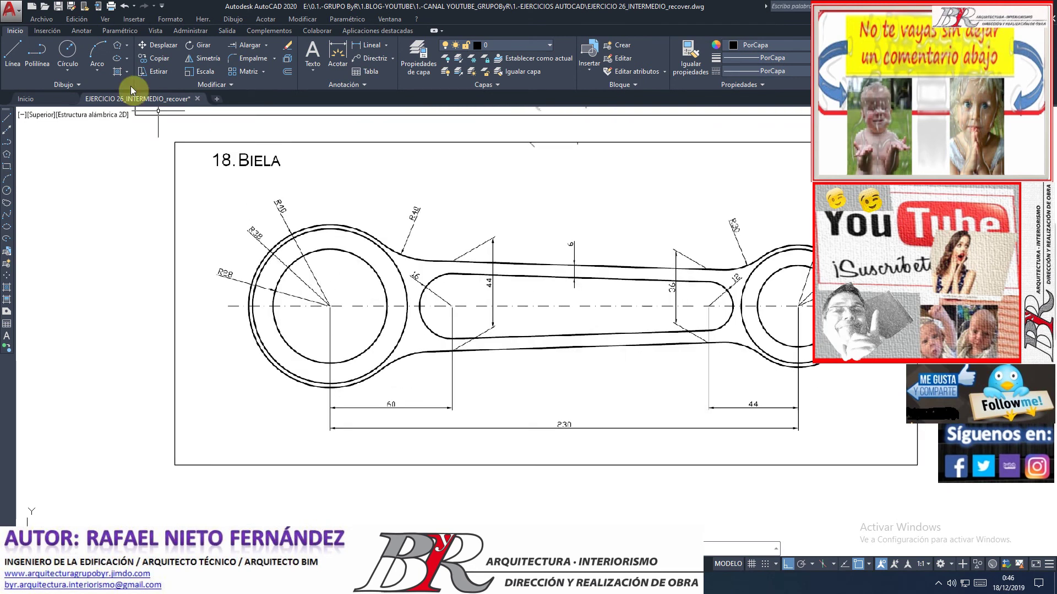
{"action": "left_click", "coordinate": [67, 73]}
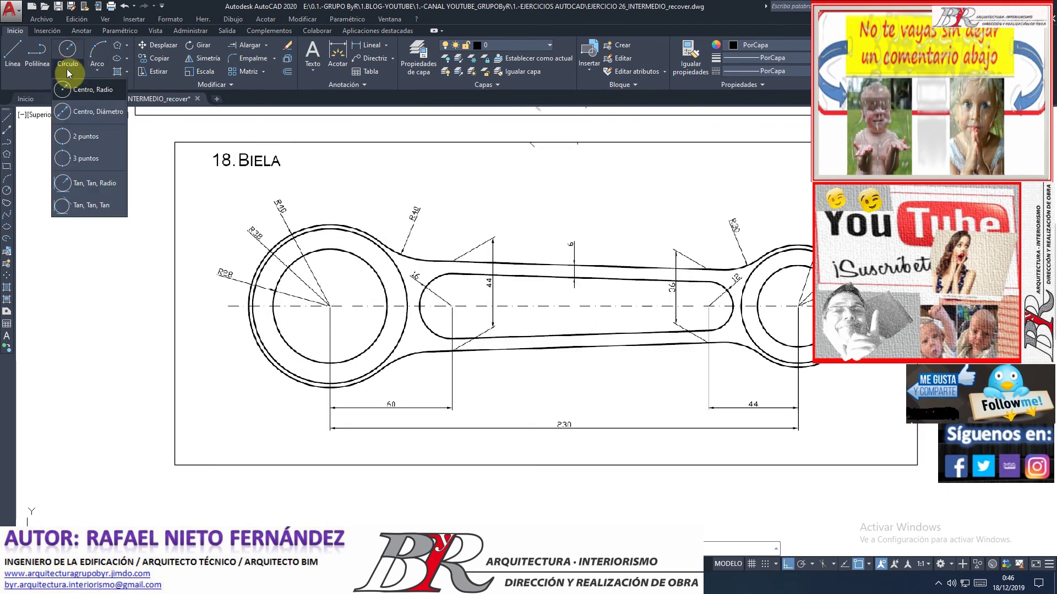
{"action": "left_click", "coordinate": [82, 110]}
{"action": "scroll", "coordinate": [166, 137], "scroll_direction": "down", "scroll_amount": 1}
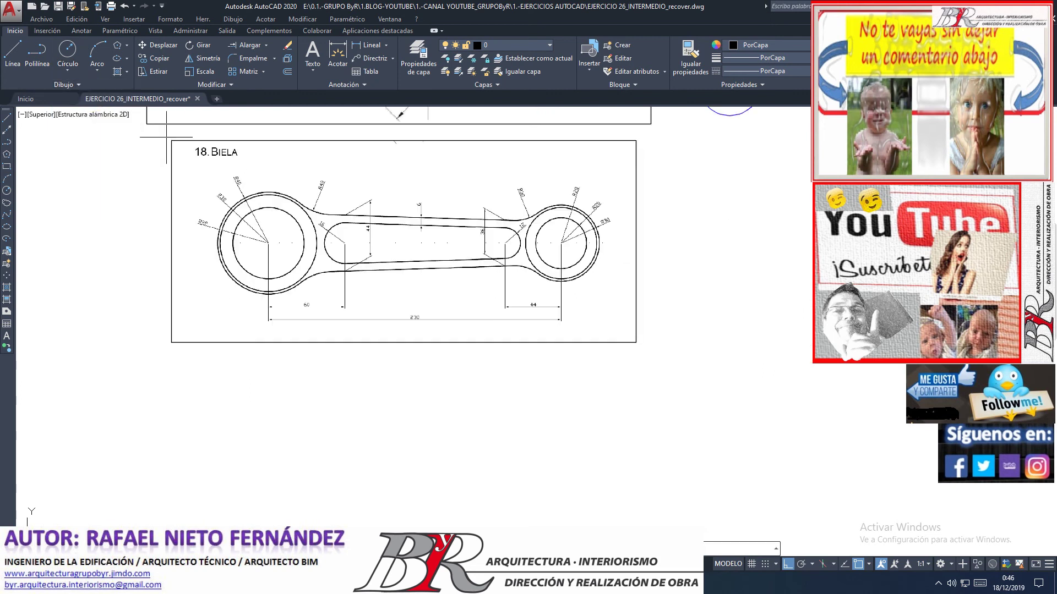
{"action": "scroll", "coordinate": [208, 168], "scroll_direction": "up", "scroll_amount": 1}
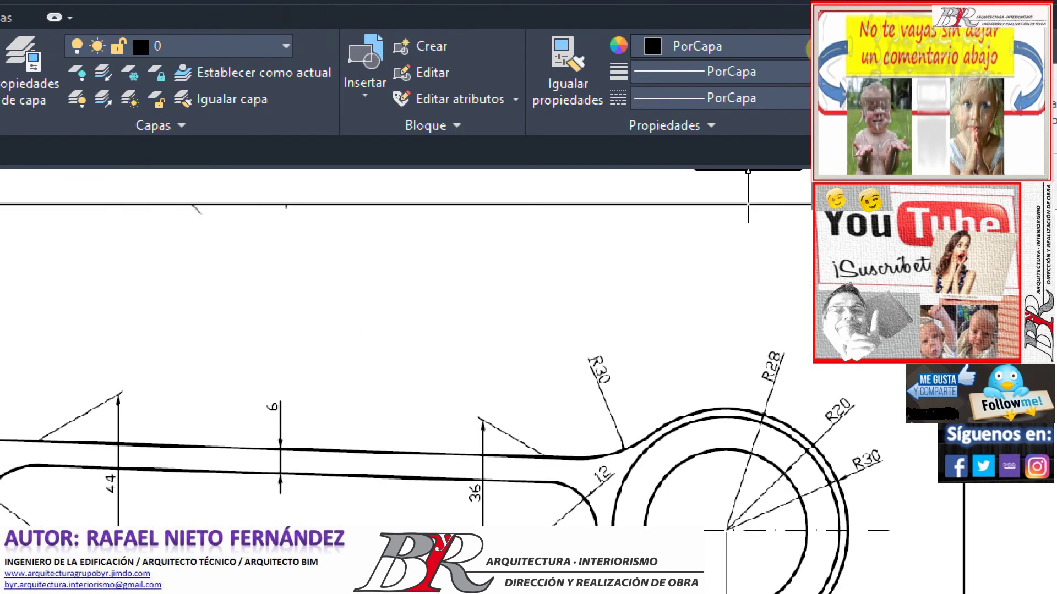
{"action": "left_click", "coordinate": [768, 46]}
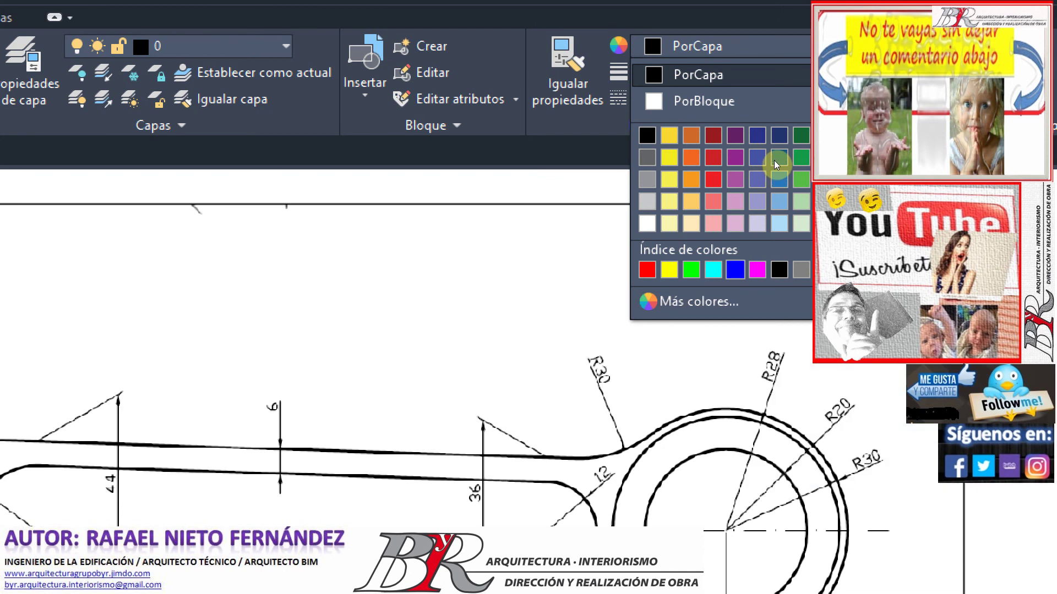
{"action": "left_click", "coordinate": [734, 270]}
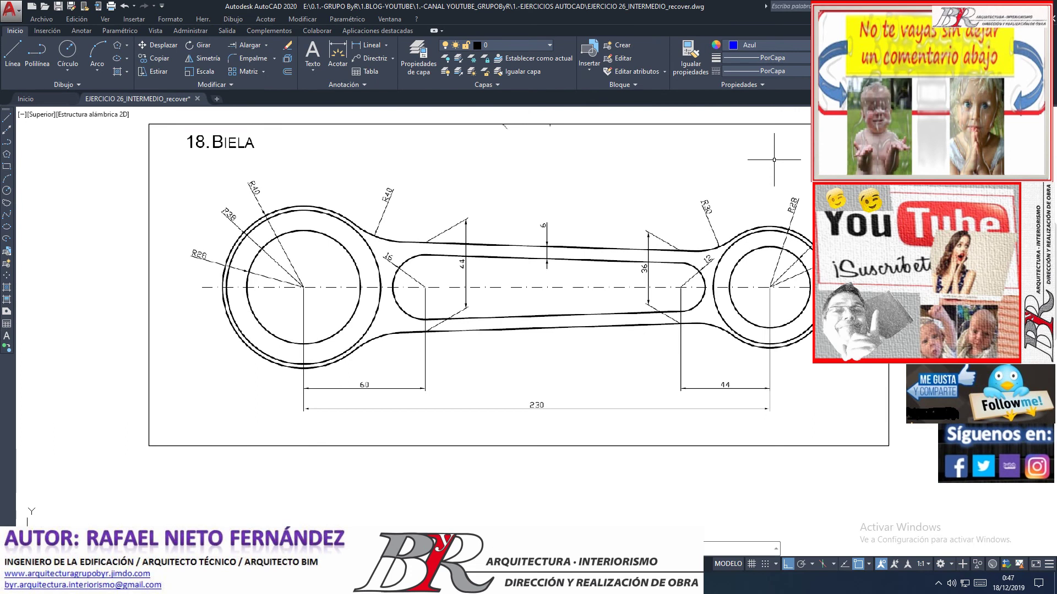
{"action": "scroll", "coordinate": [631, 210], "scroll_direction": "down", "scroll_amount": 4}
- Draw a trial centre-radius circle below the Biela sheet, picking its radius by click
{"action": "scroll", "coordinate": [631, 209], "scroll_direction": "up", "scroll_amount": 2}
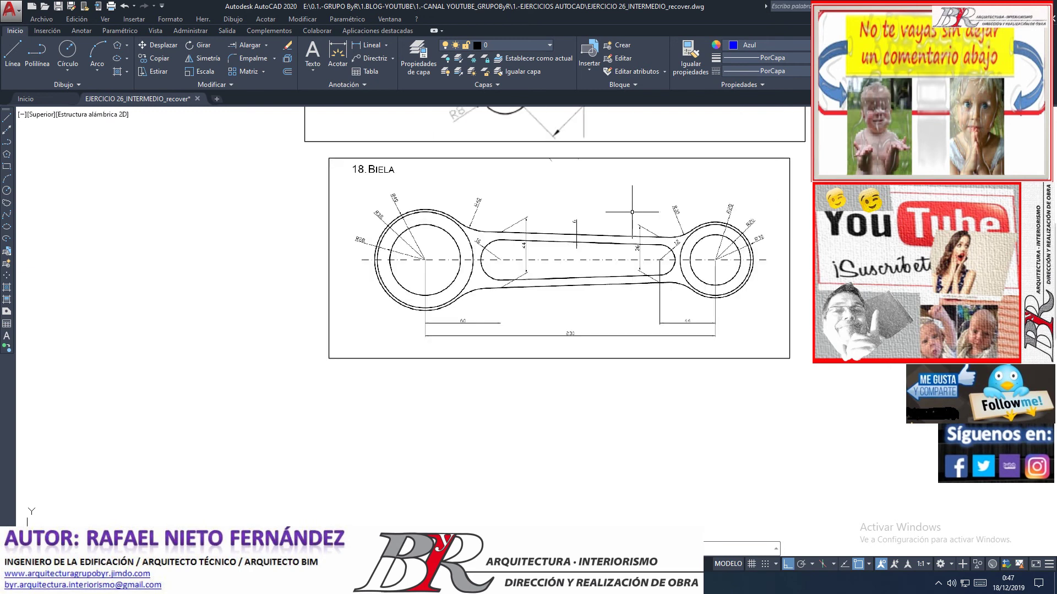
{"action": "left_click", "coordinate": [76, 77]}
{"action": "left_click", "coordinate": [82, 89]}
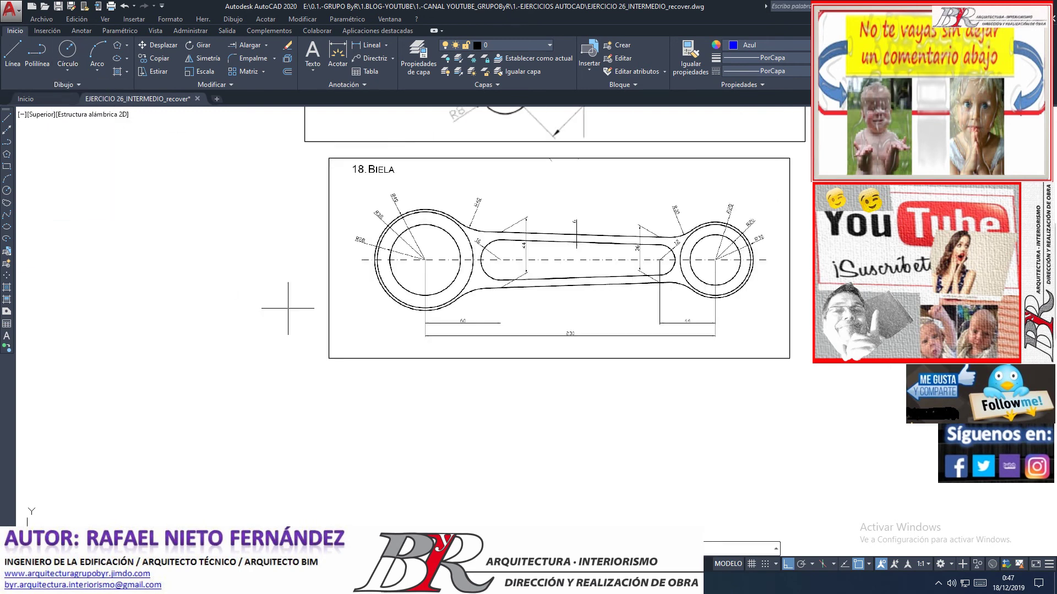
{"action": "left_click", "coordinate": [406, 441]}
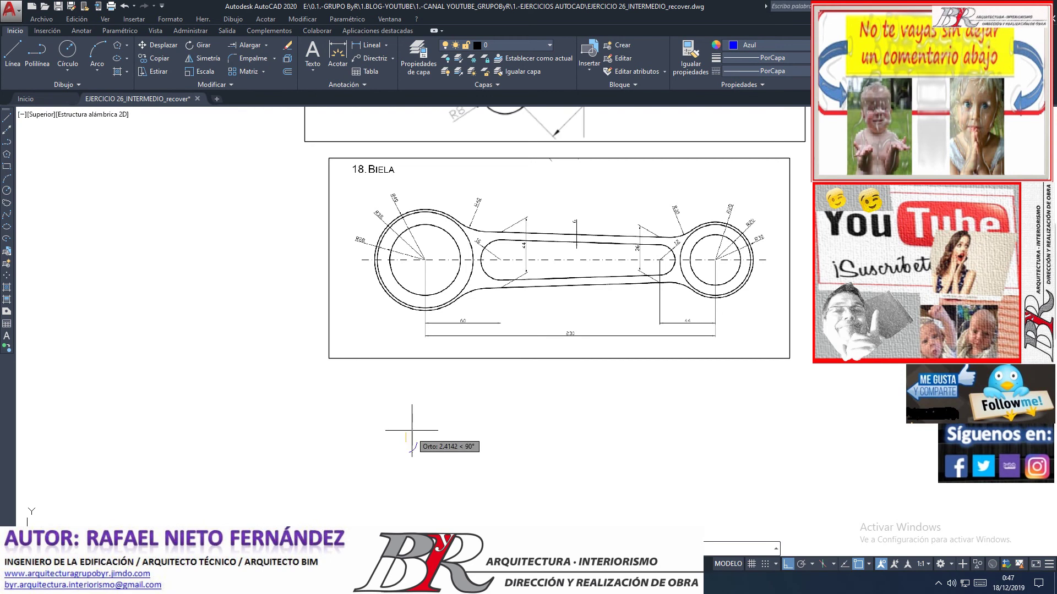
{"action": "scroll", "coordinate": [370, 222], "scroll_direction": "up", "scroll_amount": 4}
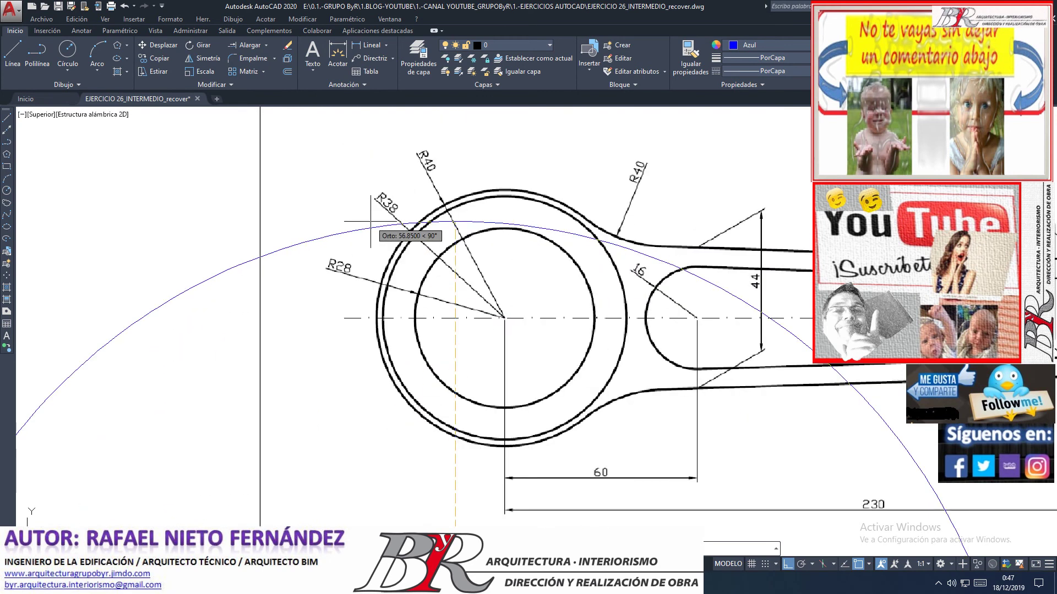
{"action": "scroll", "coordinate": [371, 222], "scroll_direction": "down", "scroll_amount": 3}
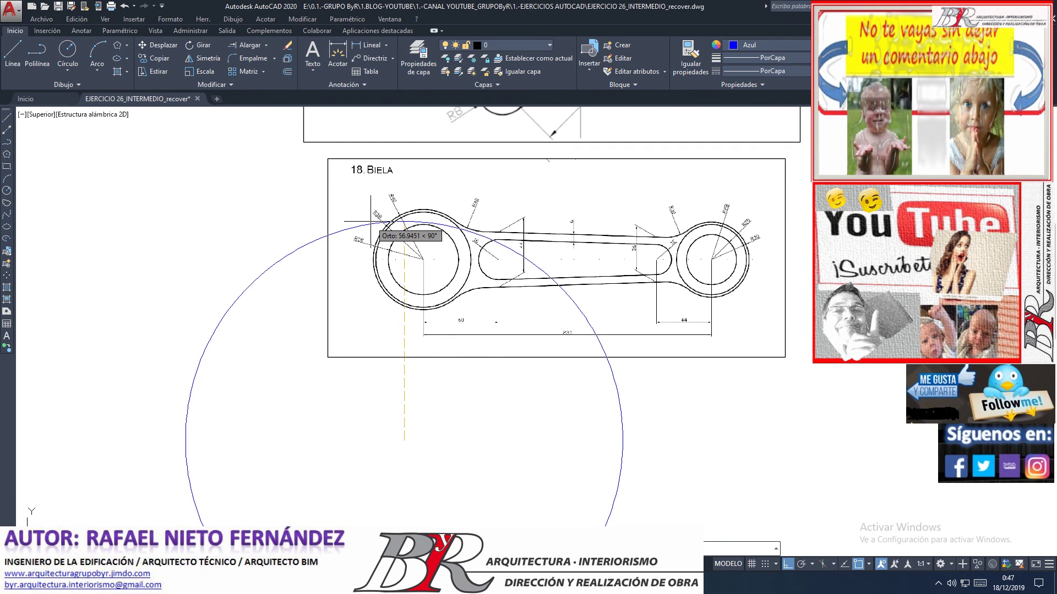
{"action": "left_click", "coordinate": [404, 333]}
{"action": "key", "text": "Return"}
- Select and delete the misplaced trial circle
{"action": "scroll", "coordinate": [405, 291], "scroll_direction": "down", "scroll_amount": 2}
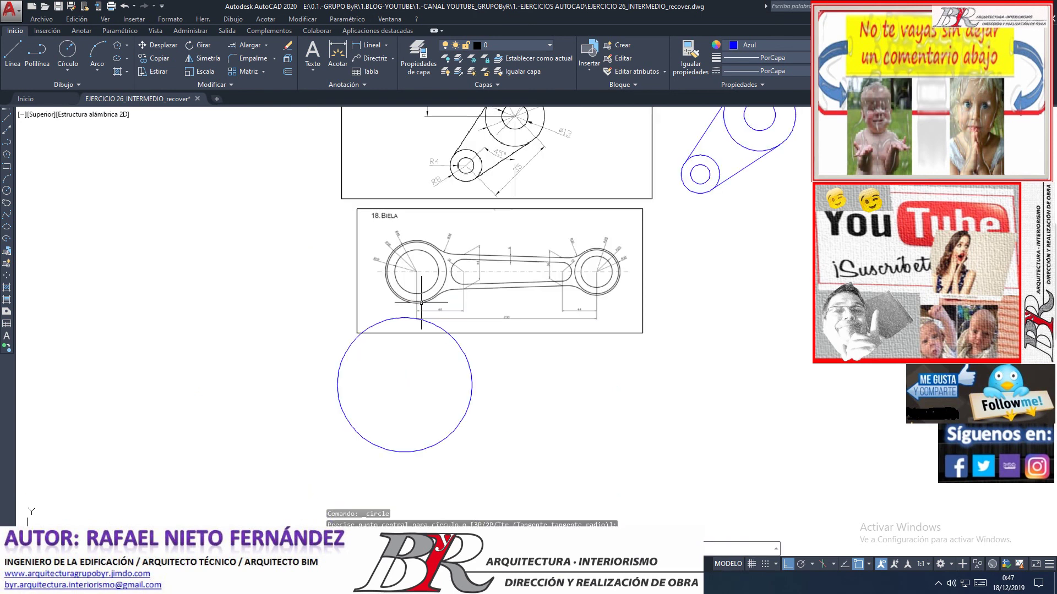
{"action": "scroll", "coordinate": [371, 264], "scroll_direction": "up", "scroll_amount": 6}
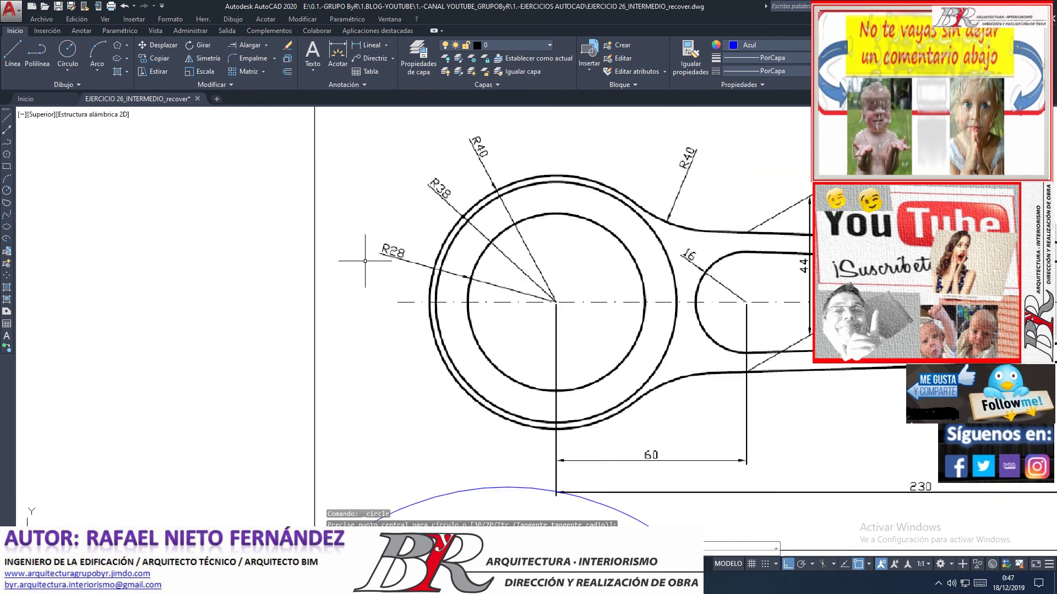
{"action": "scroll", "coordinate": [365, 261], "scroll_direction": "down", "scroll_amount": 4}
{"action": "scroll", "coordinate": [365, 261], "scroll_direction": "up", "scroll_amount": 5}
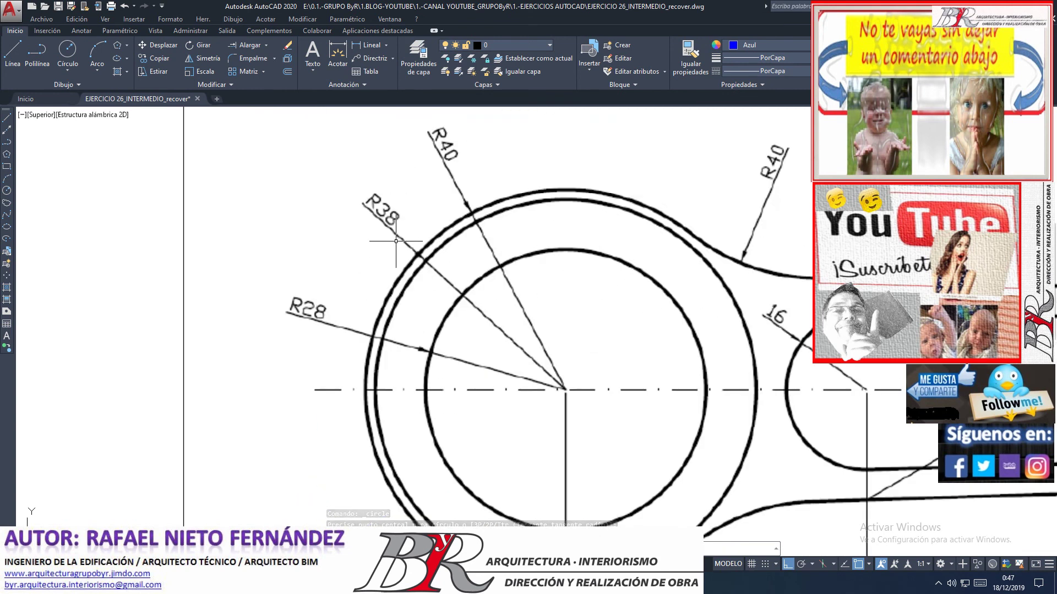
{"action": "scroll", "coordinate": [365, 261], "scroll_direction": "down", "scroll_amount": 5}
{"action": "scroll", "coordinate": [412, 392], "scroll_direction": "down", "scroll_amount": 2}
{"action": "scroll", "coordinate": [413, 392], "scroll_direction": "down", "scroll_amount": 2}
{"action": "scroll", "coordinate": [413, 392], "scroll_direction": "up", "scroll_amount": 2}
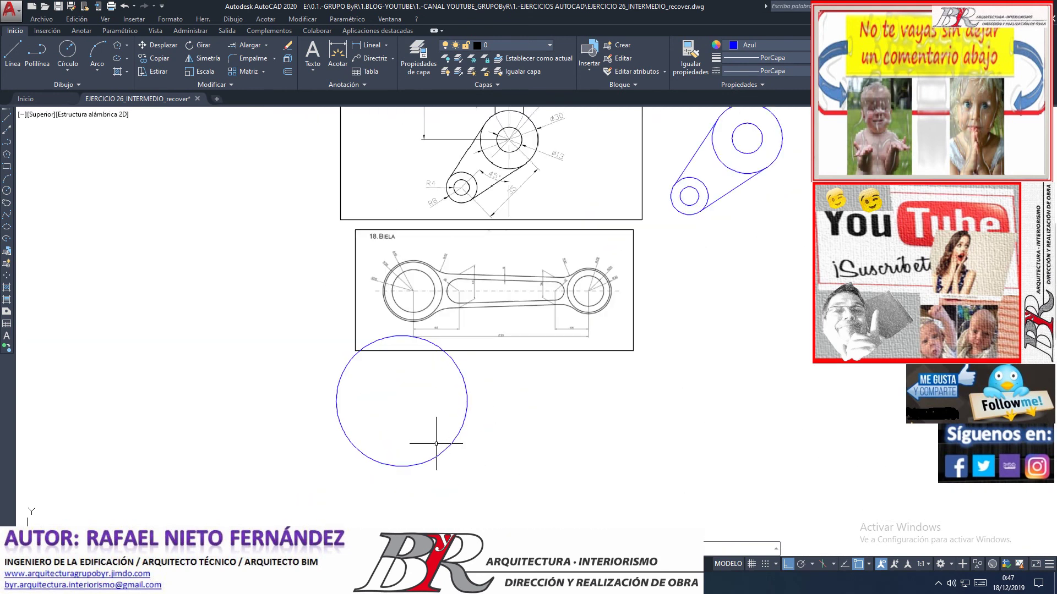
{"action": "left_click", "coordinate": [458, 447]}
{"action": "key", "text": "Delete"}
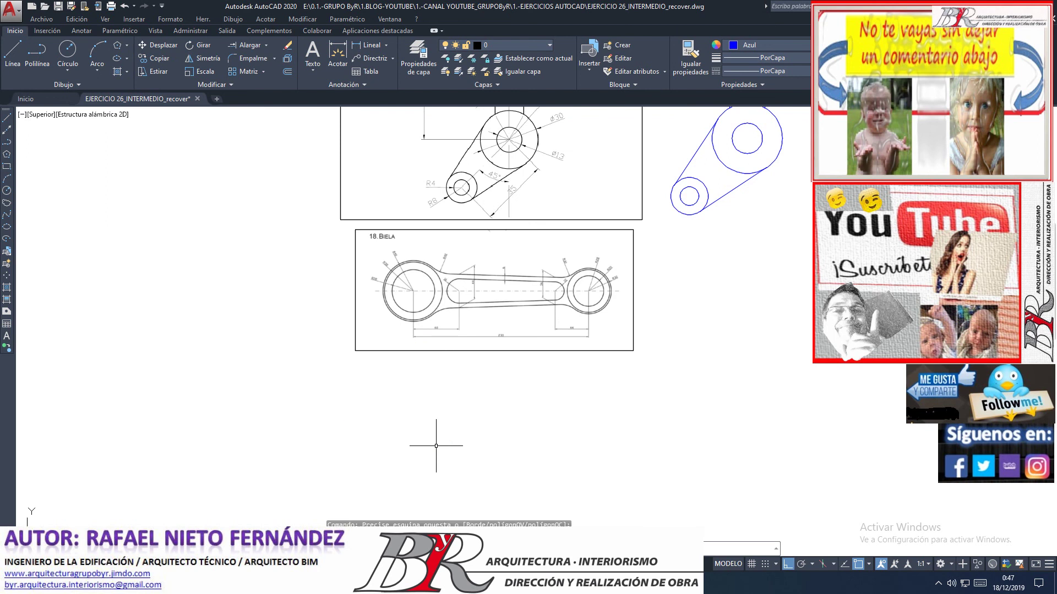
- Draw a centre-radius circle of radius 28 below the Biela sheet
{"action": "left_click", "coordinate": [70, 73]}
{"action": "left_click", "coordinate": [84, 90]}
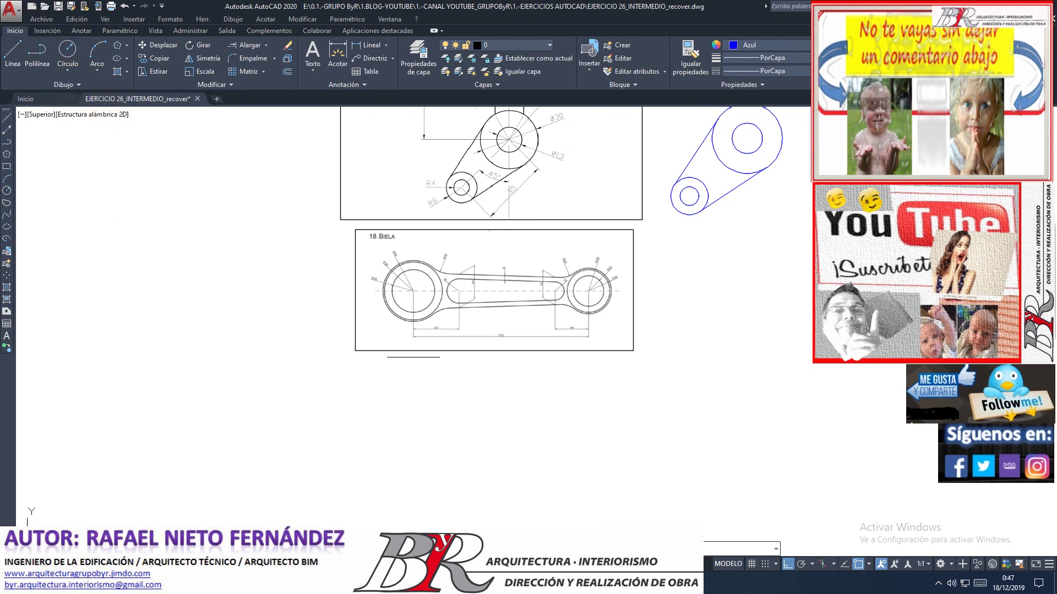
{"action": "left_click", "coordinate": [385, 442]}
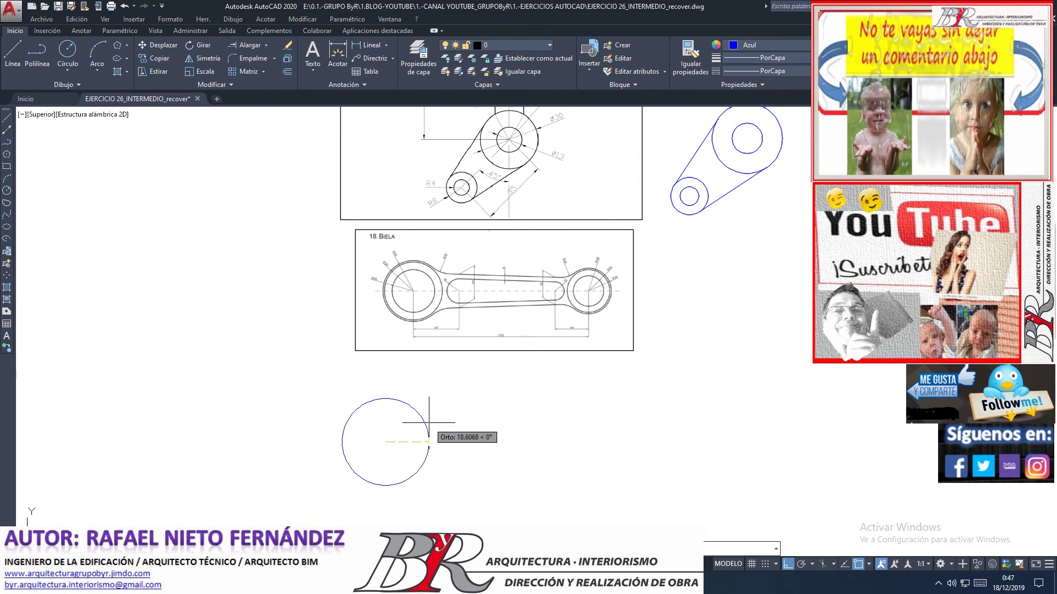
{"action": "type", "text": "28"}
{"action": "key", "text": "Return"}
{"action": "key", "text": "Return"}
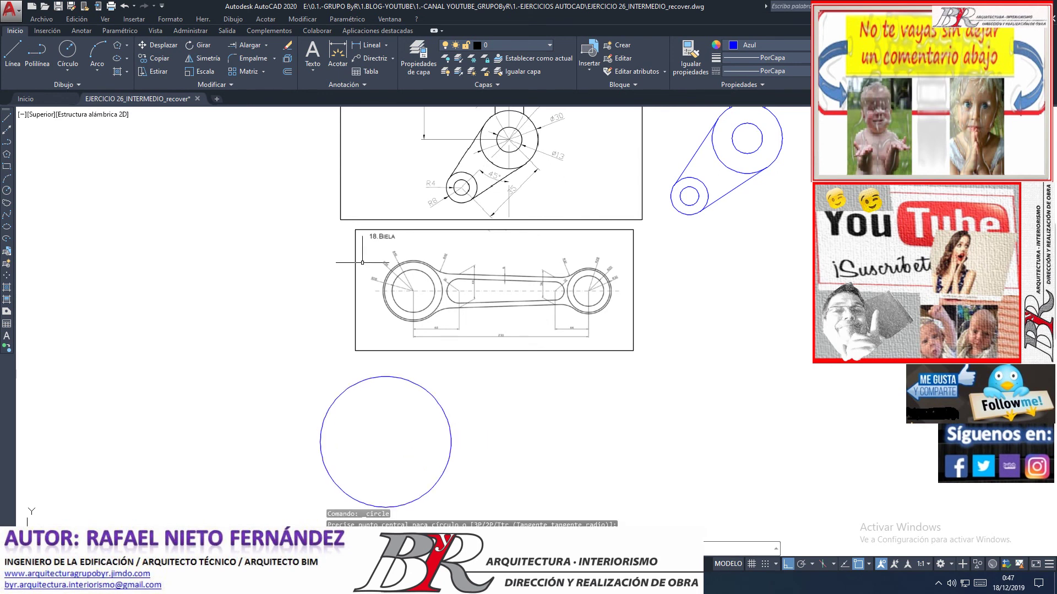
- Move the blue circle straight down, further below the Biela sheet
{"action": "scroll", "coordinate": [367, 267], "scroll_direction": "up", "scroll_amount": 6}
{"action": "scroll", "coordinate": [365, 280], "scroll_direction": "down", "scroll_amount": 6}
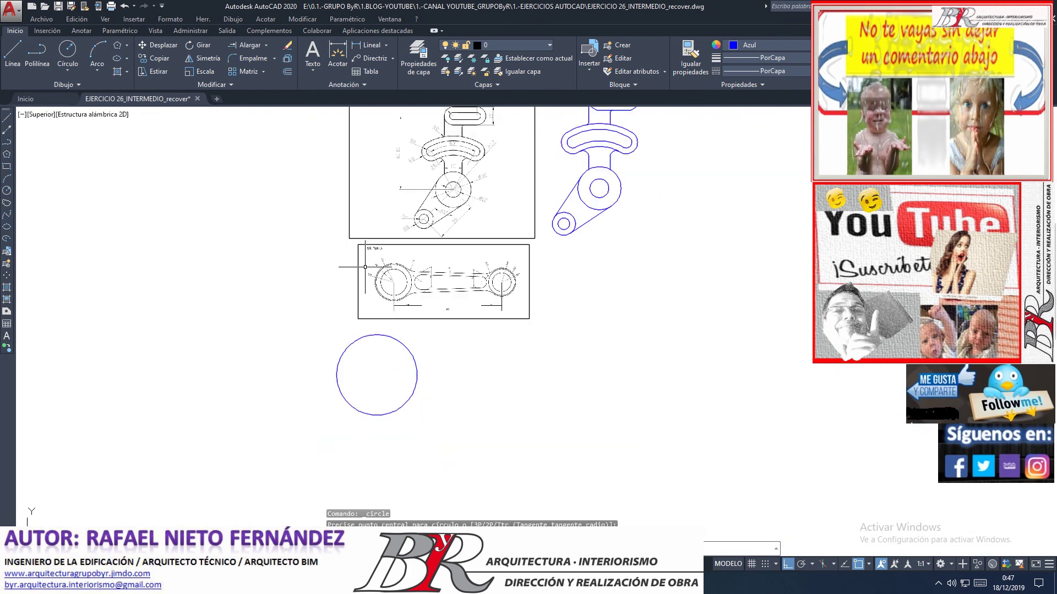
{"action": "scroll", "coordinate": [435, 288], "scroll_direction": "up", "scroll_amount": 2}
{"action": "scroll", "coordinate": [435, 288], "scroll_direction": "up", "scroll_amount": 1}
{"action": "scroll", "coordinate": [435, 287], "scroll_direction": "down", "scroll_amount": 4}
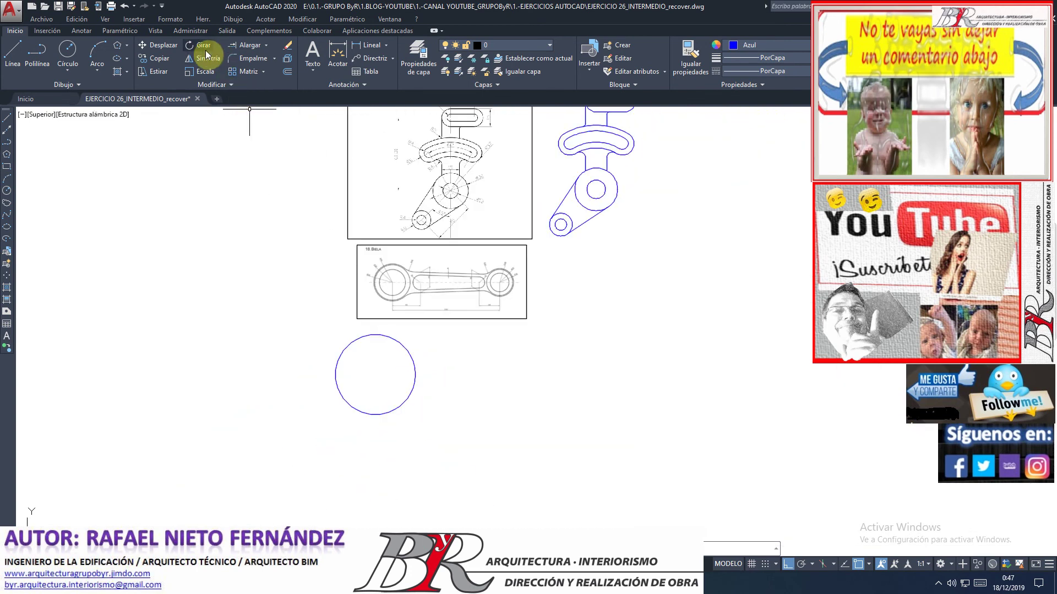
{"action": "left_click", "coordinate": [159, 45]}
{"action": "key", "text": "Return"}
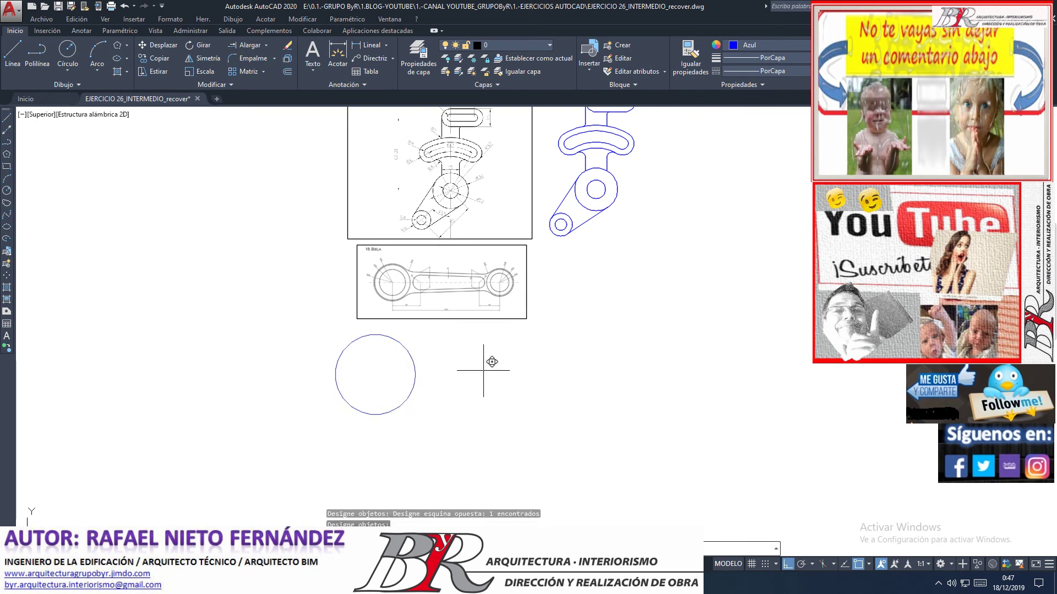
{"action": "left_click", "coordinate": [491, 359]}
{"action": "left_click", "coordinate": [491, 391]}
- Restart Move, window-select the Biela sheet, then begin a window around the circle
{"action": "key", "text": "Return"}
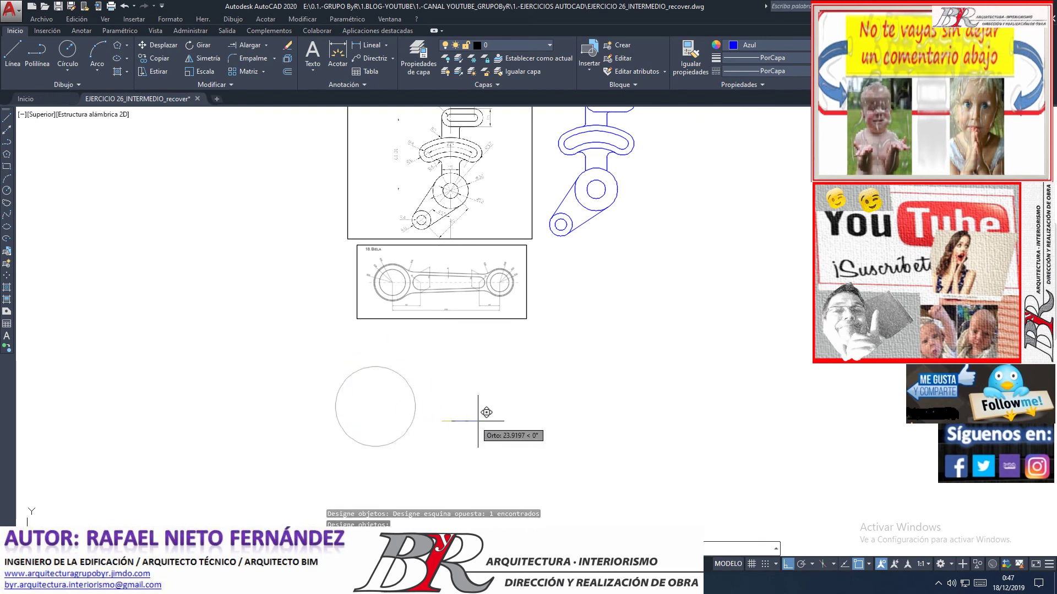
{"action": "scroll", "coordinate": [407, 278], "scroll_direction": "up", "scroll_amount": 4}
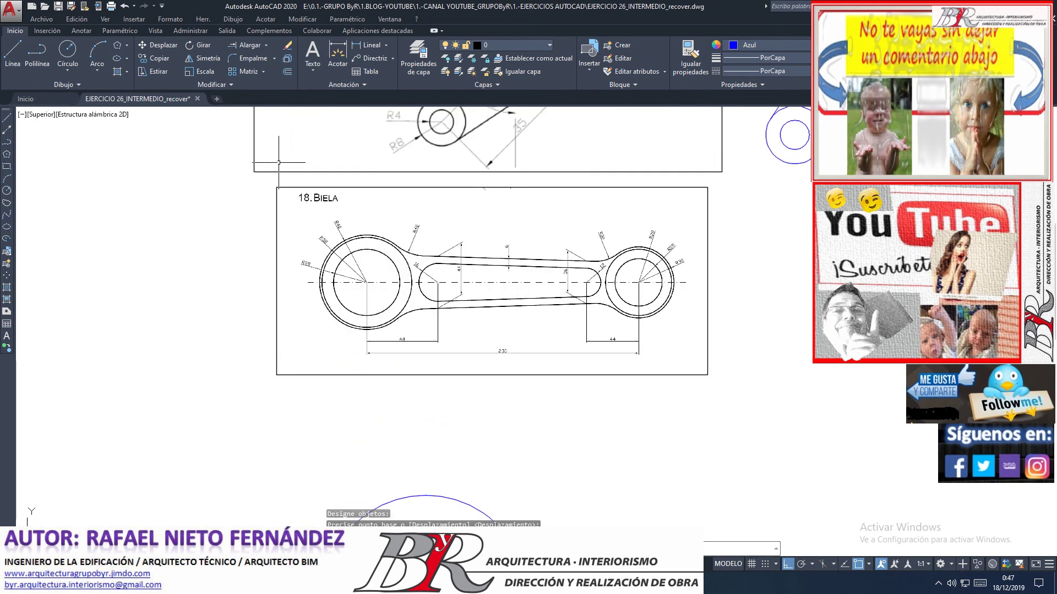
{"action": "left_click", "coordinate": [257, 180]}
{"action": "left_click", "coordinate": [722, 405]}
{"action": "scroll", "coordinate": [397, 350], "scroll_direction": "down", "scroll_amount": 4}
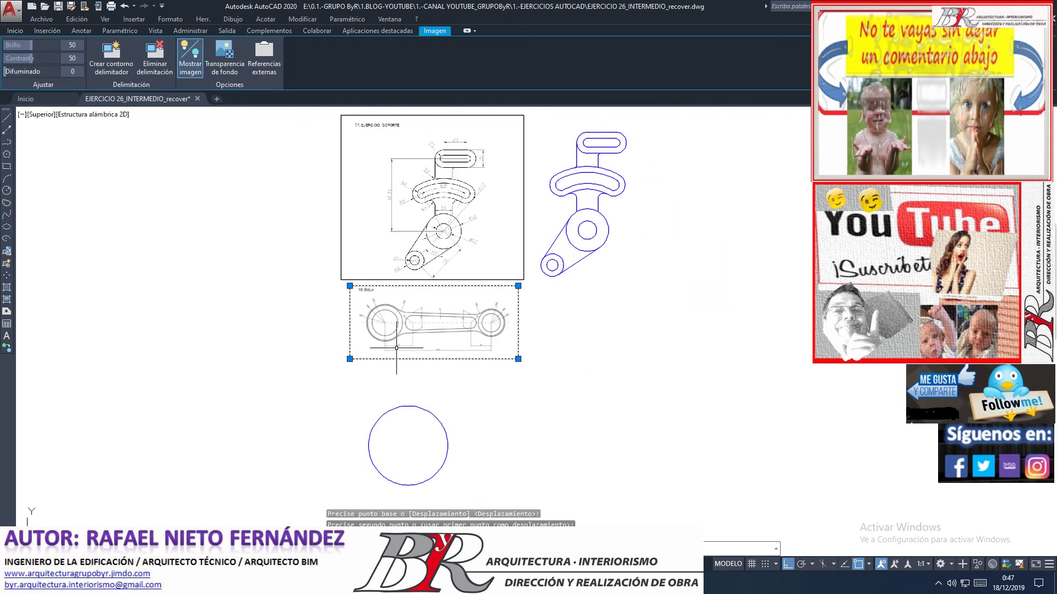
{"action": "left_click", "coordinate": [424, 449]}
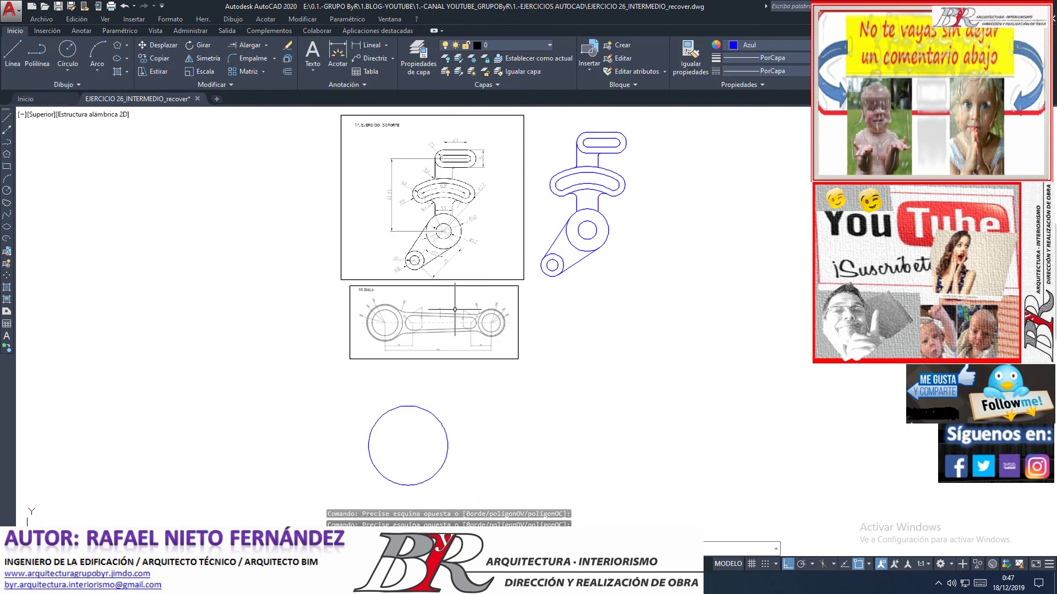
{"action": "scroll", "coordinate": [454, 309], "scroll_direction": "up", "scroll_amount": 5}
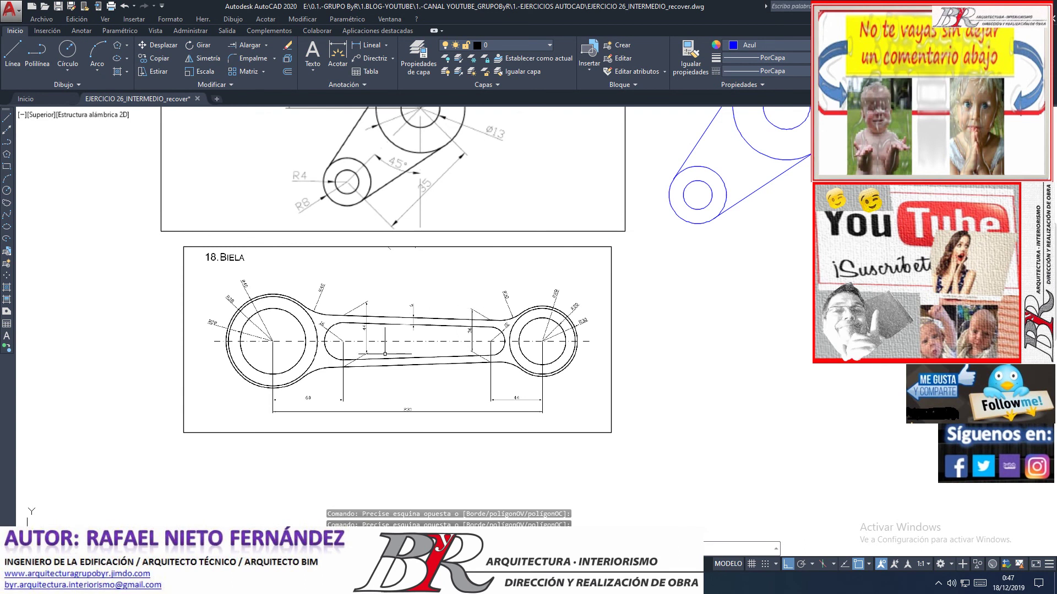
{"action": "scroll", "coordinate": [379, 361], "scroll_direction": "up", "scroll_amount": 2}
{"action": "scroll", "coordinate": [165, 264], "scroll_direction": "up", "scroll_amount": 2}
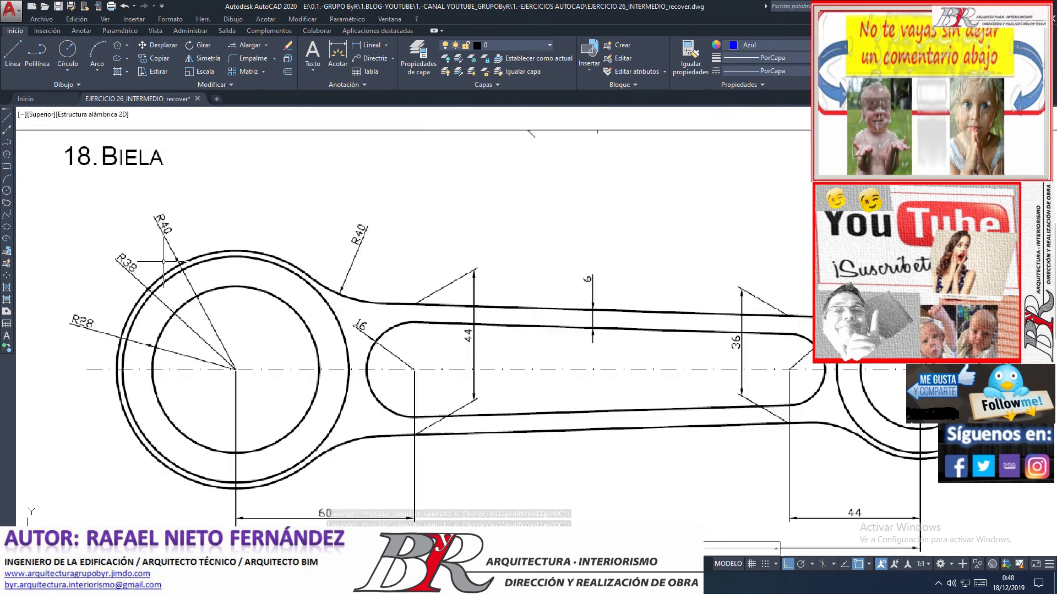
{"action": "scroll", "coordinate": [318, 262], "scroll_direction": "down", "scroll_amount": 7}
{"action": "scroll", "coordinate": [353, 331], "scroll_direction": "up", "scroll_amount": 1}
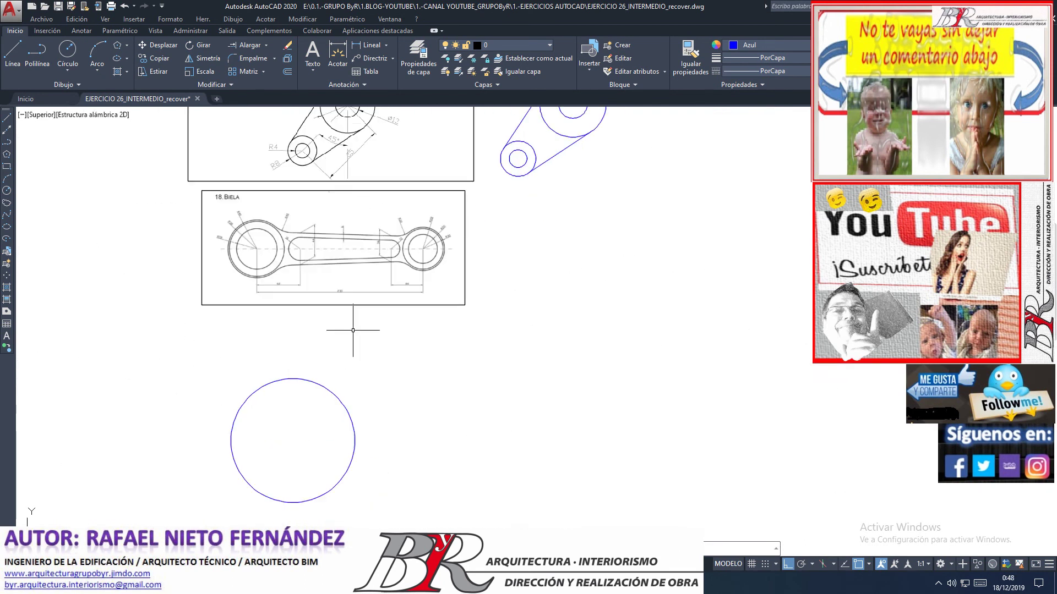
{"action": "scroll", "coordinate": [353, 330], "scroll_direction": "down", "scroll_amount": 1}
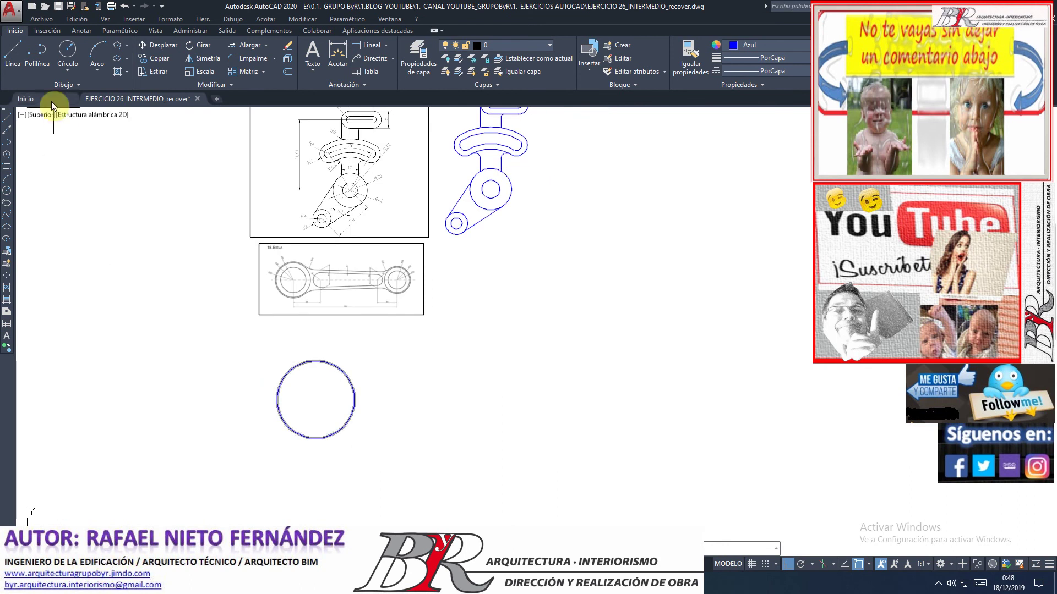
{"action": "left_click", "coordinate": [64, 71]}
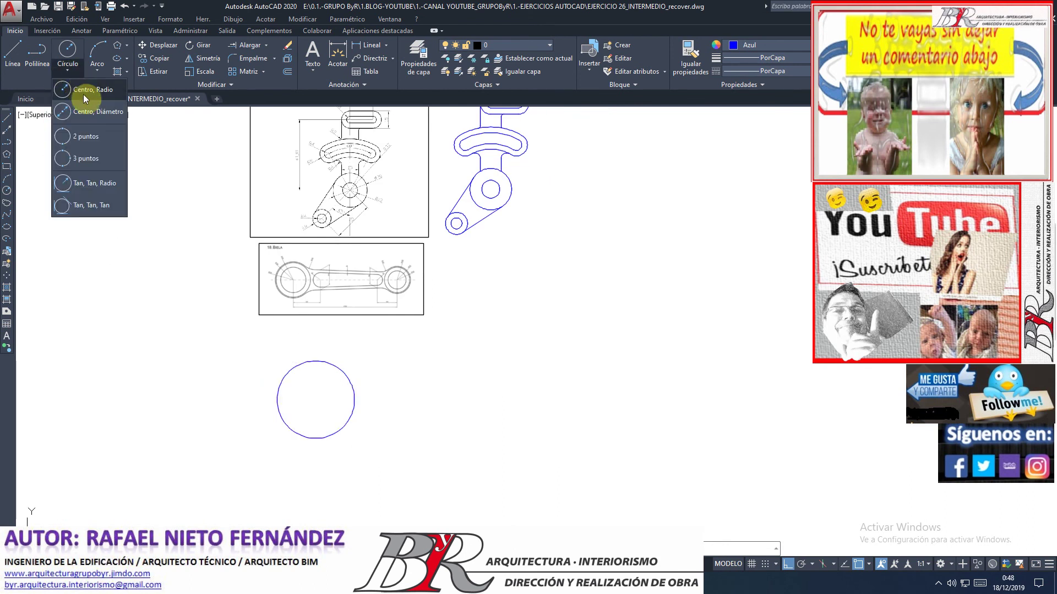
{"action": "left_click", "coordinate": [84, 93]}
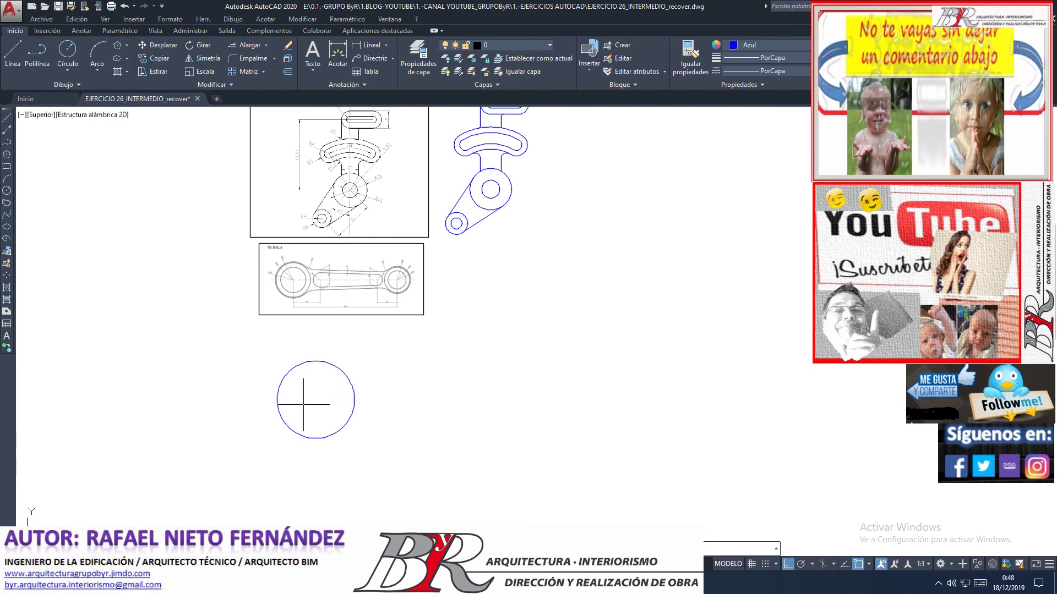
{"action": "scroll", "coordinate": [307, 401], "scroll_direction": "up", "scroll_amount": 2}
{"action": "scroll", "coordinate": [307, 401], "scroll_direction": "up", "scroll_amount": 2}
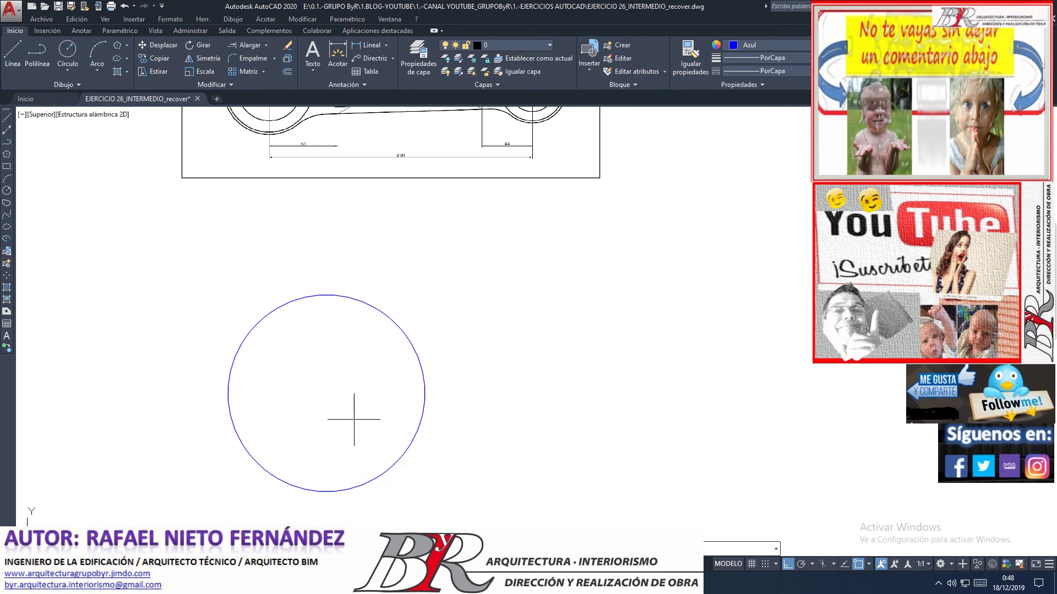
- Enable Centre object snap and draw a smaller circle concentric with the blue circle
{"action": "left_click", "coordinate": [869, 567]}
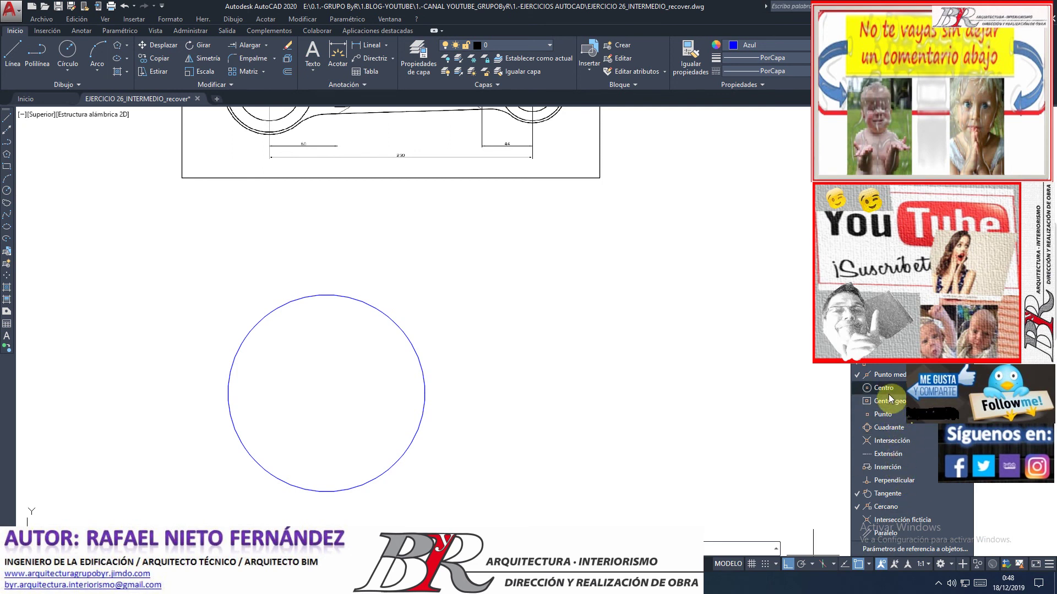
{"action": "left_click", "coordinate": [354, 339]}
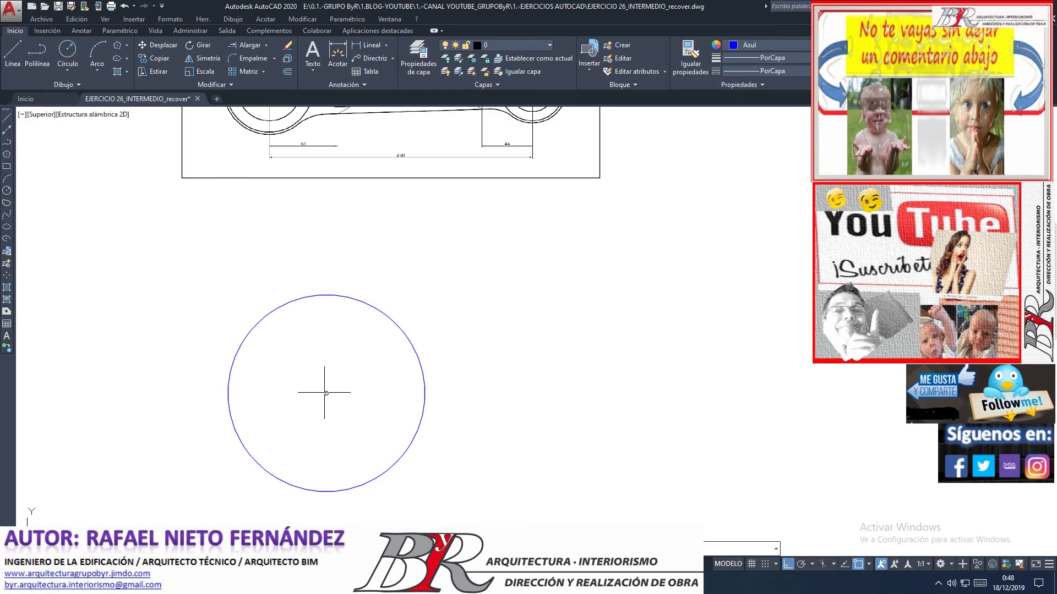
{"action": "left_click", "coordinate": [325, 393]}
{"action": "scroll", "coordinate": [358, 407], "scroll_direction": "down", "scroll_amount": 2}
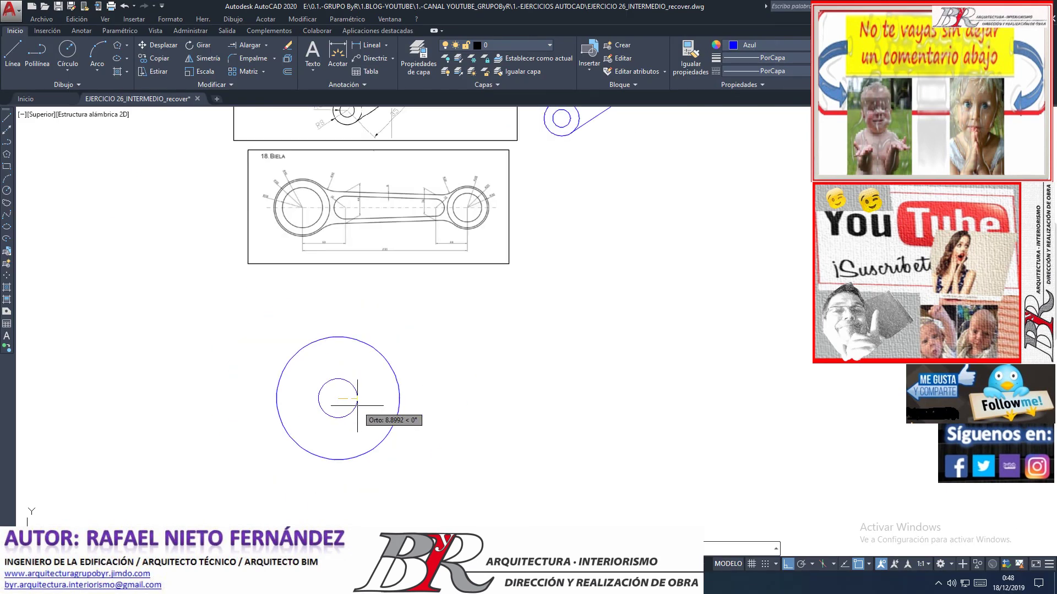
{"action": "scroll", "coordinate": [296, 167], "scroll_direction": "up", "scroll_amount": 4}
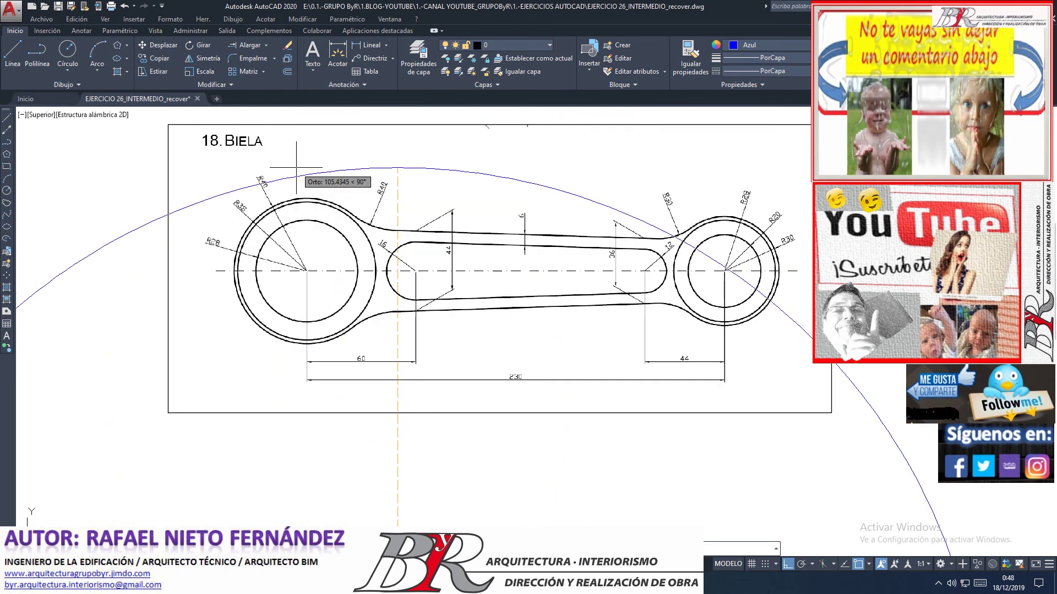
{"action": "scroll", "coordinate": [250, 192], "scroll_direction": "up", "scroll_amount": 4}
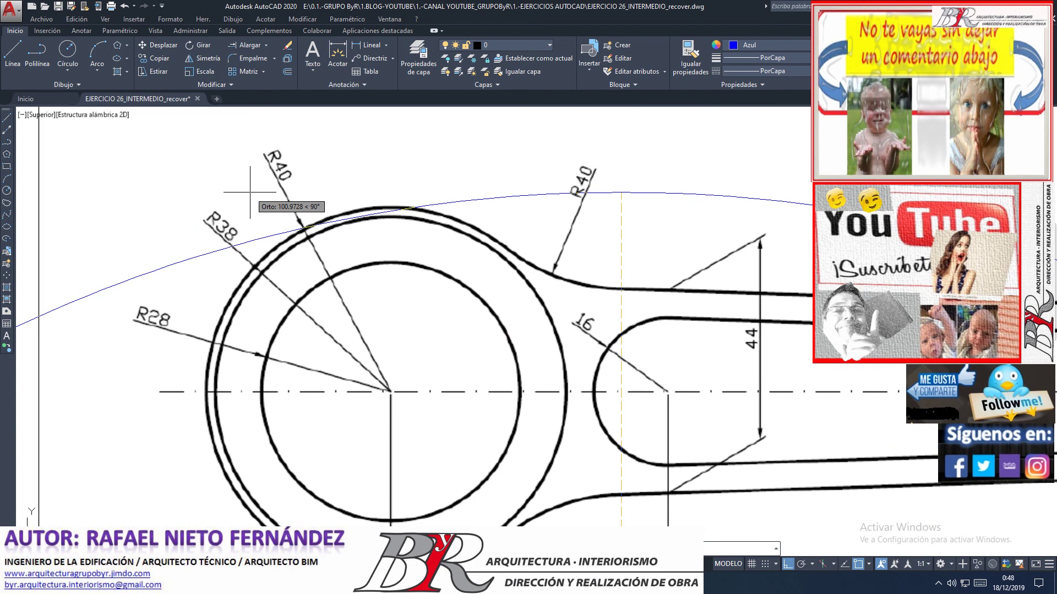
{"action": "key", "text": "Escape"}
{"action": "scroll", "coordinate": [250, 192], "scroll_direction": "down", "scroll_amount": 4}
- Draw a radius-40 circle (Center, Radius) on the existing rings' shared centre
{"action": "scroll", "coordinate": [258, 231], "scroll_direction": "down", "scroll_amount": 2}
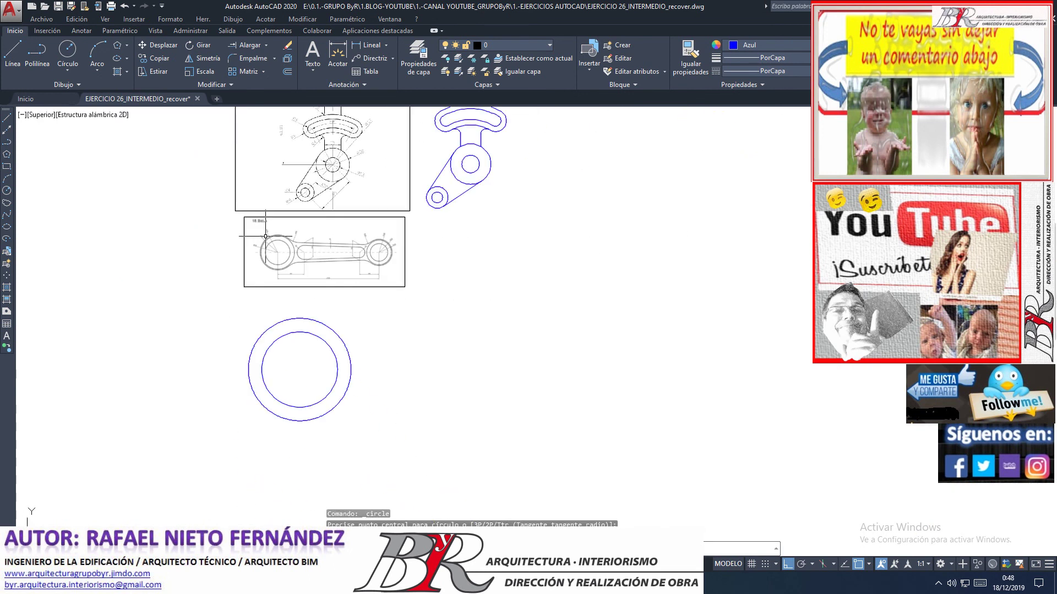
{"action": "scroll", "coordinate": [229, 326], "scroll_direction": "up", "scroll_amount": 2}
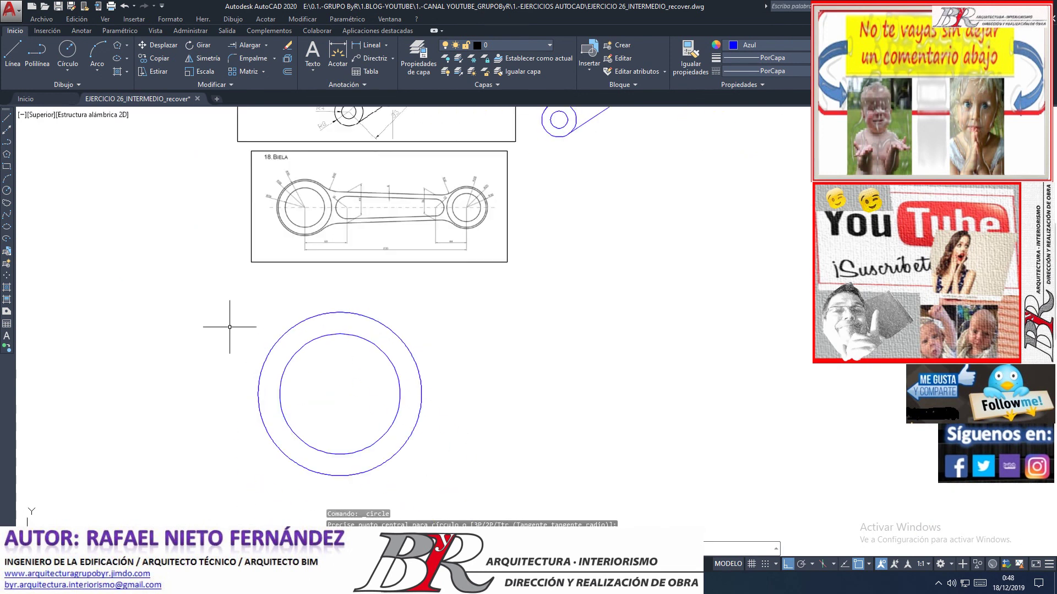
{"action": "left_click", "coordinate": [68, 70]}
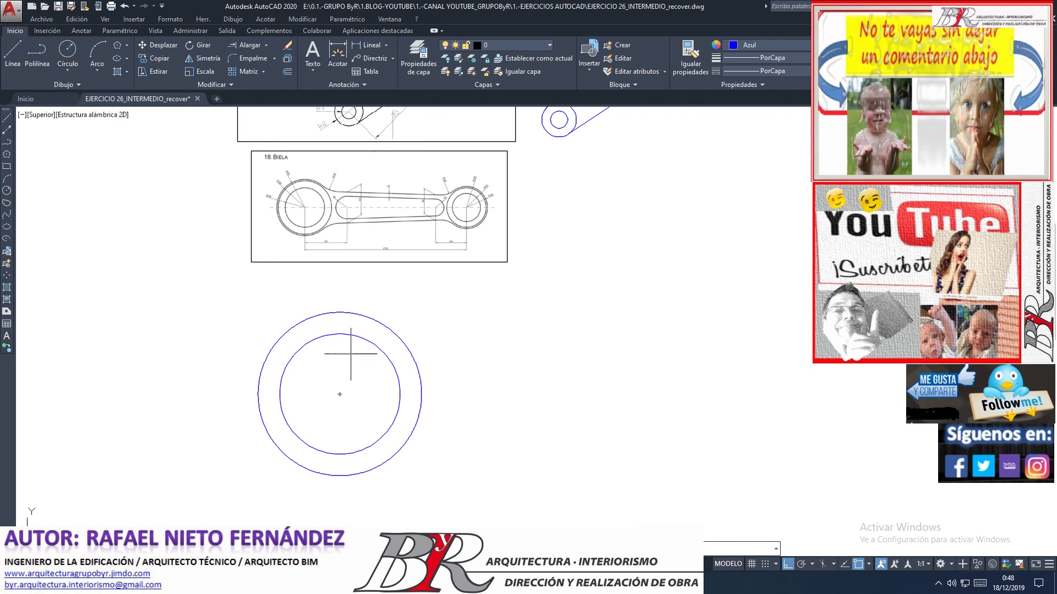
{"action": "left_click", "coordinate": [340, 393]}
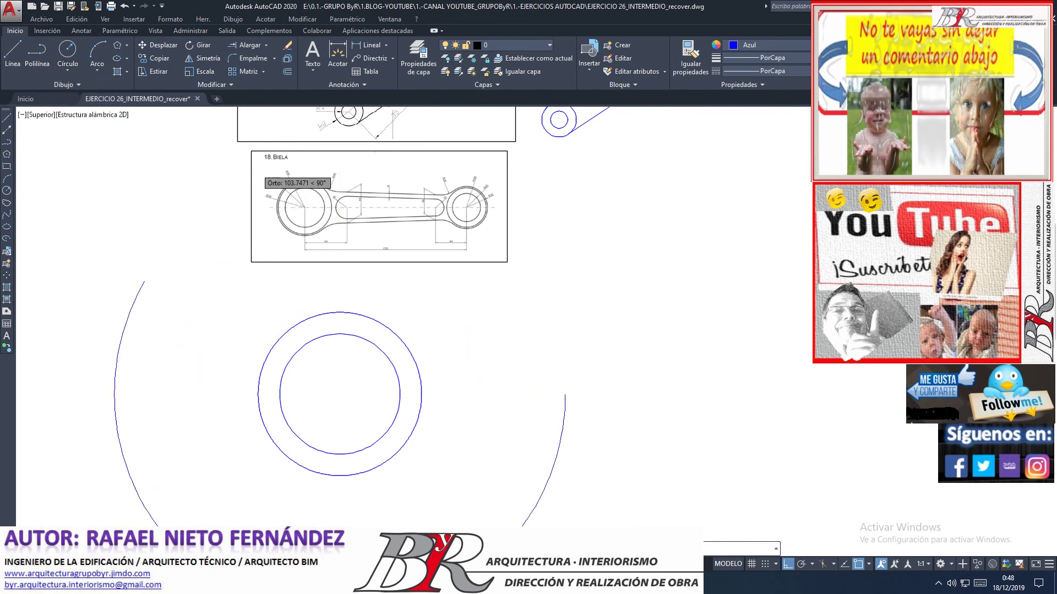
{"action": "scroll", "coordinate": [256, 168], "scroll_direction": "up", "scroll_amount": 3}
{"action": "scroll", "coordinate": [256, 169], "scroll_direction": "up", "scroll_amount": 2}
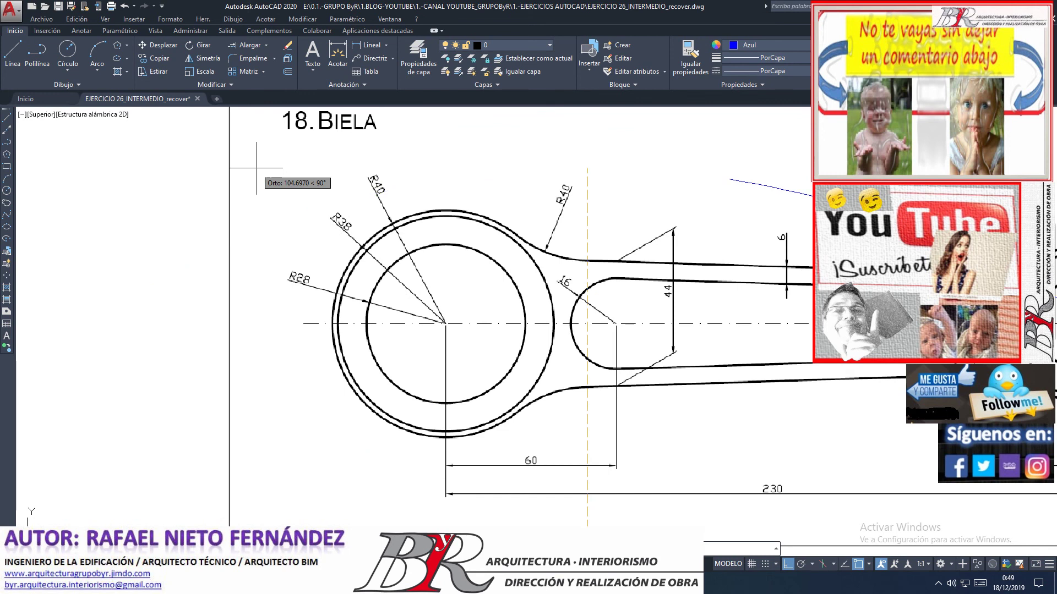
{"action": "scroll", "coordinate": [315, 175], "scroll_direction": "up", "scroll_amount": 2}
{"action": "scroll", "coordinate": [315, 175], "scroll_direction": "up", "scroll_amount": 2}
{"action": "scroll", "coordinate": [315, 175], "scroll_direction": "down", "scroll_amount": 2}
{"action": "scroll", "coordinate": [315, 175], "scroll_direction": "down", "scroll_amount": 2}
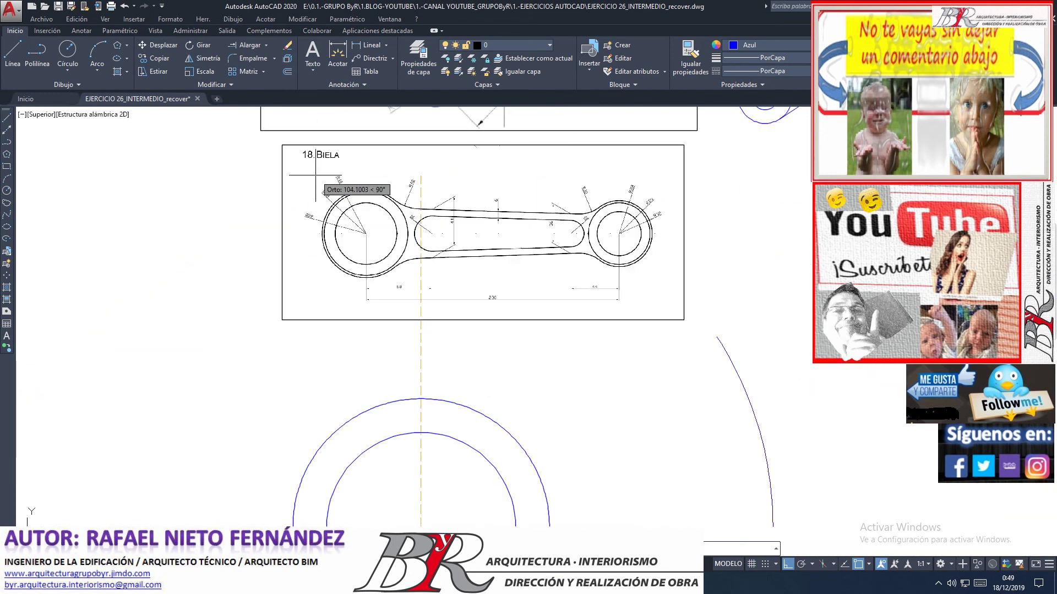
{"action": "scroll", "coordinate": [308, 278], "scroll_direction": "down", "scroll_amount": 1}
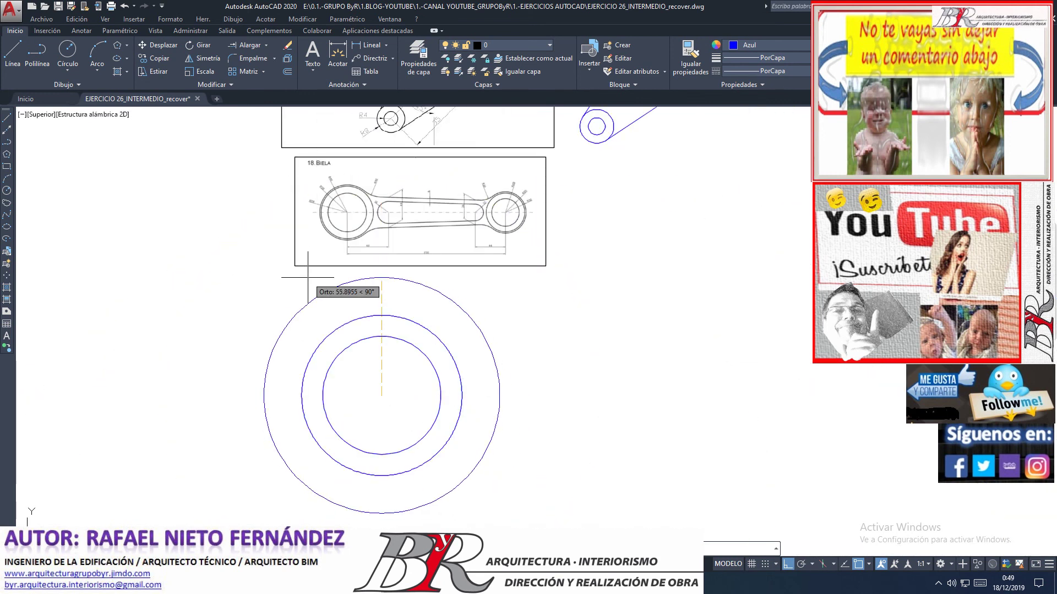
{"action": "type", "text": "40"}
{"action": "key", "text": "Return"}
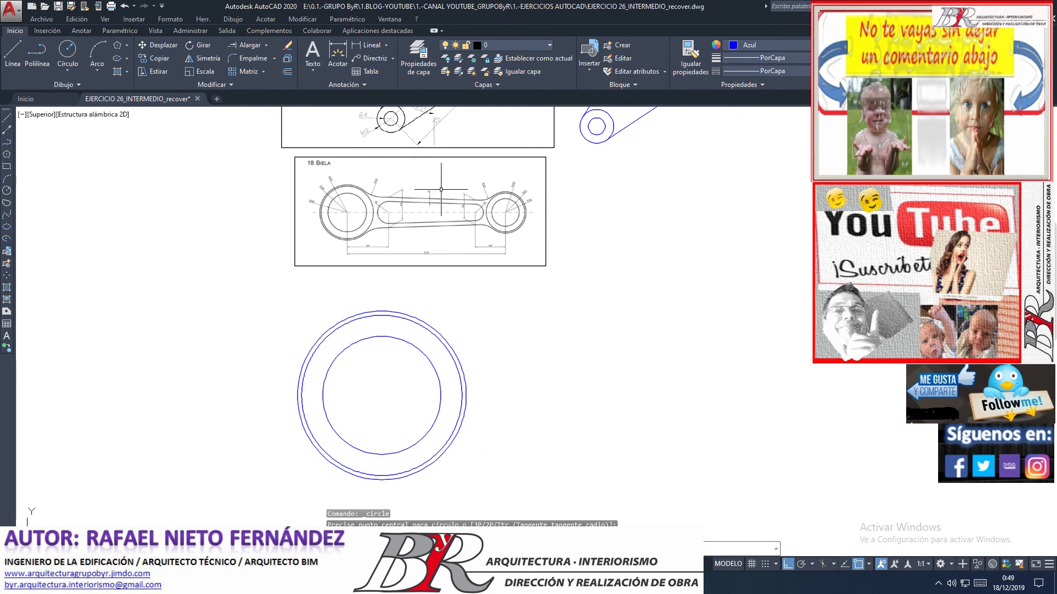
{"action": "scroll", "coordinate": [441, 189], "scroll_direction": "up", "scroll_amount": 2}
{"action": "scroll", "coordinate": [441, 189], "scroll_direction": "up", "scroll_amount": 2}
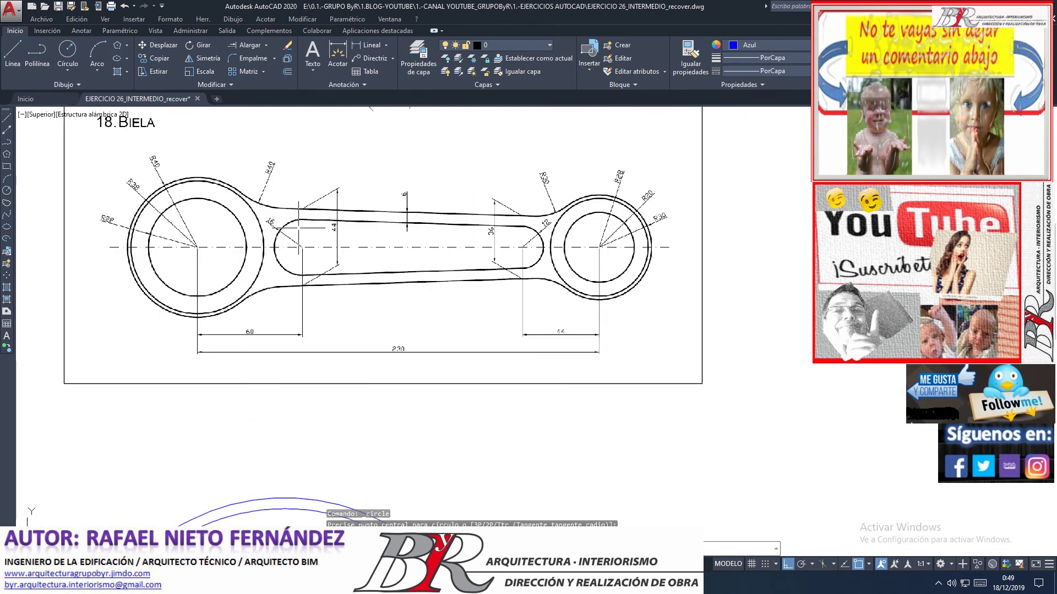
{"action": "scroll", "coordinate": [225, 214], "scroll_direction": "up", "scroll_amount": 2}
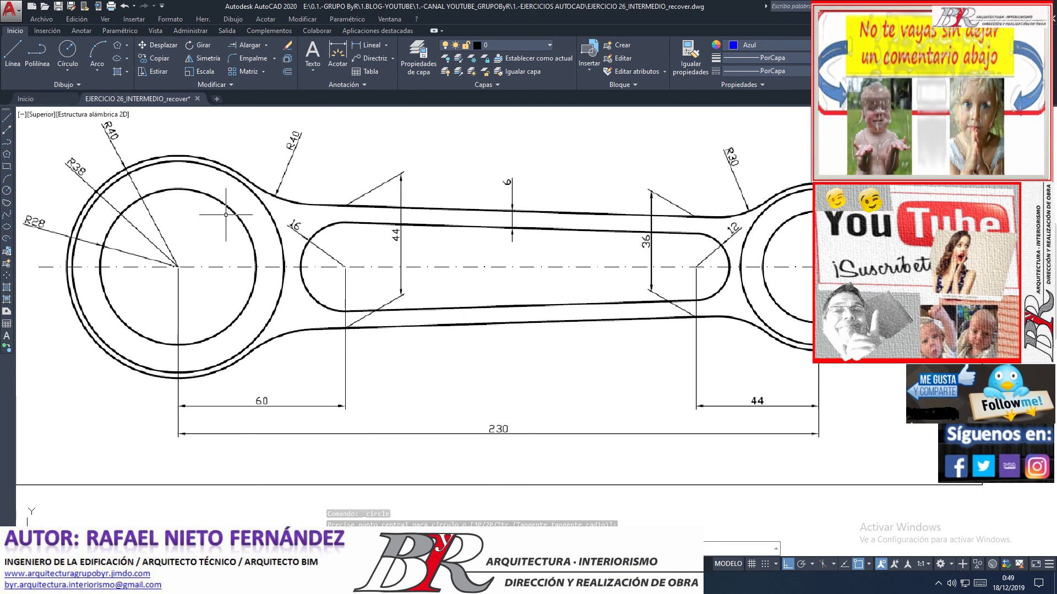
{"action": "scroll", "coordinate": [182, 225], "scroll_direction": "down", "scroll_amount": 2}
{"action": "left_click", "coordinate": [110, 183]}
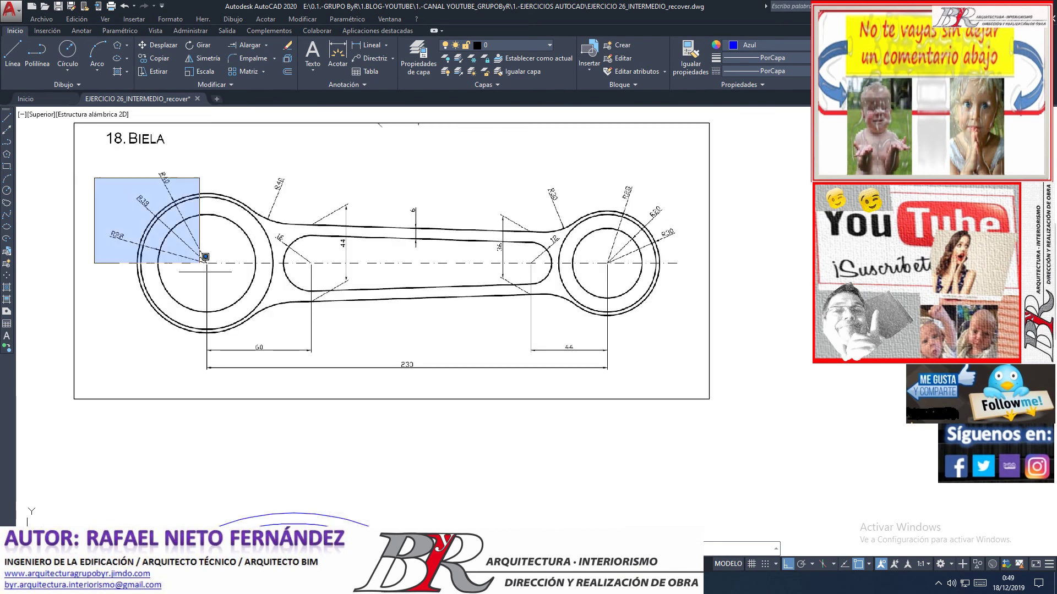
{"action": "left_click", "coordinate": [322, 366]}
{"action": "left_click", "coordinate": [509, 166]}
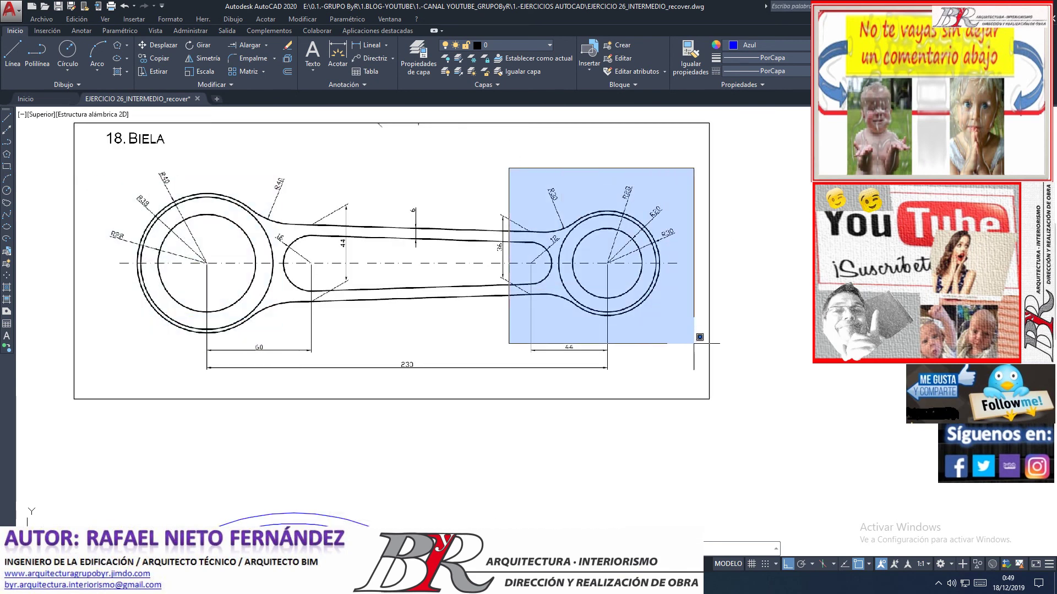
{"action": "left_click", "coordinate": [705, 371]}
{"action": "scroll", "coordinate": [672, 198], "scroll_direction": "up", "scroll_amount": 2}
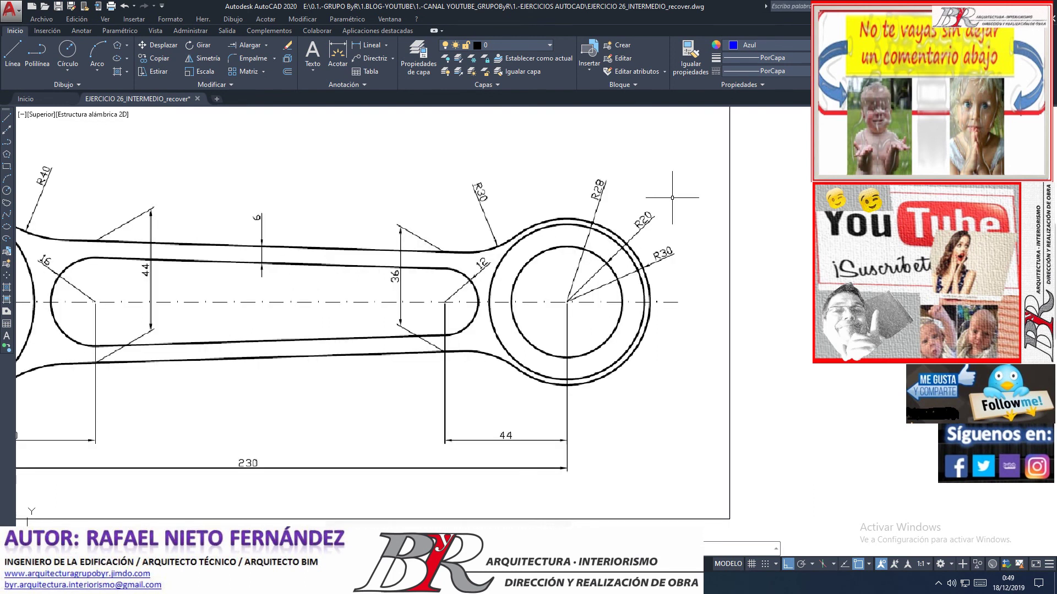
{"action": "scroll", "coordinate": [412, 345], "scroll_direction": "down", "scroll_amount": 2}
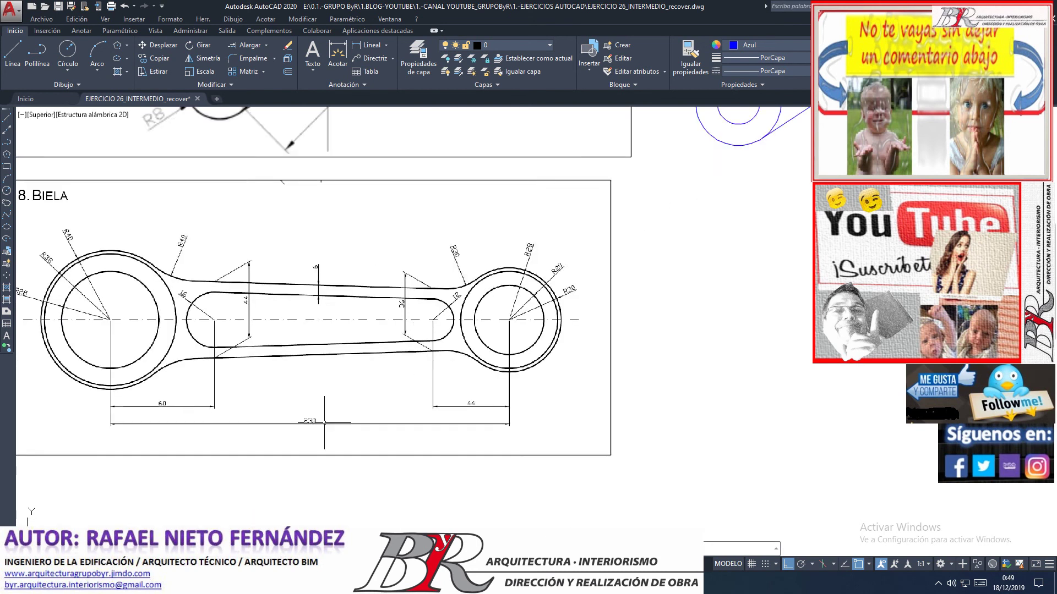
{"action": "scroll", "coordinate": [333, 424], "scroll_direction": "up", "scroll_amount": 4}
{"action": "scroll", "coordinate": [290, 437], "scroll_direction": "up", "scroll_amount": 2}
{"action": "scroll", "coordinate": [396, 388], "scroll_direction": "down", "scroll_amount": 3}
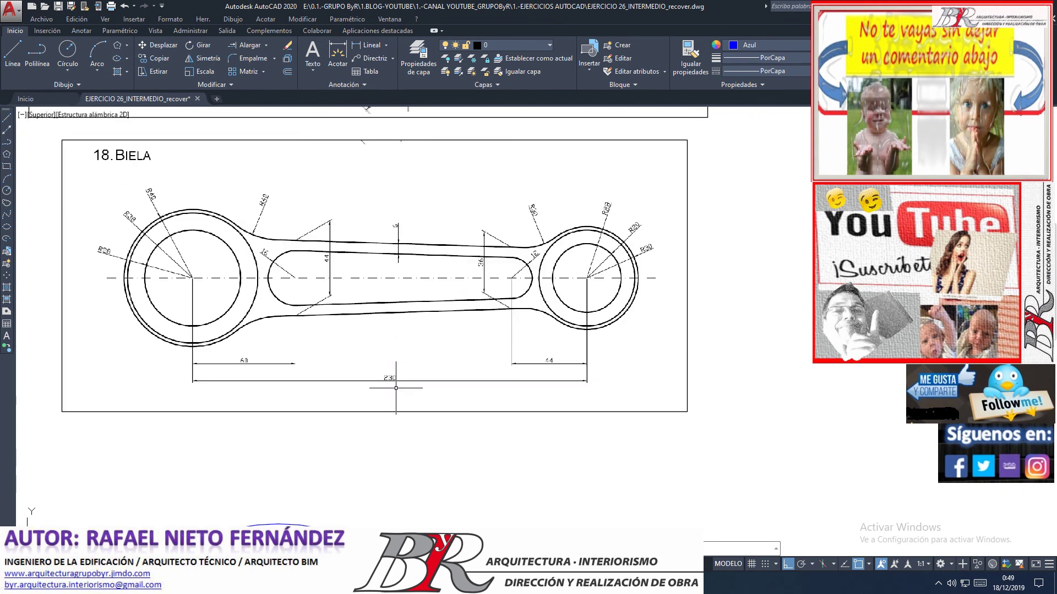
{"action": "scroll", "coordinate": [341, 303], "scroll_direction": "down", "scroll_amount": 3}
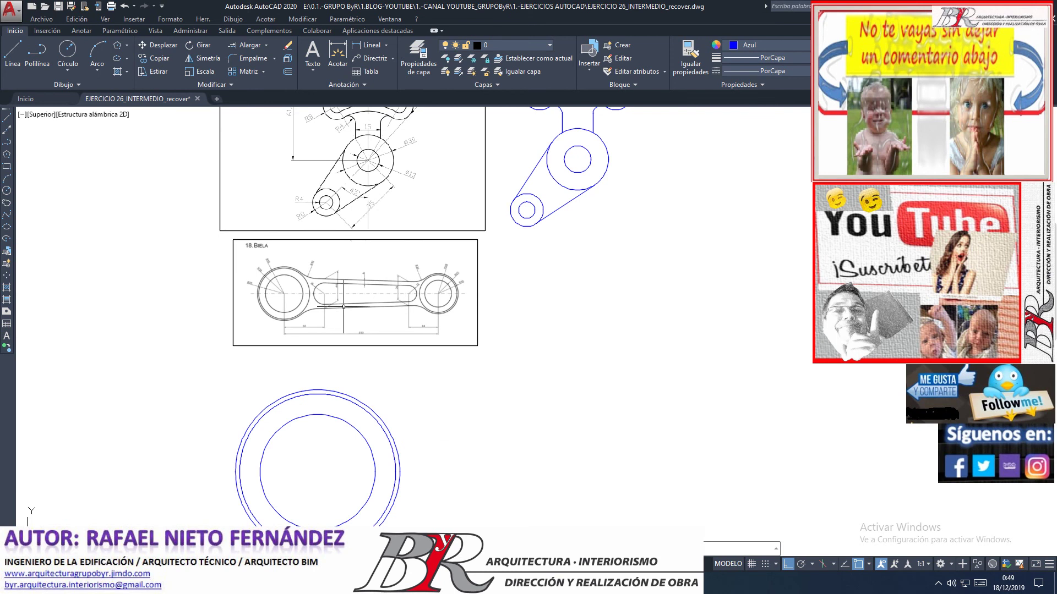
{"action": "scroll", "coordinate": [341, 303], "scroll_direction": "down", "scroll_amount": 2}
{"action": "scroll", "coordinate": [385, 431], "scroll_direction": "up", "scroll_amount": 2}
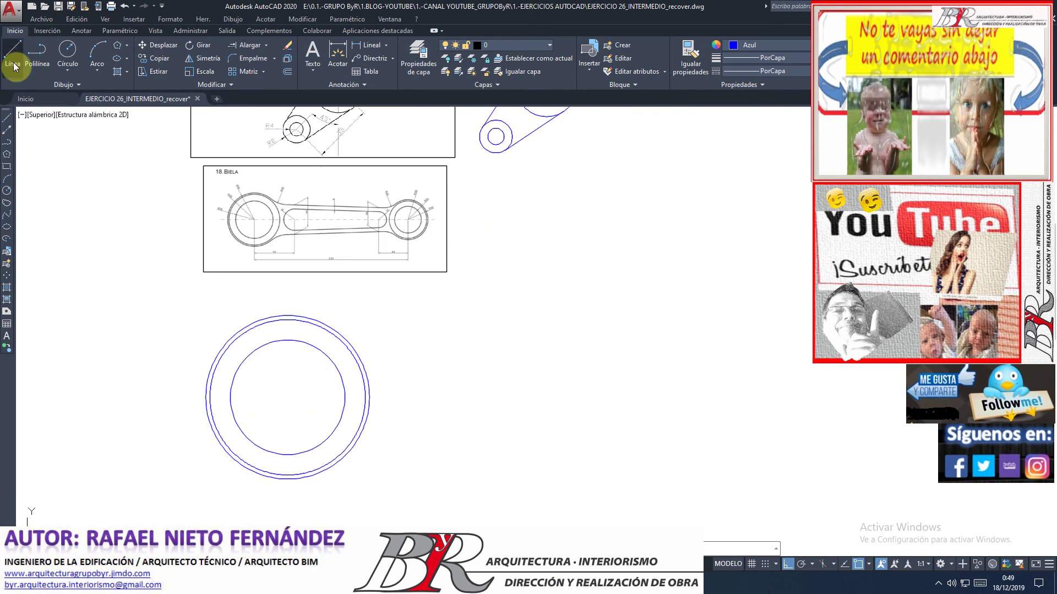
- Draw a 2.30-long horizontal line rightward from the circles' centre
{"action": "left_click", "coordinate": [288, 397]}
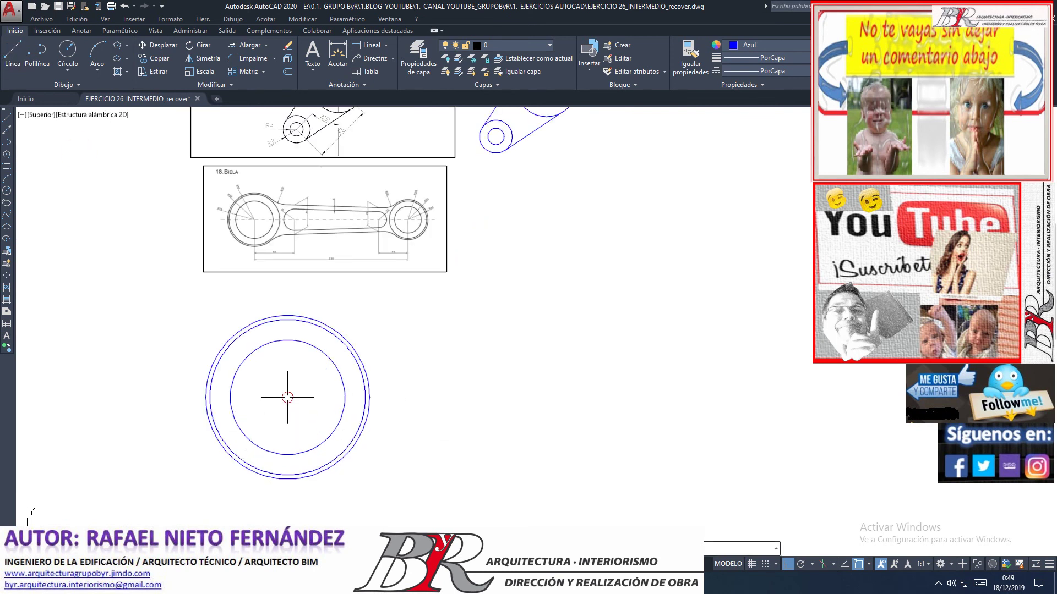
{"action": "left_click", "coordinate": [453, 390]}
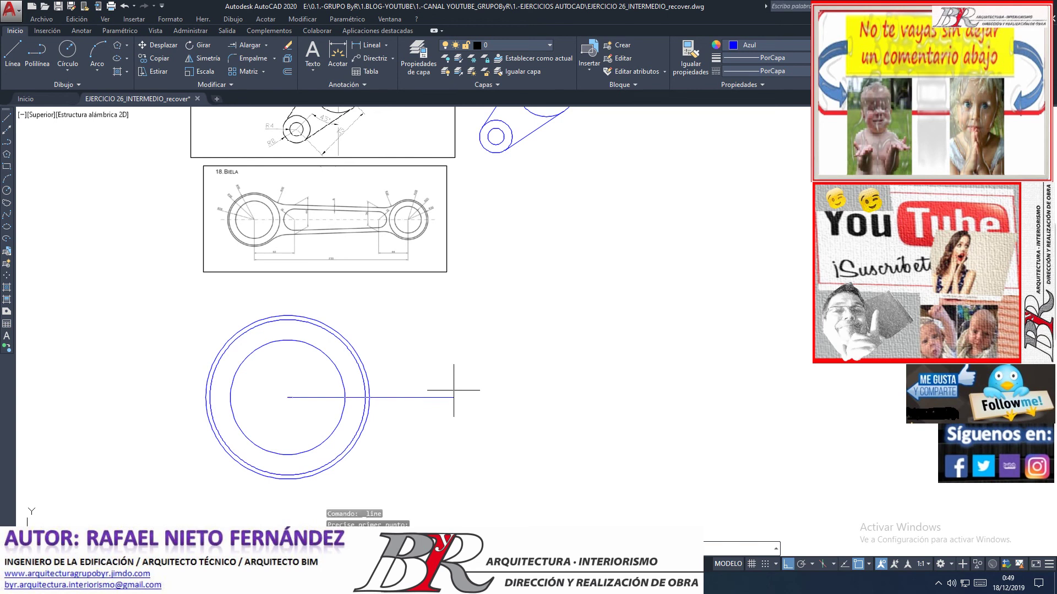
{"action": "type", "text": "2.30"}
{"action": "key", "text": "Return"}
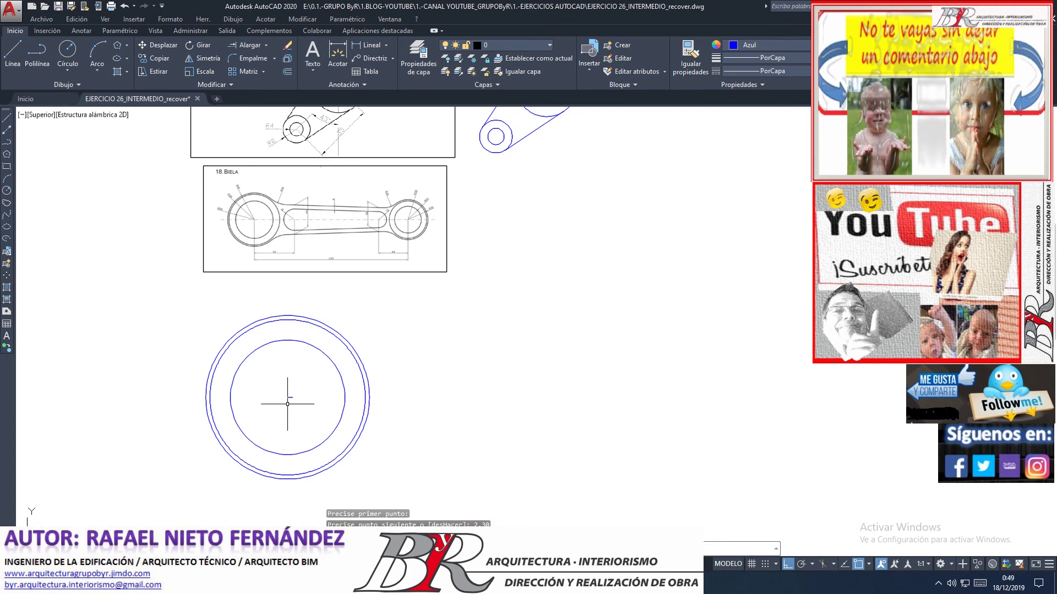
{"action": "scroll", "coordinate": [287, 404], "scroll_direction": "up", "scroll_amount": 3}
{"action": "scroll", "coordinate": [287, 404], "scroll_direction": "up", "scroll_amount": 3}
{"action": "scroll", "coordinate": [288, 404], "scroll_direction": "up", "scroll_amount": 2}
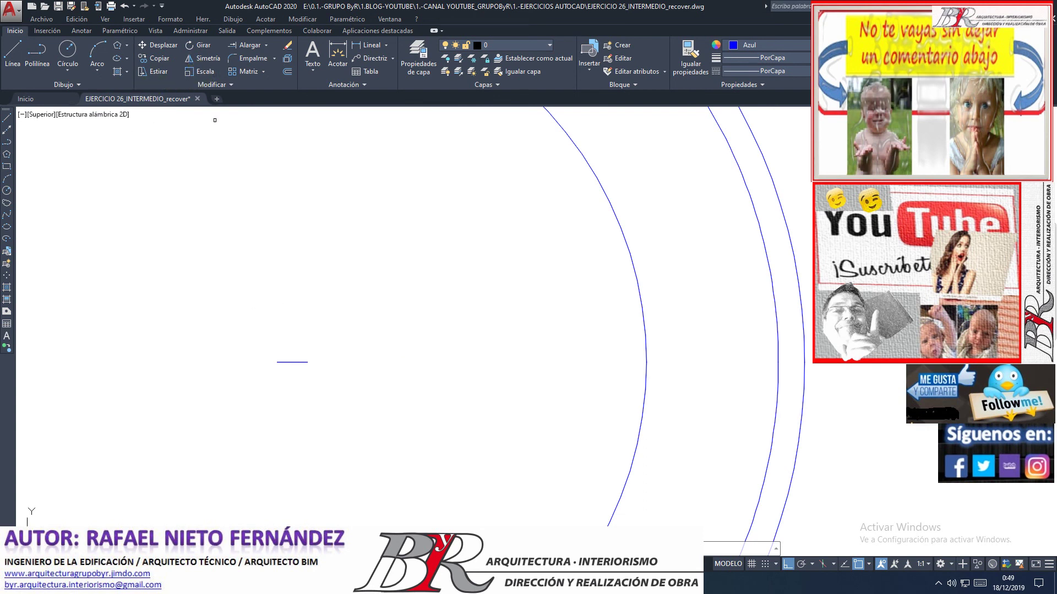
- Scale the short segment by 100 about its left endpoint
{"action": "left_click", "coordinate": [246, 330]}
{"action": "left_click", "coordinate": [366, 397]}
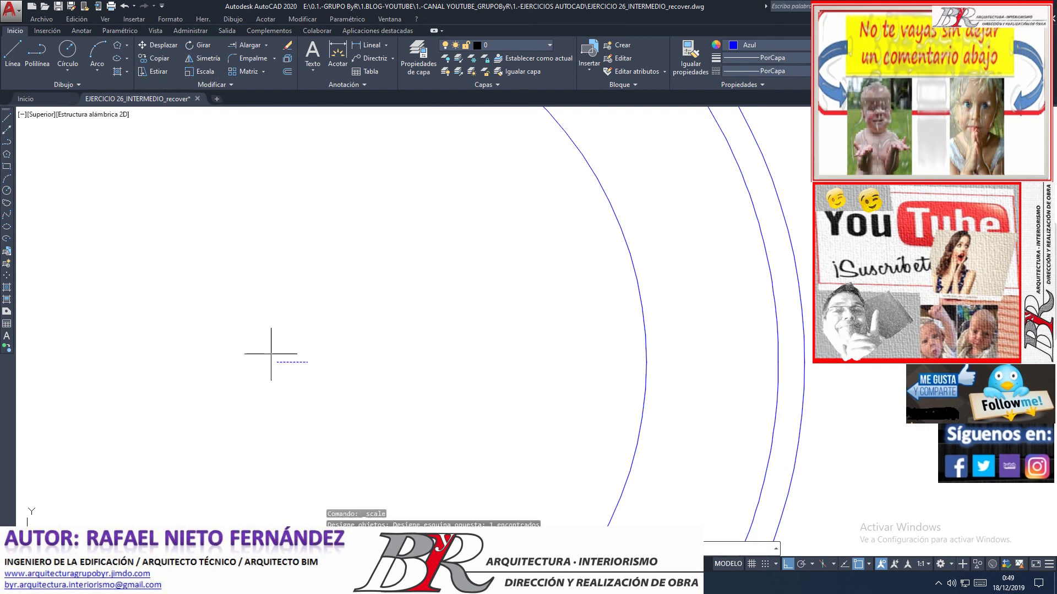
{"action": "key", "text": "Return"}
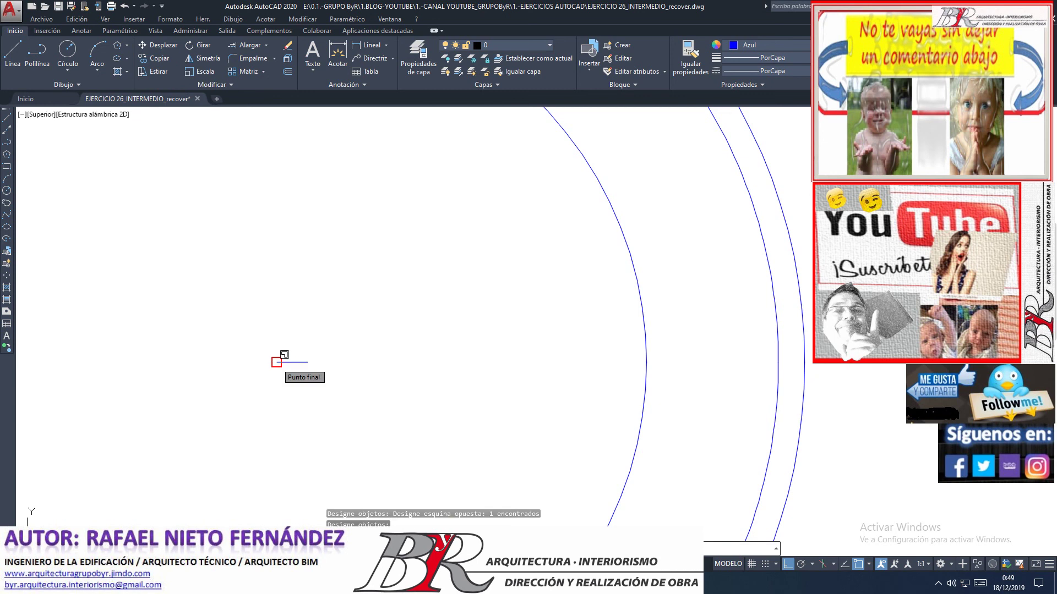
{"action": "left_click", "coordinate": [277, 362]}
{"action": "type", "text": "100"}
{"action": "key", "text": "Return"}
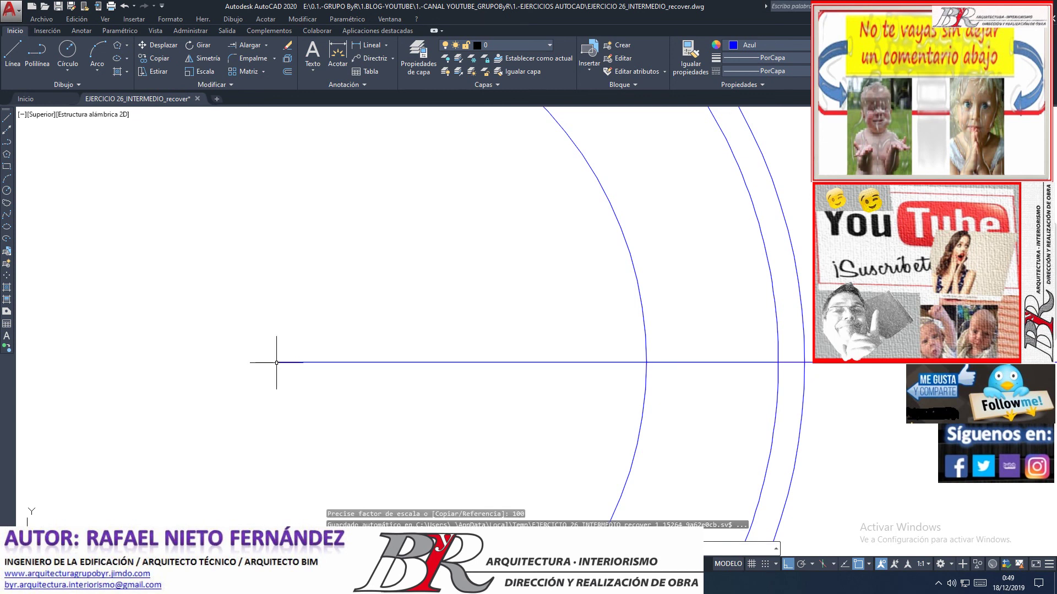
{"action": "scroll", "coordinate": [276, 358], "scroll_direction": "down", "scroll_amount": 5}
{"action": "scroll", "coordinate": [276, 357], "scroll_direction": "down", "scroll_amount": 3}
{"action": "scroll", "coordinate": [296, 357], "scroll_direction": "up", "scroll_amount": 2}
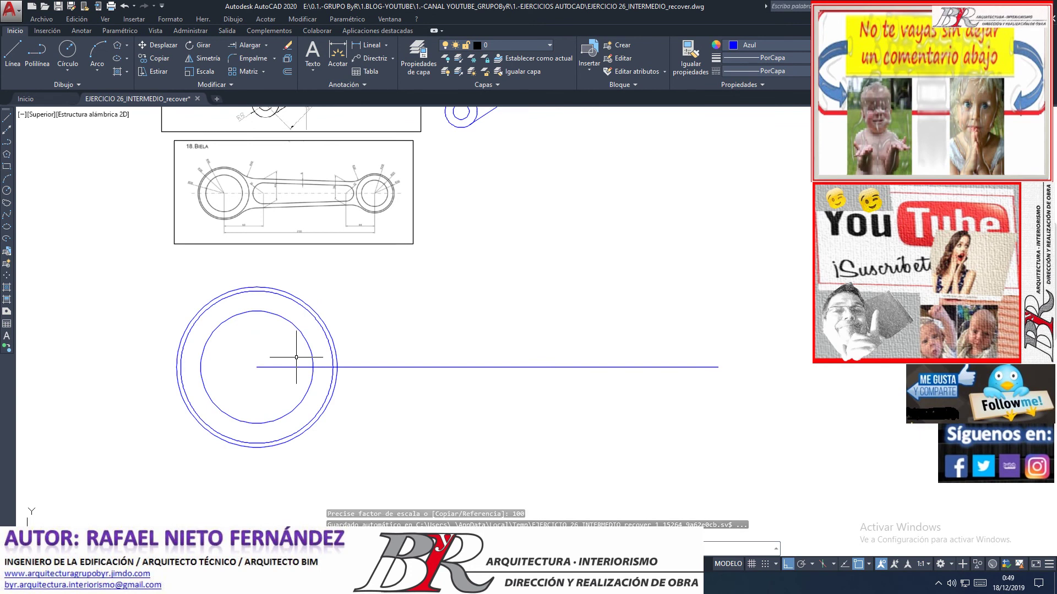
{"action": "scroll", "coordinate": [331, 347], "scroll_direction": "down", "scroll_amount": 2}
{"action": "scroll", "coordinate": [276, 275], "scroll_direction": "up", "scroll_amount": 2}
{"action": "scroll", "coordinate": [275, 276], "scroll_direction": "up", "scroll_amount": 2}
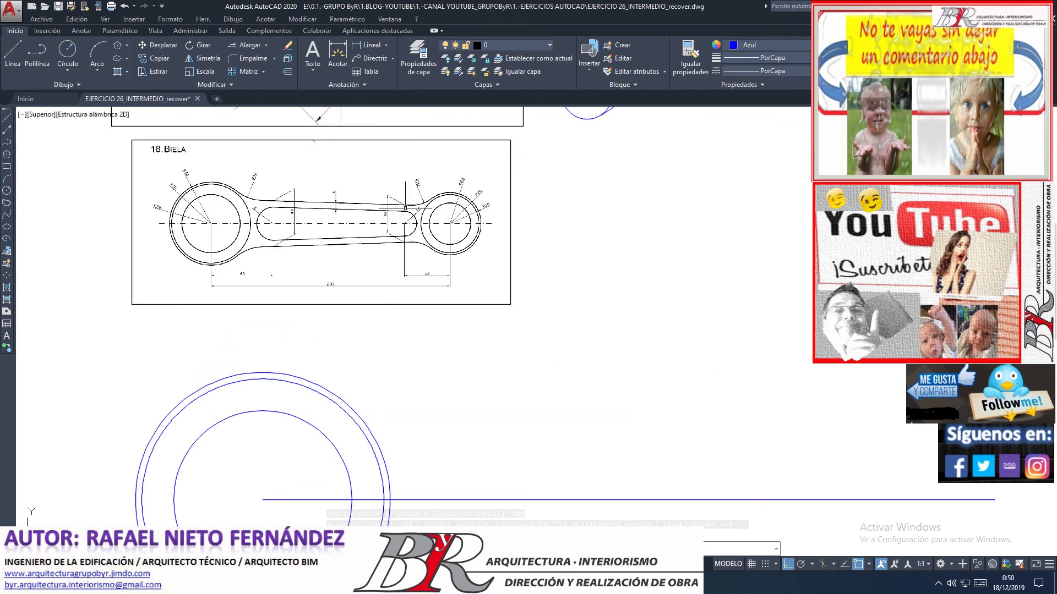
{"action": "scroll", "coordinate": [471, 180], "scroll_direction": "up", "scroll_amount": 4}
{"action": "scroll", "coordinate": [527, 300], "scroll_direction": "down", "scroll_amount": 3}
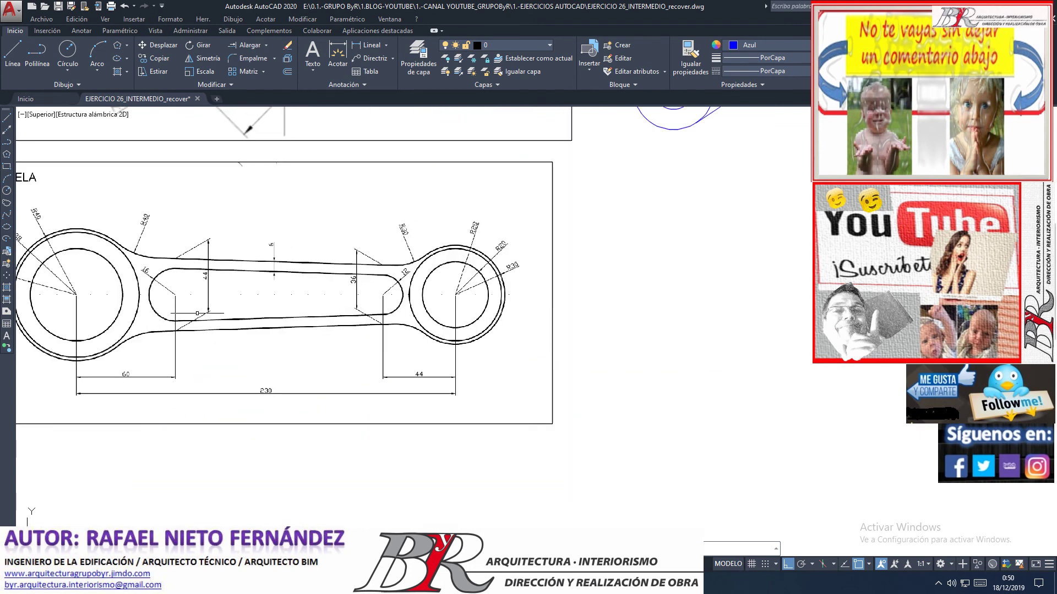
{"action": "scroll", "coordinate": [198, 300], "scroll_direction": "down", "scroll_amount": 2}
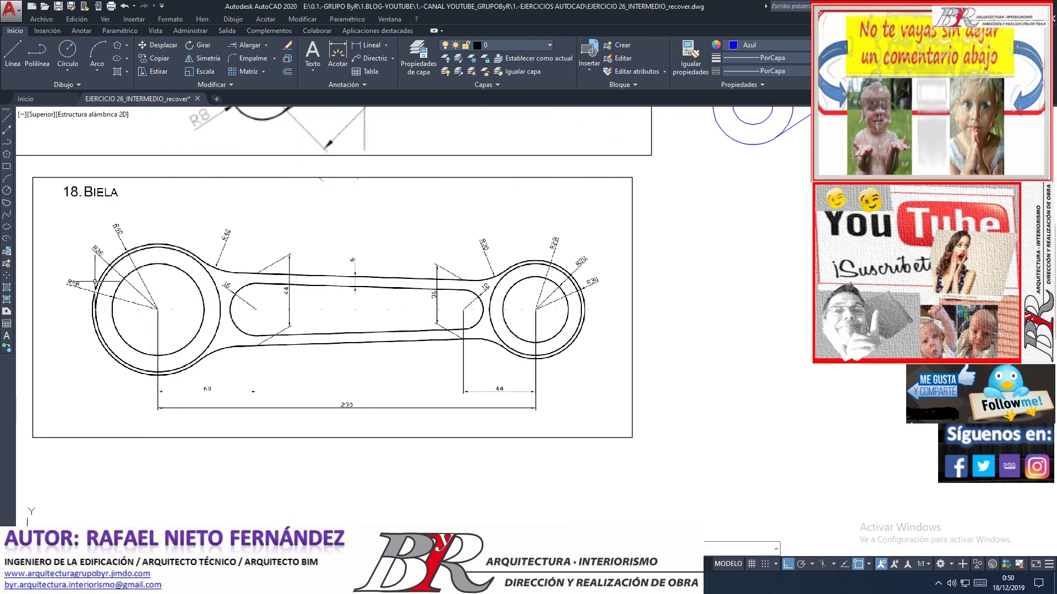
{"action": "scroll", "coordinate": [94, 281], "scroll_direction": "up", "scroll_amount": 4}
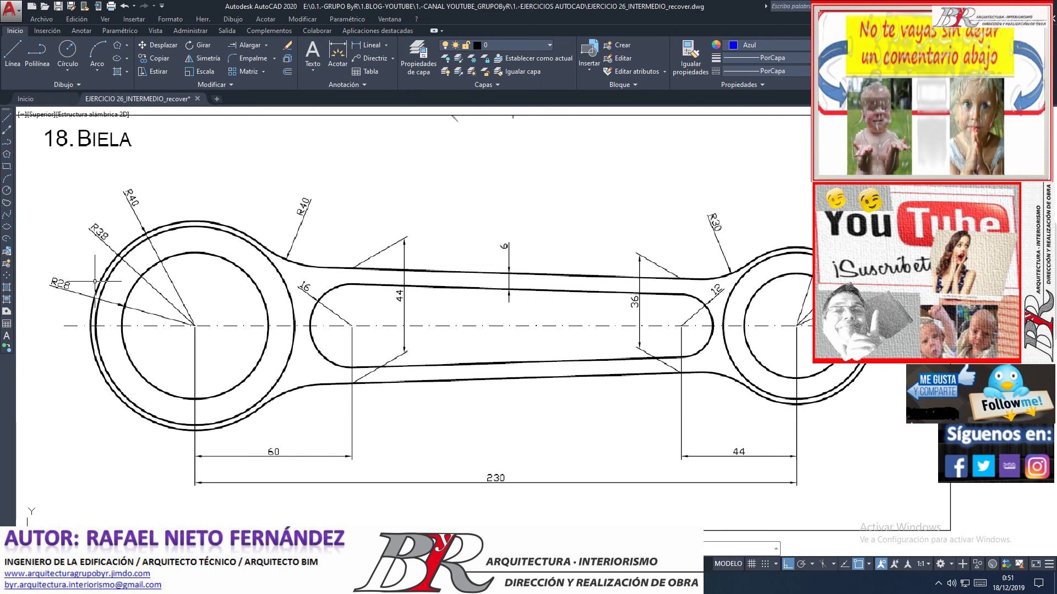
{"action": "scroll", "coordinate": [95, 281], "scroll_direction": "down", "scroll_amount": 2}
{"action": "scroll", "coordinate": [446, 318], "scroll_direction": "up", "scroll_amount": 4}
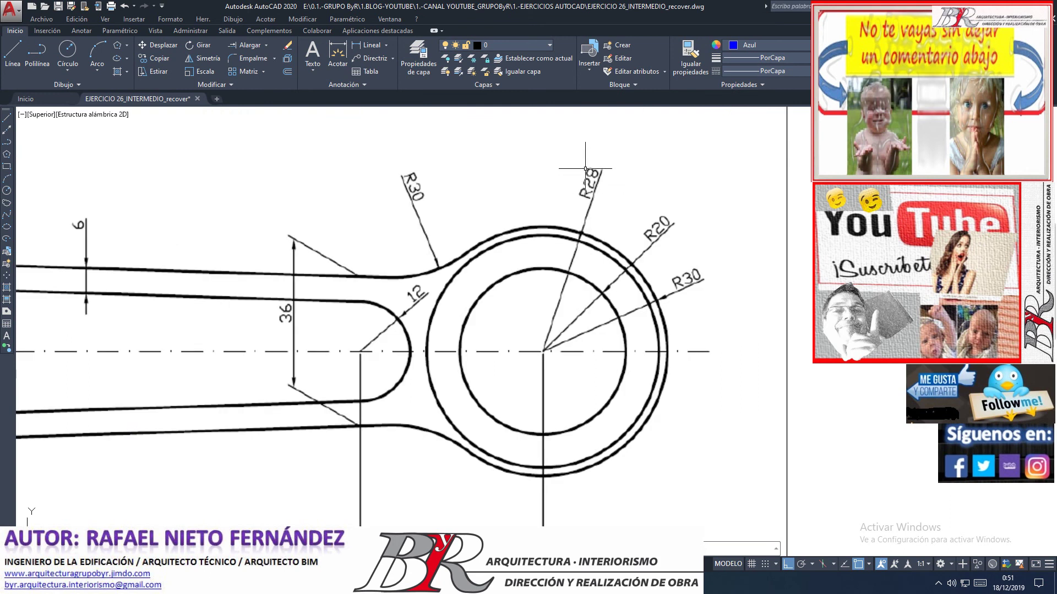
{"action": "scroll", "coordinate": [510, 306], "scroll_direction": "down", "scroll_amount": 2}
{"action": "scroll", "coordinate": [511, 306], "scroll_direction": "down", "scroll_amount": 2}
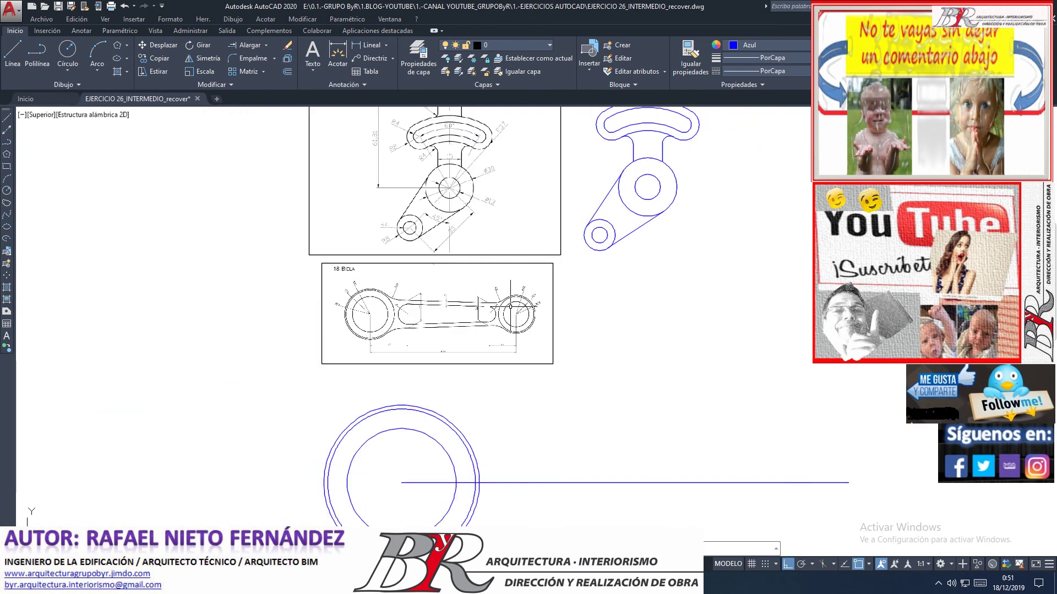
{"action": "scroll", "coordinate": [510, 306], "scroll_direction": "down", "scroll_amount": 1}
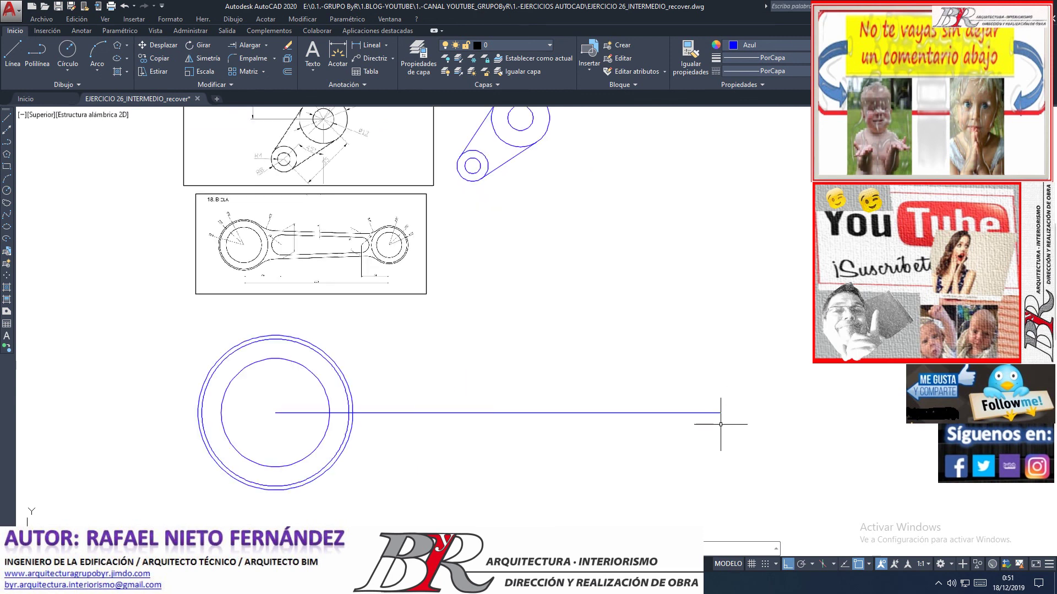
{"action": "scroll", "coordinate": [541, 348], "scroll_direction": "up", "scroll_amount": 3}
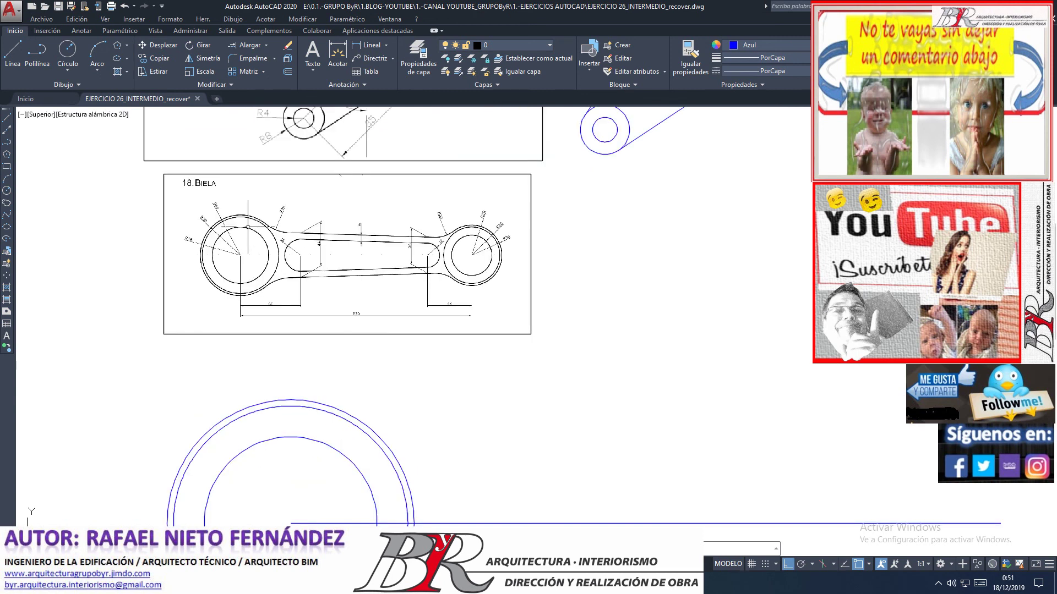
{"action": "scroll", "coordinate": [247, 226], "scroll_direction": "up", "scroll_amount": 2}
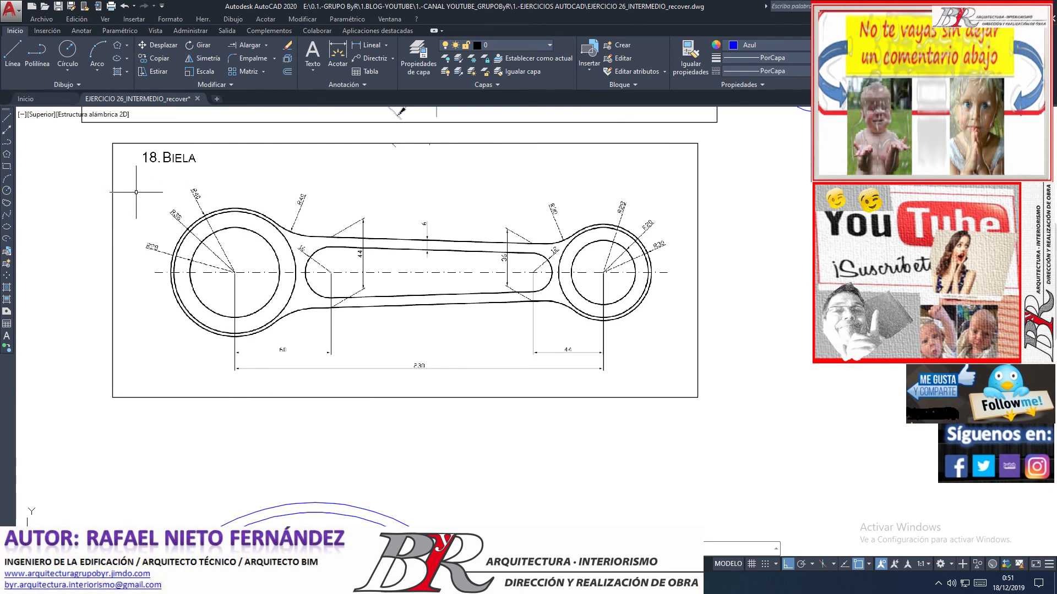
{"action": "scroll", "coordinate": [136, 192], "scroll_direction": "up", "scroll_amount": 2}
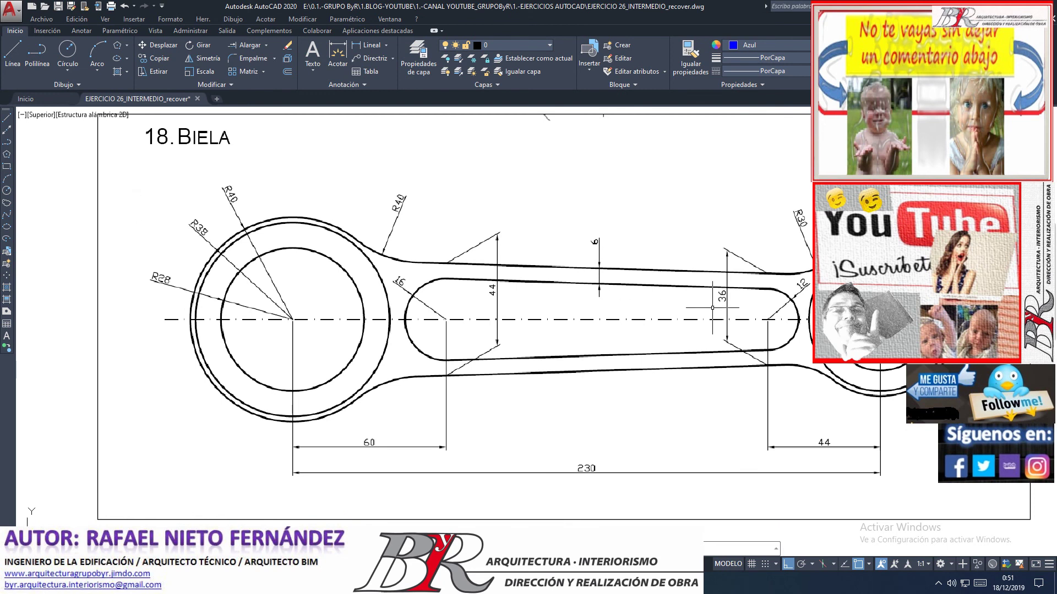
{"action": "scroll", "coordinate": [447, 268], "scroll_direction": "down", "scroll_amount": 3}
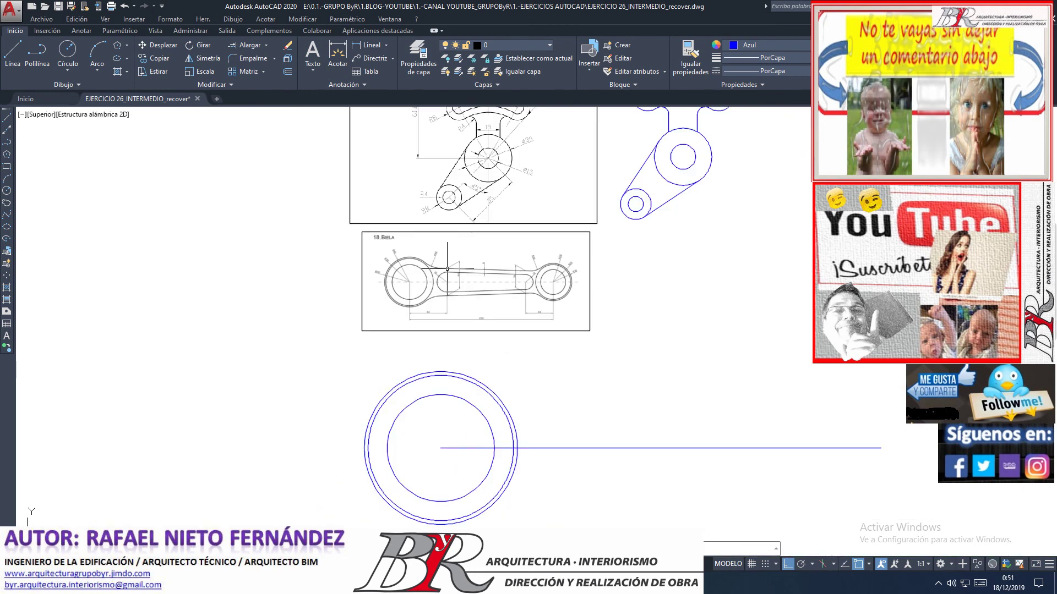
{"action": "scroll", "coordinate": [447, 268], "scroll_direction": "up", "scroll_amount": 4}
{"action": "scroll", "coordinate": [447, 268], "scroll_direction": "down", "scroll_amount": 2}
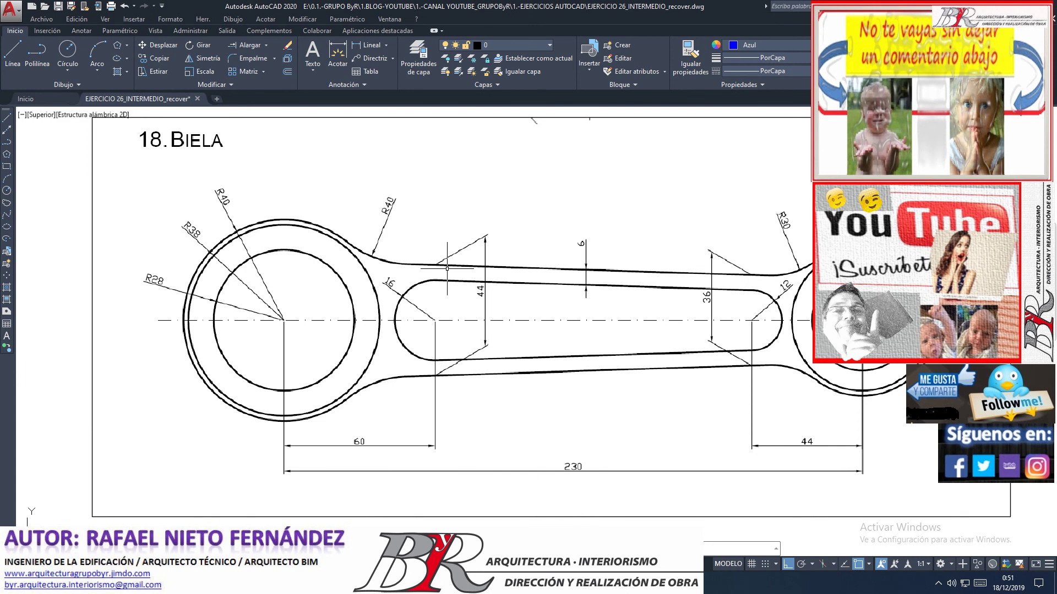
{"action": "scroll", "coordinate": [447, 268], "scroll_direction": "down", "scroll_amount": 5}
{"action": "scroll", "coordinate": [613, 337], "scroll_direction": "down", "scroll_amount": 1}
{"action": "scroll", "coordinate": [699, 330], "scroll_direction": "up", "scroll_amount": 2}
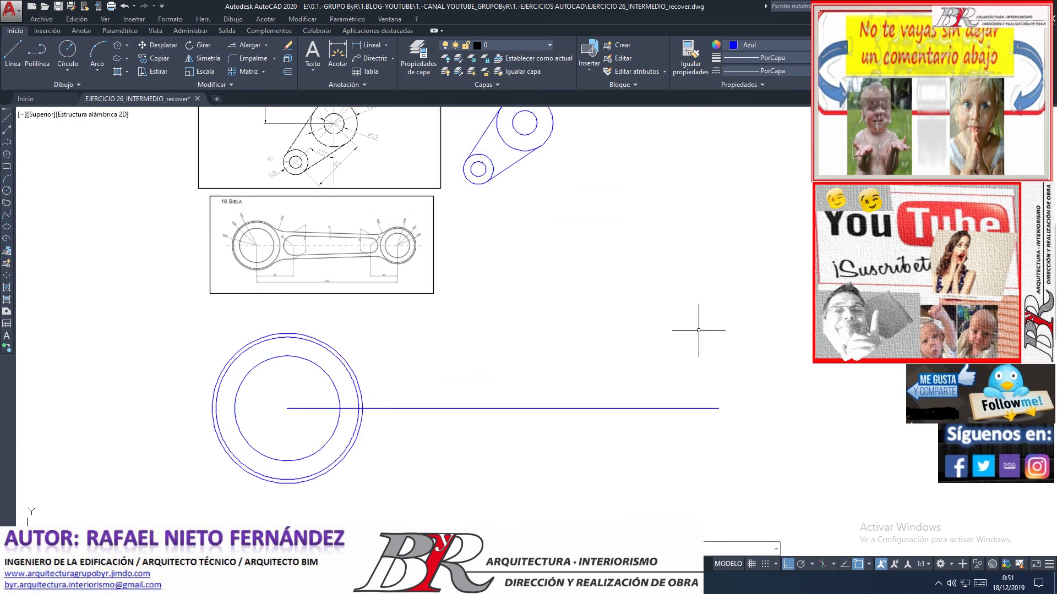
{"action": "scroll", "coordinate": [698, 331], "scroll_direction": "up", "scroll_amount": 2}
{"action": "scroll", "coordinate": [236, 158], "scroll_direction": "up", "scroll_amount": 4}
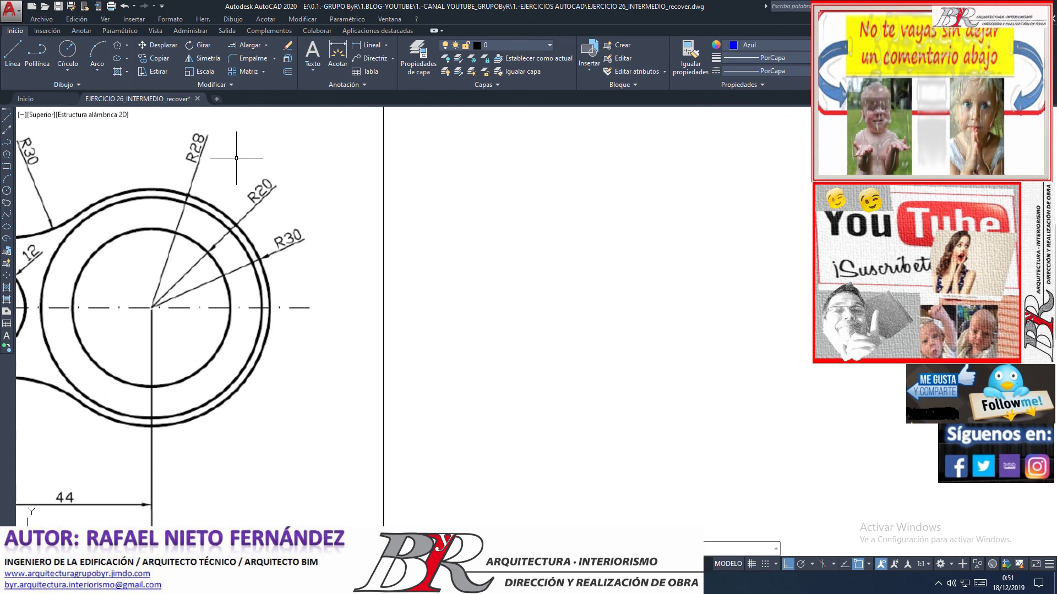
{"action": "scroll", "coordinate": [236, 158], "scroll_direction": "down", "scroll_amount": 3}
{"action": "scroll", "coordinate": [236, 158], "scroll_direction": "down", "scroll_amount": 3}
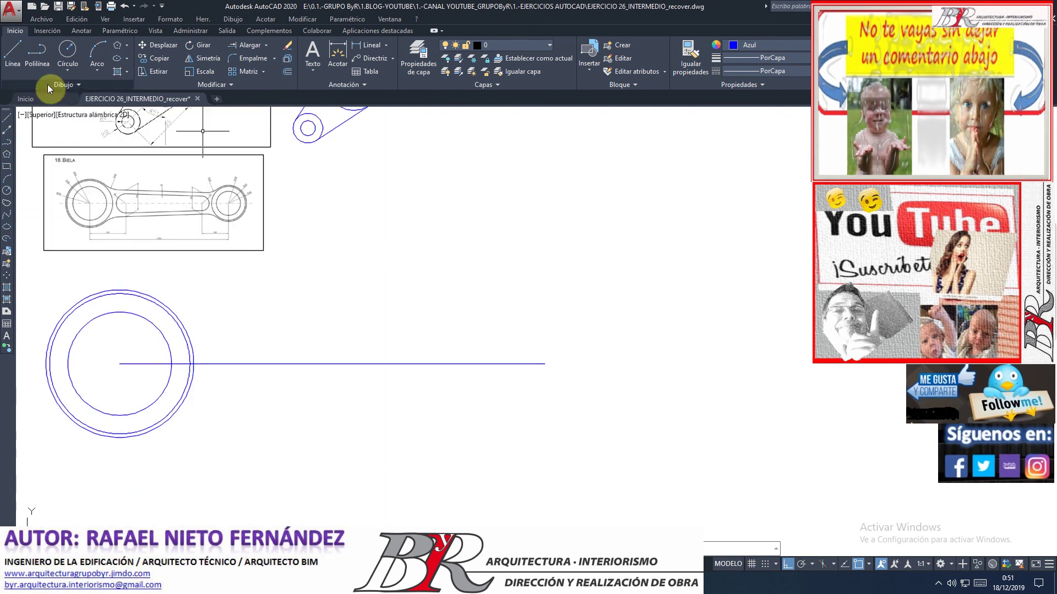
- Draw an outer circle and a radius-20 circle centred on the line's right end
{"action": "left_click", "coordinate": [65, 51]}
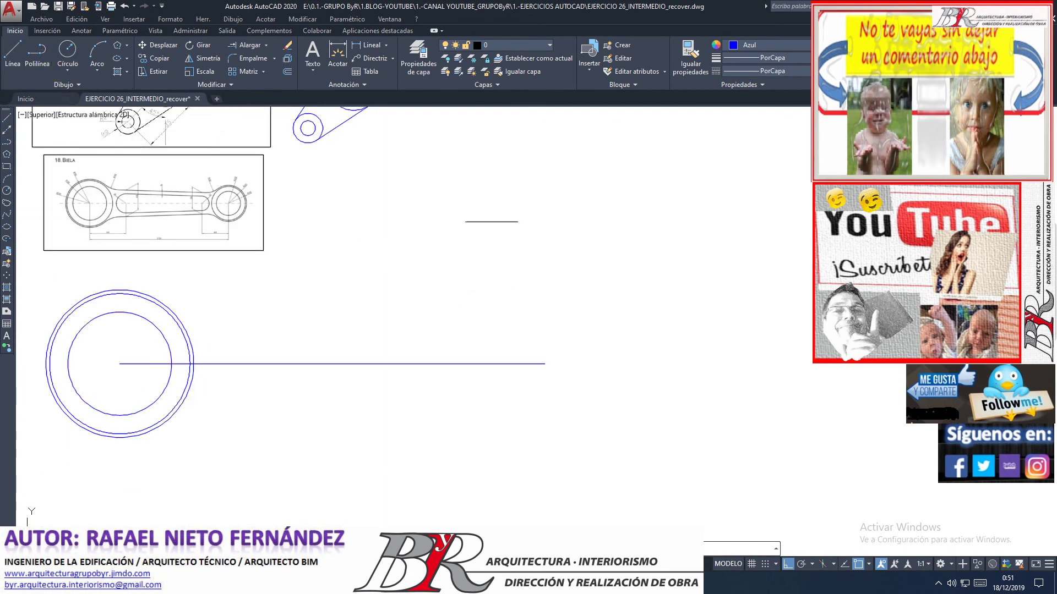
{"action": "left_click", "coordinate": [544, 364]}
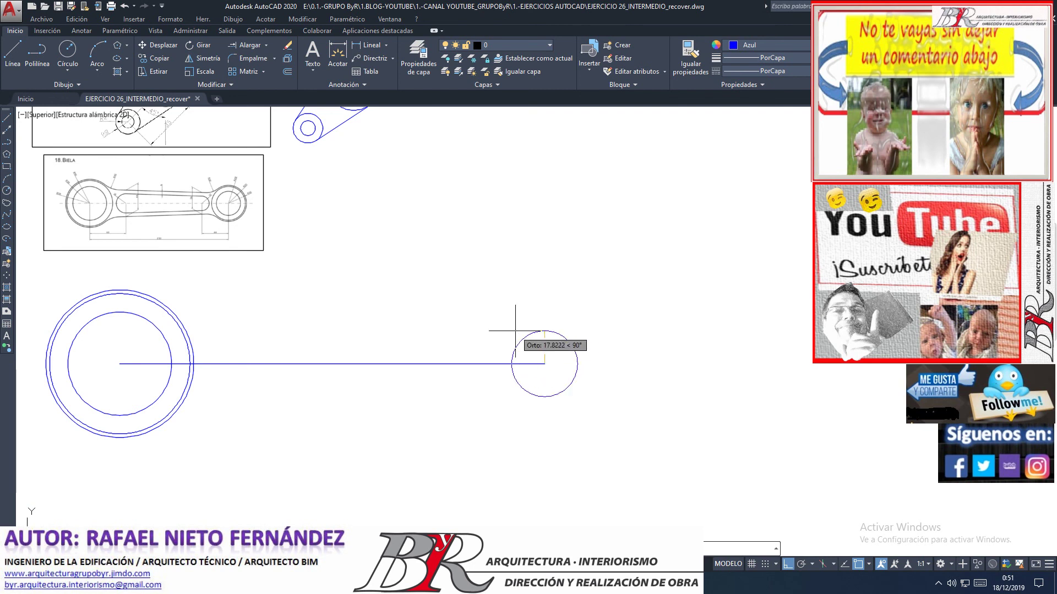
{"action": "left_click", "coordinate": [525, 311]}
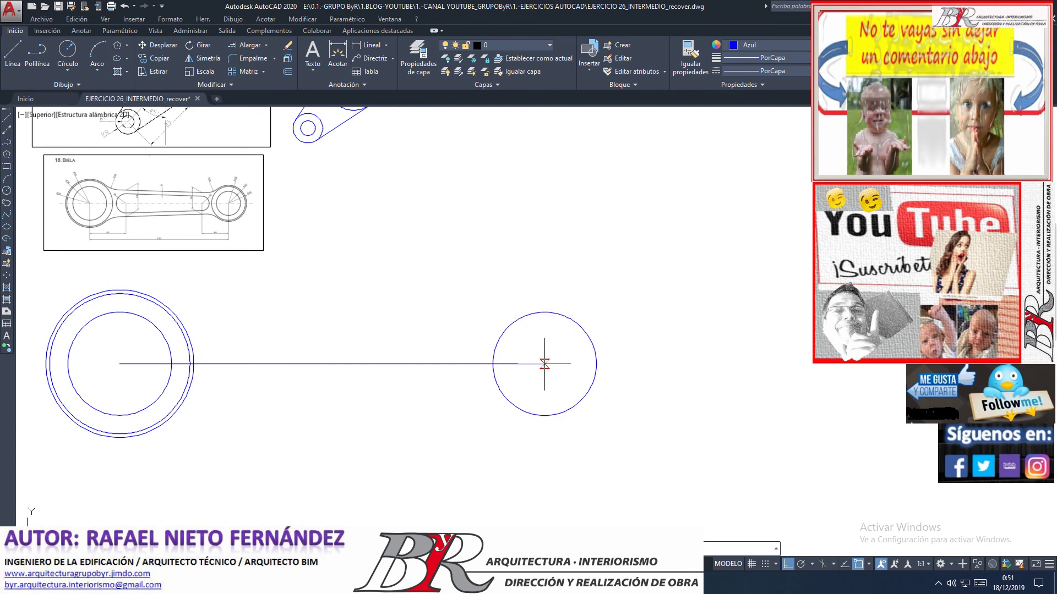
{"action": "left_click", "coordinate": [544, 363]}
{"action": "type", "text": "20"}
{"action": "key", "text": "Return"}
{"action": "key", "text": "Return"}
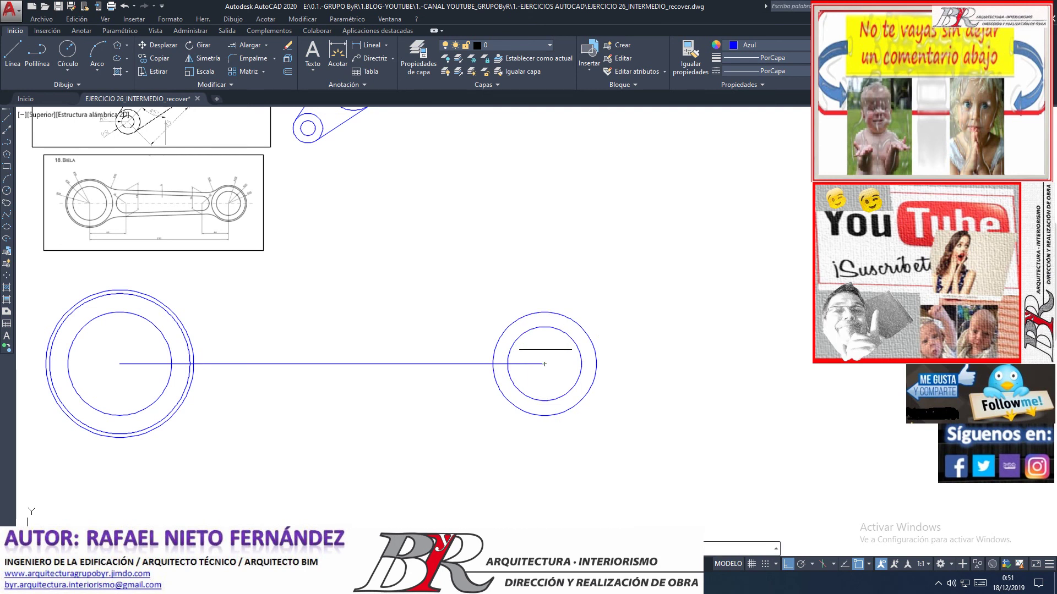
{"action": "left_click", "coordinate": [544, 363]}
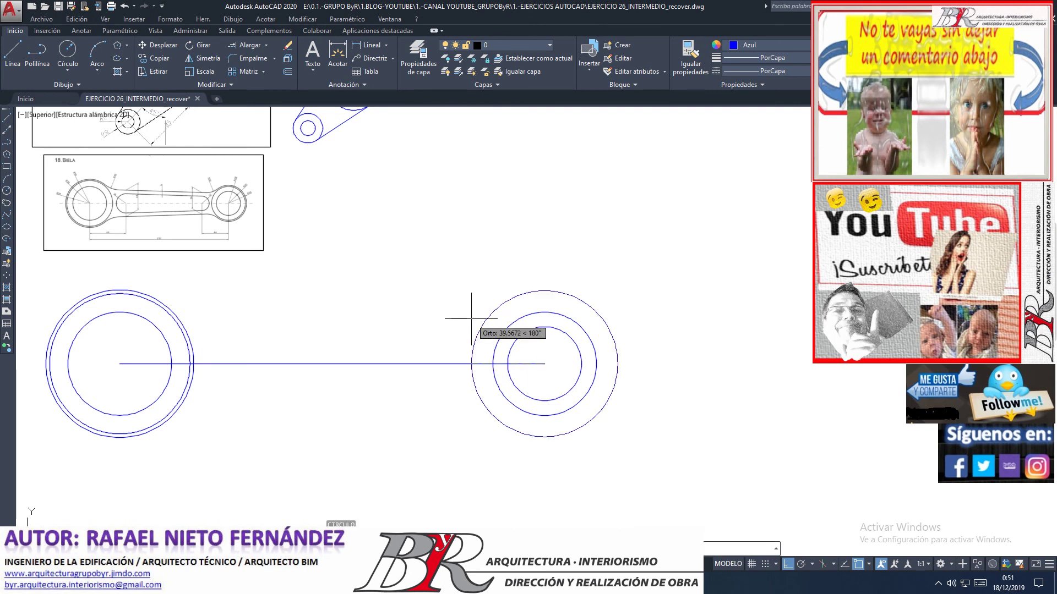
{"action": "key", "text": "Escape"}
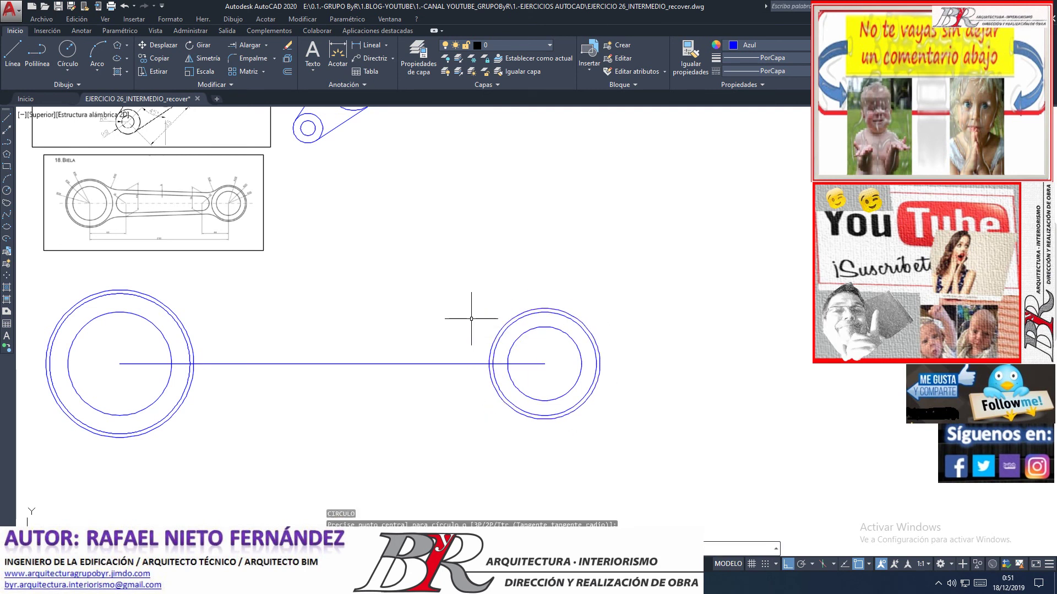
{"action": "key", "text": "Return"}
{"action": "scroll", "coordinate": [473, 326], "scroll_direction": "down", "scroll_amount": 2}
{"action": "scroll", "coordinate": [433, 339], "scroll_direction": "down", "scroll_amount": 1}
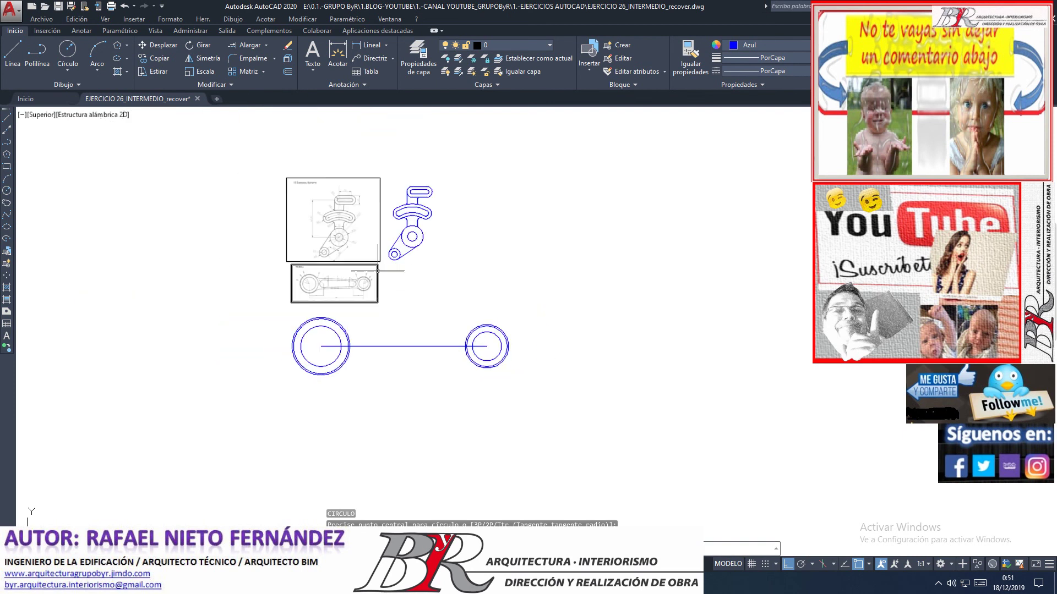
{"action": "scroll", "coordinate": [352, 280], "scroll_direction": "up", "scroll_amount": 3}
{"action": "scroll", "coordinate": [364, 291], "scroll_direction": "up", "scroll_amount": 1}
{"action": "scroll", "coordinate": [367, 294], "scroll_direction": "down", "scroll_amount": 3}
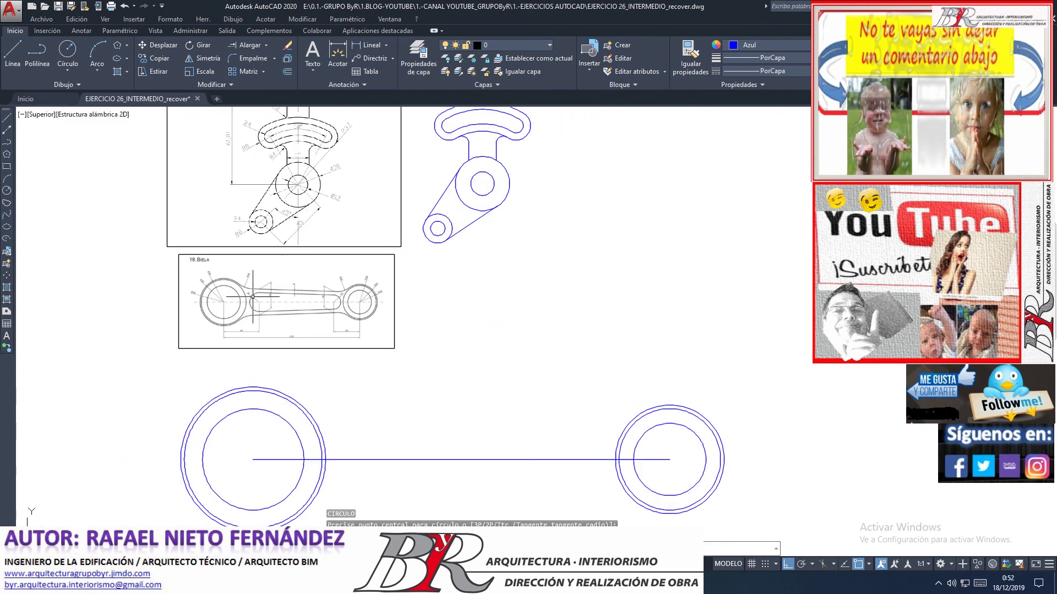
{"action": "scroll", "coordinate": [252, 297], "scroll_direction": "up", "scroll_amount": 4}
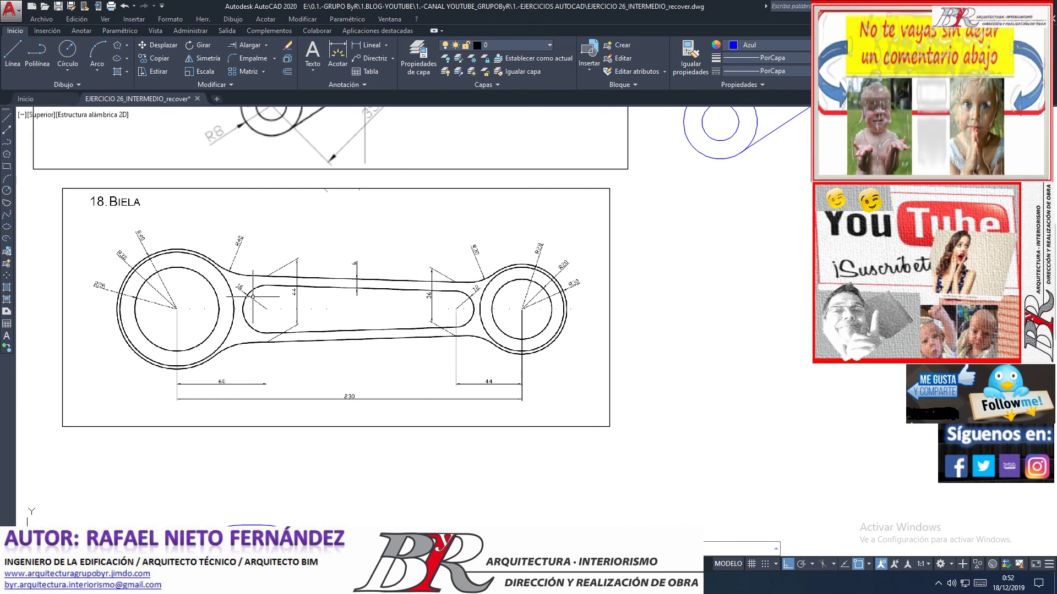
{"action": "scroll", "coordinate": [253, 297], "scroll_direction": "up", "scroll_amount": 4}
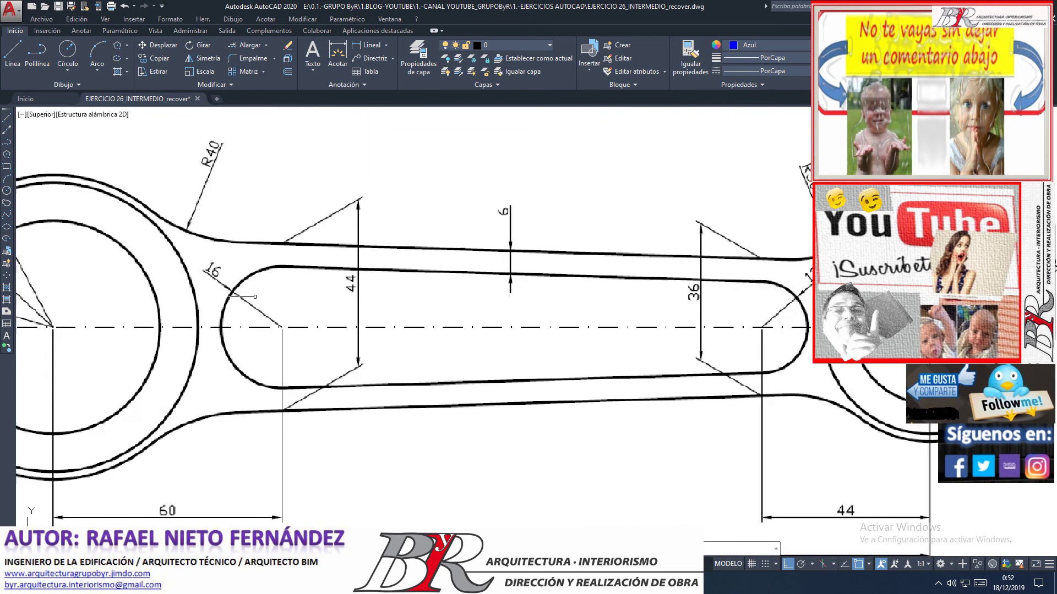
{"action": "left_click", "coordinate": [188, 244]}
{"action": "left_click", "coordinate": [303, 411]}
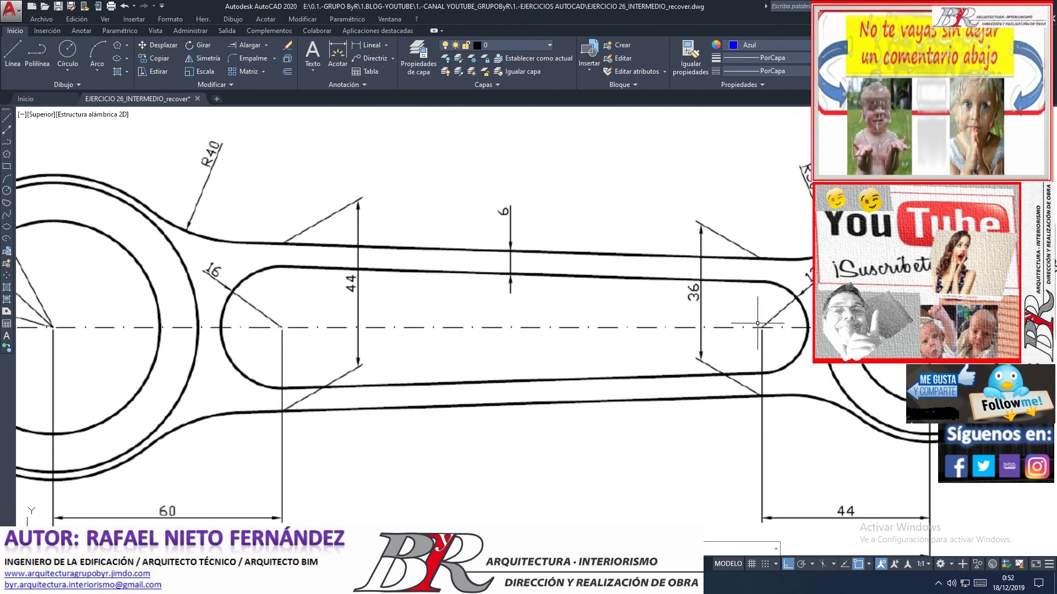
{"action": "left_click", "coordinate": [660, 196]}
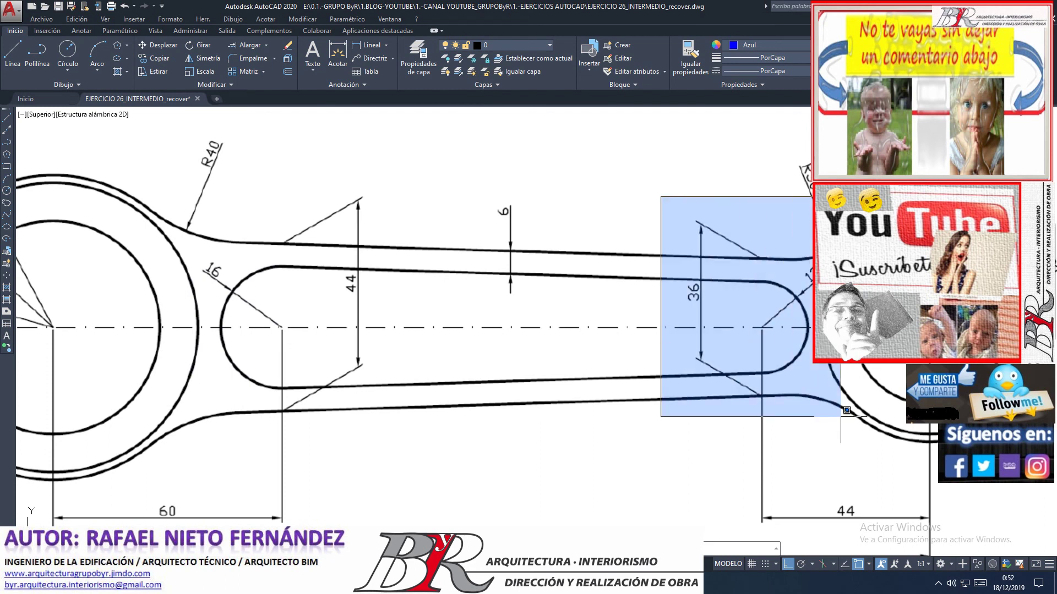
{"action": "left_click", "coordinate": [847, 410]}
{"action": "scroll", "coordinate": [542, 278], "scroll_direction": "down", "scroll_amount": 2}
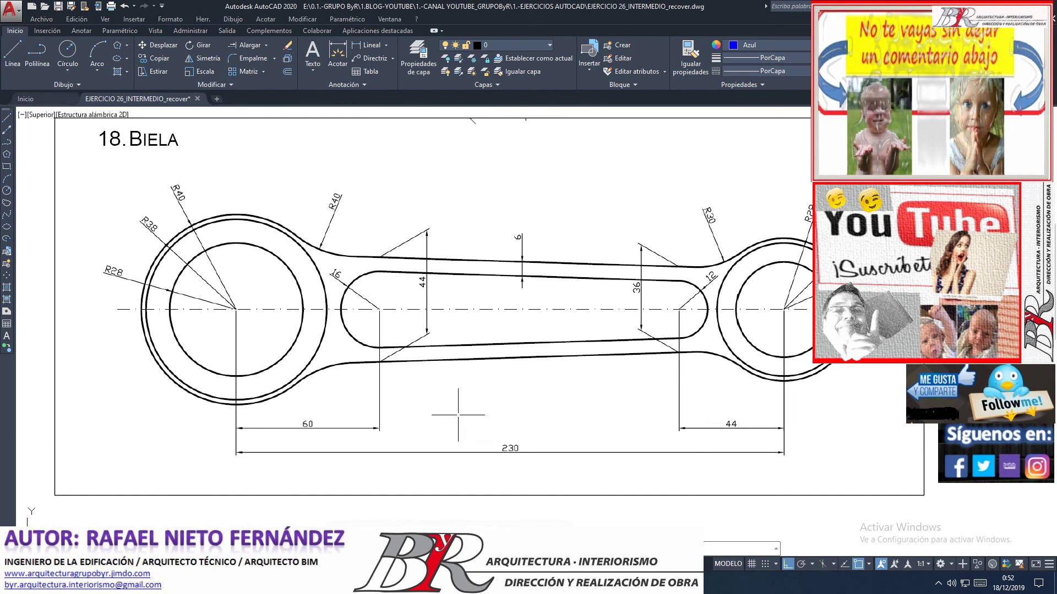
{"action": "scroll", "coordinate": [199, 357], "scroll_direction": "down", "scroll_amount": 4}
{"action": "scroll", "coordinate": [199, 357], "scroll_direction": "down", "scroll_amount": 2}
{"action": "scroll", "coordinate": [253, 310], "scroll_direction": "down", "scroll_amount": 2}
- Delete the dashed centre line between the circles
{"action": "left_click", "coordinate": [334, 448]}
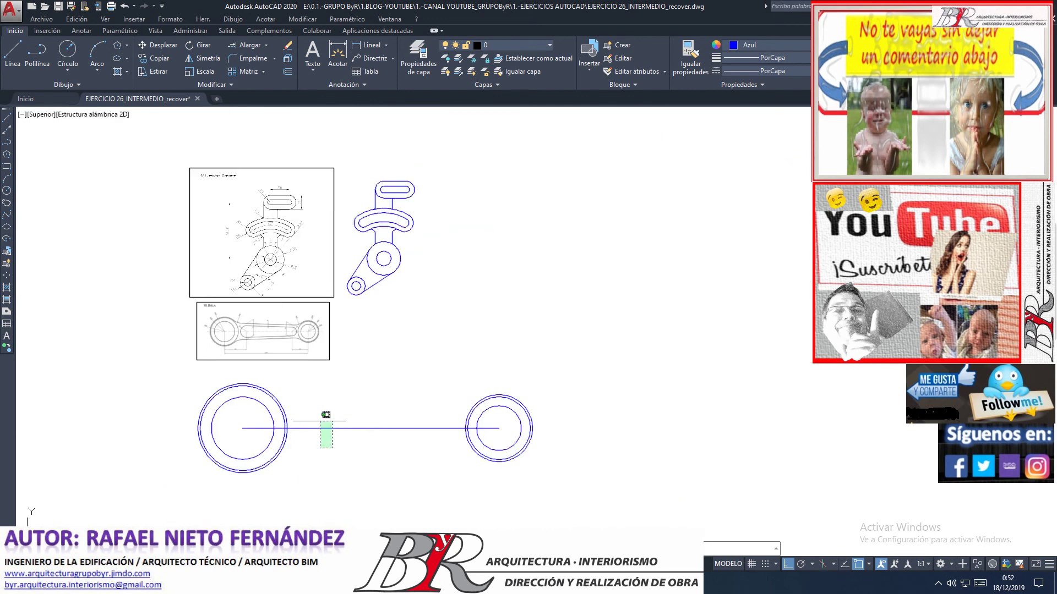
{"action": "left_click", "coordinate": [319, 419]}
{"action": "key", "text": "Delete"}
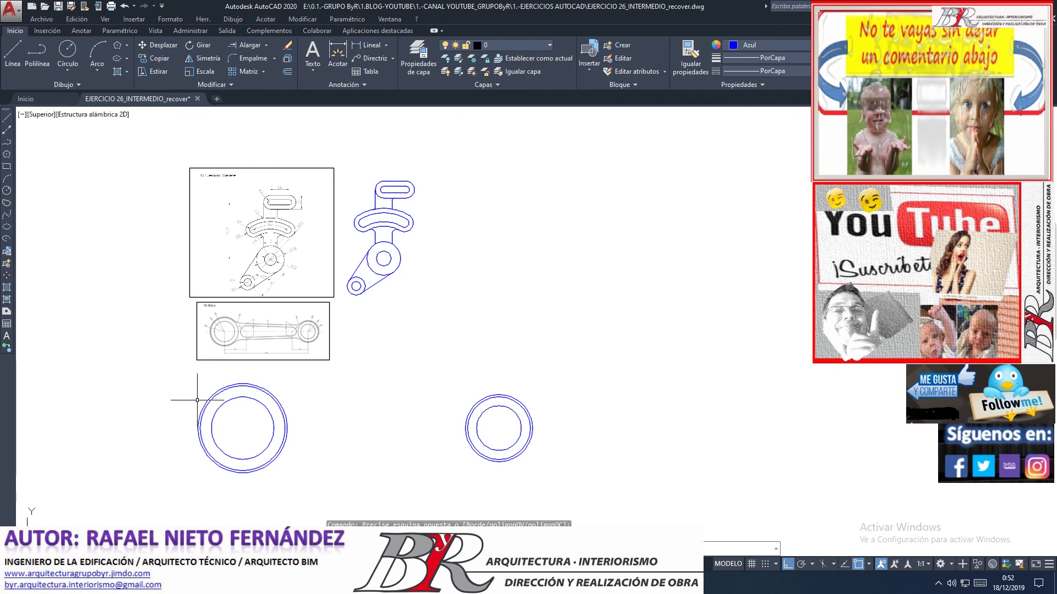
- Draw a 60-unit line from the left circle's centre
{"action": "left_click", "coordinate": [11, 57]}
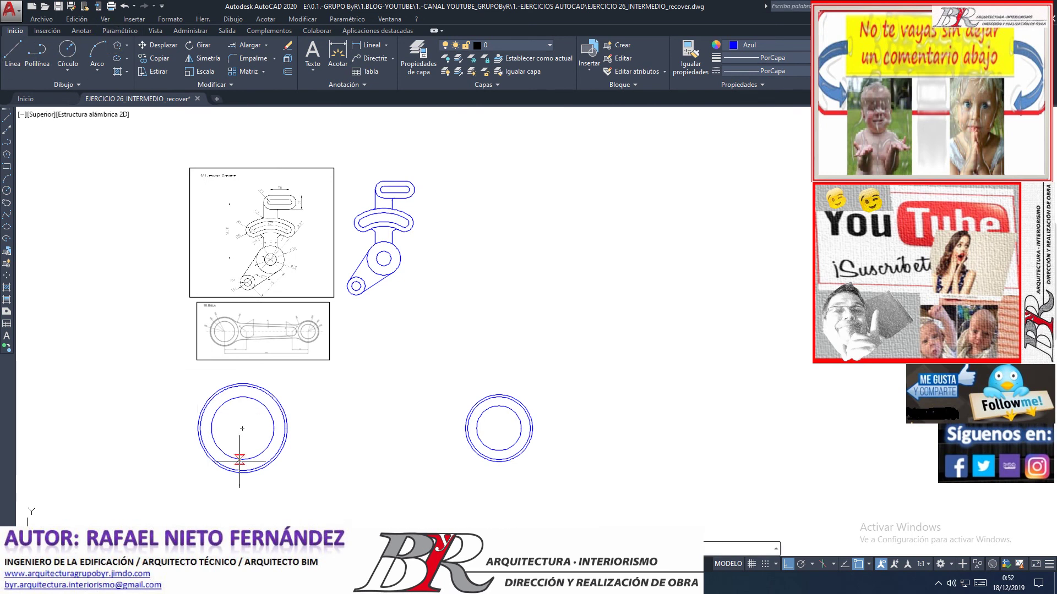
{"action": "left_click", "coordinate": [242, 428]}
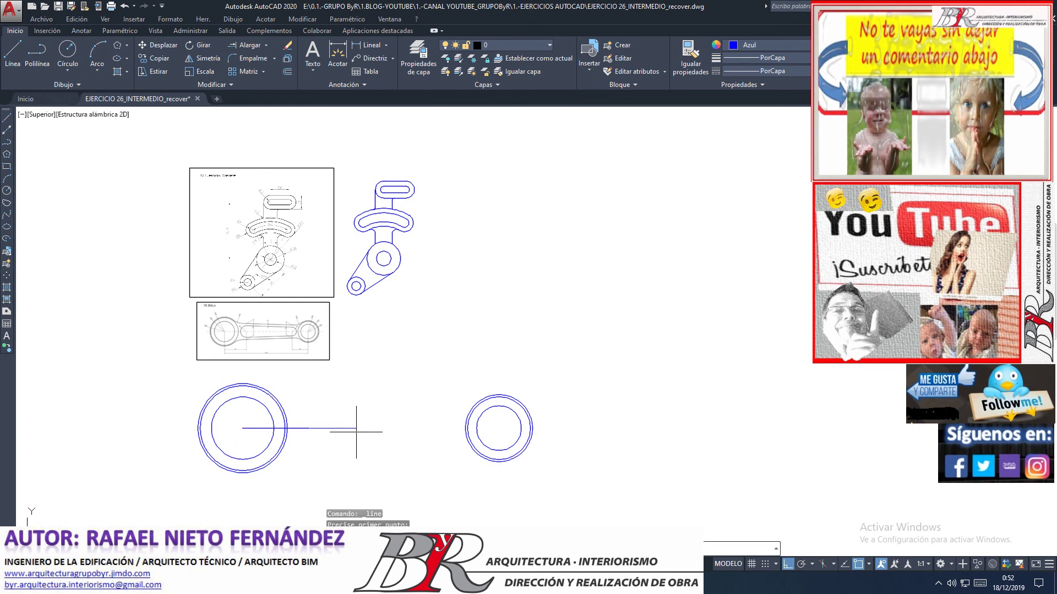
{"action": "type", "text": "60"}
{"action": "key", "text": "Return"}
{"action": "key", "text": "Return"}
{"action": "key", "text": "Return"}
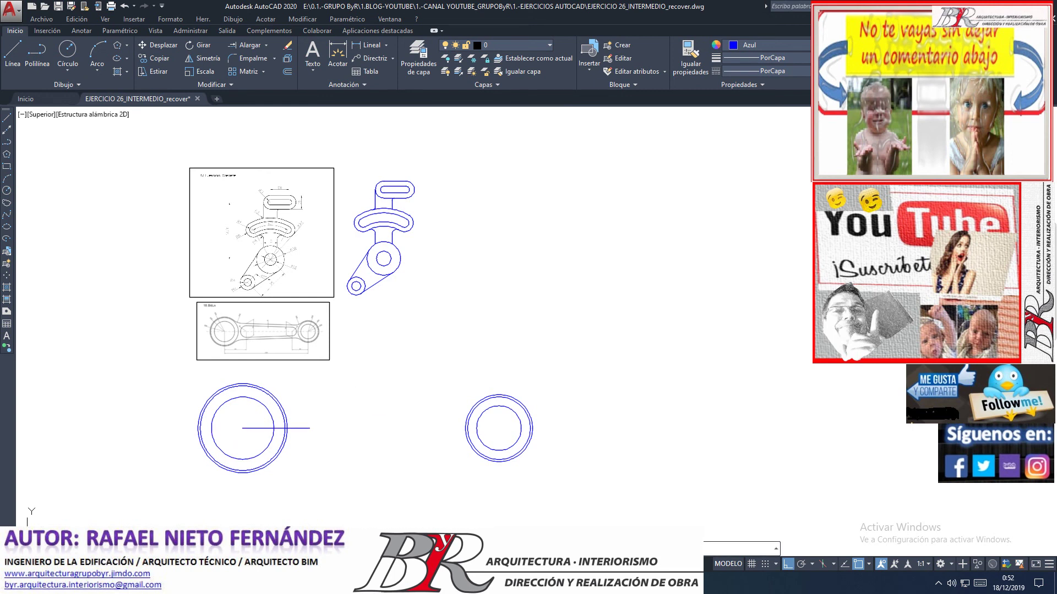
- Draw a 44-unit line from the right circle's centre
{"action": "left_click", "coordinate": [499, 428]}
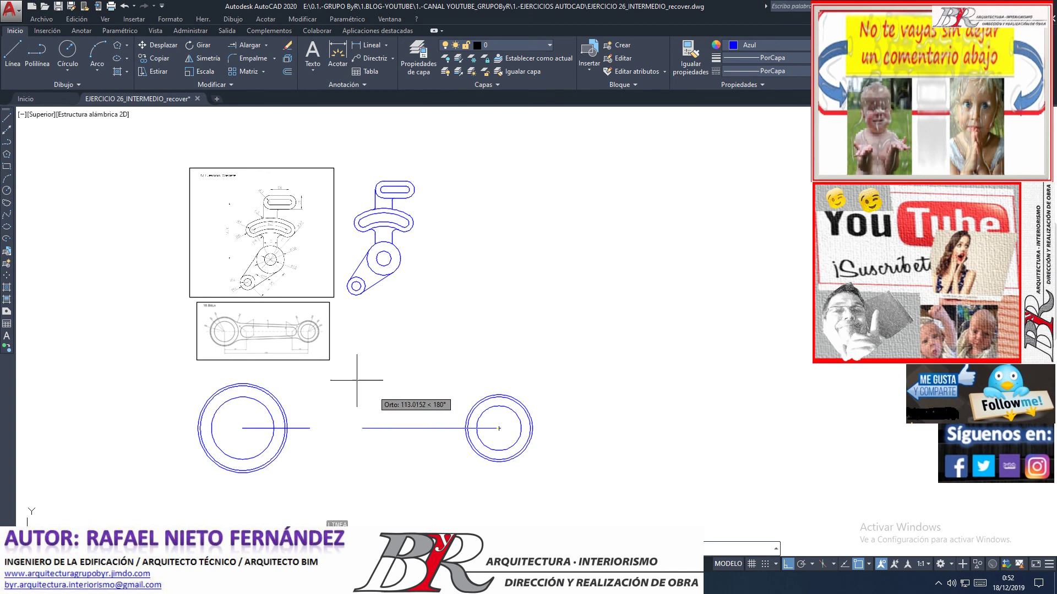
{"action": "scroll", "coordinate": [330, 308], "scroll_direction": "up", "scroll_amount": 5}
{"action": "scroll", "coordinate": [297, 346], "scroll_direction": "up", "scroll_amount": 3}
{"action": "scroll", "coordinate": [288, 352], "scroll_direction": "up", "scroll_amount": 2}
{"action": "scroll", "coordinate": [287, 352], "scroll_direction": "down", "scroll_amount": 8}
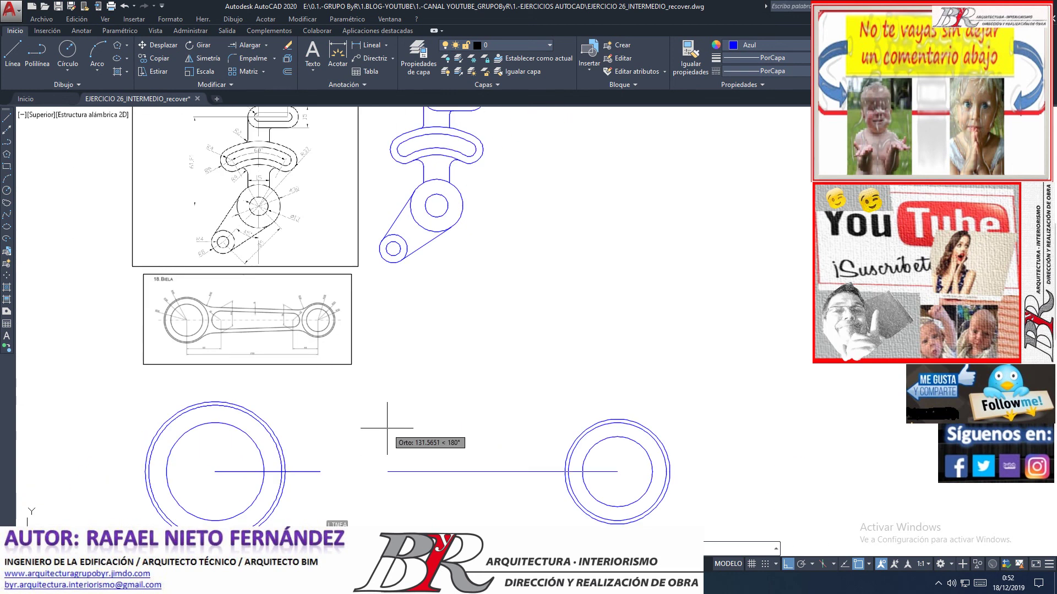
{"action": "type", "text": "44"}
{"action": "key", "text": "Return"}
{"action": "key", "text": "Return"}
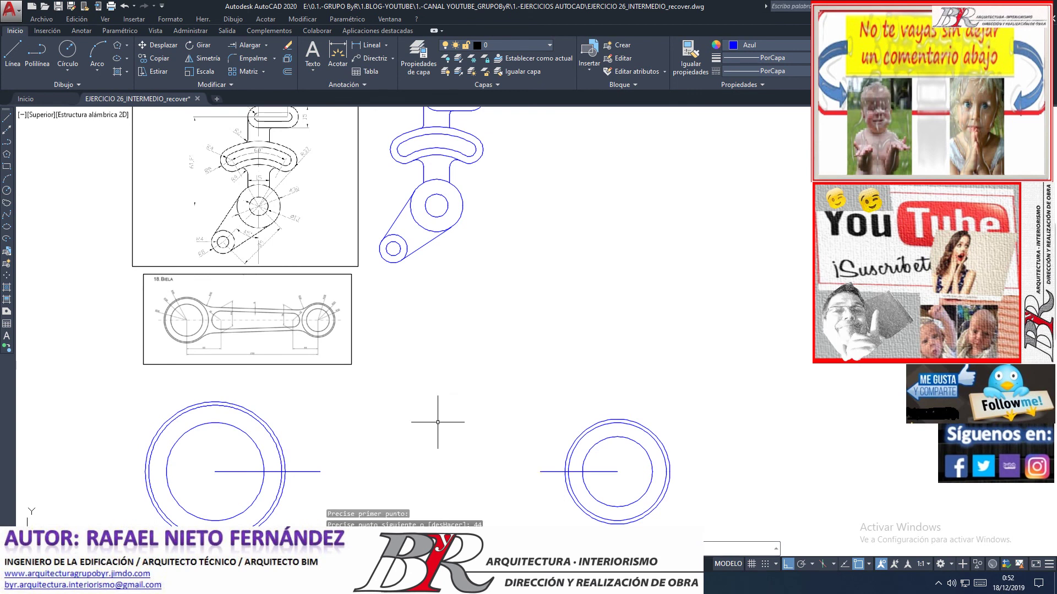
- Start a Center, Radius circle centred on the 60-unit line's end
{"action": "left_click", "coordinate": [71, 55]}
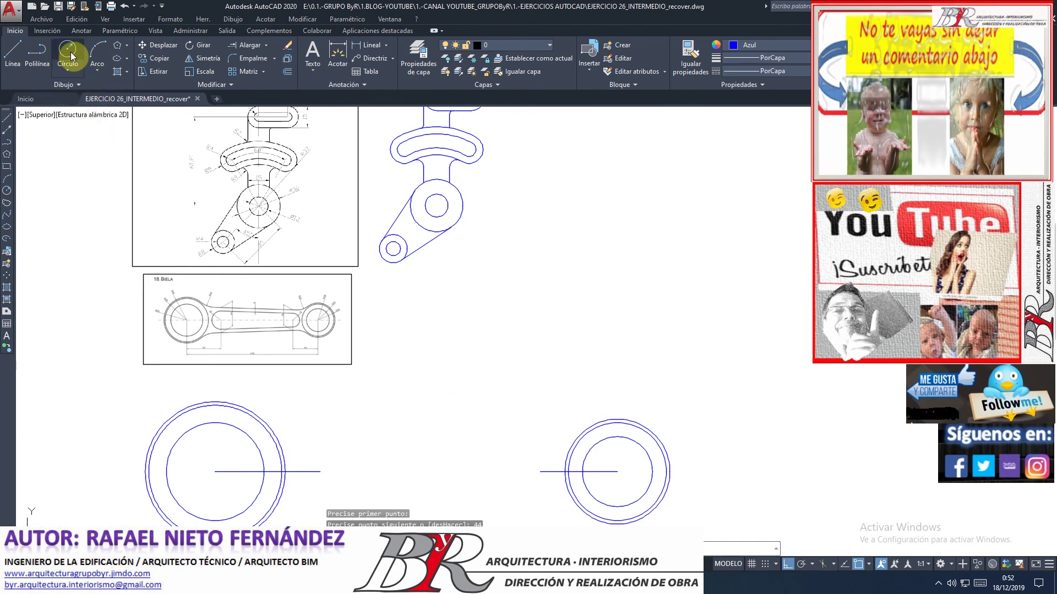
{"action": "left_click", "coordinate": [84, 94]}
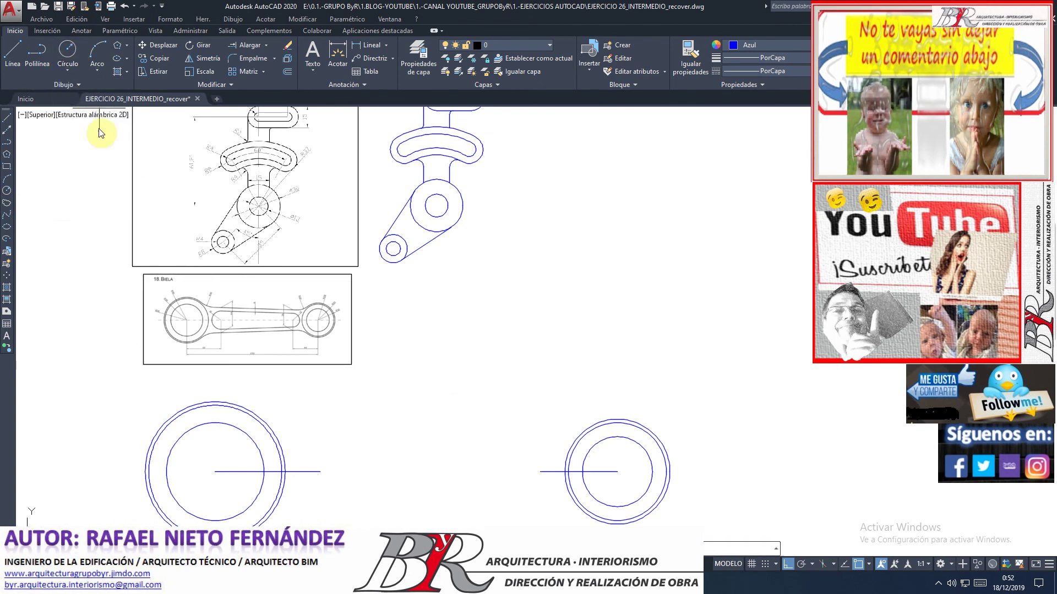
{"action": "left_click", "coordinate": [320, 472]}
- Pick the small circle's radius just right of the large left circle
{"action": "scroll", "coordinate": [193, 293], "scroll_direction": "up", "scroll_amount": 4}
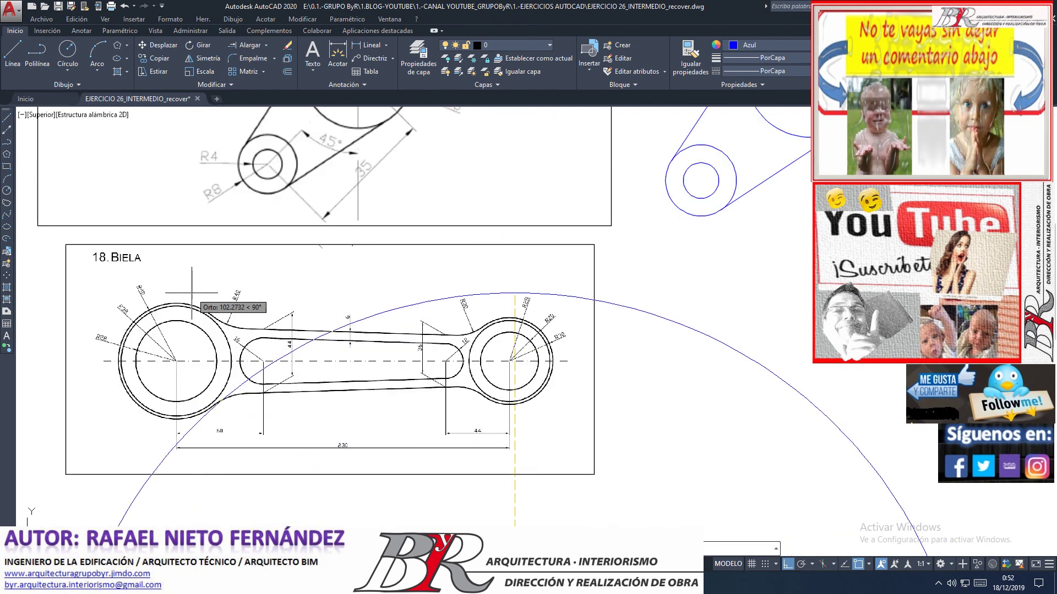
{"action": "scroll", "coordinate": [229, 359], "scroll_direction": "up", "scroll_amount": 5}
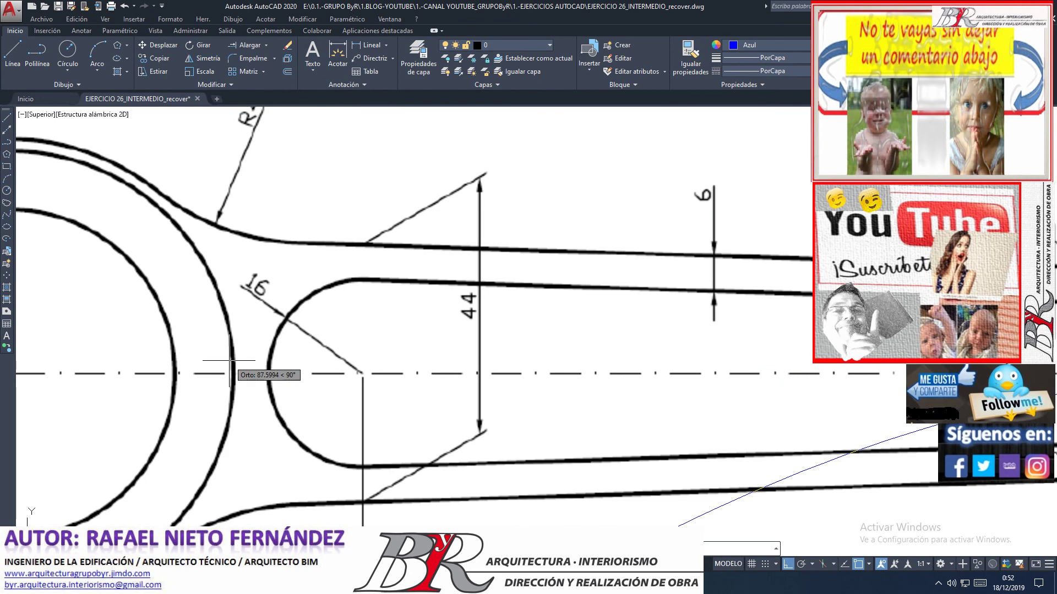
{"action": "scroll", "coordinate": [229, 360], "scroll_direction": "down", "scroll_amount": 4}
{"action": "scroll", "coordinate": [229, 360], "scroll_direction": "down", "scroll_amount": 3}
{"action": "scroll", "coordinate": [229, 361], "scroll_direction": "down", "scroll_amount": 3}
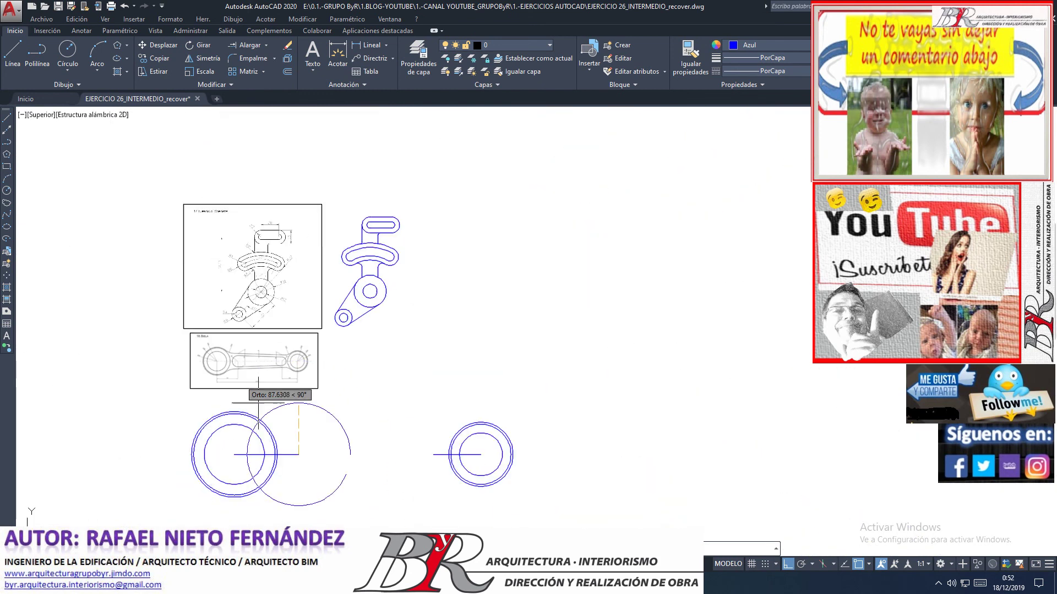
{"action": "left_click", "coordinate": [299, 437]}
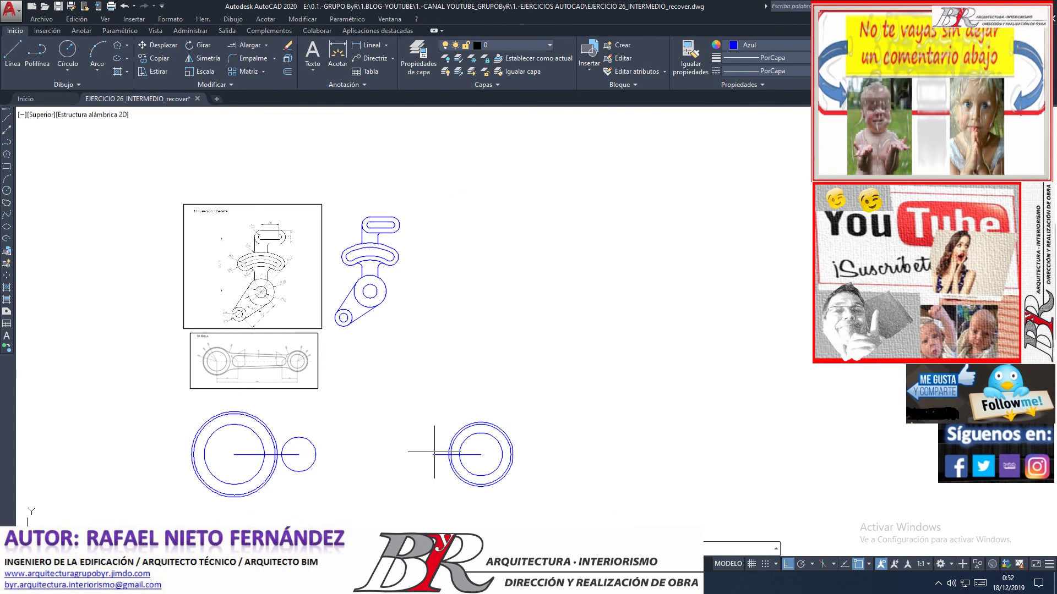
- Begin another circle centred on the 44-unit line's end
{"action": "key", "text": "Return"}
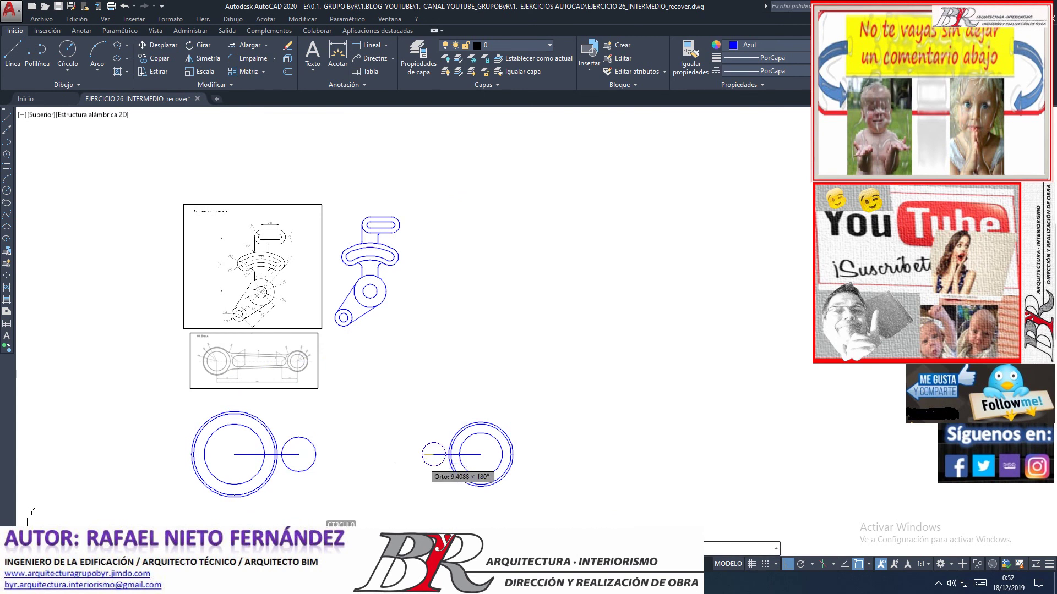
{"action": "left_click", "coordinate": [433, 455]}
{"action": "scroll", "coordinate": [311, 408], "scroll_direction": "up", "scroll_amount": 2}
- Give the circle at the 44-unit line's end a radius of 12
{"action": "scroll", "coordinate": [297, 396], "scroll_direction": "up", "scroll_amount": 2}
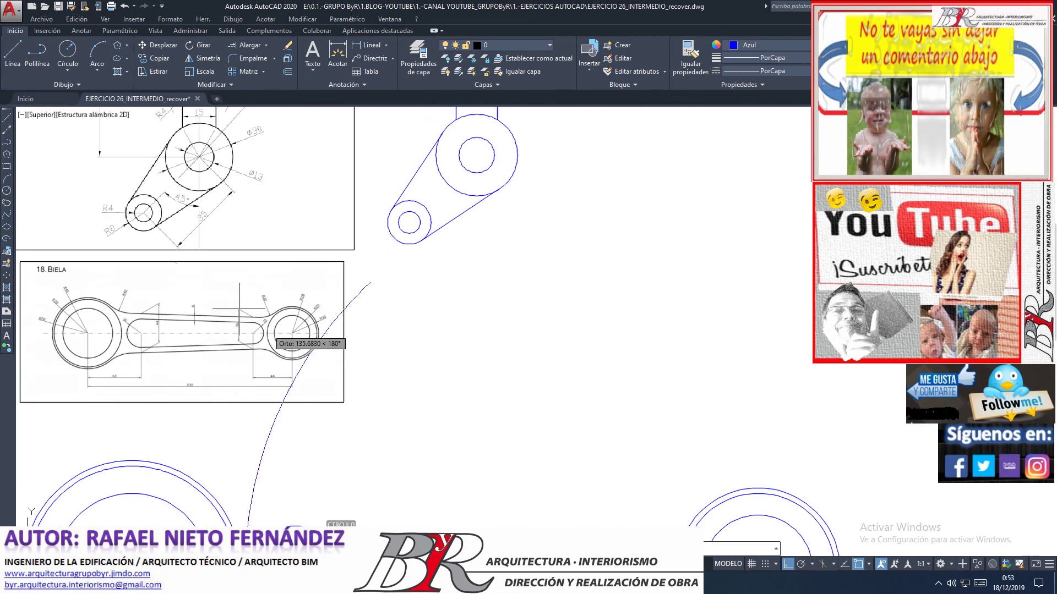
{"action": "scroll", "coordinate": [276, 379], "scroll_direction": "up", "scroll_amount": 2}
{"action": "scroll", "coordinate": [251, 363], "scroll_direction": "up", "scroll_amount": 2}
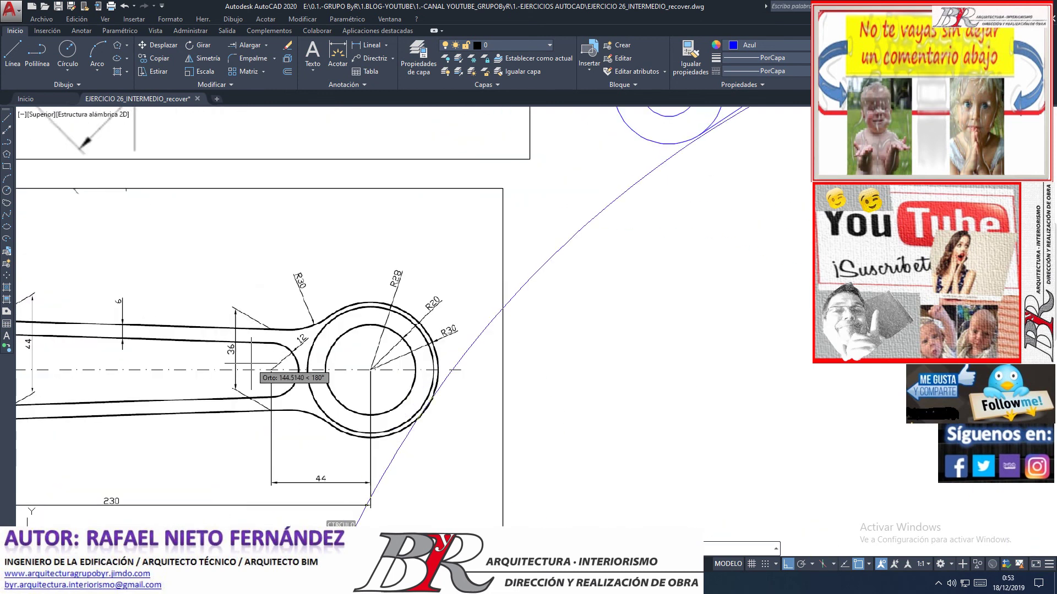
{"action": "scroll", "coordinate": [252, 364], "scroll_direction": "up", "scroll_amount": 3}
{"action": "scroll", "coordinate": [251, 364], "scroll_direction": "down", "scroll_amount": 4}
{"action": "scroll", "coordinate": [251, 364], "scroll_direction": "down", "scroll_amount": 3}
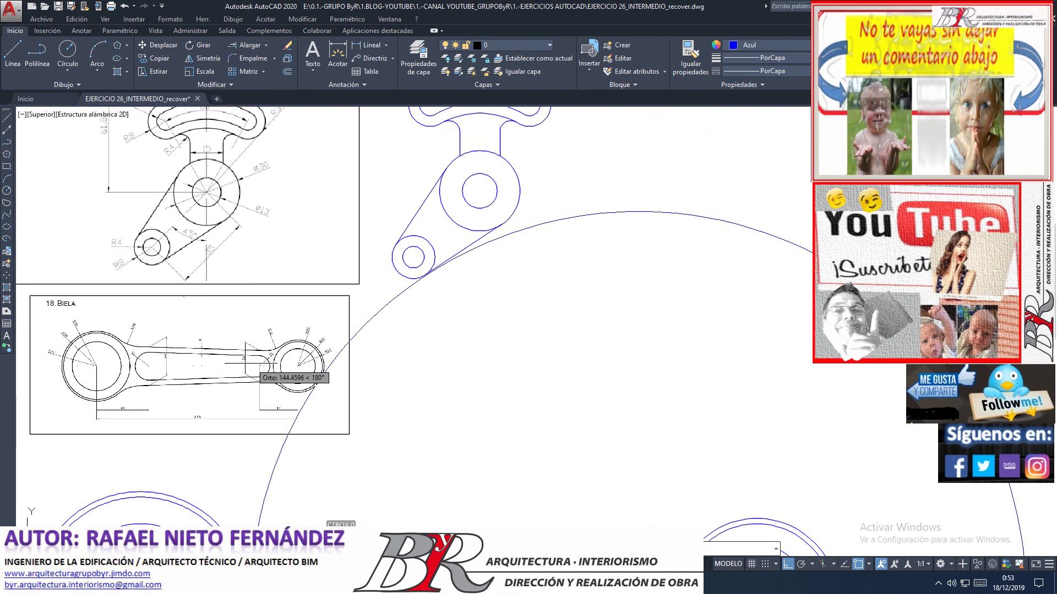
{"action": "scroll", "coordinate": [271, 372], "scroll_direction": "down", "scroll_amount": 2}
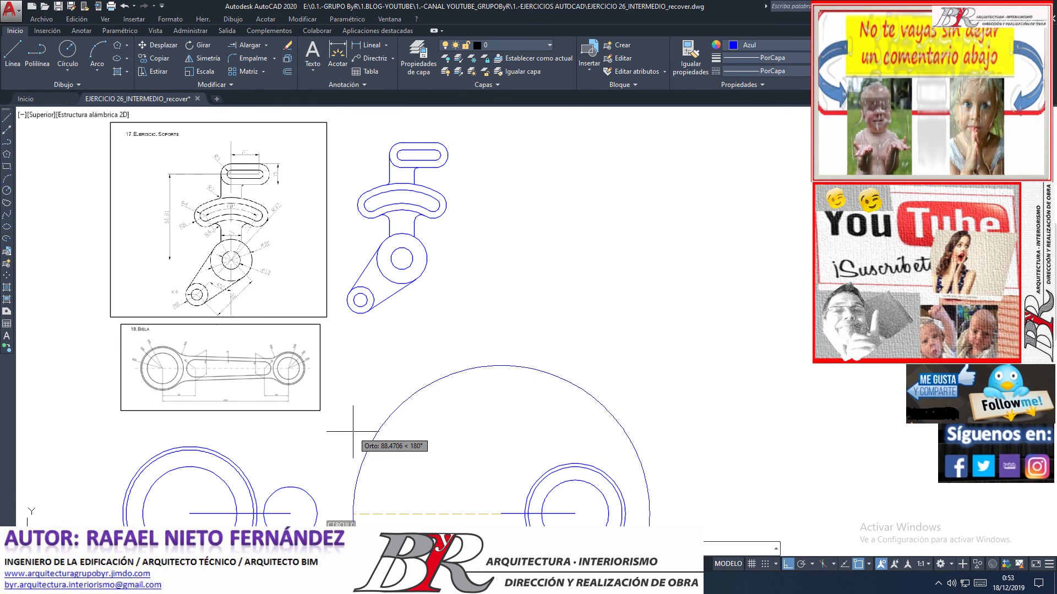
{"action": "type", "text": "12"}
{"action": "key", "text": "Return"}
{"action": "key", "text": "Return"}
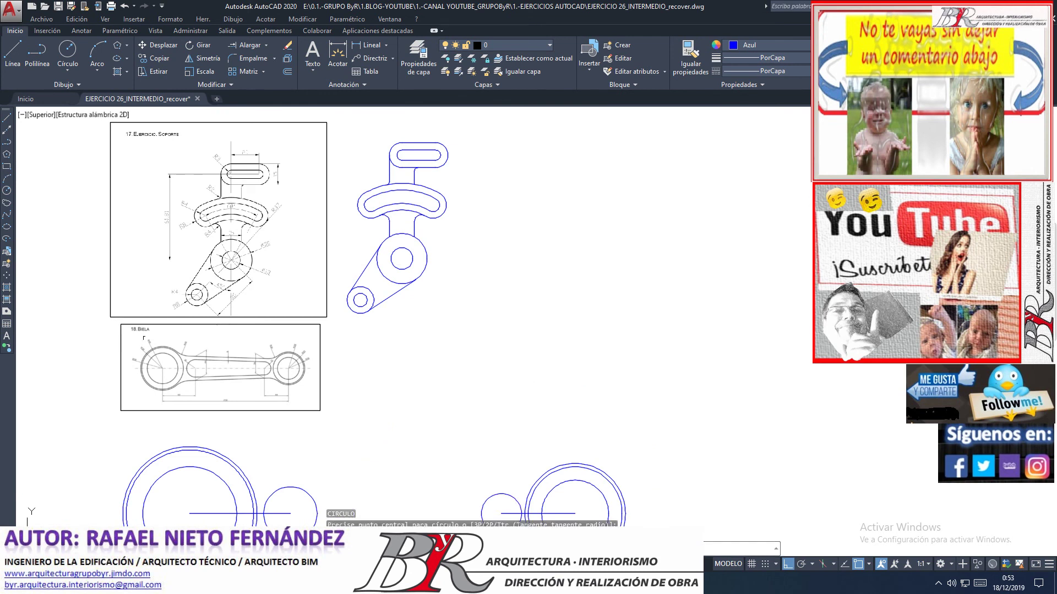
{"action": "scroll", "coordinate": [184, 375], "scroll_direction": "up", "scroll_amount": 3}
{"action": "scroll", "coordinate": [184, 375], "scroll_direction": "up", "scroll_amount": 4}
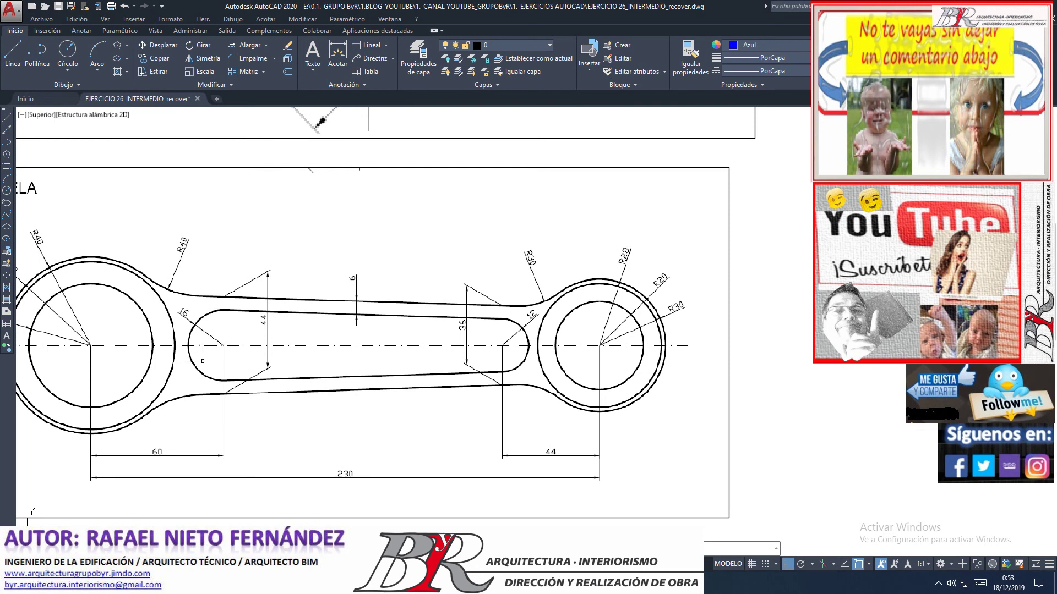
{"action": "scroll", "coordinate": [186, 373], "scroll_direction": "down", "scroll_amount": 8}
{"action": "scroll", "coordinate": [284, 425], "scroll_direction": "up", "scroll_amount": 2}
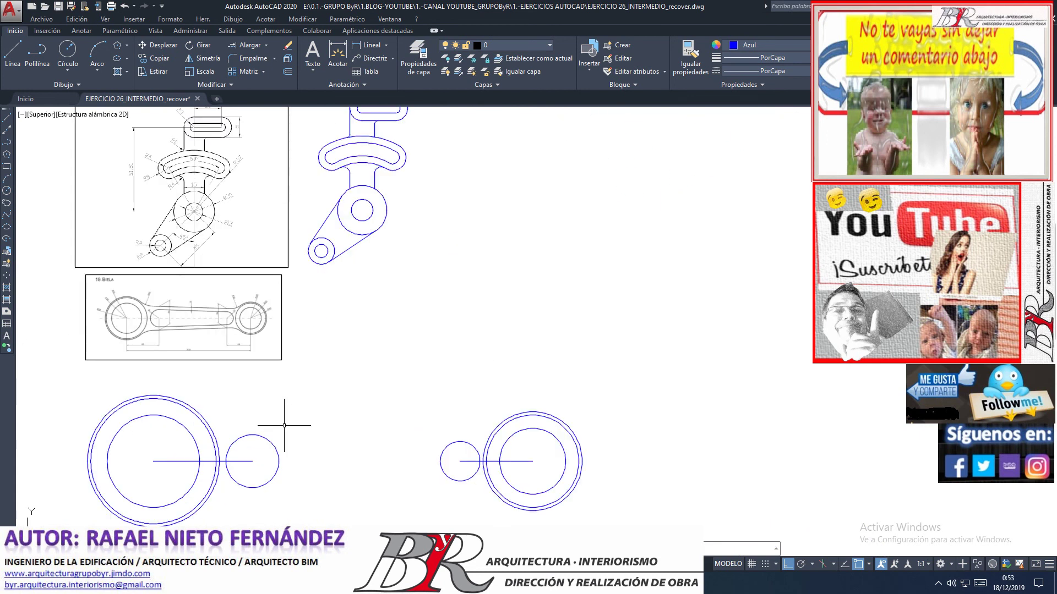
- Set object snap settings to Tangente only, clearing all other modes
{"action": "left_click", "coordinate": [18, 55]}
{"action": "left_click", "coordinate": [870, 565]}
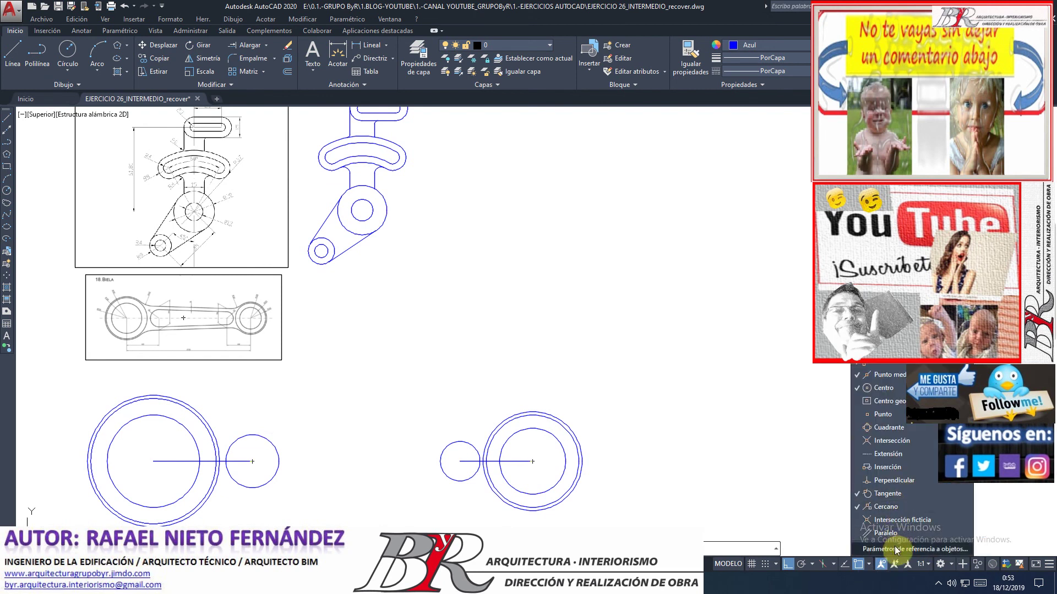
{"action": "left_click", "coordinate": [894, 548]}
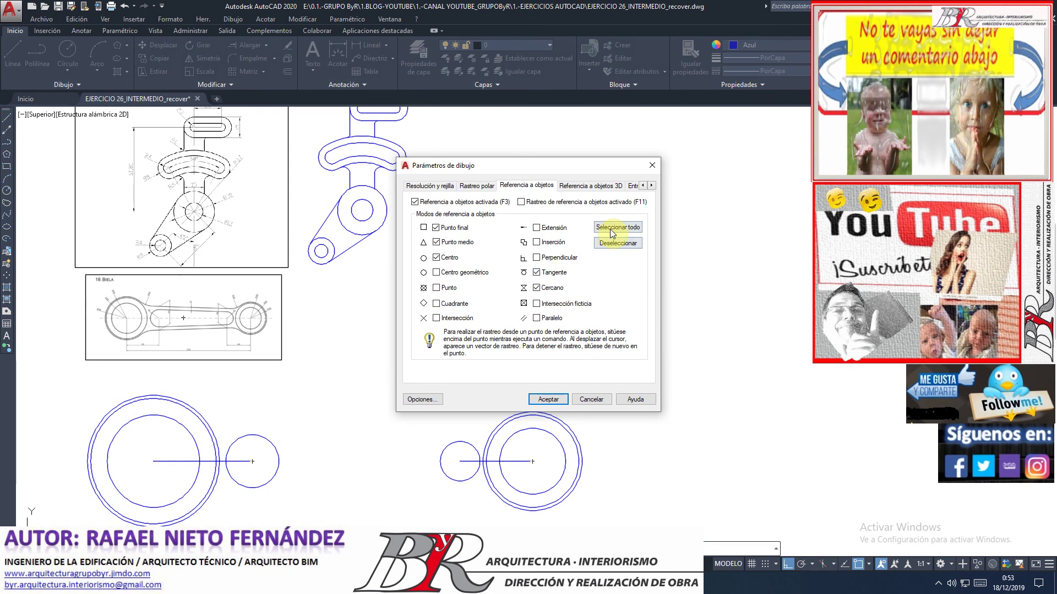
{"action": "left_click", "coordinate": [611, 230]}
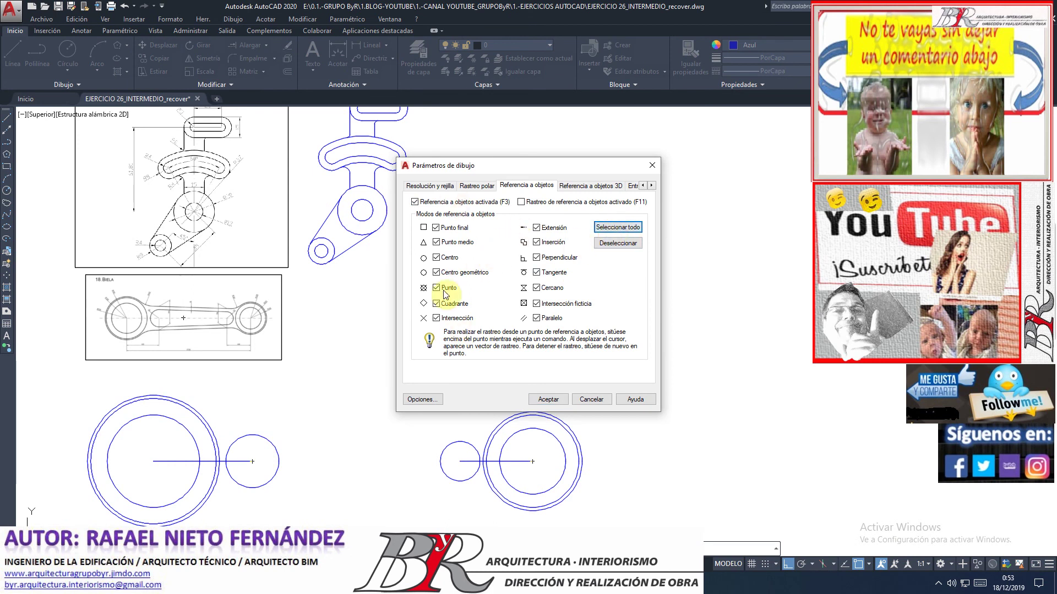
{"action": "left_click", "coordinate": [611, 244]}
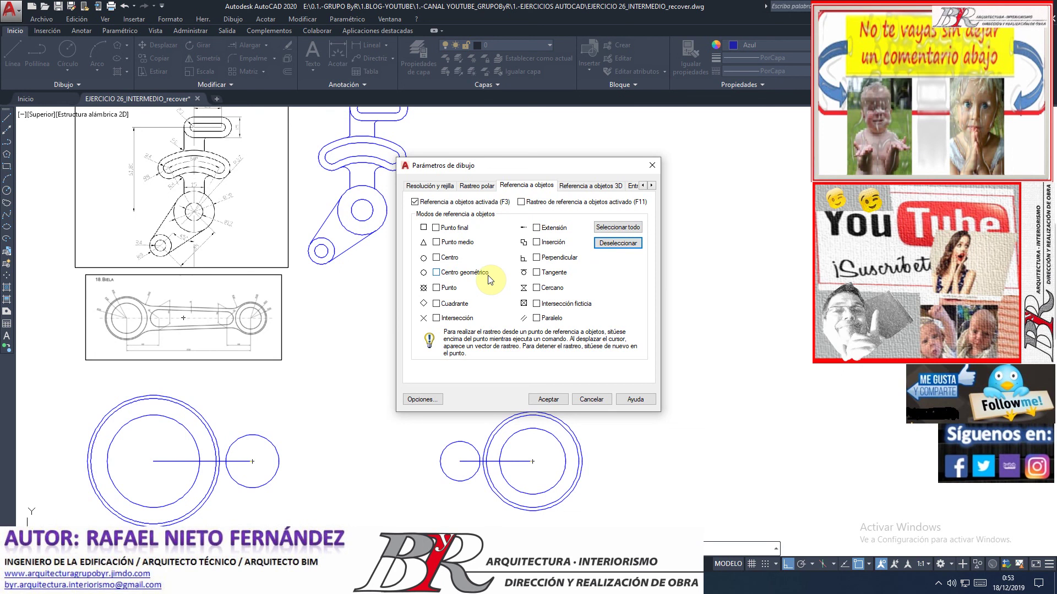
{"action": "left_click", "coordinate": [560, 277]}
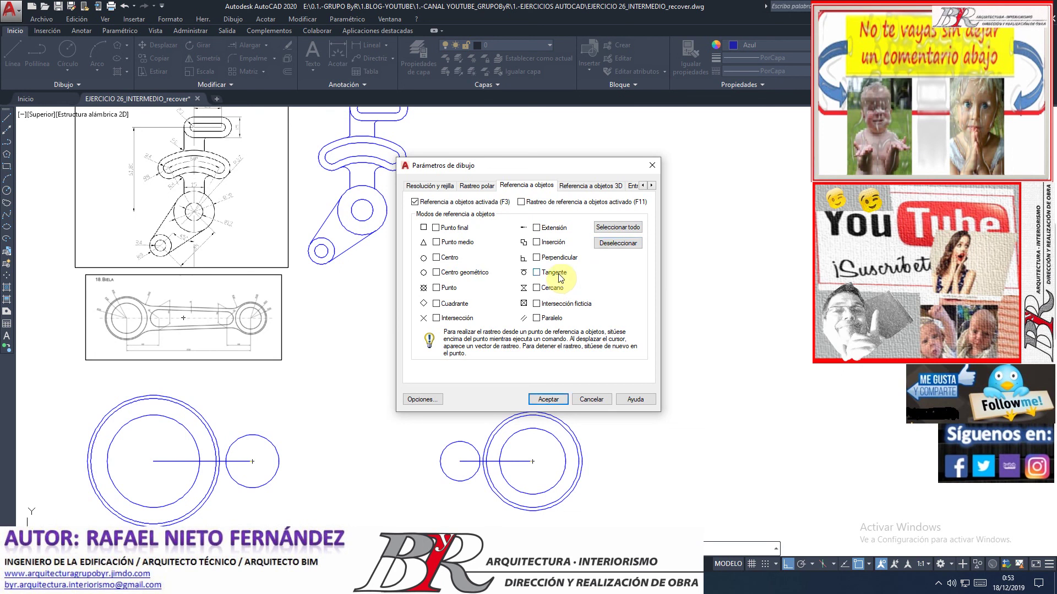
{"action": "left_click", "coordinate": [548, 399]}
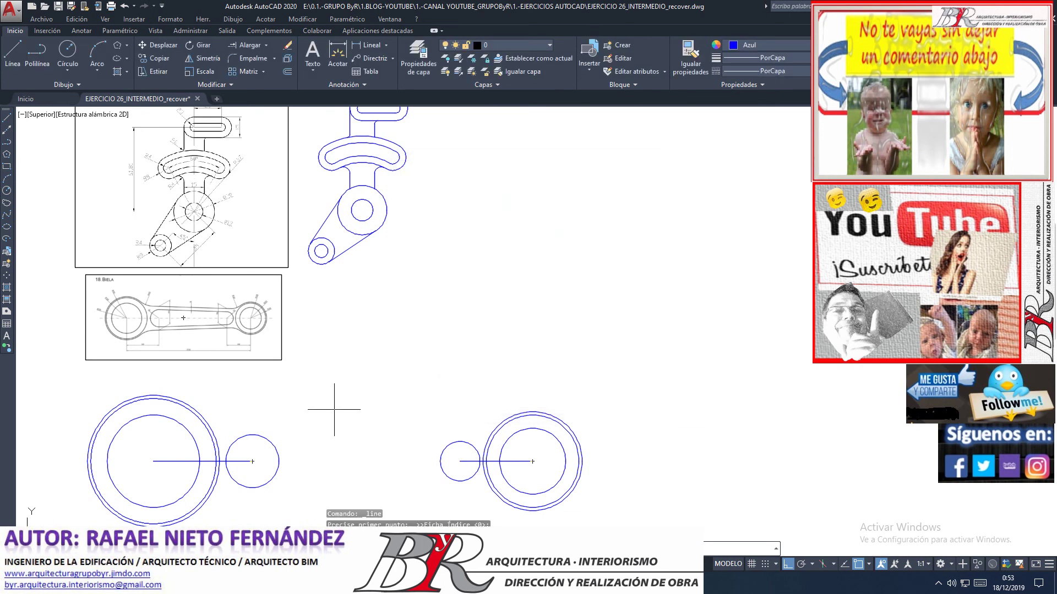
- Draw upper and lower lines tangent to both small circles
{"action": "left_click", "coordinate": [252, 434]}
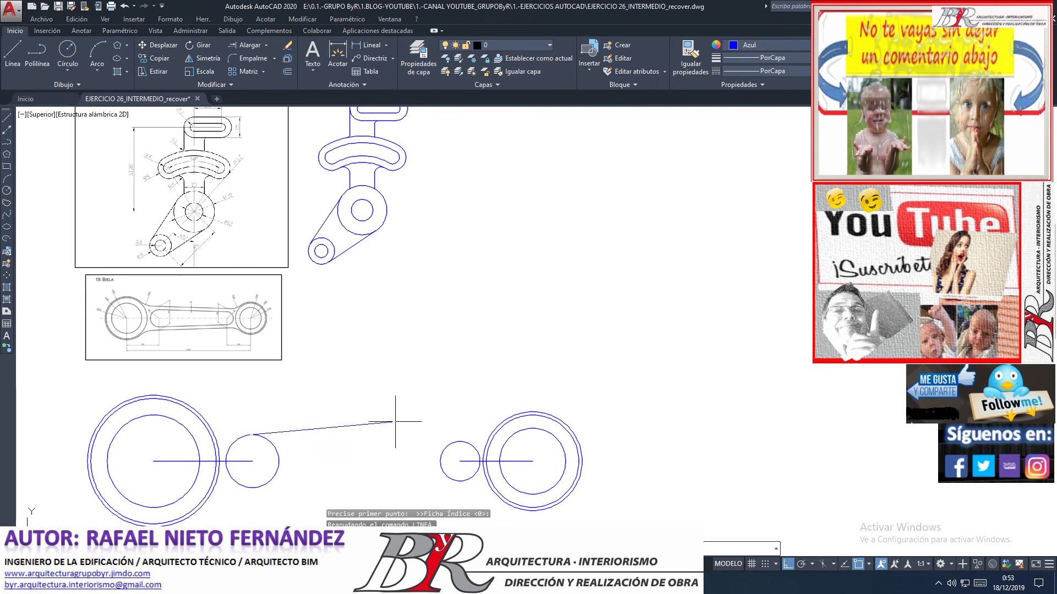
{"action": "left_click", "coordinate": [460, 441]}
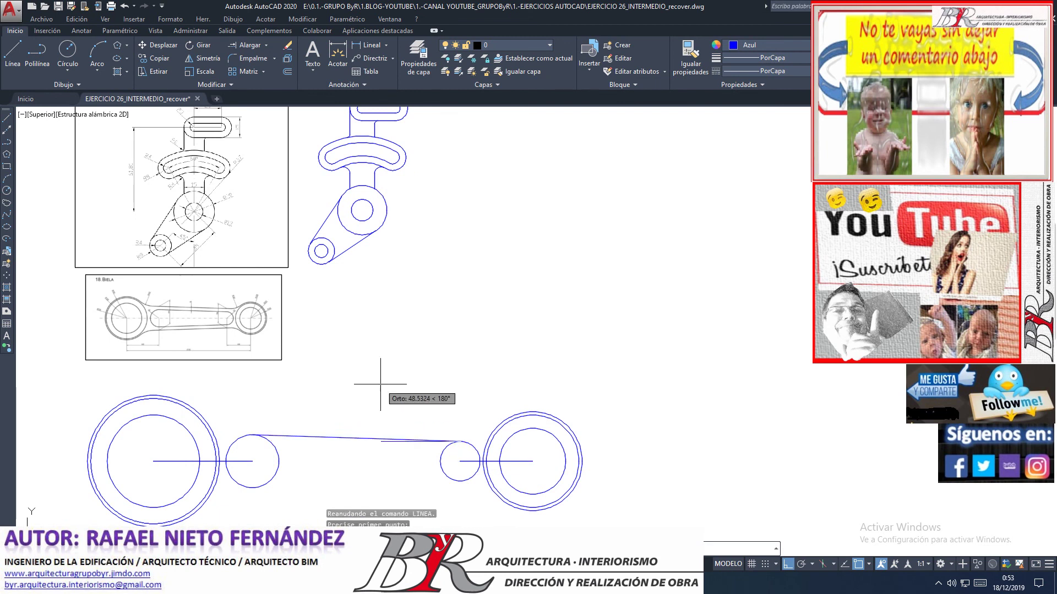
{"action": "left_click", "coordinate": [238, 461]}
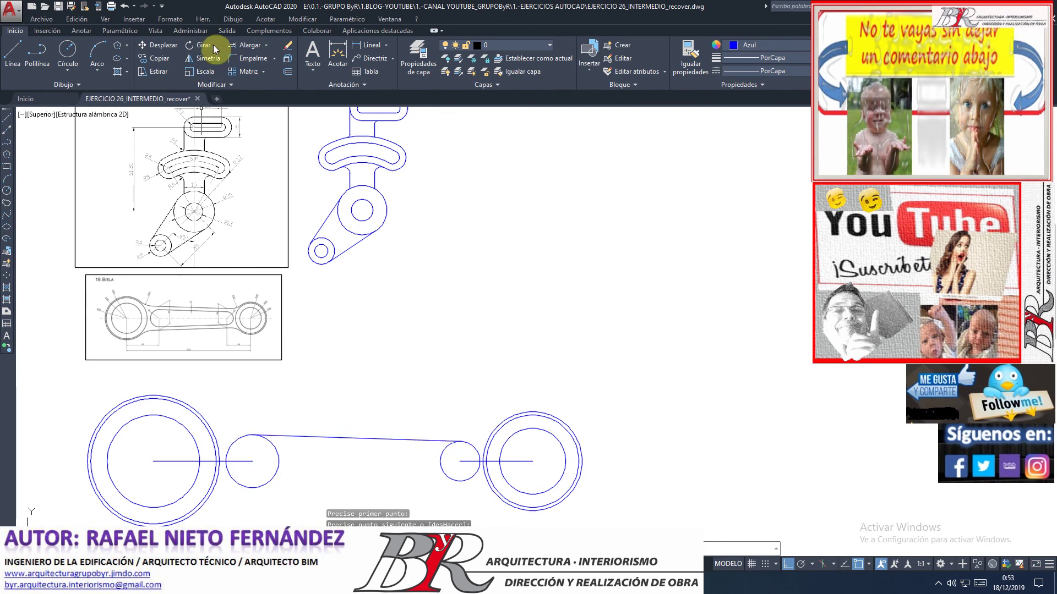
{"action": "left_click", "coordinate": [254, 490]}
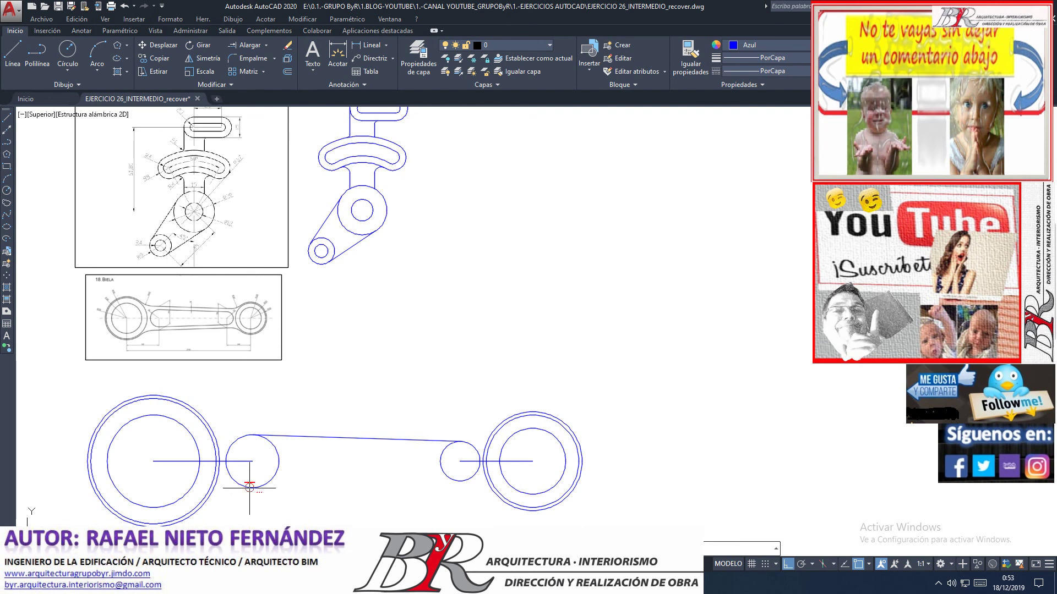
{"action": "left_click", "coordinate": [459, 480]}
{"action": "key", "text": "Return"}
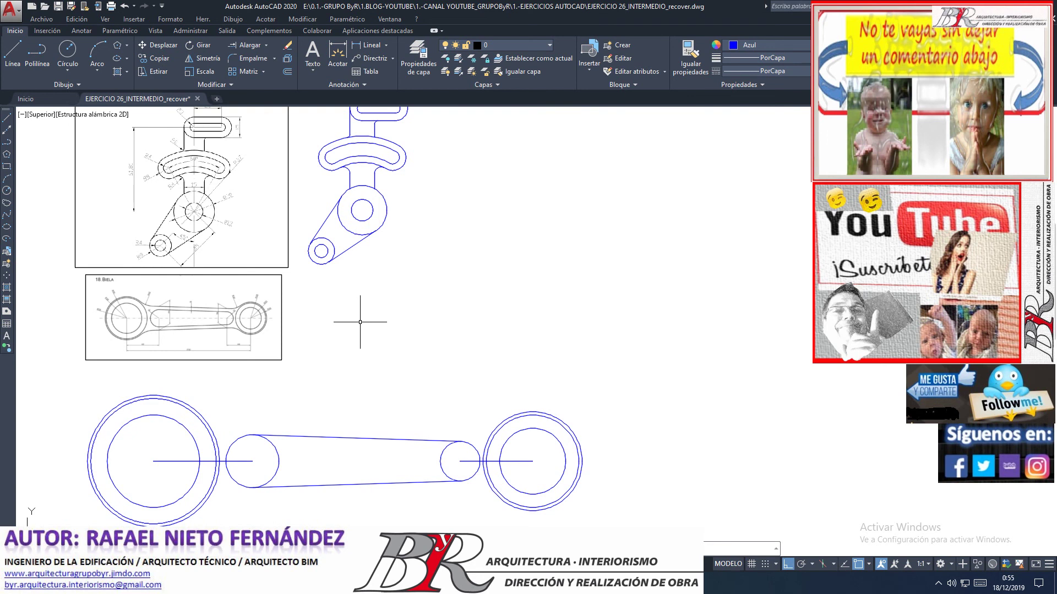
- Zoom the view to inspect the finished tangent shank
{"action": "scroll", "coordinate": [360, 322], "scroll_direction": "down", "scroll_amount": 2}
{"action": "scroll", "coordinate": [341, 381], "scroll_direction": "up", "scroll_amount": 2}
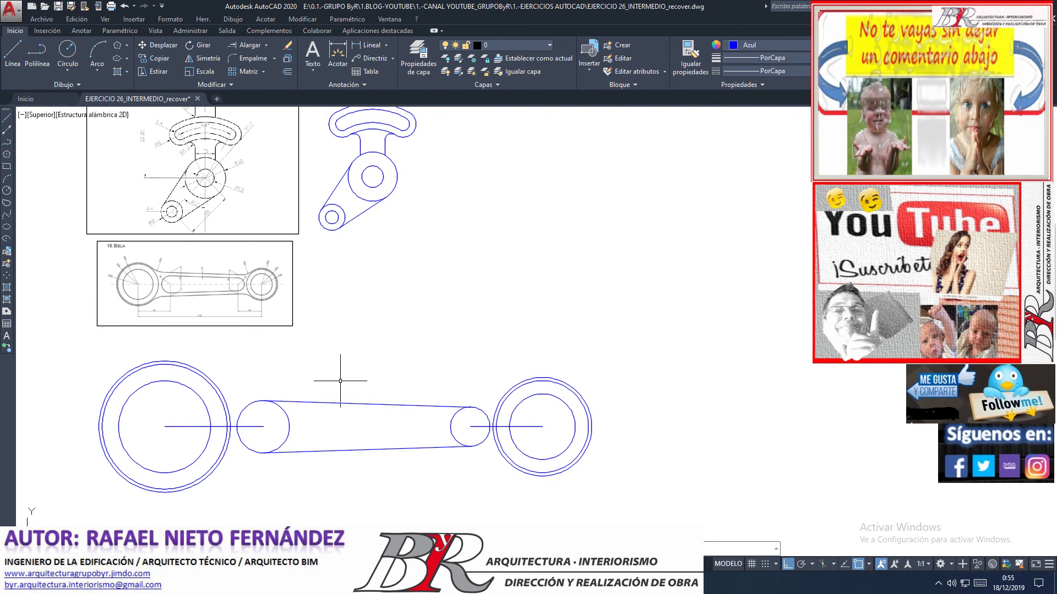
- Offset the upper web line 6 units upward with Desfase
{"action": "scroll", "coordinate": [179, 289], "scroll_direction": "up", "scroll_amount": 4}
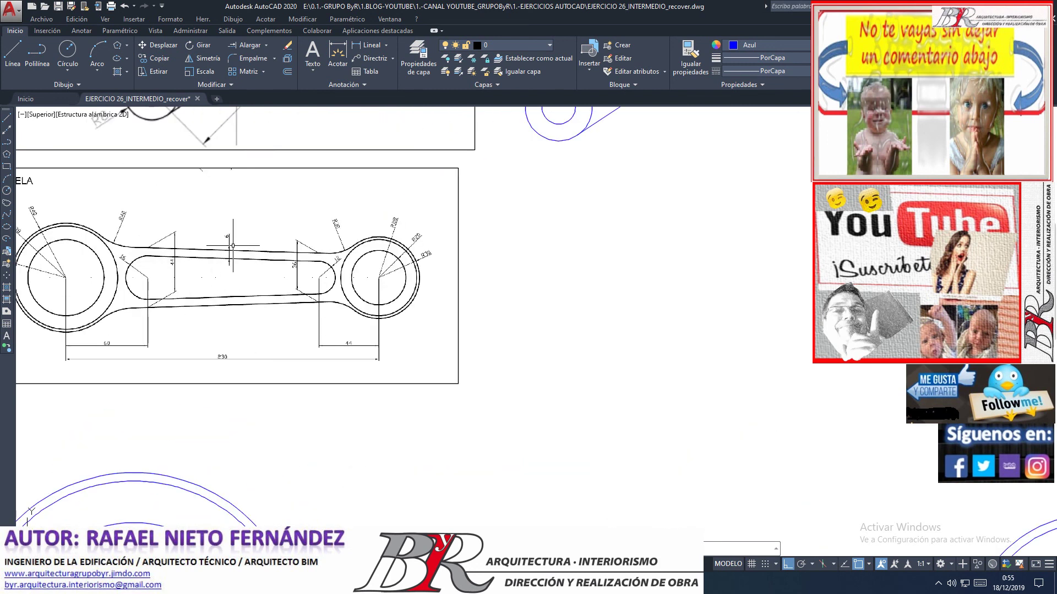
{"action": "scroll", "coordinate": [233, 246], "scroll_direction": "up", "scroll_amount": 4}
{"action": "scroll", "coordinate": [233, 245], "scroll_direction": "up", "scroll_amount": 2}
{"action": "scroll", "coordinate": [233, 246], "scroll_direction": "down", "scroll_amount": 2}
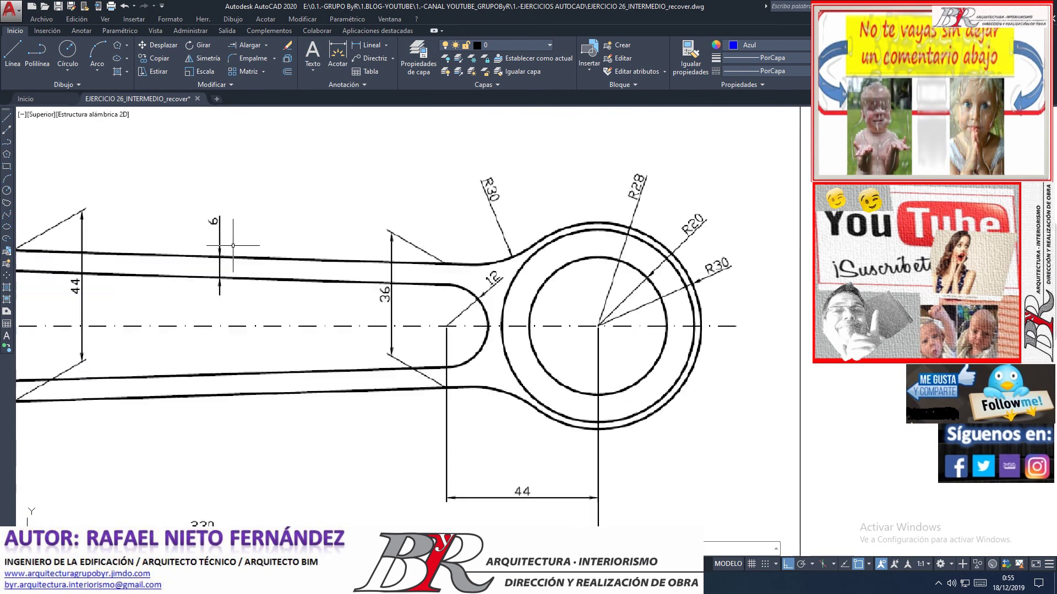
{"action": "scroll", "coordinate": [233, 246], "scroll_direction": "down", "scroll_amount": 6}
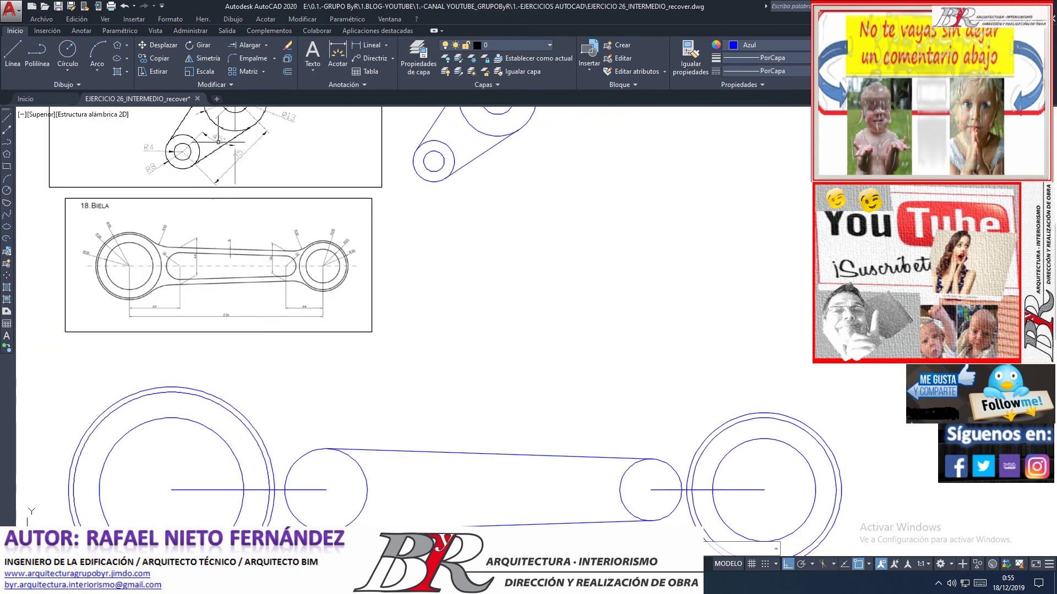
{"action": "left_click", "coordinate": [285, 74]}
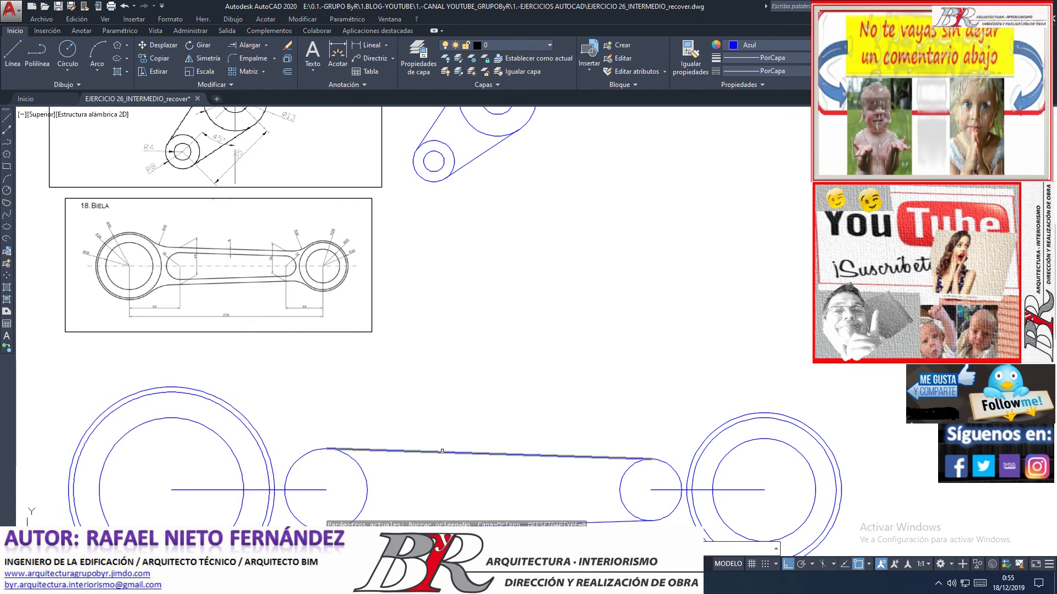
{"action": "type", "text": "6"}
{"action": "key", "text": "Return"}
{"action": "left_click", "coordinate": [439, 454]}
{"action": "left_click", "coordinate": [443, 424]}
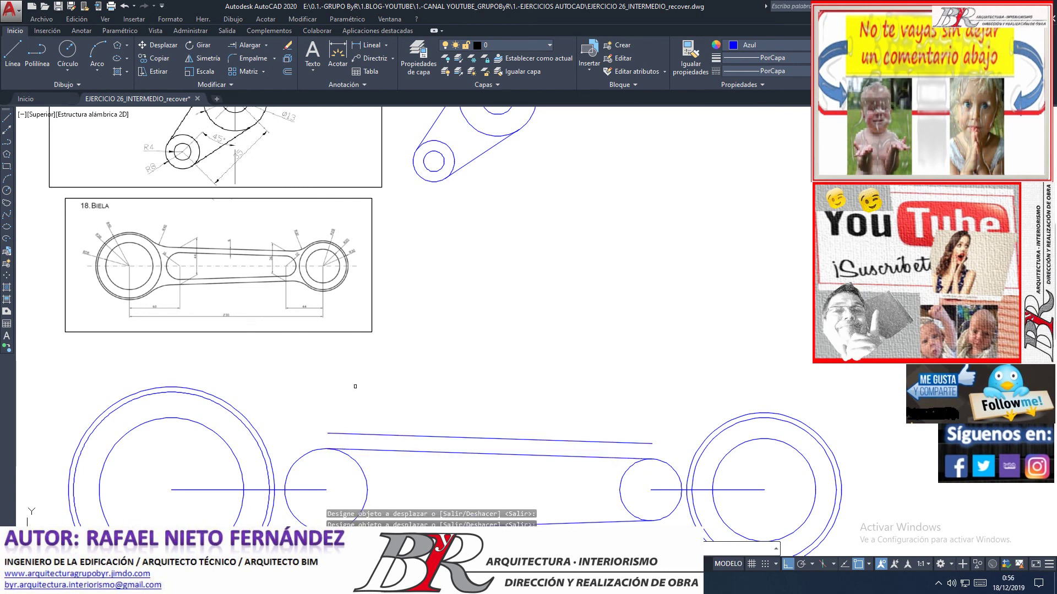
{"action": "scroll", "coordinate": [166, 261], "scroll_direction": "up", "scroll_amount": 7}
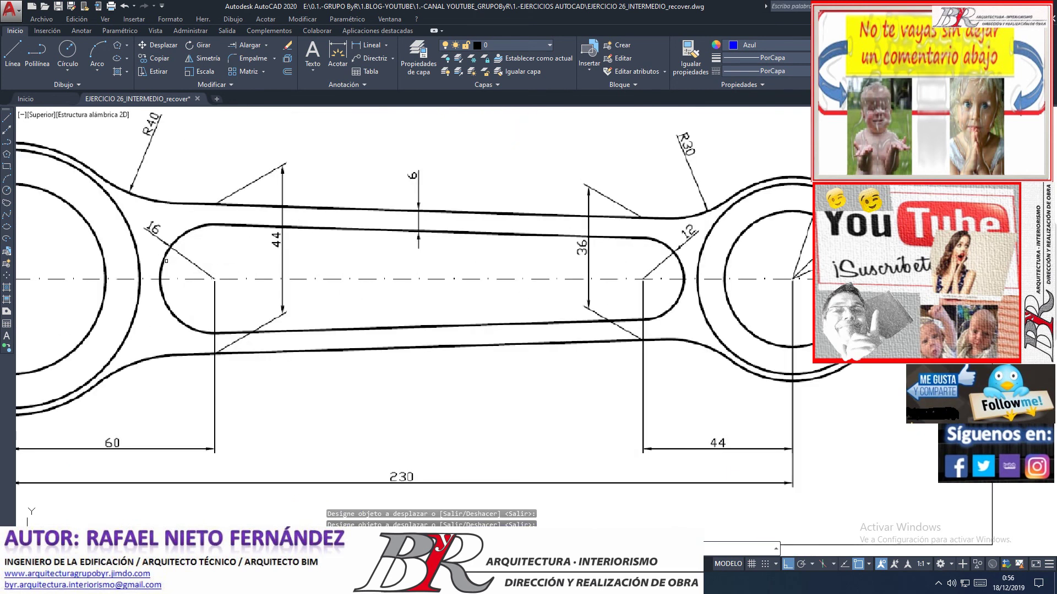
{"action": "scroll", "coordinate": [167, 260], "scroll_direction": "down", "scroll_amount": 7}
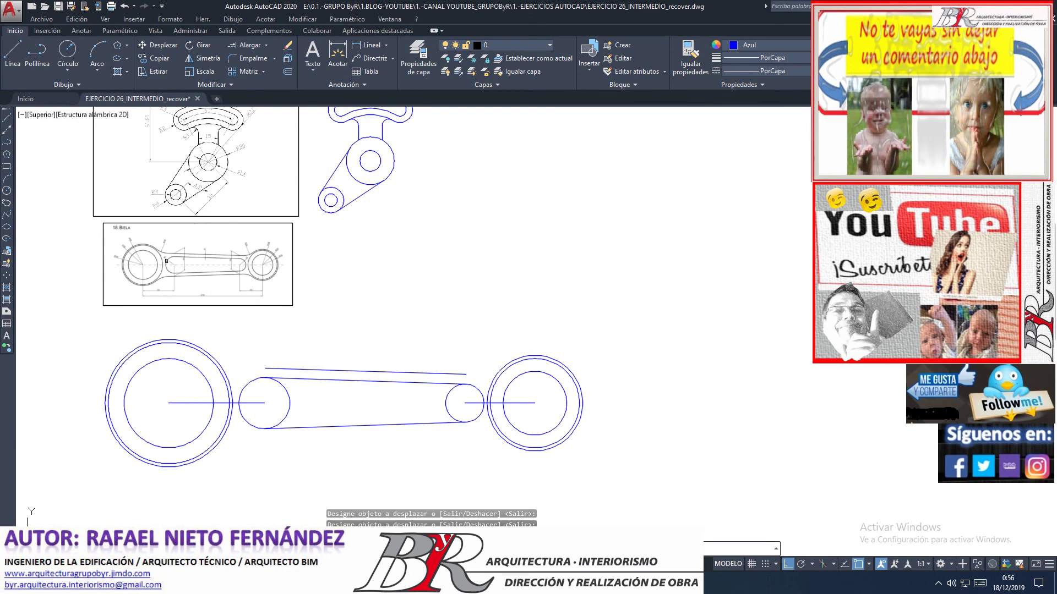
{"action": "scroll", "coordinate": [139, 318], "scroll_direction": "up", "scroll_amount": 2}
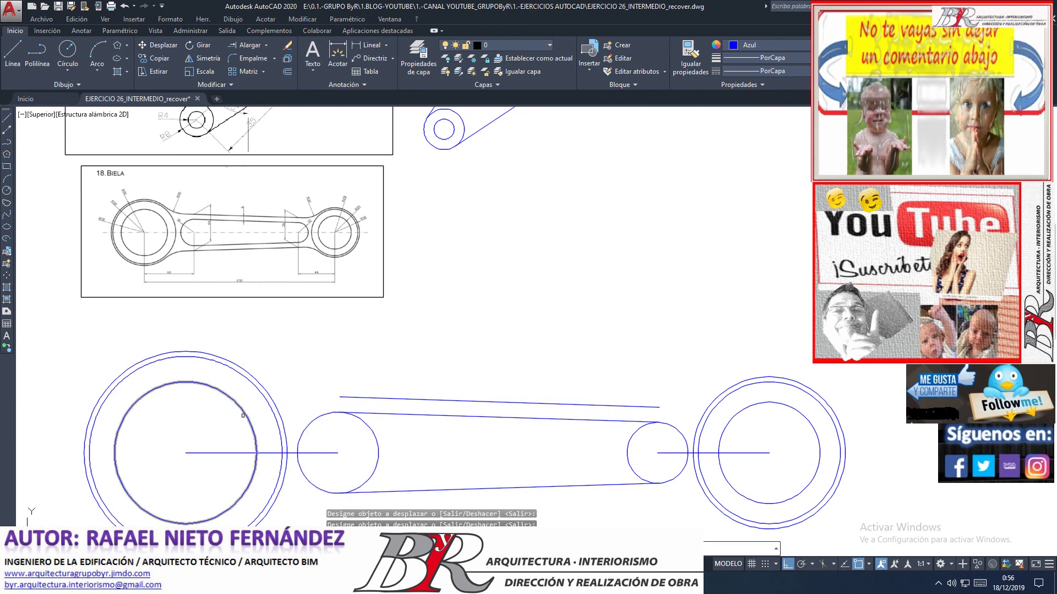
{"action": "scroll", "coordinate": [121, 195], "scroll_direction": "up", "scroll_amount": 3}
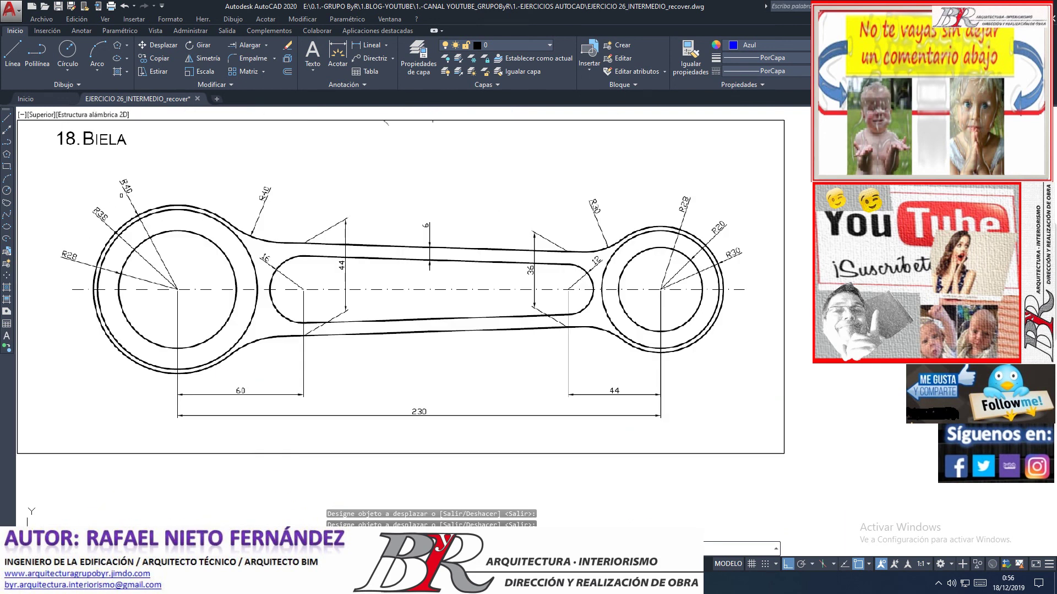
{"action": "scroll", "coordinate": [121, 196], "scroll_direction": "up", "scroll_amount": 2}
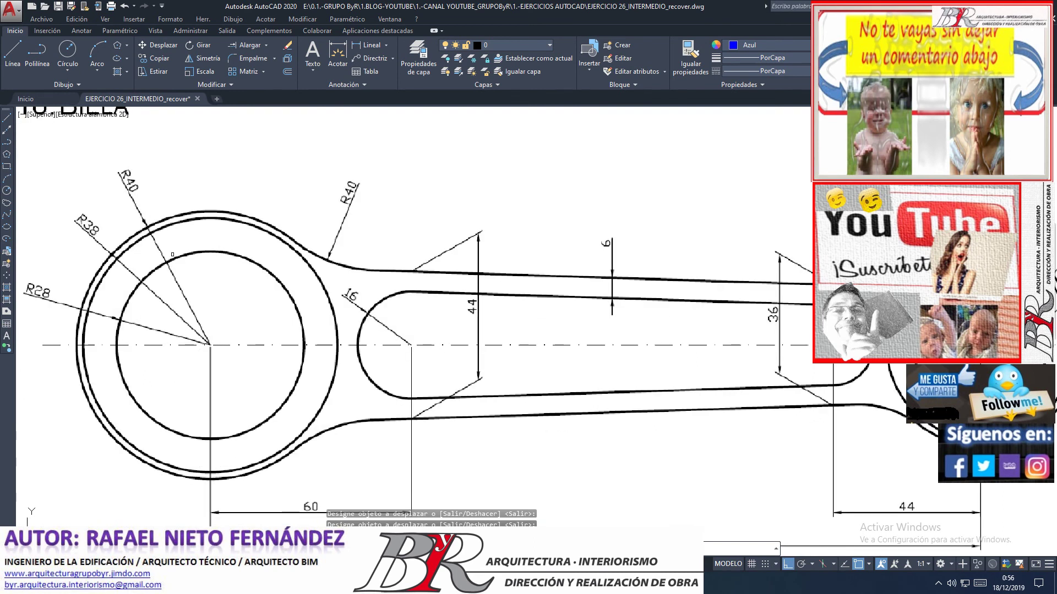
{"action": "scroll", "coordinate": [172, 254], "scroll_direction": "down", "scroll_amount": 2}
{"action": "scroll", "coordinate": [173, 255], "scroll_direction": "down", "scroll_amount": 3}
{"action": "scroll", "coordinate": [172, 254], "scroll_direction": "down", "scroll_amount": 2}
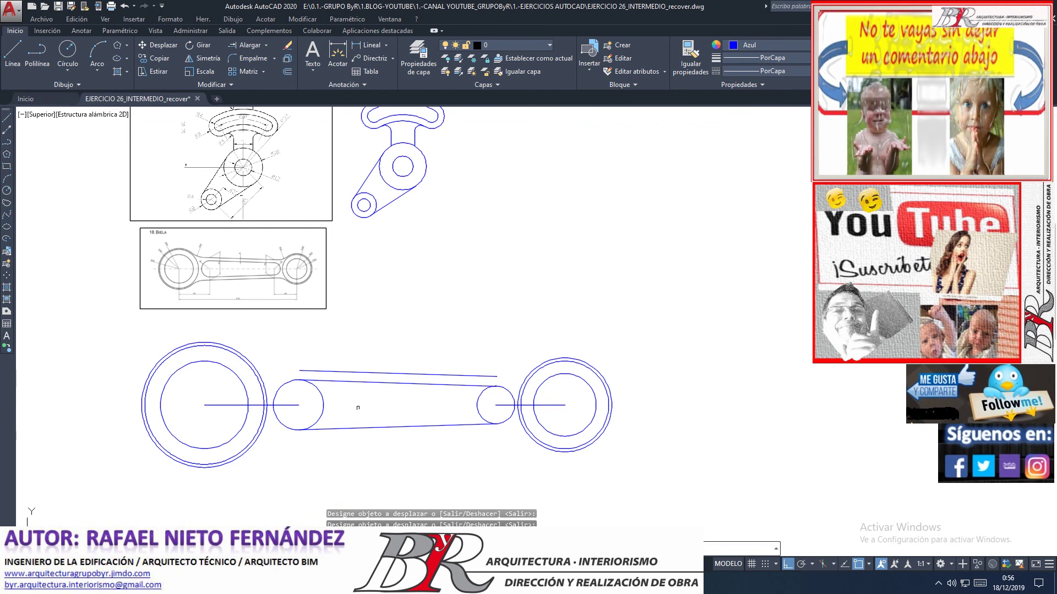
- Offset the lower web line 6 units downward to add a parallel line
{"action": "left_click", "coordinate": [361, 425]}
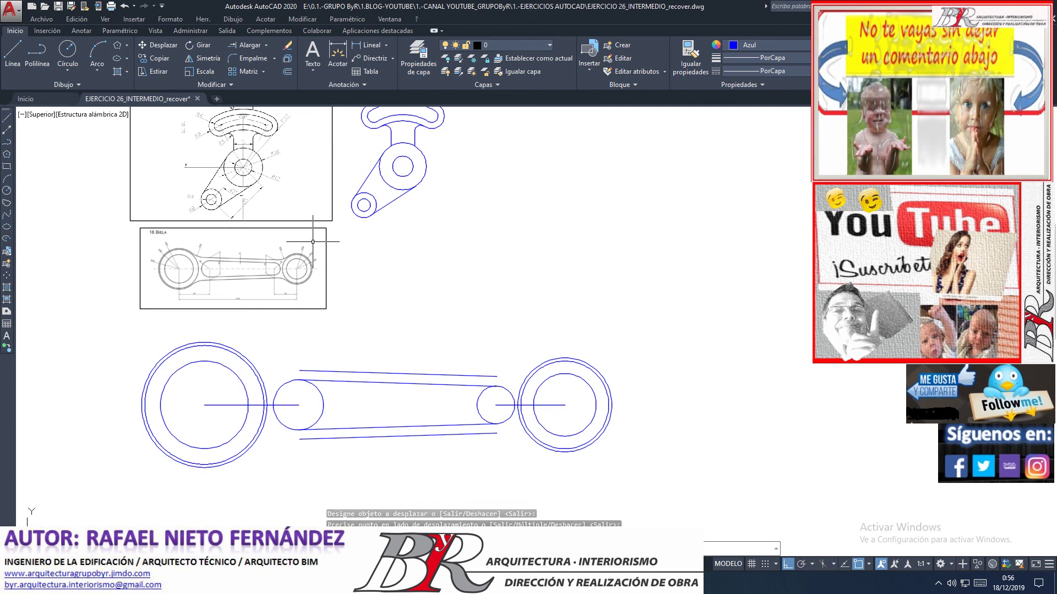
{"action": "key", "text": "Escape"}
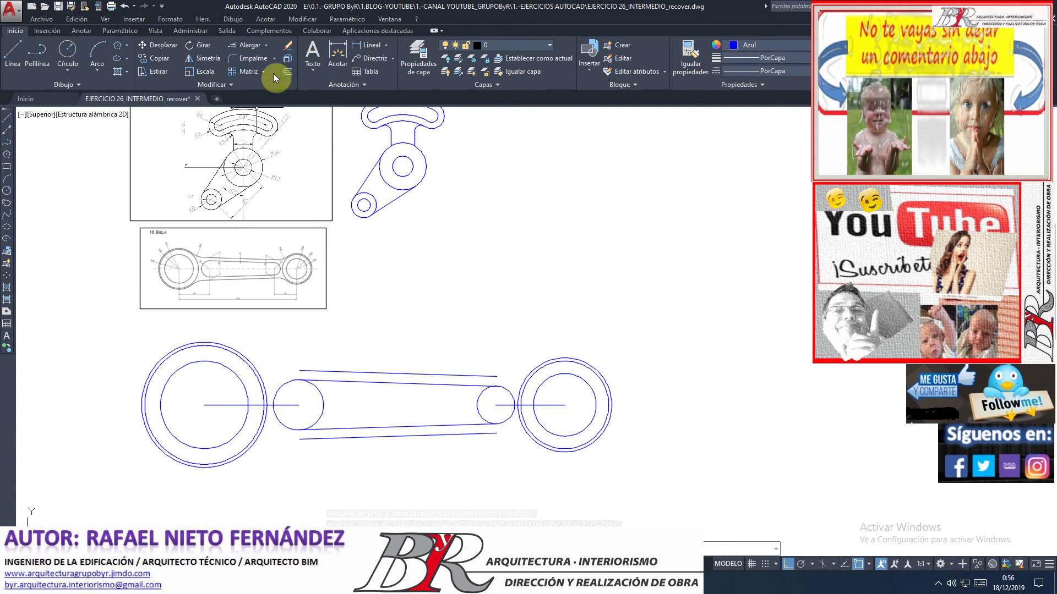
{"action": "left_click", "coordinate": [265, 46]}
{"action": "scroll", "coordinate": [188, 241], "scroll_direction": "up", "scroll_amount": 5}
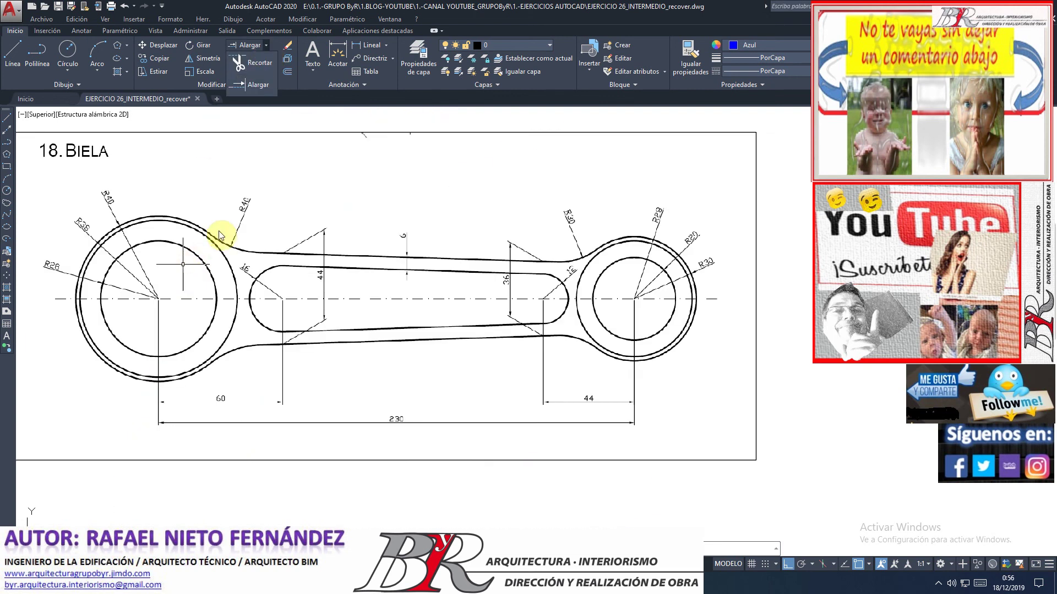
{"action": "scroll", "coordinate": [217, 228], "scroll_direction": "up", "scroll_amount": 5}
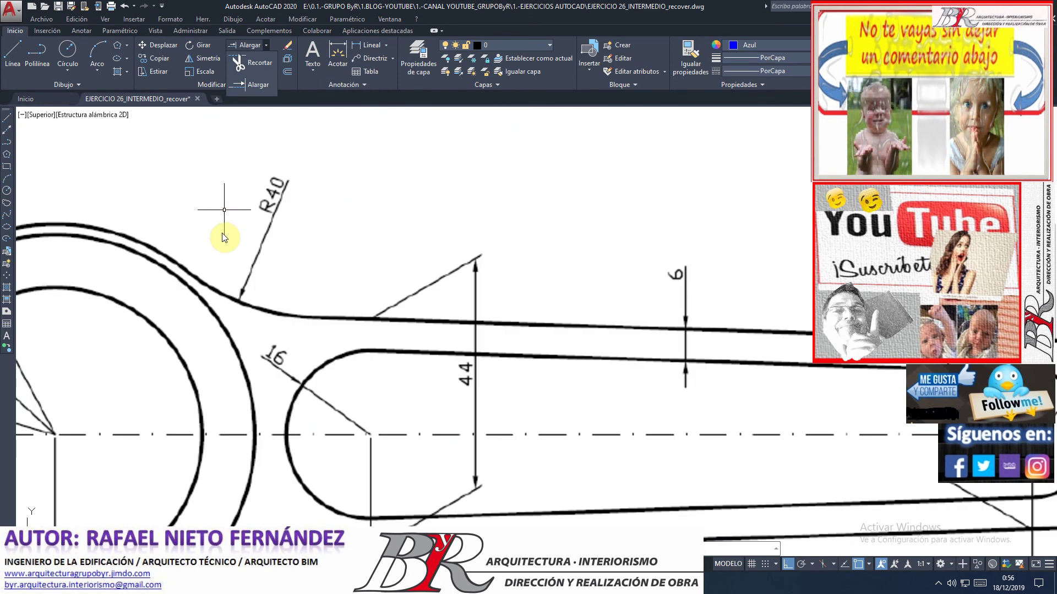
{"action": "scroll", "coordinate": [223, 234], "scroll_direction": "down", "scroll_amount": 4}
{"action": "scroll", "coordinate": [223, 234], "scroll_direction": "up", "scroll_amount": 2}
{"action": "scroll", "coordinate": [223, 234], "scroll_direction": "up", "scroll_amount": 2}
{"action": "scroll", "coordinate": [223, 234], "scroll_direction": "down", "scroll_amount": 4}
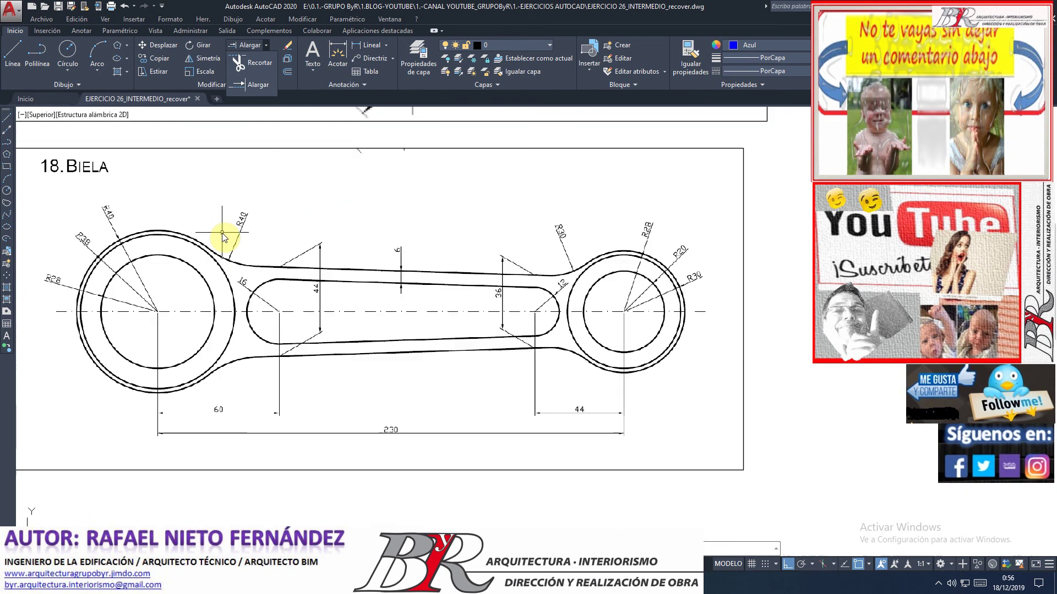
{"action": "scroll", "coordinate": [223, 235], "scroll_direction": "down", "scroll_amount": 3}
{"action": "scroll", "coordinate": [223, 234], "scroll_direction": "down", "scroll_amount": 2}
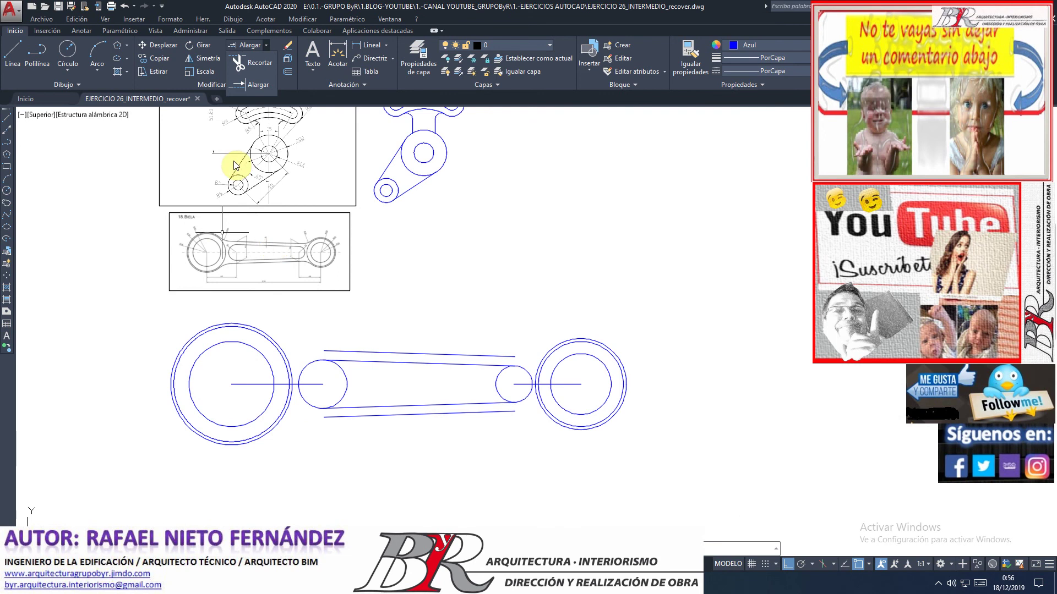
- Extend both new lines with Alargar to the left and right outer hub circles
{"action": "left_click", "coordinate": [256, 45]}
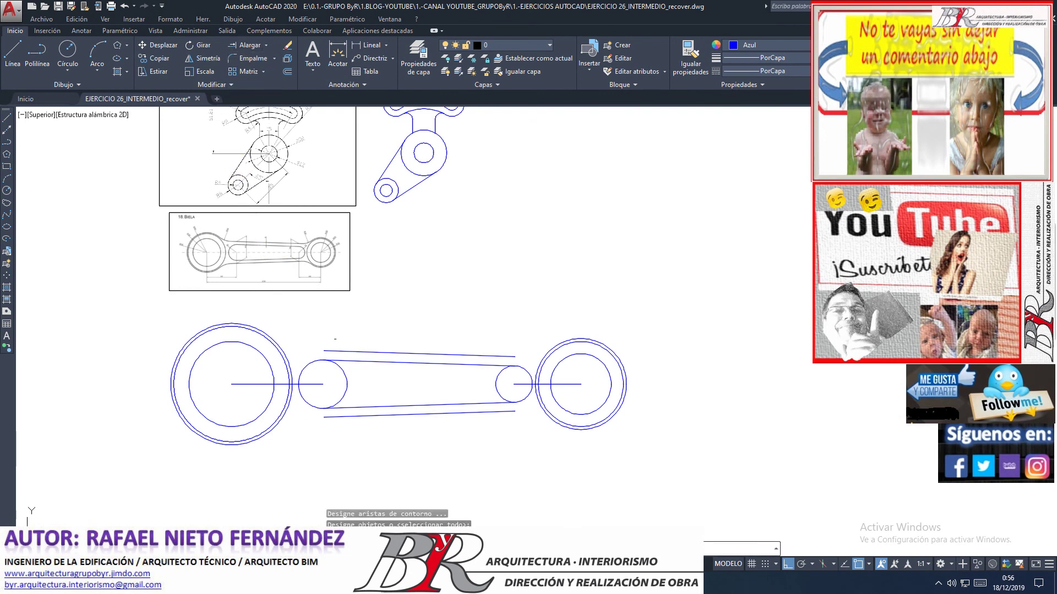
{"action": "key", "text": "Return"}
{"action": "left_click", "coordinate": [330, 351]}
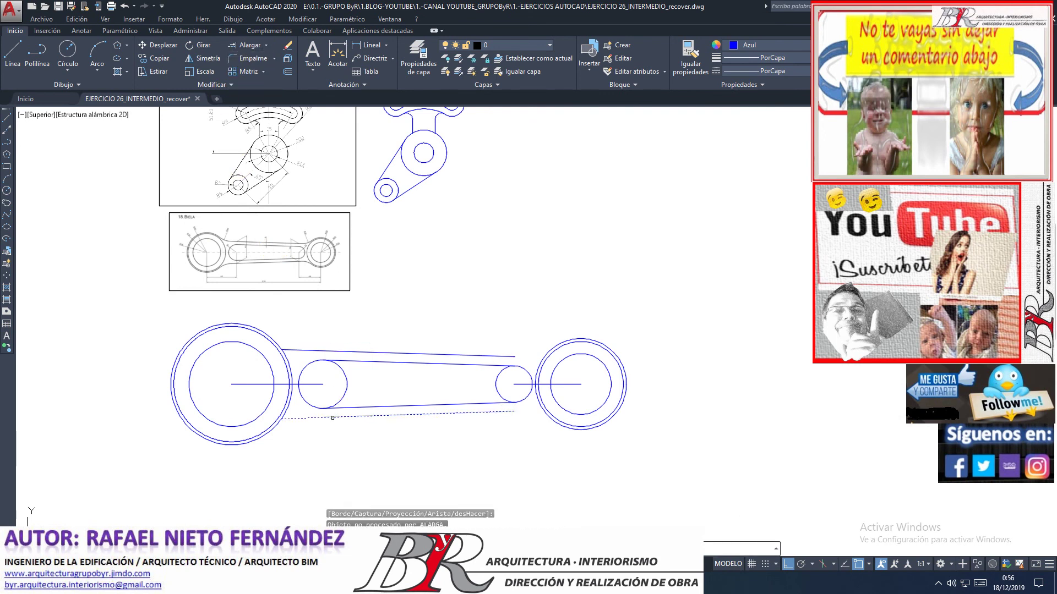
{"action": "left_click", "coordinate": [341, 416]}
{"action": "left_click", "coordinate": [498, 411]}
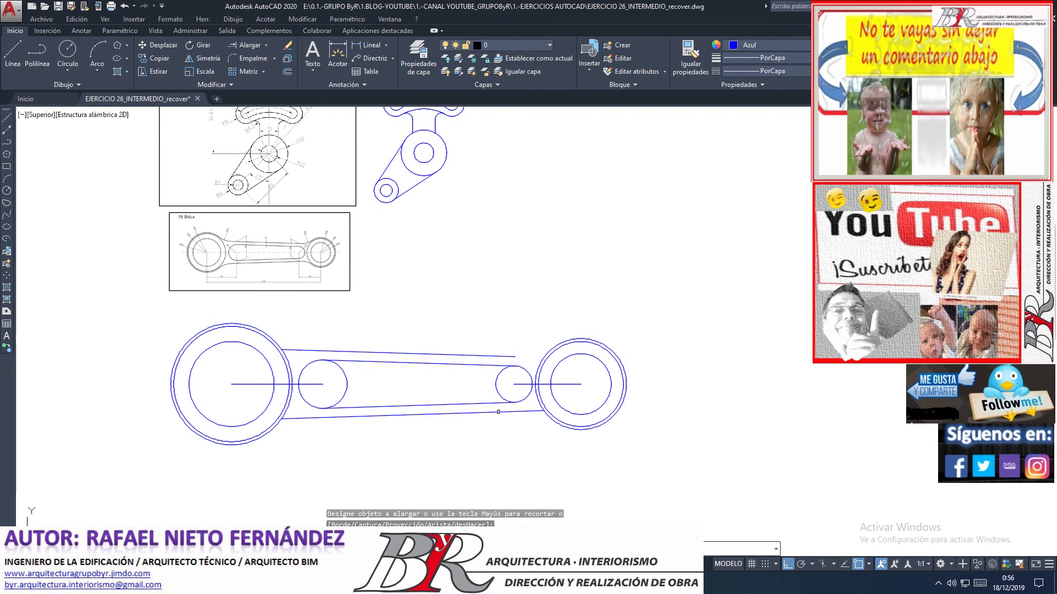
{"action": "left_click", "coordinate": [499, 358]}
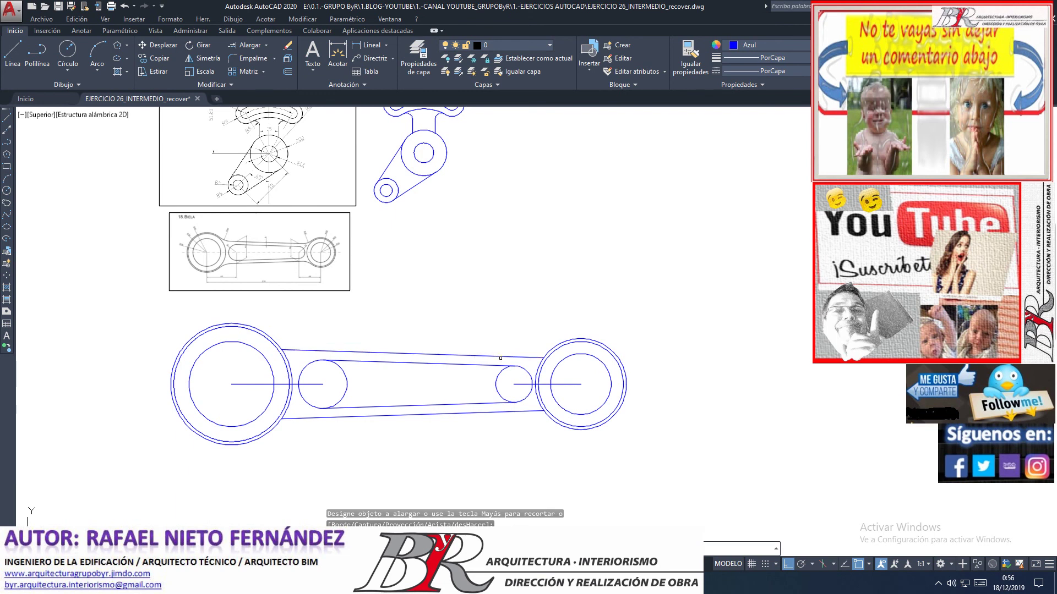
{"action": "scroll", "coordinate": [295, 366], "scroll_direction": "up", "scroll_amount": 2}
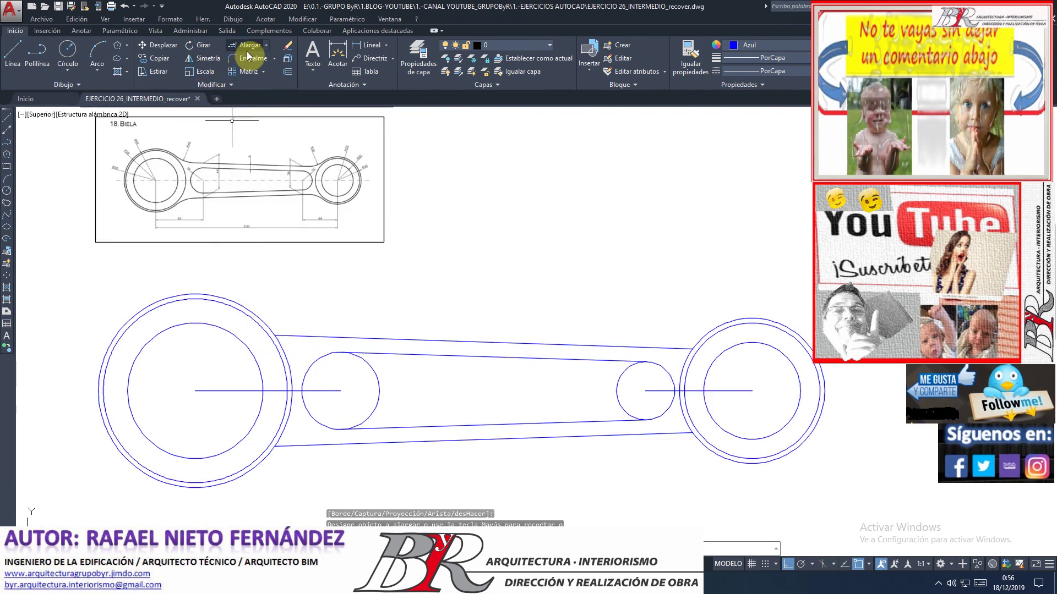
- Trim the left and right hub rings' outer arcs, using both outer web lines as cutting edges
{"action": "left_click", "coordinate": [267, 46]}
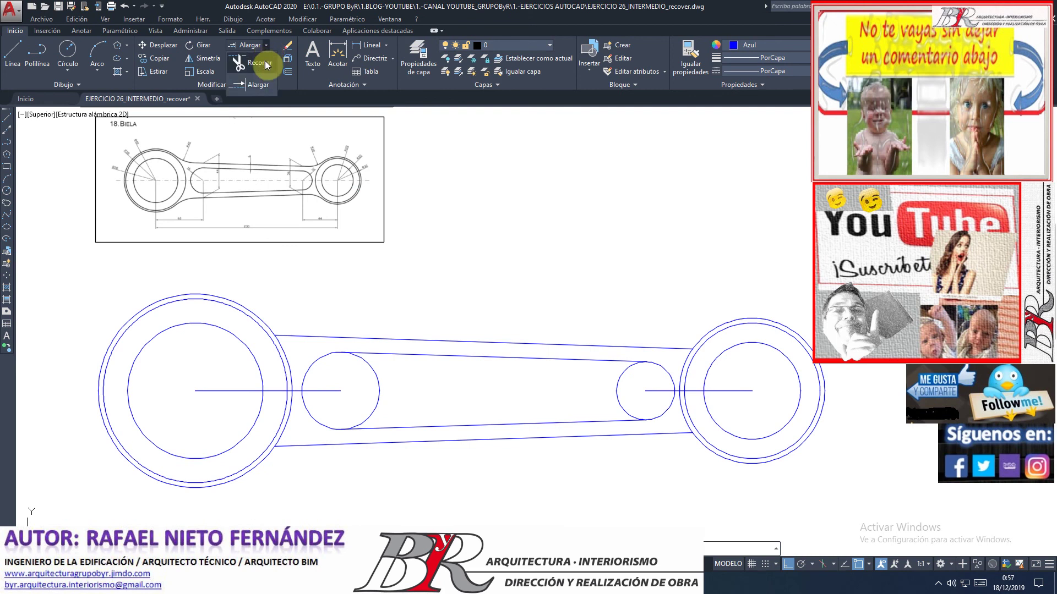
{"action": "left_click", "coordinate": [339, 334]}
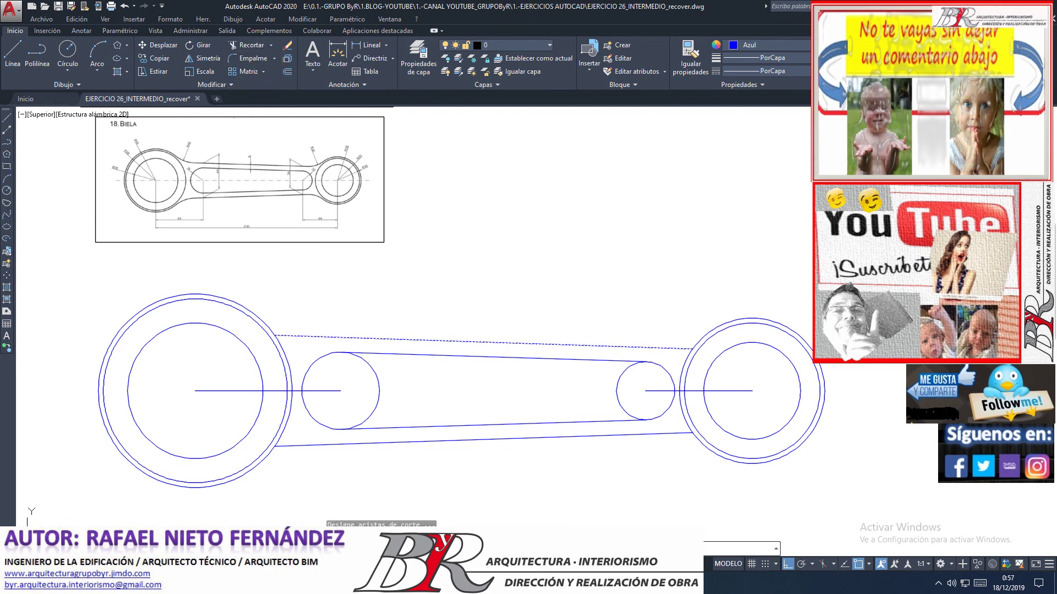
{"action": "left_click", "coordinate": [316, 444]}
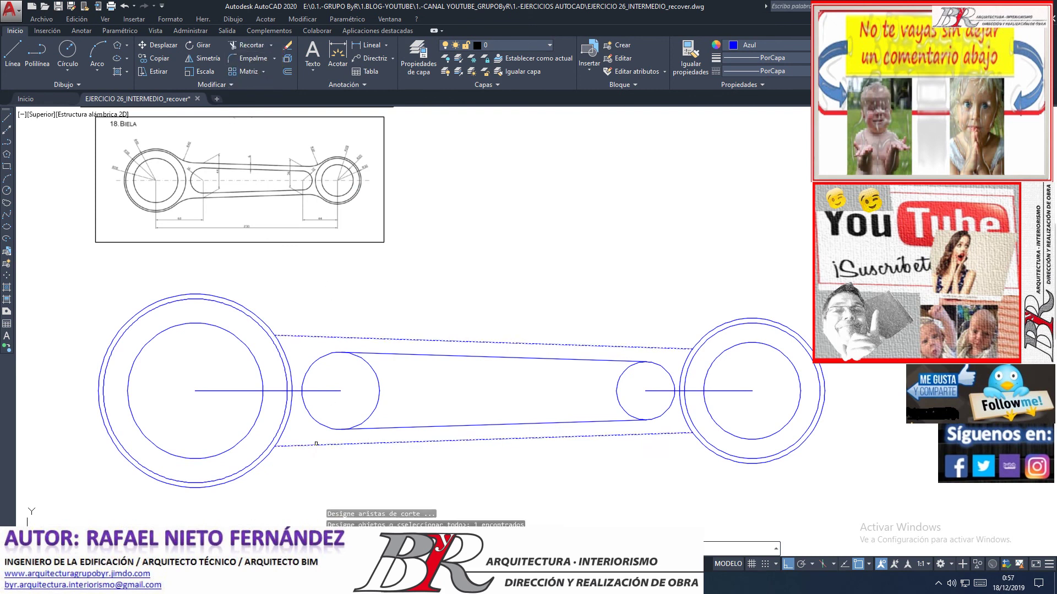
{"action": "key", "text": "Return"}
{"action": "left_click", "coordinate": [287, 435]}
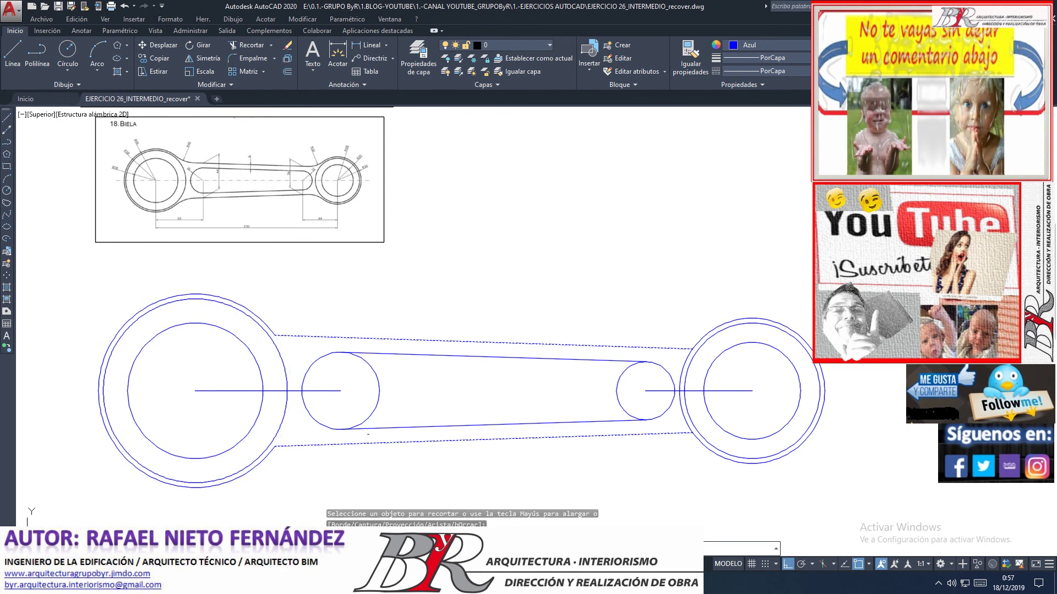
{"action": "left_click", "coordinate": [663, 423]}
{"action": "left_click", "coordinate": [681, 408]}
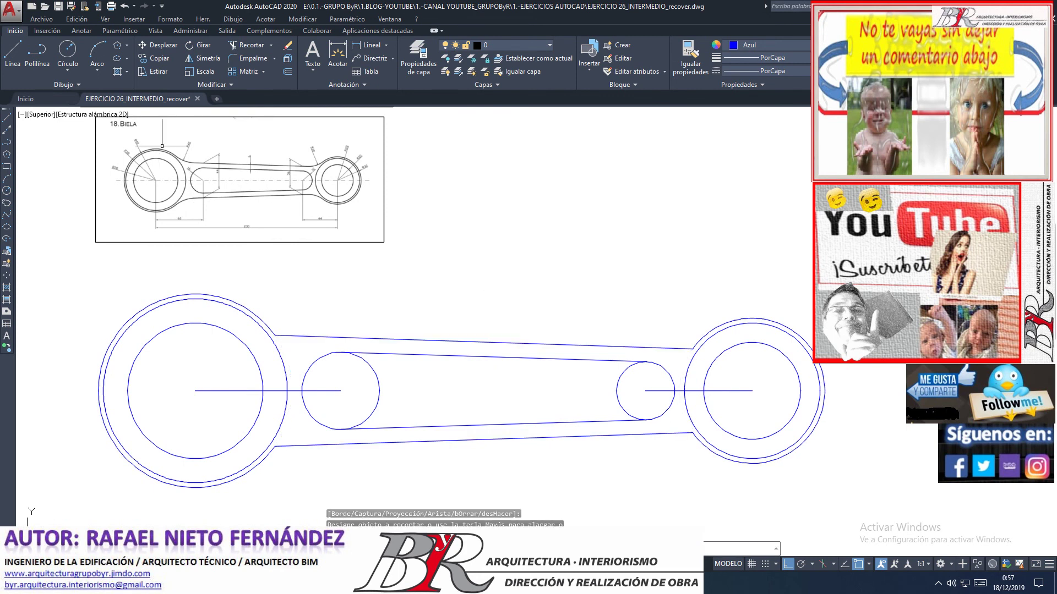
{"action": "scroll", "coordinate": [164, 142], "scroll_direction": "up", "scroll_amount": 6}
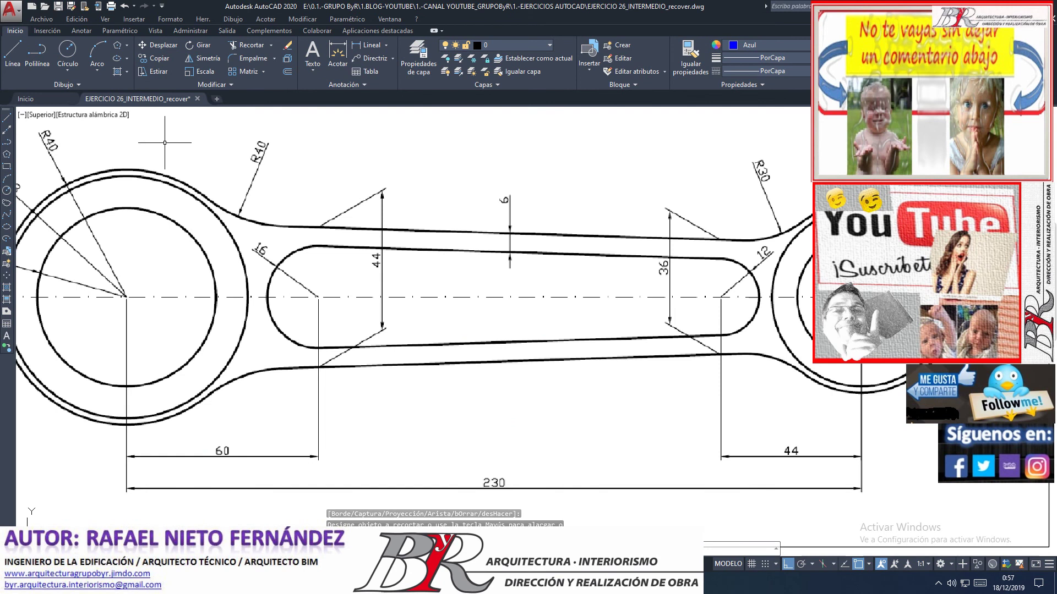
{"action": "scroll", "coordinate": [165, 142], "scroll_direction": "down", "scroll_amount": 4}
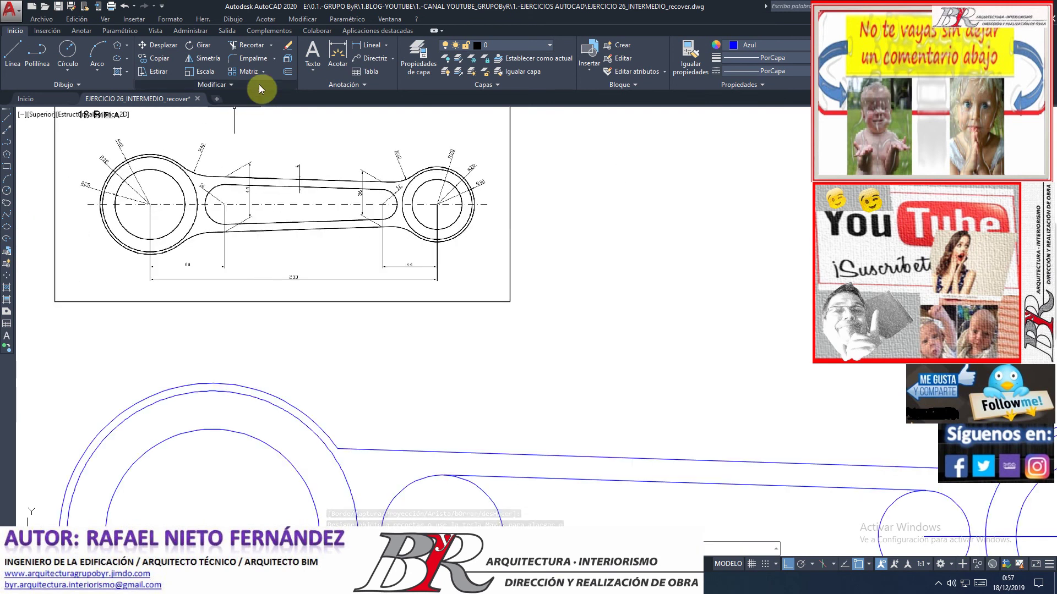
- Start FILLET and set its radius to 40
{"action": "left_click", "coordinate": [260, 65]}
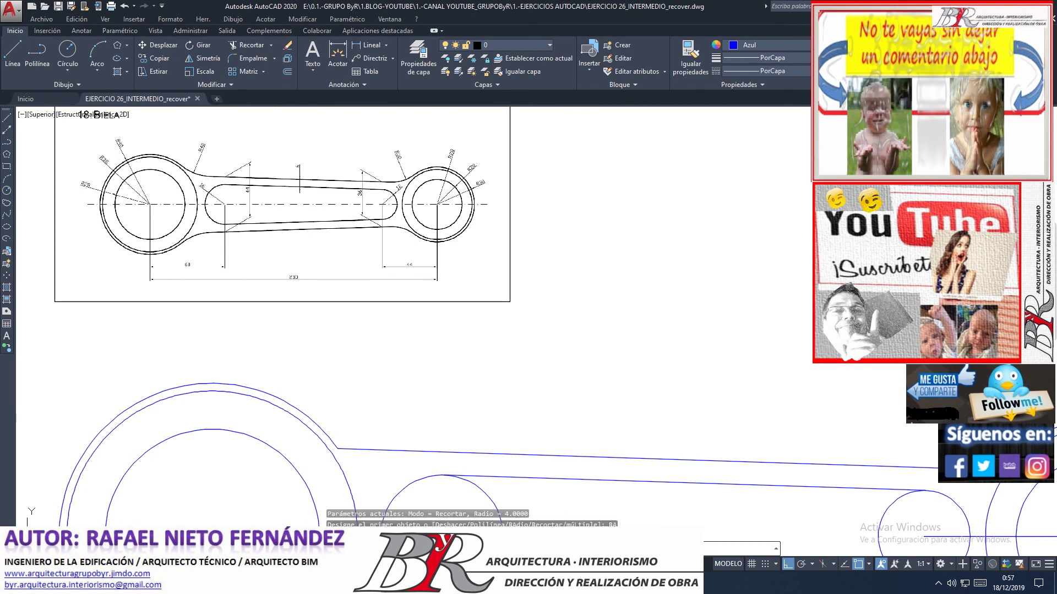
{"action": "key", "text": "Return"}
{"action": "type", "text": "40"}
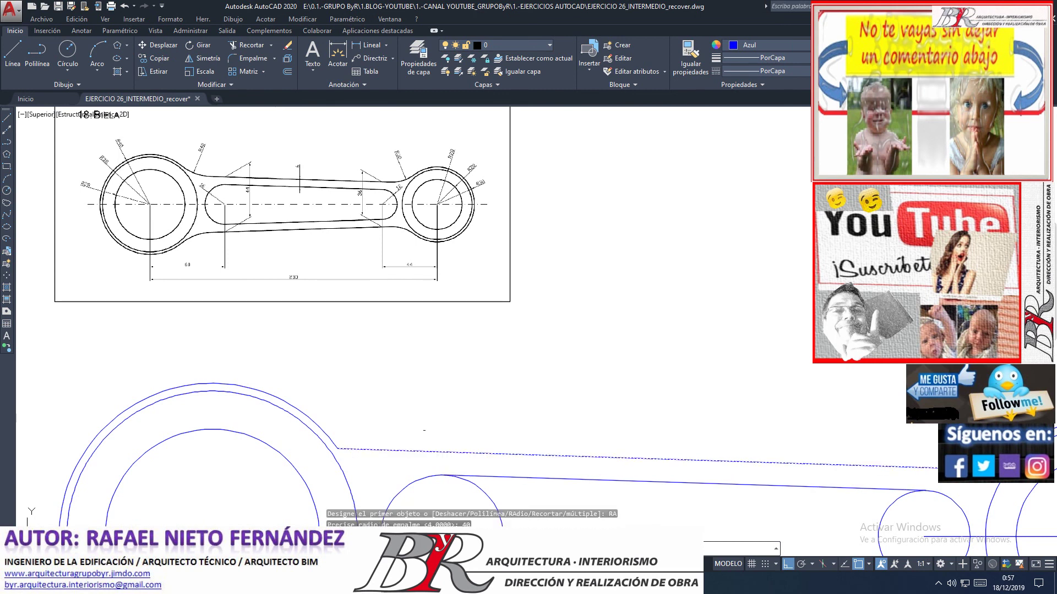
{"action": "key", "text": "Return"}
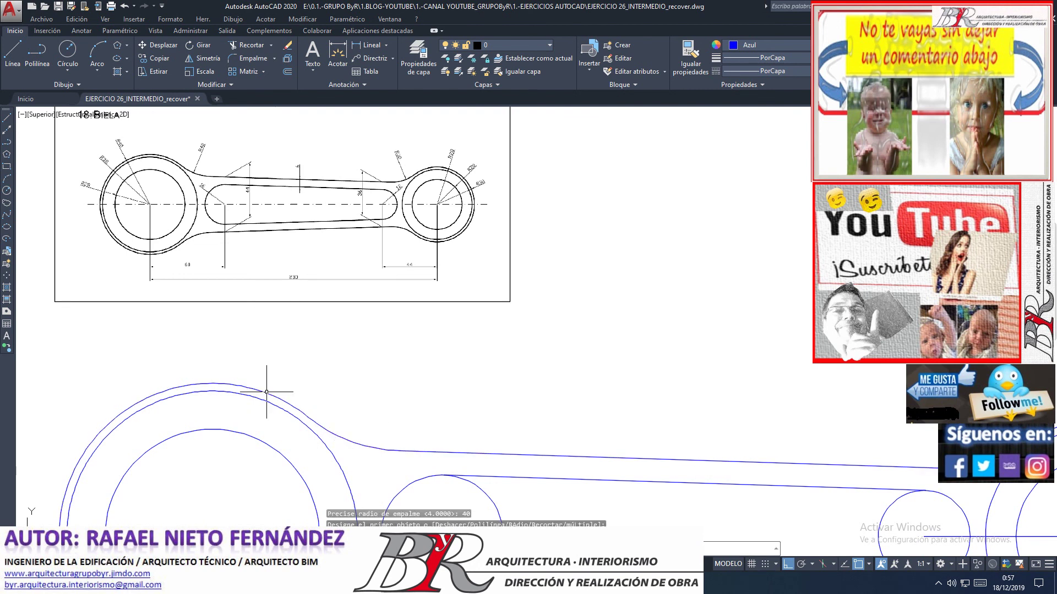
{"action": "scroll", "coordinate": [303, 349], "scroll_direction": "down", "scroll_amount": 4}
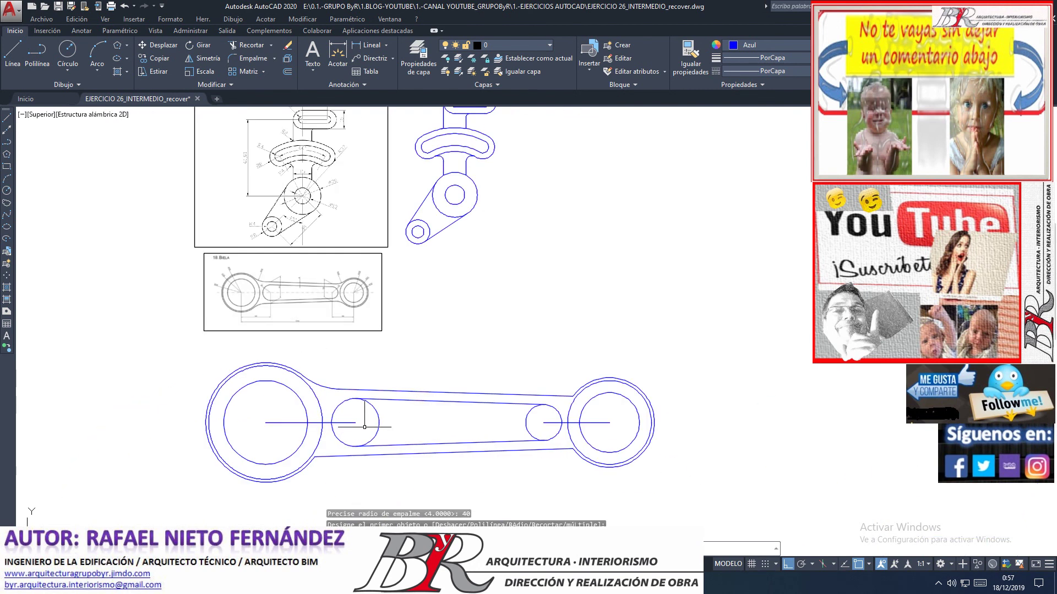
- Fillet the lower and upper web lines into the right outer circle
{"action": "left_click", "coordinate": [370, 456]}
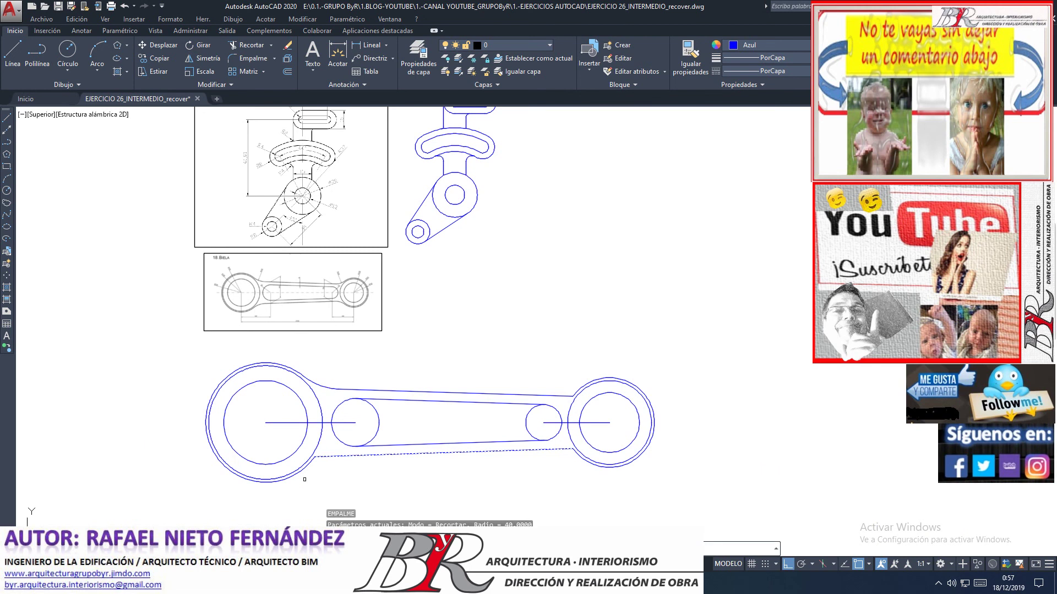
{"action": "scroll", "coordinate": [292, 479], "scroll_direction": "up", "scroll_amount": 4}
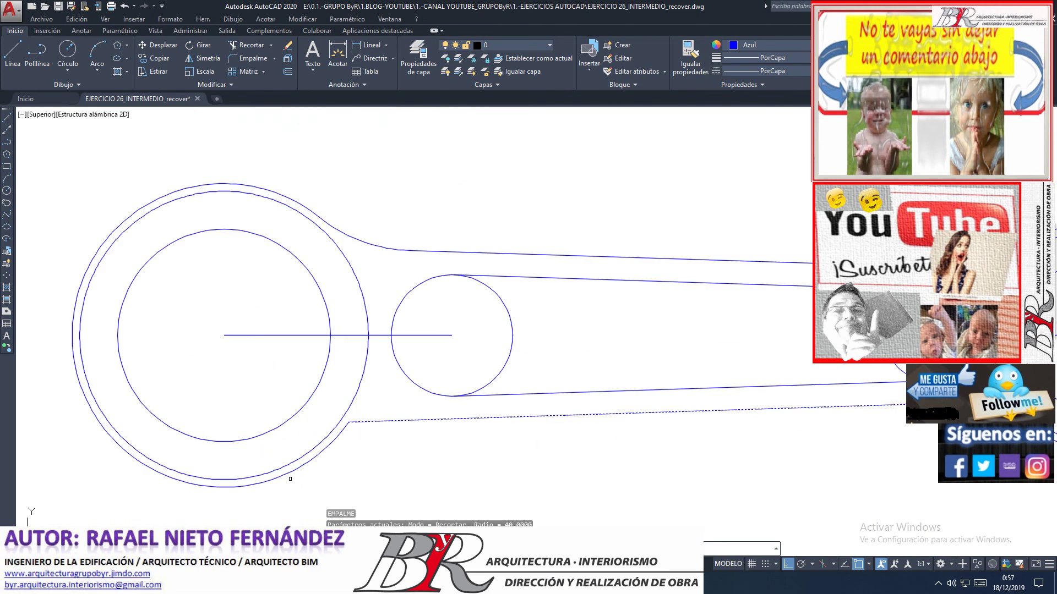
{"action": "scroll", "coordinate": [280, 473], "scroll_direction": "down", "scroll_amount": 4}
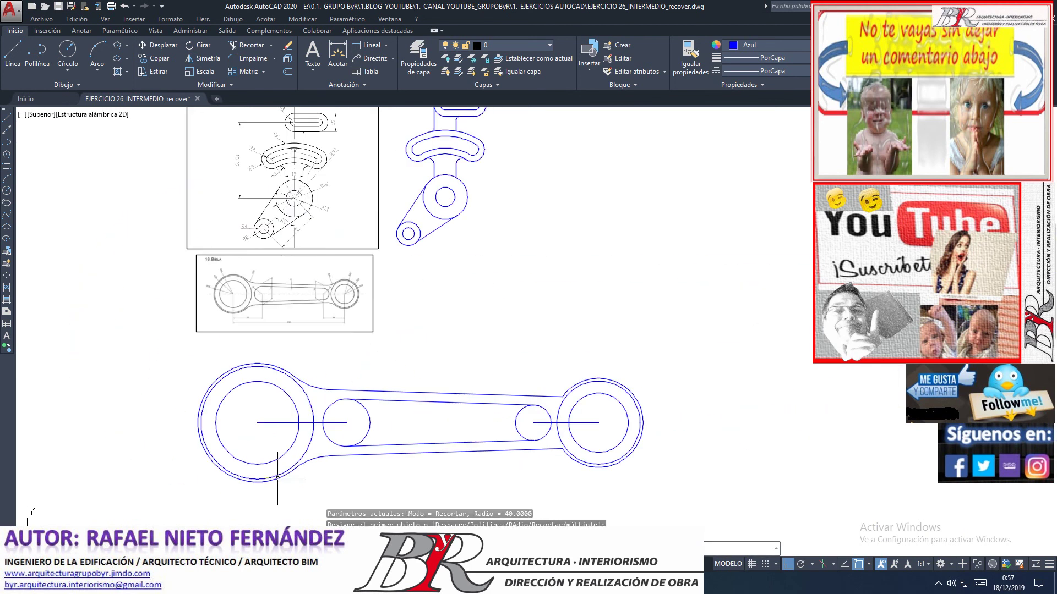
{"action": "scroll", "coordinate": [565, 463], "scroll_direction": "up", "scroll_amount": 4}
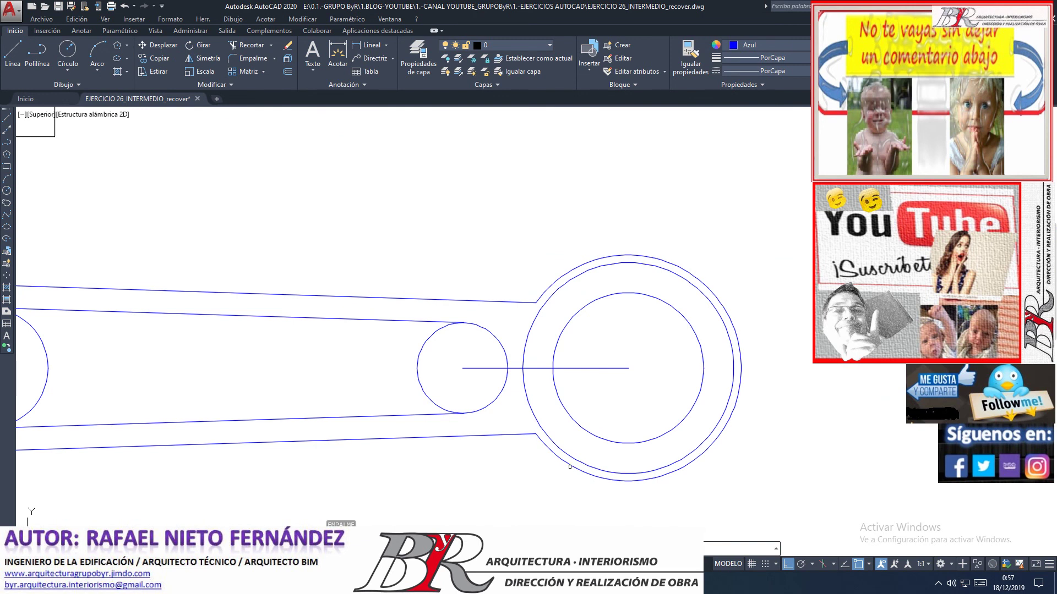
{"action": "left_click", "coordinate": [472, 438]}
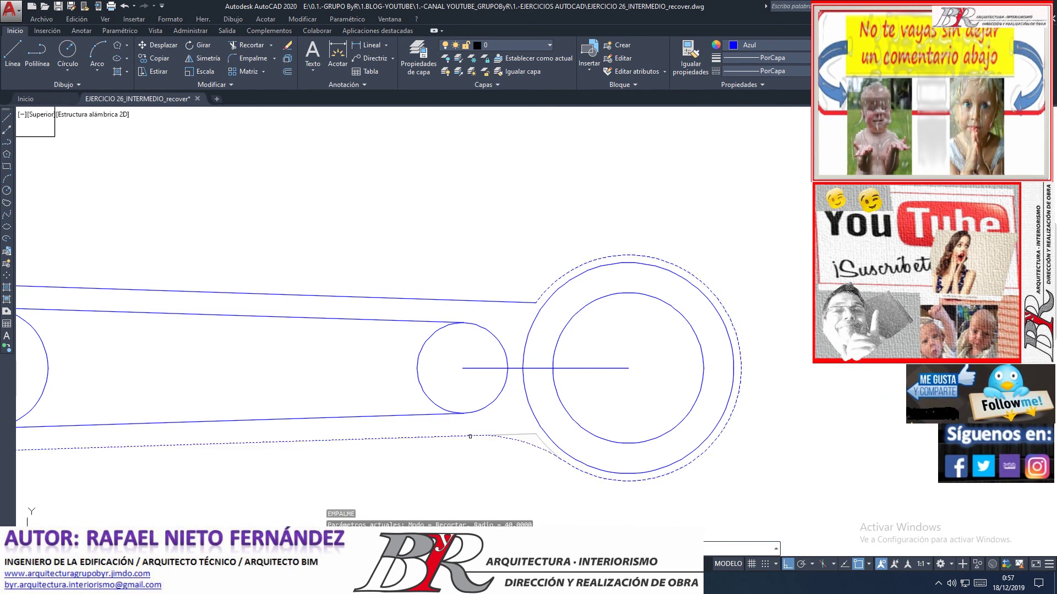
{"action": "key", "text": "Return"}
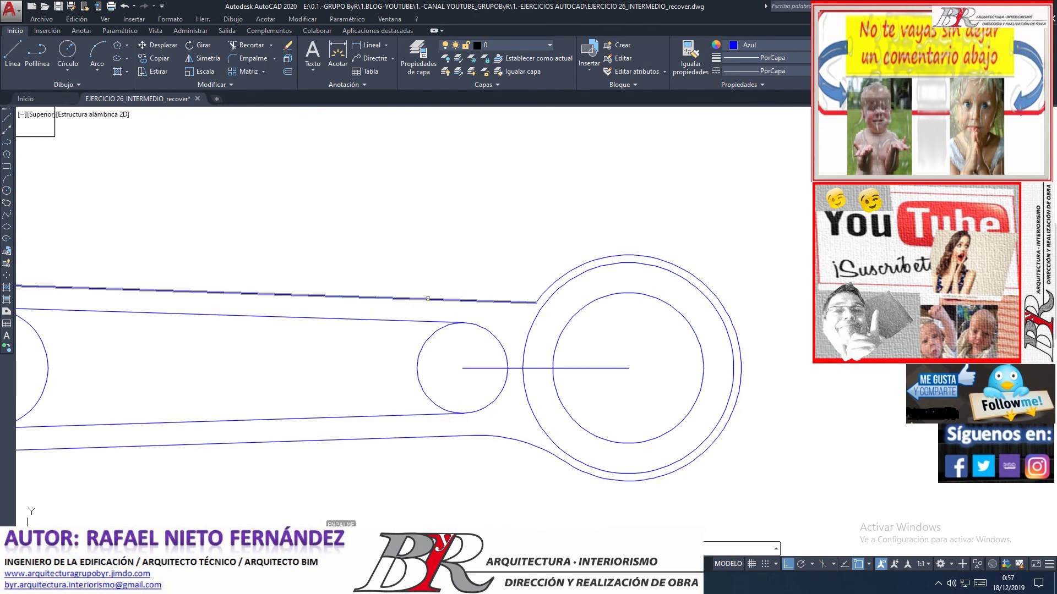
{"action": "left_click", "coordinate": [577, 264]}
{"action": "key", "text": "Return"}
{"action": "scroll", "coordinate": [573, 297], "scroll_direction": "down", "scroll_amount": 4}
{"action": "scroll", "coordinate": [404, 309], "scroll_direction": "up", "scroll_amount": 2}
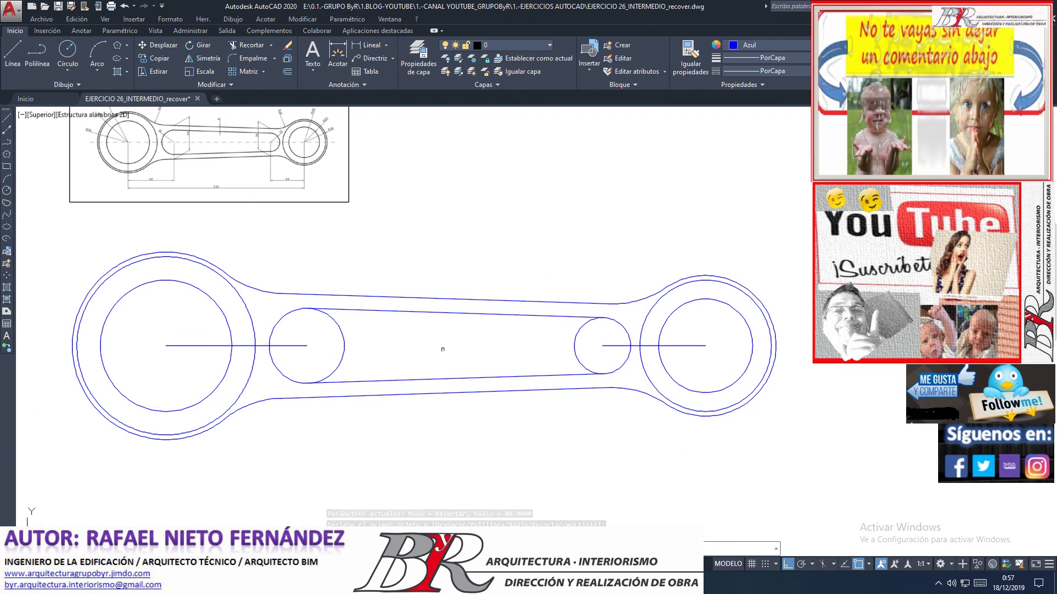
- Trim away the inner arcs of the left and right small circles to form the slot
{"action": "left_click", "coordinate": [250, 50]}
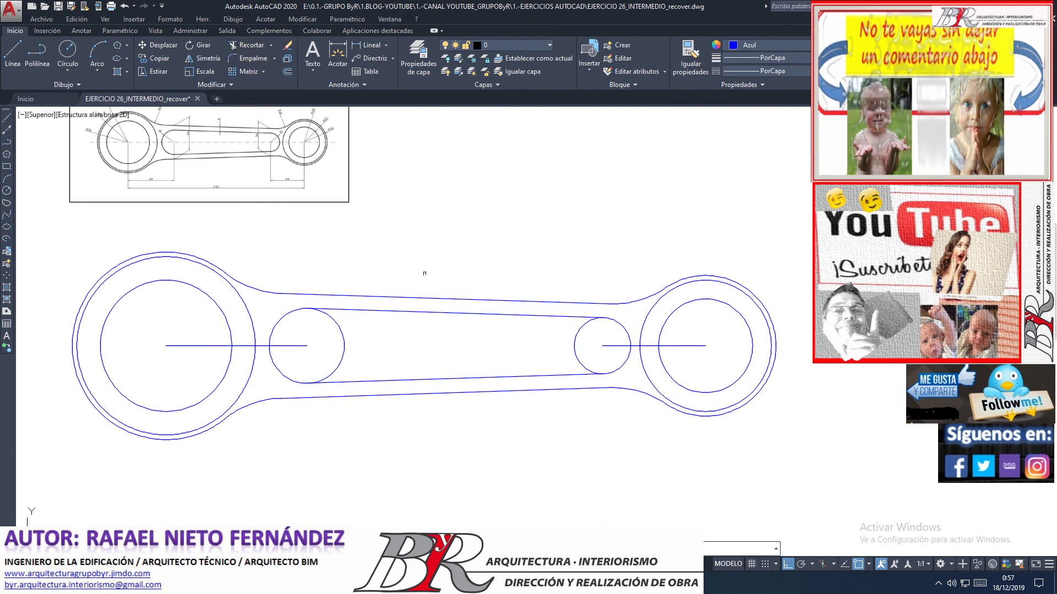
{"action": "key", "text": "Return"}
{"action": "left_click", "coordinate": [344, 338]}
{"action": "left_click", "coordinate": [579, 334]}
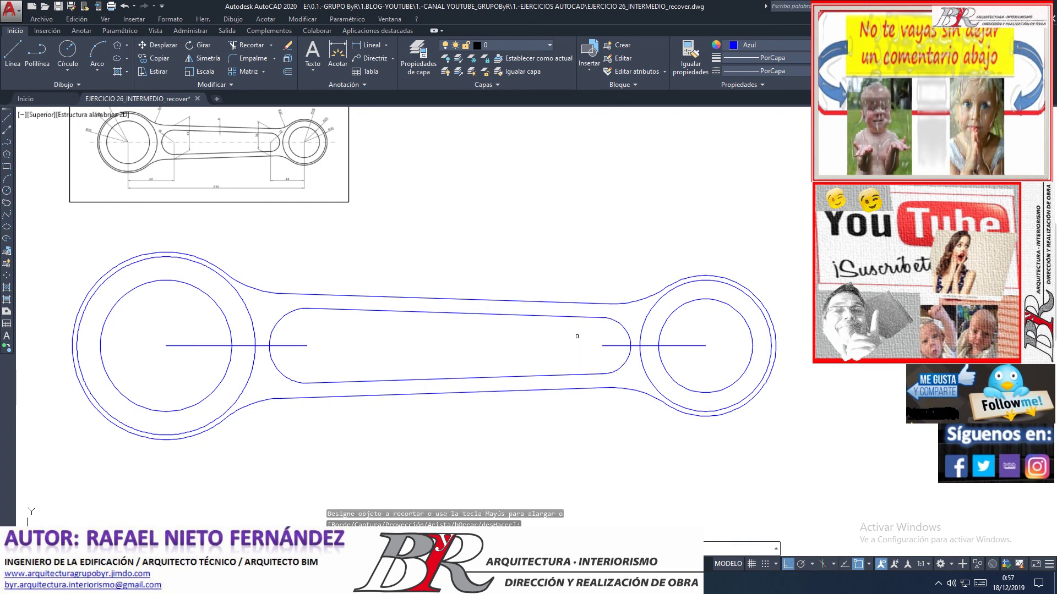
{"action": "key", "text": "Escape"}
- Delete the left and right horizontal centre lines
{"action": "left_click", "coordinate": [604, 339]}
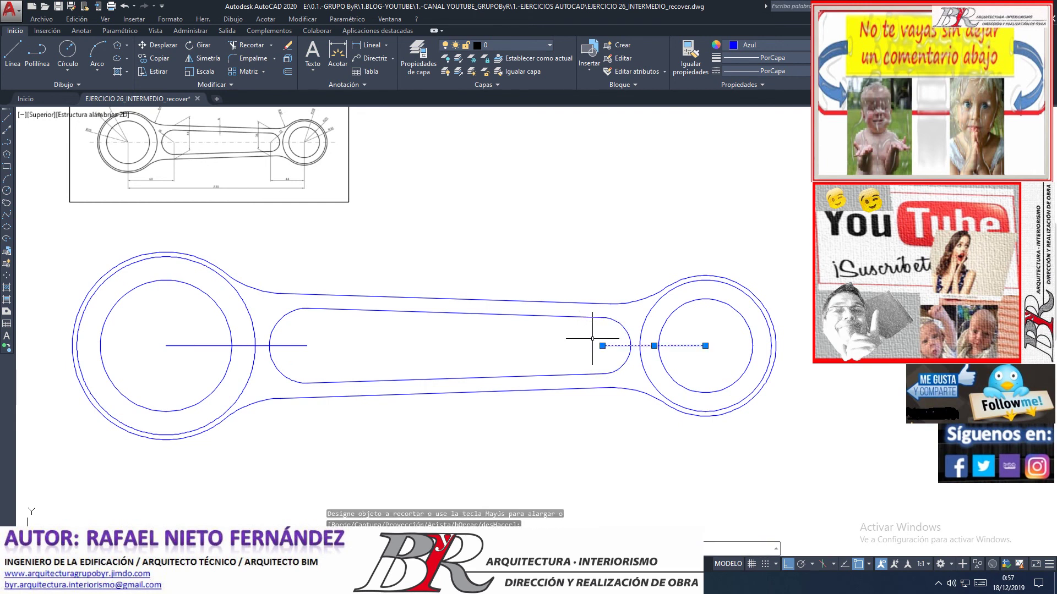
{"action": "left_click", "coordinate": [296, 340]}
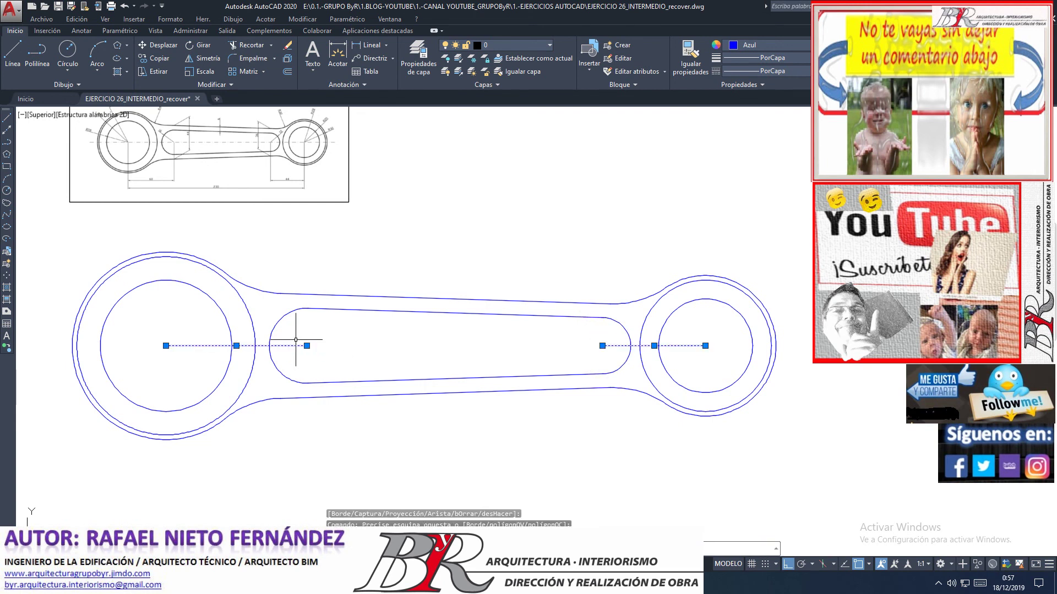
{"action": "key", "text": "Delete"}
{"action": "scroll", "coordinate": [281, 340], "scroll_direction": "down", "scroll_amount": 4}
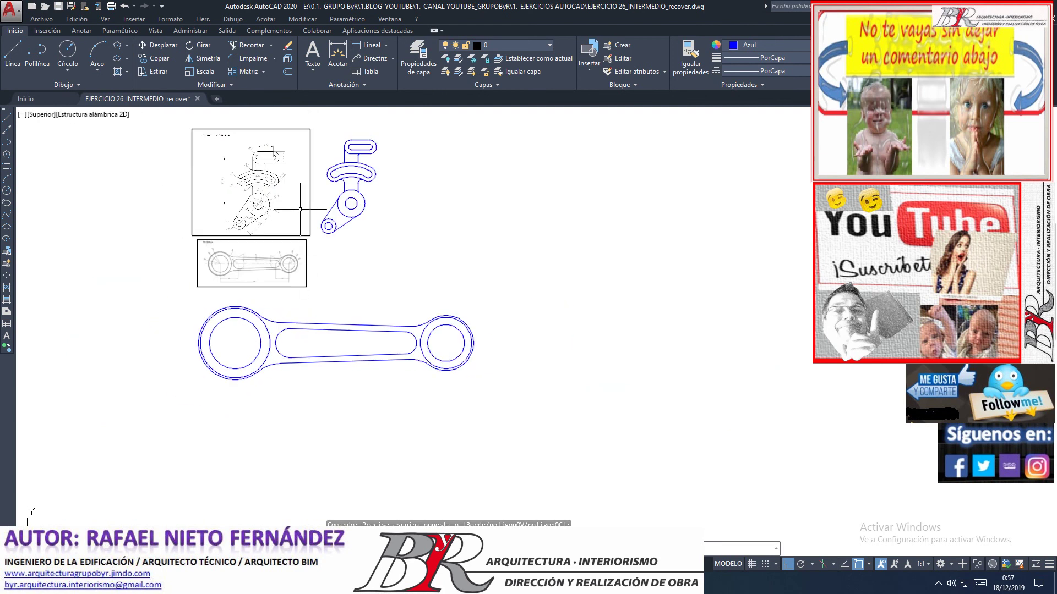
{"action": "scroll", "coordinate": [253, 258], "scroll_direction": "up", "scroll_amount": 4}
{"action": "scroll", "coordinate": [253, 258], "scroll_direction": "up", "scroll_amount": 4}
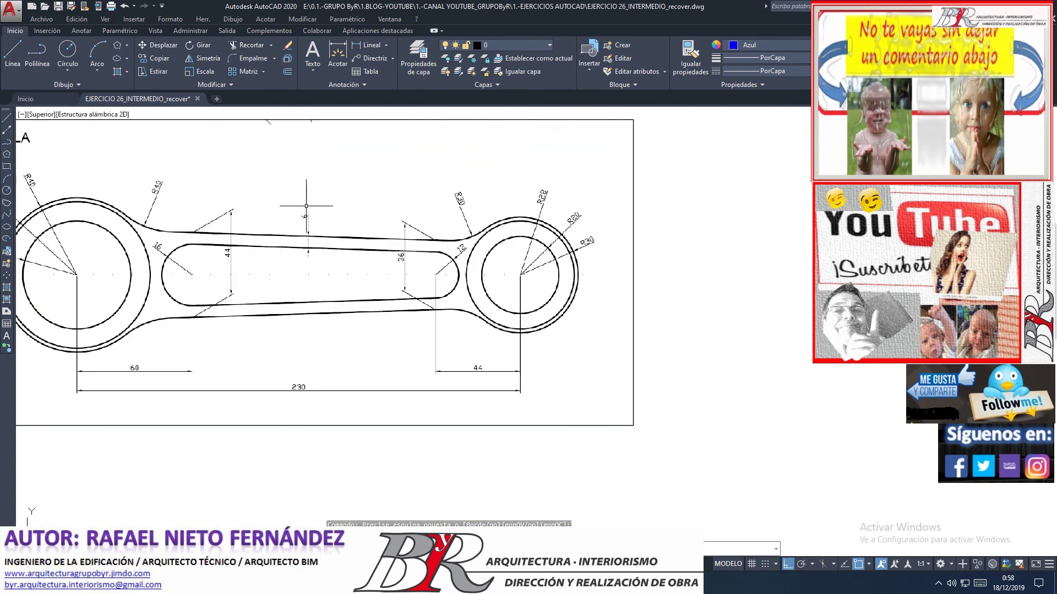
{"action": "scroll", "coordinate": [309, 206], "scroll_direction": "down", "scroll_amount": 2}
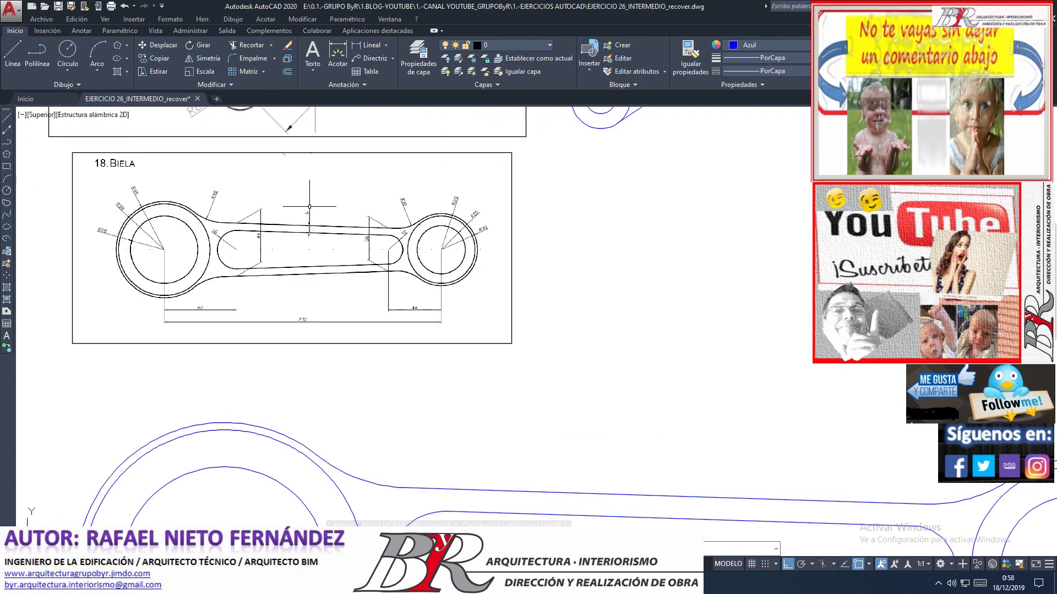
{"action": "scroll", "coordinate": [309, 206], "scroll_direction": "down", "scroll_amount": 1}
{"action": "scroll", "coordinate": [386, 215], "scroll_direction": "down", "scroll_amount": 4}
{"action": "scroll", "coordinate": [415, 216], "scroll_direction": "up", "scroll_amount": 2}
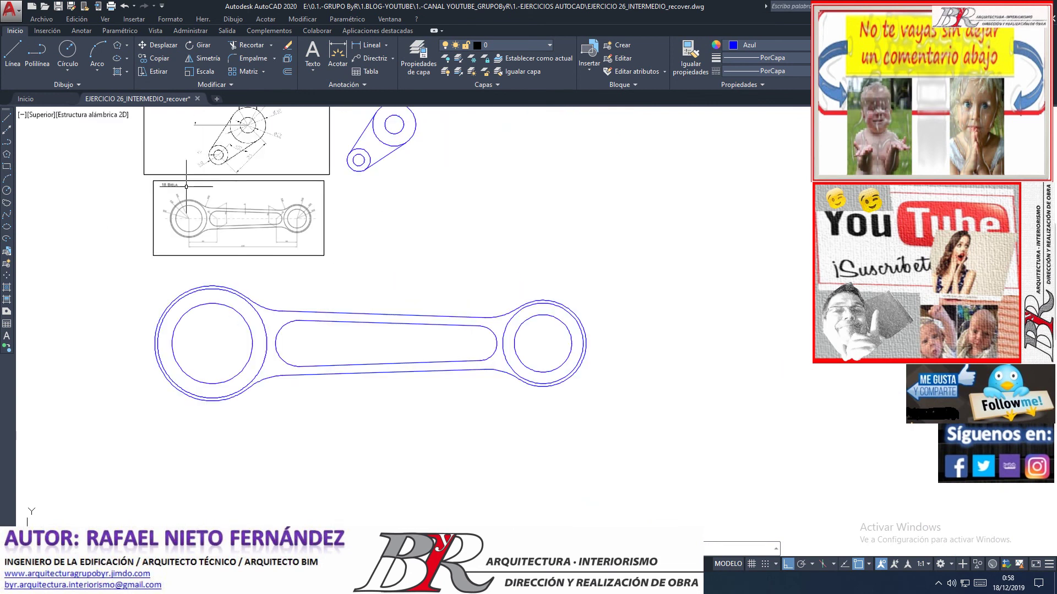
{"action": "scroll", "coordinate": [186, 186], "scroll_direction": "up", "scroll_amount": 2}
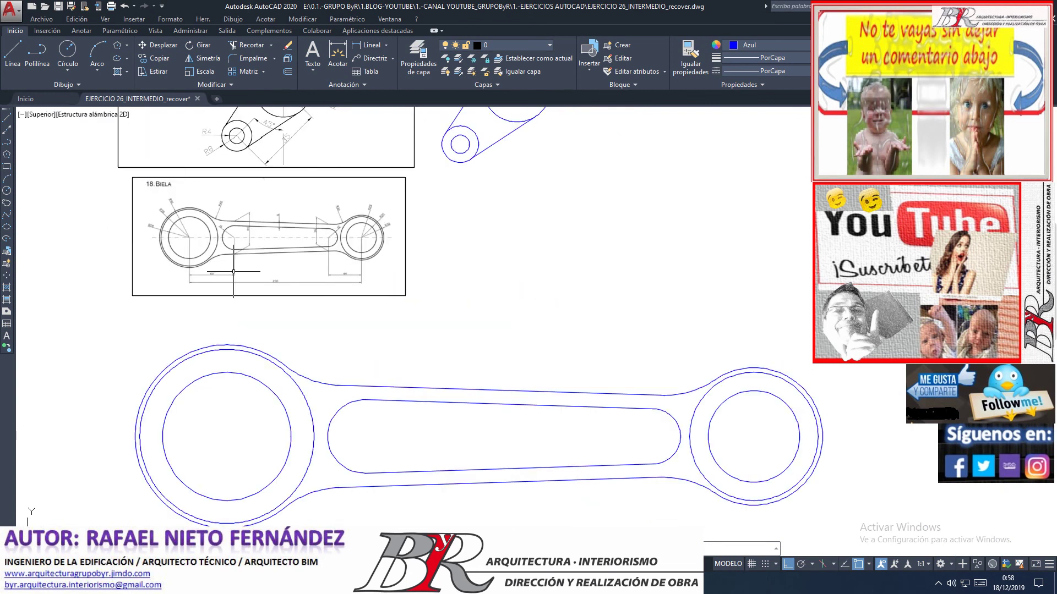
{"action": "scroll", "coordinate": [231, 273], "scroll_direction": "down", "scroll_amount": 3}
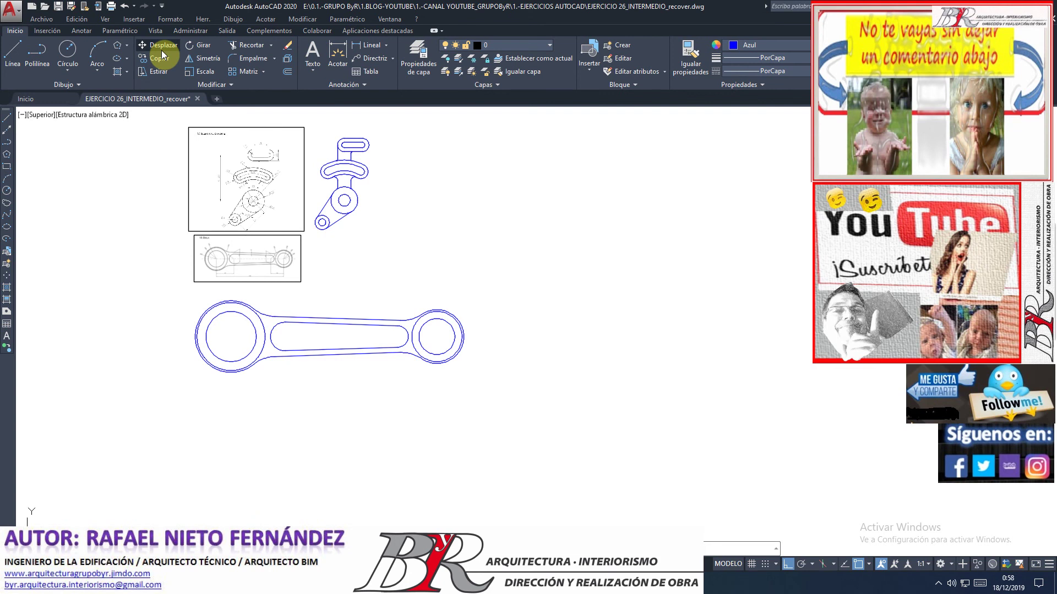
- Crossing-select the blue rod and move it left toward the reference sheet
{"action": "left_click", "coordinate": [501, 394]}
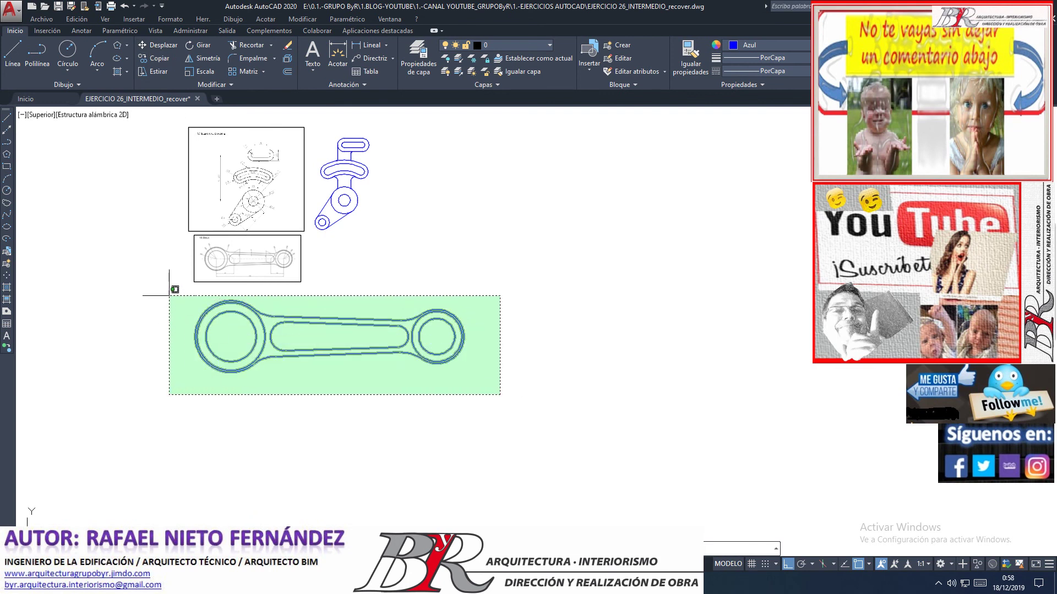
{"action": "left_click", "coordinate": [175, 306]}
{"action": "key", "text": "Return"}
{"action": "left_click", "coordinate": [414, 358]}
{"action": "left_click", "coordinate": [343, 359]}
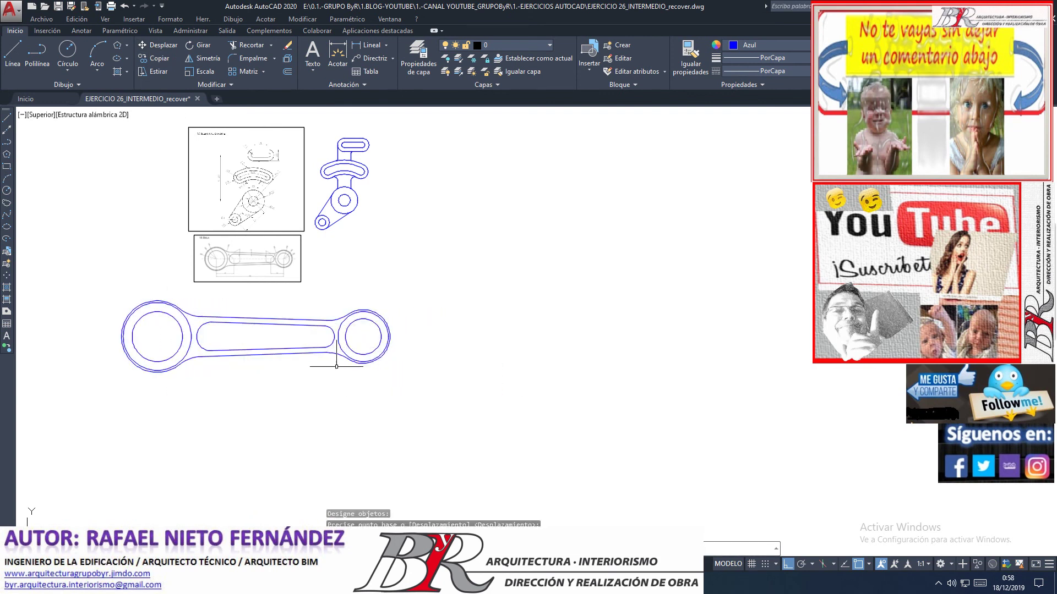
- Reselect the rod and move it again to sit below the 18. Biela sheet
{"action": "left_click", "coordinate": [457, 424]}
{"action": "left_click", "coordinate": [106, 296]}
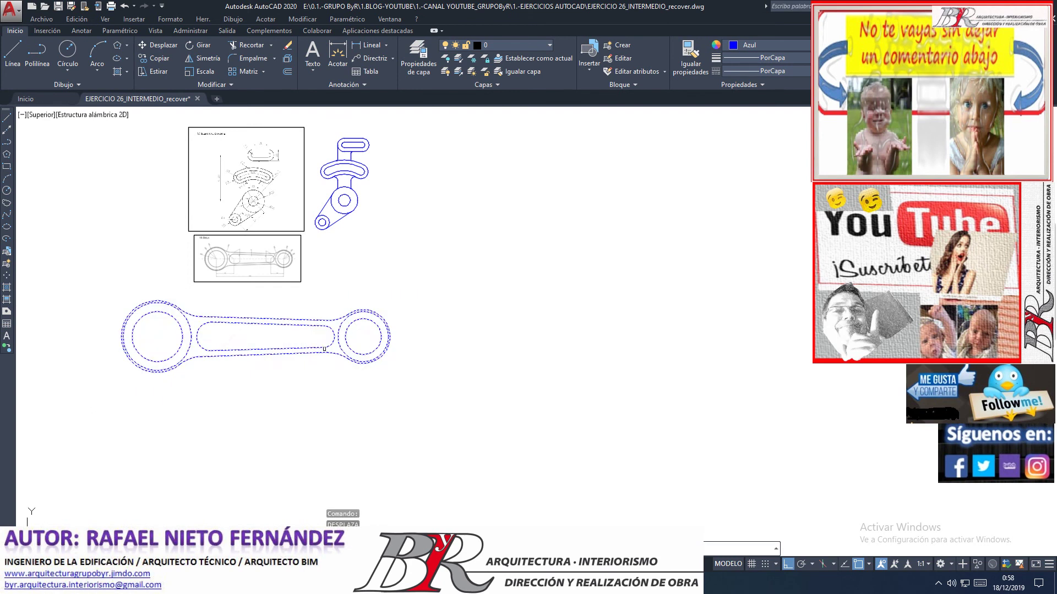
{"action": "key", "text": "Return"}
{"action": "left_click", "coordinate": [308, 359]}
{"action": "key", "text": "Return"}
{"action": "scroll", "coordinate": [308, 342], "scroll_direction": "down", "scroll_amount": 3}
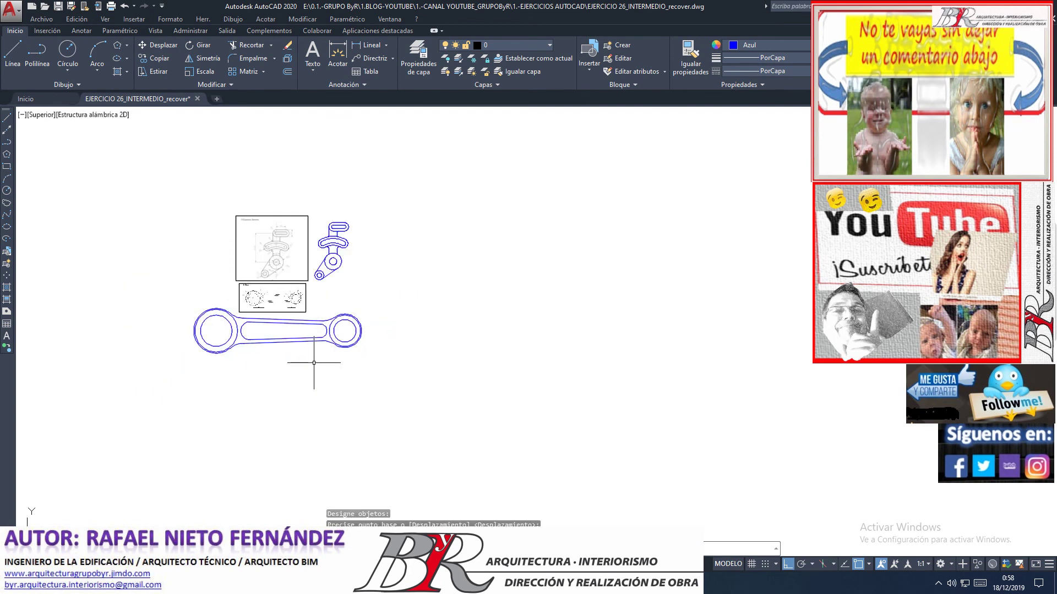
{"action": "scroll", "coordinate": [243, 224], "scroll_direction": "up", "scroll_amount": 5}
{"action": "scroll", "coordinate": [259, 331], "scroll_direction": "up", "scroll_amount": 2}
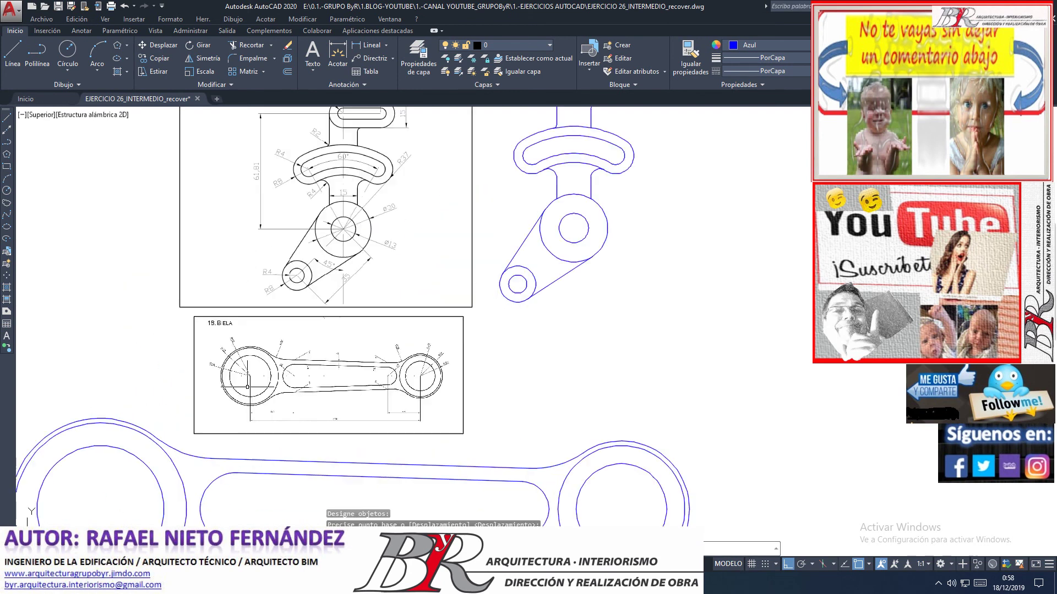
{"action": "scroll", "coordinate": [286, 319], "scroll_direction": "down", "scroll_amount": 3}
{"action": "scroll", "coordinate": [295, 304], "scroll_direction": "up", "scroll_amount": 2}
{"action": "scroll", "coordinate": [295, 304], "scroll_direction": "up", "scroll_amount": 1}
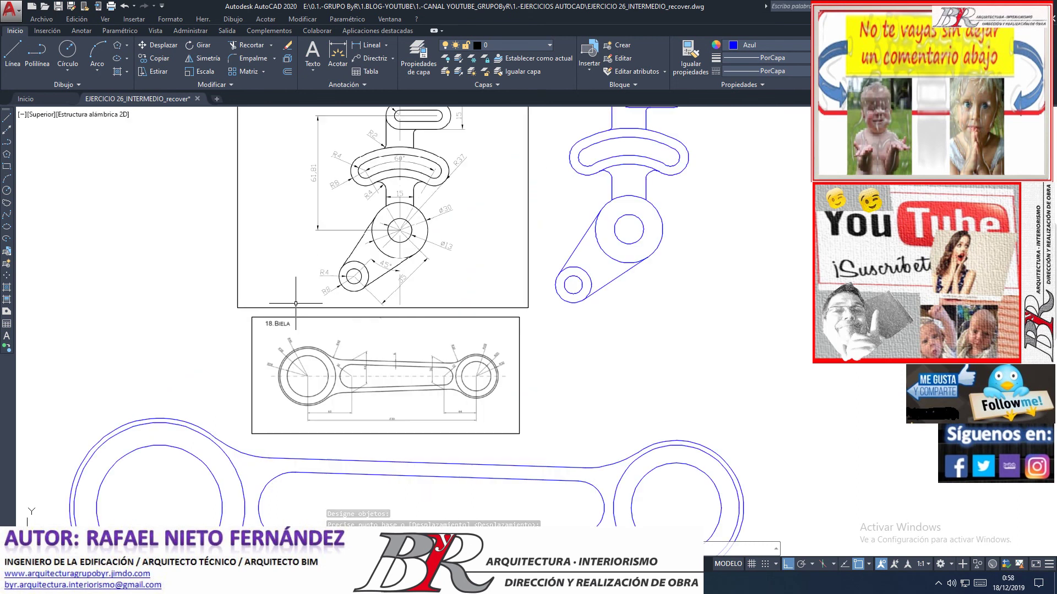
{"action": "scroll", "coordinate": [330, 275], "scroll_direction": "down", "scroll_amount": 1}
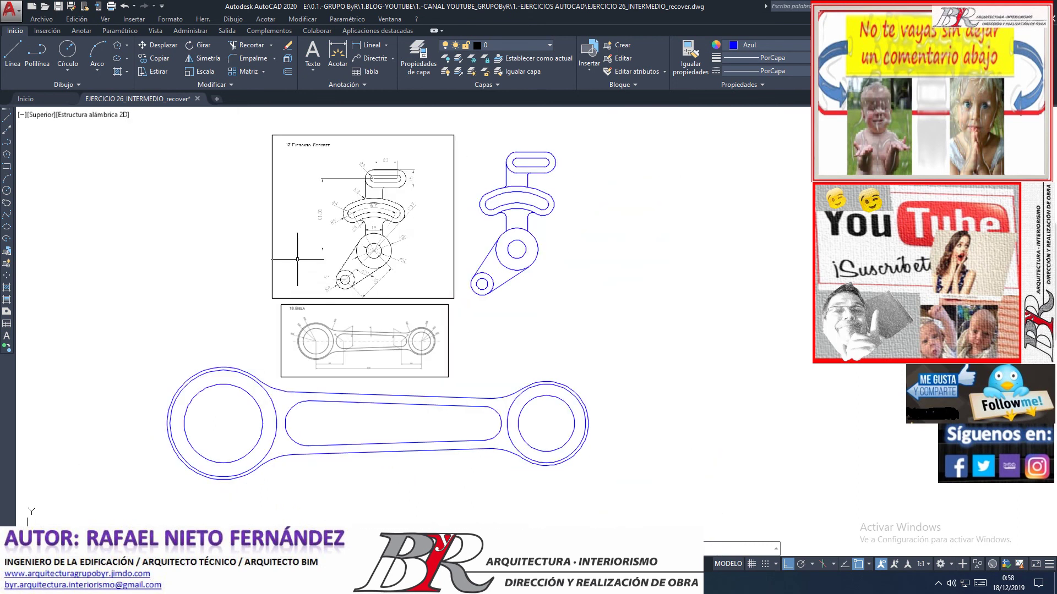